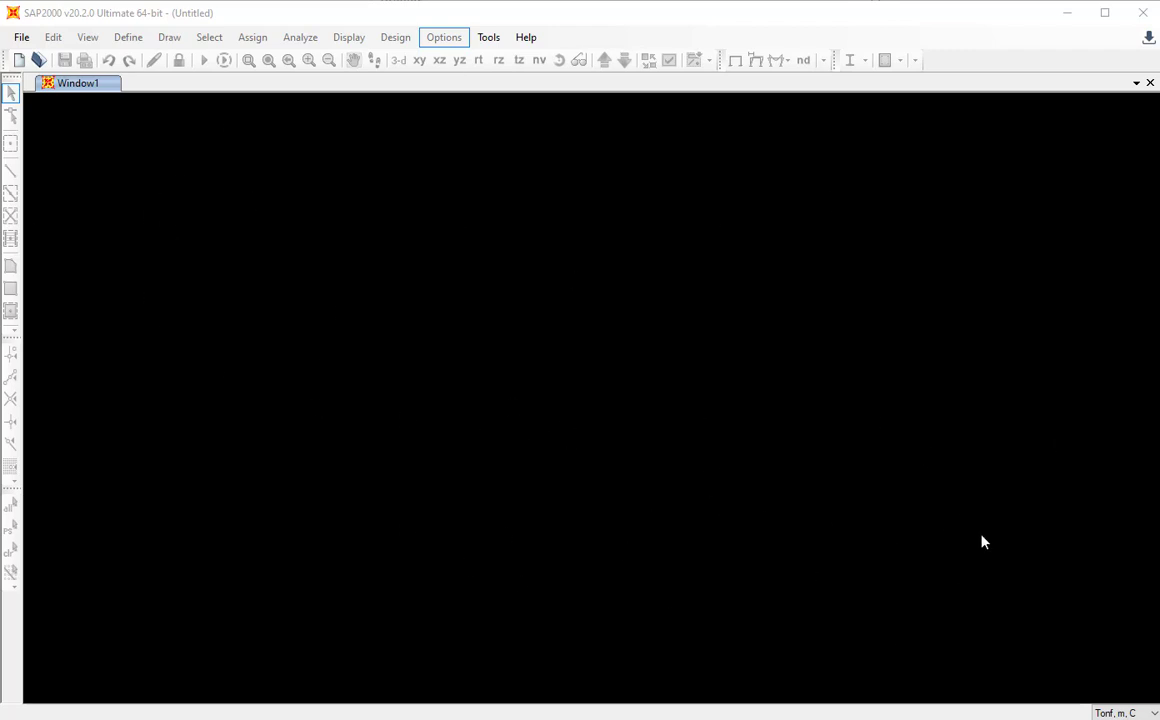
Set the program's working units to Tonf, m, C.
{"action": "left_click", "coordinate": [1143, 713]}
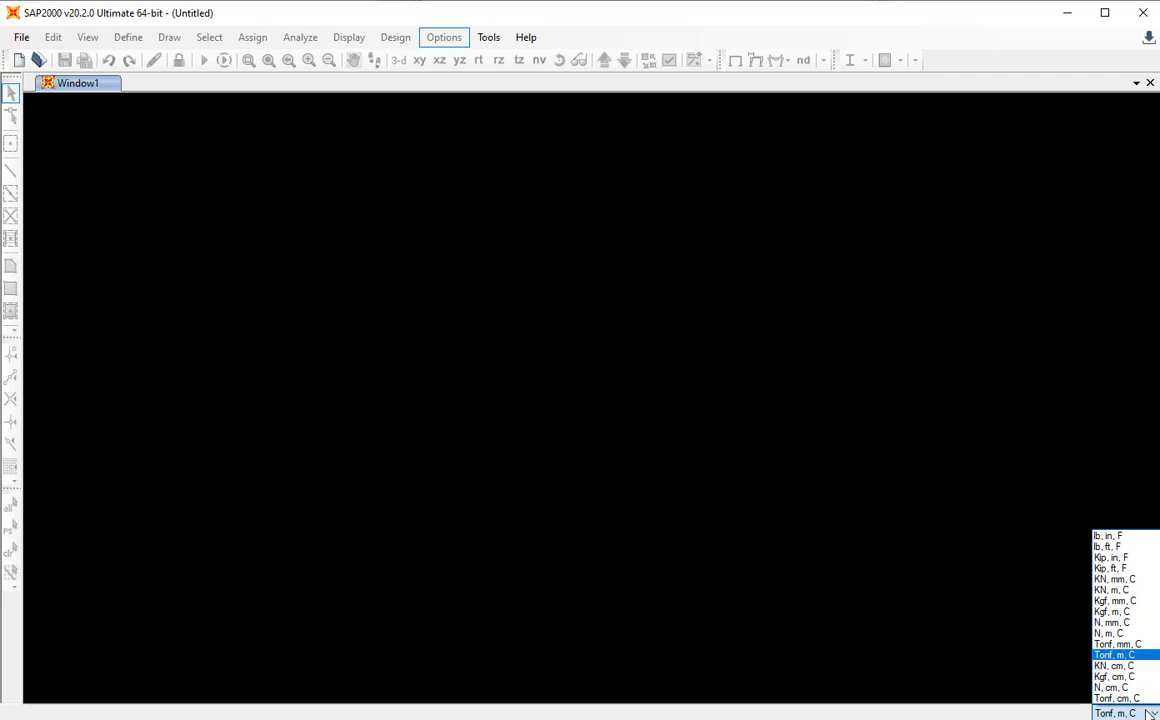
{"action": "left_click", "coordinate": [1133, 656]}
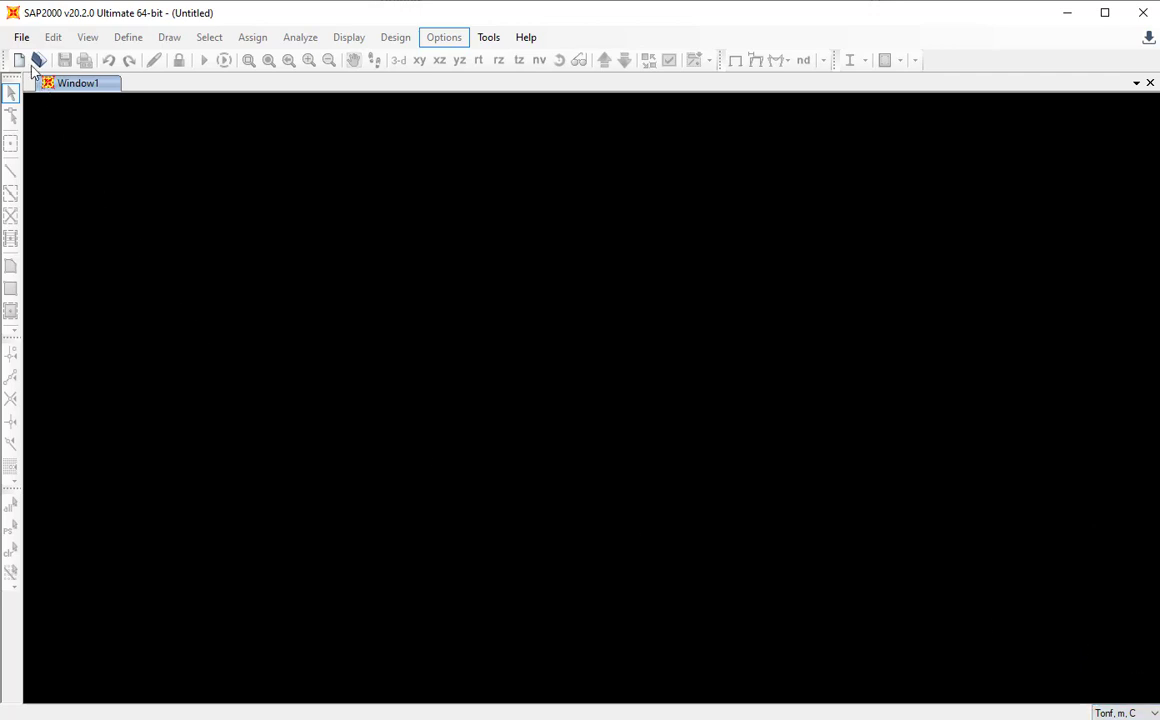
Create a new model from the Blank template, initialized from defaults with Tonf, m, C units.
{"action": "left_click", "coordinate": [20, 37]}
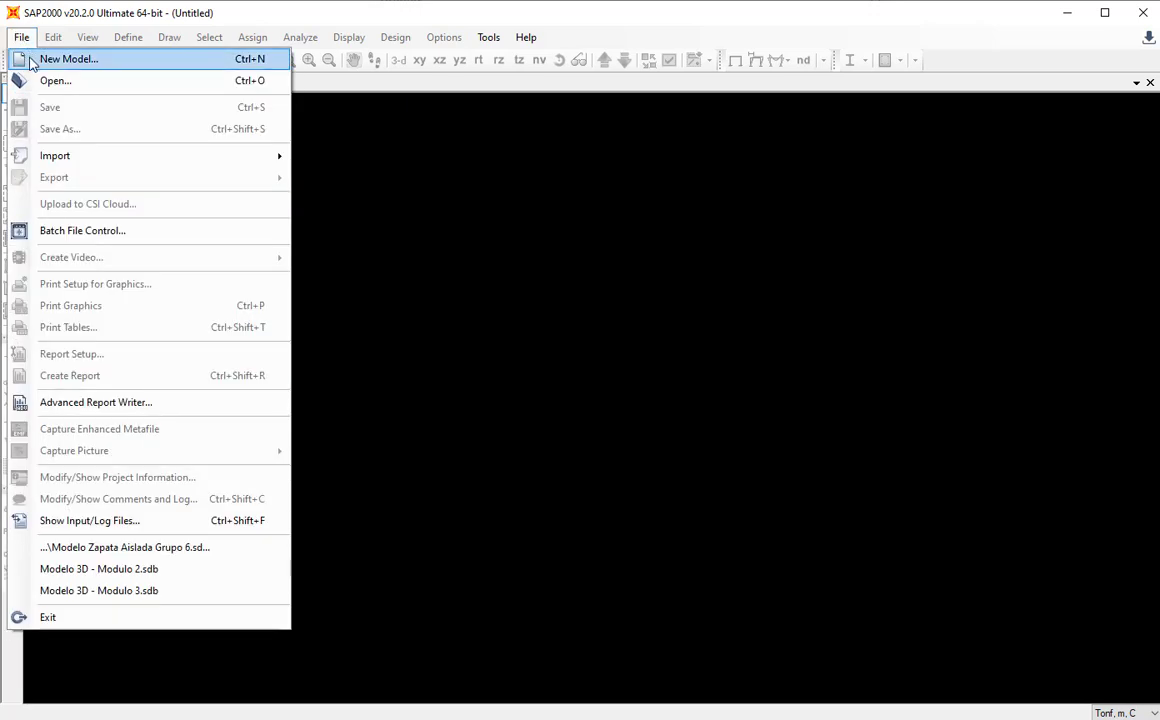
{"action": "left_click", "coordinate": [31, 62]}
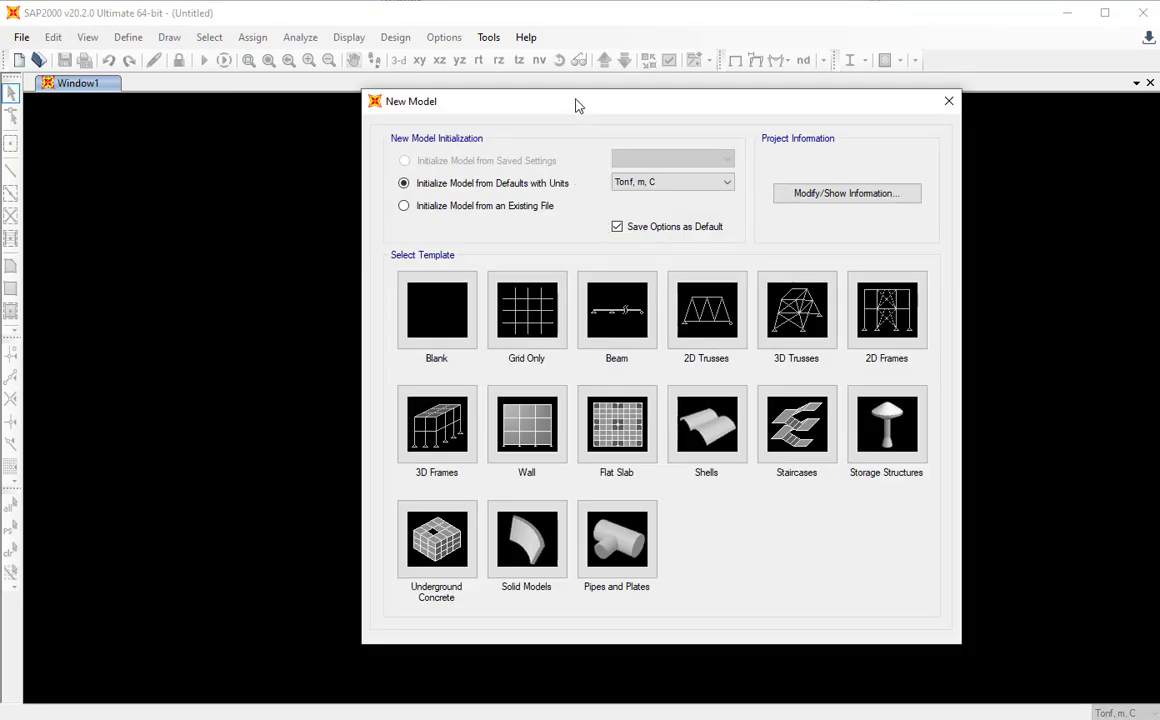
{"action": "left_click_drag", "start_coordinate": [577, 106], "coordinate": [508, 110]}
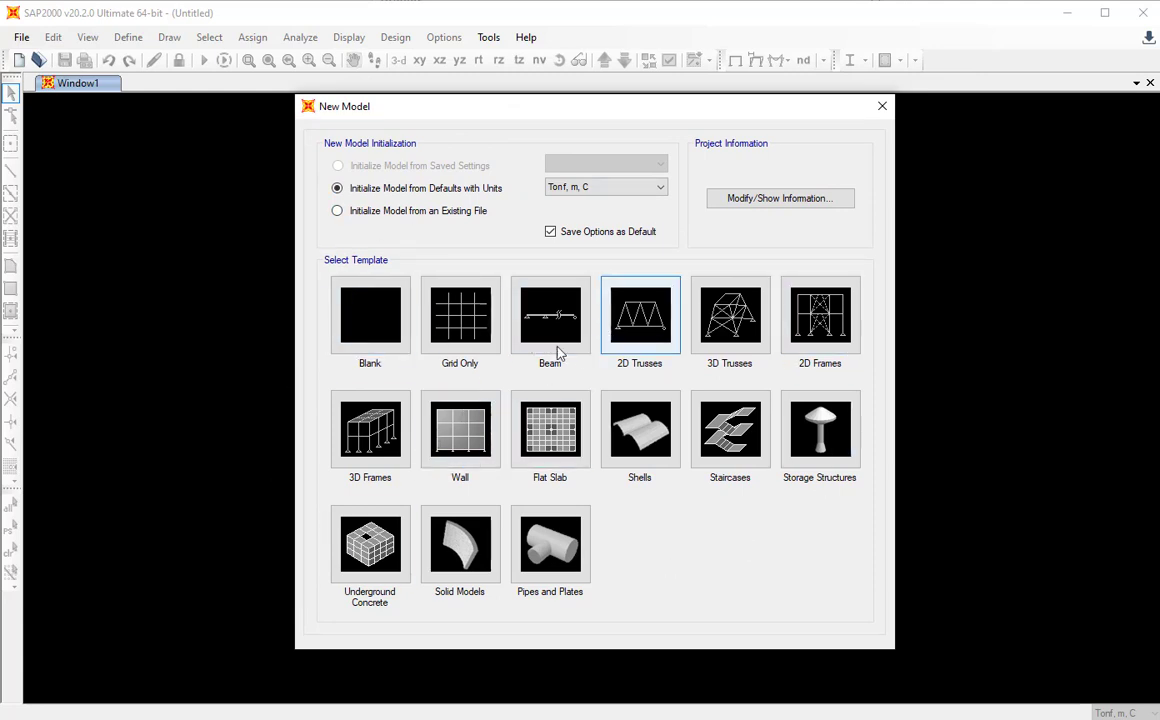
{"action": "left_click", "coordinate": [643, 189]}
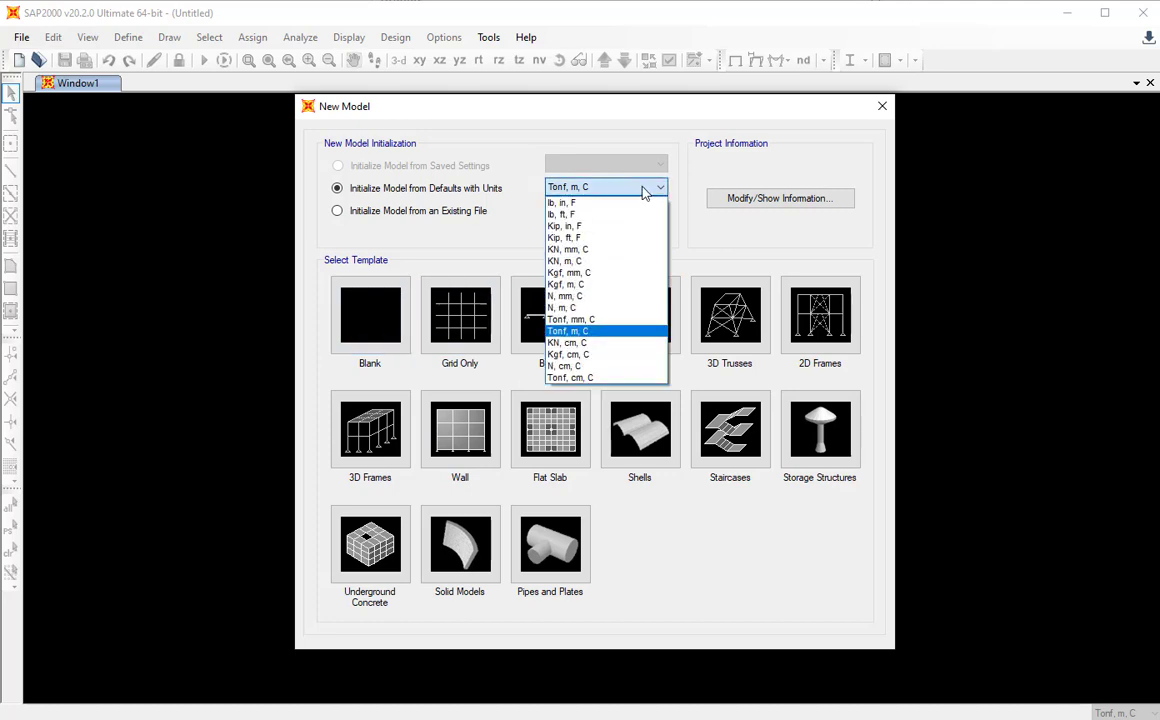
{"action": "left_click", "coordinate": [643, 189]}
{"action": "left_click", "coordinate": [643, 189]}
{"action": "left_click", "coordinate": [643, 189]}
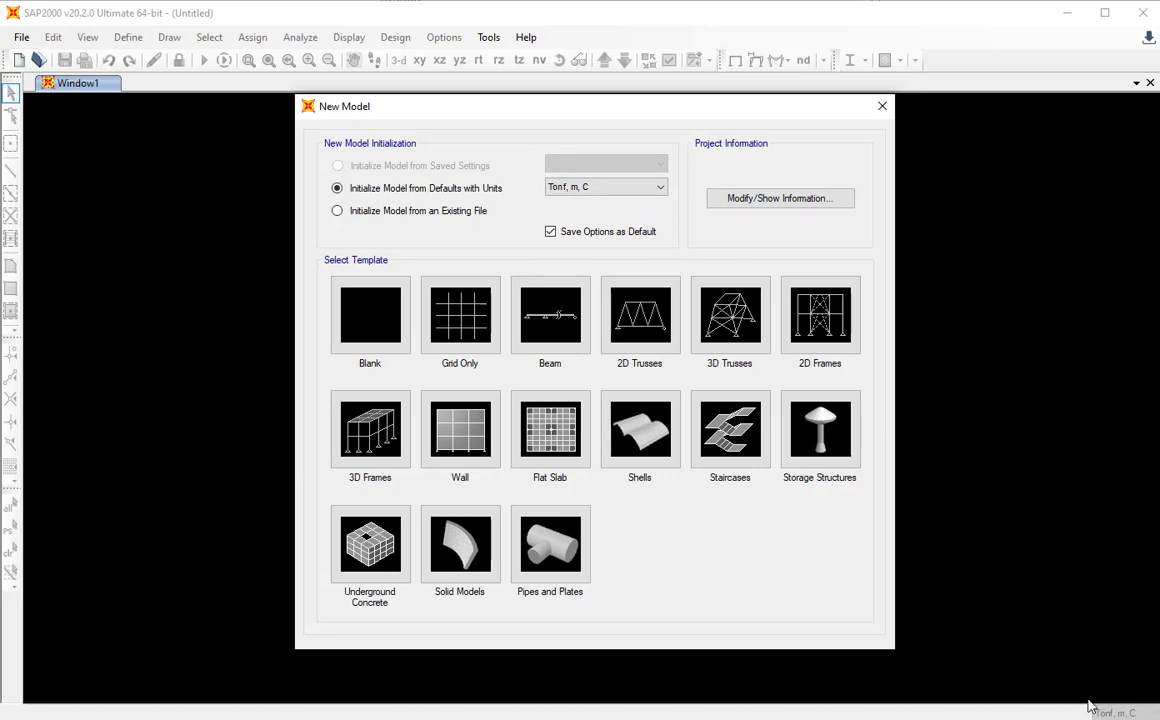
{"action": "left_click", "coordinate": [612, 190]}
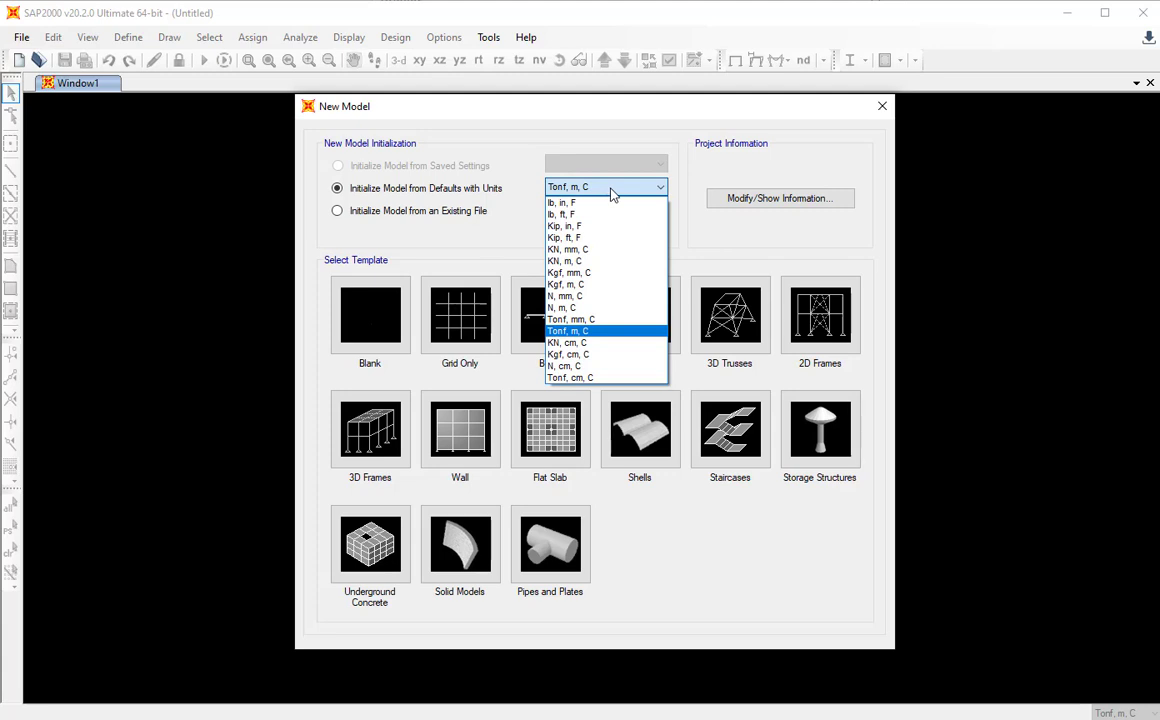
{"action": "left_click", "coordinate": [613, 190]}
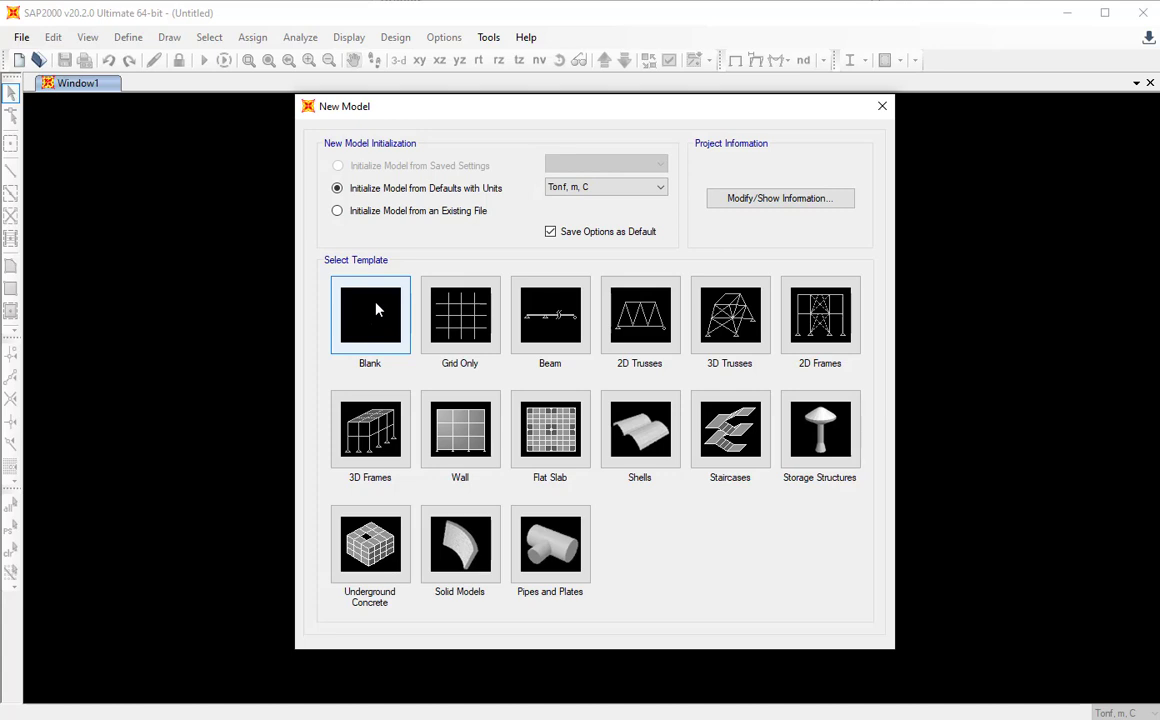
{"action": "left_click", "coordinate": [376, 310]}
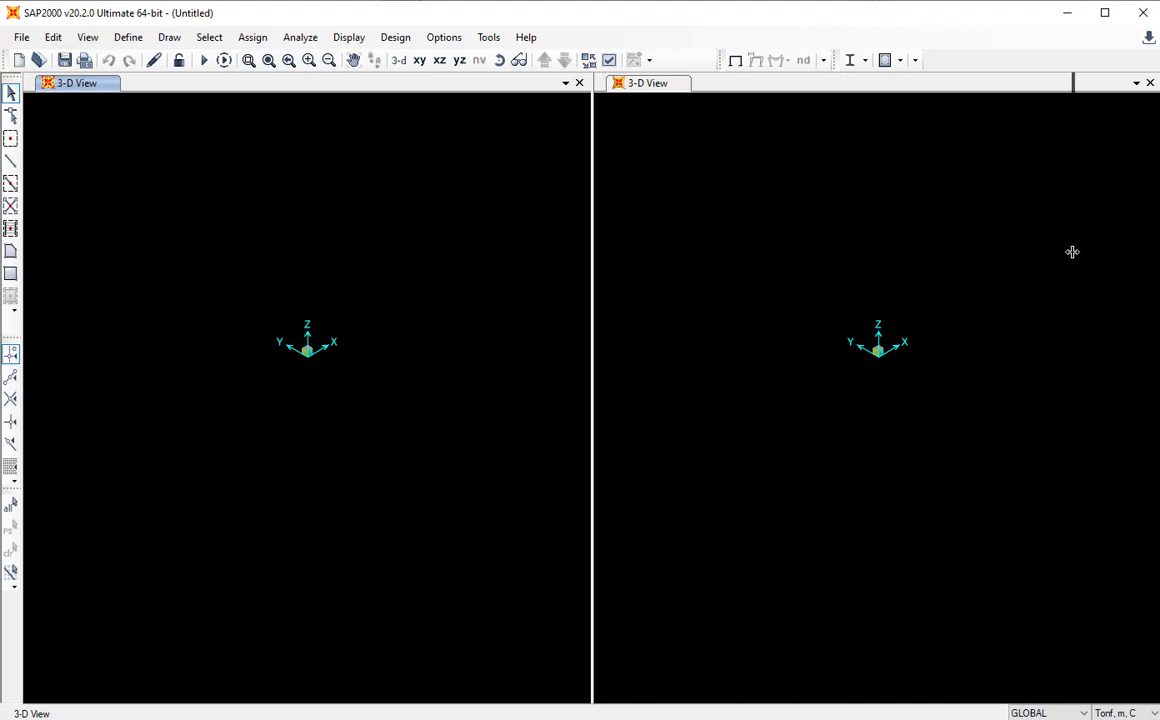
{"action": "left_click_drag", "start_coordinate": [1074, 252], "coordinate": [1075, 251]}
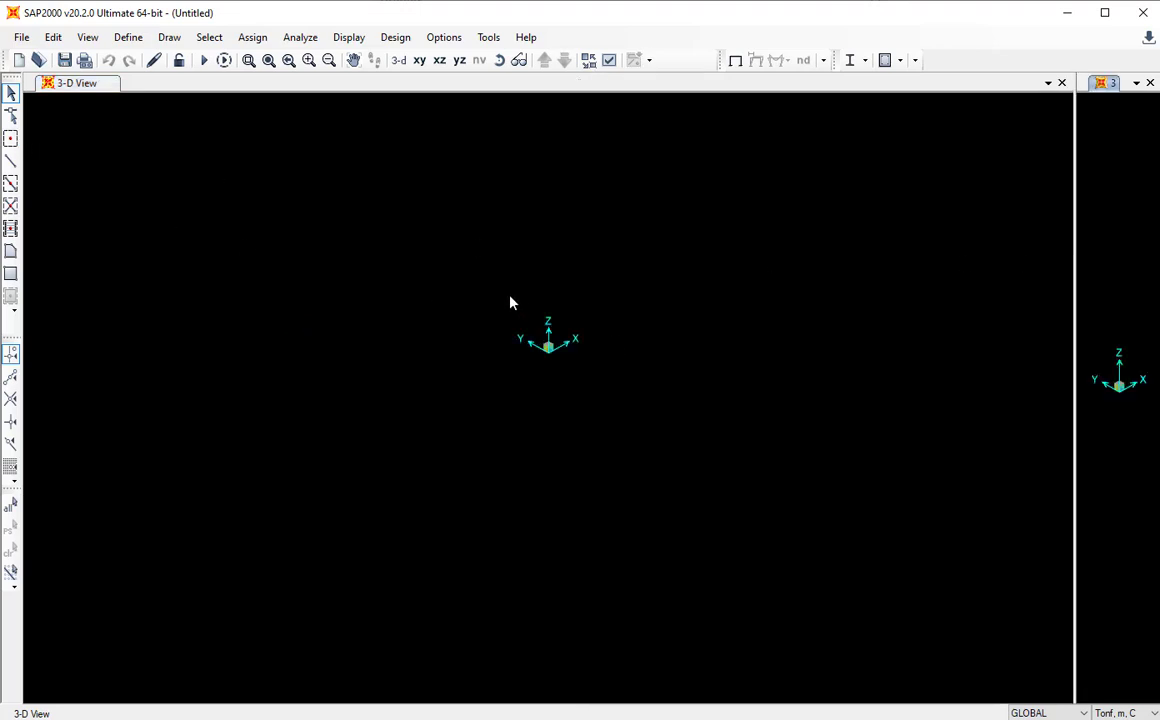
{"action": "left_click_drag", "start_coordinate": [510, 296], "coordinate": [725, 471]}
{"action": "left_click_drag", "start_coordinate": [516, 314], "coordinate": [588, 388]}
{"action": "left_click_drag", "start_coordinate": [496, 297], "coordinate": [642, 438]}
{"action": "left_click_drag", "start_coordinate": [474, 278], "coordinate": [626, 410]}
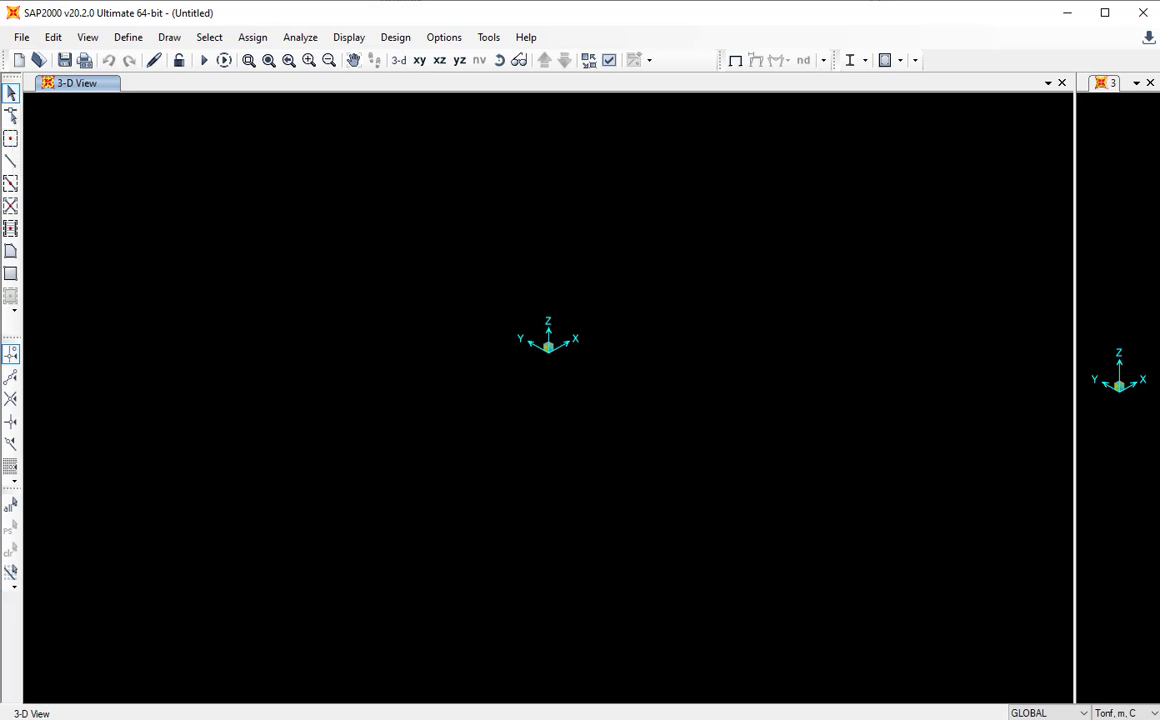
{"action": "left_click", "coordinate": [11, 140]}
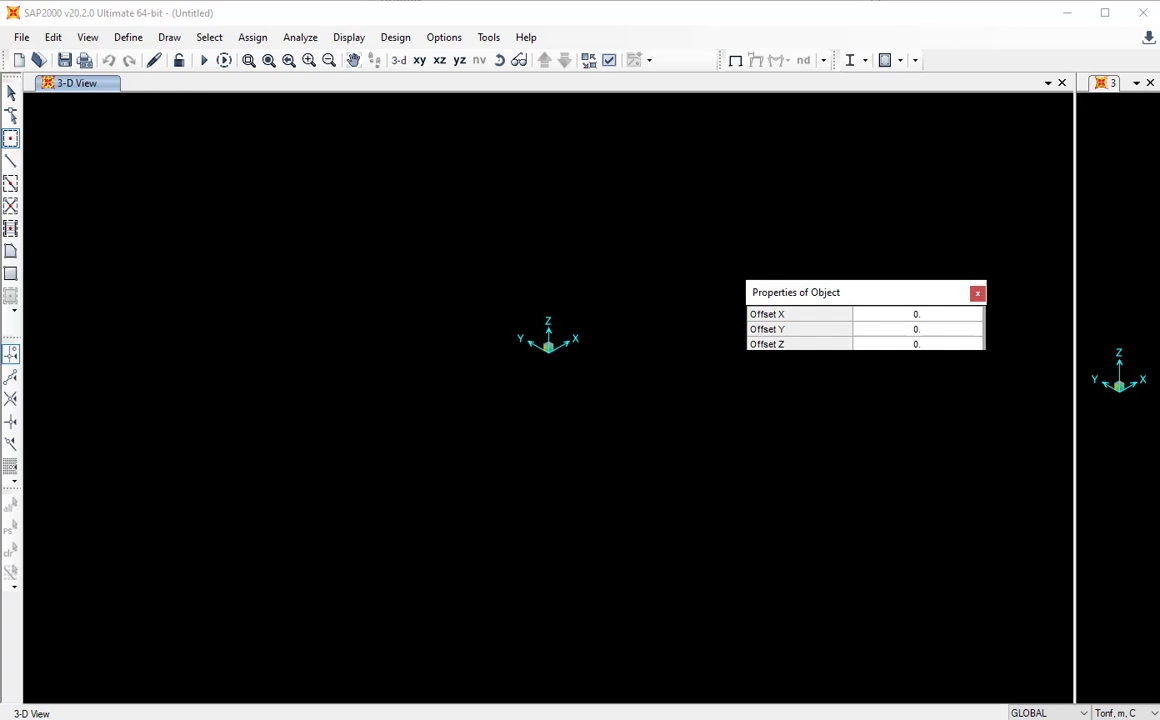
{"action": "left_click", "coordinate": [10, 93]}
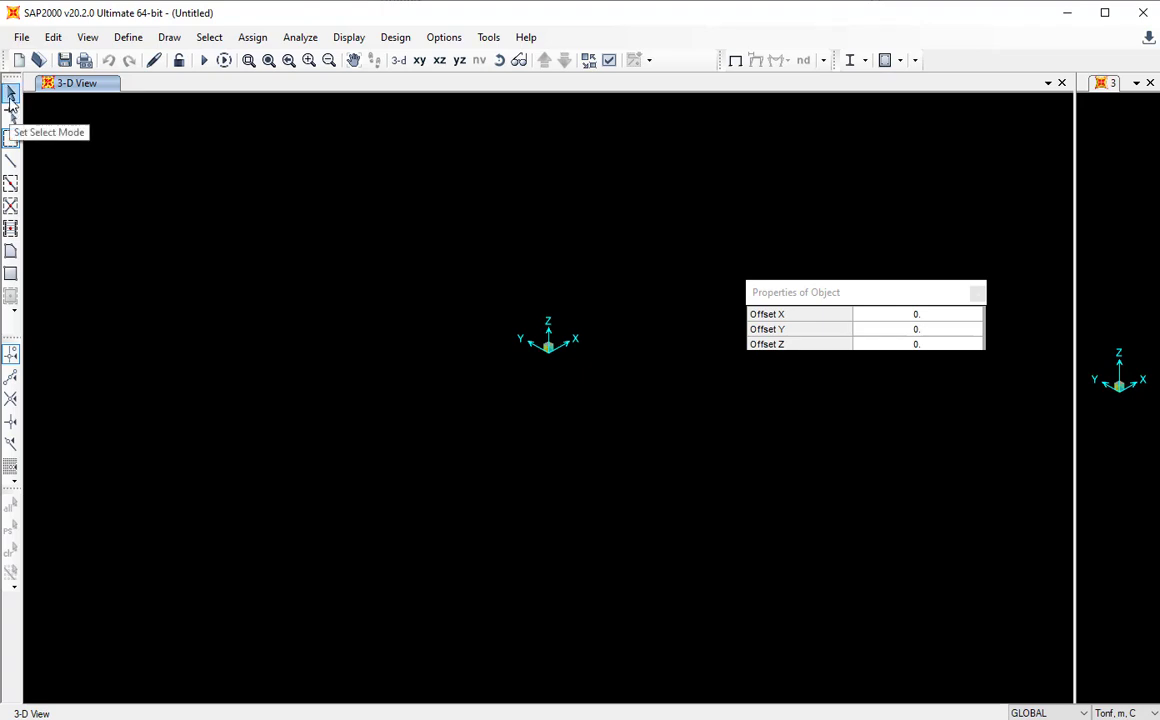
{"action": "left_click", "coordinate": [10, 94]}
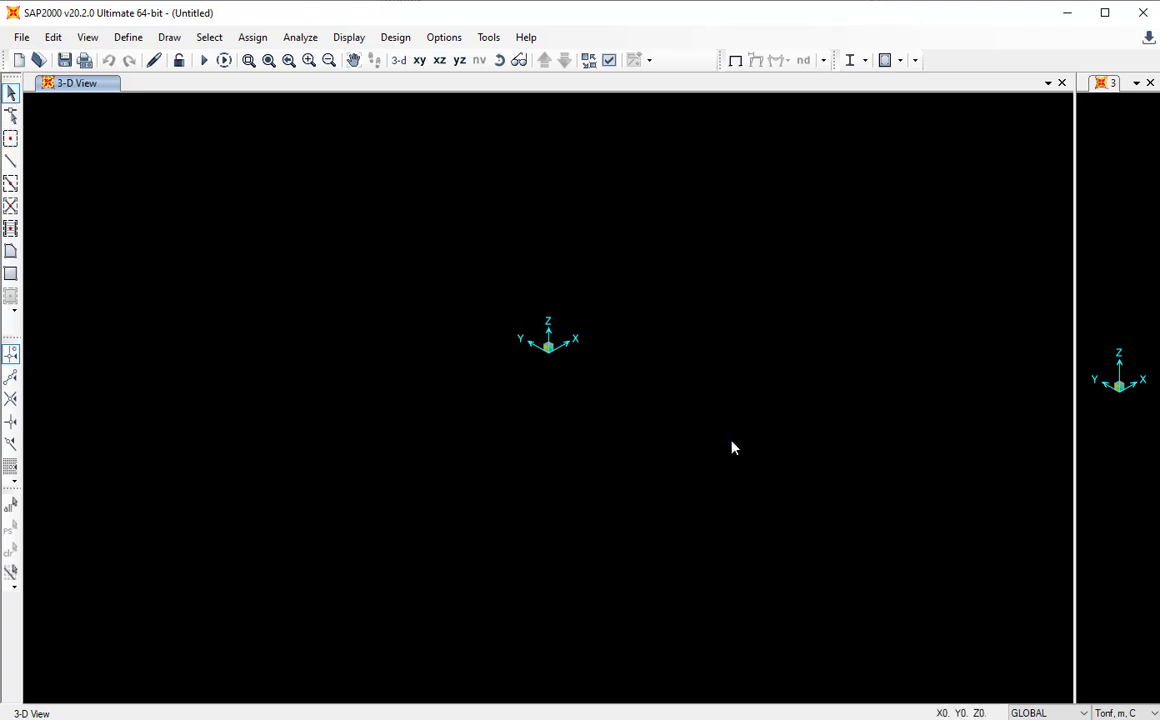
Start another new model without saving the current one, using the Beam template with 2 spans of 6 m.
{"action": "left_click", "coordinate": [21, 38]}
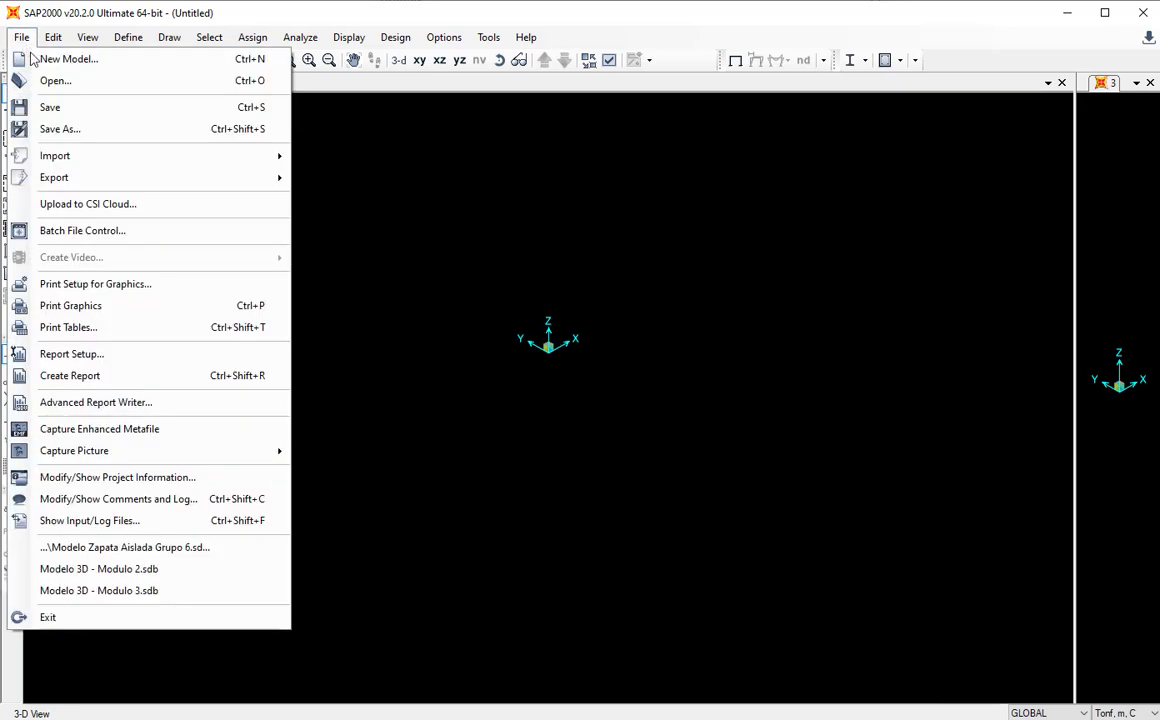
{"action": "left_click", "coordinate": [37, 62]}
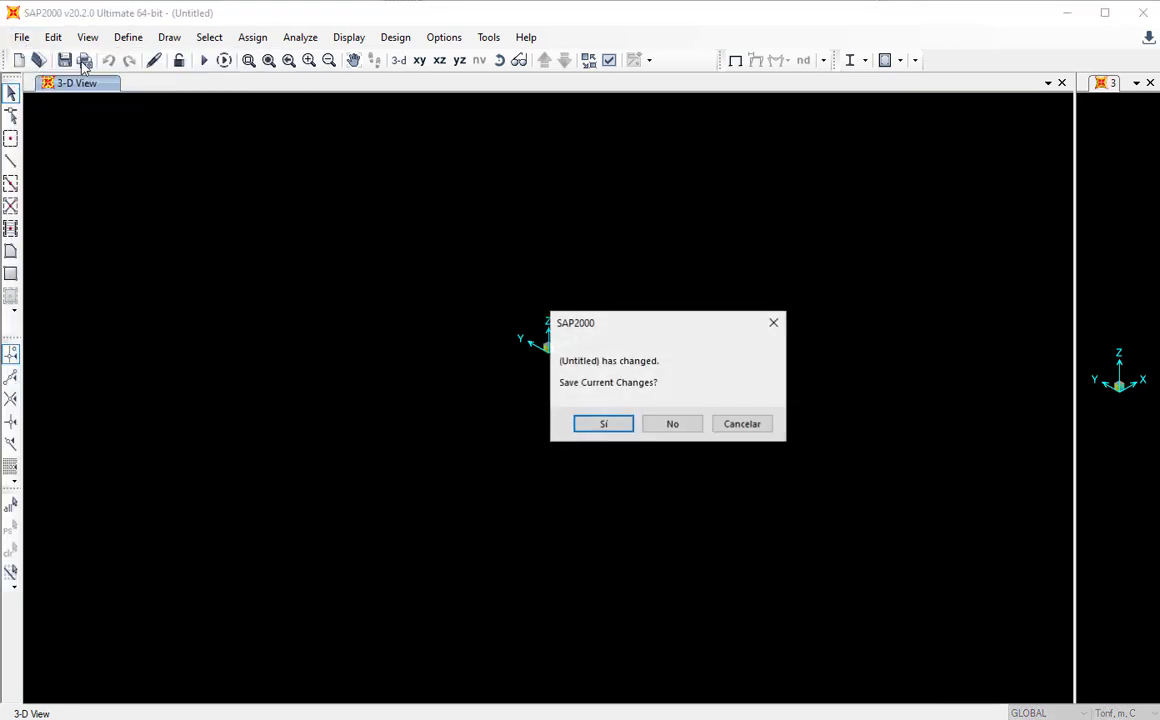
{"action": "left_click", "coordinate": [672, 424]}
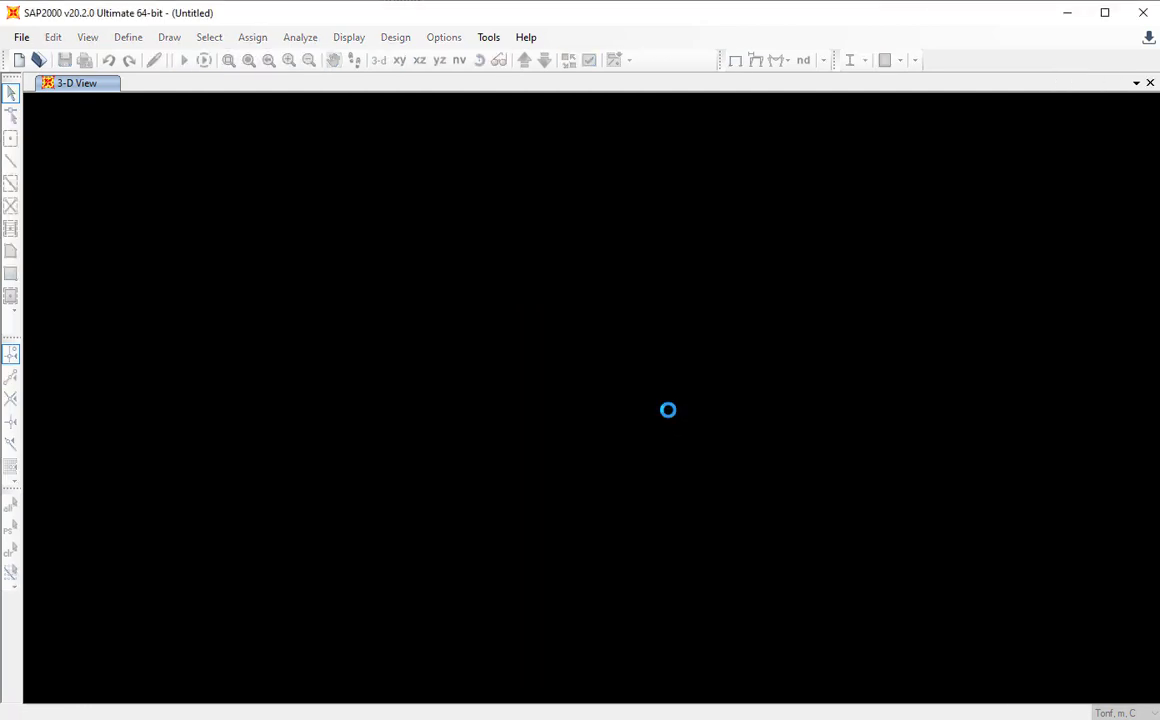
{"action": "left_click", "coordinate": [631, 305]}
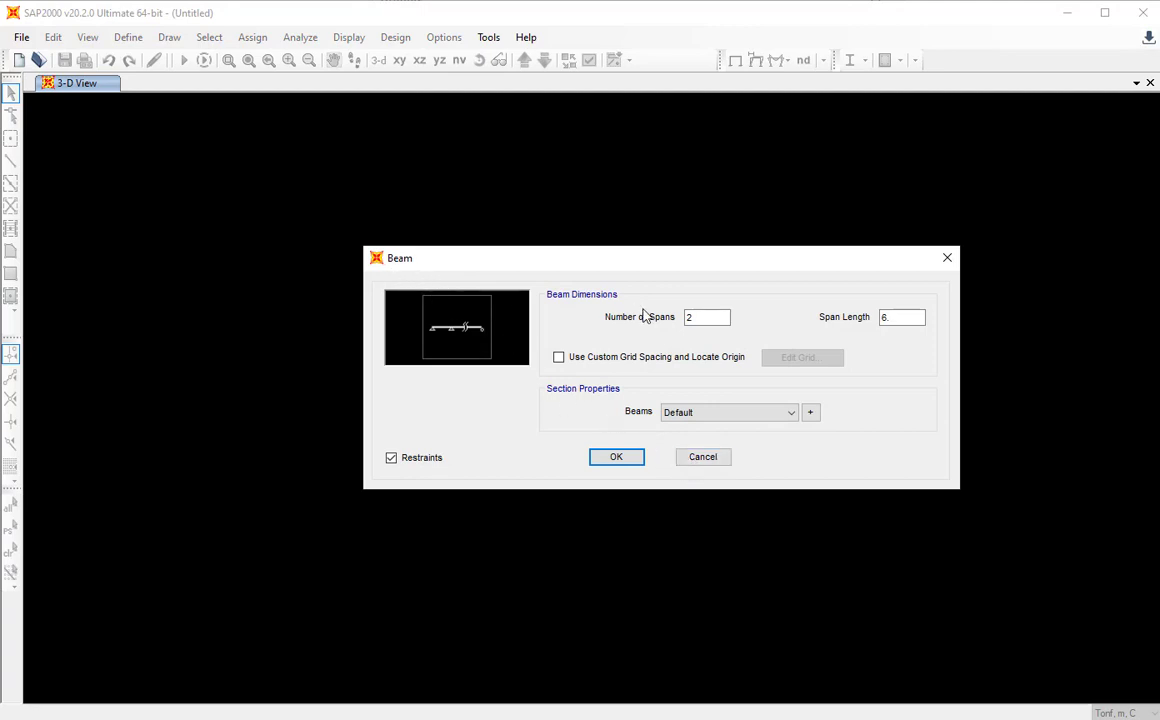
{"action": "left_click", "coordinate": [716, 319]}
{"action": "key", "text": "Tab"}
{"action": "type", "text": "6"}
{"action": "left_click", "coordinate": [619, 462]}
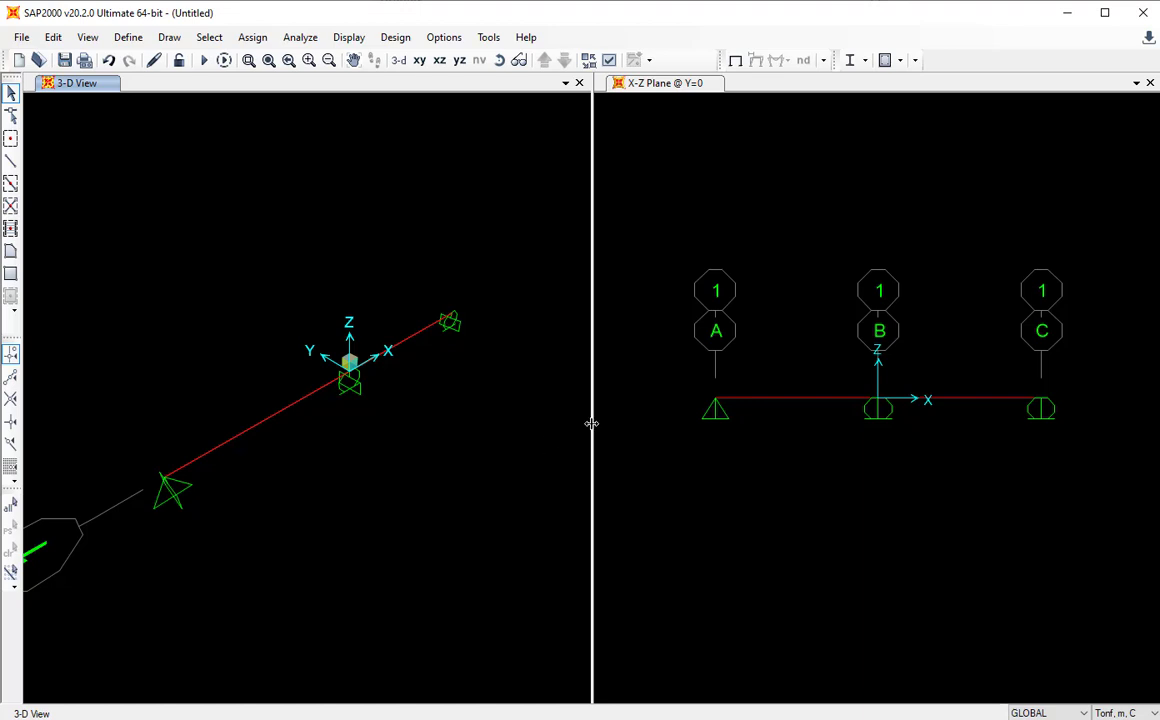
Widen the 3-D view and delete all joints and frames of the two-span beam, leaving only the grid.
{"action": "left_click_drag", "start_coordinate": [591, 423], "coordinate": [591, 423]}
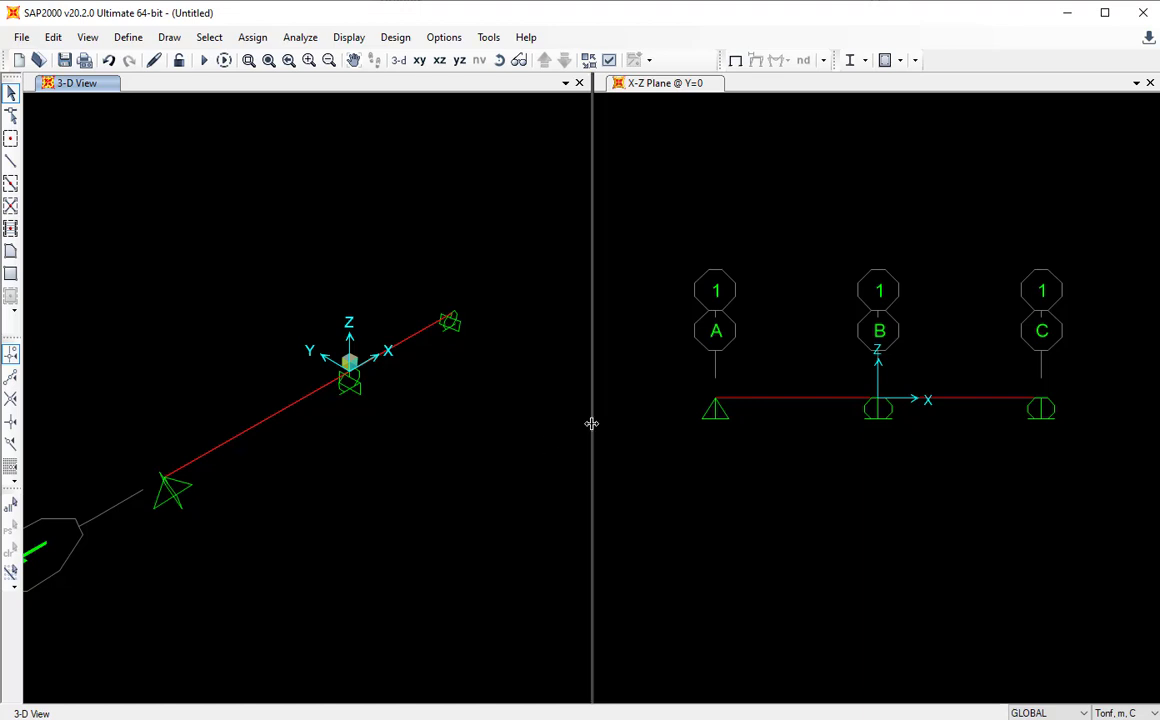
{"action": "left_click", "coordinate": [591, 423]}
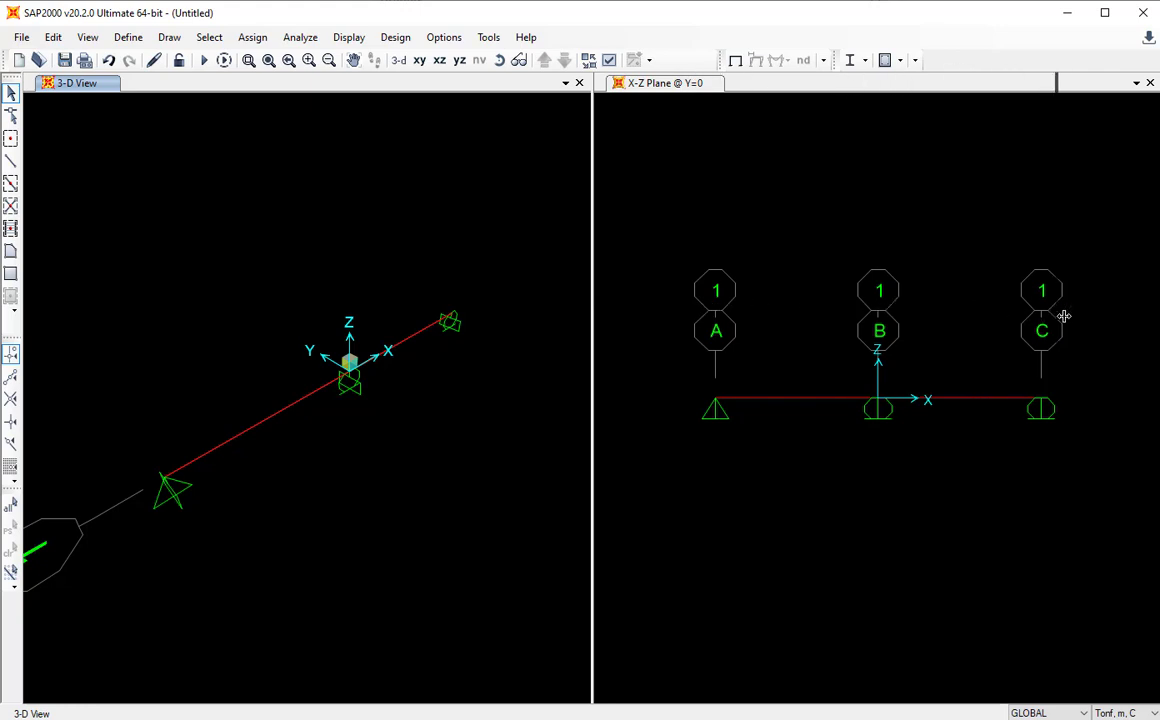
{"action": "left_click_drag", "start_coordinate": [1089, 317], "coordinate": [1089, 317]}
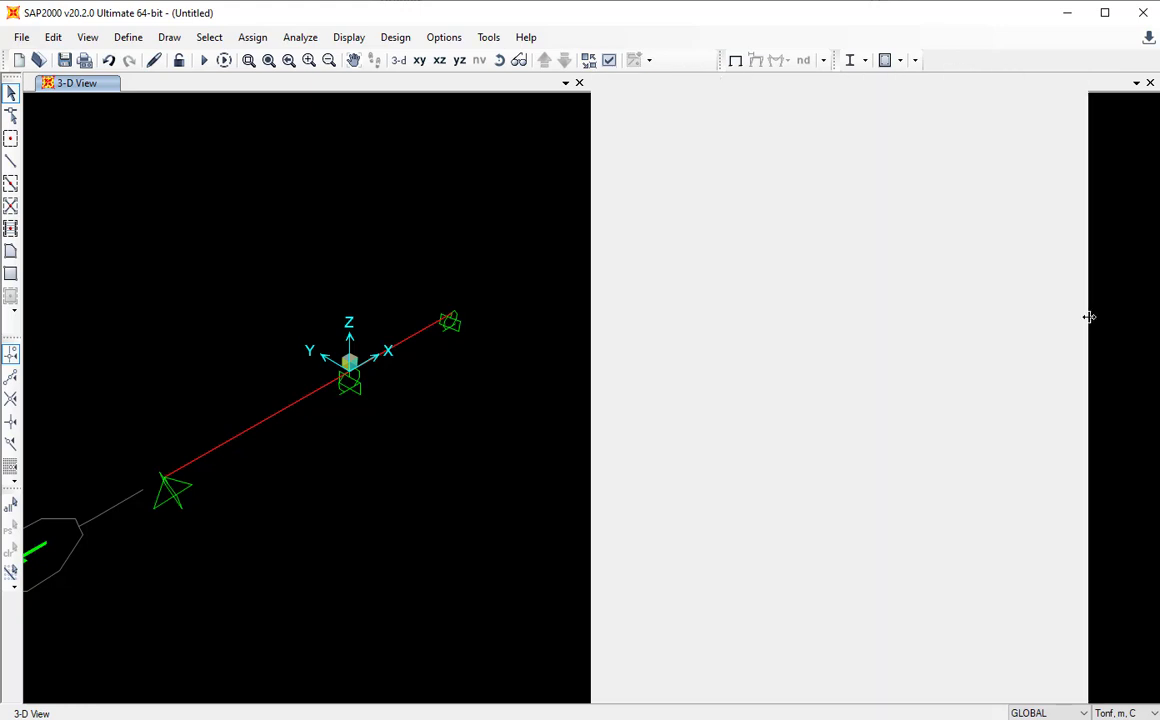
{"action": "left_click_drag", "start_coordinate": [262, 210], "coordinate": [985, 643]}
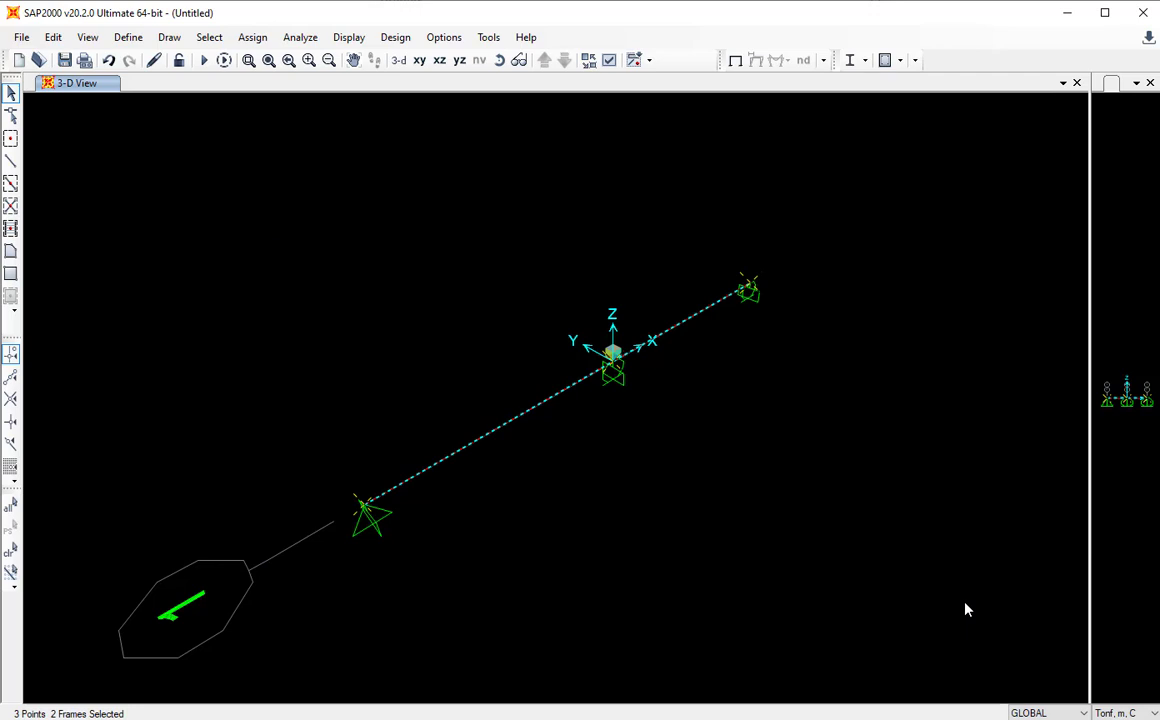
{"action": "key", "text": "Delete"}
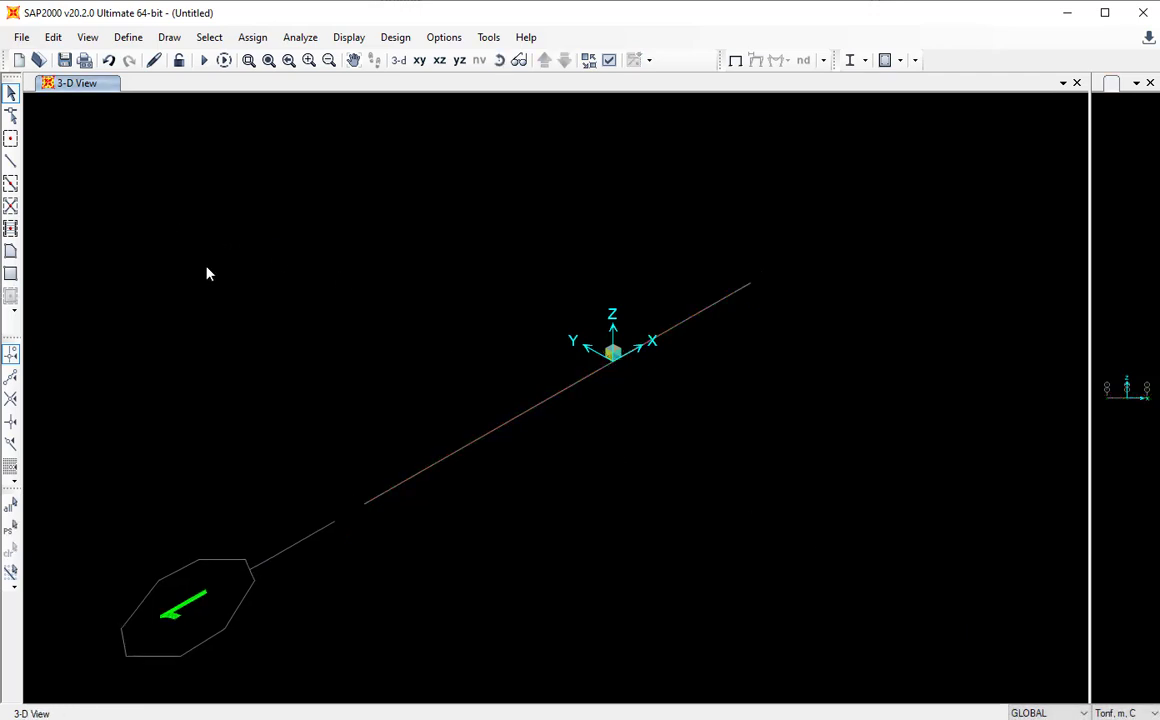
Draw a special joint at the grid origin with zero offsets and return to selection mode.
{"action": "left_click_drag", "start_coordinate": [168, 207], "coordinate": [870, 621]}
{"action": "left_click_drag", "start_coordinate": [510, 262], "coordinate": [717, 505]}
{"action": "left_click", "coordinate": [12, 140]}
{"action": "left_click_drag", "start_coordinate": [588, 308], "coordinate": [688, 304]}
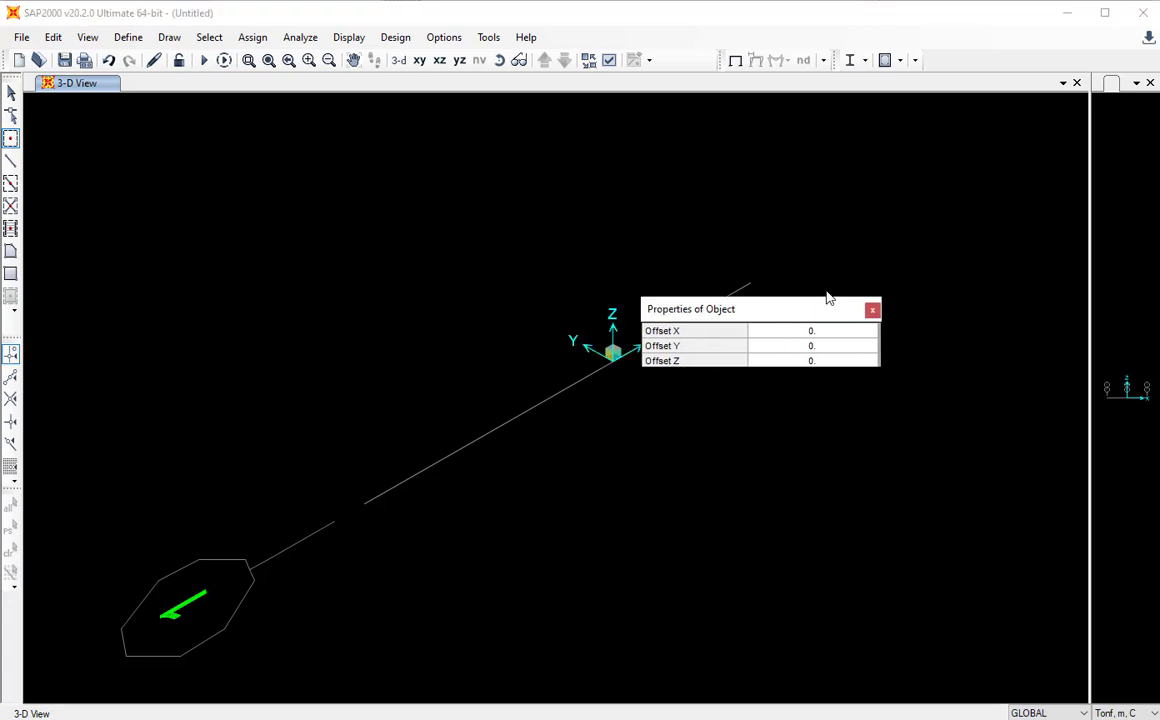
{"action": "left_click_drag", "start_coordinate": [828, 300], "coordinate": [1016, 268]}
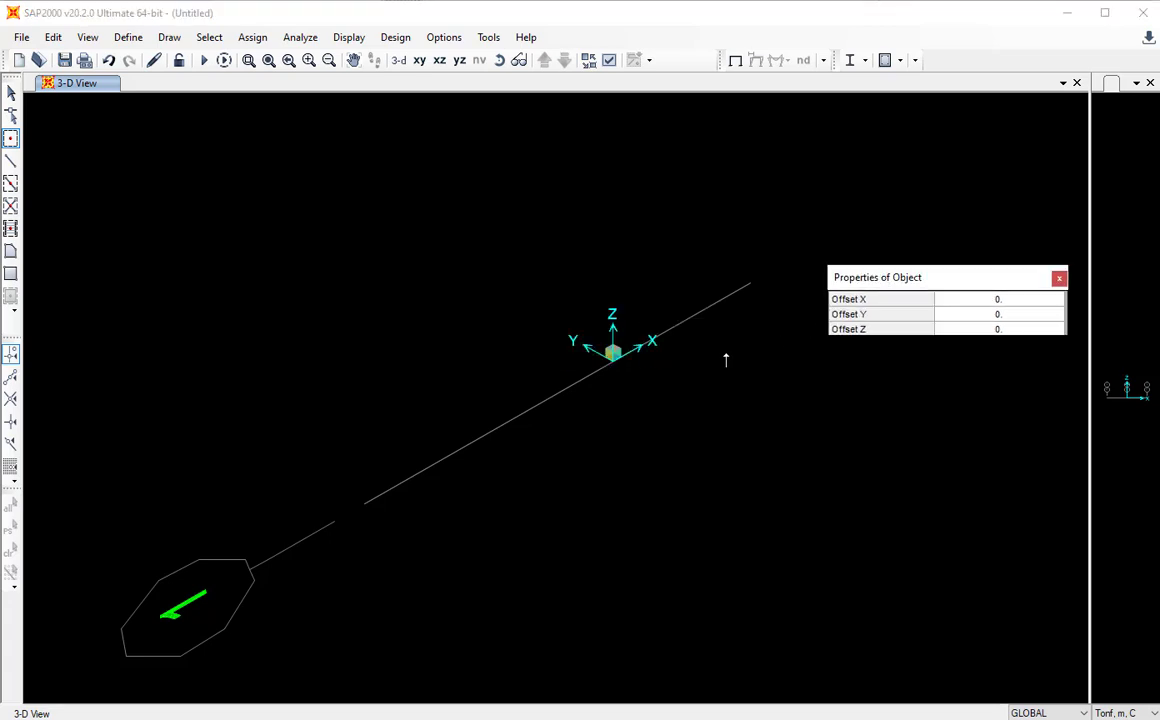
{"action": "left_click", "coordinate": [614, 372]}
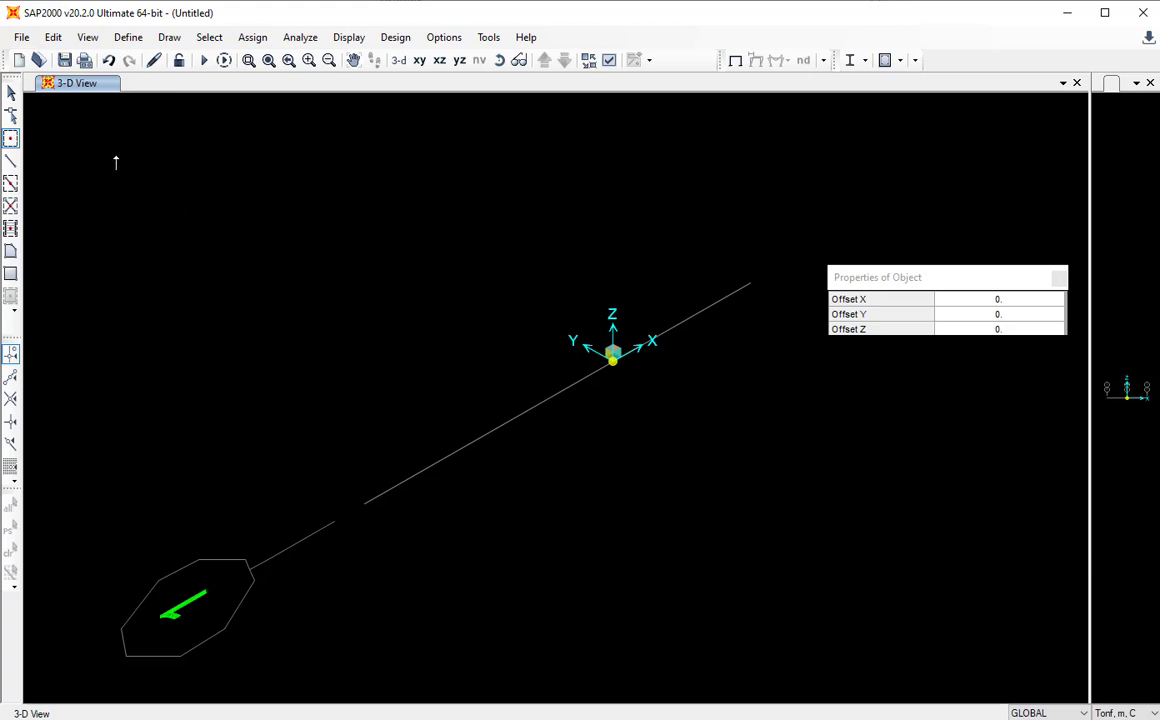
{"action": "left_click", "coordinate": [11, 92]}
Replicate the origin joint once, linearly, with increments dx 1.4 and dy 2.25, keeping the original, and clear the selection.
{"action": "left_click_drag", "start_coordinate": [454, 251], "coordinate": [770, 497]}
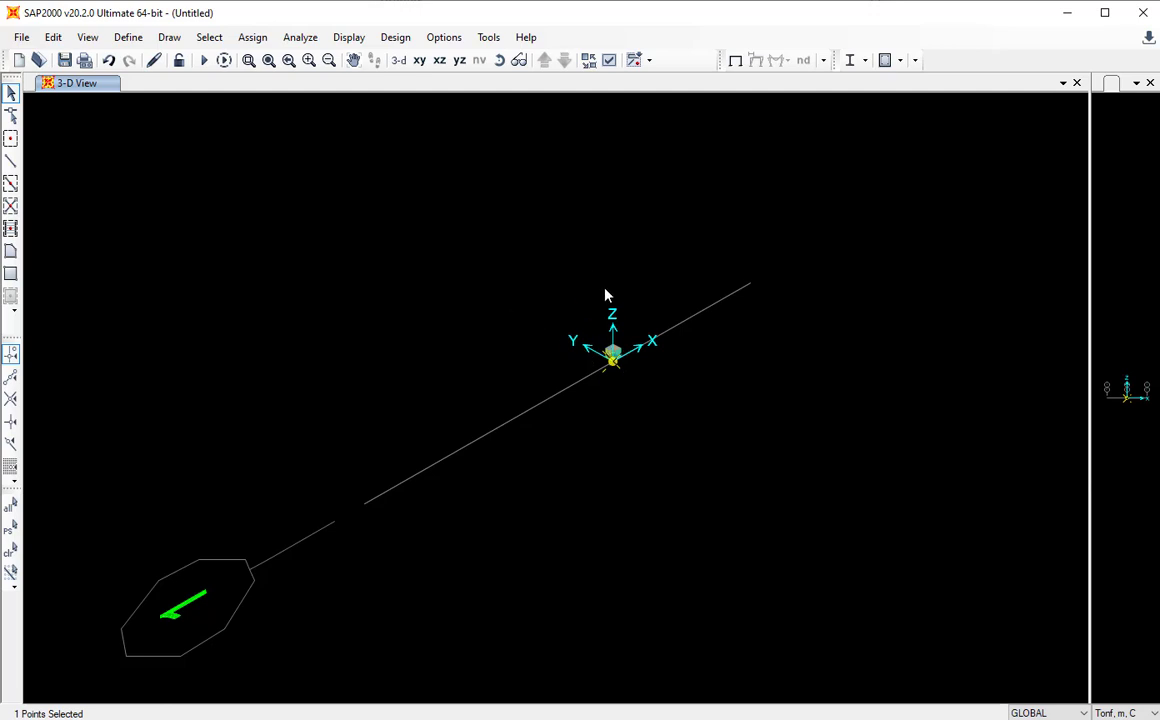
{"action": "left_click", "coordinate": [613, 364]}
{"action": "left_click_drag", "start_coordinate": [570, 342], "coordinate": [673, 425]}
{"action": "left_click", "coordinate": [52, 38]}
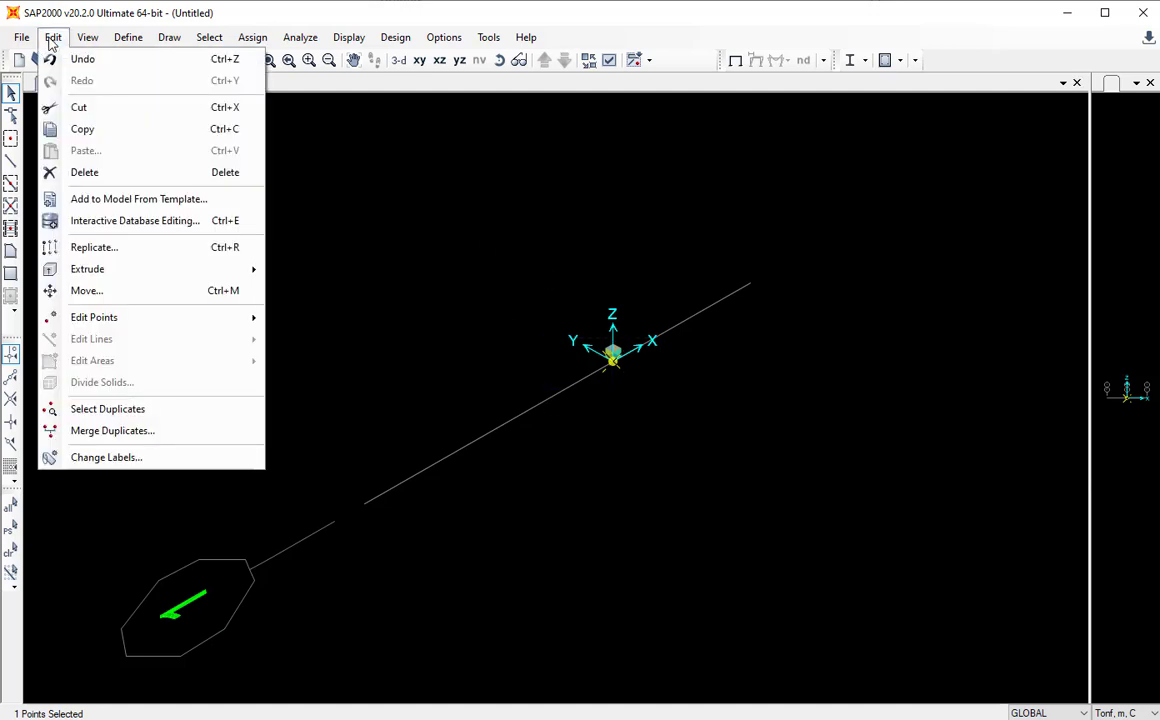
{"action": "left_click", "coordinate": [137, 247]}
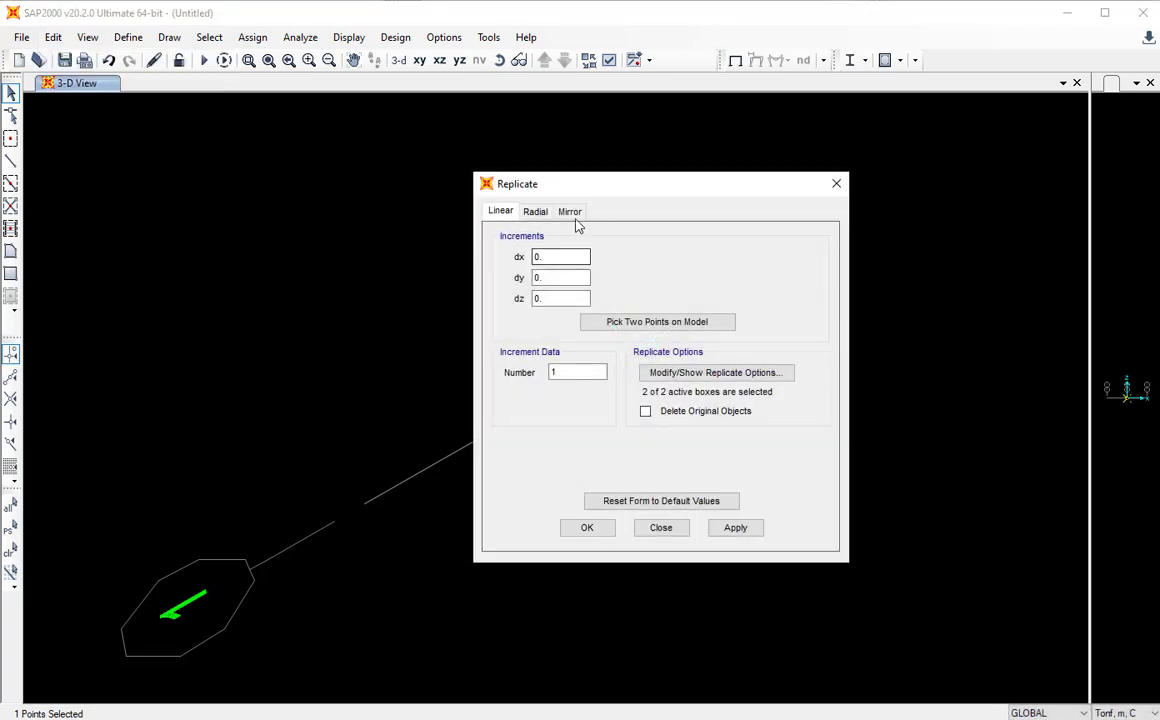
{"action": "left_click_drag", "start_coordinate": [589, 188], "coordinate": [806, 132]}
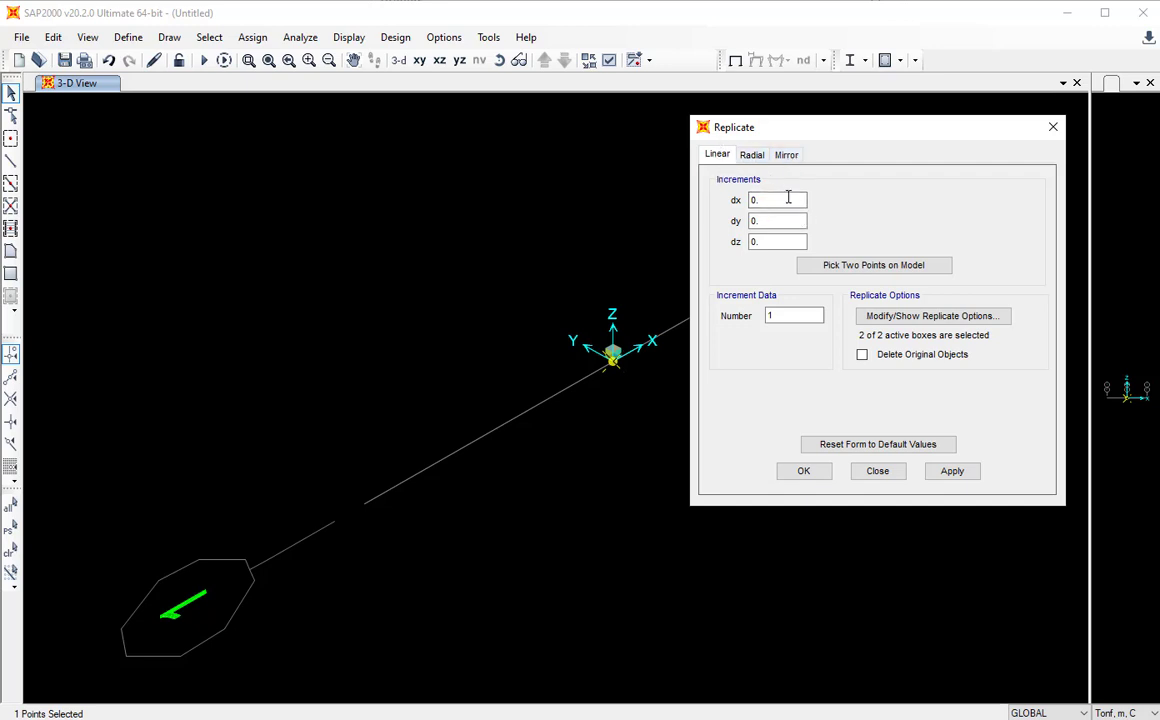
{"action": "left_click_drag", "start_coordinate": [787, 199], "coordinate": [704, 190]}
{"action": "type", "text": "1.4"}
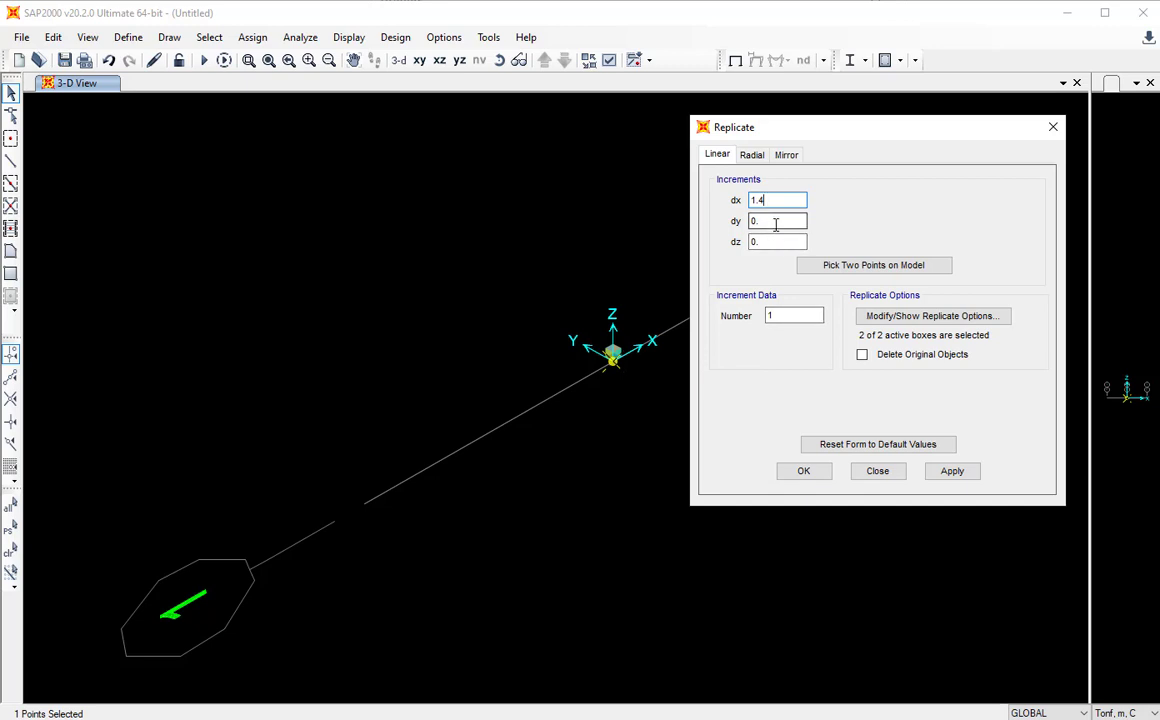
{"action": "left_click_drag", "start_coordinate": [776, 222], "coordinate": [752, 221]}
{"action": "type", "text": "2.25"}
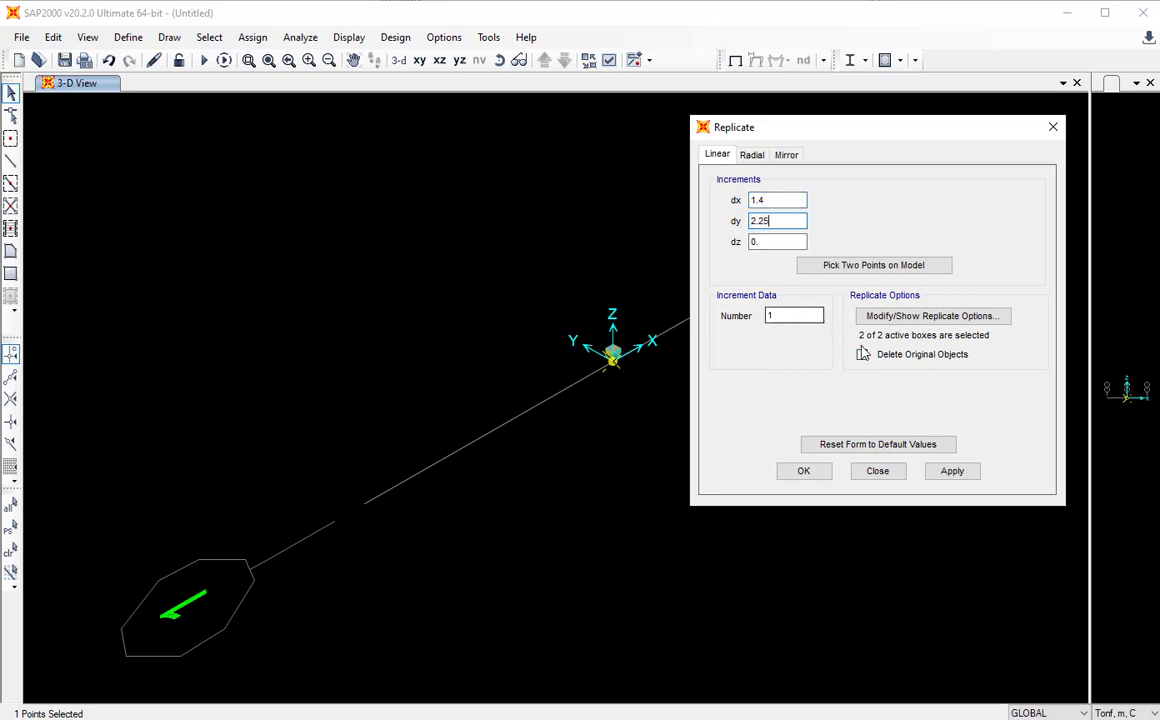
{"action": "left_click_drag", "start_coordinate": [782, 315], "coordinate": [737, 311]}
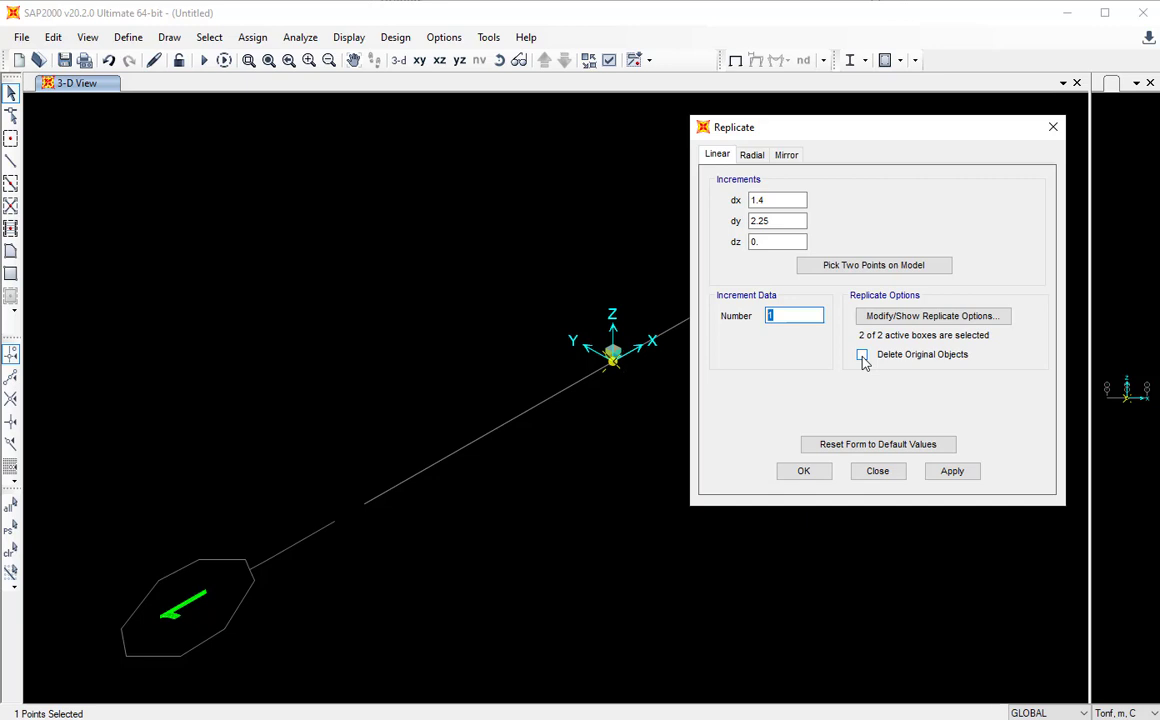
{"action": "left_click", "coordinate": [805, 471]}
{"action": "left_click_drag", "start_coordinate": [593, 297], "coordinate": [647, 338]}
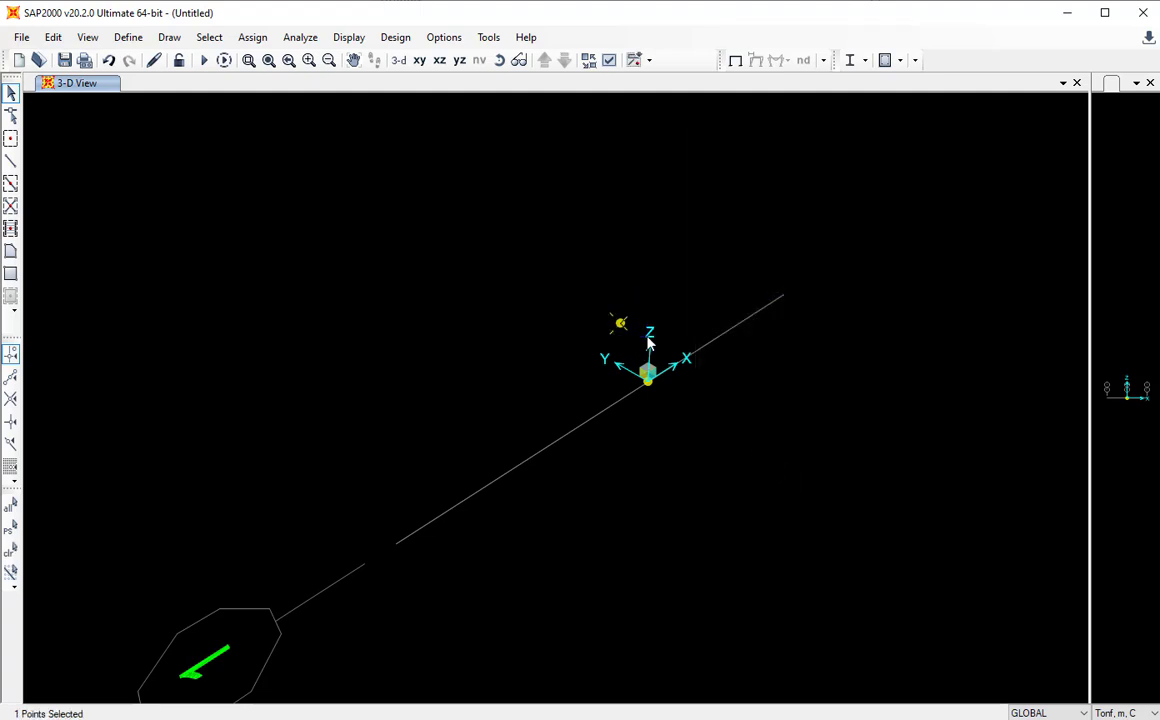
{"action": "left_click", "coordinate": [620, 323]}
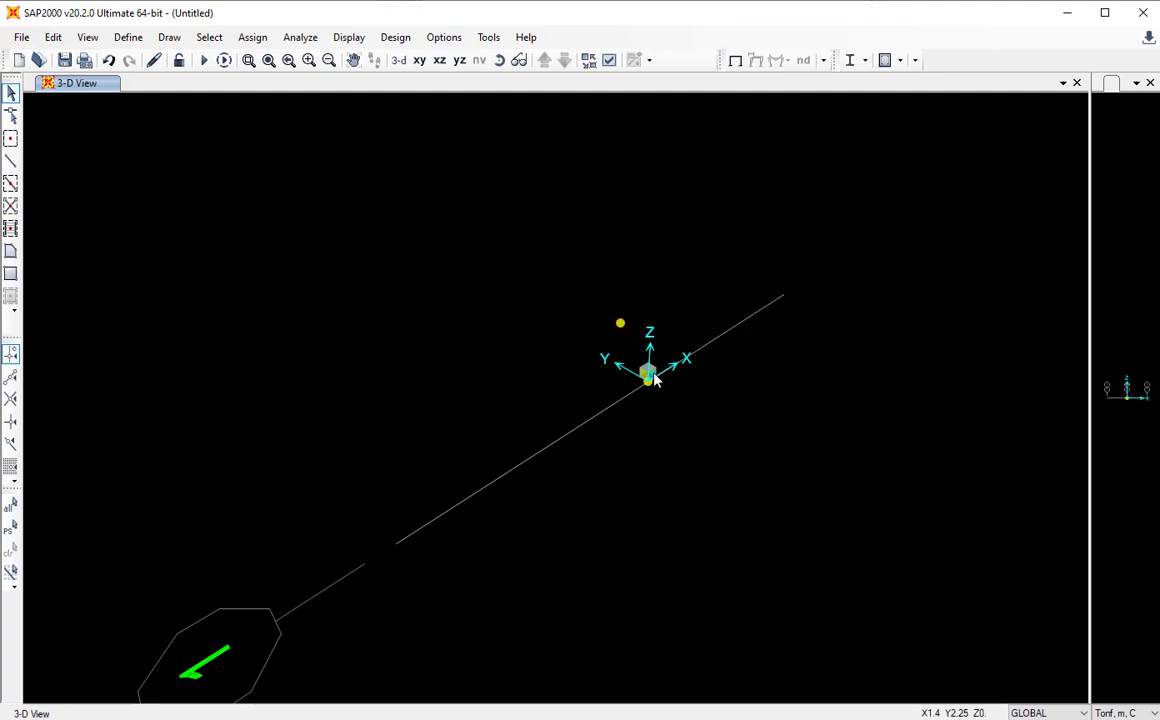
Replicate the origin joint once more with linear increments dx -1.4 and dy -2.25.
{"action": "left_click_drag", "start_coordinate": [619, 363], "coordinate": [689, 439]}
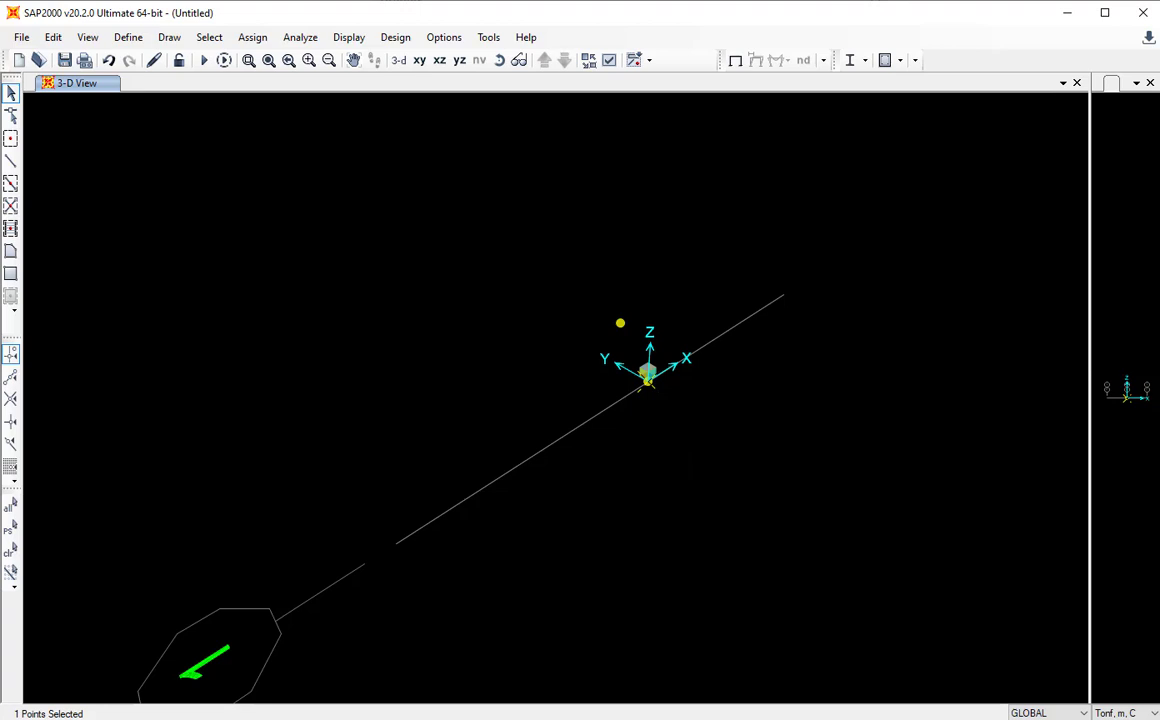
{"action": "left_click", "coordinate": [21, 37]}
{"action": "left_click", "coordinate": [21, 37]}
{"action": "left_click", "coordinate": [52, 38]}
{"action": "left_click", "coordinate": [119, 248]}
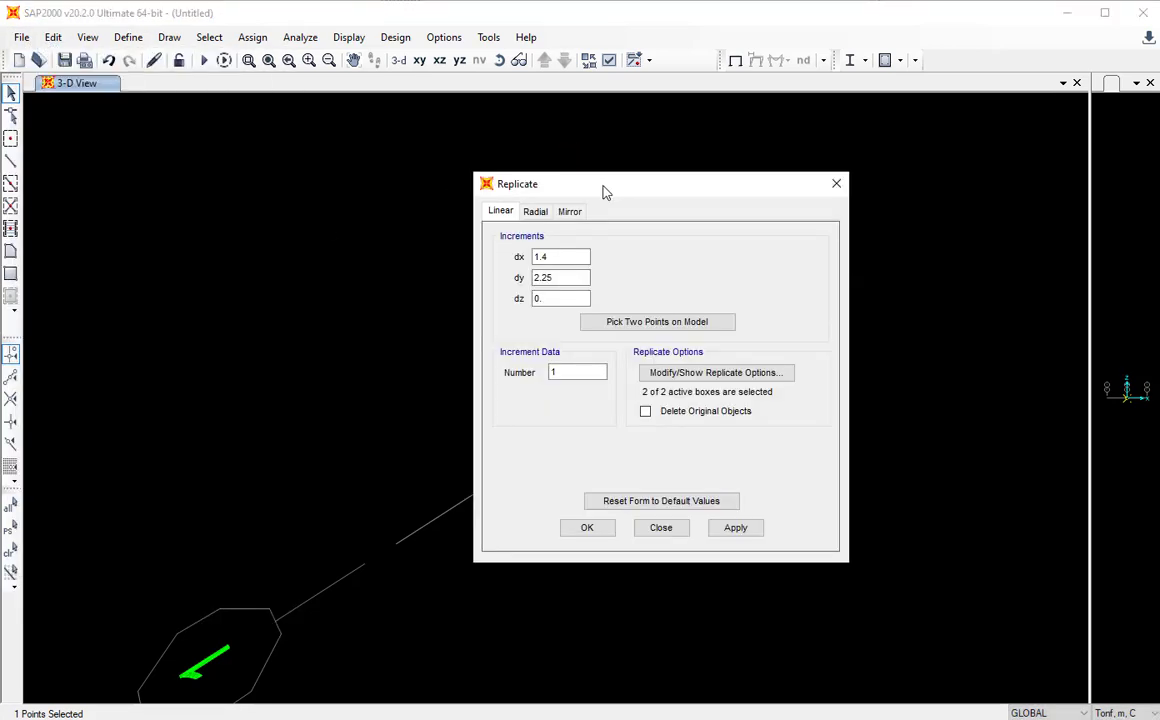
{"action": "left_click_drag", "start_coordinate": [606, 192], "coordinate": [955, 108]}
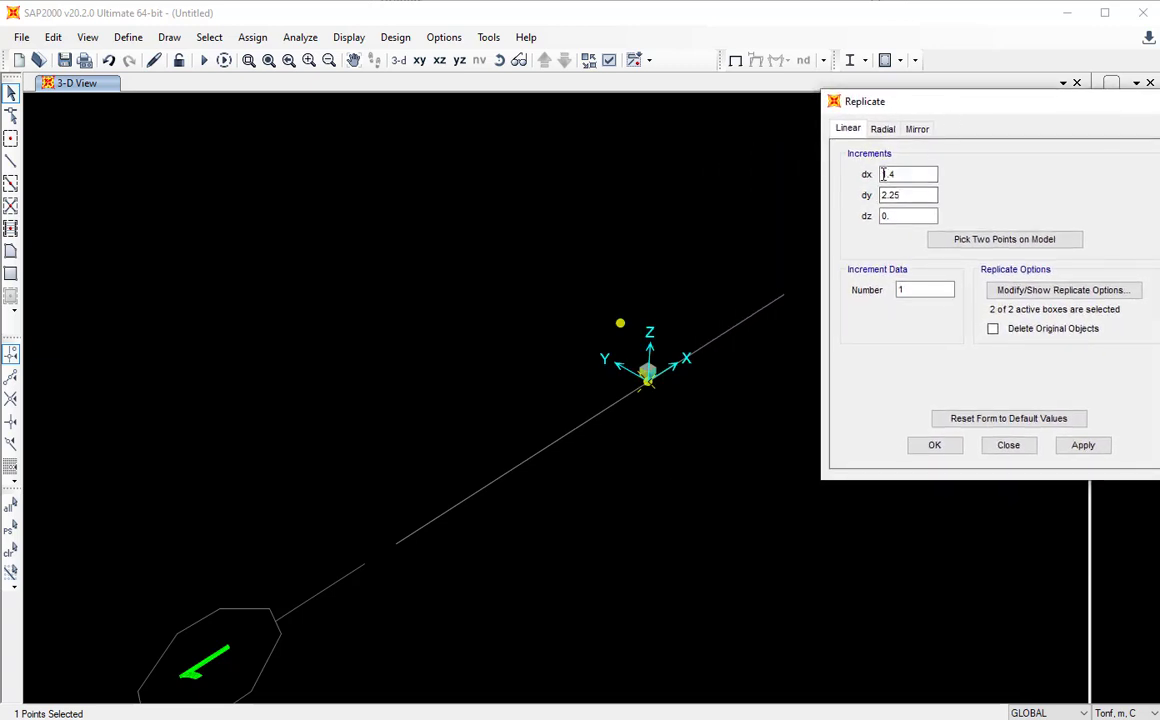
{"action": "left_click_drag", "start_coordinate": [882, 174], "coordinate": [895, 174]}
{"action": "type", "text": "-"}
{"action": "left_click", "coordinate": [883, 195]}
{"action": "type", "text": "-"}
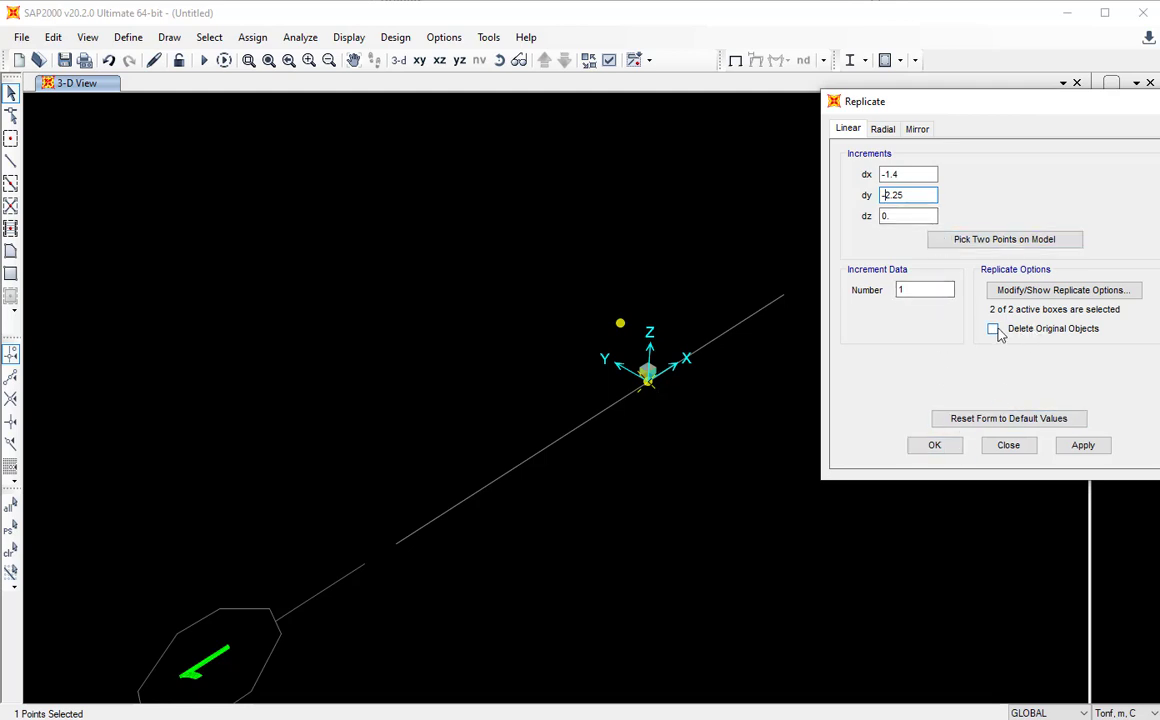
{"action": "left_click", "coordinate": [893, 289]}
{"action": "left_click", "coordinate": [930, 448]}
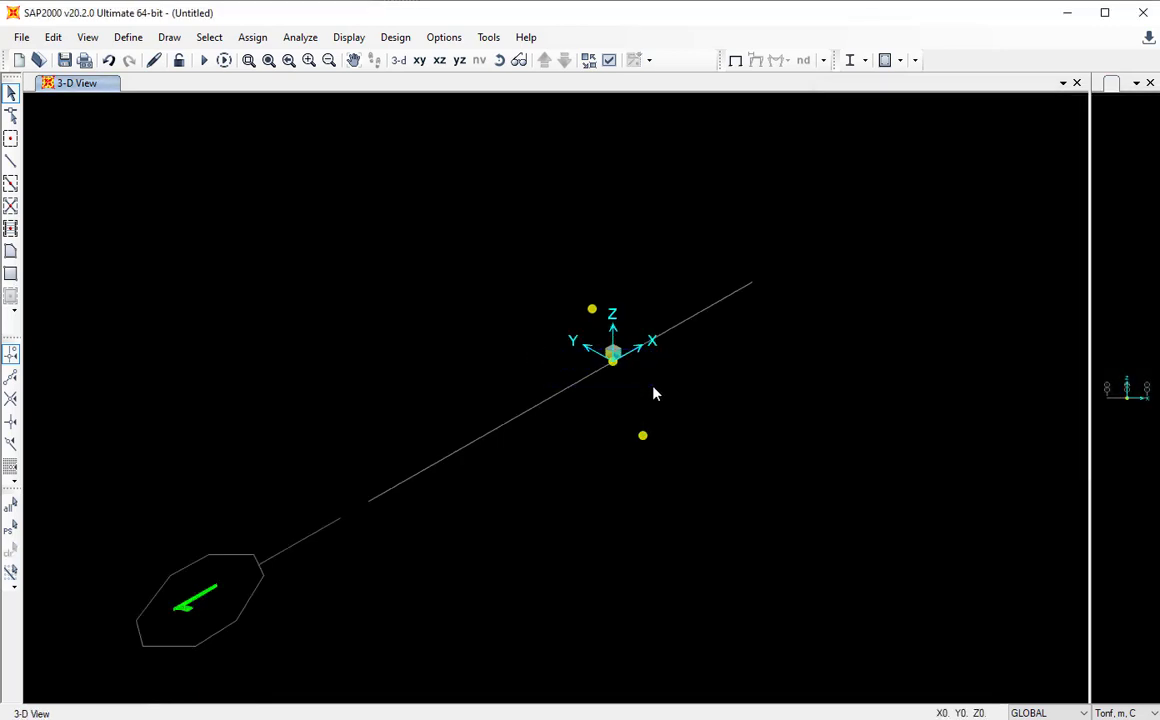
Replicate the origin joint with linear increments dx 1.4 and dy -2.25.
{"action": "left_click", "coordinate": [53, 37]}
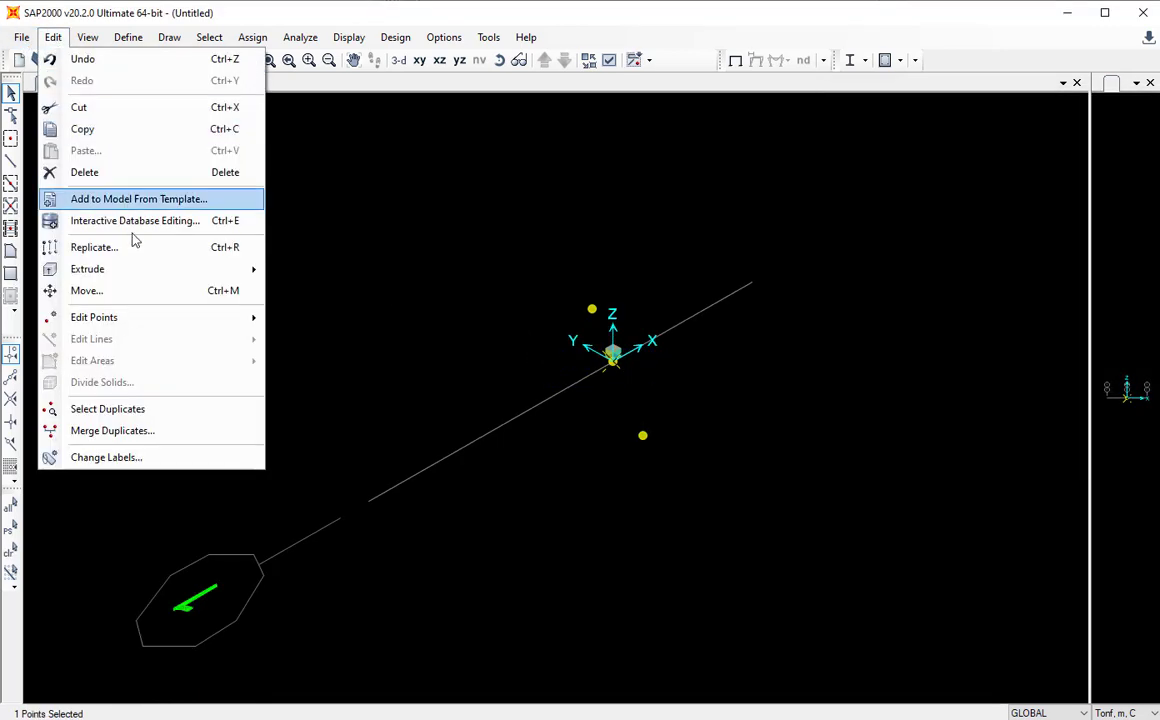
{"action": "left_click", "coordinate": [163, 248]}
{"action": "left_click_drag", "start_coordinate": [595, 189], "coordinate": [952, 58]}
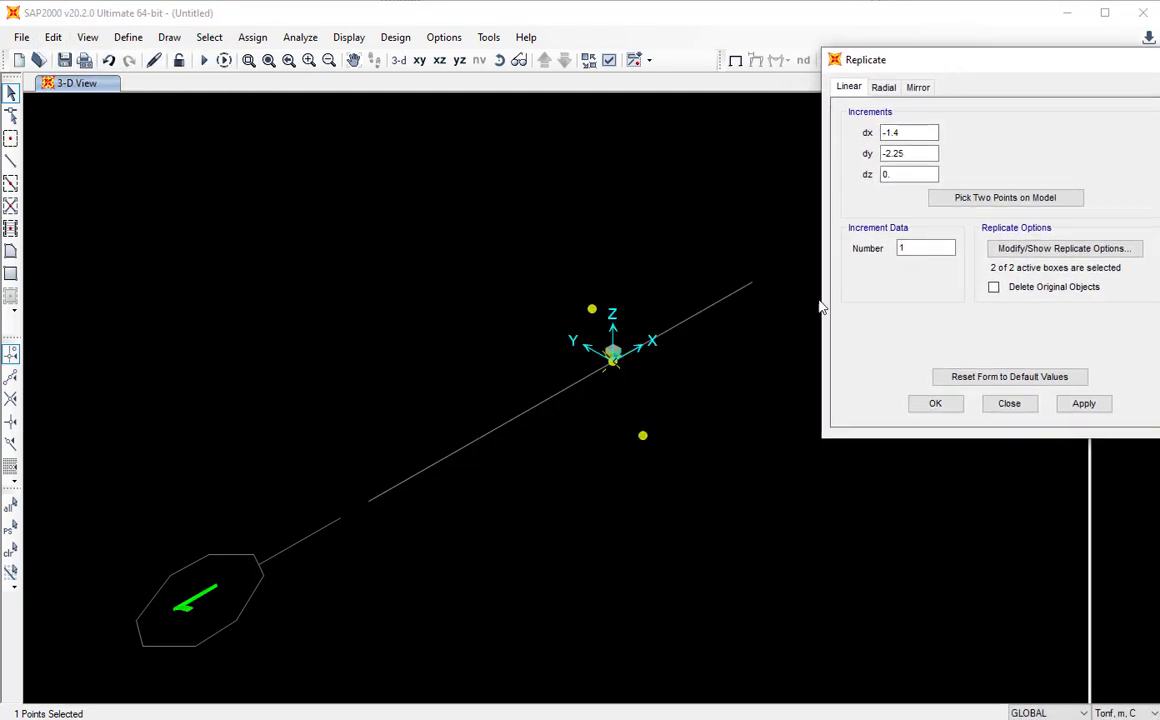
{"action": "left_click", "coordinate": [880, 132]}
{"action": "key", "text": "Delete"}
{"action": "left_click", "coordinate": [936, 404]}
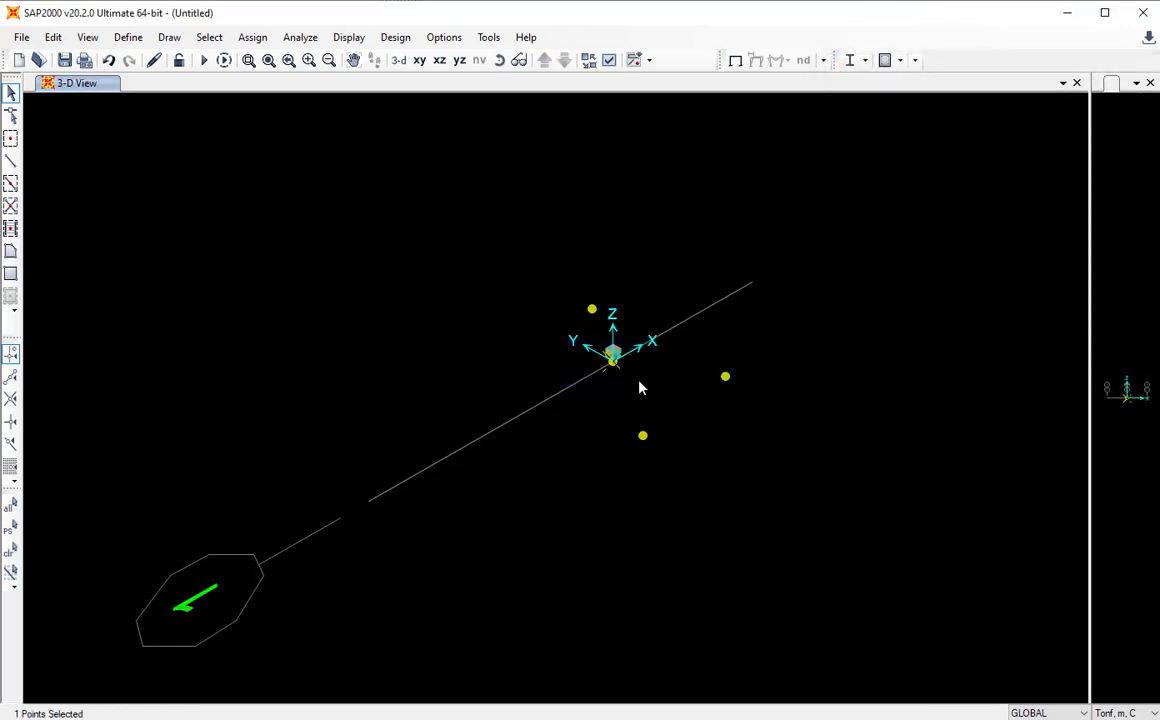
Replicate the origin joint with linear increments dx -1.4 and dy 2.25 to complete the four corners.
{"action": "left_click", "coordinate": [53, 37]}
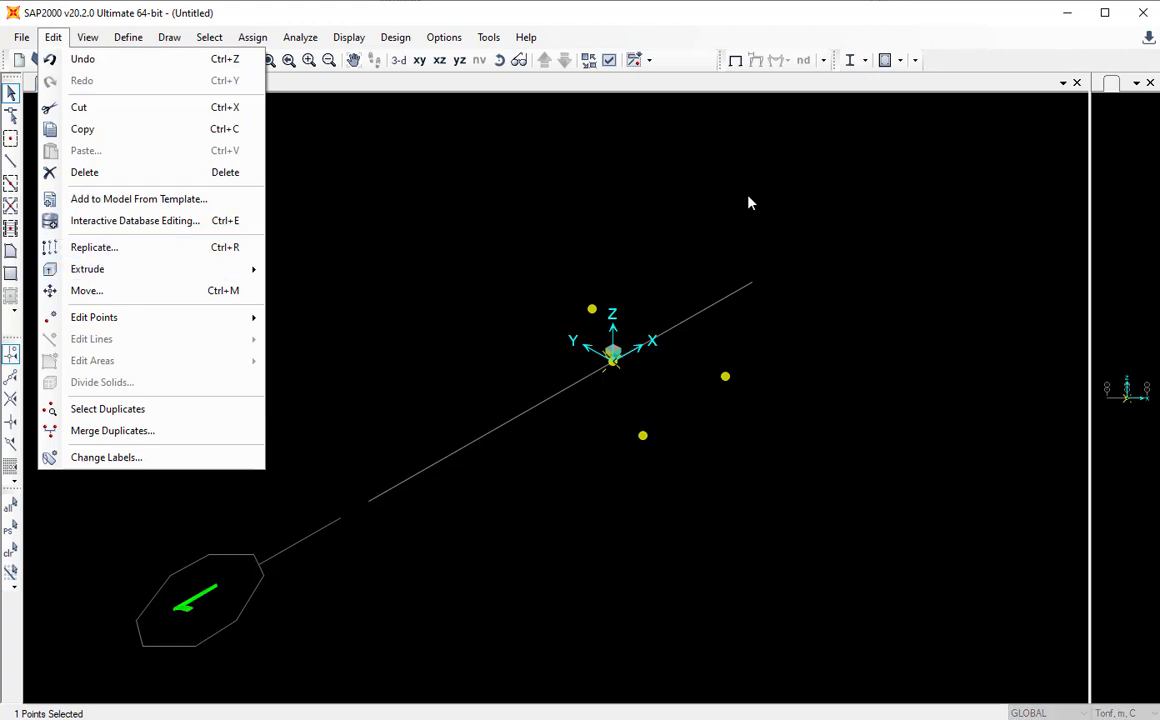
{"action": "key", "text": "ctrl+r"}
{"action": "left_click_drag", "start_coordinate": [579, 184], "coordinate": [833, 140]}
{"action": "left_click", "coordinate": [801, 212]}
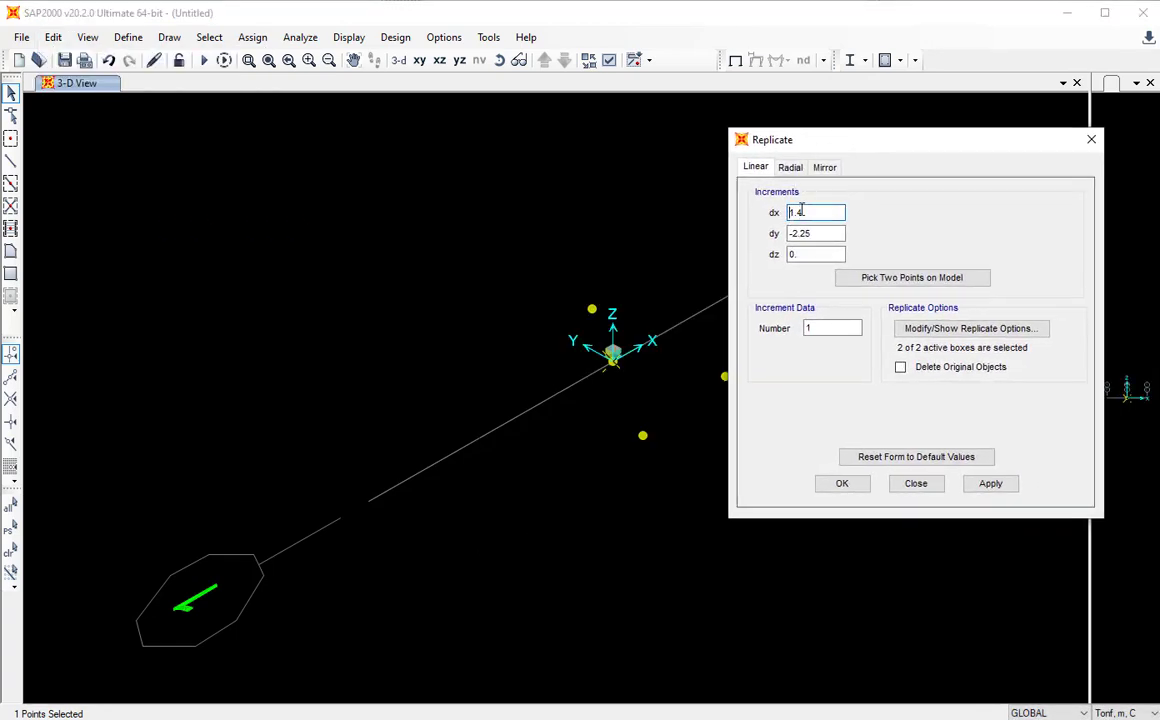
{"action": "type", "text": "-"}
{"action": "left_click_drag", "start_coordinate": [795, 233], "coordinate": [778, 233]}
{"action": "key", "text": "Delete"}
{"action": "left_click", "coordinate": [843, 483]}
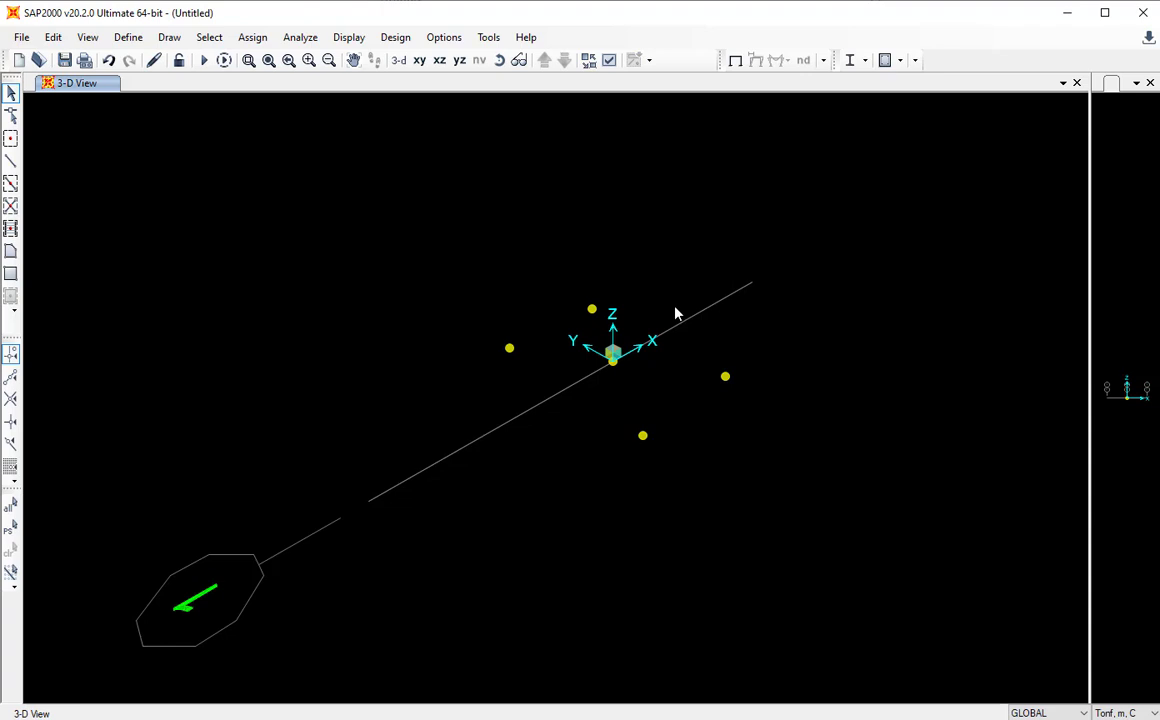
Draw a four-sided area with section ASEC1 through the four corner joints and return to selection mode.
{"action": "scroll", "coordinate": [675, 308], "scroll_direction": "up", "scroll_amount": 3}
{"action": "middle_click_drag", "start_coordinate": [588, 384], "coordinate": [455, 280]}
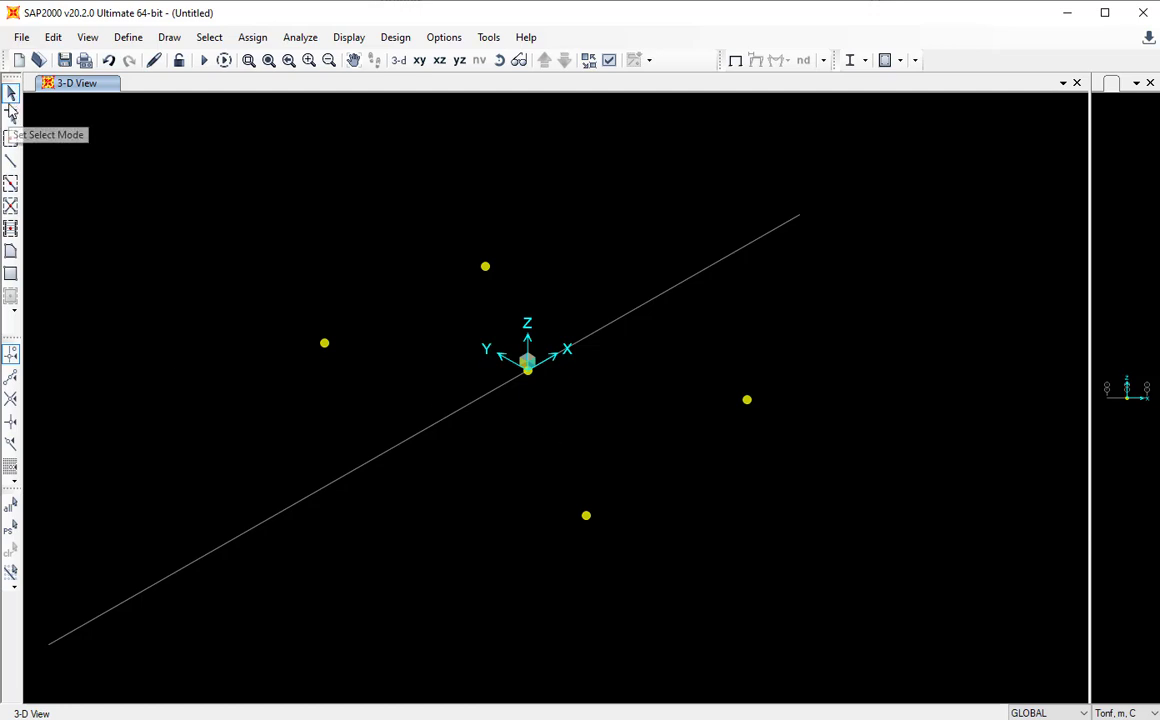
{"action": "left_click", "coordinate": [11, 251]}
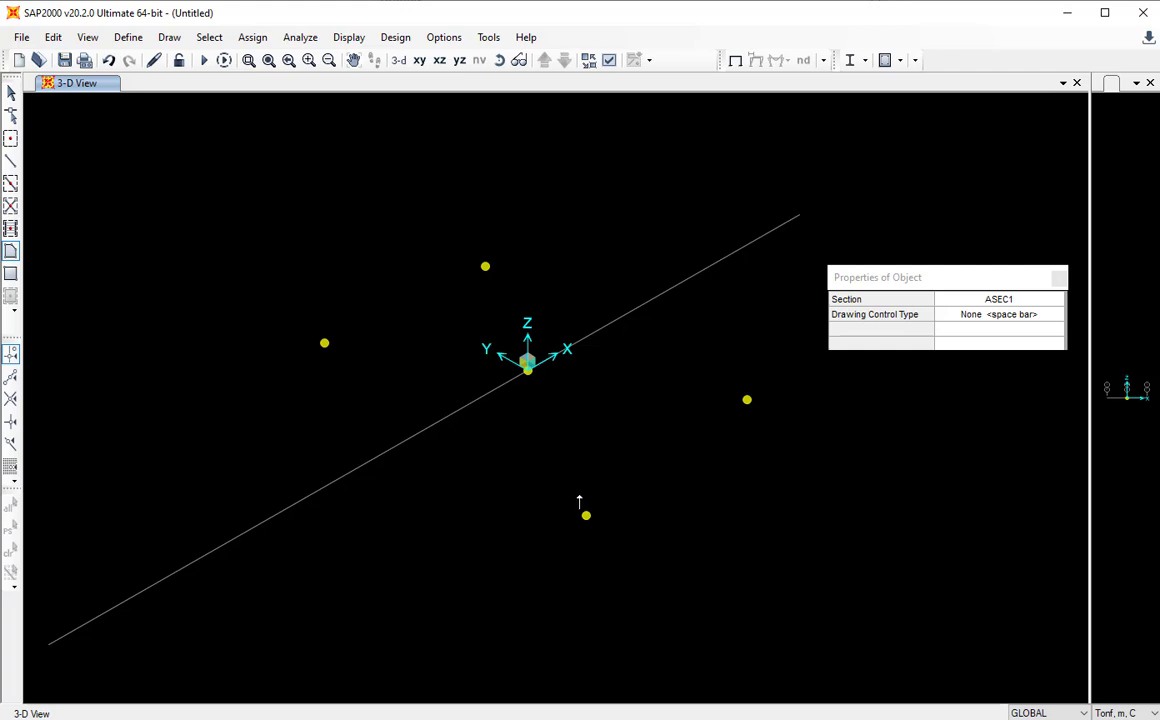
{"action": "left_click", "coordinate": [587, 518]}
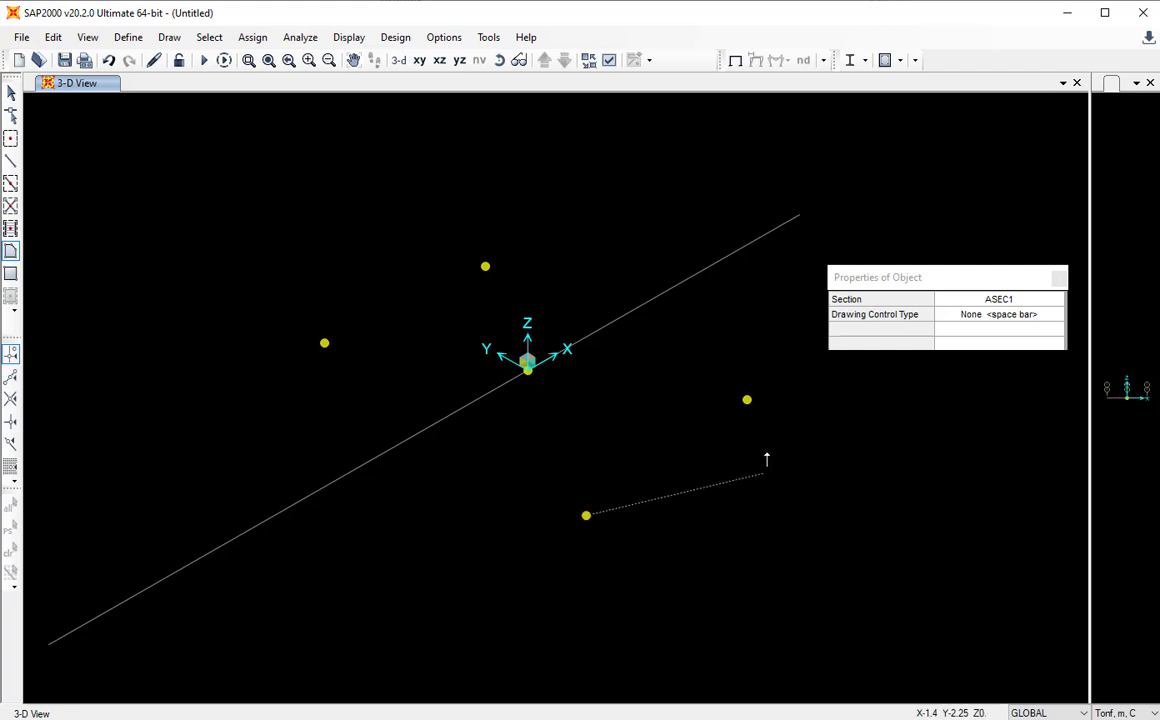
{"action": "left_click", "coordinate": [750, 403]}
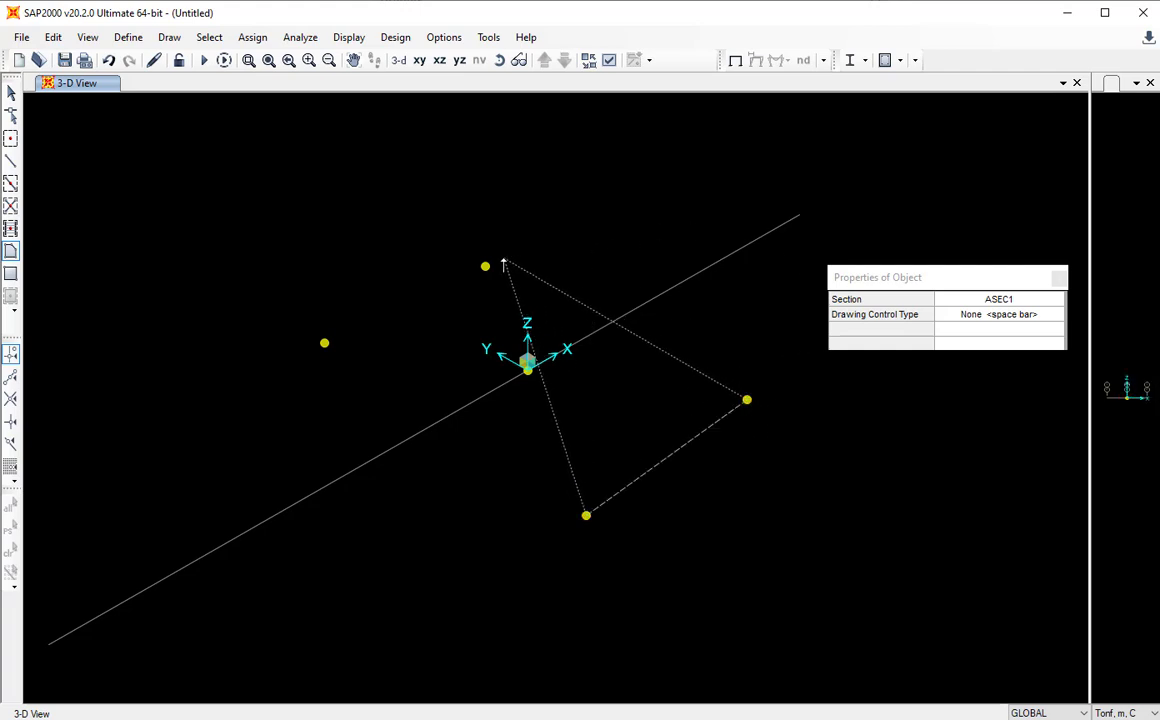
{"action": "left_click", "coordinate": [485, 266]}
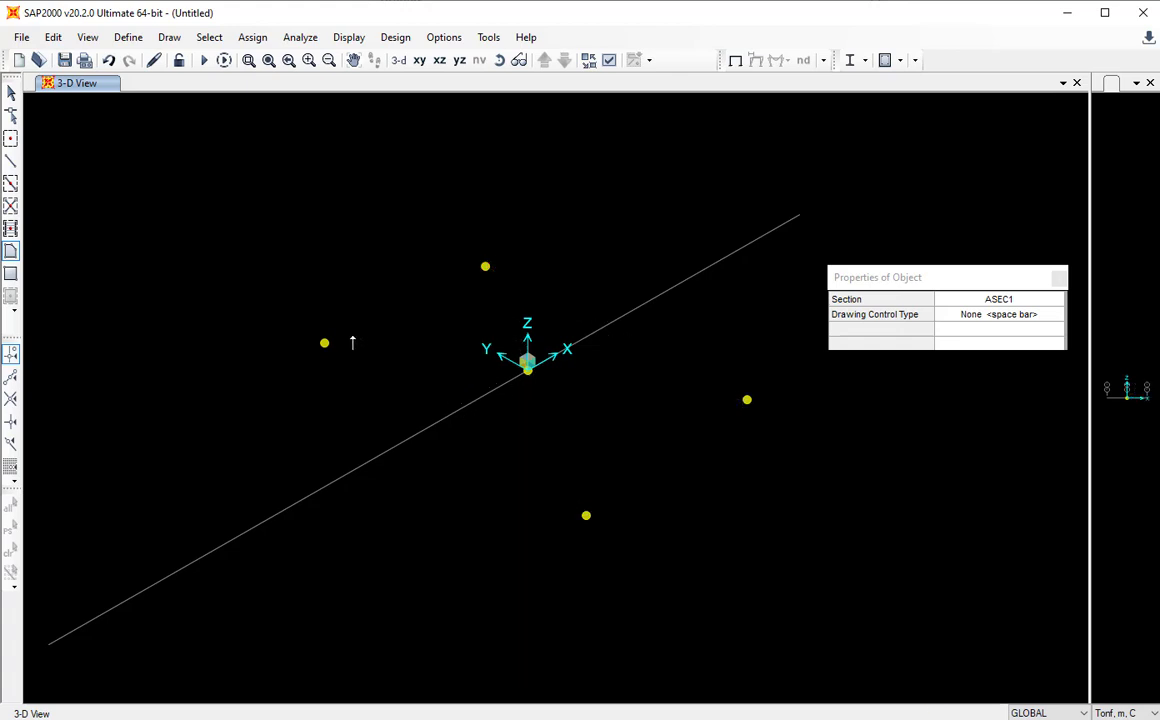
{"action": "left_click", "coordinate": [324, 343]}
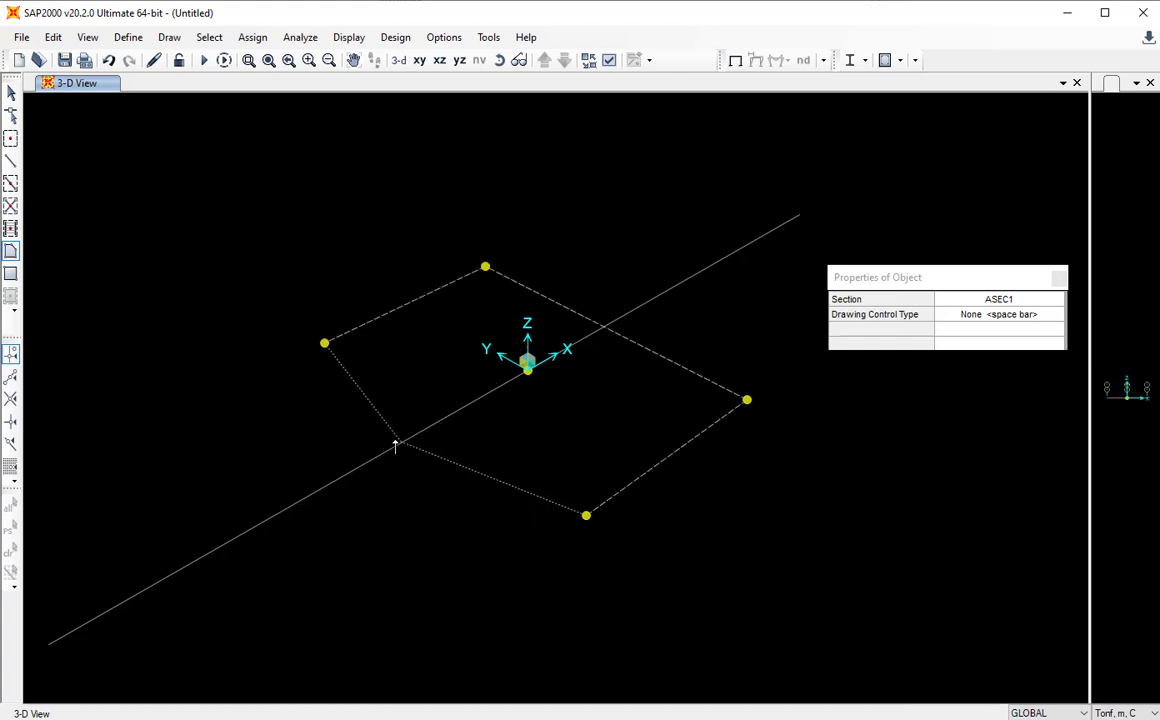
{"action": "key", "text": "Escape"}
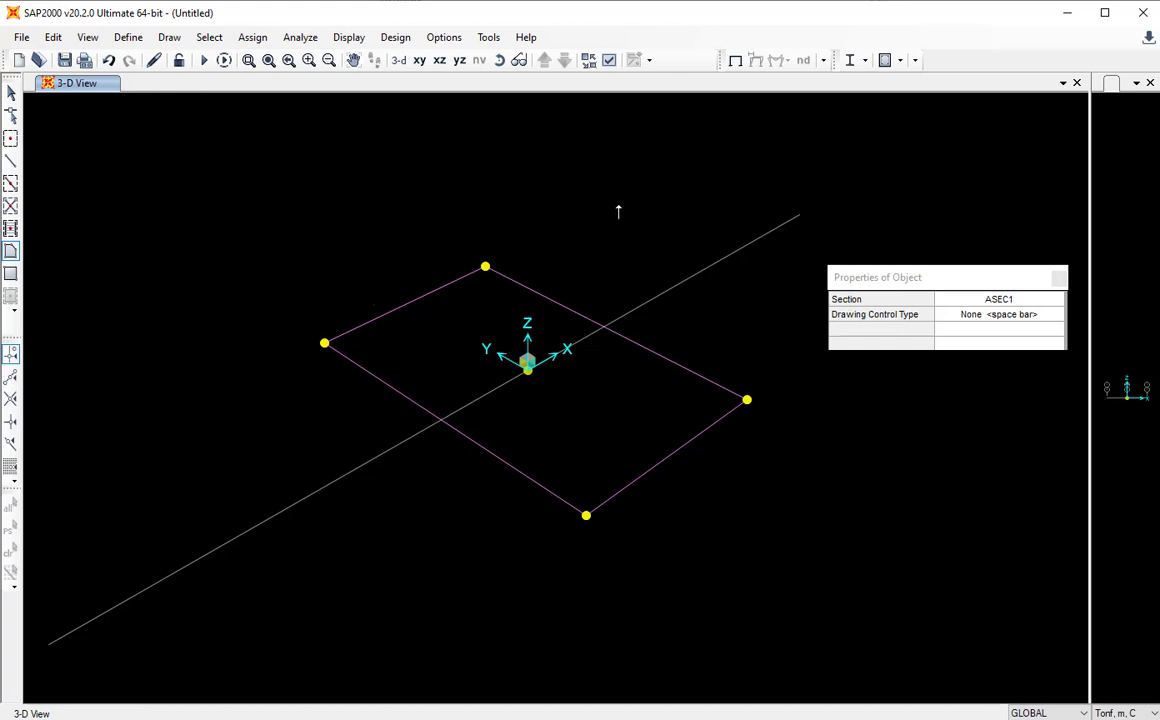
{"action": "left_click", "coordinate": [12, 92]}
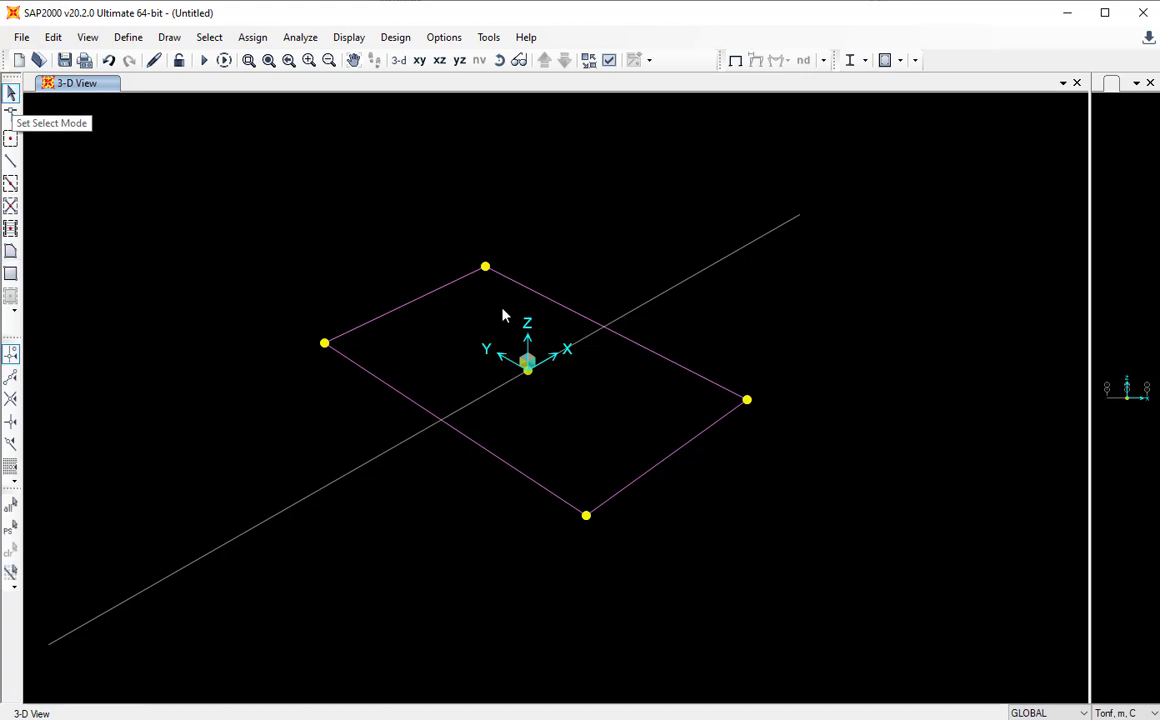
Select the rectangular area and turn off the display of the global axes in the 3-D view.
{"action": "left_click", "coordinate": [450, 323]}
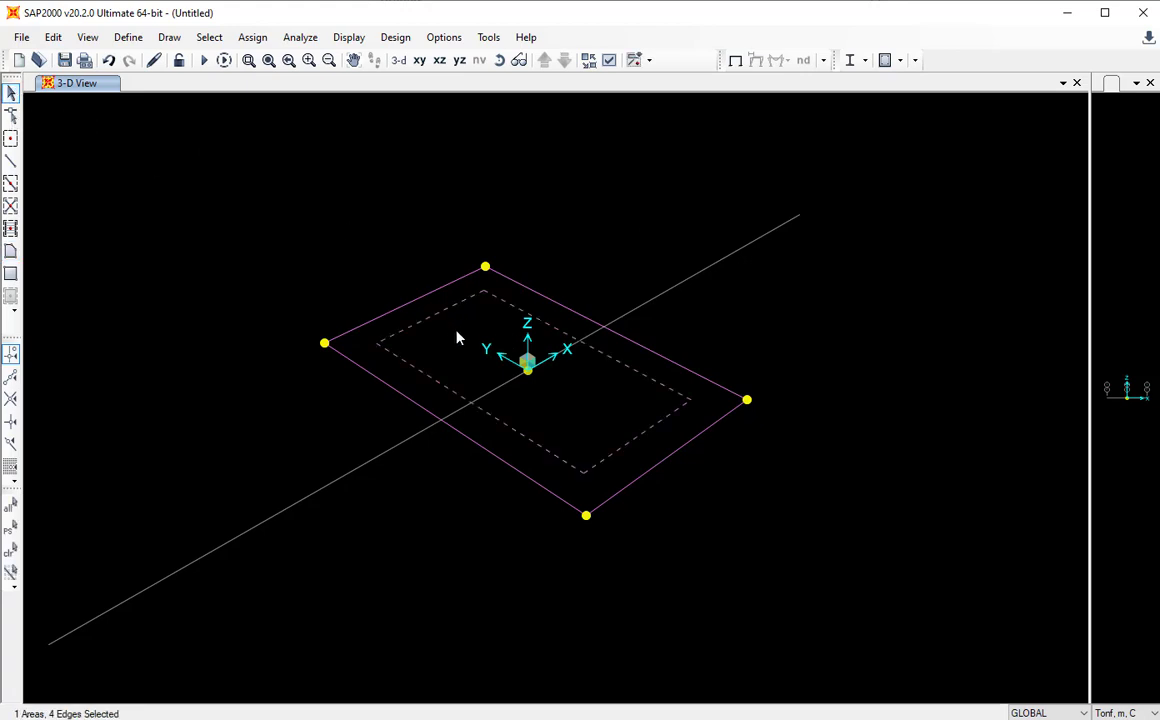
{"action": "left_click", "coordinate": [457, 338]}
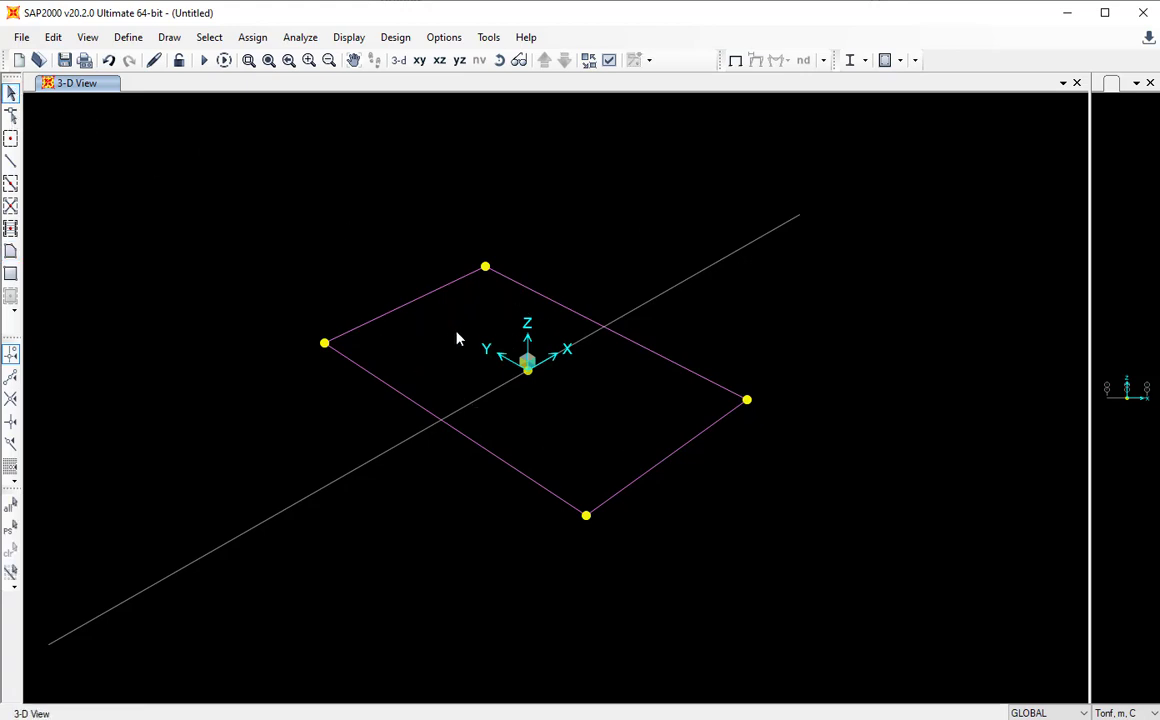
{"action": "left_click", "coordinate": [249, 60]}
{"action": "left_click_drag", "start_coordinate": [173, 150], "coordinate": [950, 606]}
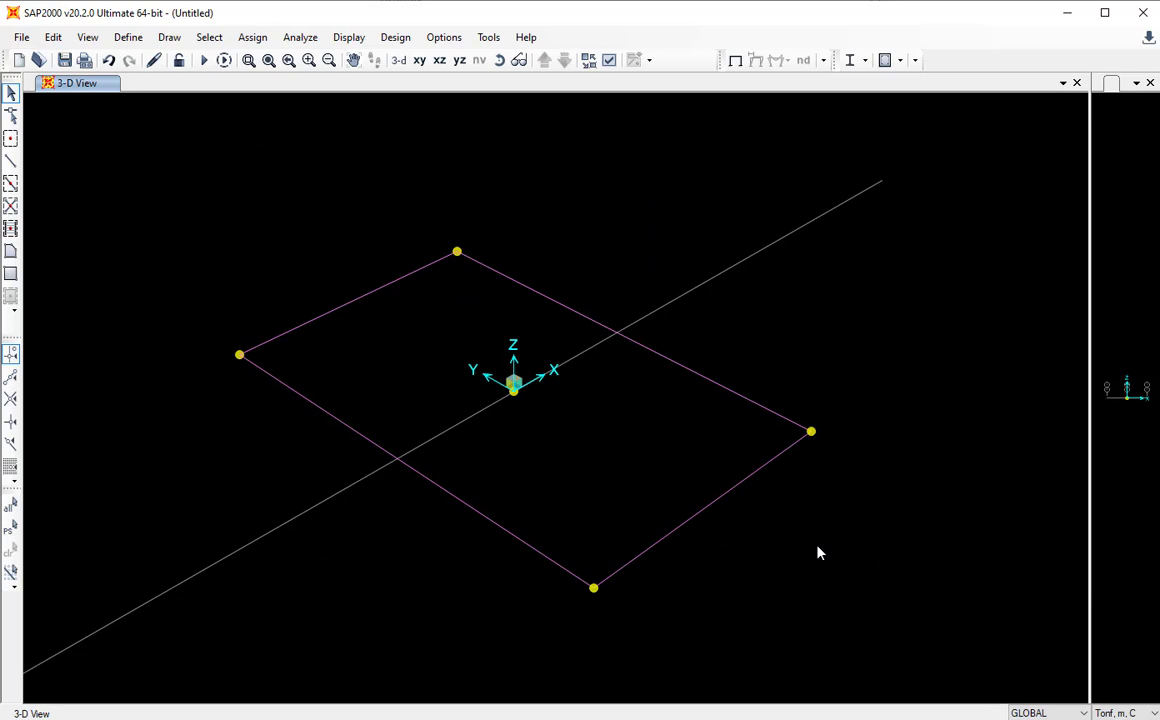
{"action": "left_click", "coordinate": [458, 344]}
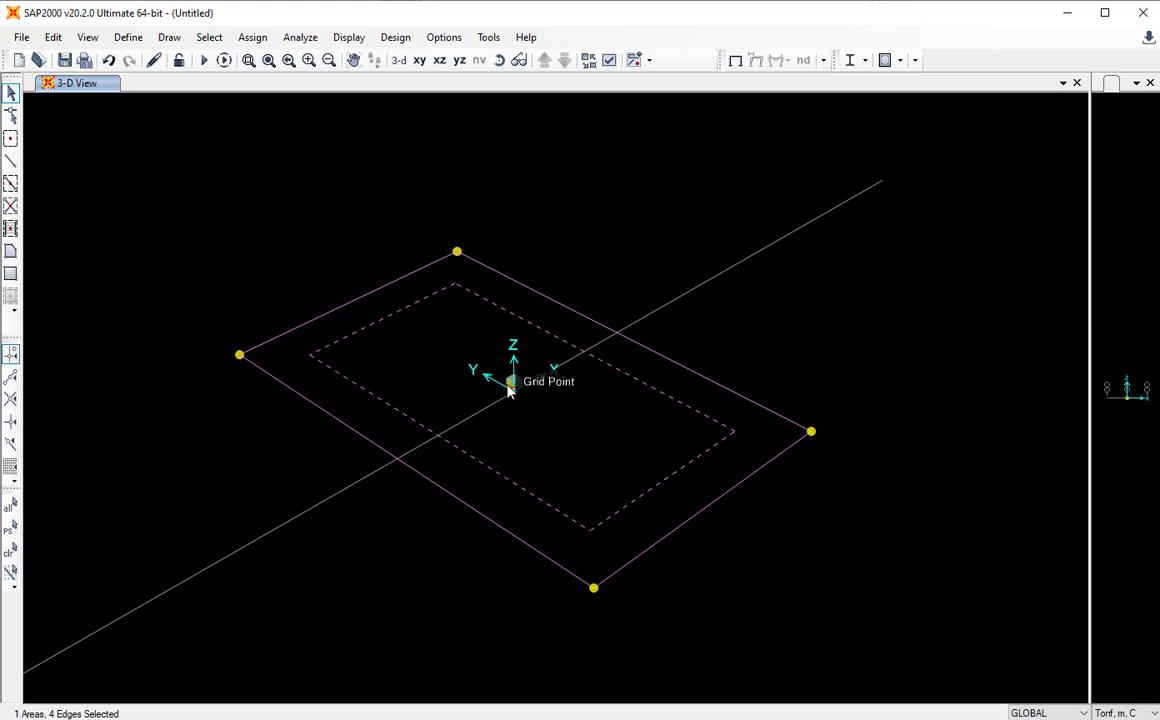
{"action": "left_click", "coordinate": [47, 40]}
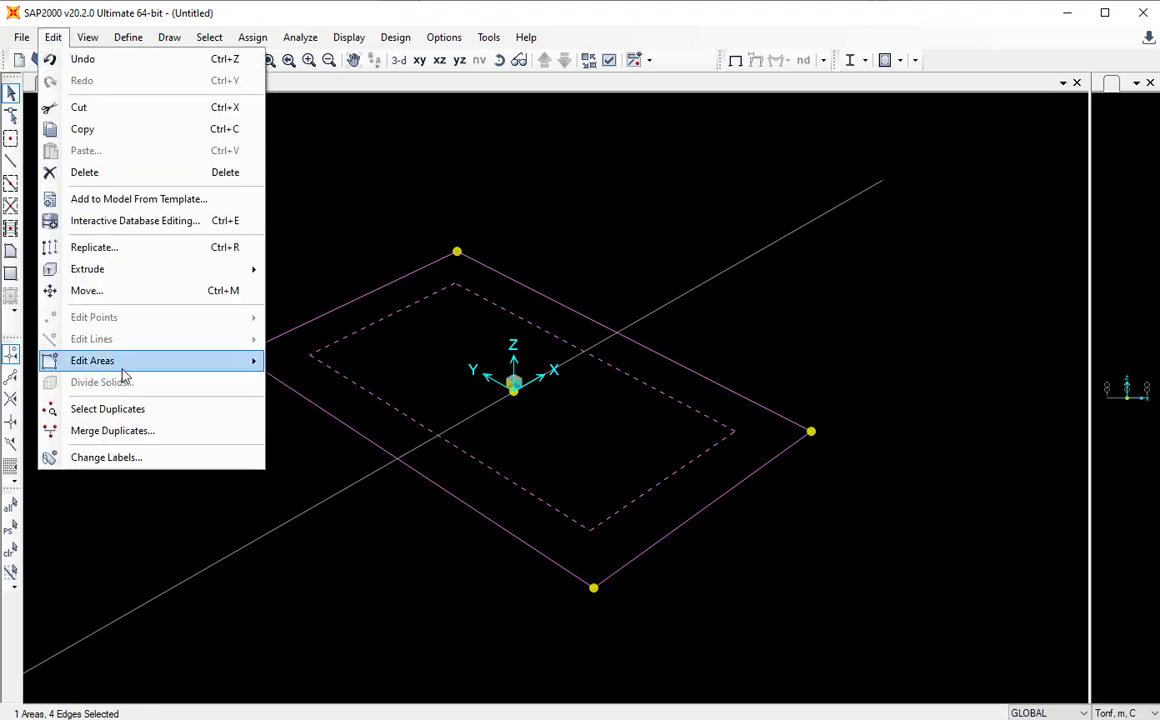
{"action": "left_click", "coordinate": [87, 37]}
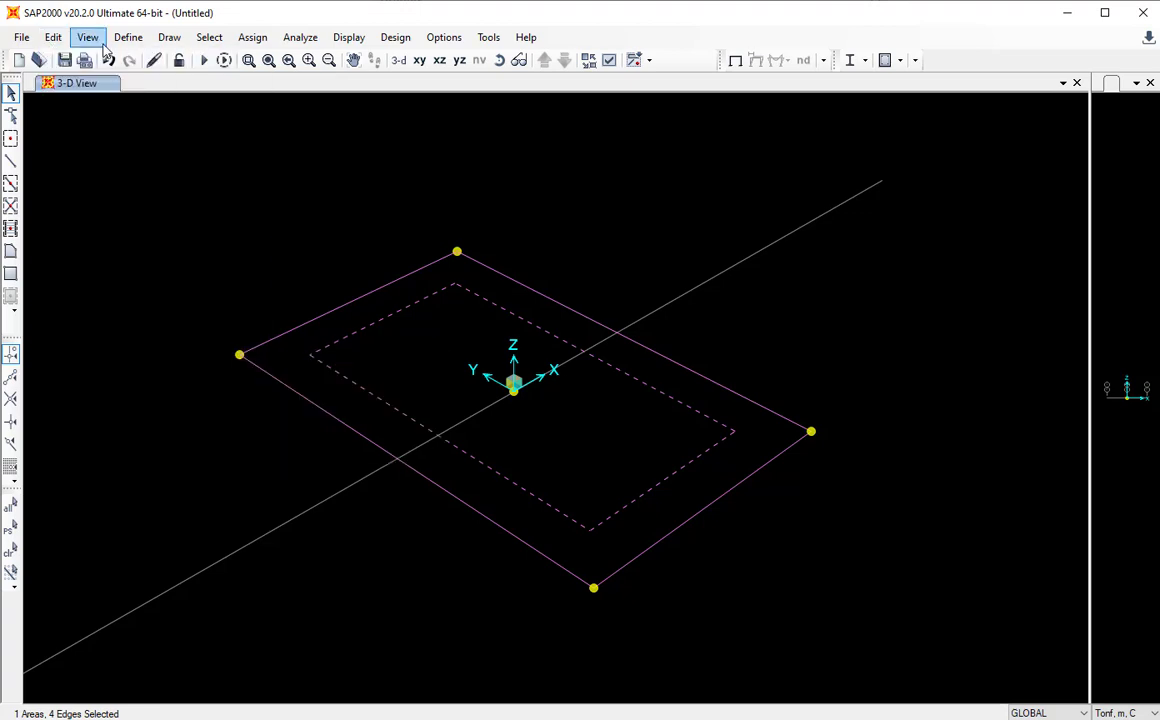
{"action": "left_click", "coordinate": [87, 37]}
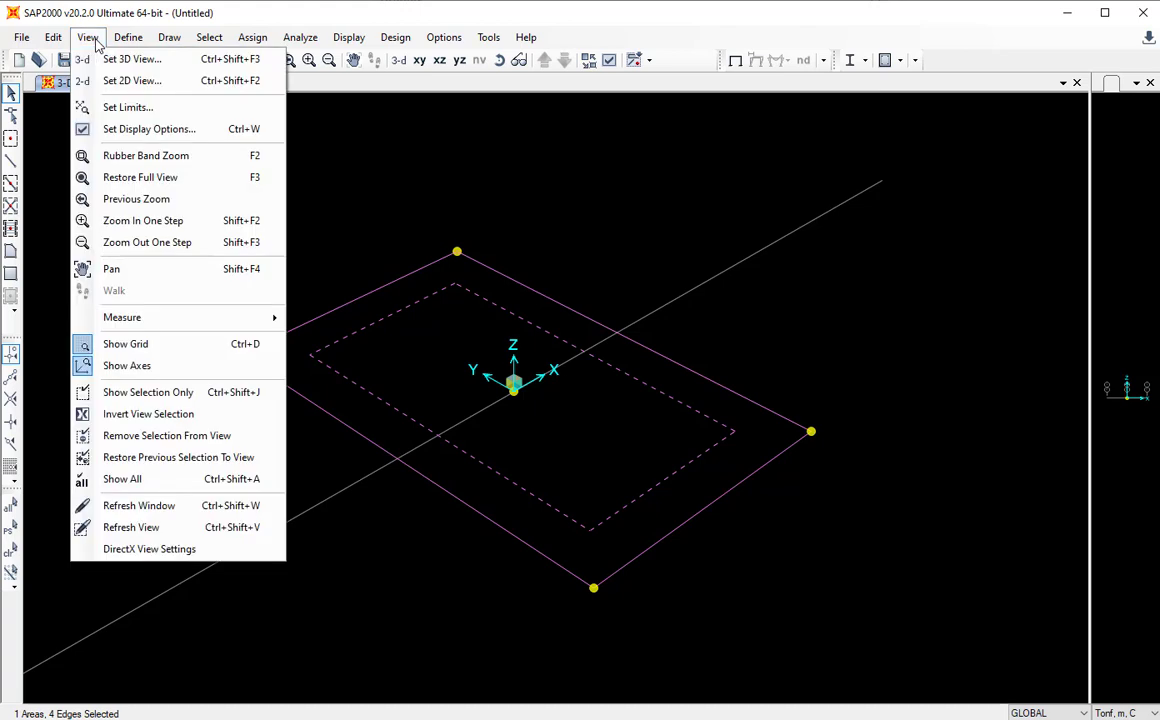
{"action": "left_click", "coordinate": [121, 368]}
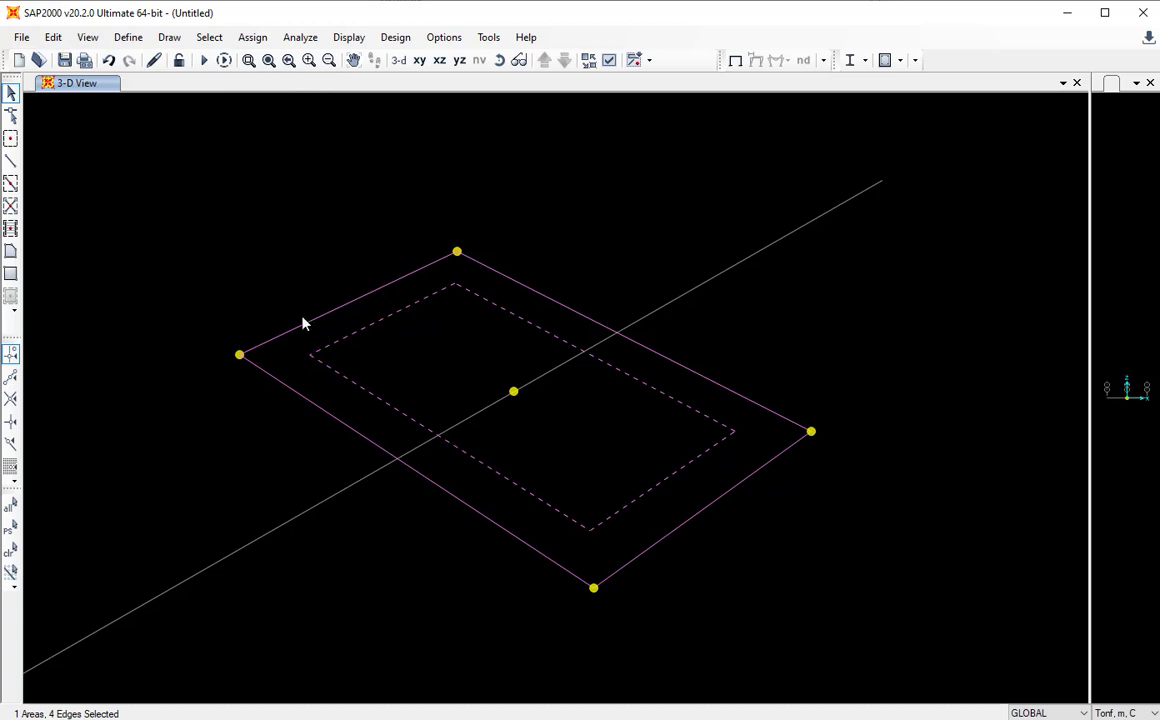
Turn on the local axes display for areas in the 3-D view and clear the area selection.
{"action": "left_click", "coordinate": [608, 62]}
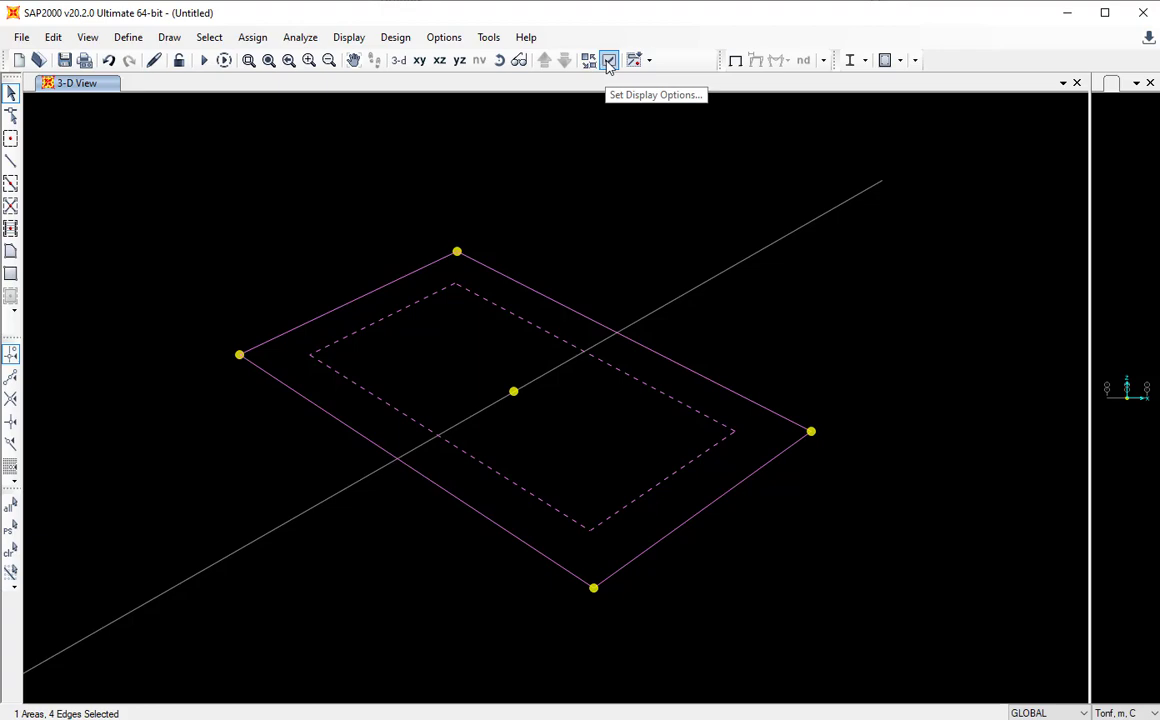
{"action": "left_click", "coordinate": [607, 61]}
{"action": "left_click_drag", "start_coordinate": [541, 138], "coordinate": [873, 19]}
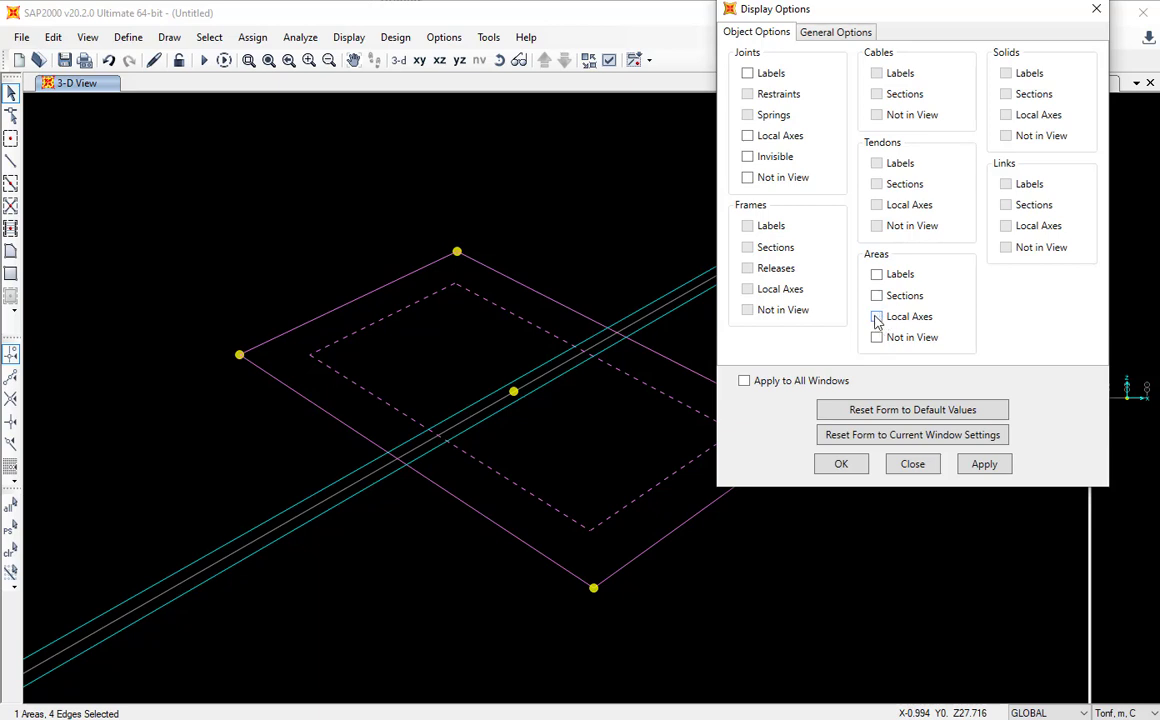
{"action": "left_click", "coordinate": [877, 318]}
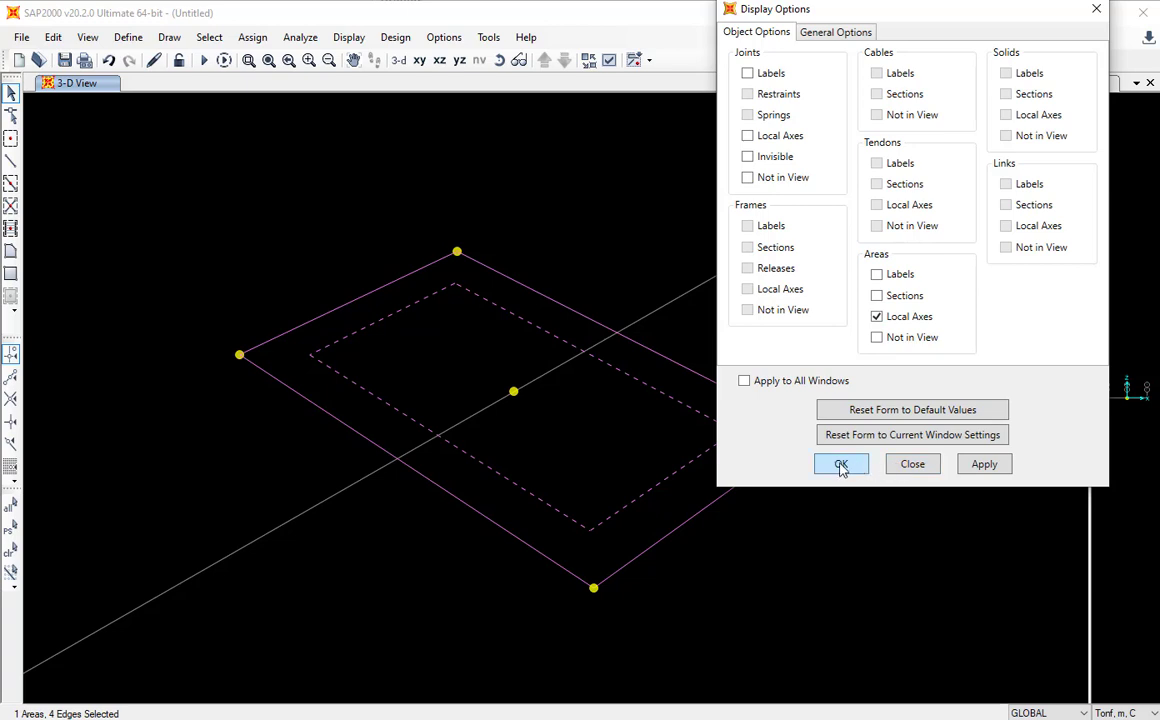
{"action": "left_click", "coordinate": [985, 465]}
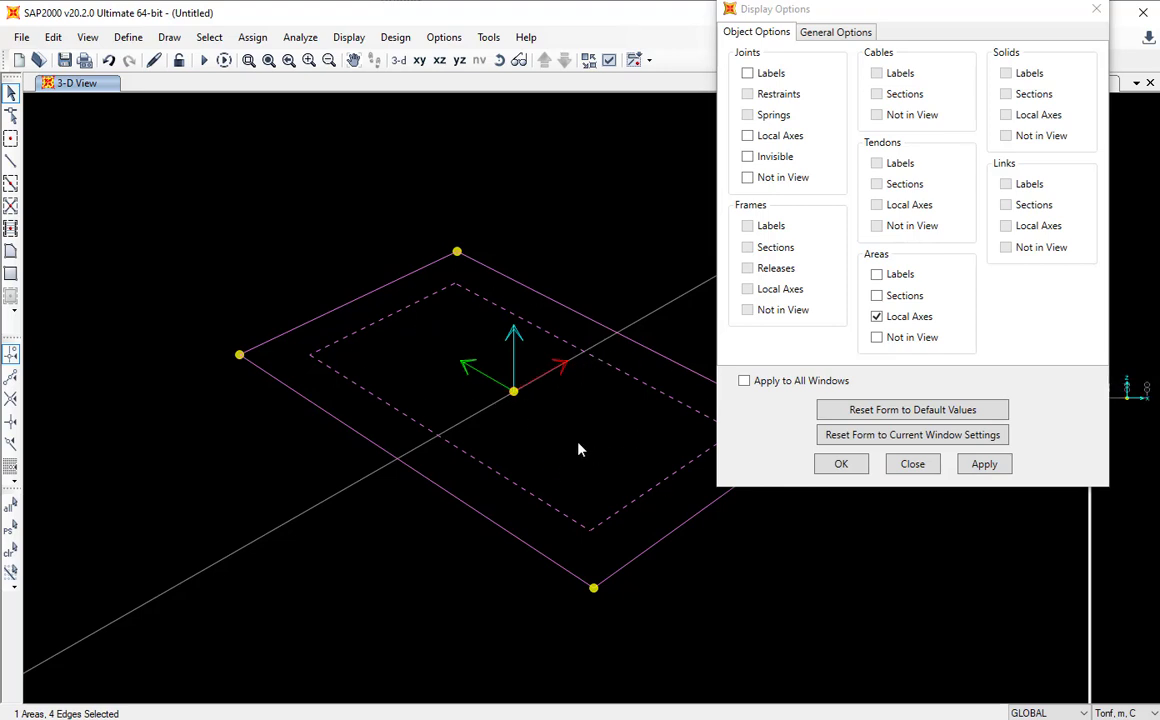
{"action": "left_click_drag", "start_coordinate": [772, 14], "coordinate": [901, 33]}
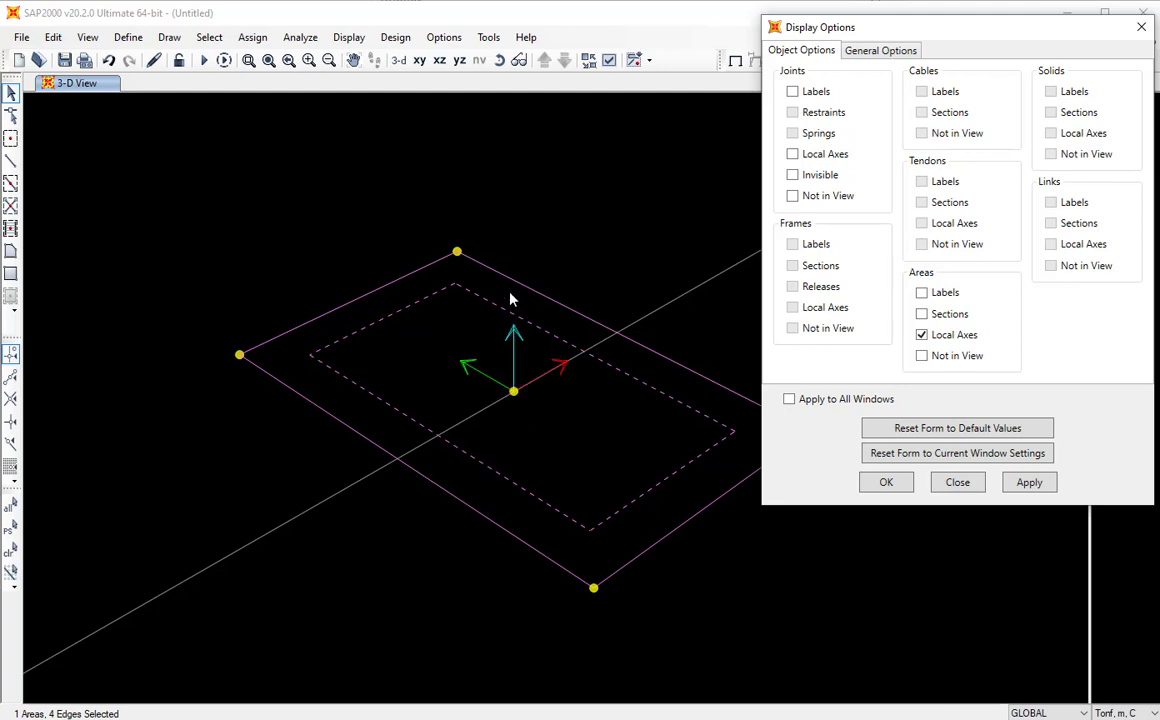
{"action": "left_click", "coordinate": [507, 390]}
{"action": "left_click", "coordinate": [886, 484]}
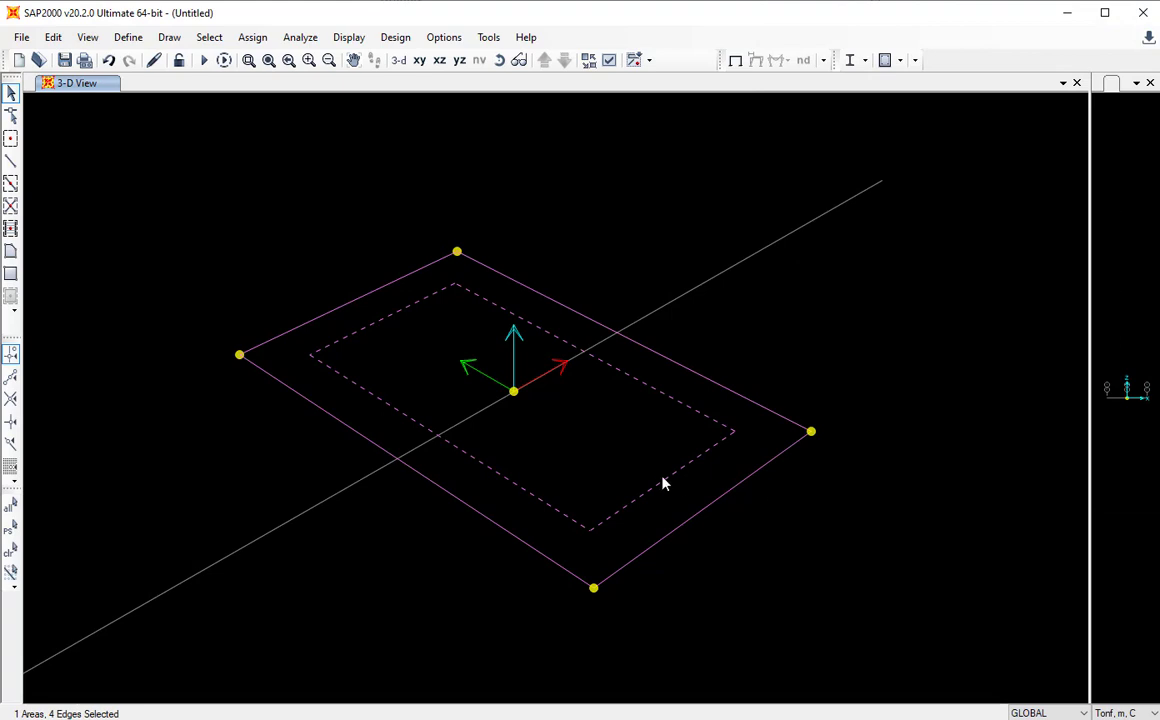
{"action": "left_click", "coordinate": [616, 461]}
{"action": "left_click", "coordinate": [617, 460]}
{"action": "left_click", "coordinate": [553, 422]}
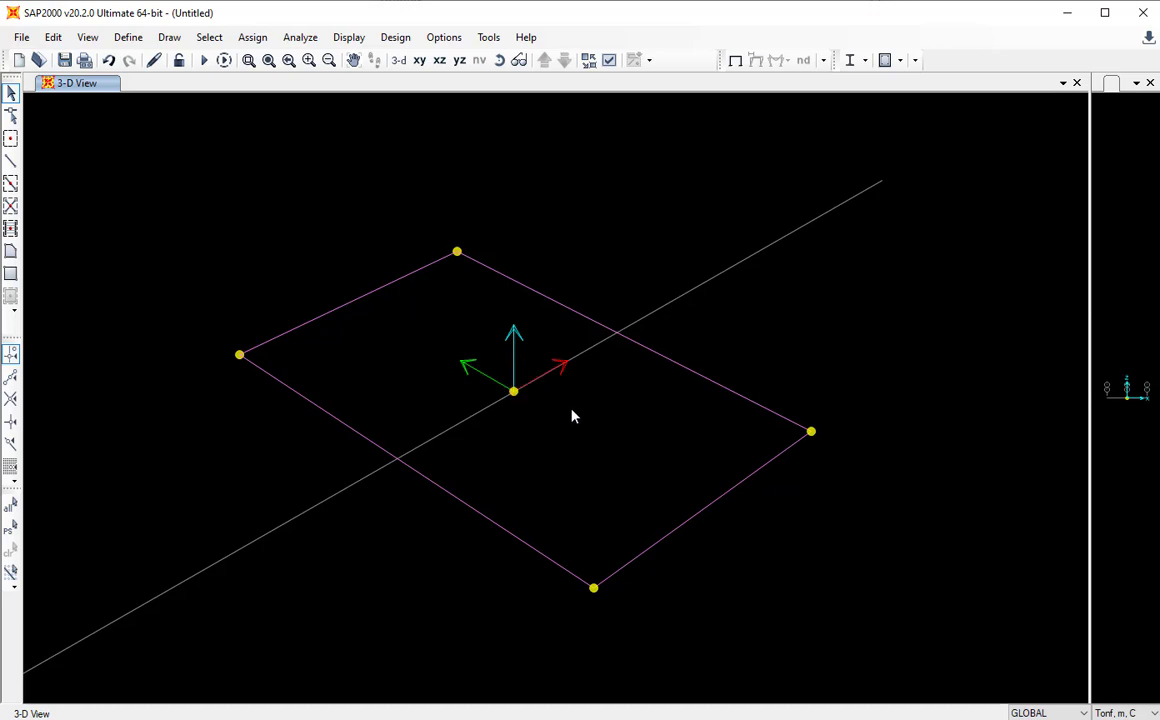
Replicate the origin joint with linear increments dx 0.30 and dy 0.30.
{"action": "left_click_drag", "start_coordinate": [513, 388], "coordinate": [536, 419]}
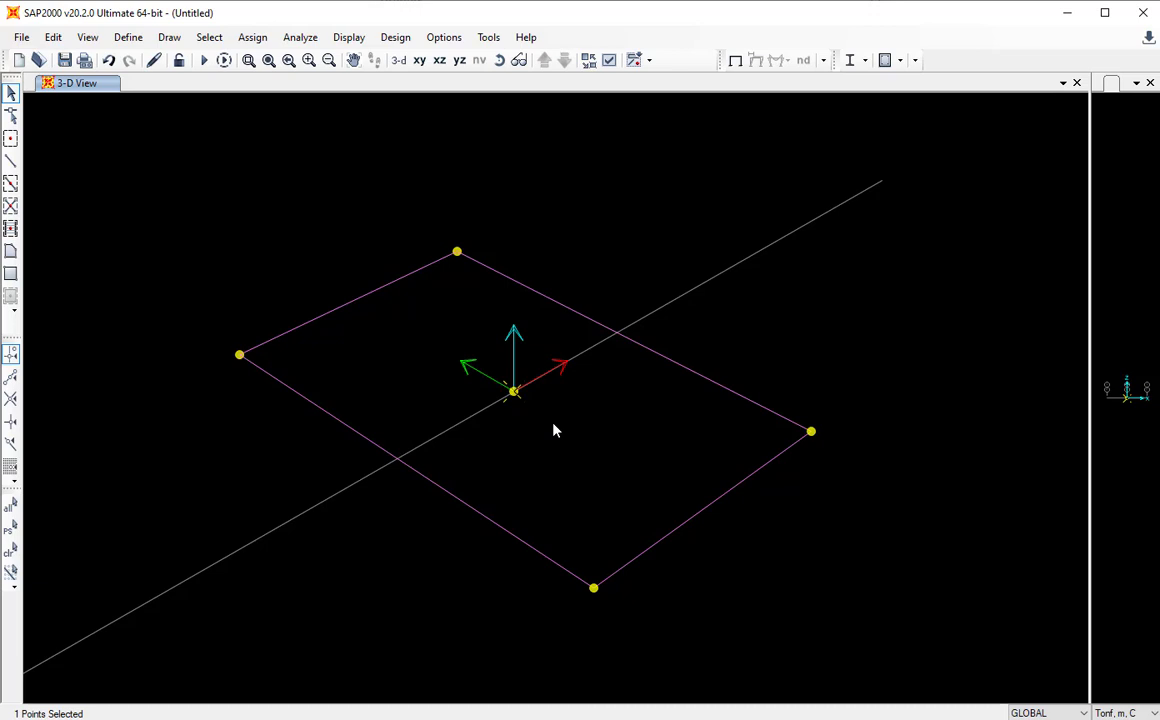
{"action": "left_click", "coordinate": [53, 37]}
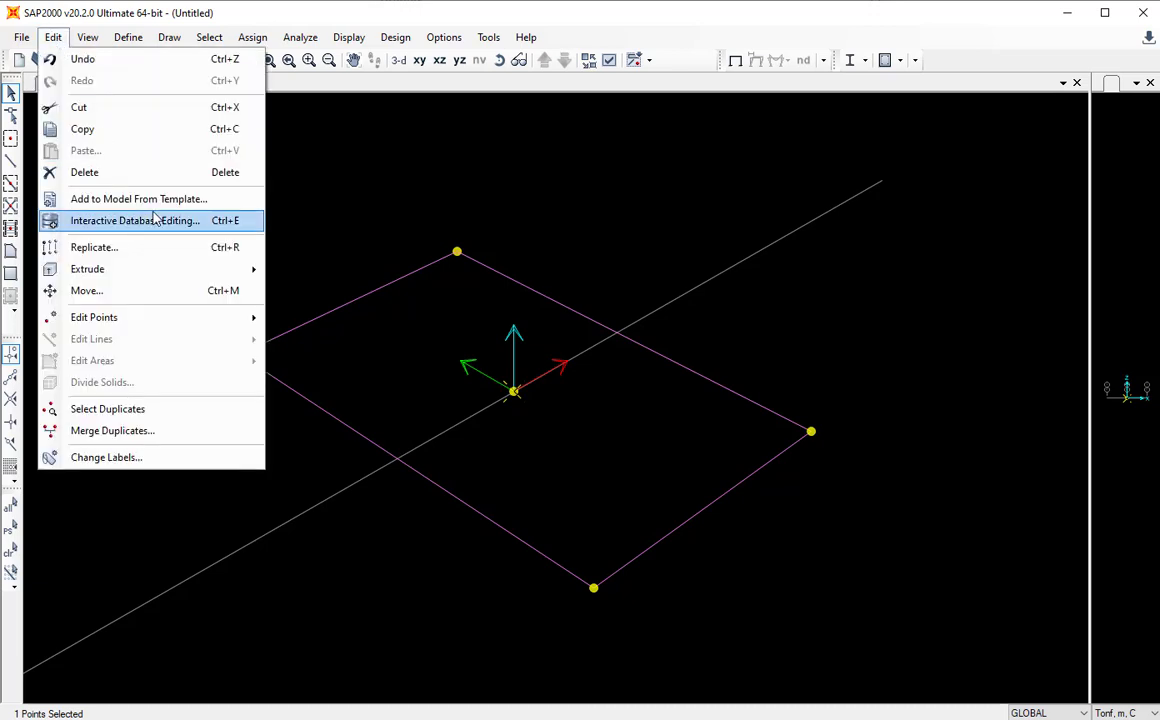
{"action": "left_click", "coordinate": [155, 250]}
{"action": "left_click_drag", "start_coordinate": [652, 188], "coordinate": [885, 117]}
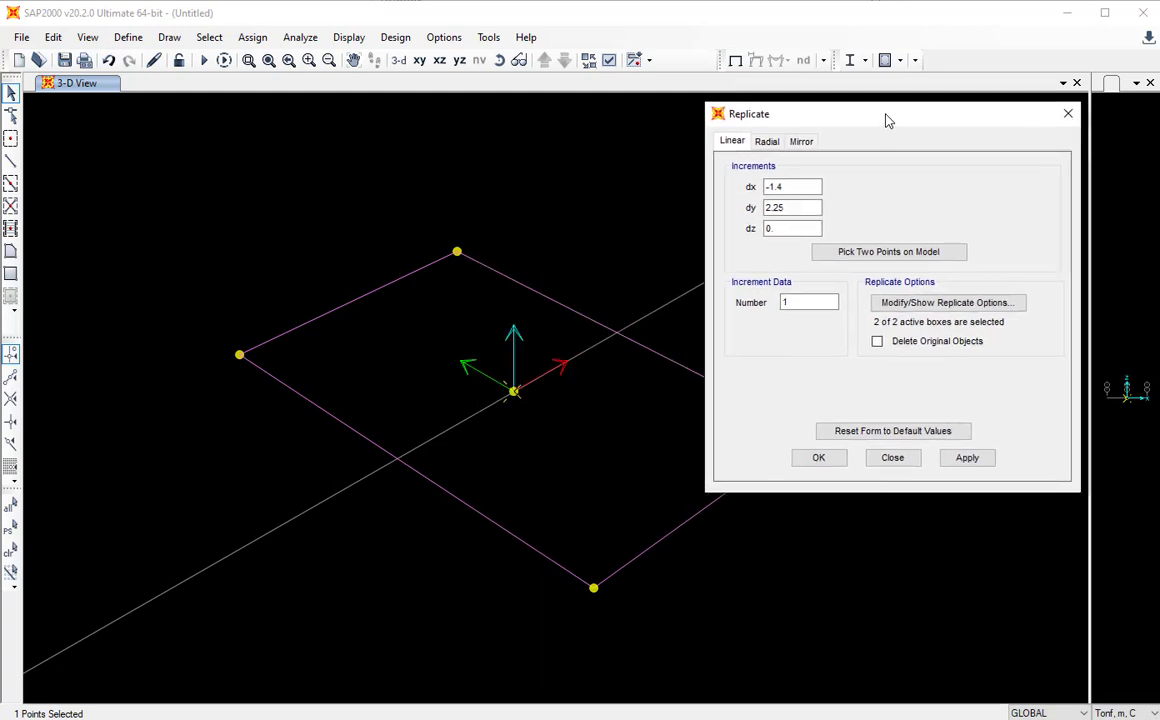
{"action": "left_click_drag", "start_coordinate": [805, 183], "coordinate": [699, 187]}
{"action": "type", "text": "0.30"}
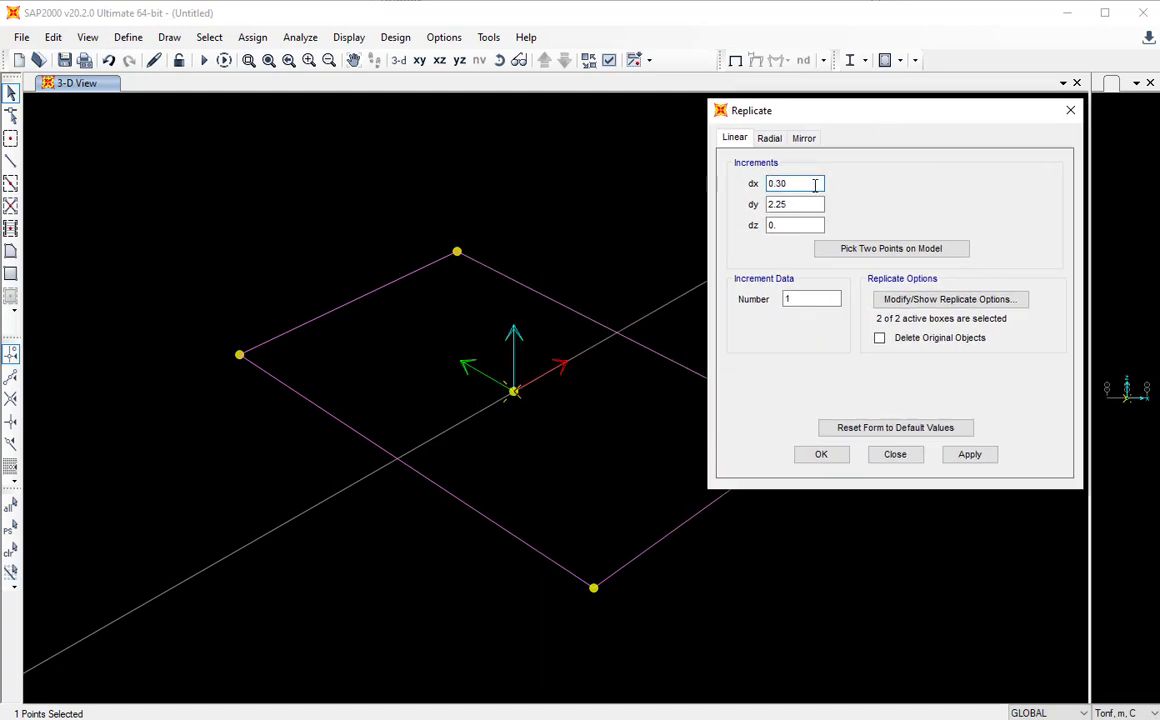
{"action": "left_click_drag", "start_coordinate": [812, 204], "coordinate": [613, 210]}
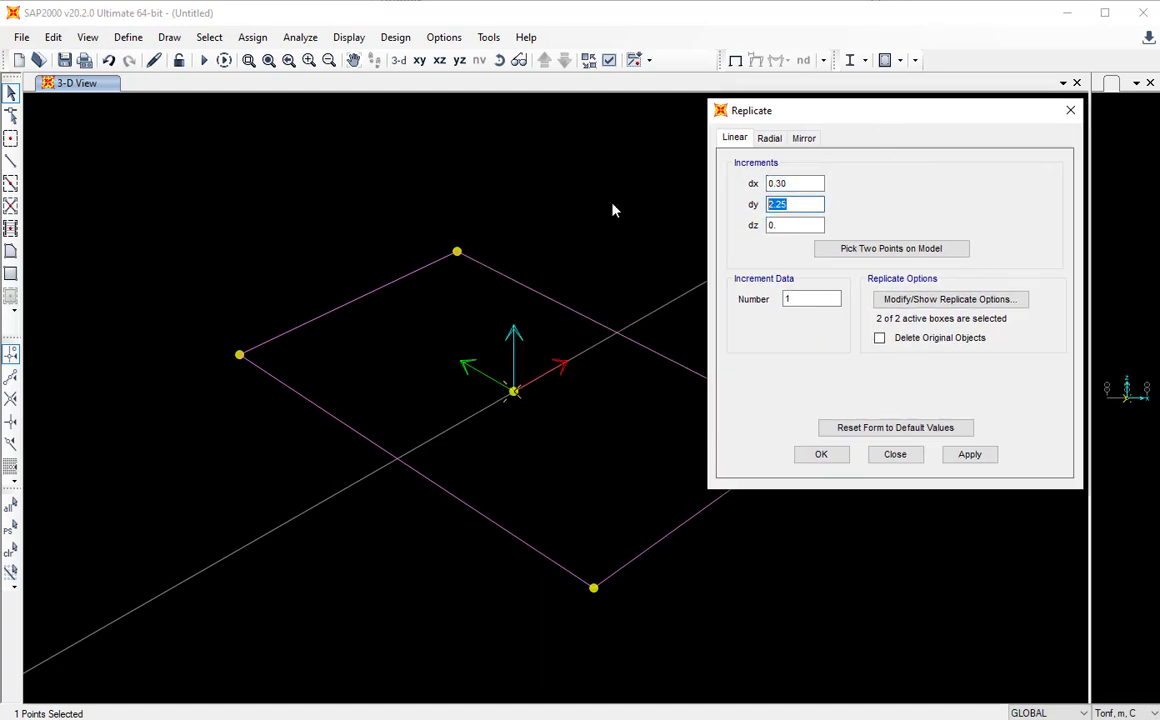
{"action": "type", "text": "0.30"}
{"action": "left_click", "coordinate": [821, 455]}
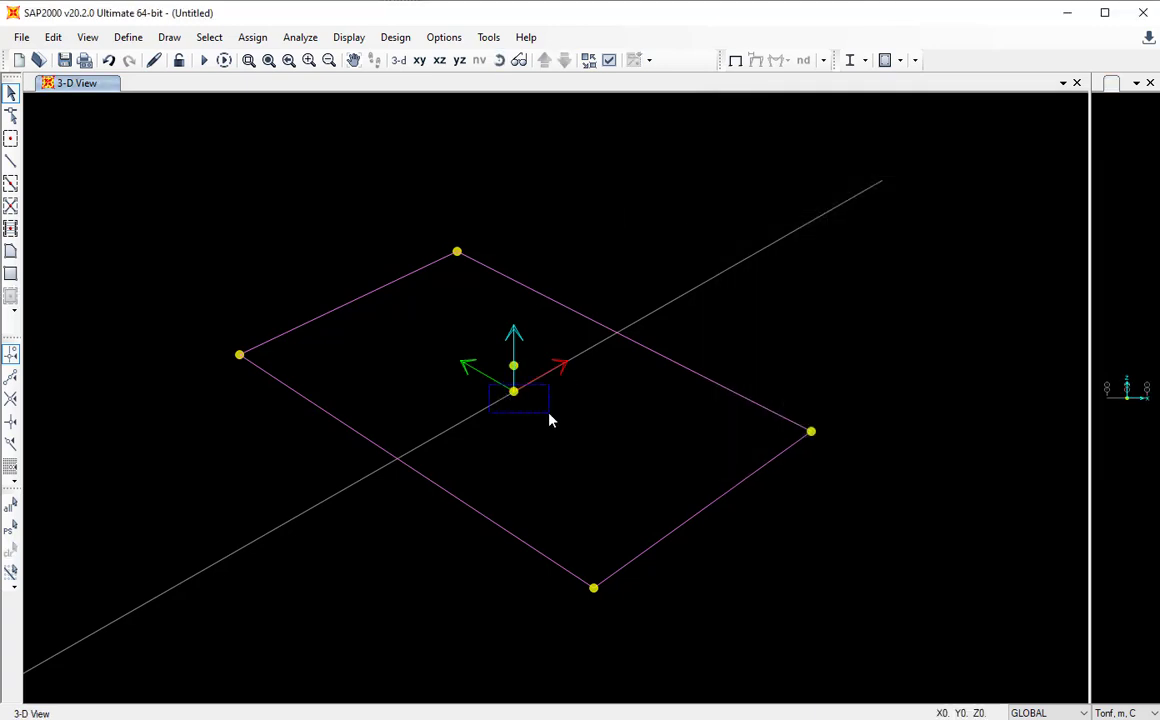
Replicate the origin joint with linear increments dx -0.3 and dy -0.3.
{"action": "left_click_drag", "start_coordinate": [549, 413], "coordinate": [550, 414]}
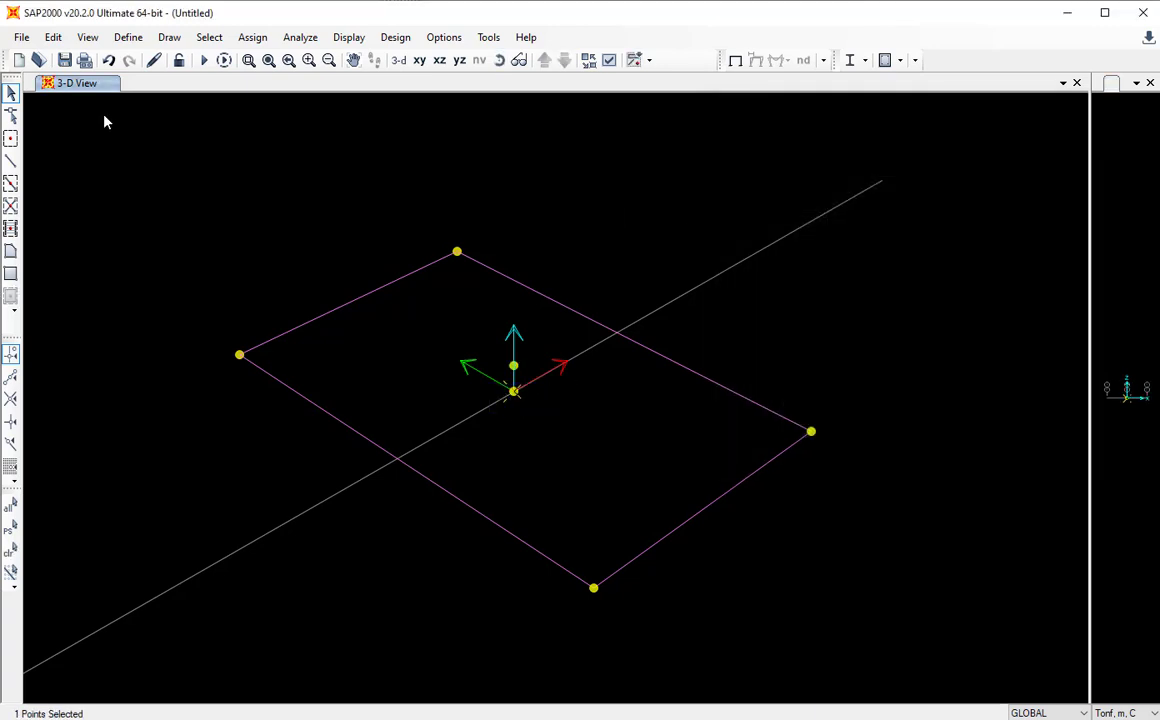
{"action": "left_click", "coordinate": [53, 37]}
{"action": "left_click", "coordinate": [120, 248]}
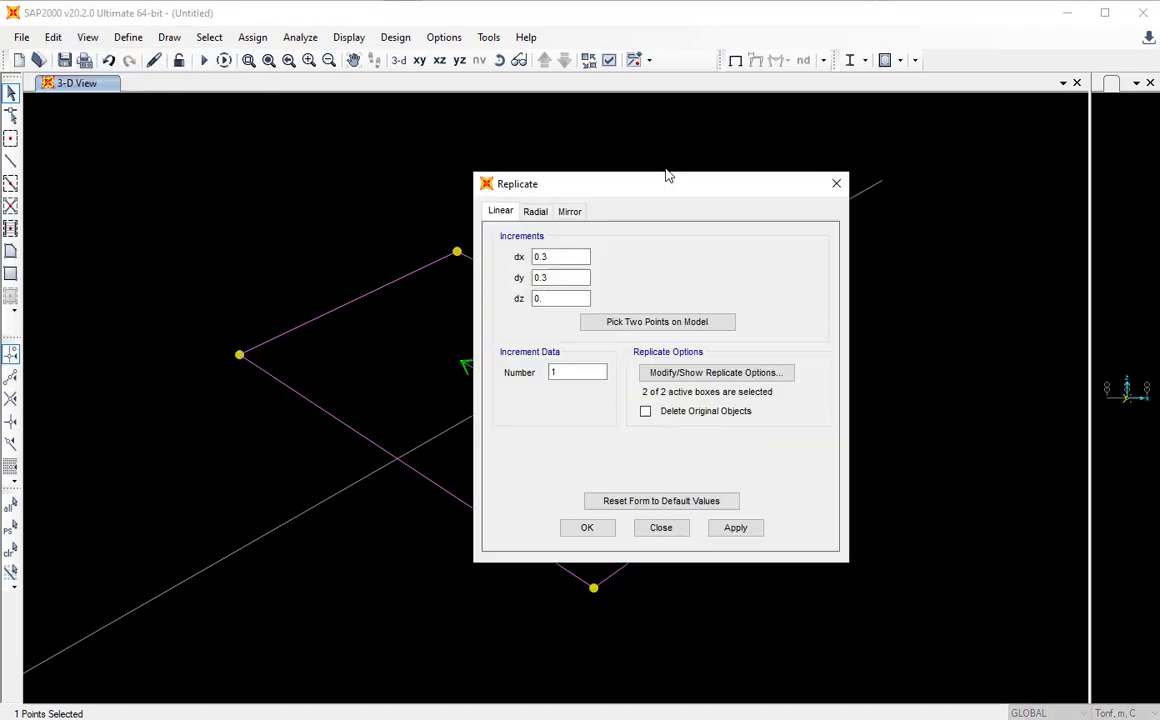
{"action": "left_click_drag", "start_coordinate": [668, 176], "coordinate": [944, 114]}
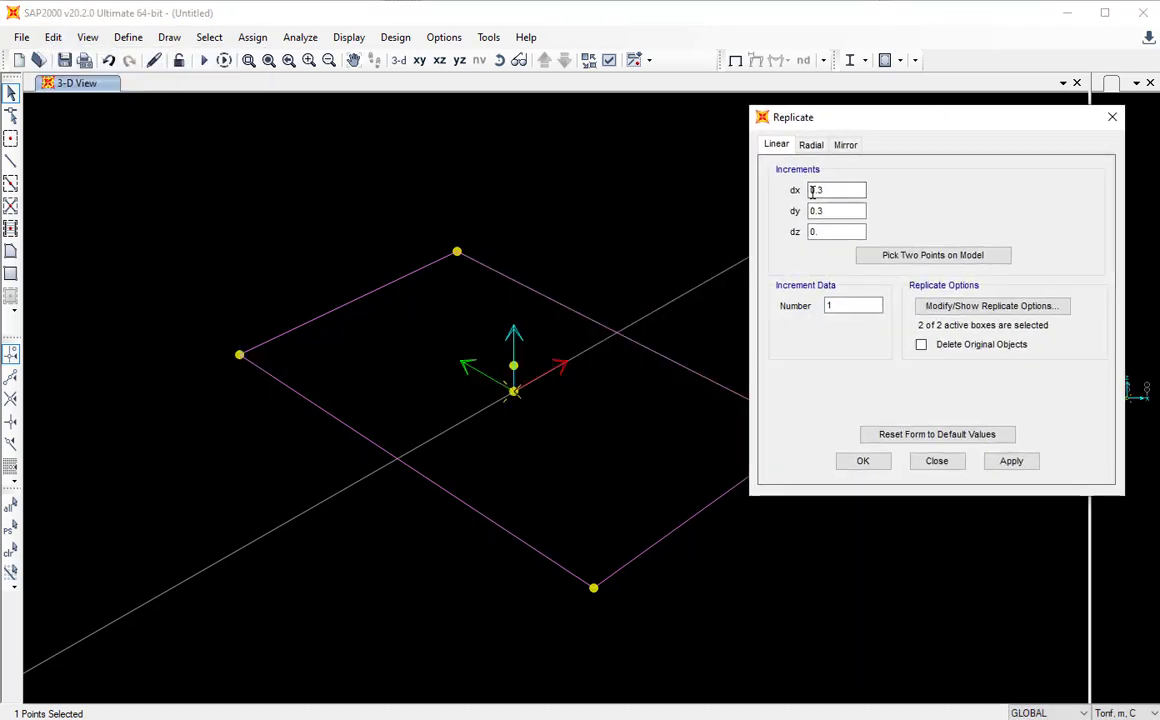
{"action": "left_click", "coordinate": [813, 191]}
{"action": "type", "text": "-"}
{"action": "left_click", "coordinate": [834, 211]}
{"action": "type", "text": "-"}
{"action": "left_click", "coordinate": [862, 462]}
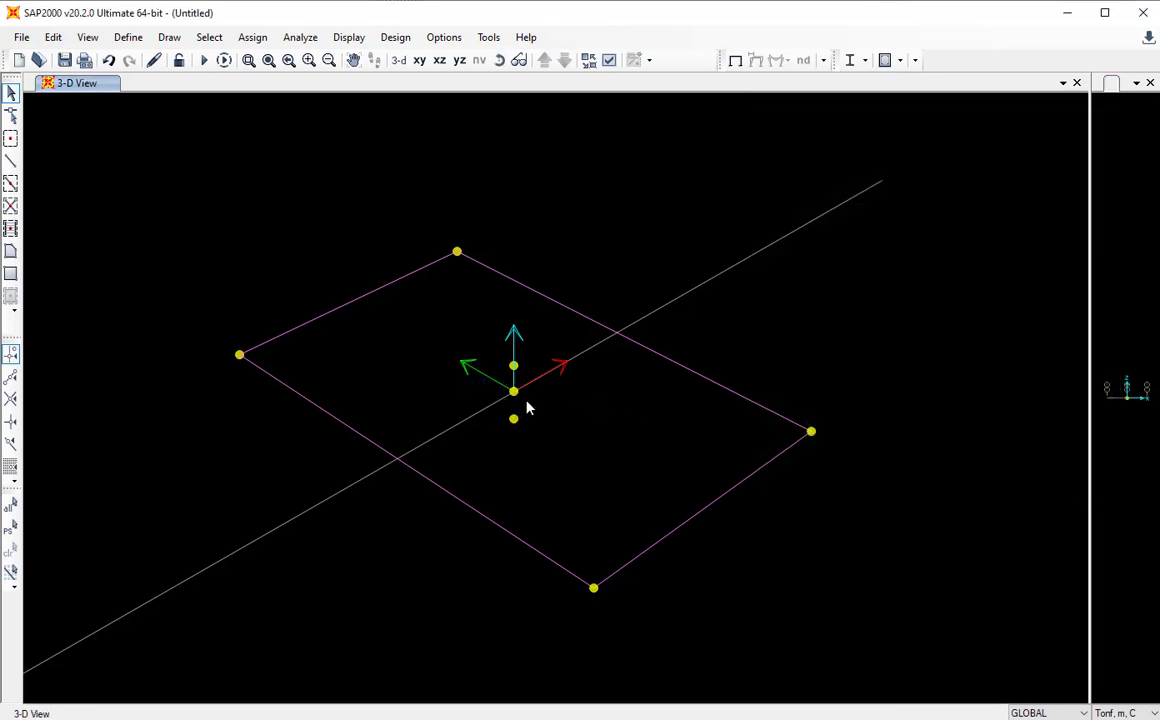
Replicate the origin joint with linear increments dx 0.3 and dy -0.3.
{"action": "left_click", "coordinate": [53, 37]}
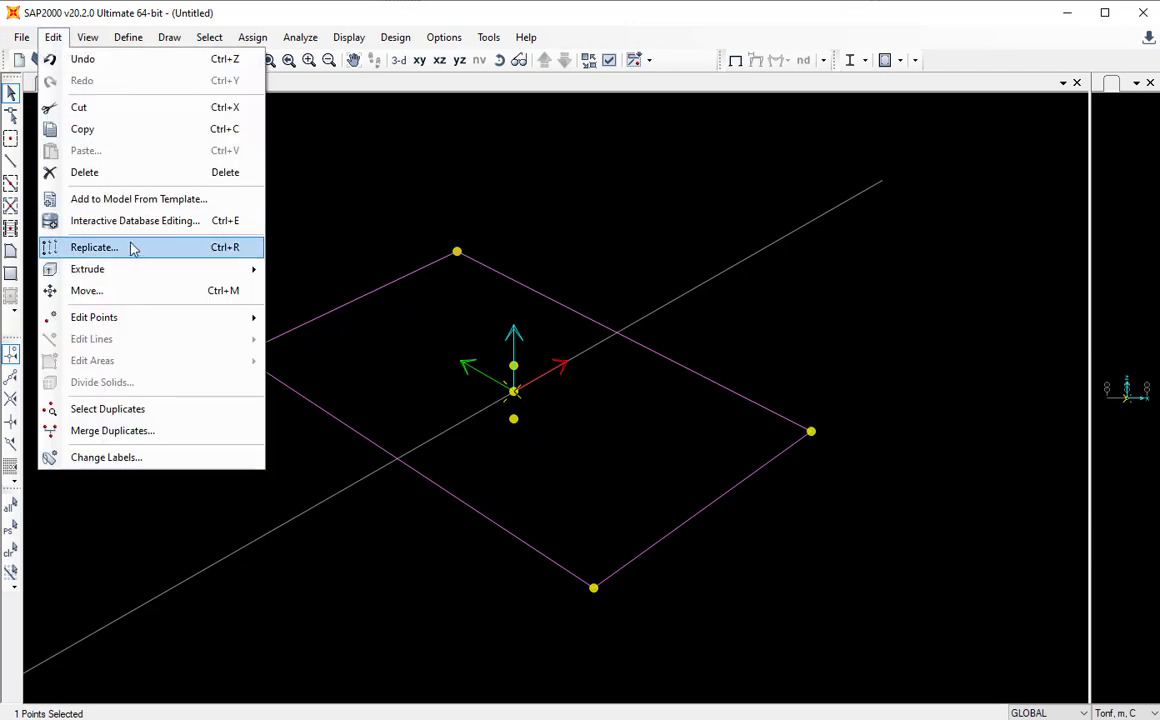
{"action": "left_click", "coordinate": [135, 246]}
{"action": "left_click_drag", "start_coordinate": [637, 192], "coordinate": [858, 139]}
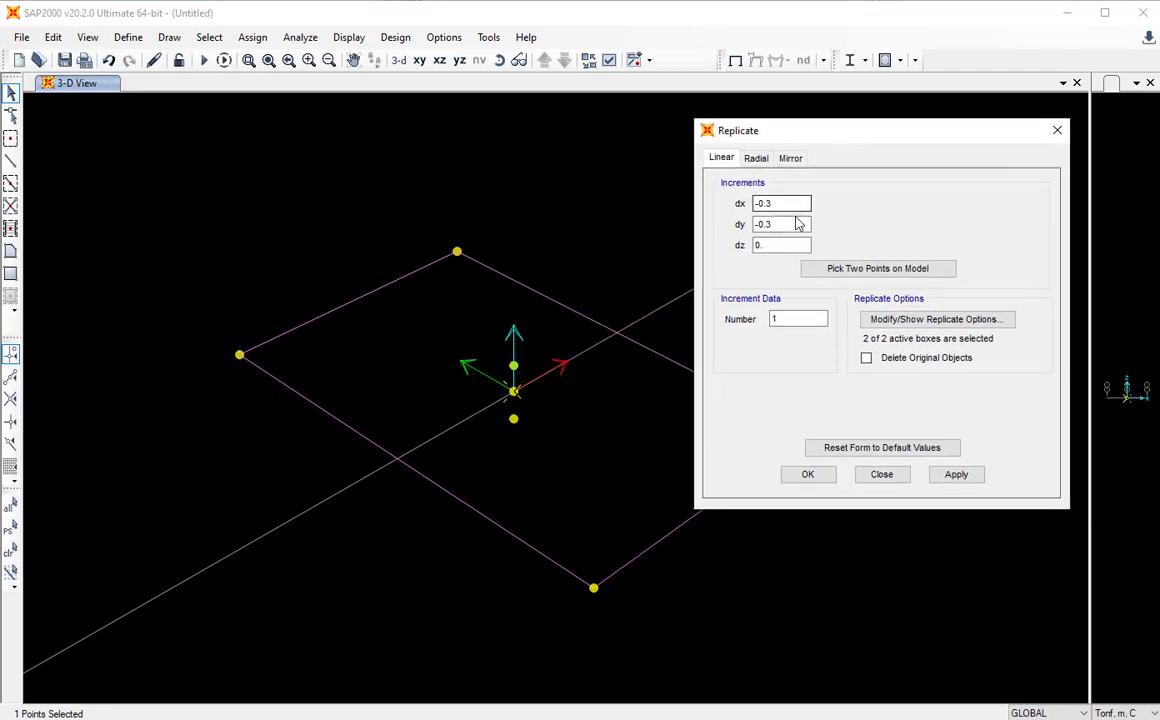
{"action": "left_click_drag", "start_coordinate": [762, 203], "coordinate": [749, 203]}
{"action": "key", "text": "Delete"}
{"action": "left_click", "coordinate": [816, 475]}
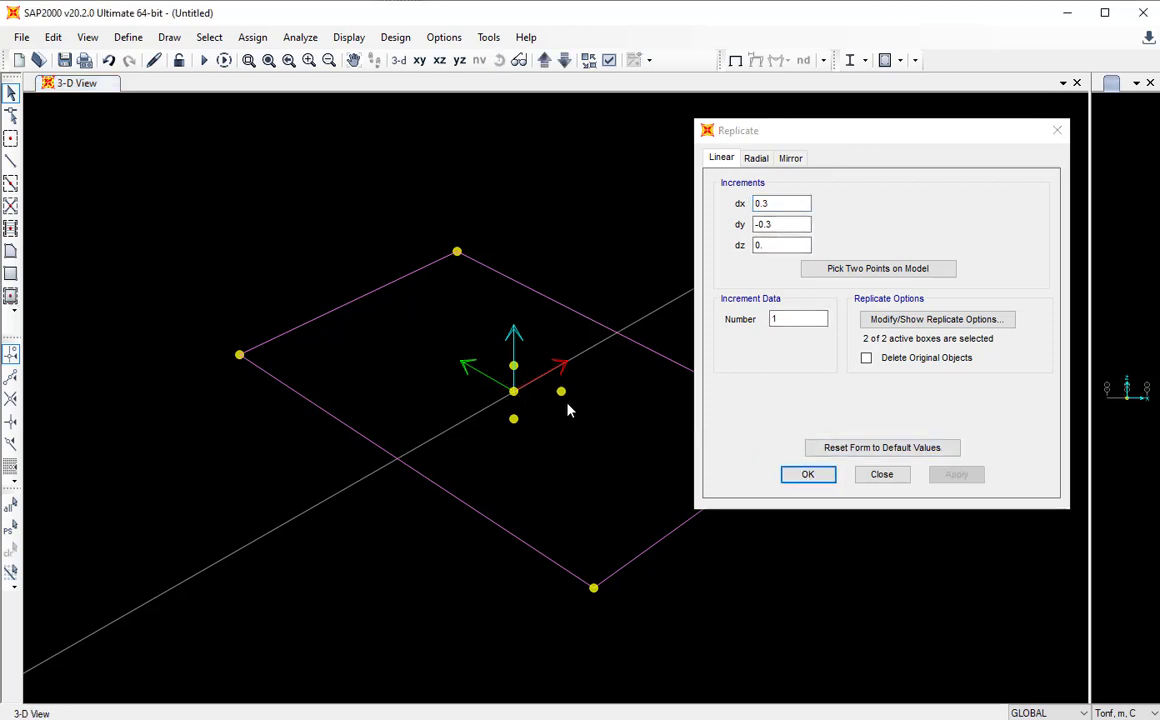
Replicate the origin joint with linear increments dx -0.3 and dy 0.3 to complete the four inner joints.
{"action": "left_click", "coordinate": [513, 391]}
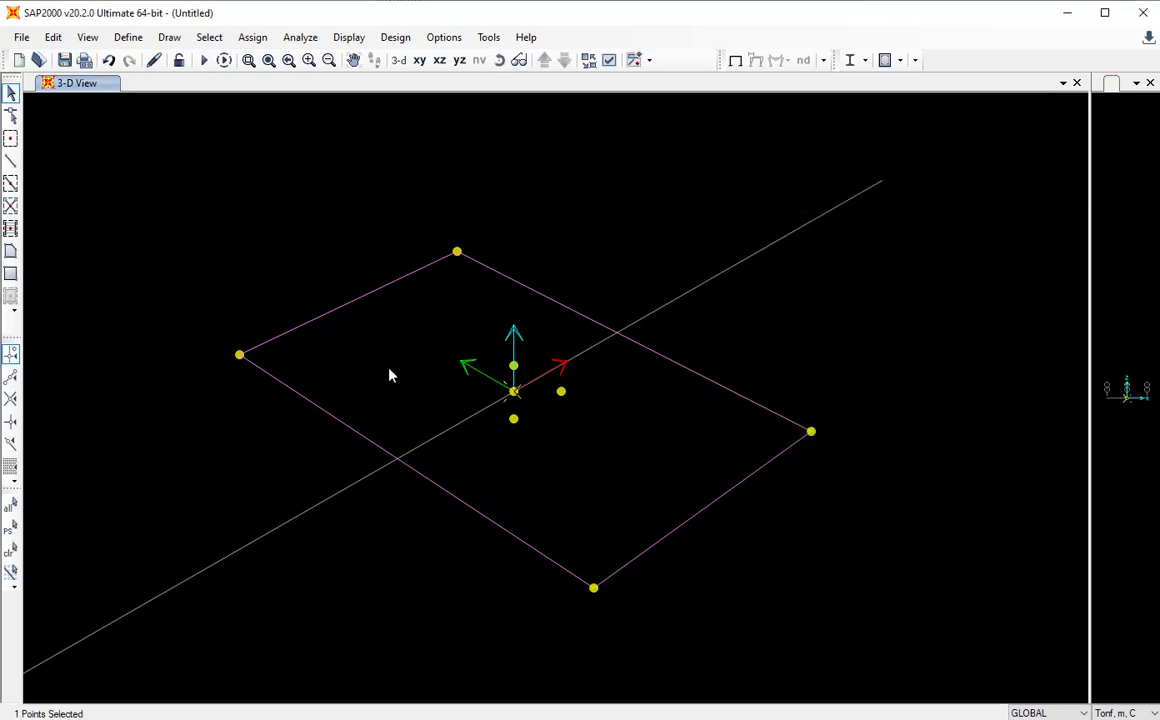
{"action": "left_click", "coordinate": [66, 37]}
{"action": "left_click", "coordinate": [95, 246]}
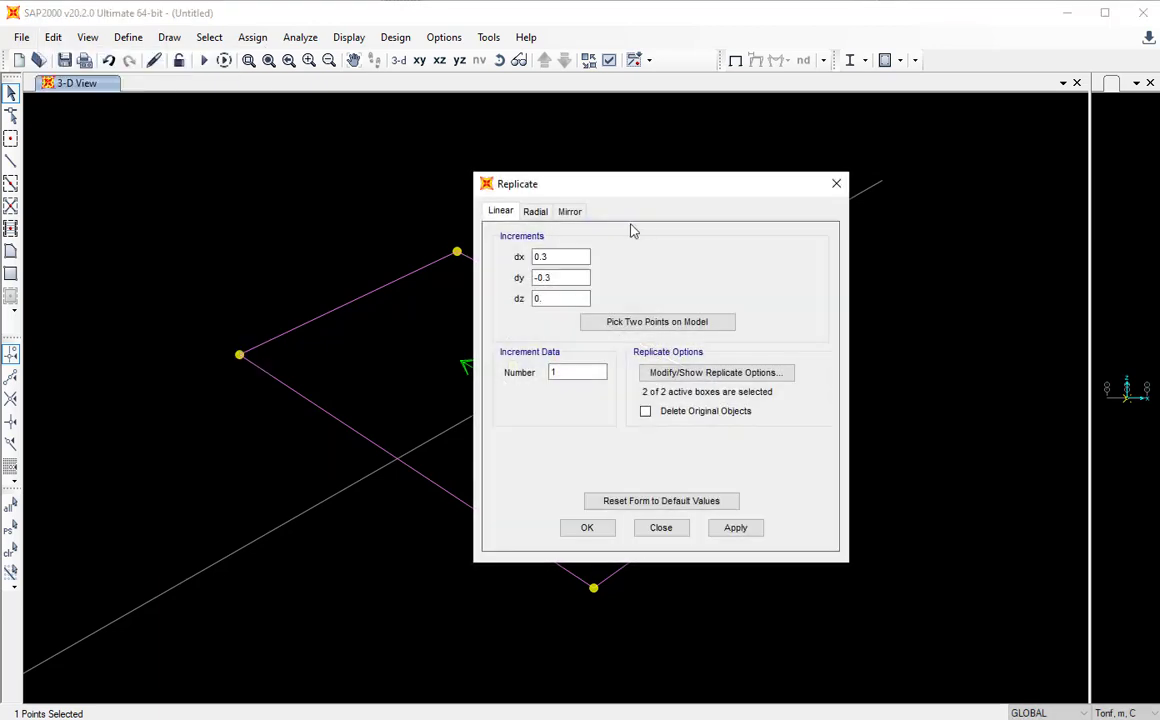
{"action": "left_click_drag", "start_coordinate": [624, 185], "coordinate": [867, 100]}
{"action": "left_click", "coordinate": [781, 172]}
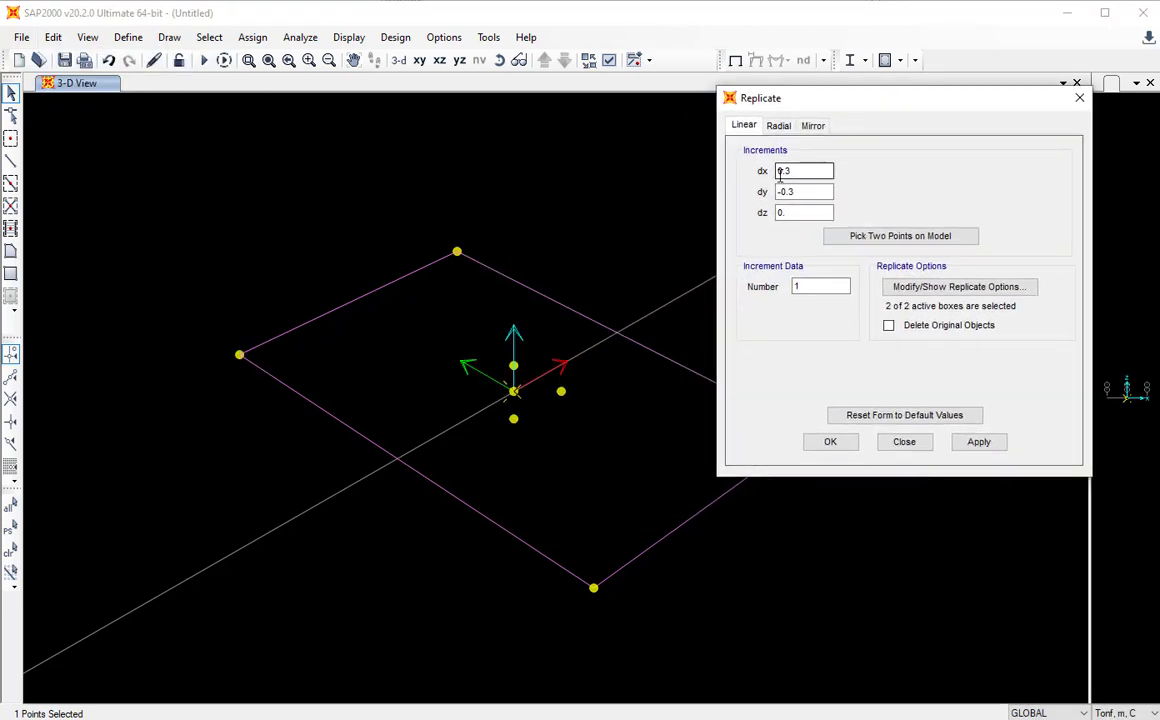
{"action": "type", "text": "-"}
{"action": "left_click", "coordinate": [781, 192]}
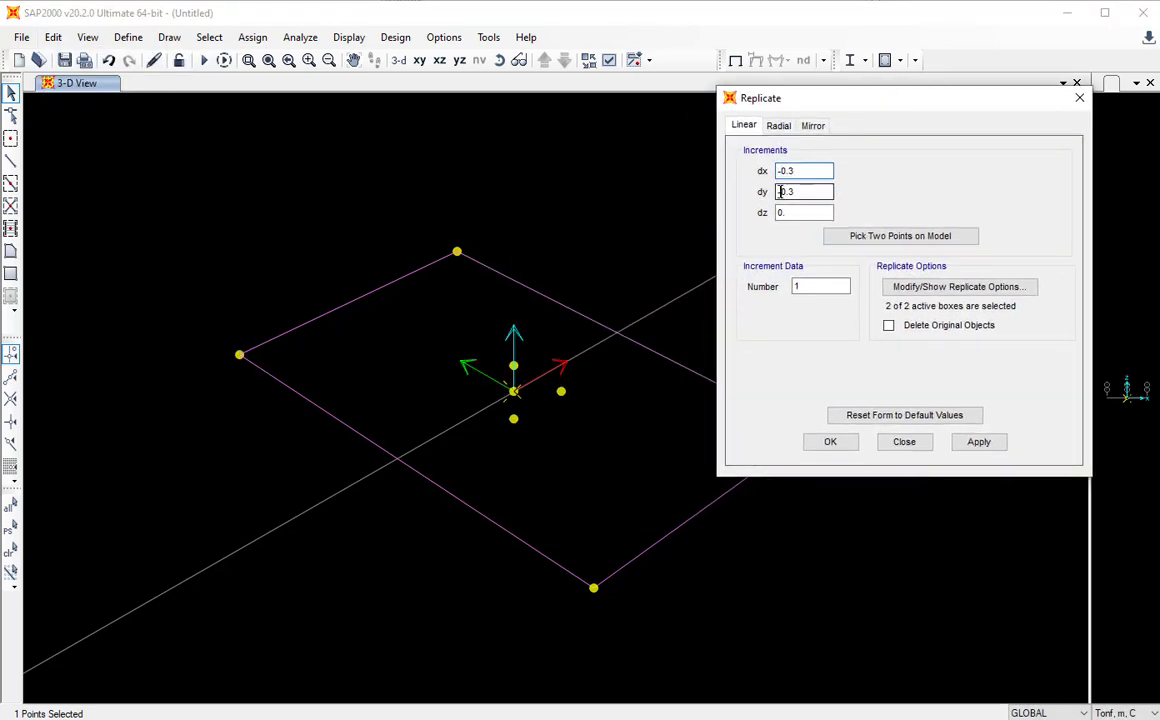
{"action": "left_click", "coordinate": [829, 443]}
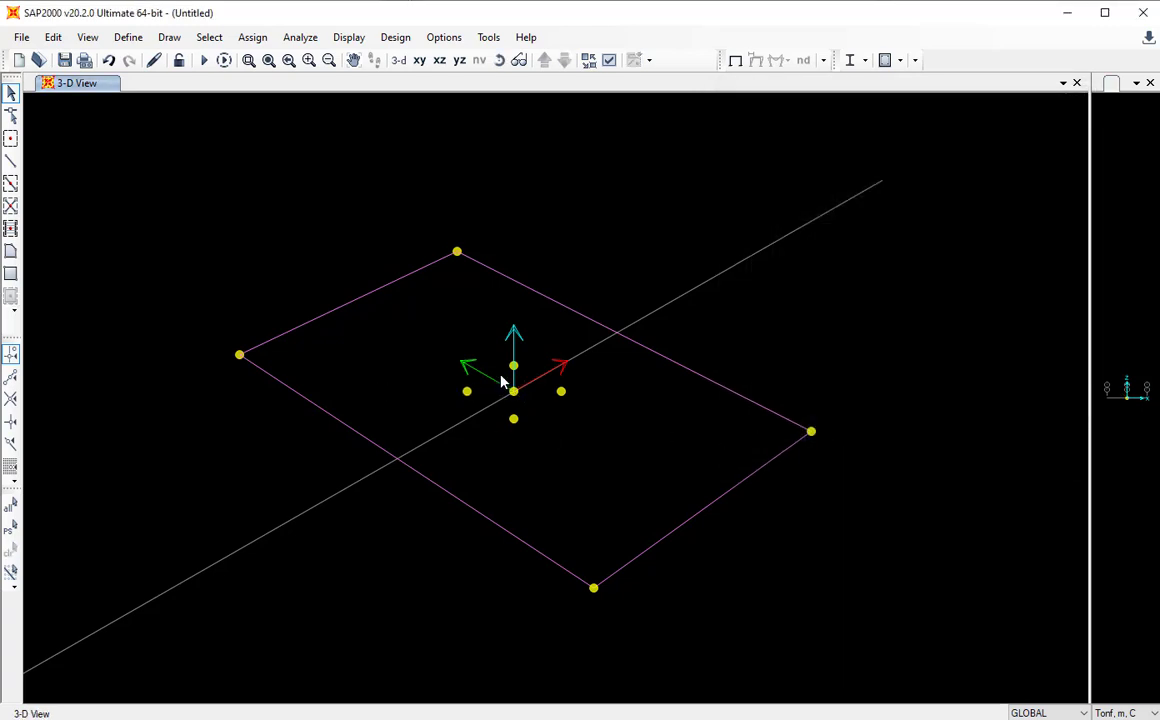
{"action": "left_click", "coordinate": [435, 346]}
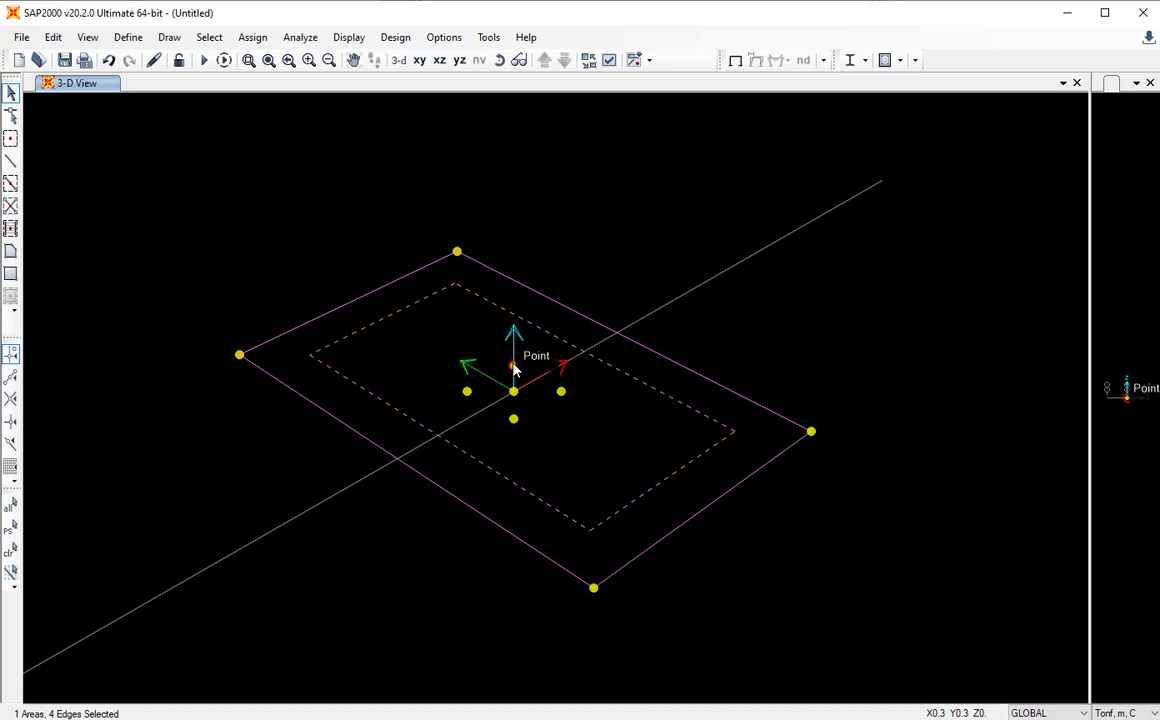
{"action": "left_click", "coordinate": [435, 345]}
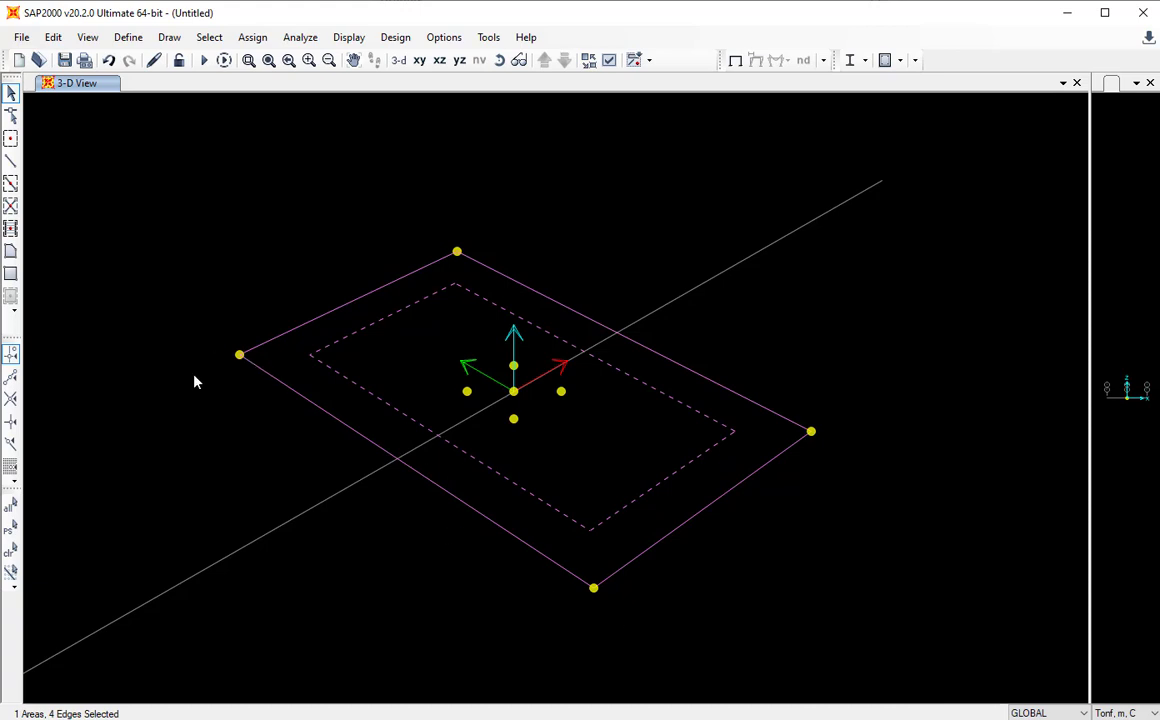
{"action": "left_click", "coordinate": [239, 354]}
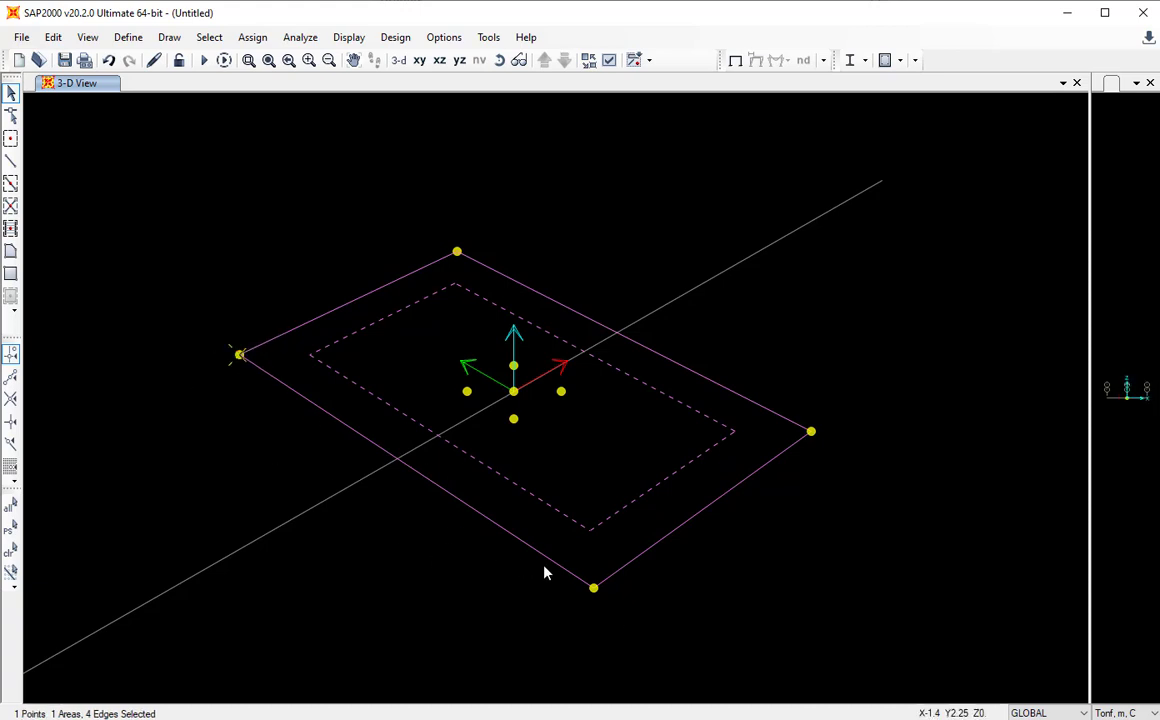
{"action": "left_click", "coordinate": [593, 589]}
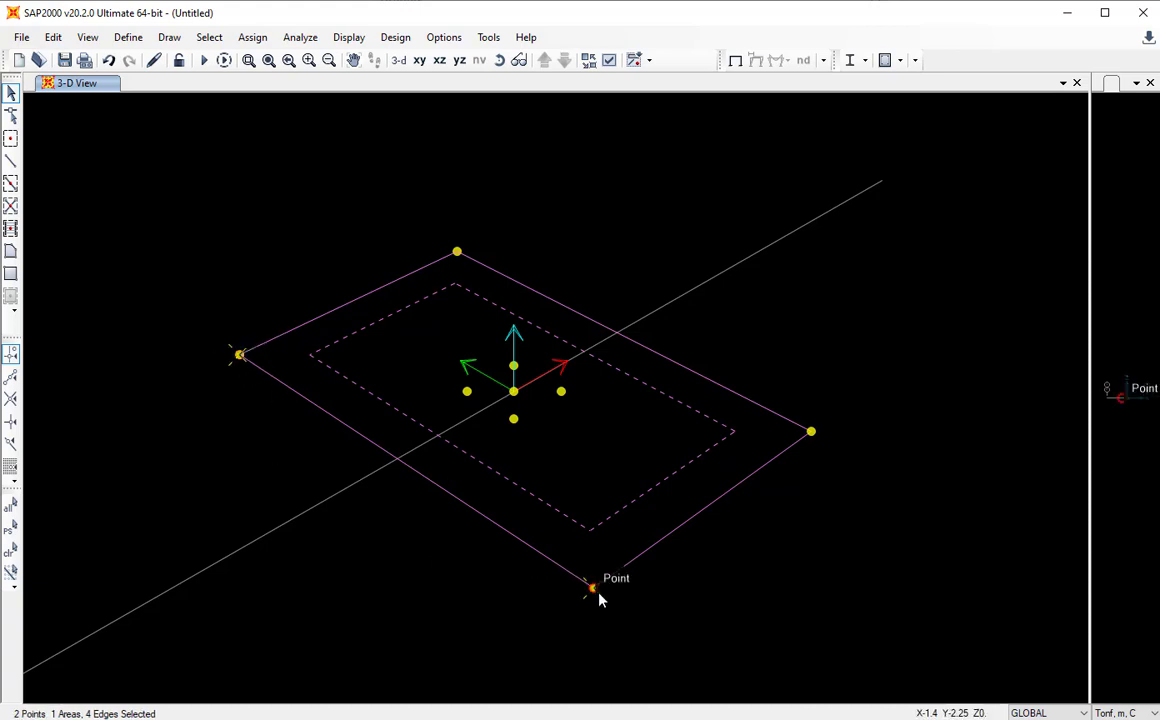
{"action": "left_click", "coordinate": [467, 391]}
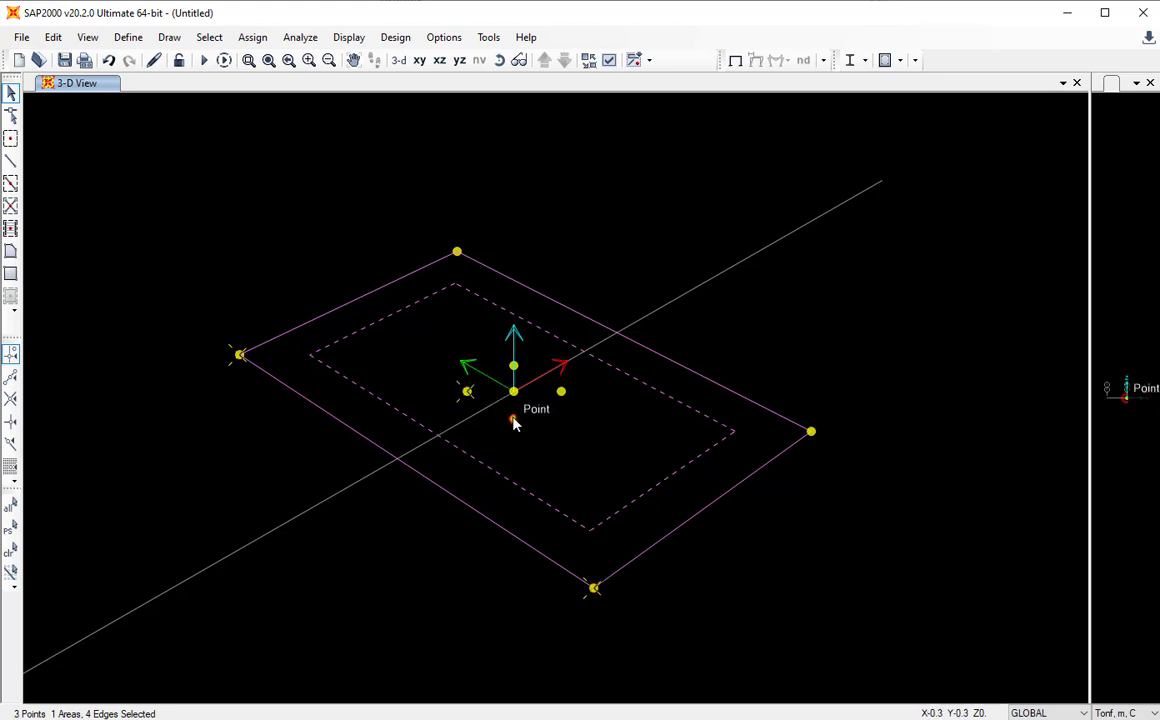
{"action": "left_click", "coordinate": [513, 419]}
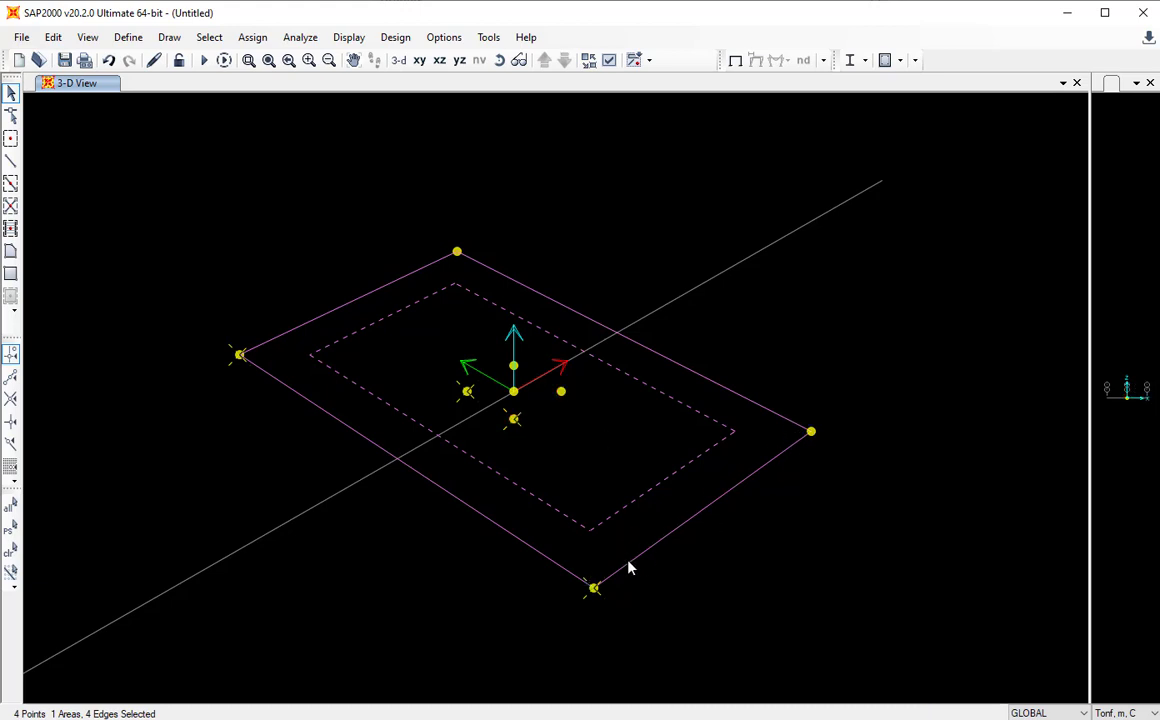
{"action": "left_click", "coordinate": [590, 446]}
{"action": "left_click", "coordinate": [467, 392]}
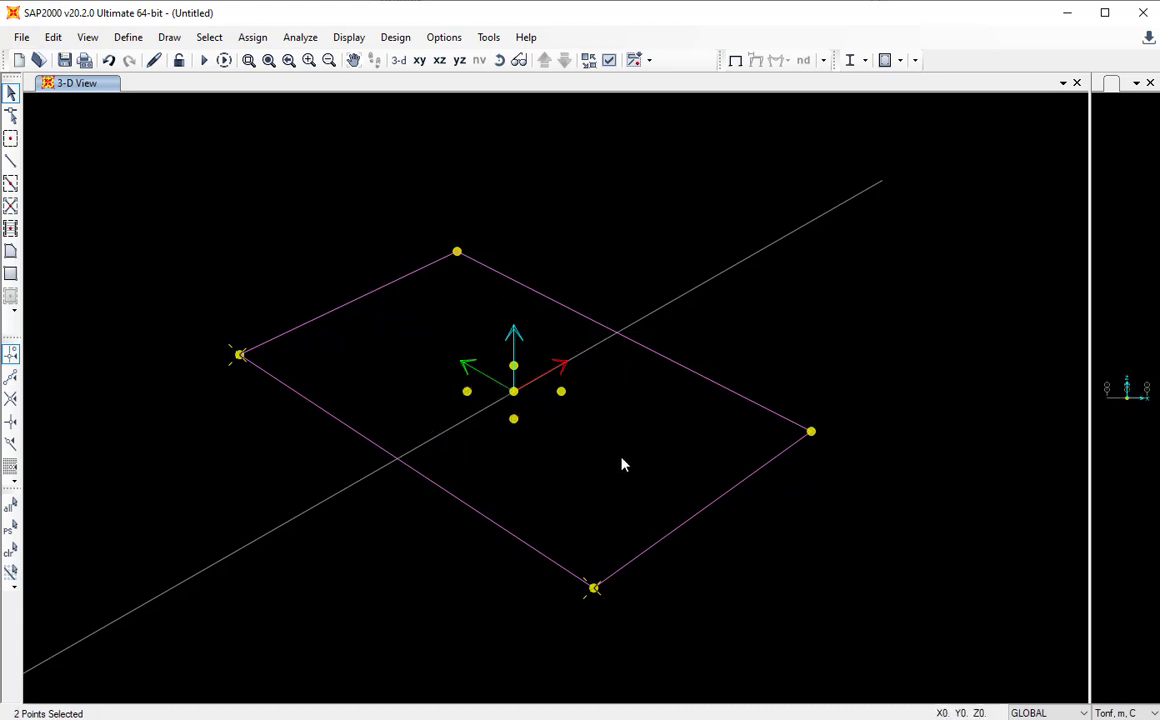
Divide the rectangular area into 5 objects along the edge from point 1 to 2 and 8 along the edge from point 1 to 3.
{"action": "left_click", "coordinate": [622, 463]}
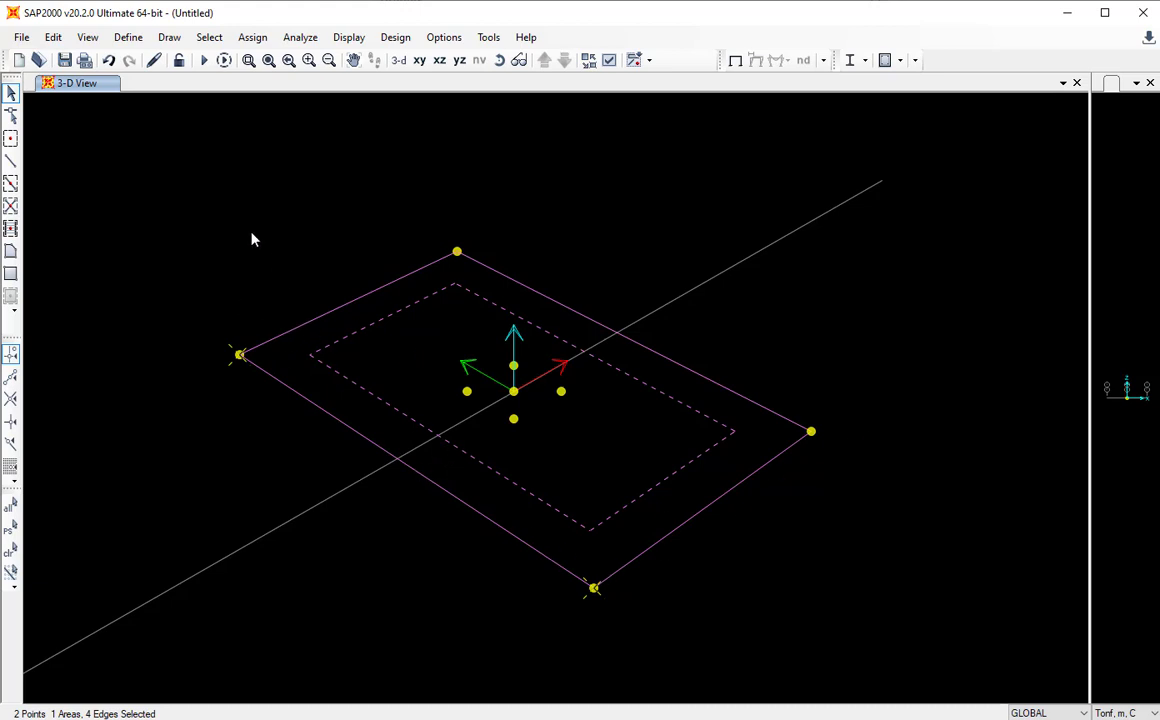
{"action": "left_click", "coordinate": [53, 37]}
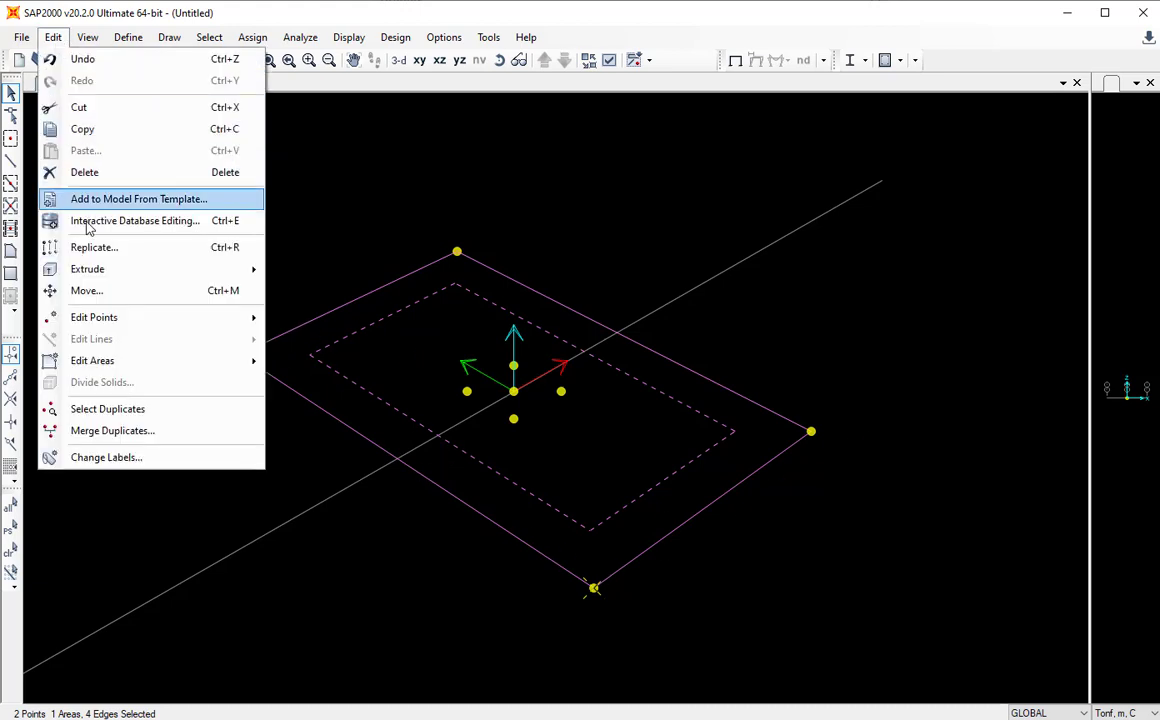
{"action": "mouse_move", "coordinate": [150, 369]}
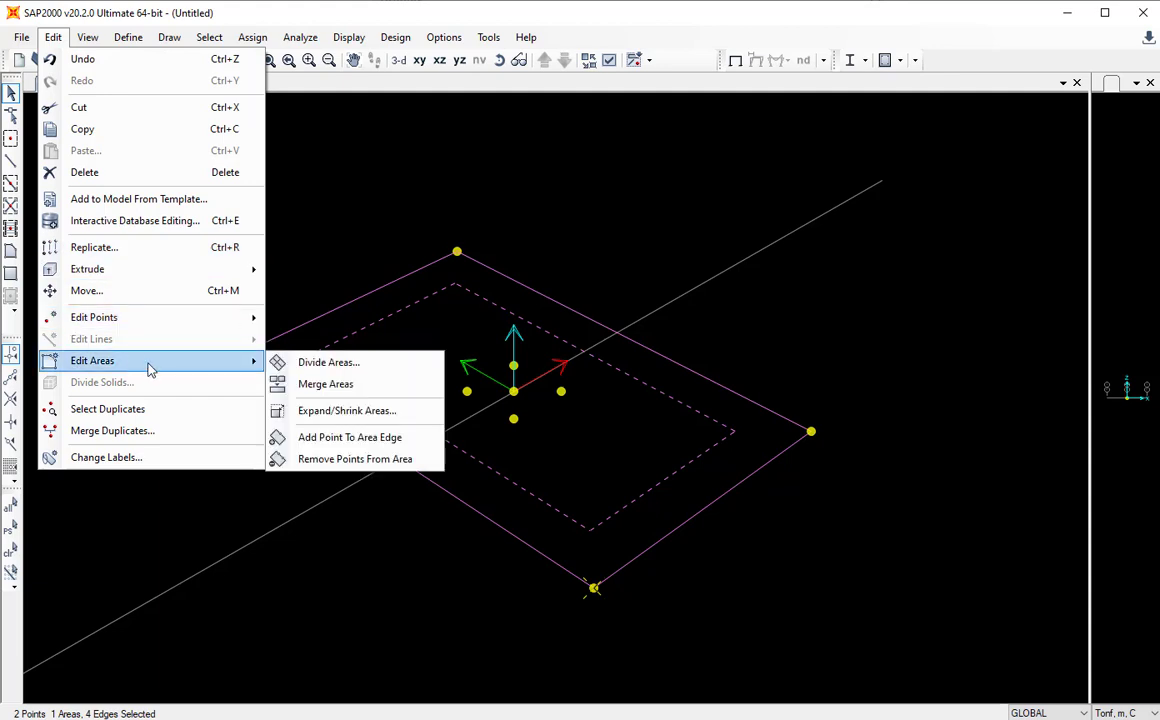
{"action": "left_click", "coordinate": [306, 368]}
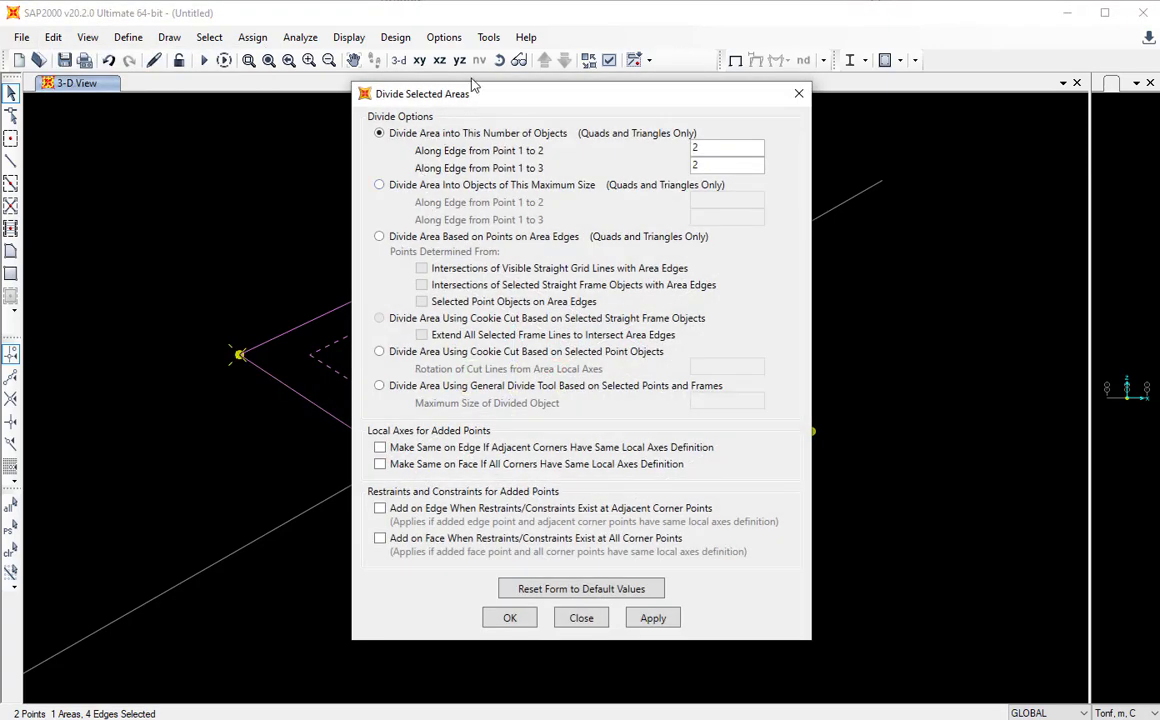
{"action": "left_click_drag", "start_coordinate": [483, 104], "coordinate": [813, 110]}
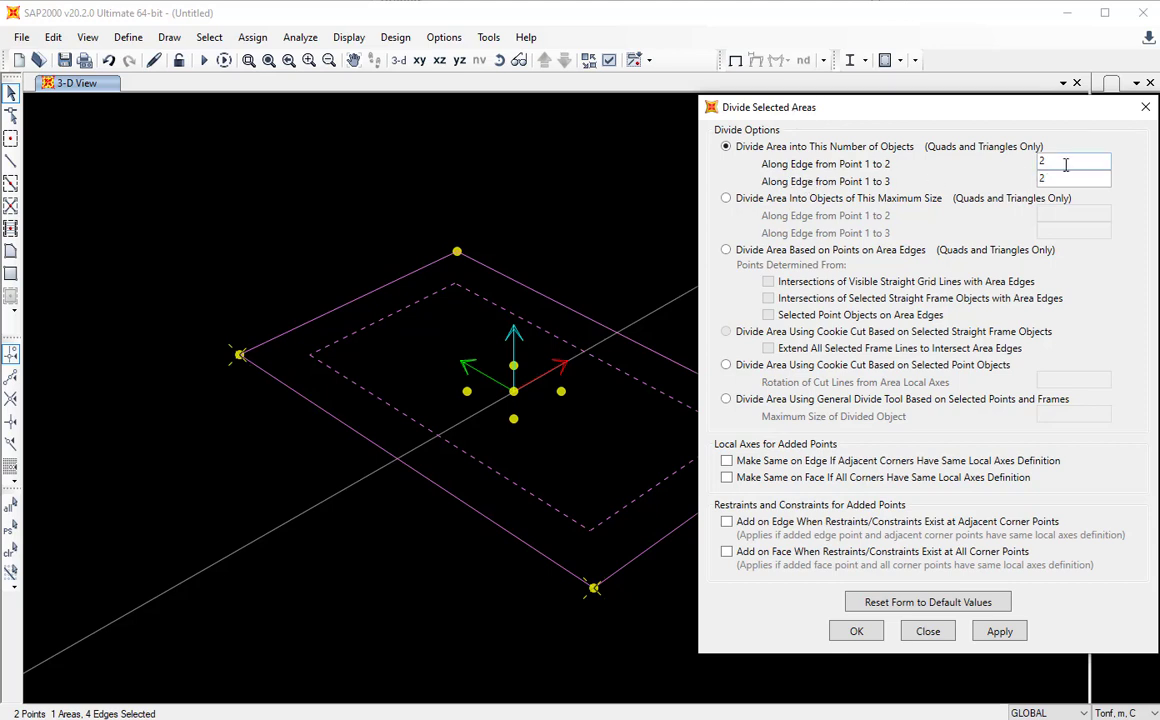
{"action": "left_click_drag", "start_coordinate": [1064, 163], "coordinate": [981, 153]}
{"action": "type", "text": "5"}
{"action": "key", "text": "Tab"}
{"action": "type", "text": "8"}
{"action": "left_click", "coordinate": [857, 632]}
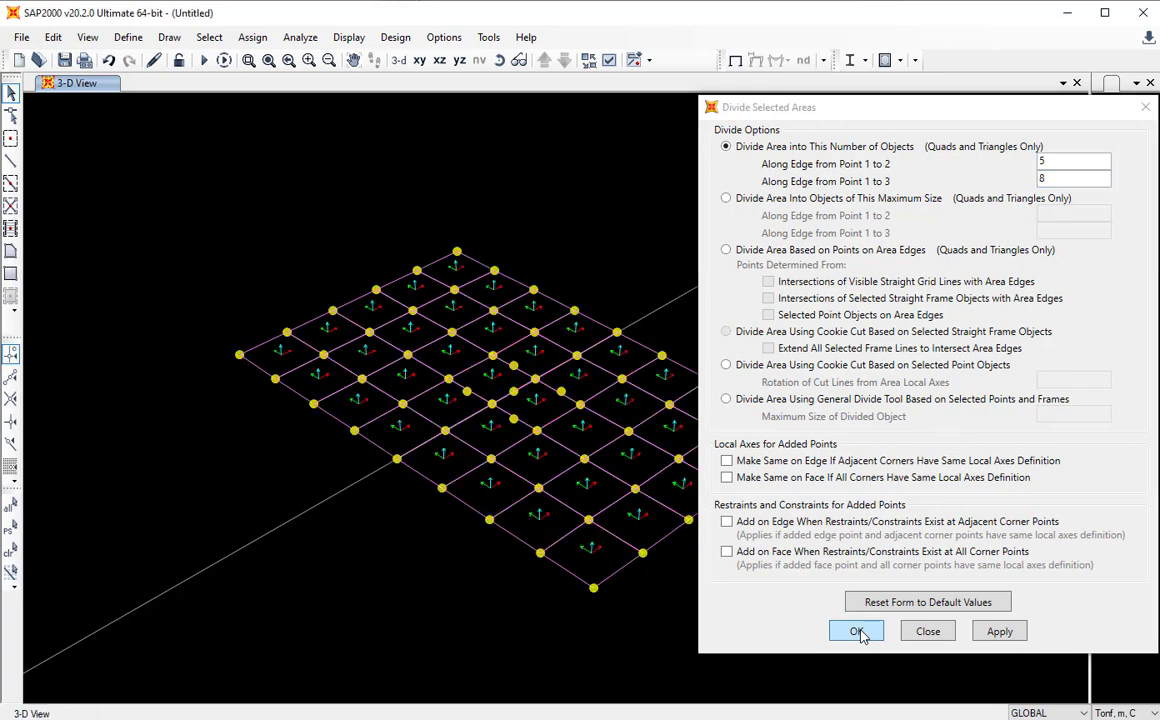
Examine the divided mesh around the origin and select the four inner joints to compare them with the nearby mesh lines.
{"action": "left_click", "coordinate": [499, 60]}
{"action": "left_click_drag", "start_coordinate": [484, 172], "coordinate": [484, 178]}
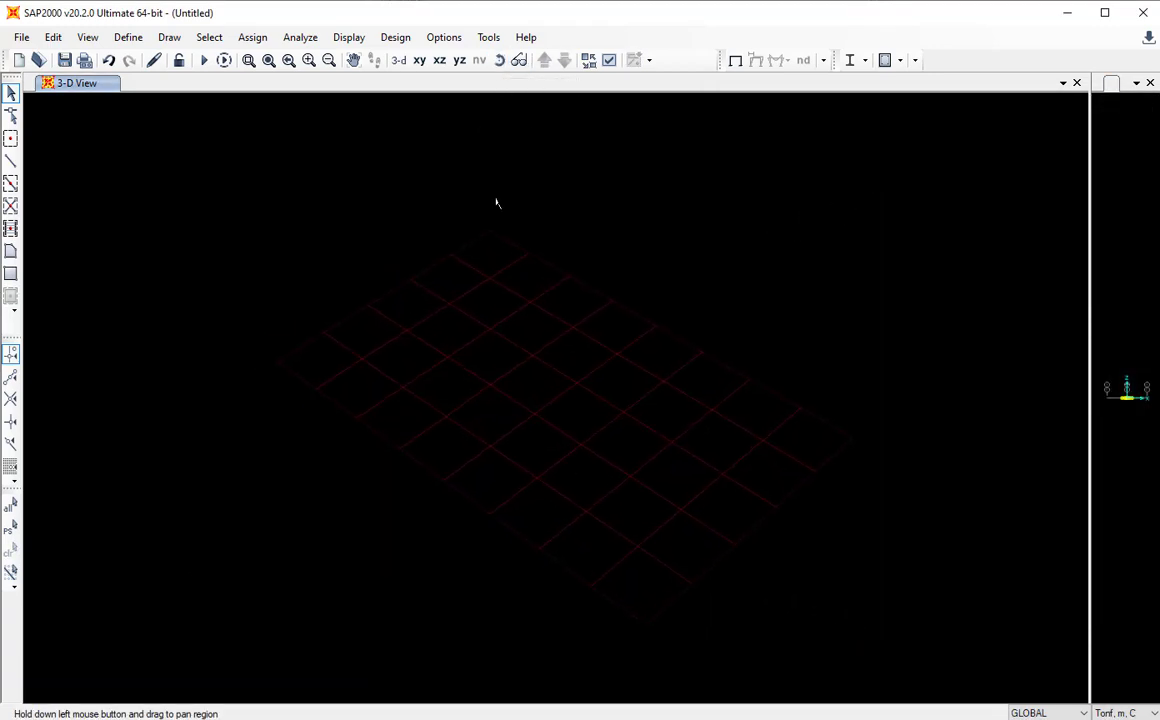
{"action": "left_click_drag", "start_coordinate": [538, 222], "coordinate": [585, 228]}
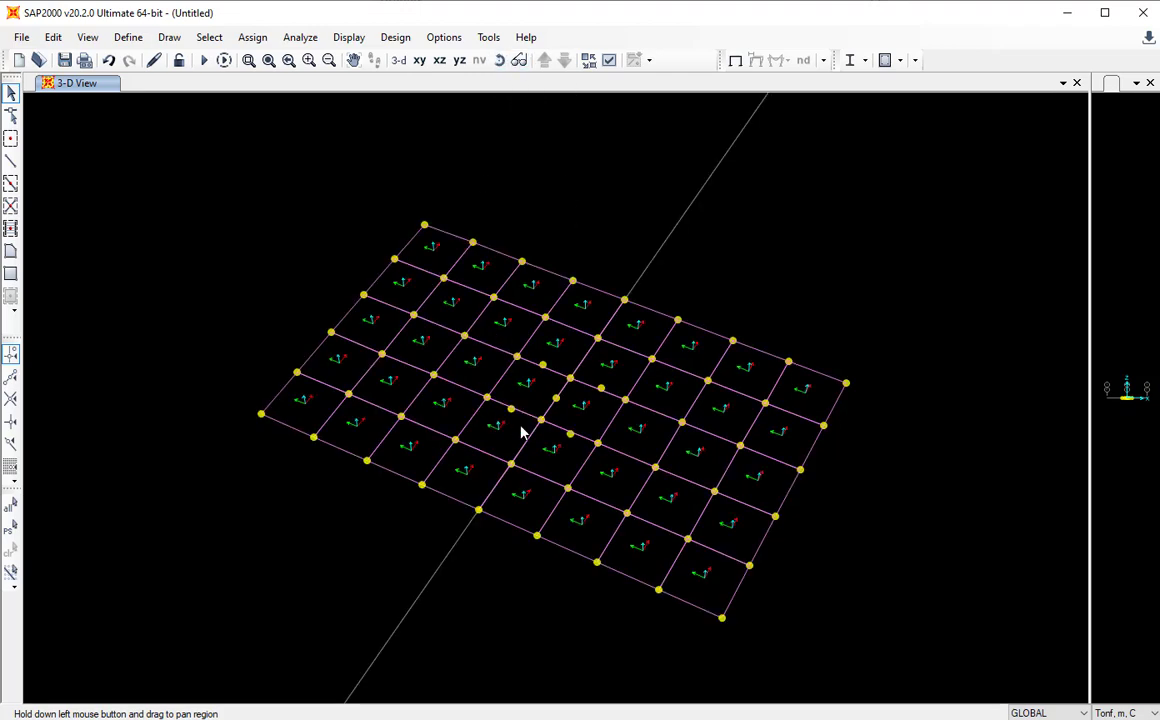
{"action": "scroll", "coordinate": [521, 432], "scroll_direction": "up", "scroll_amount": 3}
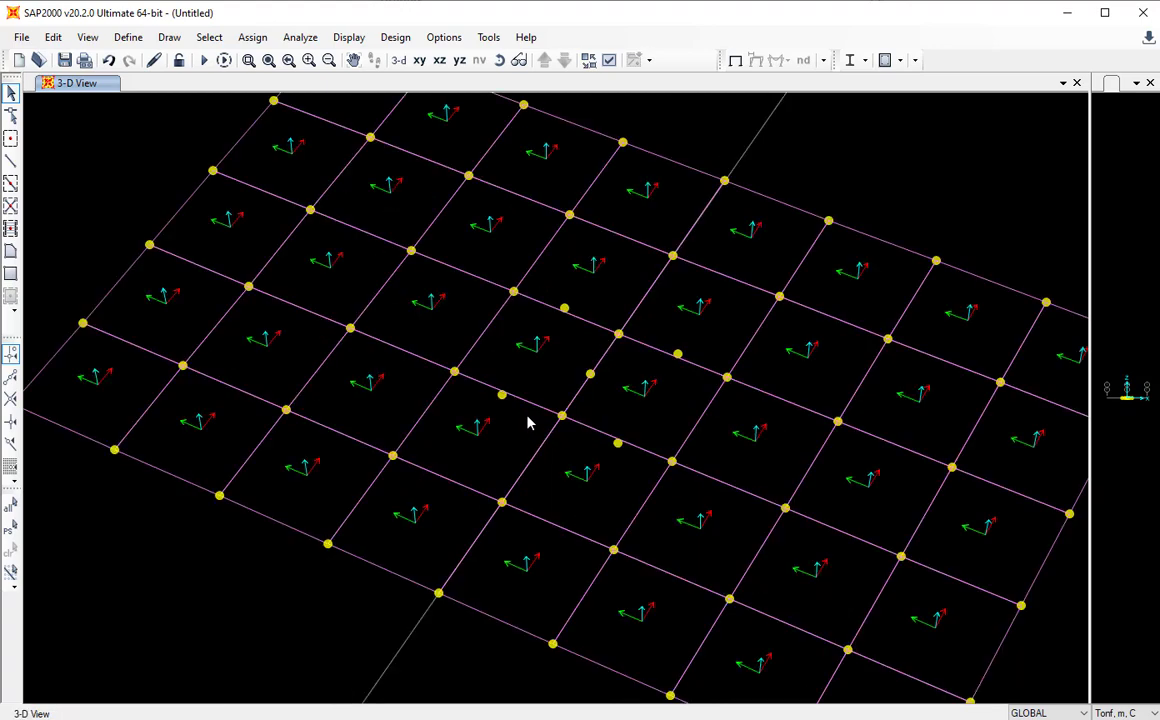
{"action": "scroll", "coordinate": [528, 423], "scroll_direction": "up", "scroll_amount": 3}
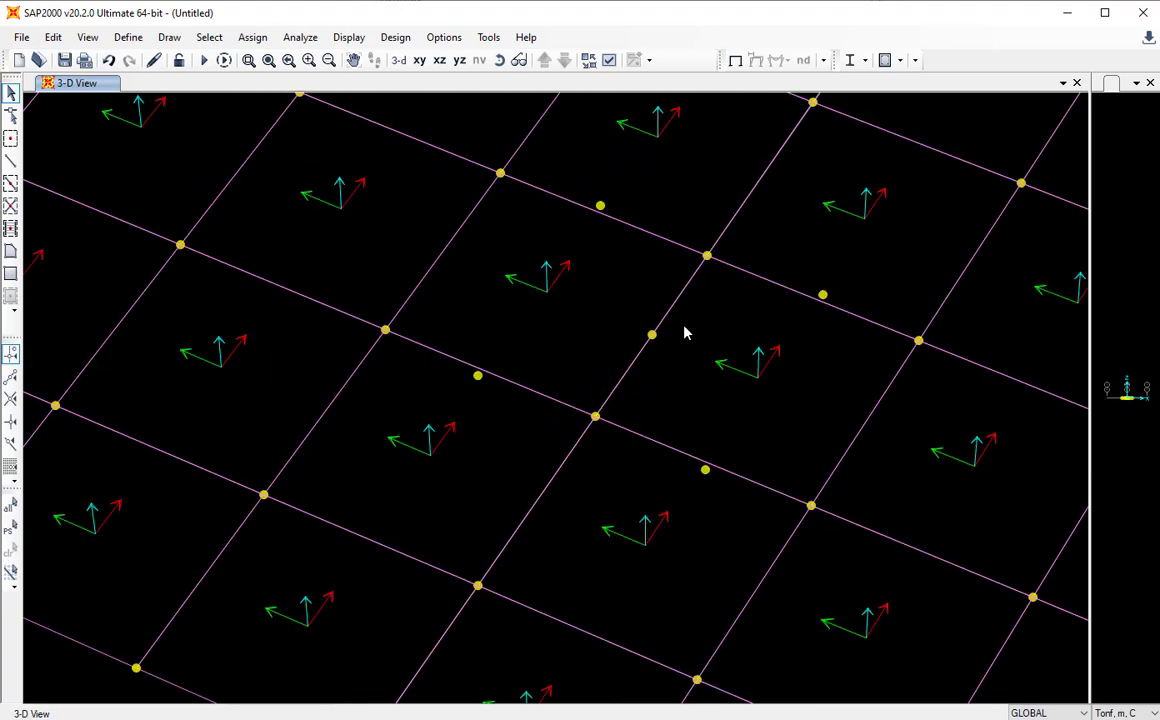
{"action": "left_click", "coordinate": [601, 206]}
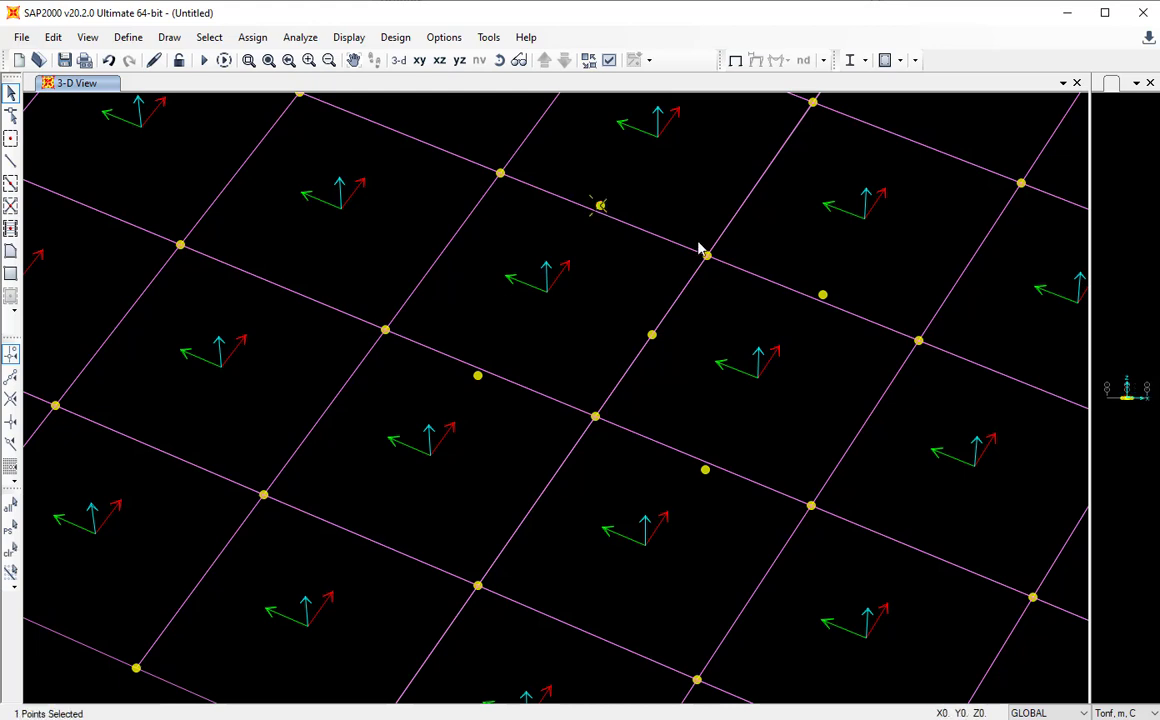
{"action": "left_click", "coordinate": [822, 295]}
{"action": "left_click", "coordinate": [705, 469]}
{"action": "left_click", "coordinate": [478, 375]}
{"action": "scroll", "coordinate": [577, 453], "scroll_direction": "down", "scroll_amount": 3}
{"action": "mouse_move", "coordinate": [583, 435]}
{"action": "middle_mouse_down"}
{"action": "mouse_move", "coordinate": [570, 412]}
{"action": "mouse_move", "coordinate": [512, 393]}
{"action": "mouse_move", "coordinate": [549, 414]}
{"action": "middle_mouse_up"}
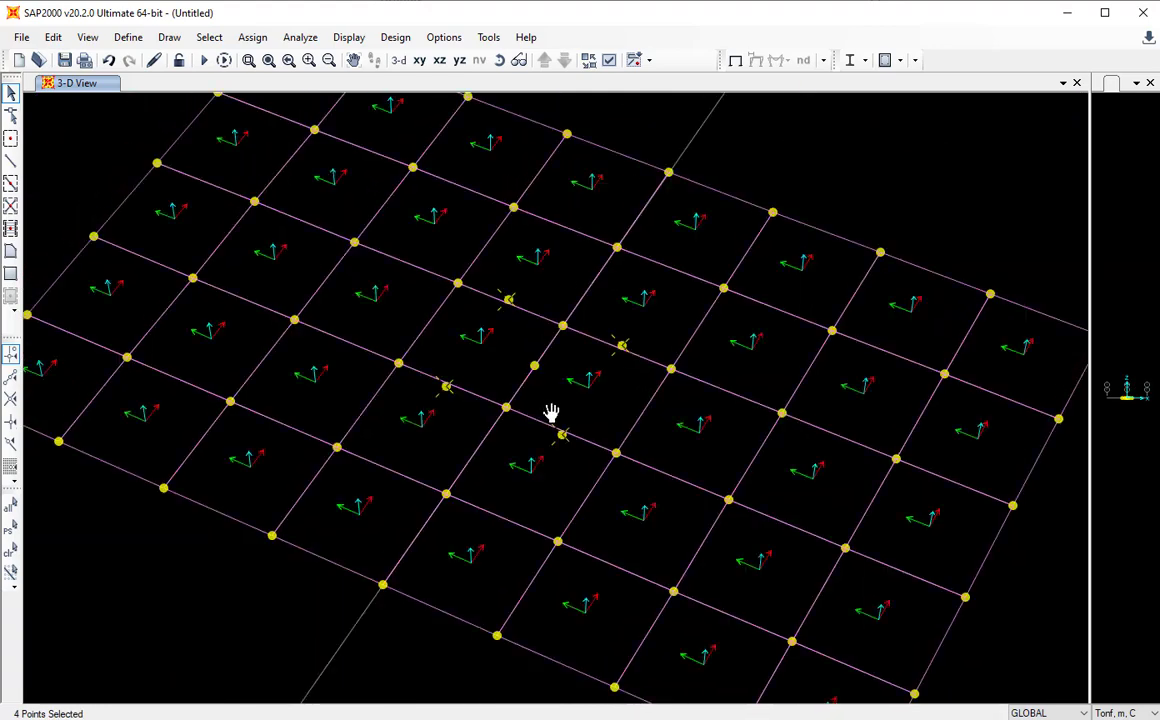
Align the nine mesh joints in the row at x 0.28 m to the X-ordinate of the adjacent inner joints.
{"action": "left_click", "coordinate": [458, 285]}
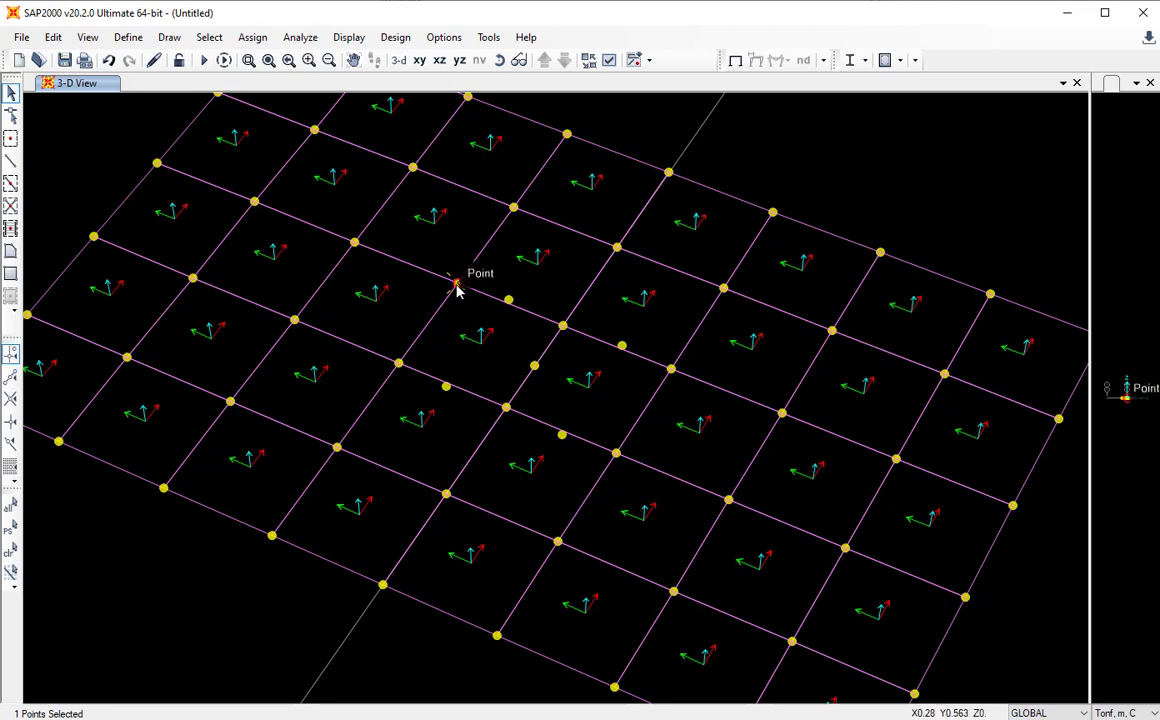
{"action": "left_click", "coordinate": [157, 163]}
{"action": "left_click", "coordinate": [255, 201]}
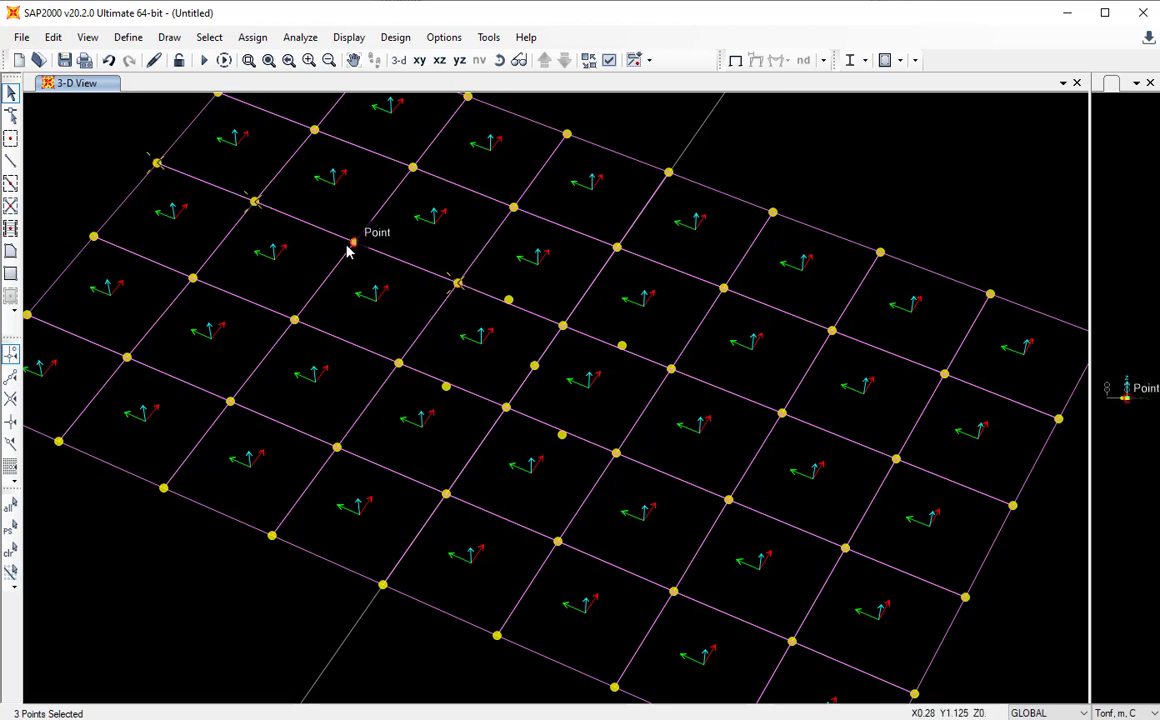
{"action": "left_click", "coordinate": [355, 243]}
{"action": "left_click", "coordinate": [563, 326]}
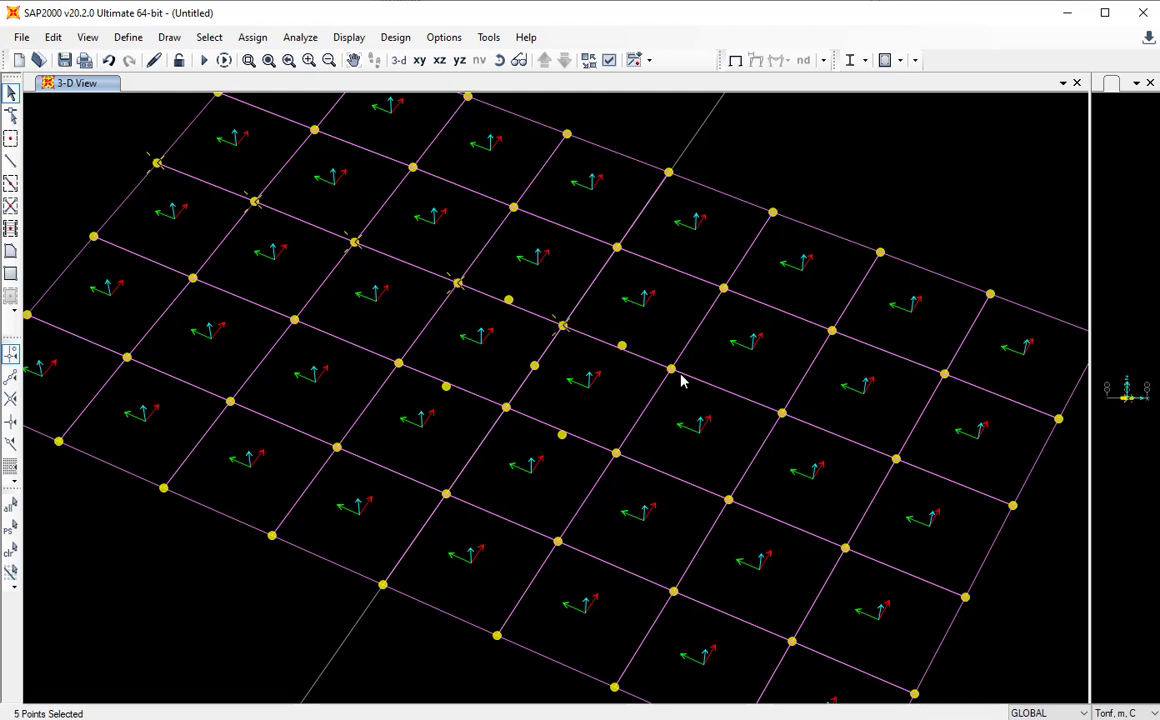
{"action": "left_click", "coordinate": [670, 369]}
{"action": "left_click", "coordinate": [782, 412]}
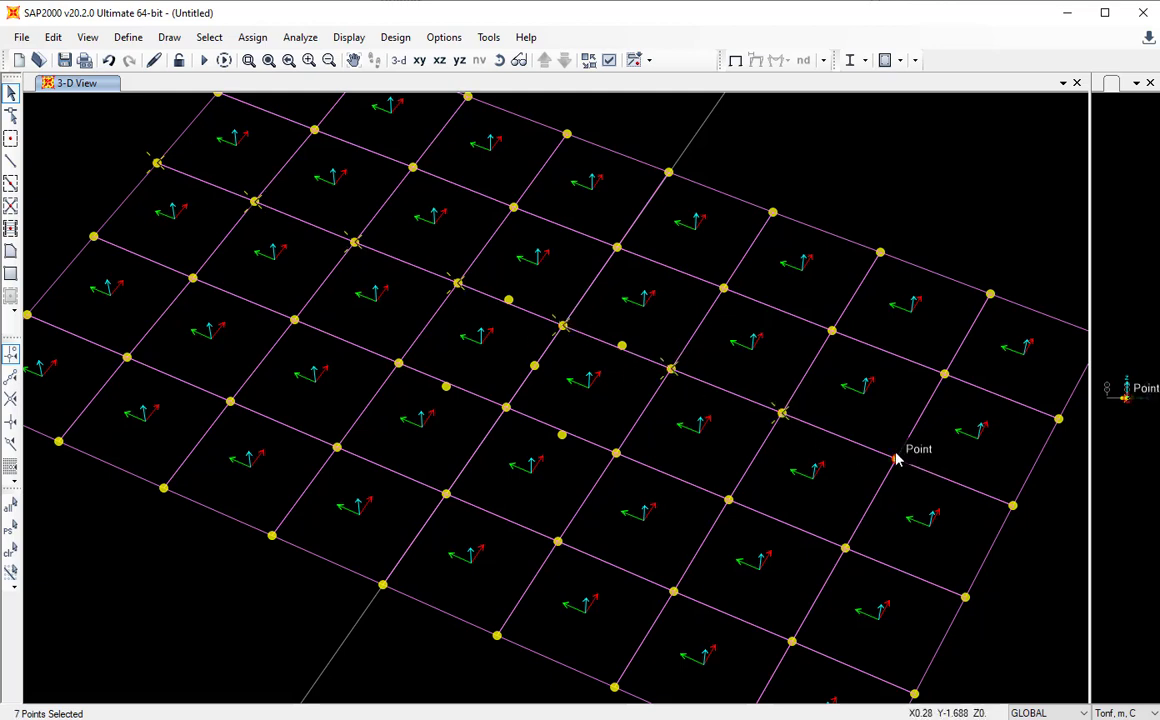
{"action": "left_click", "coordinate": [896, 459]}
{"action": "left_click", "coordinate": [1011, 505]}
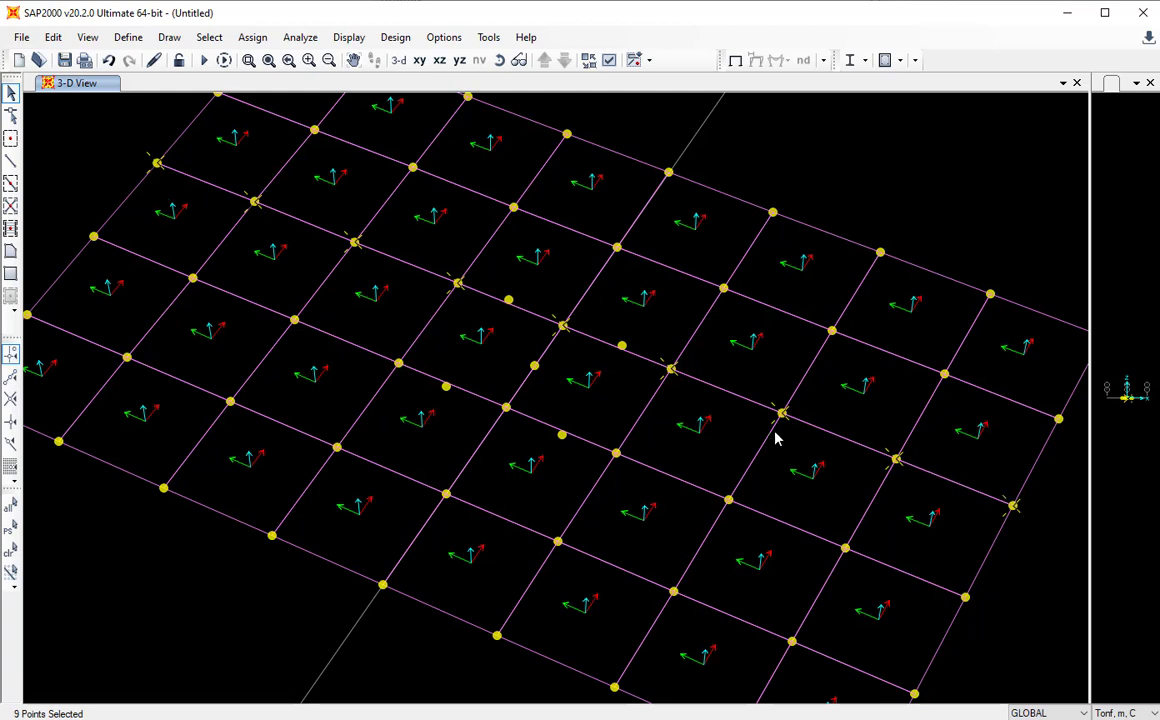
{"action": "left_click", "coordinate": [56, 38]}
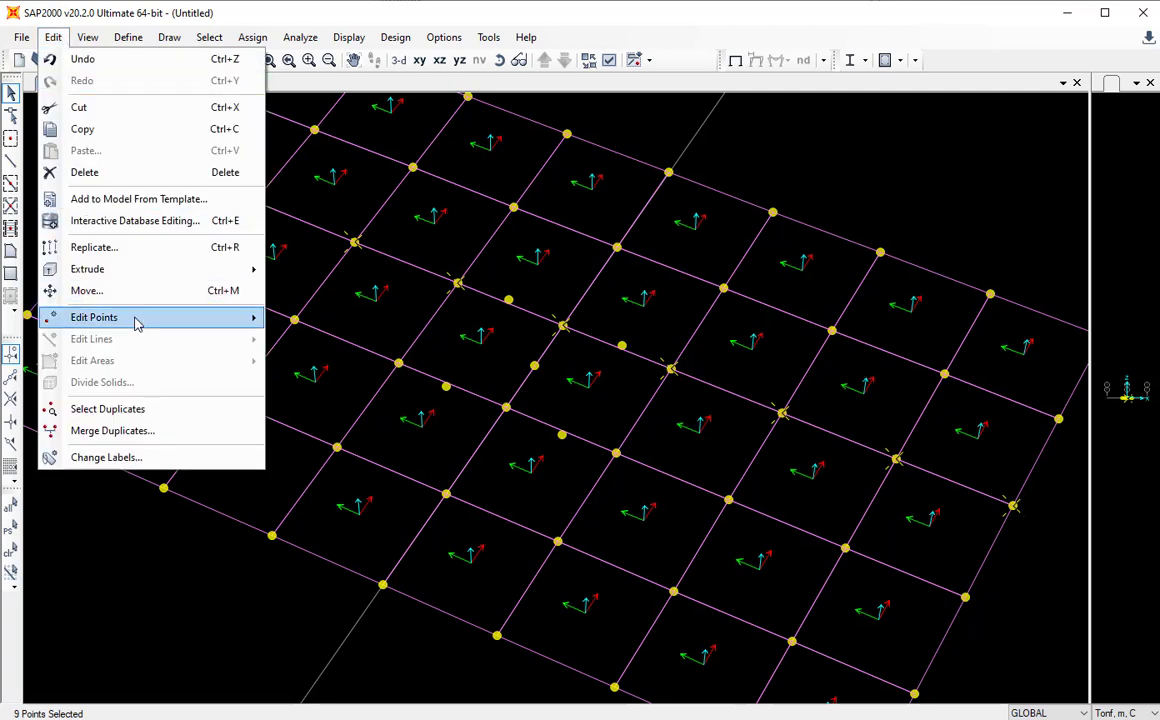
{"action": "mouse_move", "coordinate": [137, 320]}
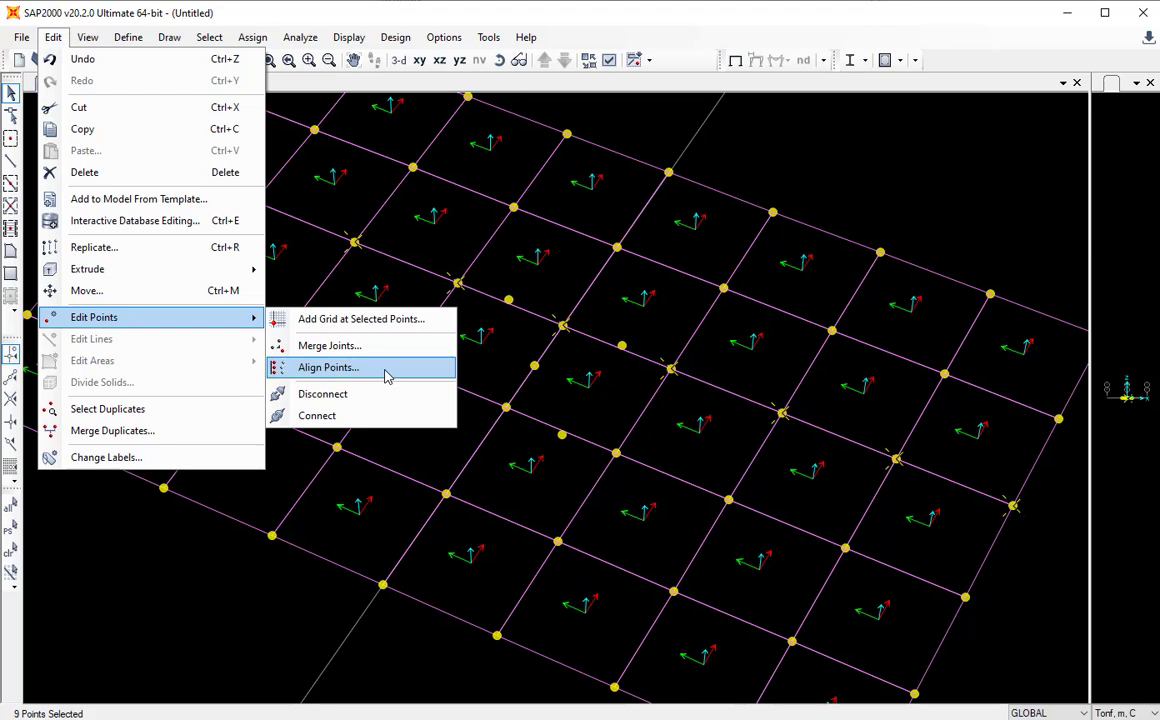
{"action": "left_click", "coordinate": [387, 375]}
{"action": "left_click_drag", "start_coordinate": [567, 267], "coordinate": [432, 426]}
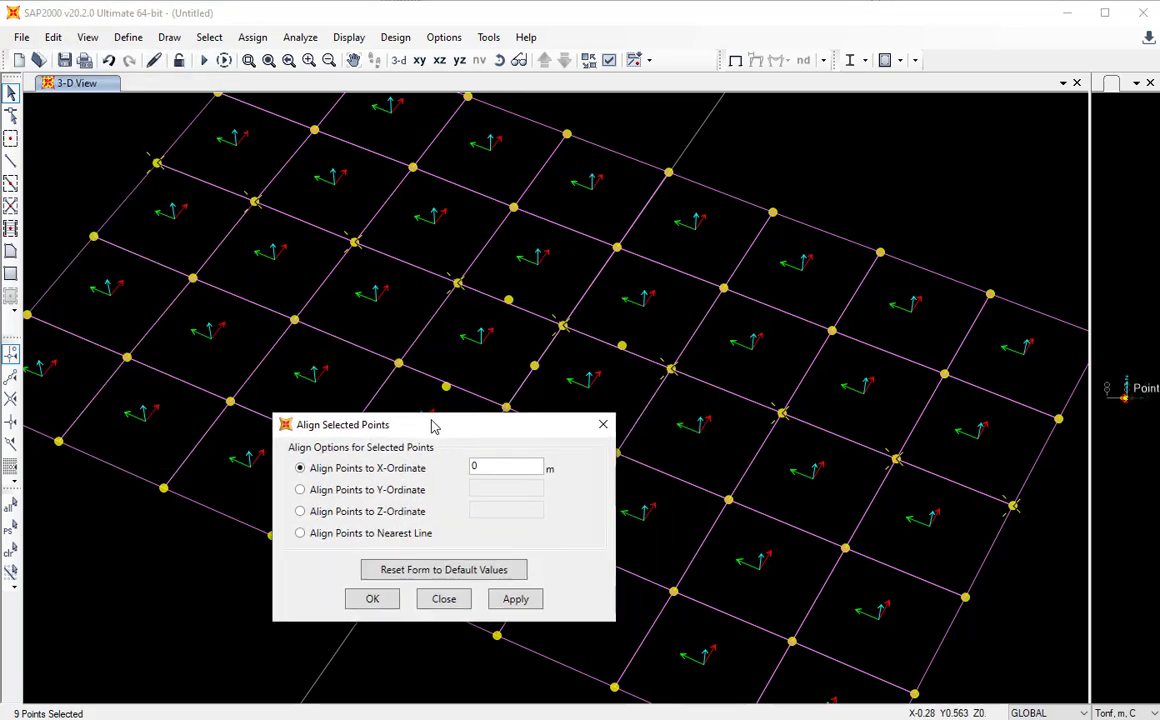
{"action": "left_click", "coordinate": [301, 494]}
{"action": "left_click", "coordinate": [300, 511]}
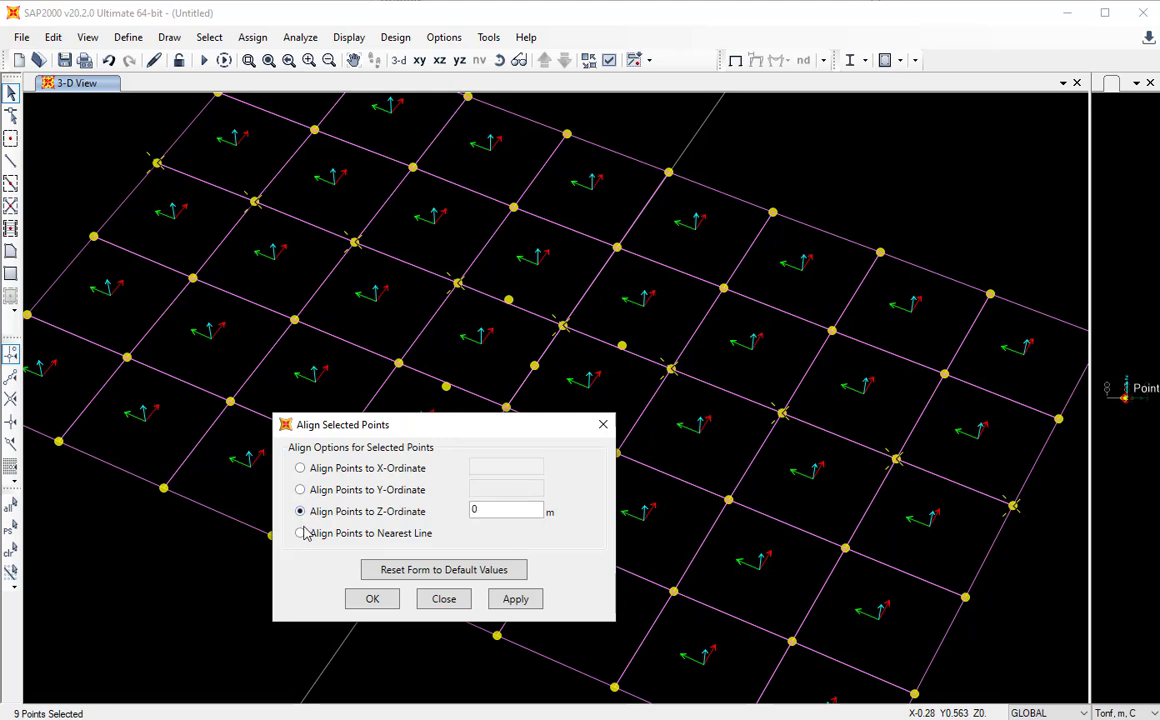
{"action": "left_click", "coordinate": [301, 469]}
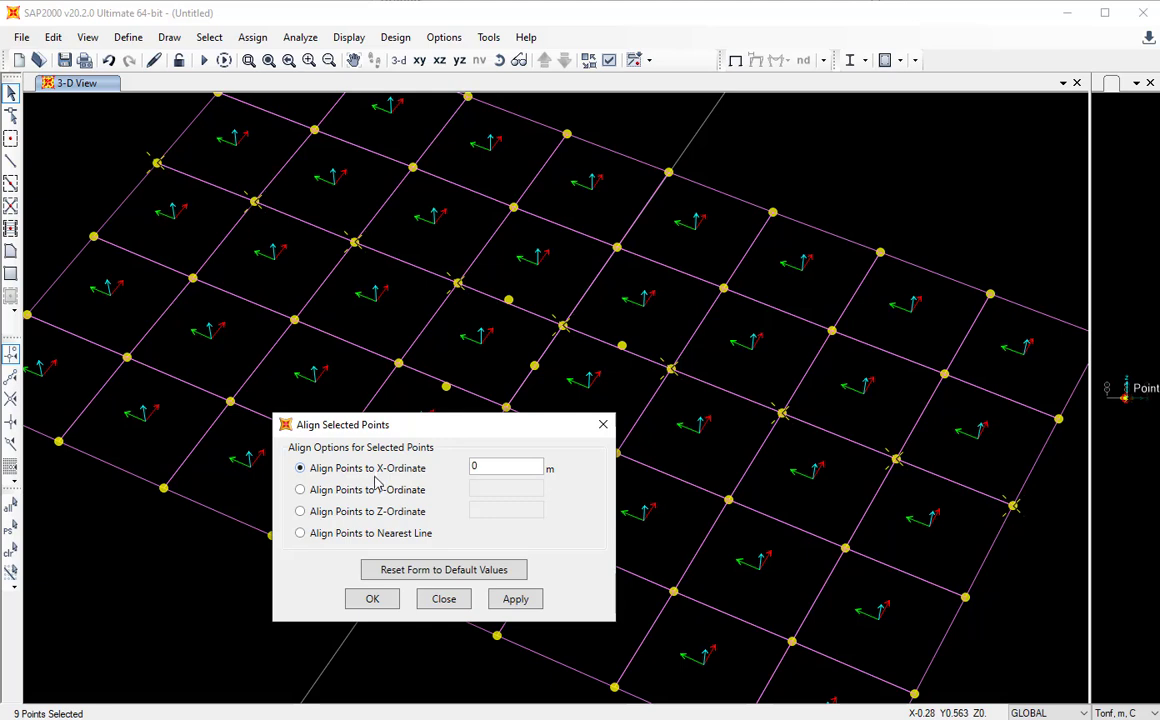
{"action": "left_click", "coordinate": [319, 492]}
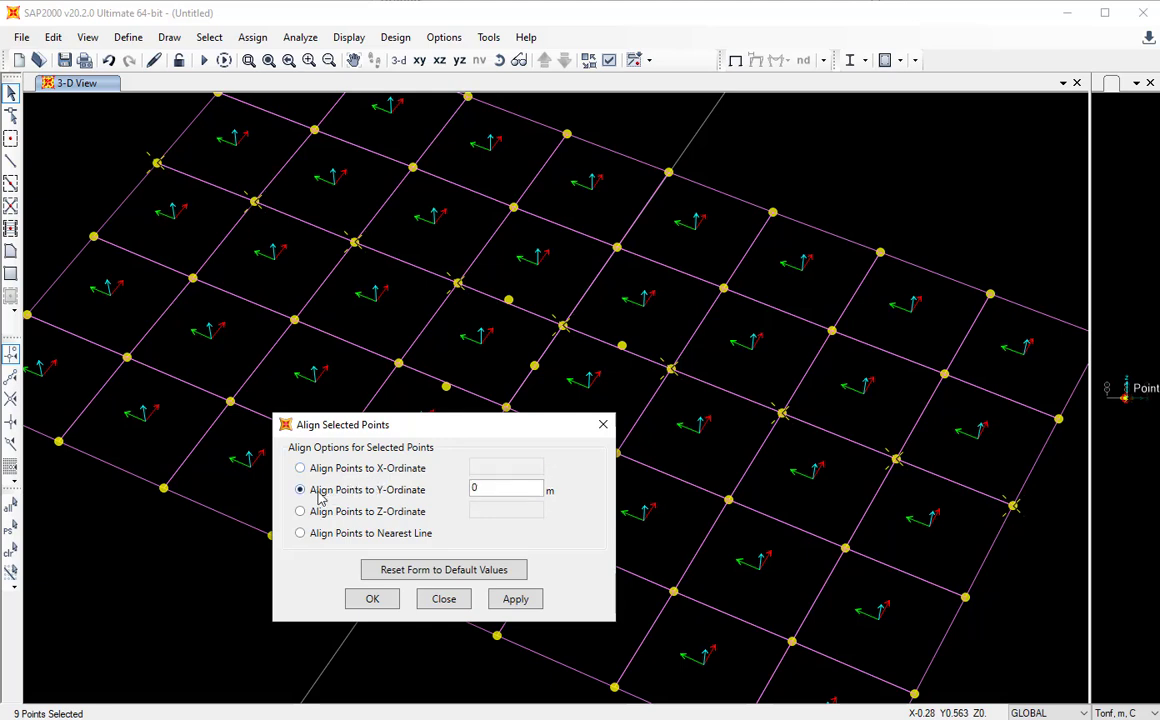
{"action": "left_click", "coordinate": [312, 468]}
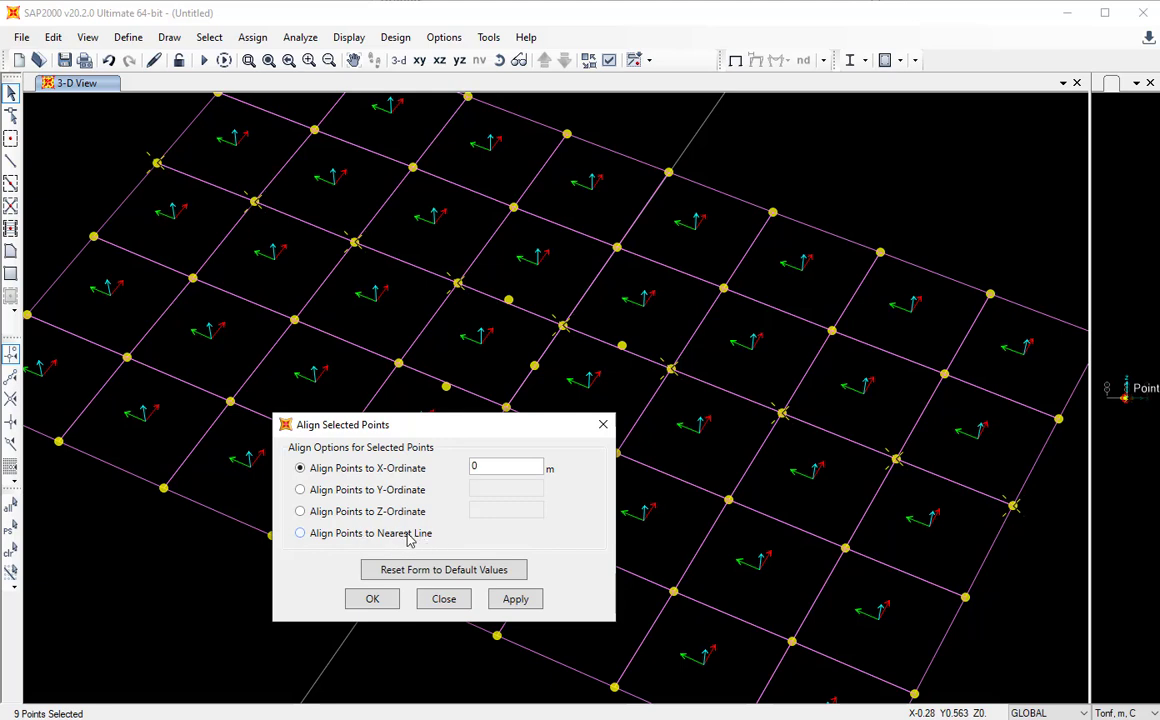
{"action": "double_click", "coordinate": [477, 468]}
{"action": "left_click", "coordinate": [373, 599]}
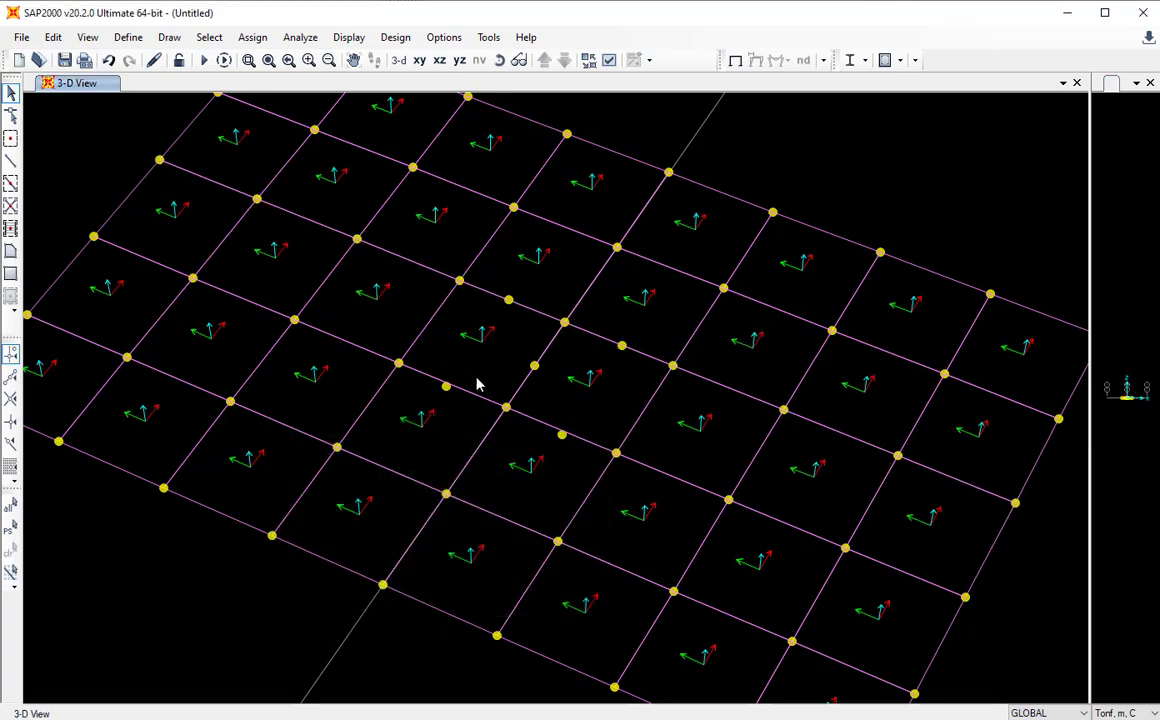
{"action": "left_click", "coordinate": [99, 241]}
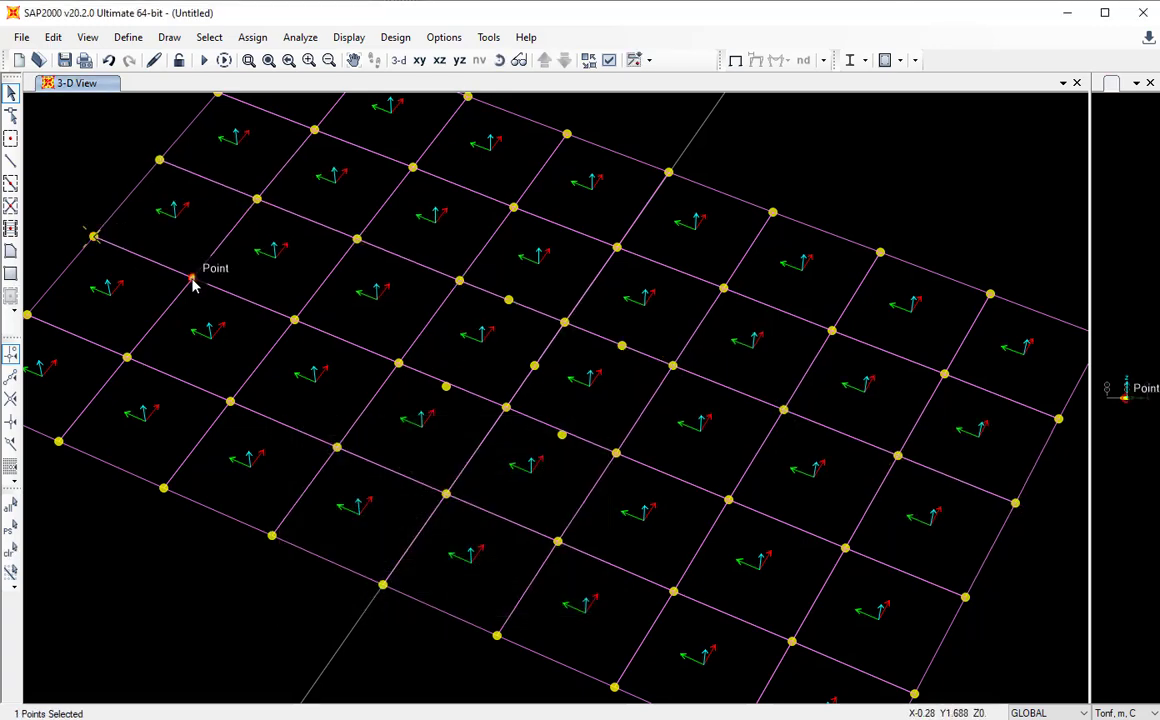
{"action": "left_click", "coordinate": [192, 280]}
{"action": "left_click", "coordinate": [294, 320]}
{"action": "left_click", "coordinate": [398, 363]}
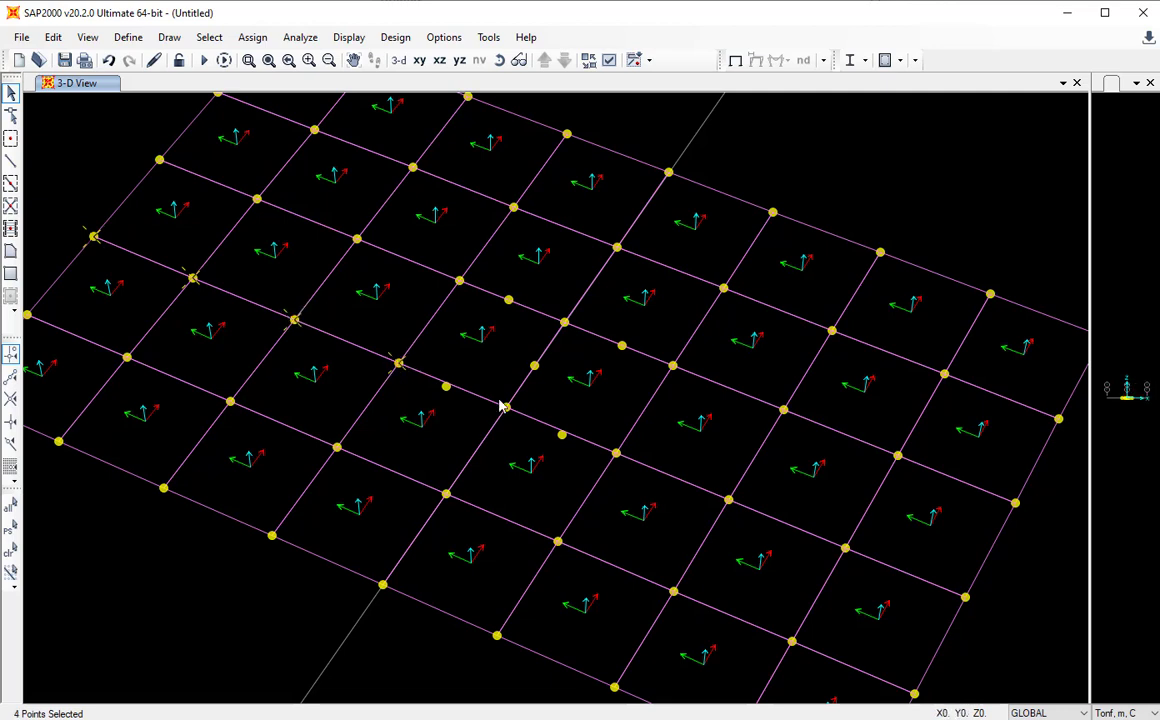
{"action": "left_click", "coordinate": [506, 407]}
{"action": "left_click", "coordinate": [616, 455]}
{"action": "left_click", "coordinate": [729, 502]}
{"action": "left_click", "coordinate": [847, 550]}
{"action": "left_click", "coordinate": [963, 598]}
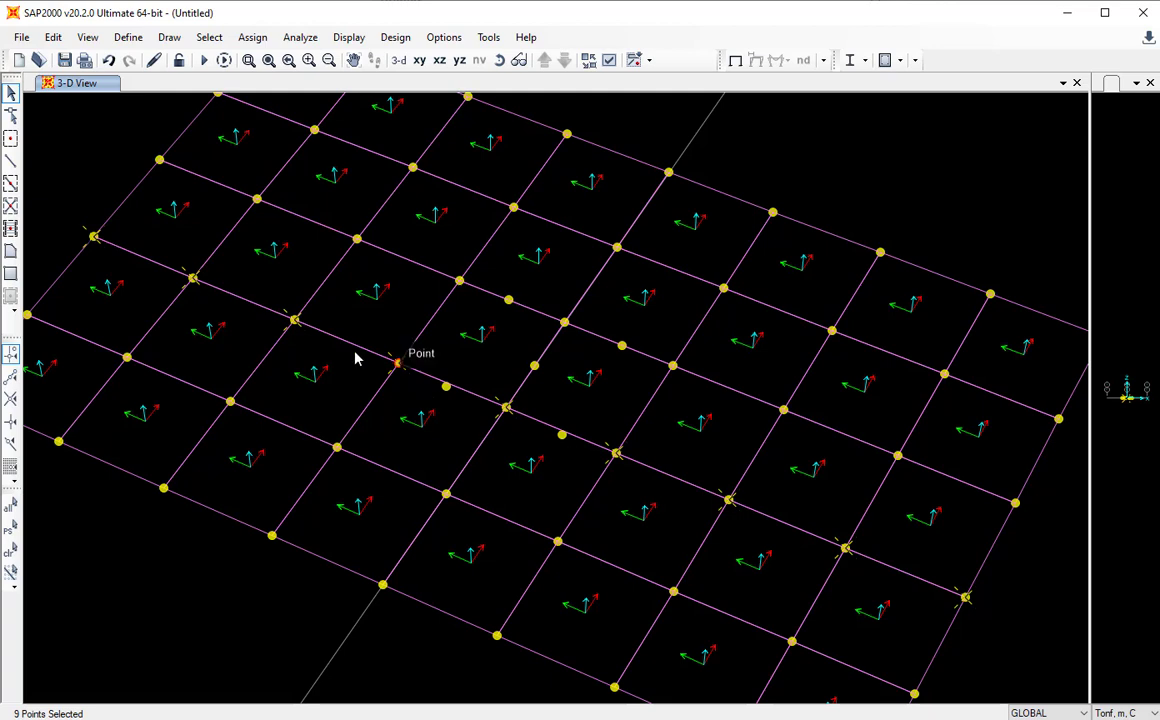
{"action": "key", "text": "ctrl+q"}
{"action": "left_click", "coordinate": [93, 237]}
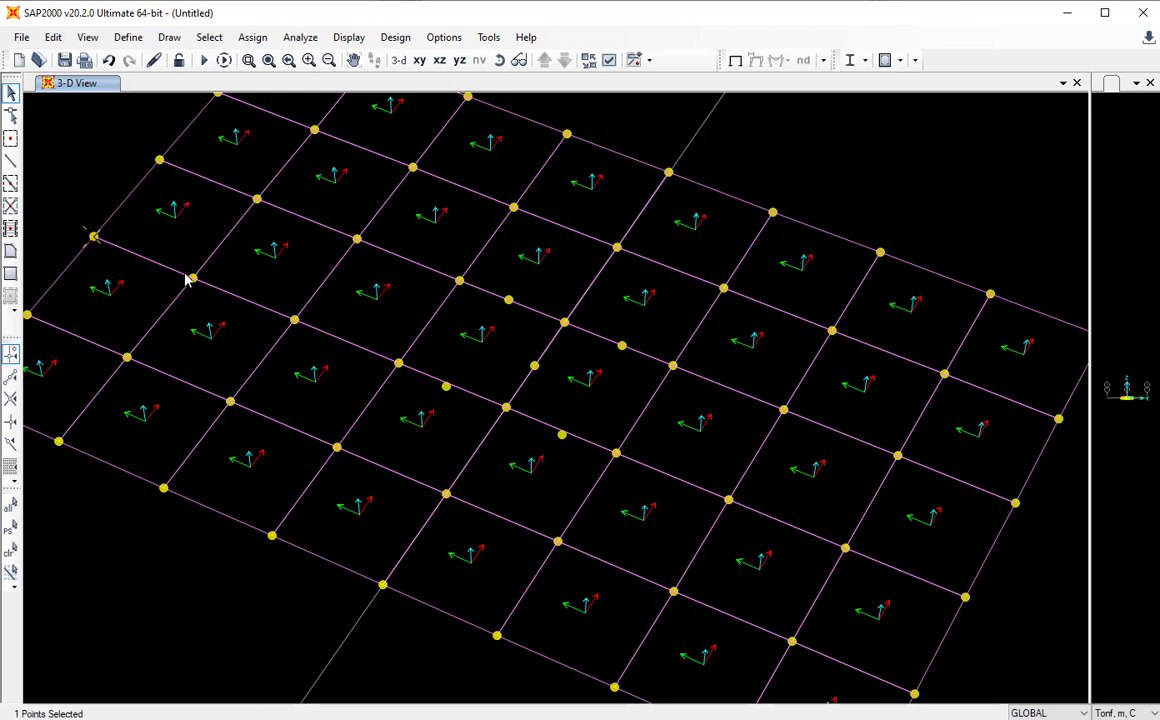
{"action": "left_click", "coordinate": [193, 278]}
{"action": "left_click", "coordinate": [294, 320]}
{"action": "left_click", "coordinate": [398, 363]}
{"action": "left_click", "coordinate": [506, 407]}
{"action": "left_click", "coordinate": [615, 453]}
{"action": "left_click", "coordinate": [729, 499]}
{"action": "left_click", "coordinate": [845, 548]}
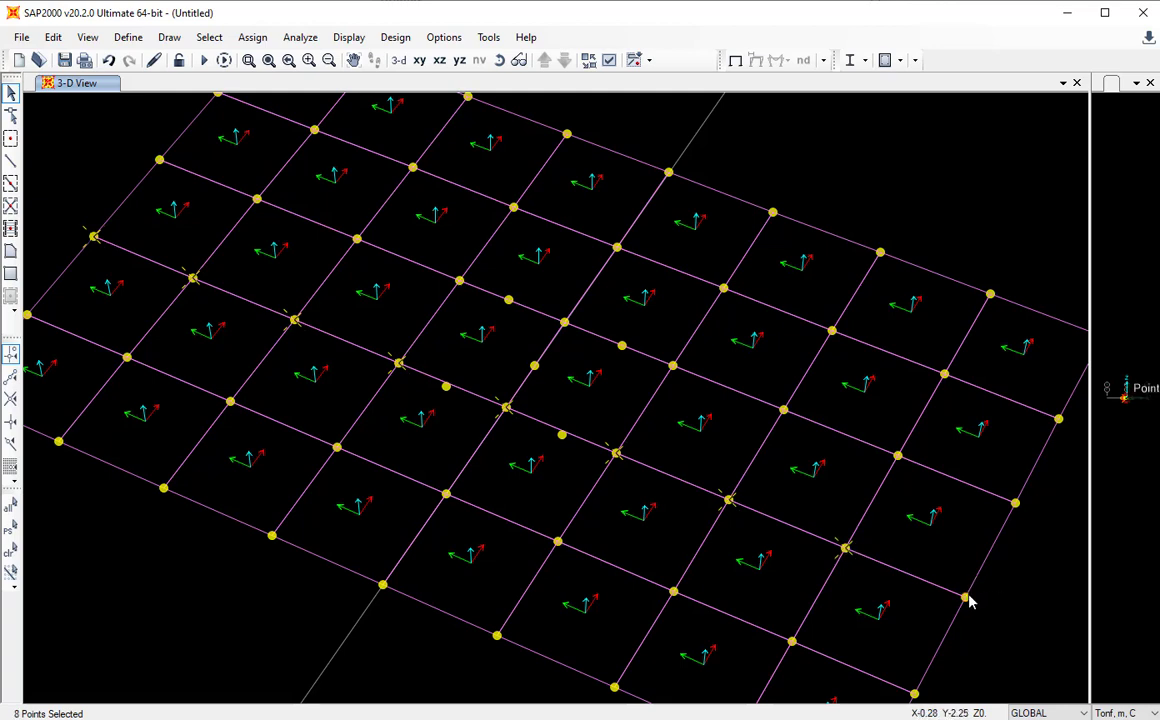
{"action": "left_click", "coordinate": [965, 598]}
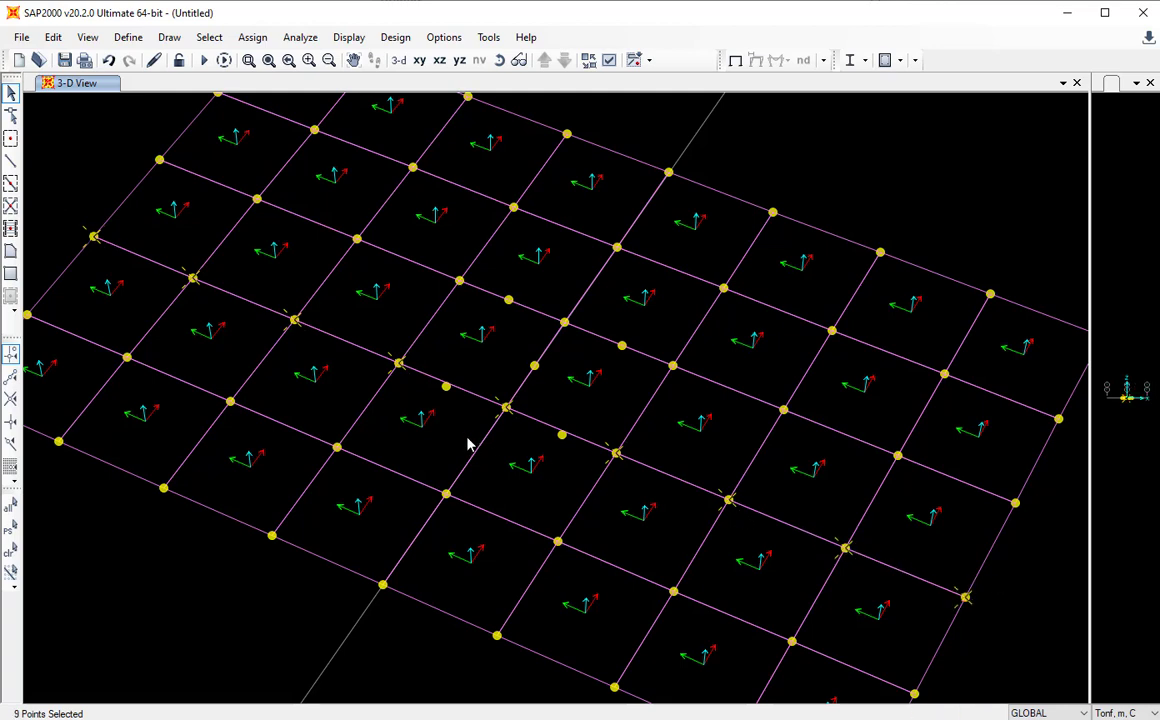
{"action": "key", "text": "ctrl+q"}
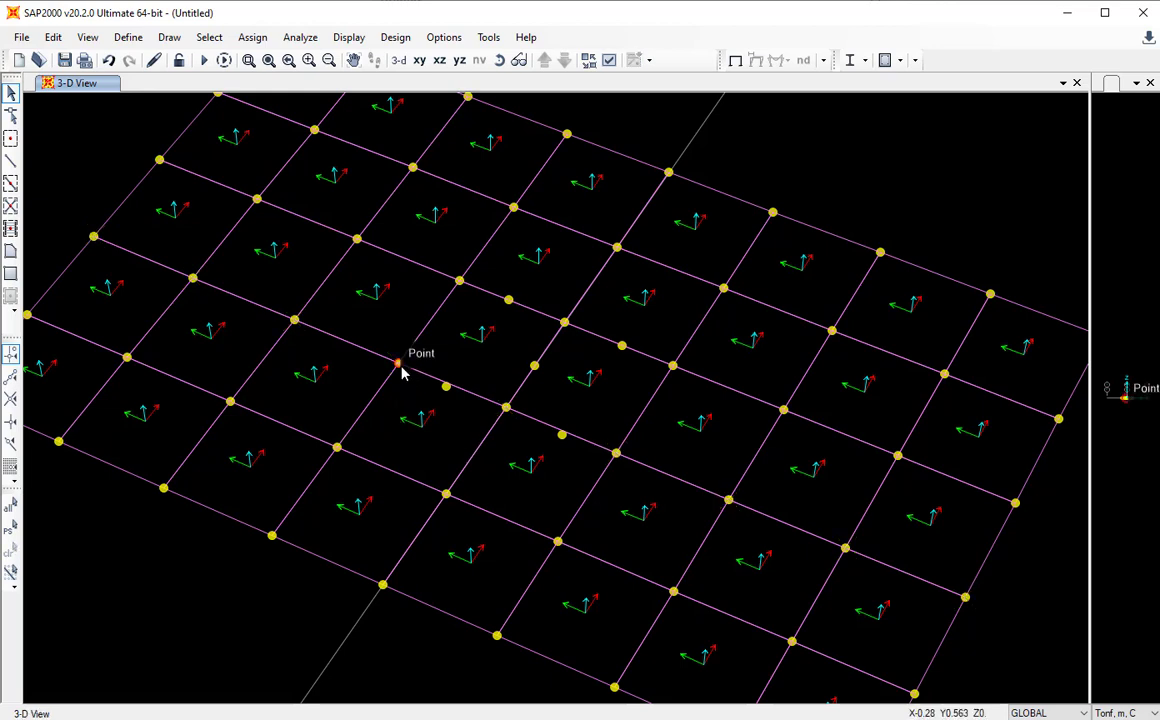
{"action": "left_click", "coordinate": [210, 39]}
{"action": "mouse_move", "coordinate": [285, 60]}
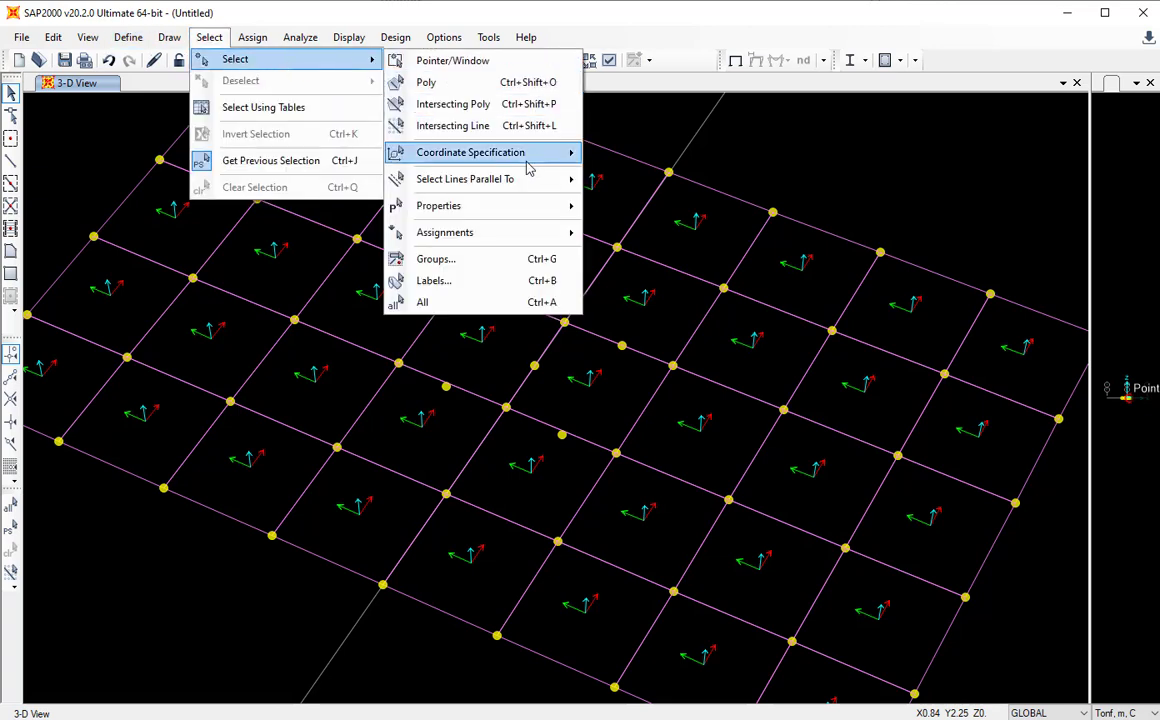
{"action": "mouse_move", "coordinate": [533, 165]}
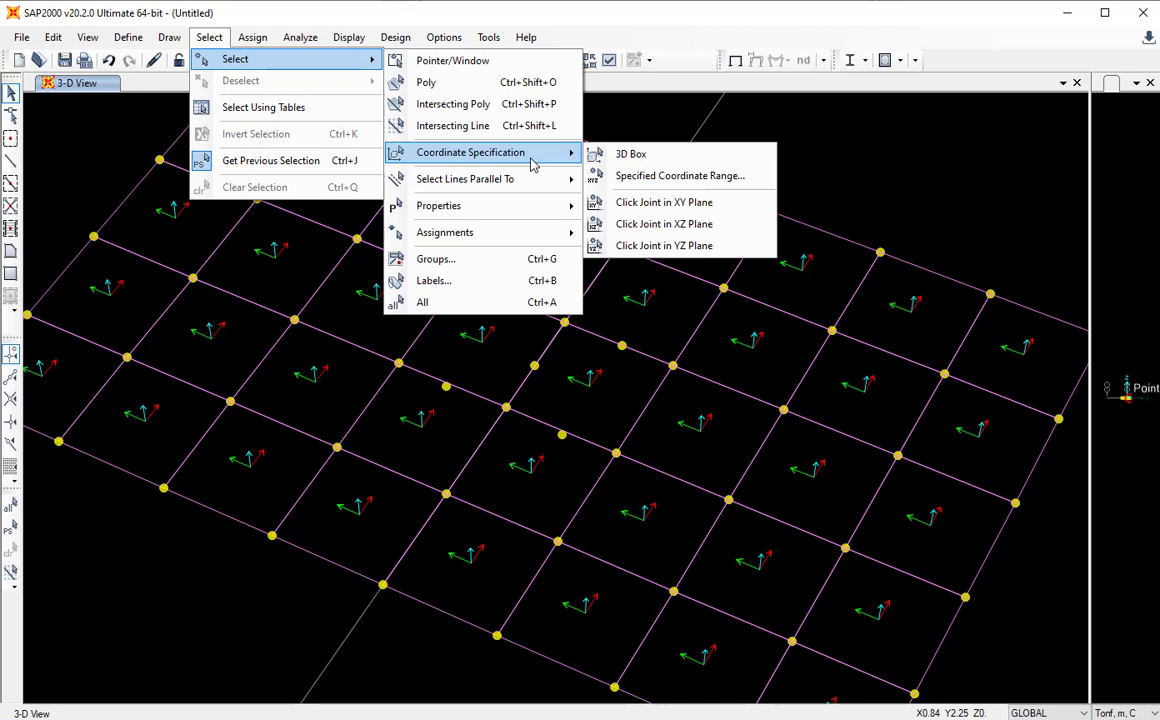
{"action": "left_click", "coordinate": [652, 21]}
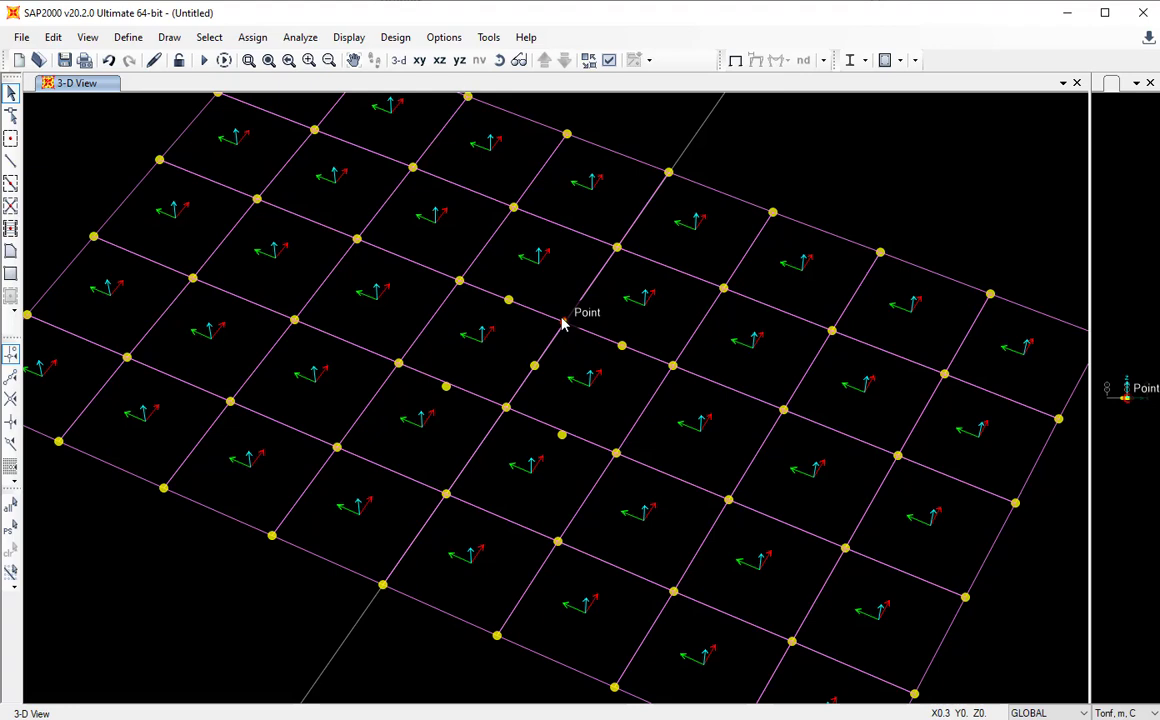
Turn off the area local axes display and show the global axes at the origin.
{"action": "left_click", "coordinate": [609, 61]}
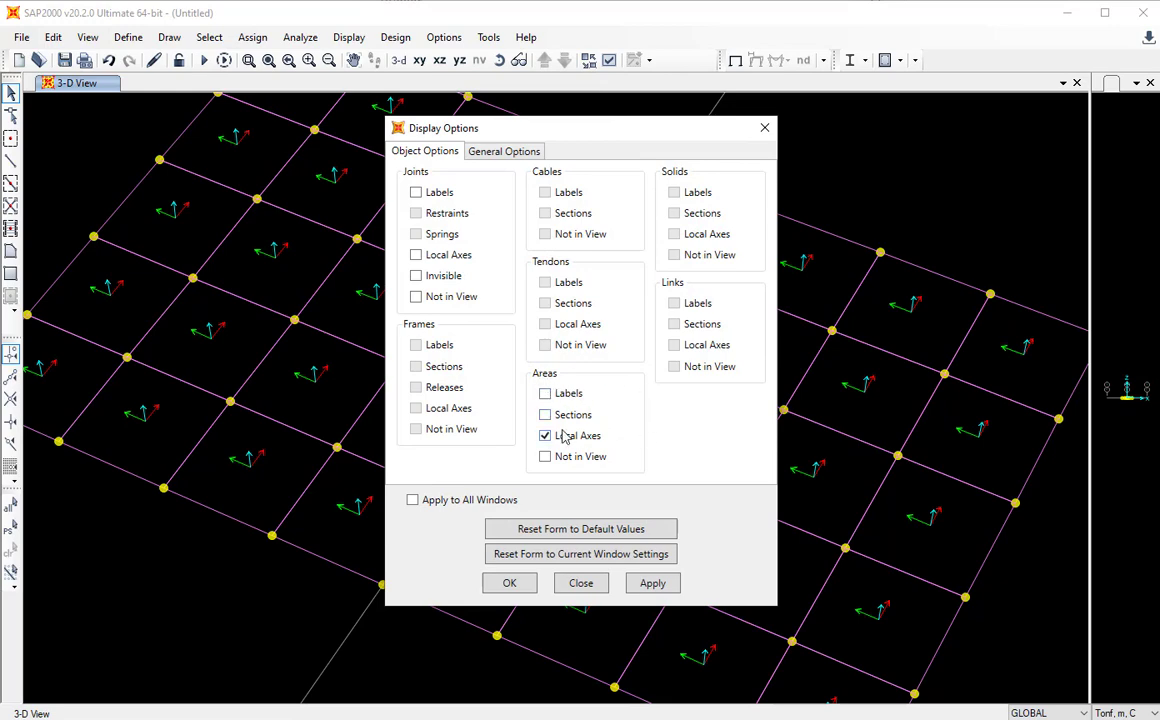
{"action": "left_click", "coordinate": [510, 584]}
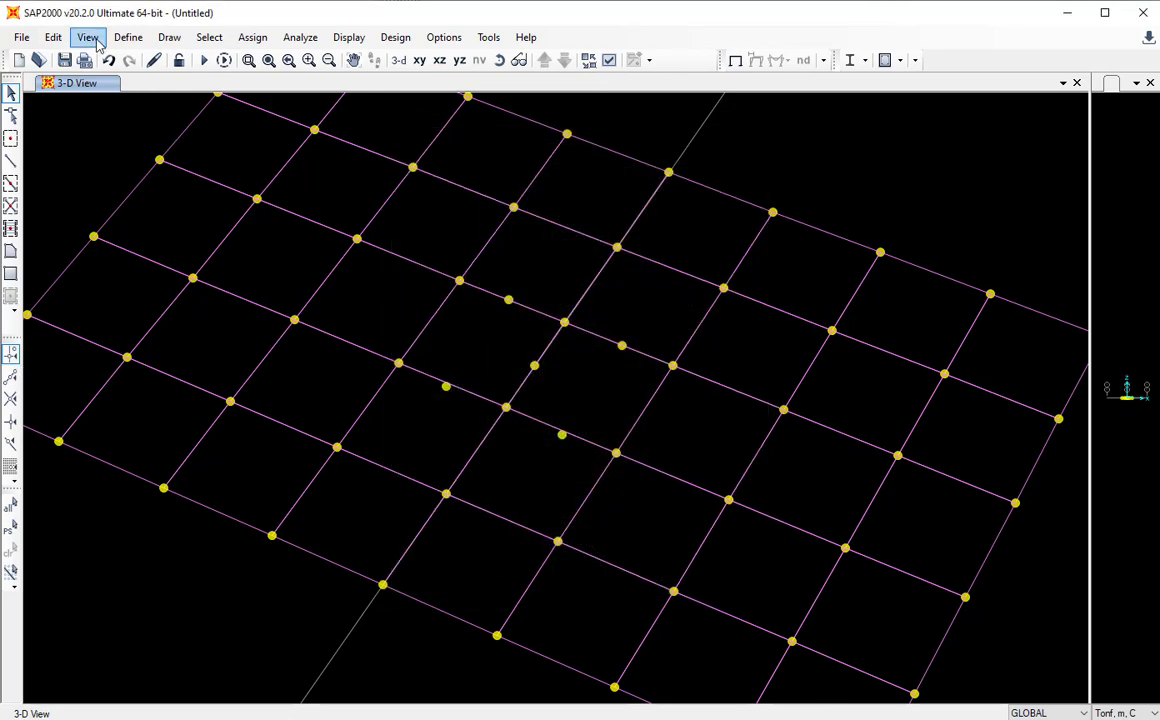
{"action": "left_click", "coordinate": [89, 38]}
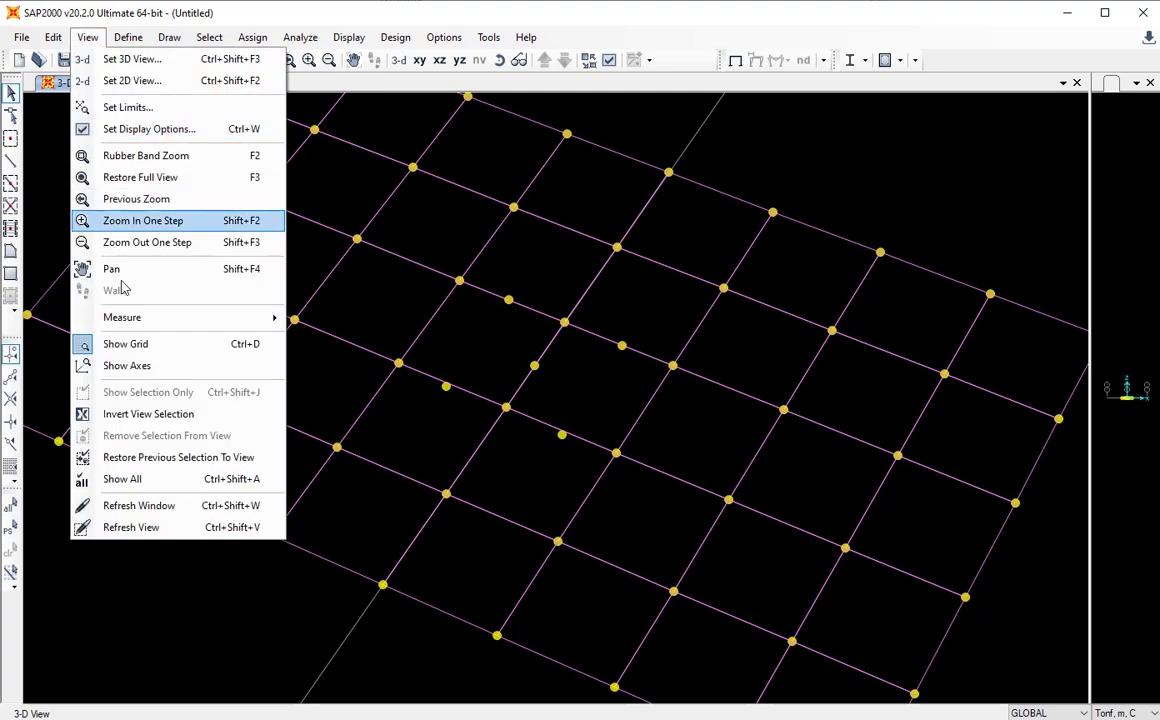
{"action": "left_click", "coordinate": [144, 366]}
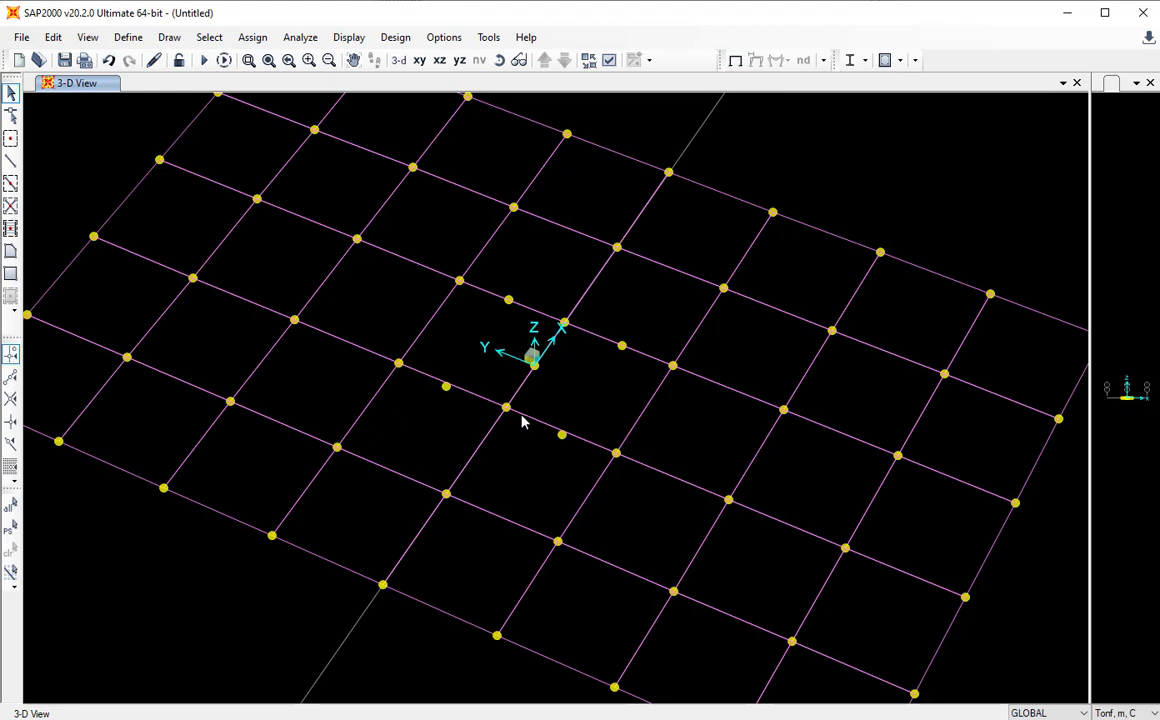
{"action": "left_click", "coordinate": [95, 236]}
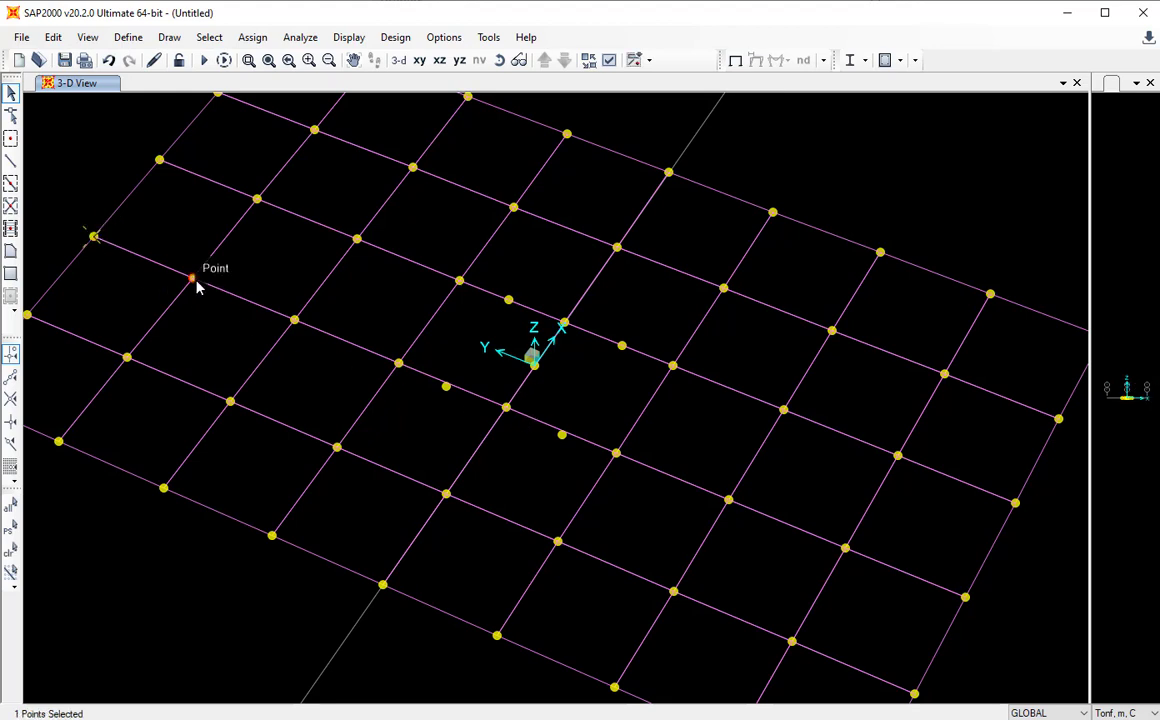
{"action": "left_click", "coordinate": [194, 278]}
{"action": "left_click", "coordinate": [293, 320]}
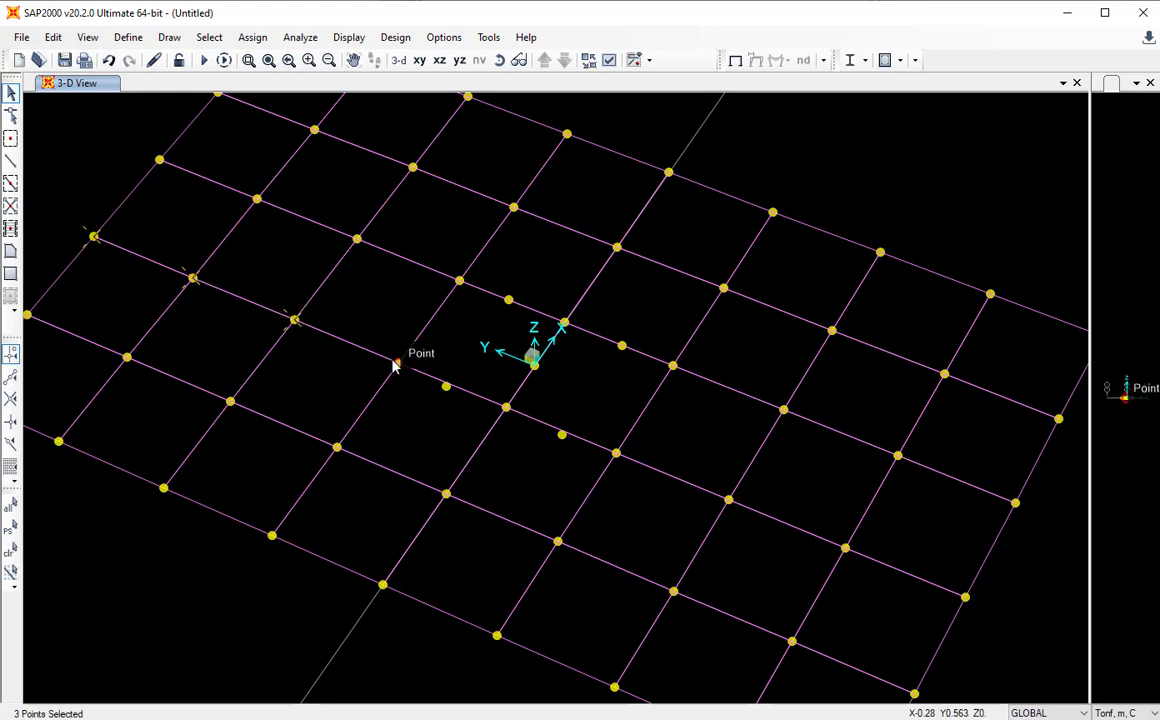
{"action": "left_click", "coordinate": [396, 363]}
{"action": "left_click", "coordinate": [506, 407]}
{"action": "left_click", "coordinate": [617, 457]}
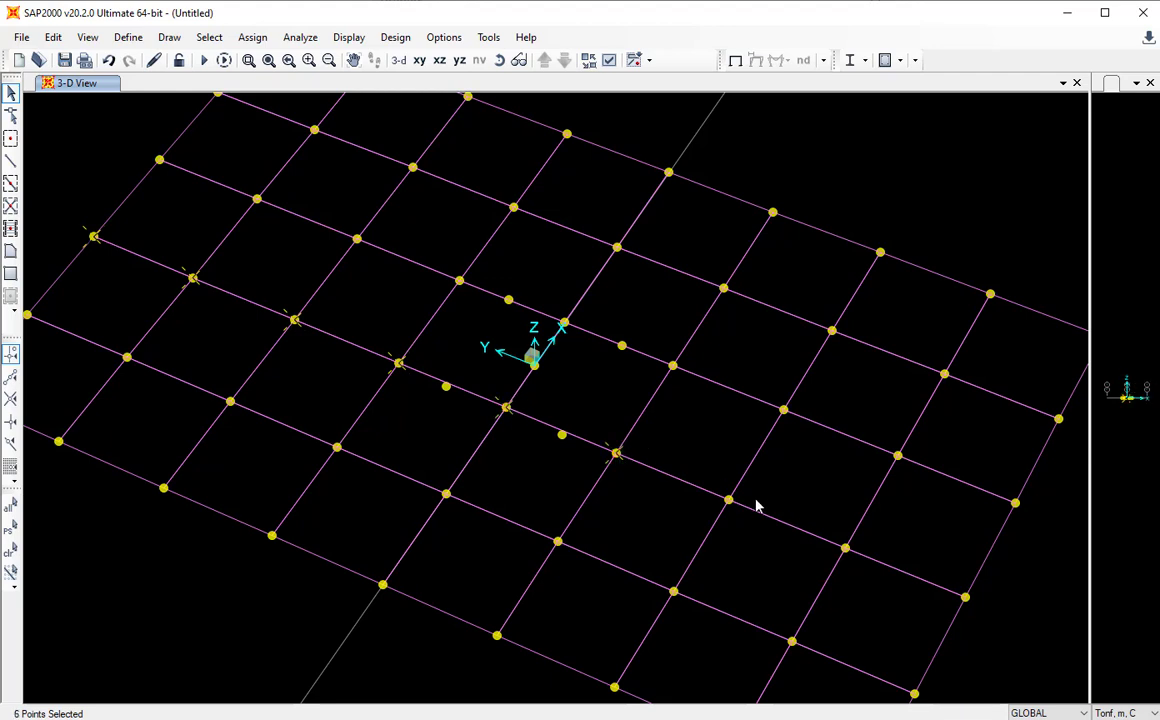
{"action": "left_click", "coordinate": [729, 503]}
{"action": "left_click", "coordinate": [845, 550]}
{"action": "left_click", "coordinate": [964, 598]}
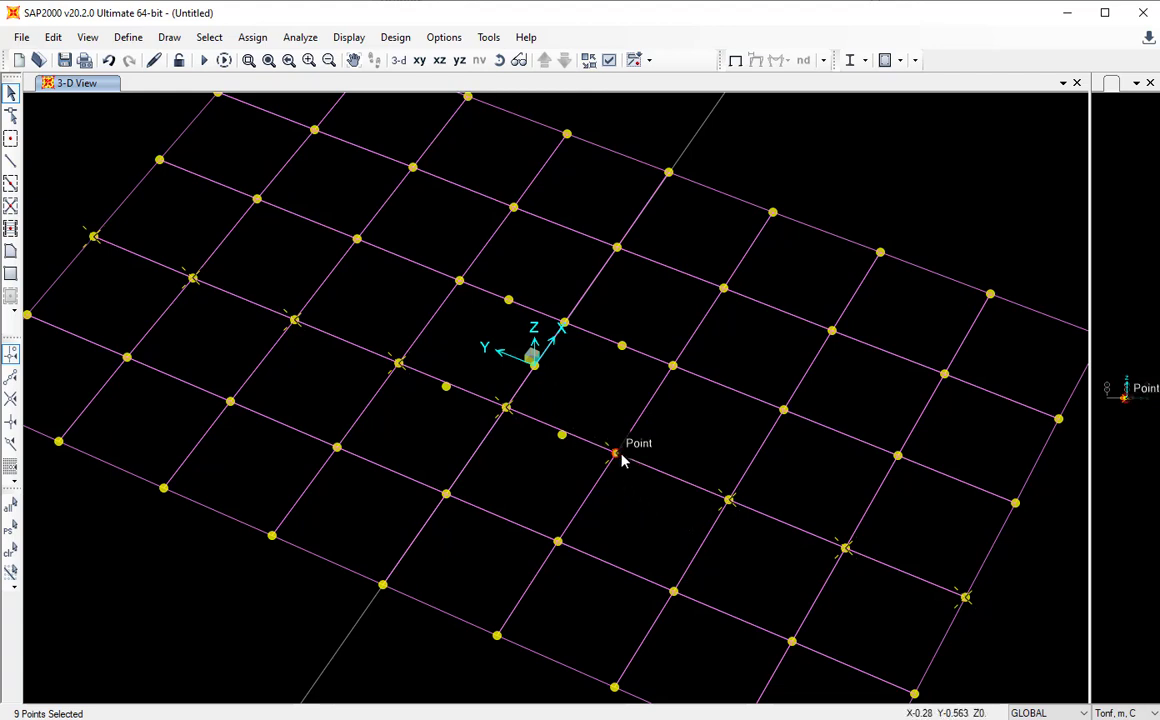
{"action": "key", "text": "ctrl+shift+c"}
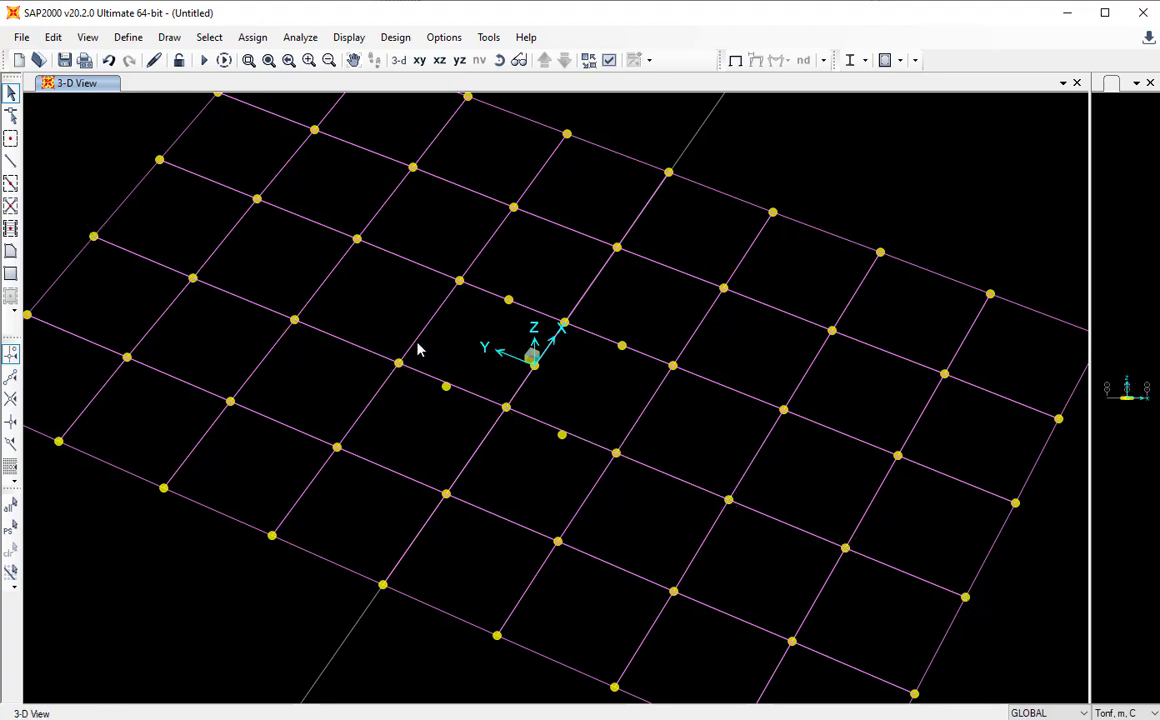
Select the row of mesh joints at x -0.28 m by picking a joint in the YZ plane and align them to X-ordinate -0.30 m.
{"action": "left_click", "coordinate": [209, 38]}
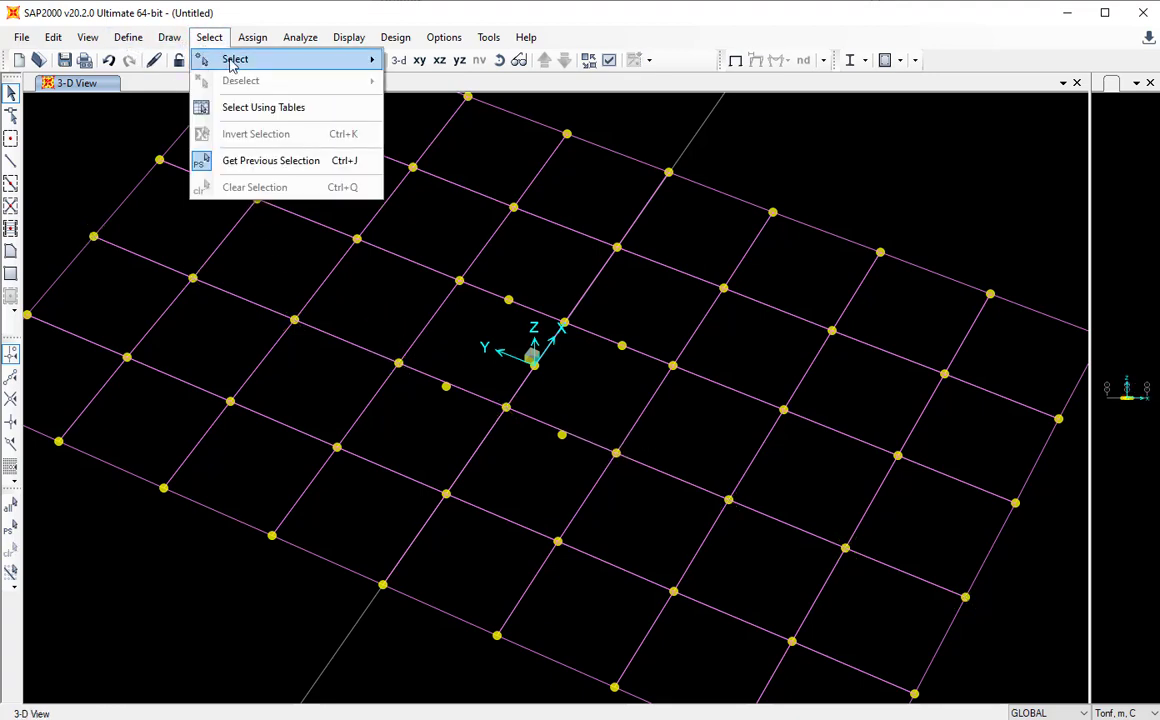
{"action": "mouse_move", "coordinate": [232, 59]}
{"action": "mouse_move", "coordinate": [543, 157]}
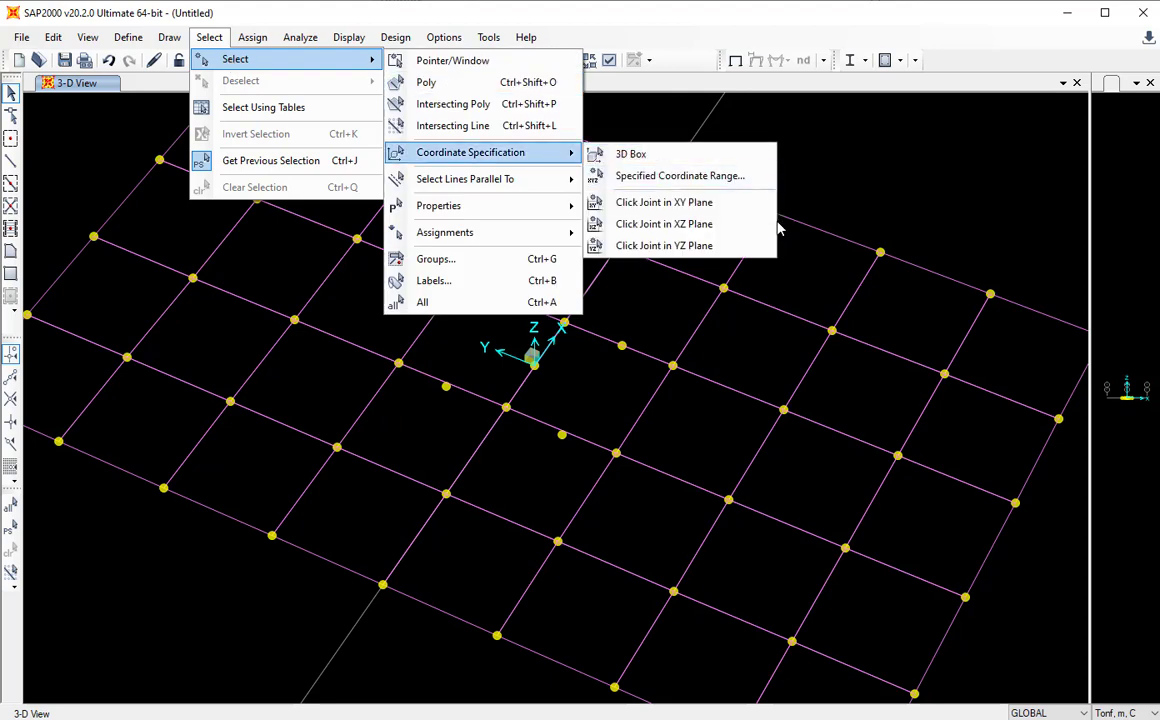
{"action": "left_click", "coordinate": [713, 246]}
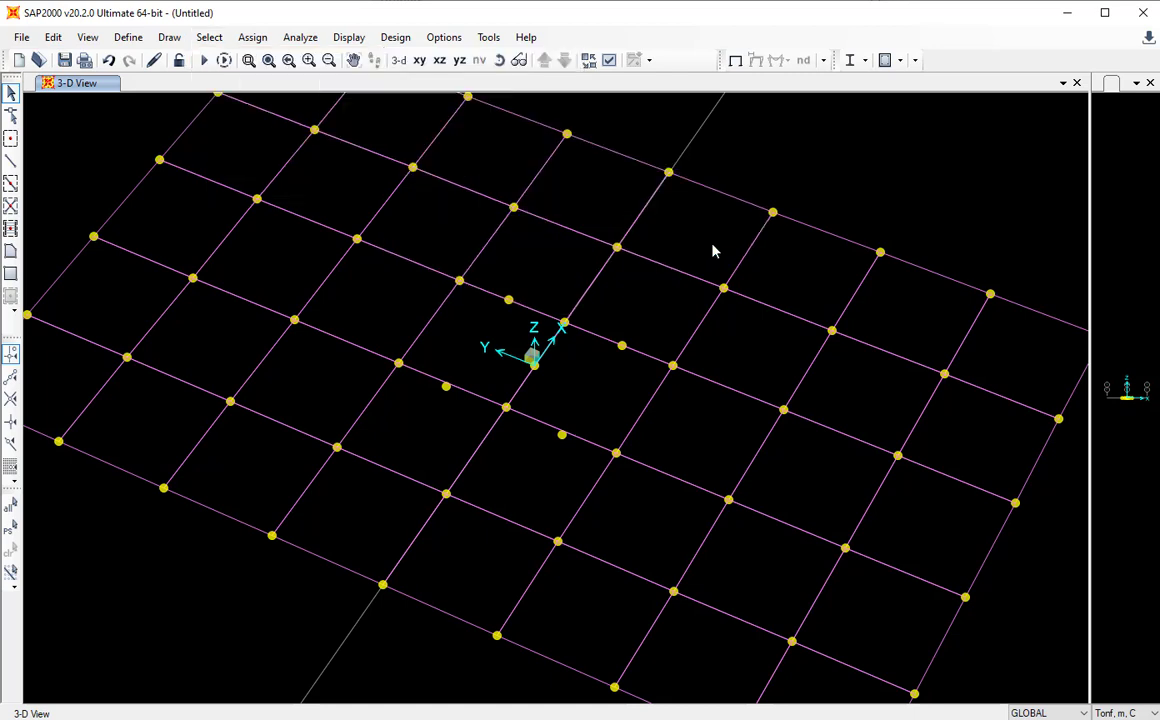
{"action": "left_click", "coordinate": [292, 321]}
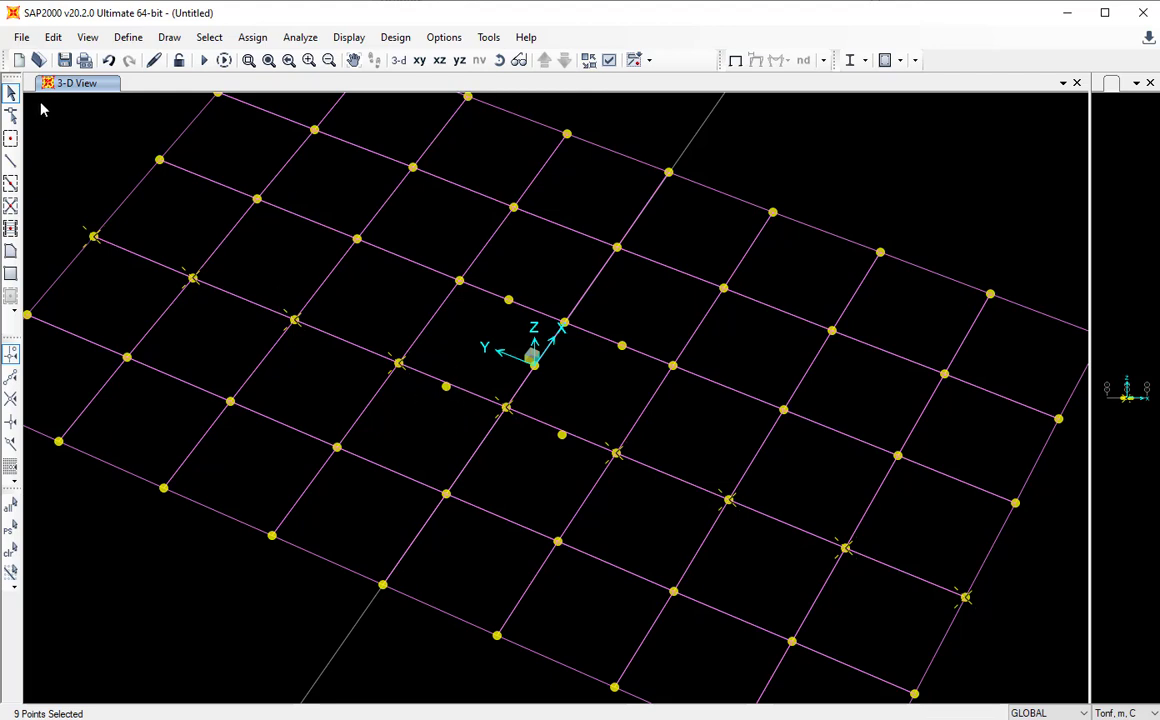
{"action": "left_click", "coordinate": [53, 38]}
{"action": "mouse_move", "coordinate": [248, 318]}
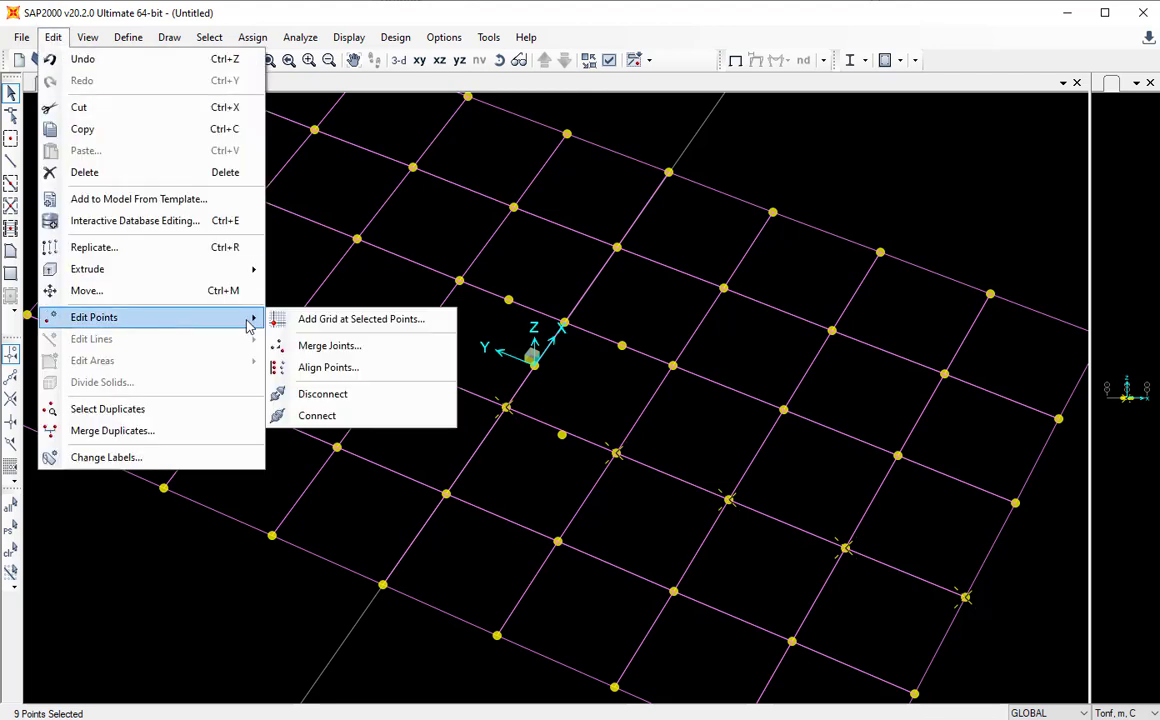
{"action": "left_click", "coordinate": [343, 376]}
{"action": "left_click_drag", "start_coordinate": [557, 272], "coordinate": [840, 166]}
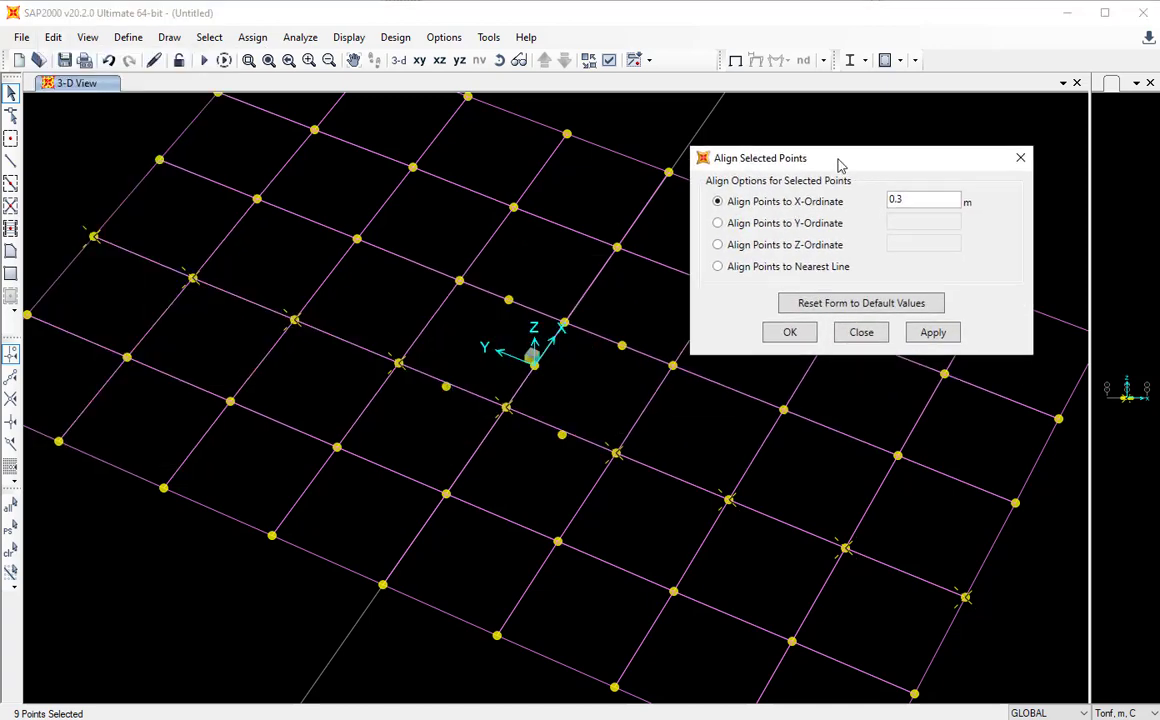
{"action": "left_click_drag", "start_coordinate": [925, 201], "coordinate": [759, 198]}
{"action": "type", "text": "-0.30"}
{"action": "left_click", "coordinate": [789, 332]}
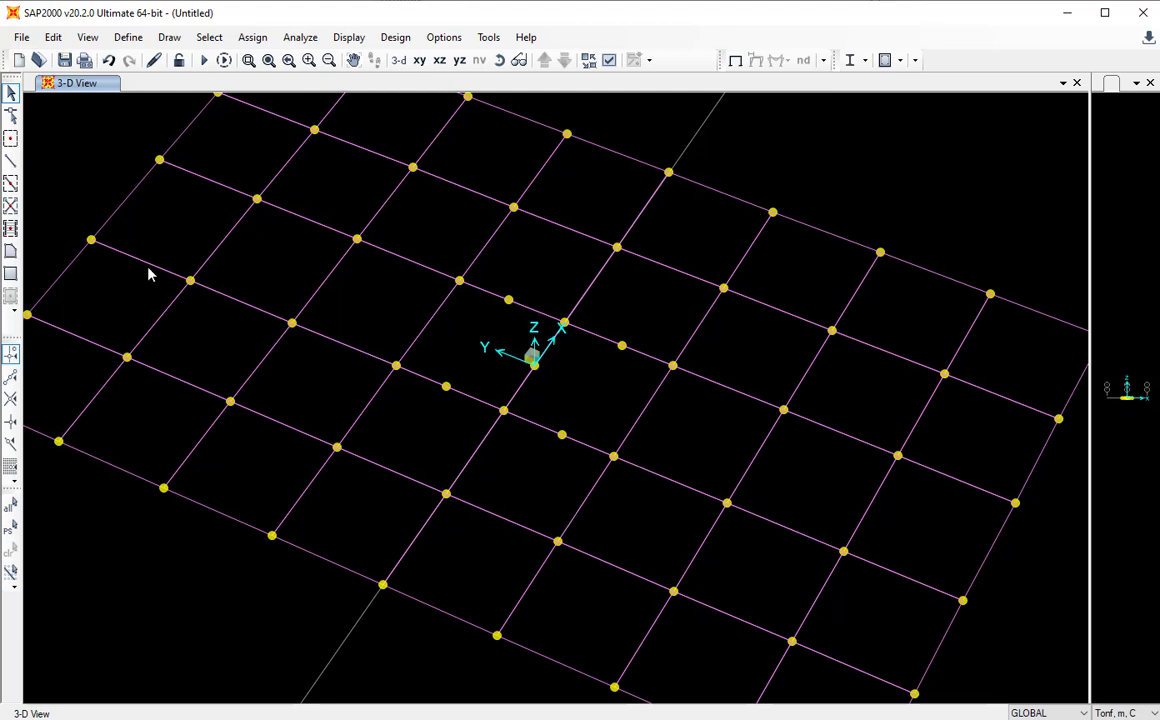
Divide the five areas in the strip on the positive Y side of the origin into 1 object along edge 1-2 and 2 along edge 1-3.
{"action": "left_click", "coordinate": [446, 386]}
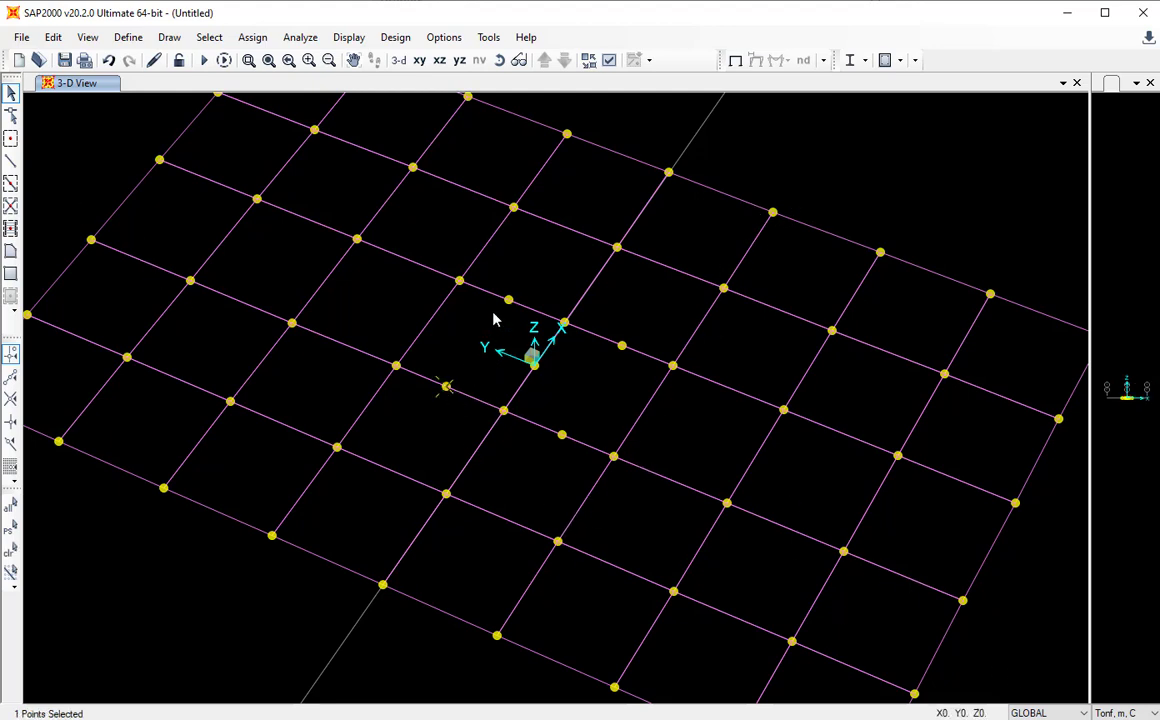
{"action": "left_click", "coordinate": [506, 303]}
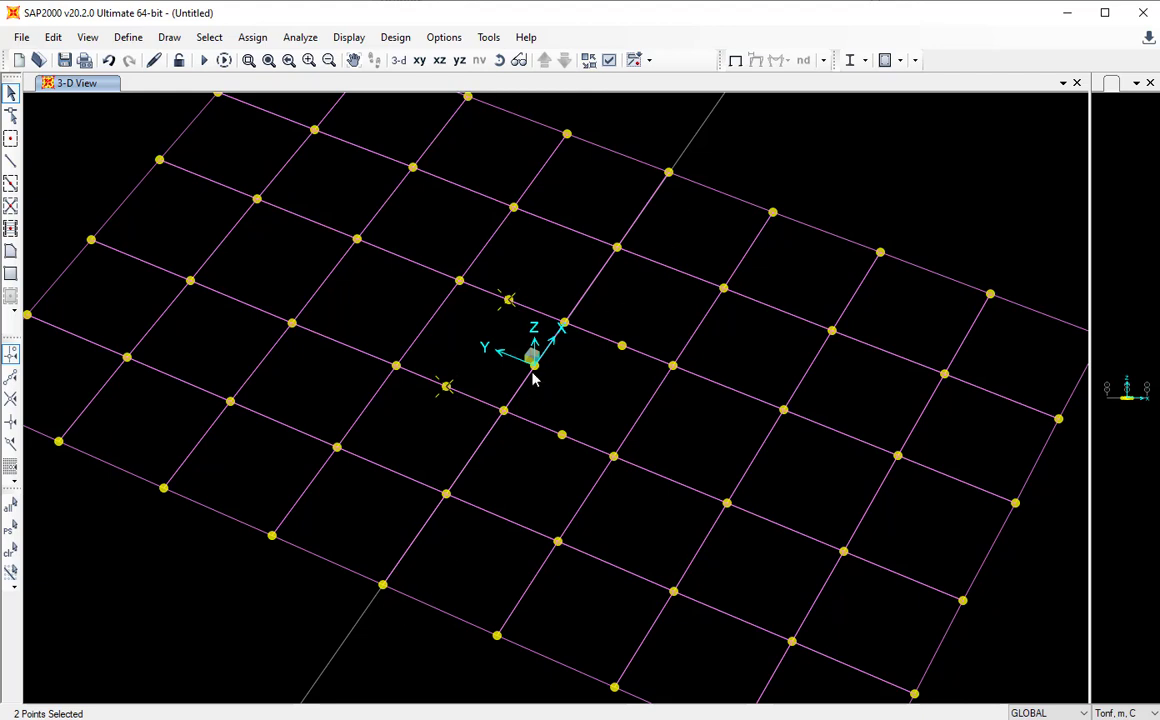
{"action": "left_click", "coordinate": [585, 202]}
{"action": "left_click", "coordinate": [539, 269]}
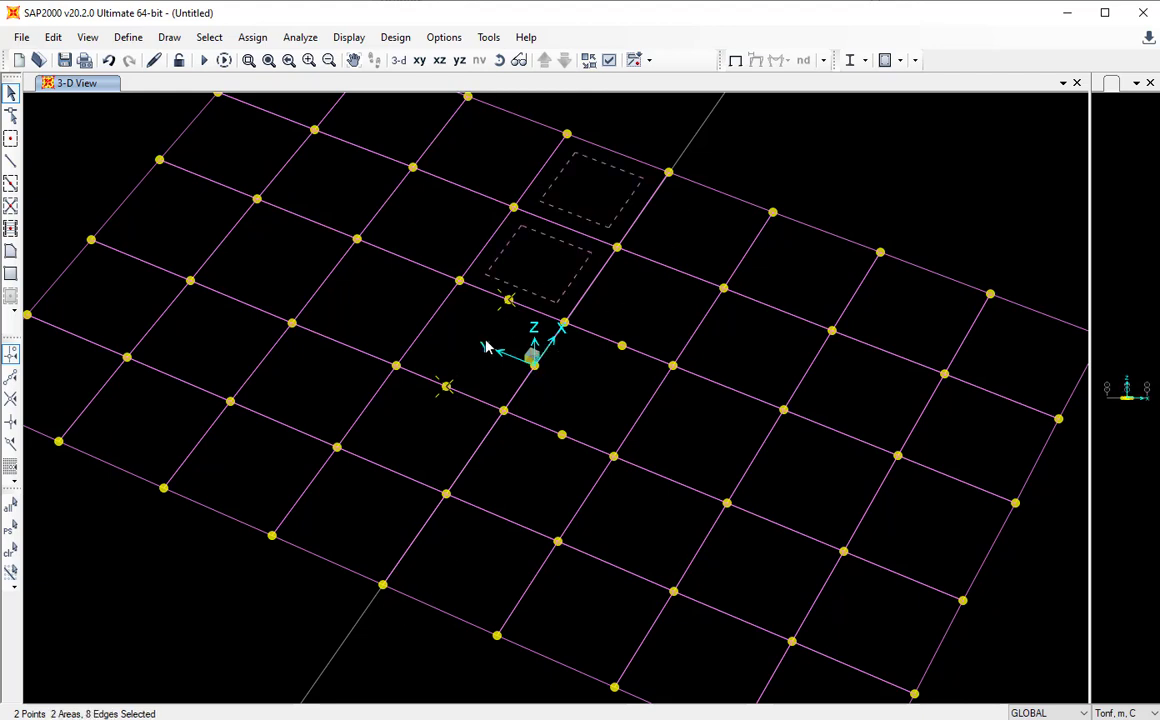
{"action": "left_click", "coordinate": [485, 347]}
{"action": "left_click", "coordinate": [415, 427]}
{"action": "left_click", "coordinate": [350, 510]}
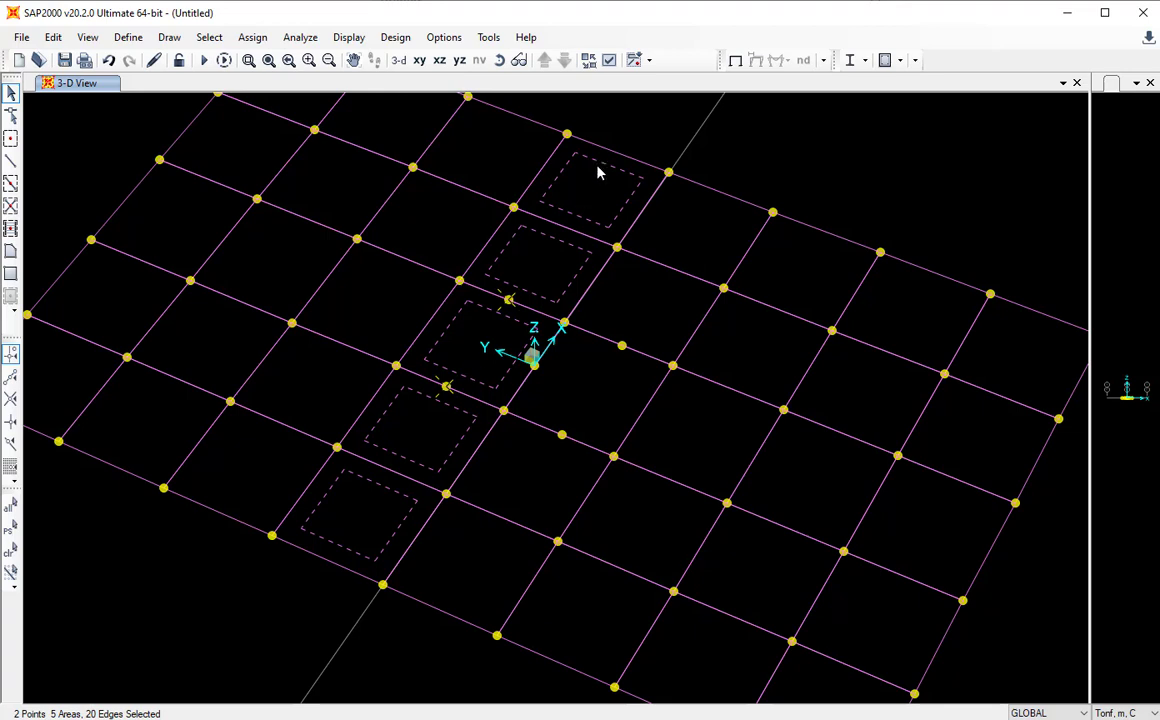
{"action": "left_click", "coordinate": [50, 38]}
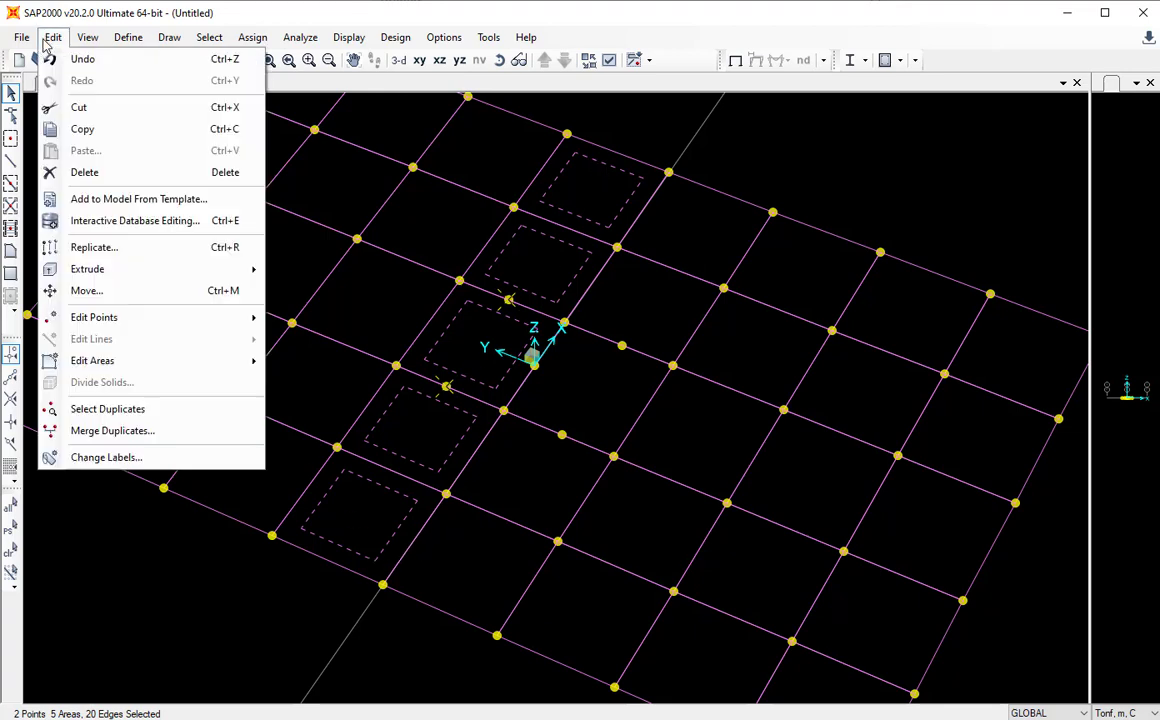
{"action": "mouse_move", "coordinate": [132, 360]}
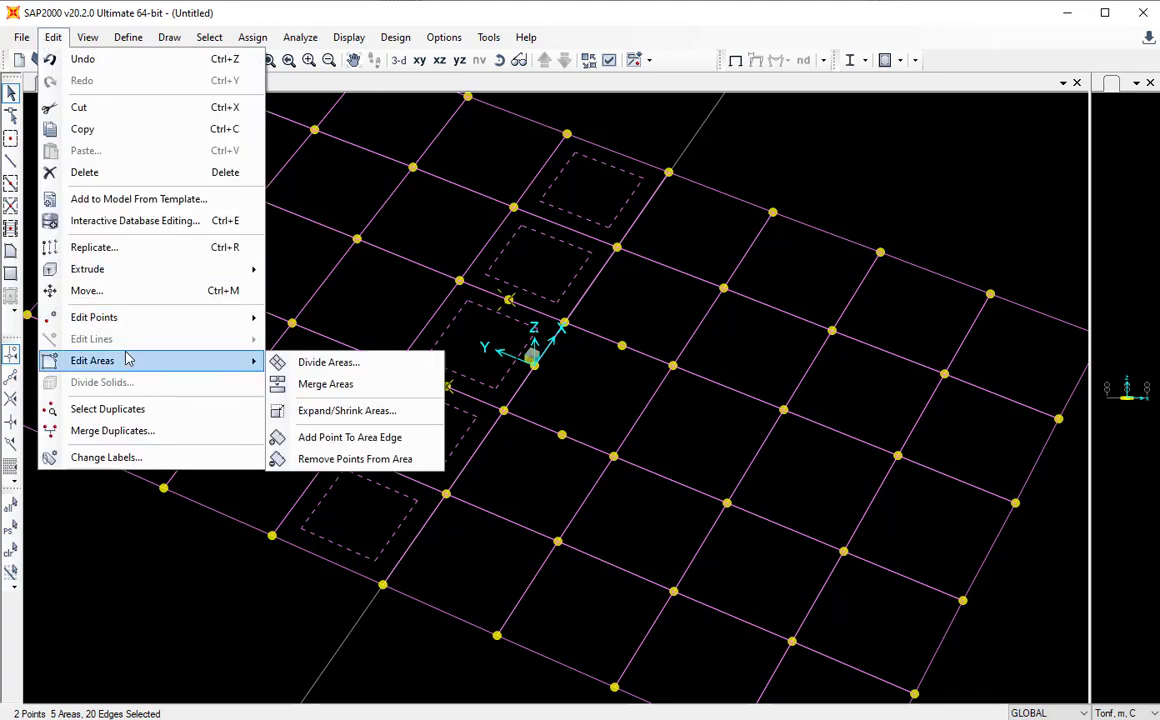
{"action": "left_click", "coordinate": [331, 364]}
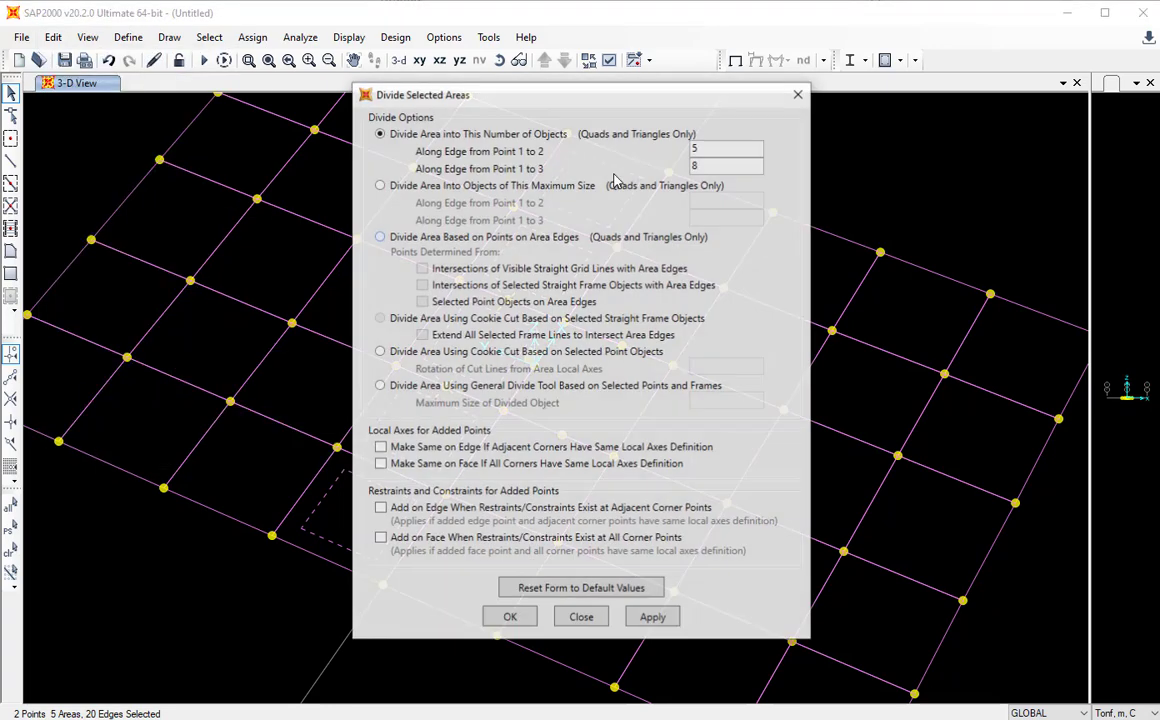
{"action": "left_click_drag", "start_coordinate": [596, 94], "coordinate": [919, 95]}
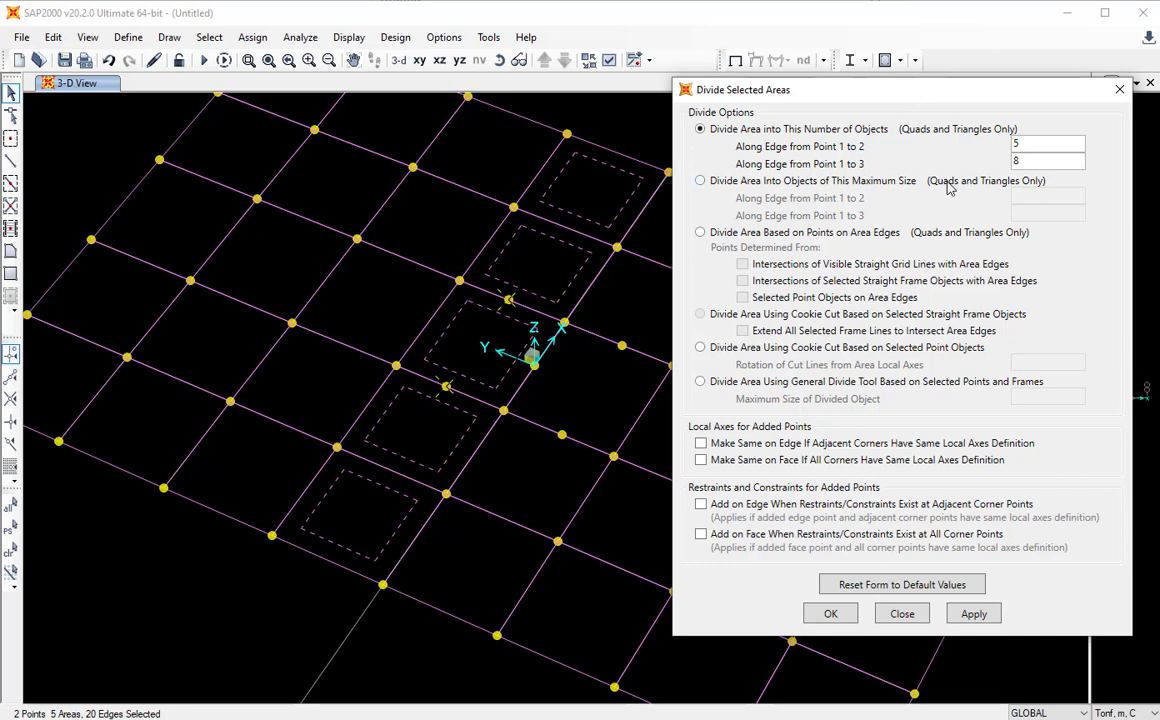
{"action": "double_click", "coordinate": [1030, 146]}
{"action": "type", "text": "1"}
{"action": "key", "text": "Tab"}
{"action": "type", "text": "2"}
{"action": "left_click", "coordinate": [829, 614]}
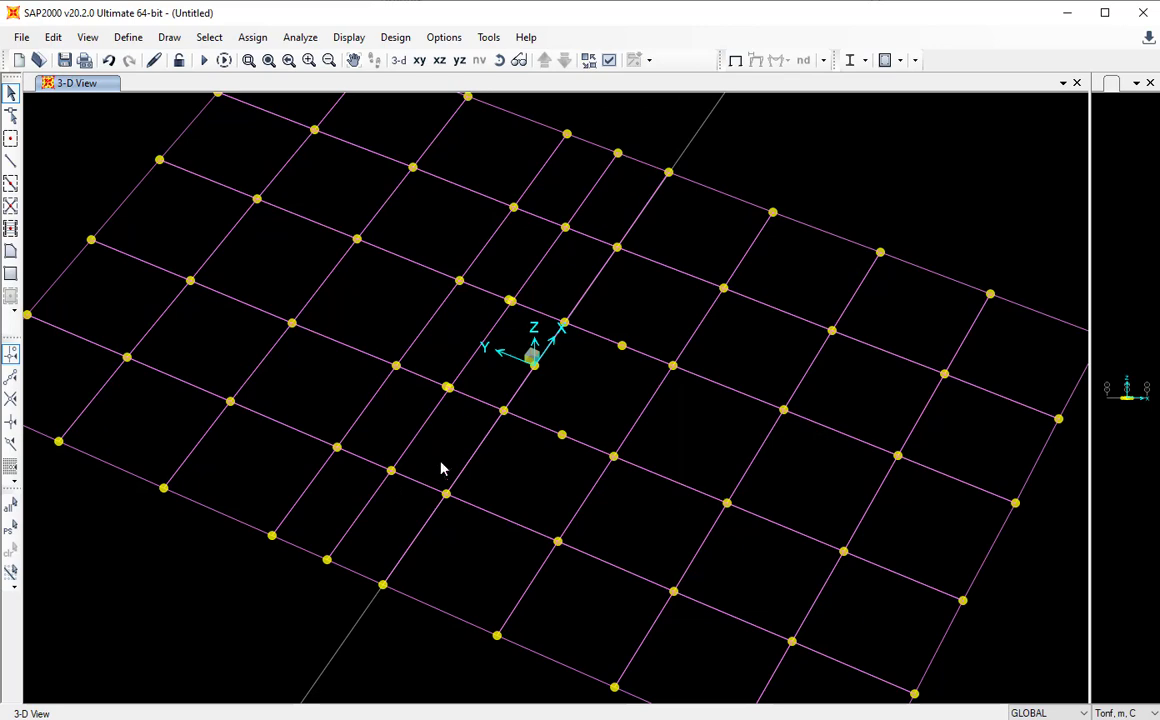
{"action": "scroll", "coordinate": [455, 357], "scroll_direction": "up", "scroll_amount": 4}
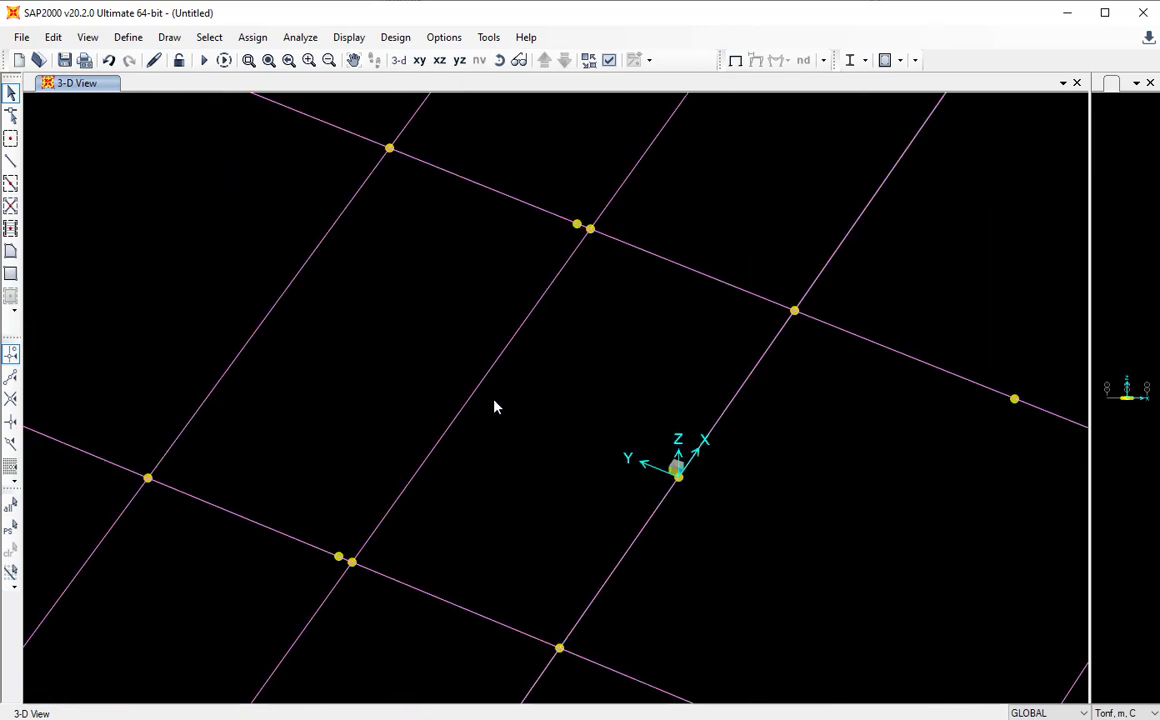
{"action": "scroll", "coordinate": [502, 466], "scroll_direction": "down", "scroll_amount": 2}
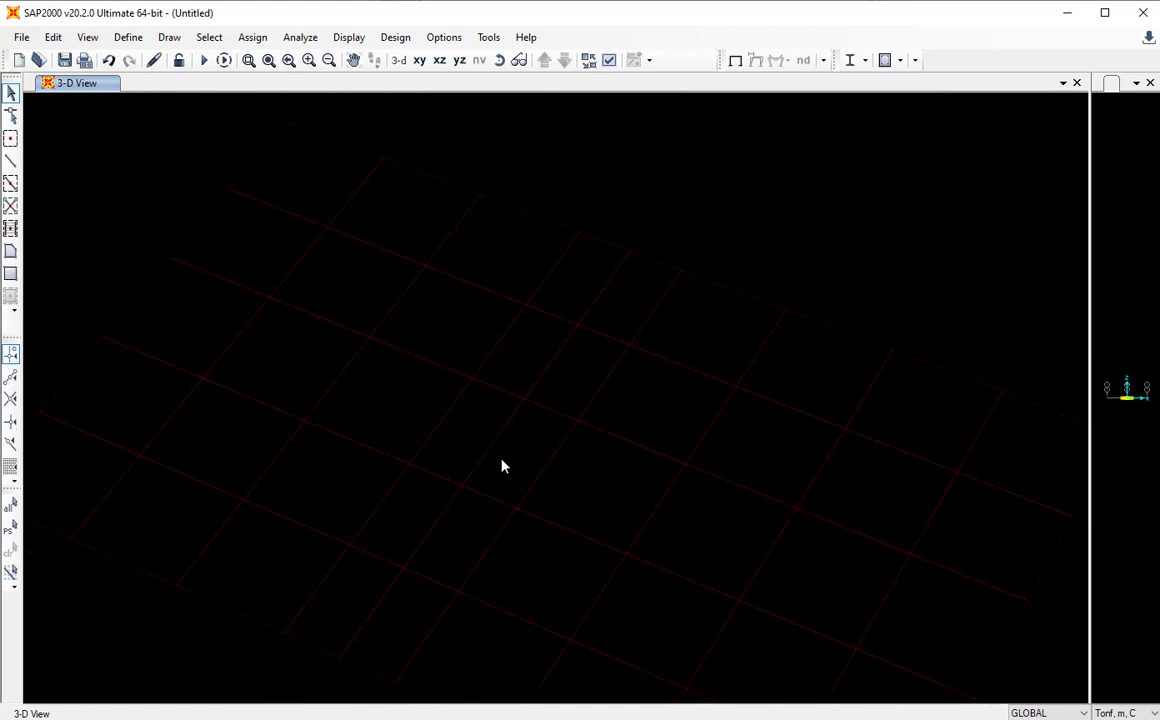
{"action": "middle_click_drag", "start_coordinate": [474, 503], "coordinate": [545, 433]}
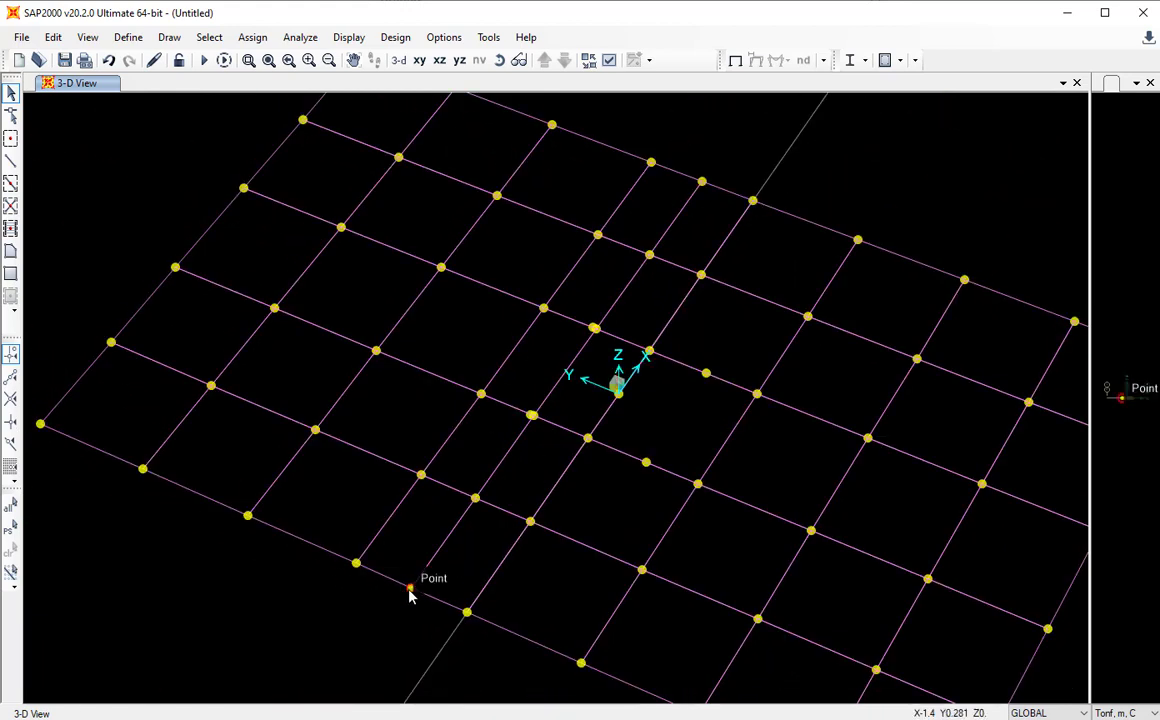
{"action": "left_click", "coordinate": [476, 499]}
{"action": "left_click", "coordinate": [476, 499]}
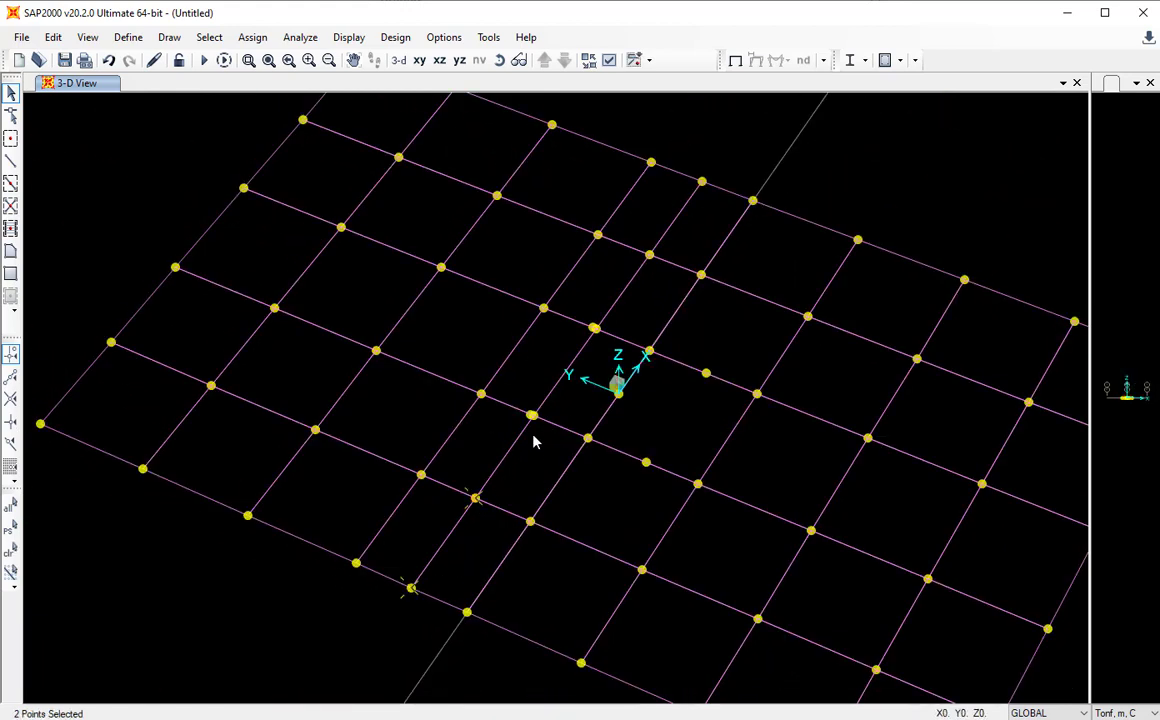
{"action": "left_click", "coordinate": [649, 254]}
{"action": "left_click", "coordinate": [702, 181]}
{"action": "key", "text": "ctrl+q"}
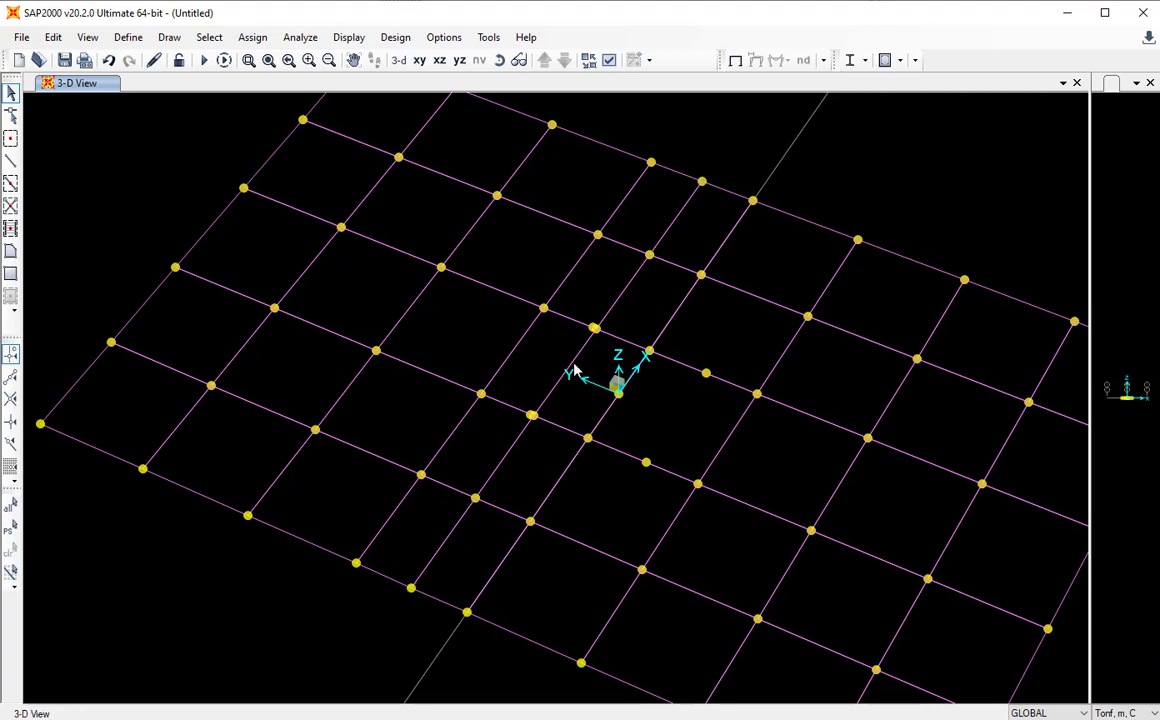
Select the joint row nearest the origin on the positive Y side by picking a joint in the XZ plane and align it to Y-ordinate 0.30 m.
{"action": "middle_click_drag", "start_coordinate": [613, 349], "coordinate": [585, 365]}
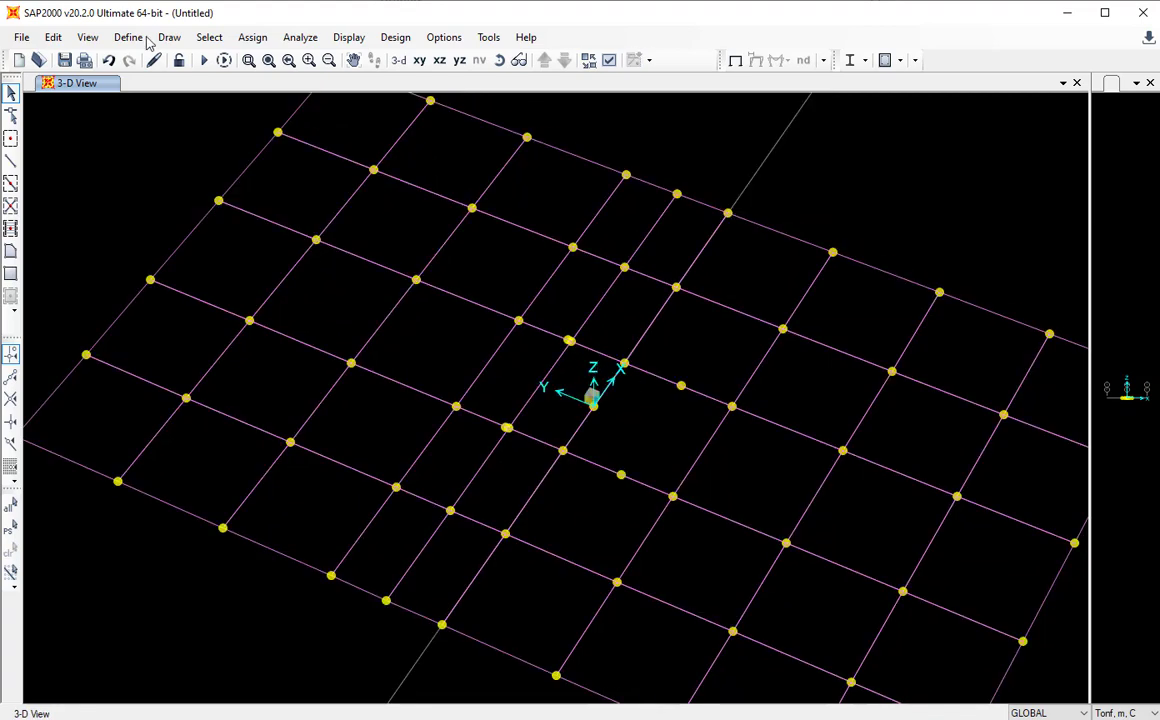
{"action": "left_click", "coordinate": [209, 37]}
{"action": "mouse_move", "coordinate": [240, 59]}
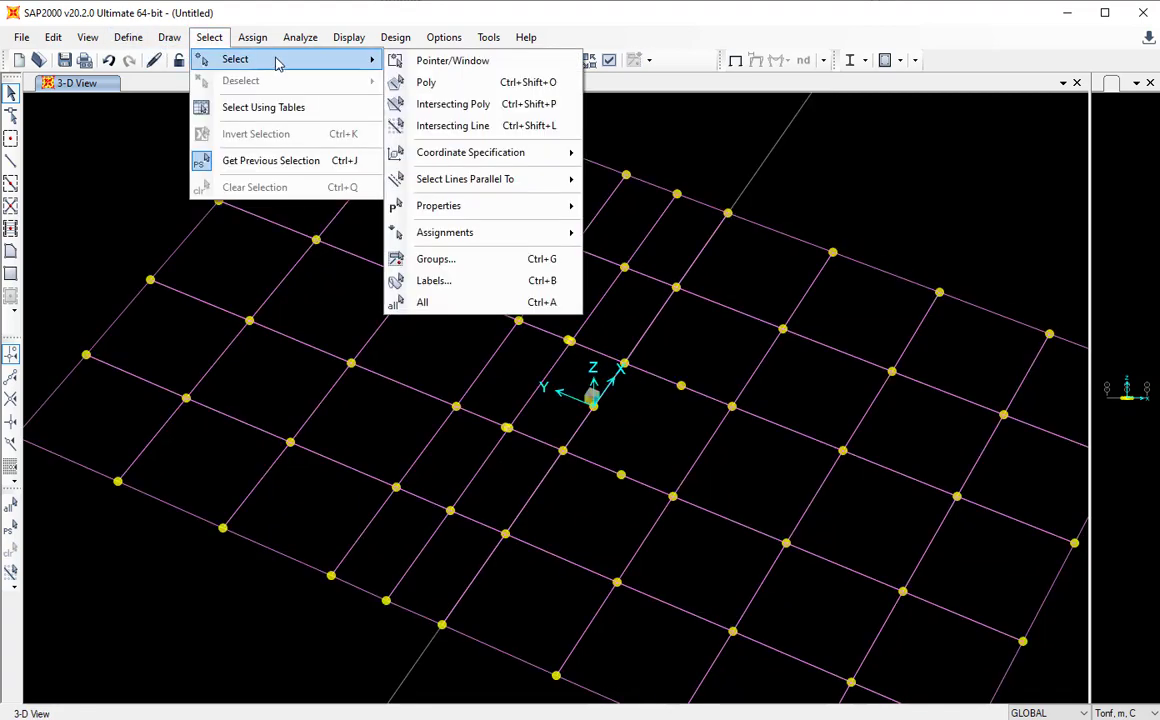
{"action": "mouse_move", "coordinate": [492, 155]}
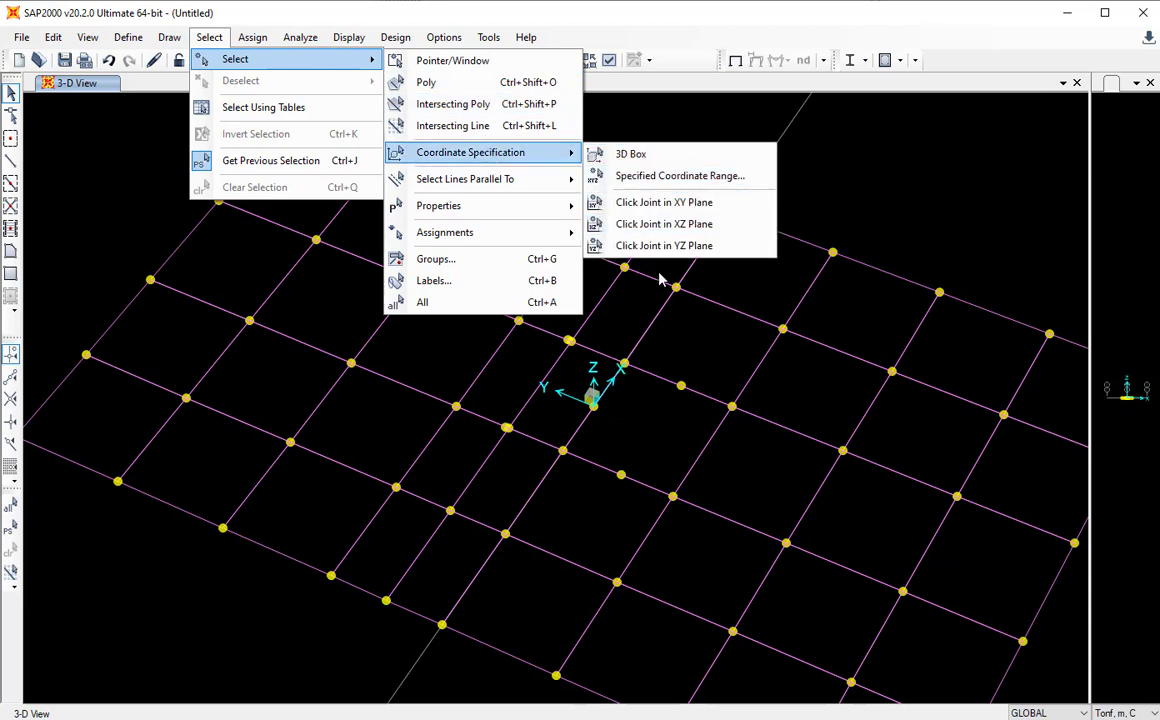
{"action": "left_click", "coordinate": [694, 224]}
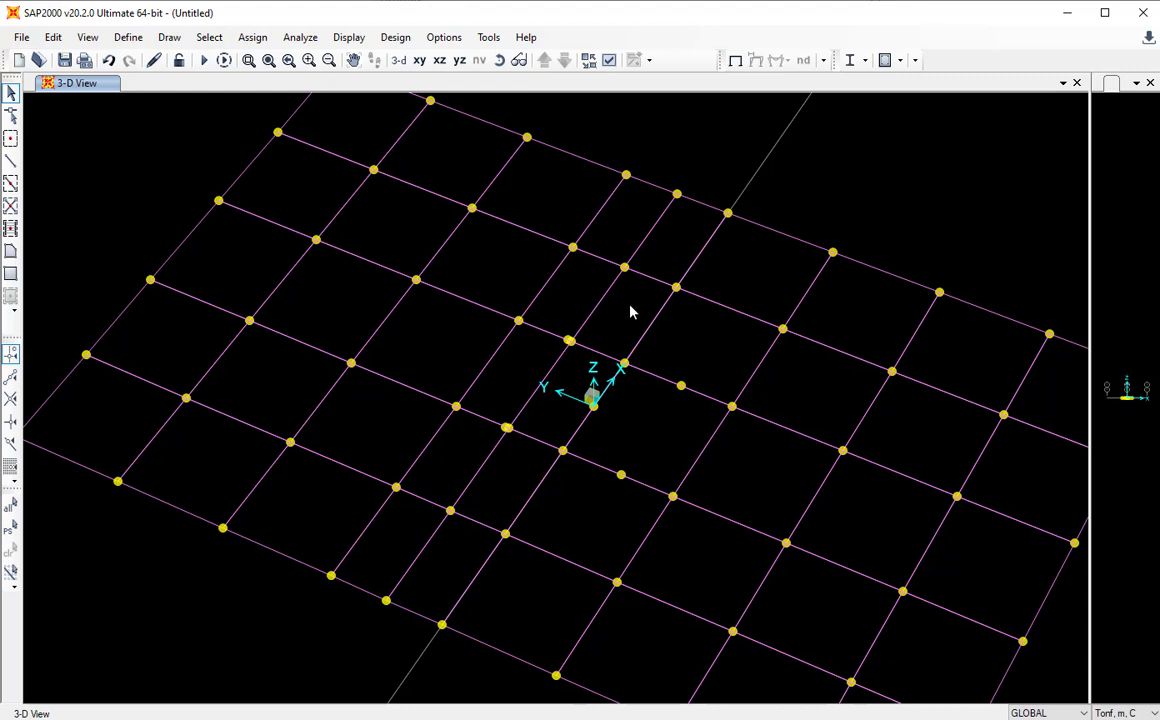
{"action": "left_click", "coordinate": [449, 512]}
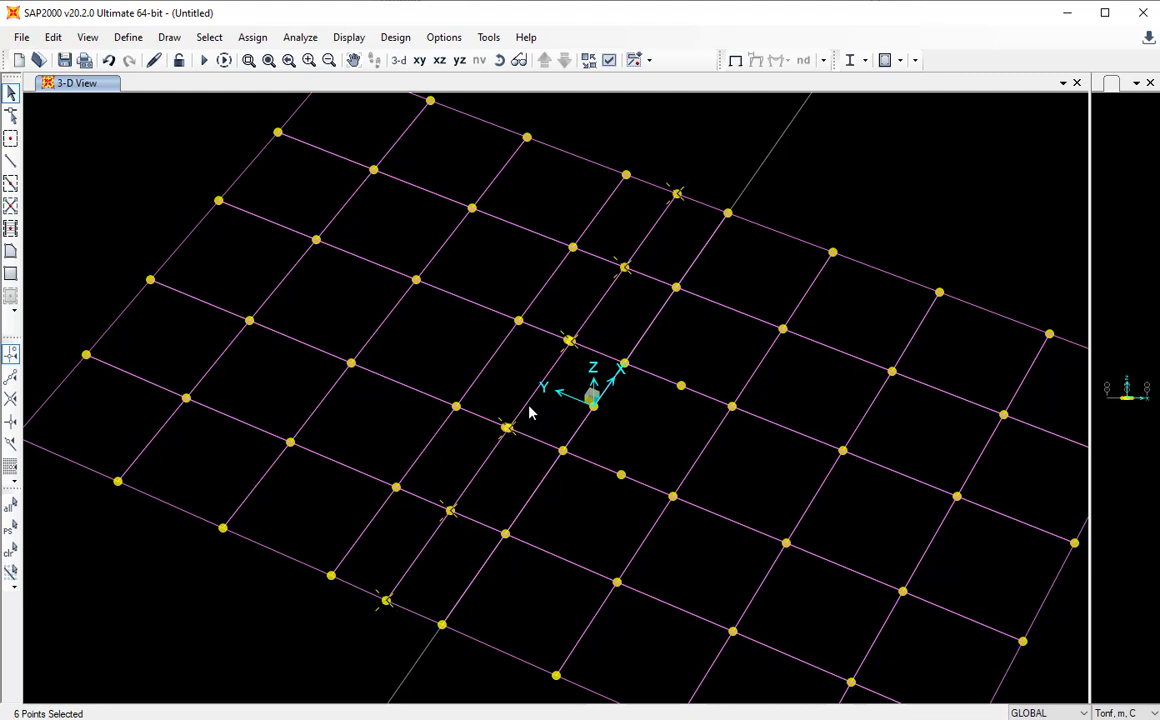
{"action": "scroll", "coordinate": [497, 390], "scroll_direction": "up", "scroll_amount": 2}
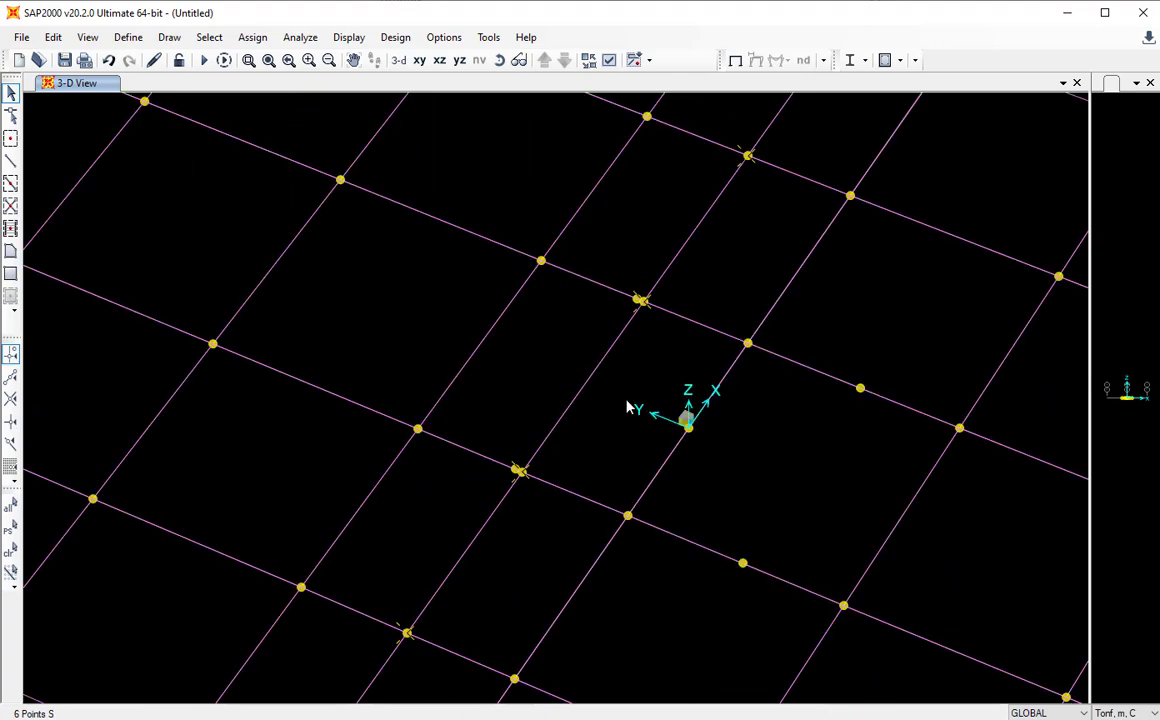
{"action": "left_click", "coordinate": [53, 37]}
{"action": "mouse_move", "coordinate": [160, 320]}
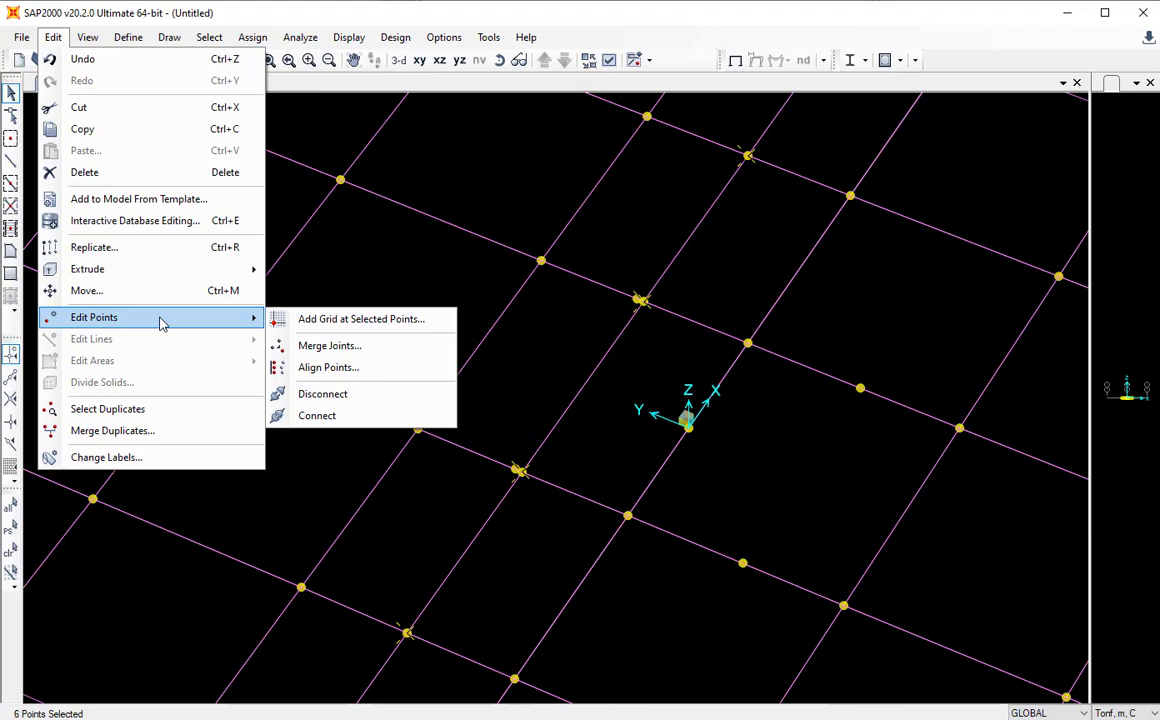
{"action": "left_click", "coordinate": [330, 368]}
{"action": "left_click_drag", "start_coordinate": [532, 277], "coordinate": [266, 158]}
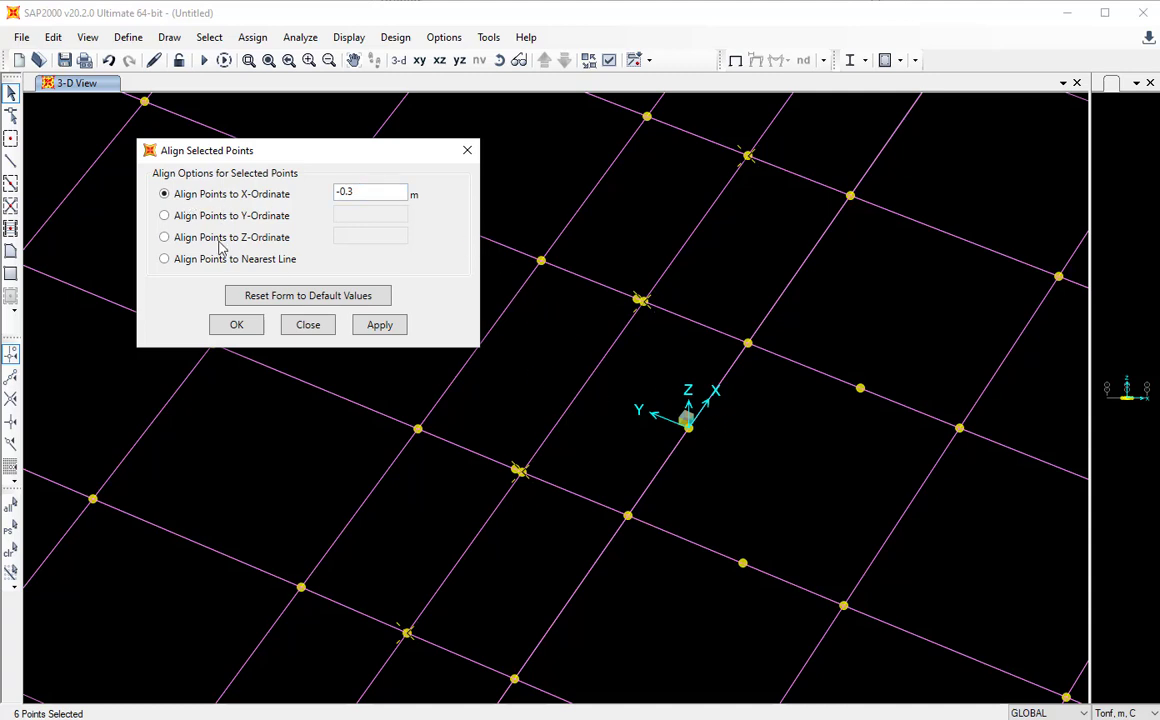
{"action": "left_click", "coordinate": [166, 216]}
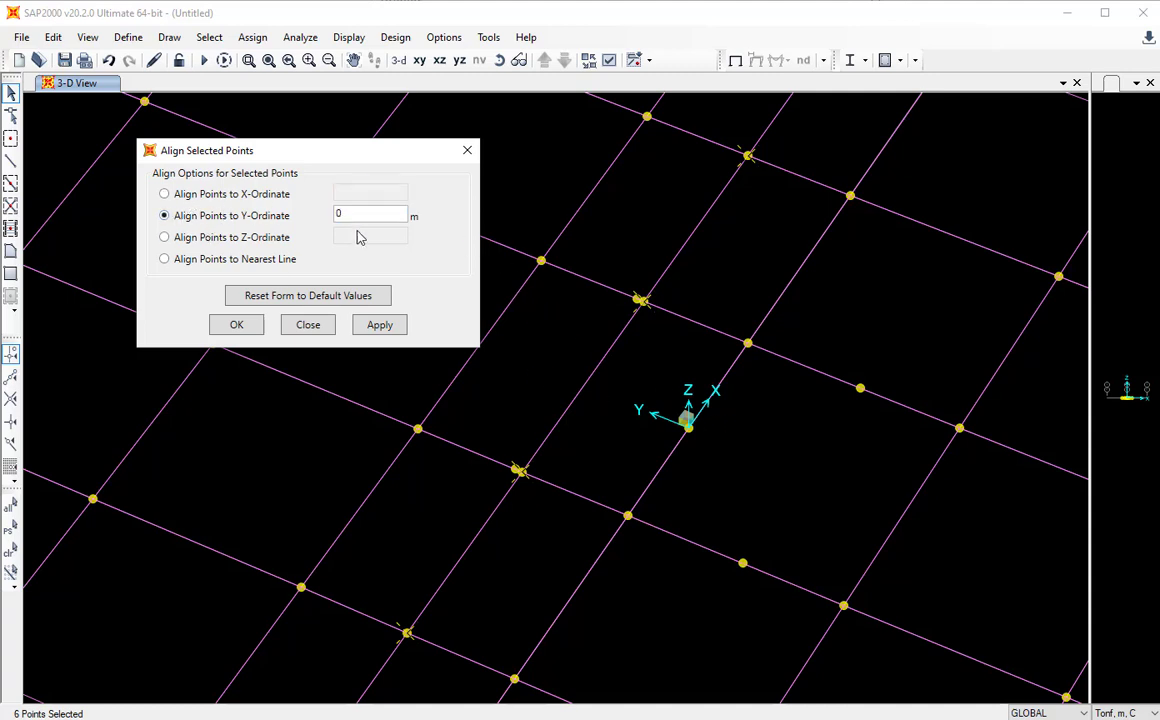
{"action": "left_click", "coordinate": [375, 216]}
{"action": "left_click", "coordinate": [236, 325]}
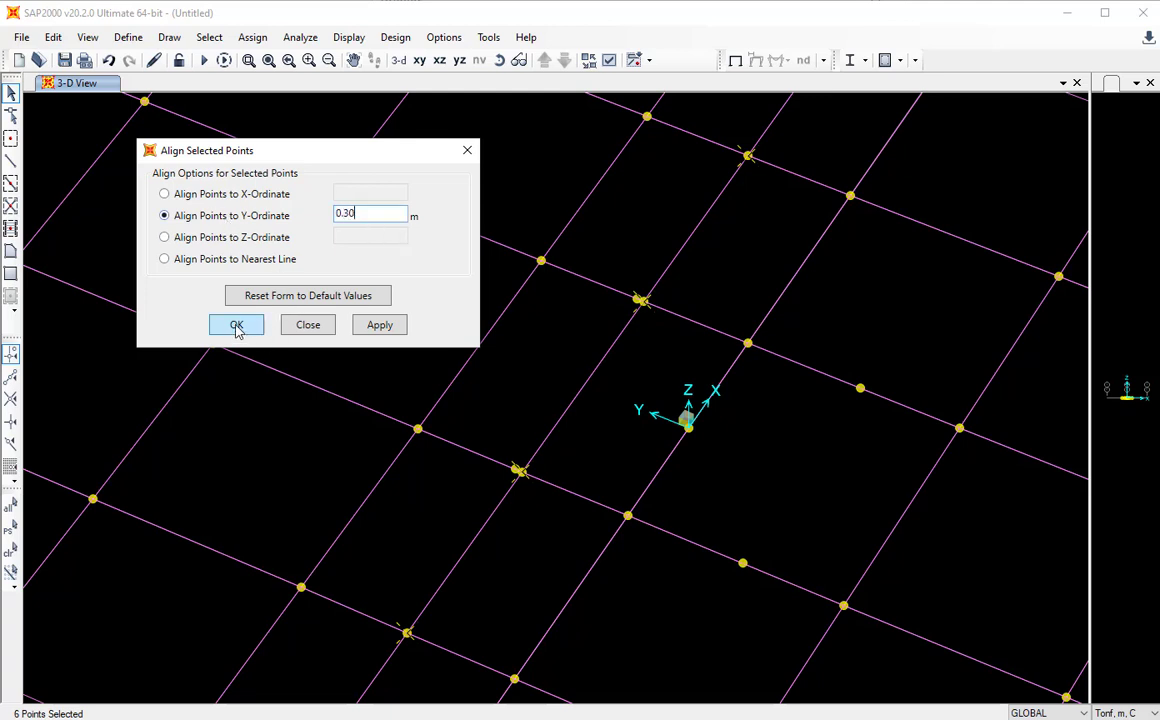
Divide the five areas in the strip on the negative Y side of the origin into 1 object along edge 1-2 and 2 along edge 1-3.
{"action": "scroll", "coordinate": [489, 362], "scroll_direction": "down", "scroll_amount": 2}
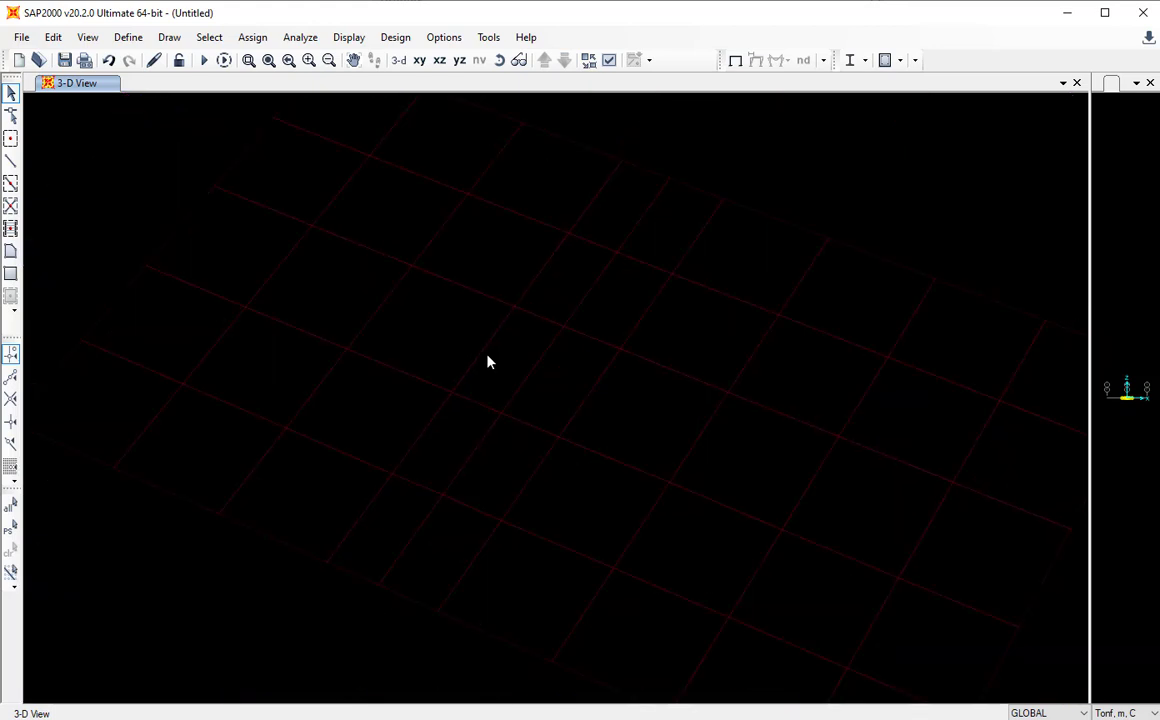
{"action": "left_click", "coordinate": [530, 591]}
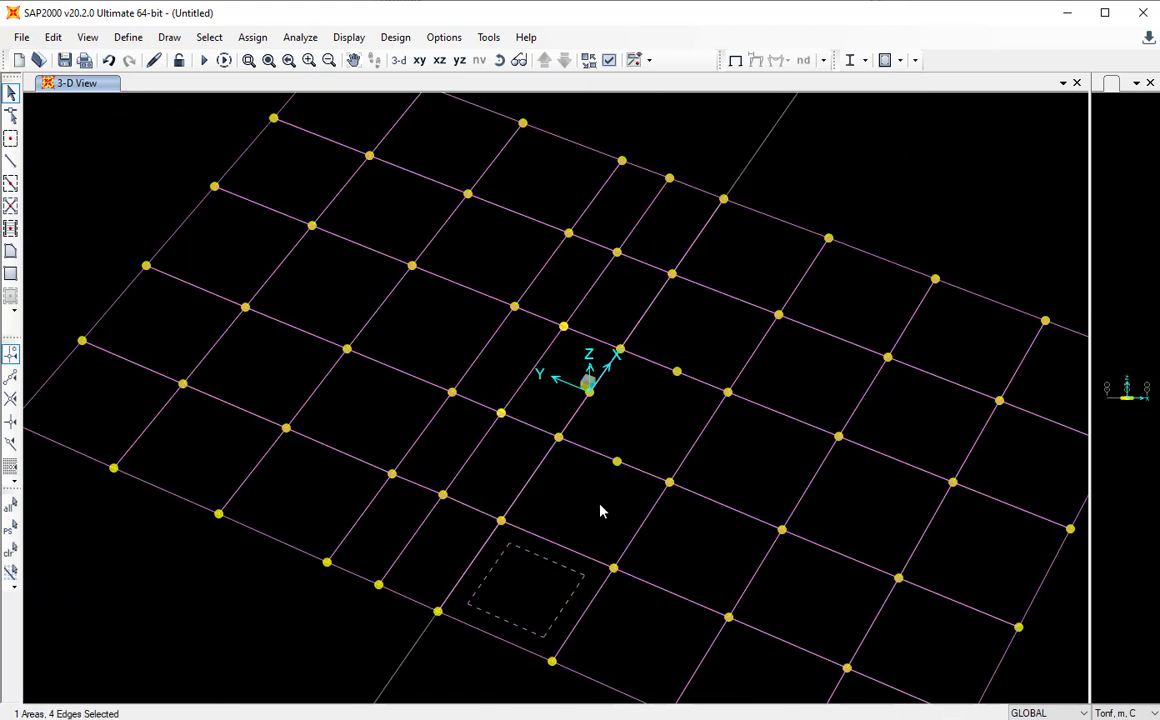
{"action": "left_click", "coordinate": [588, 500]}
{"action": "left_click", "coordinate": [650, 415]}
{"action": "left_click", "coordinate": [705, 330]}
{"action": "left_click", "coordinate": [757, 272]}
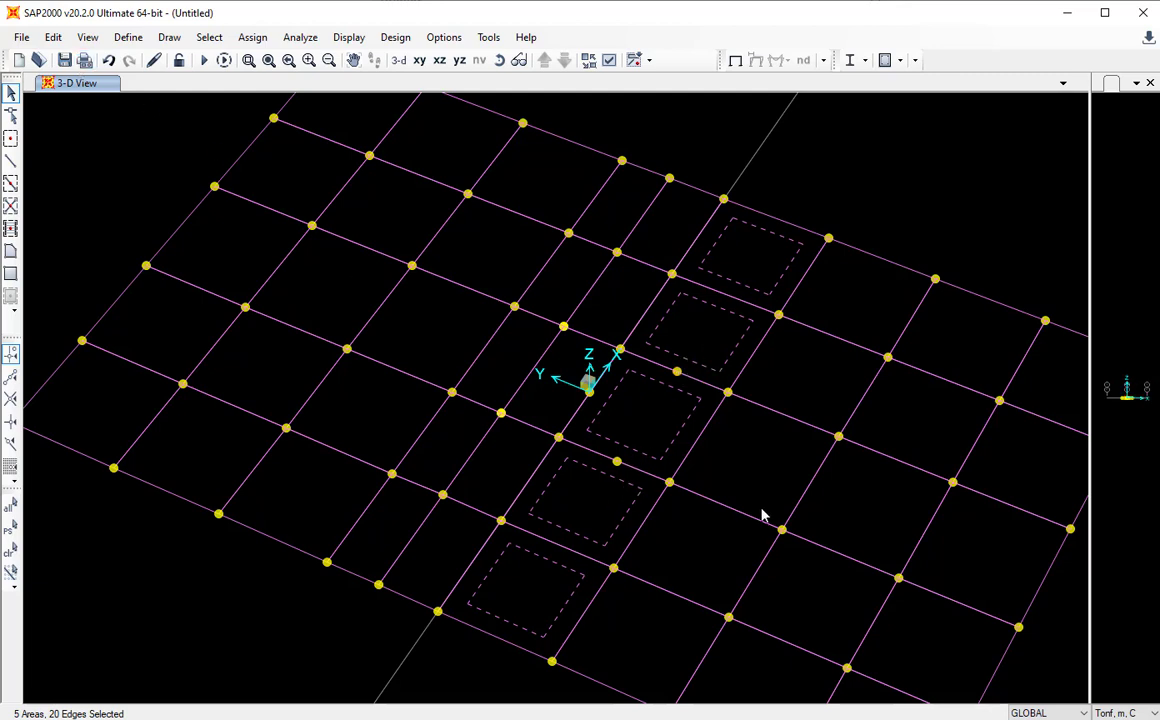
{"action": "left_click", "coordinate": [52, 40]}
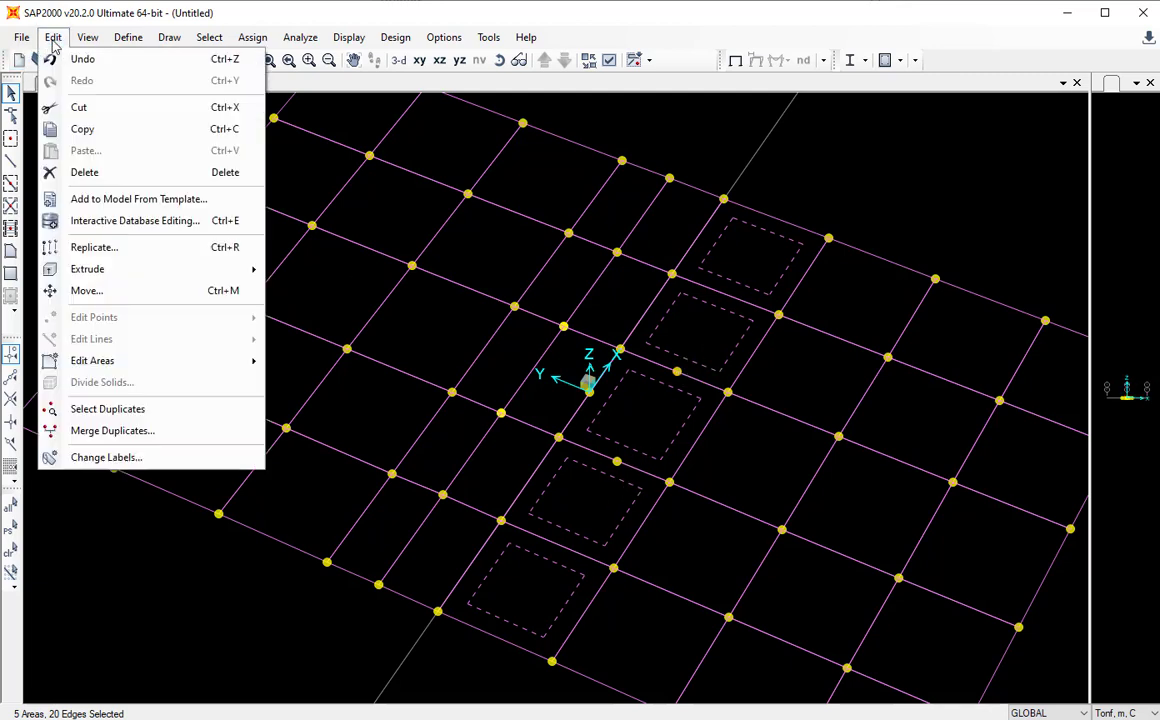
{"action": "mouse_move", "coordinate": [184, 366]}
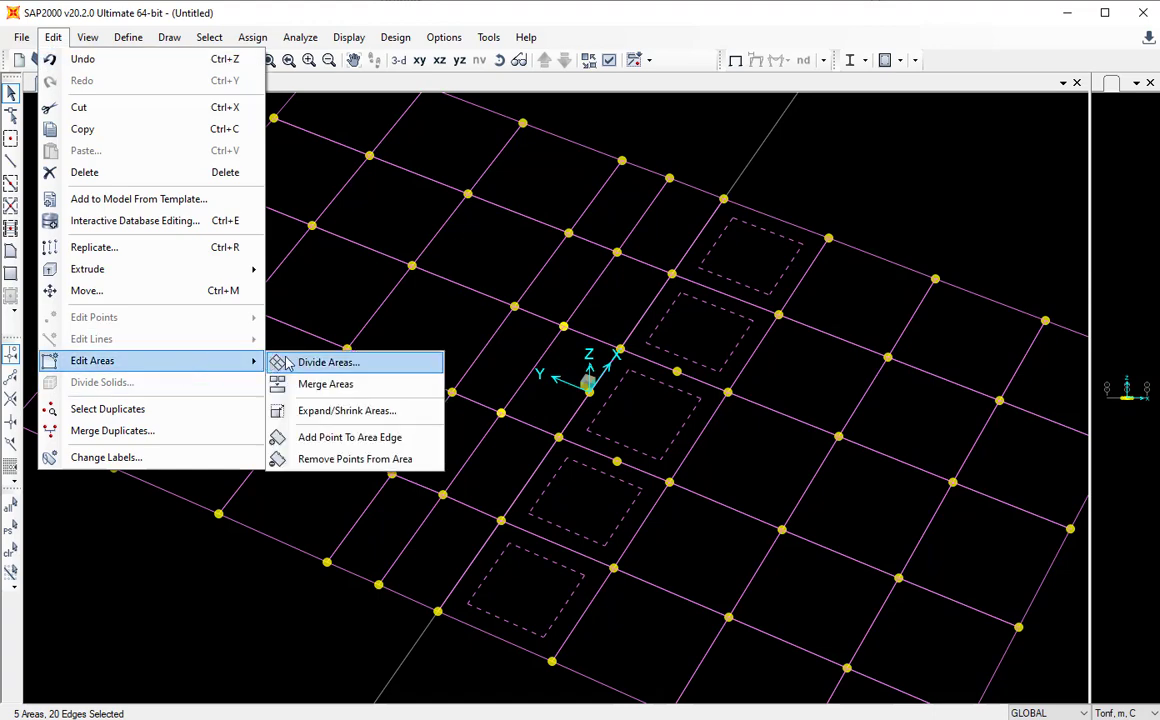
{"action": "left_click", "coordinate": [287, 364]}
{"action": "left_click_drag", "start_coordinate": [578, 90], "coordinate": [940, 40]}
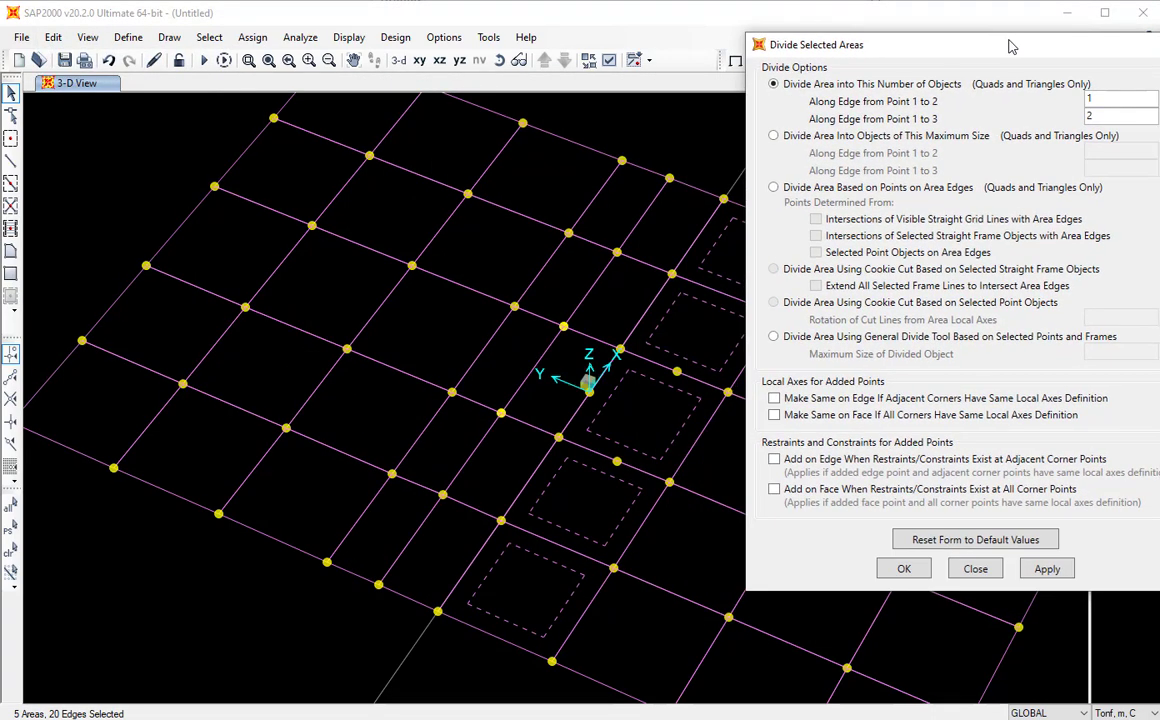
{"action": "left_click", "coordinate": [907, 570]}
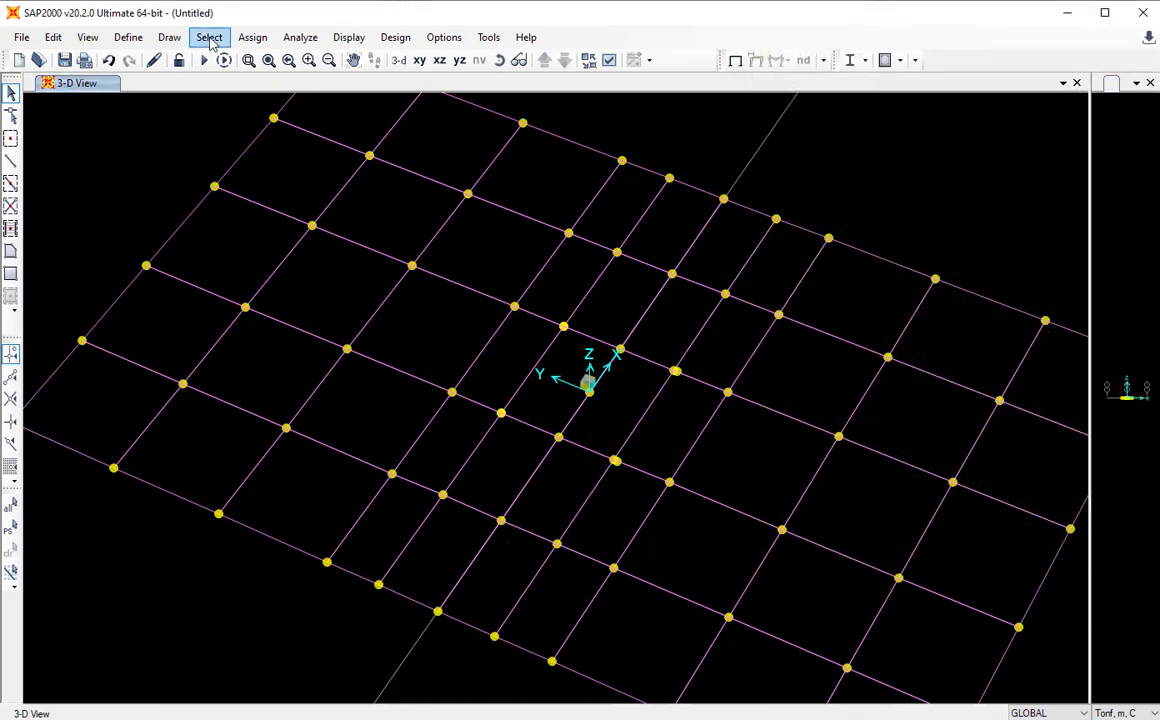
{"action": "left_click", "coordinate": [209, 37]}
{"action": "mouse_move", "coordinate": [285, 60]}
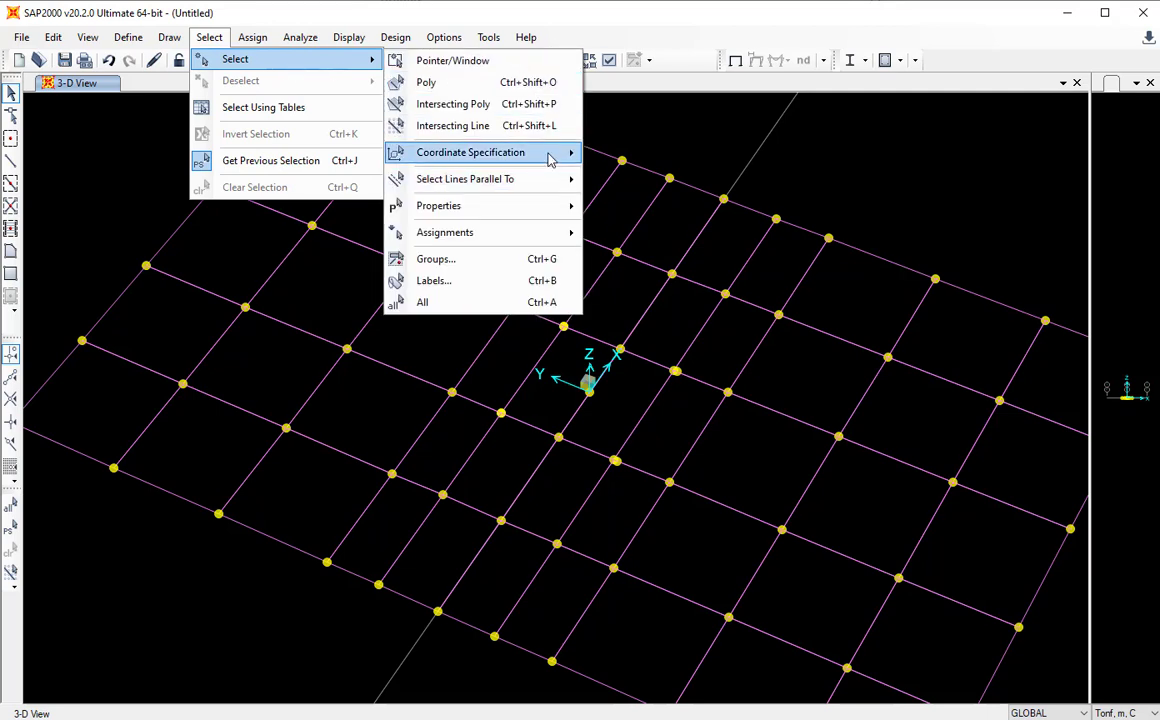
{"action": "mouse_move", "coordinate": [552, 158]}
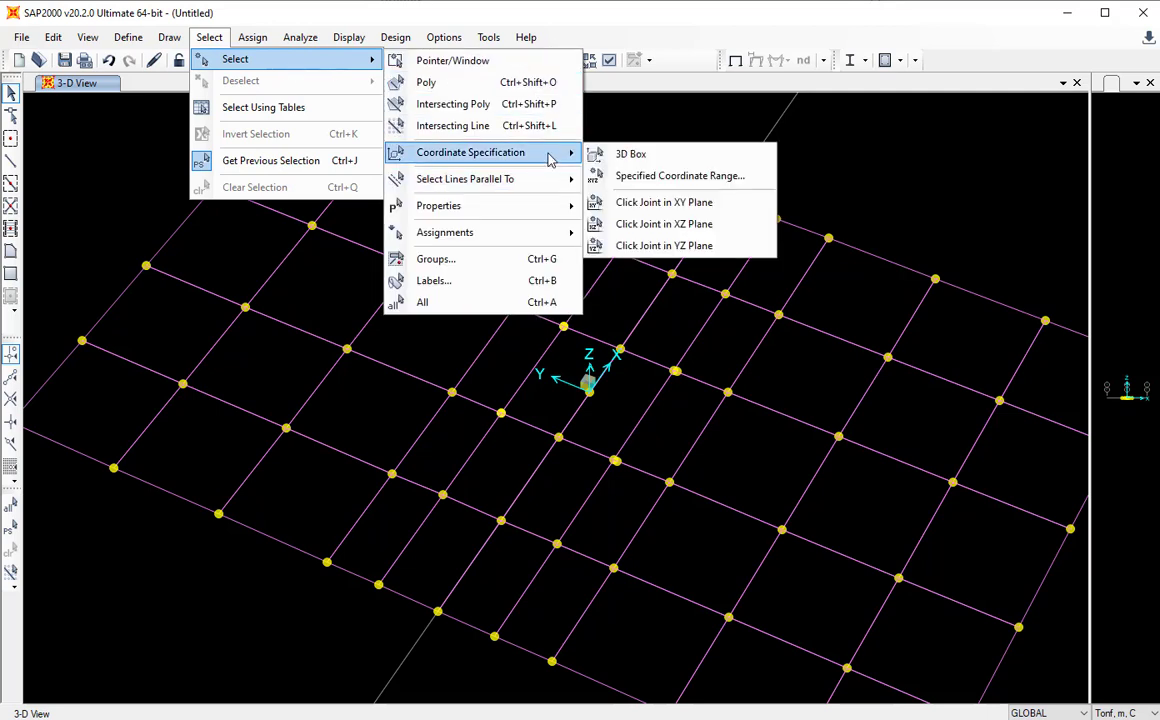
{"action": "left_click", "coordinate": [703, 230]}
{"action": "left_click", "coordinate": [676, 280]}
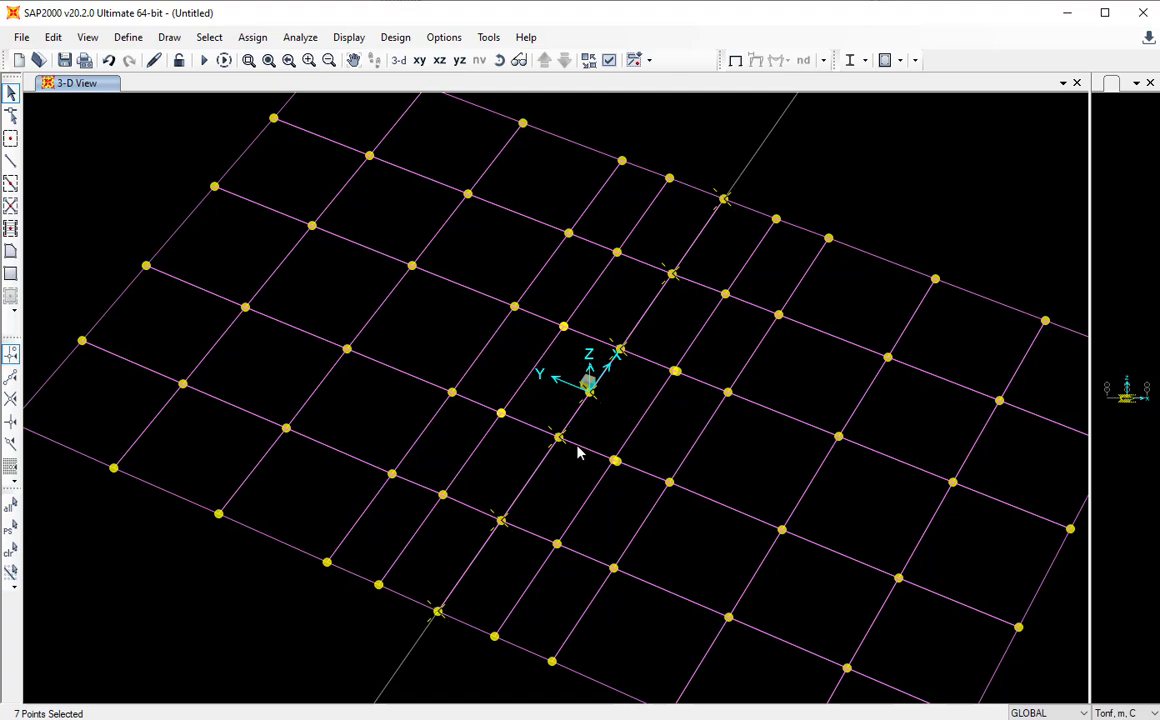
{"action": "scroll", "coordinate": [585, 409], "scroll_direction": "up", "scroll_amount": 2}
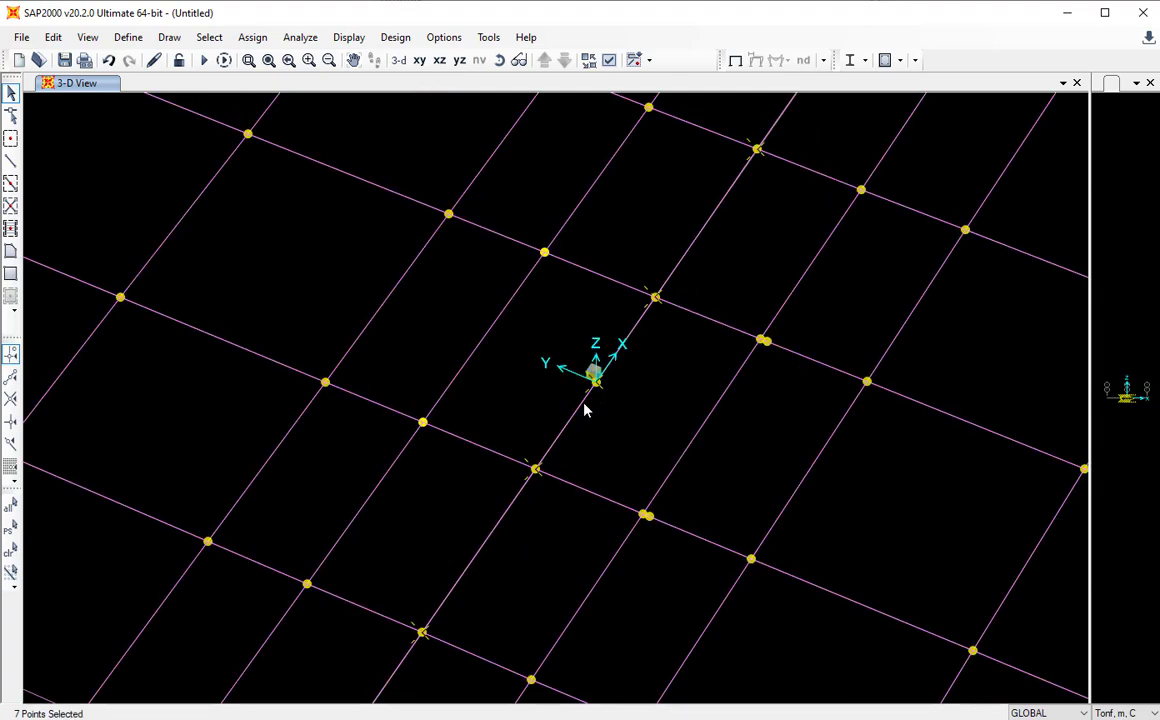
{"action": "scroll", "coordinate": [585, 409], "scroll_direction": "down", "scroll_amount": 2}
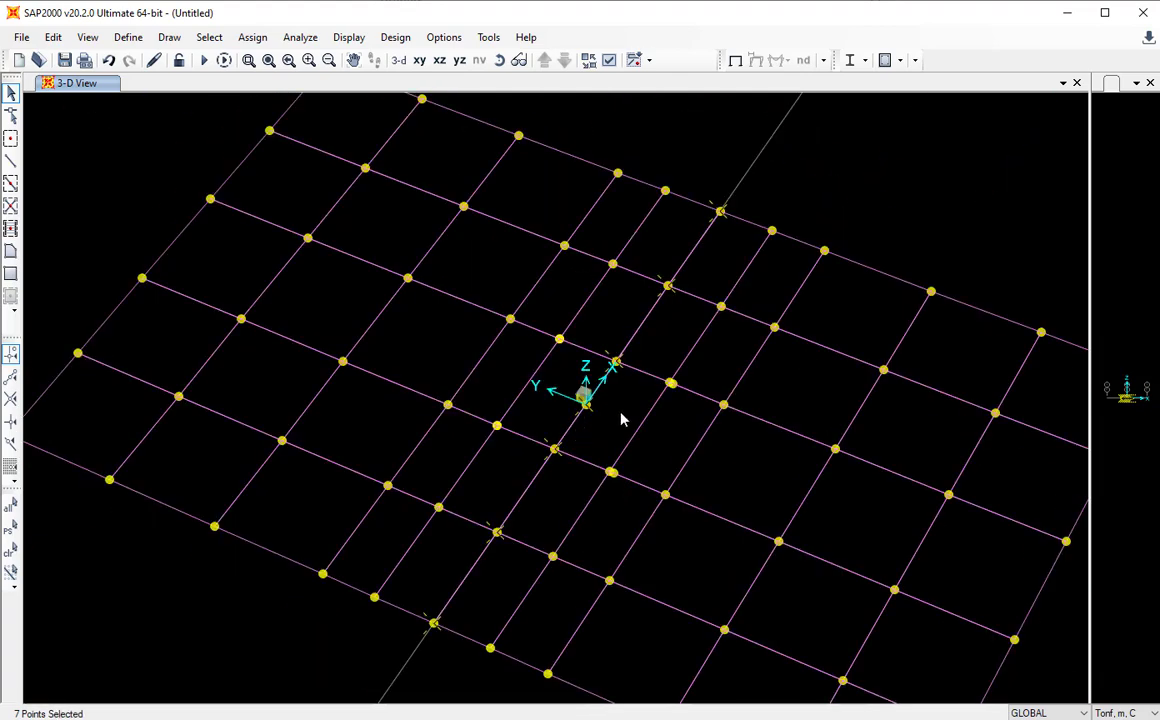
{"action": "key", "text": "ctrl+q"}
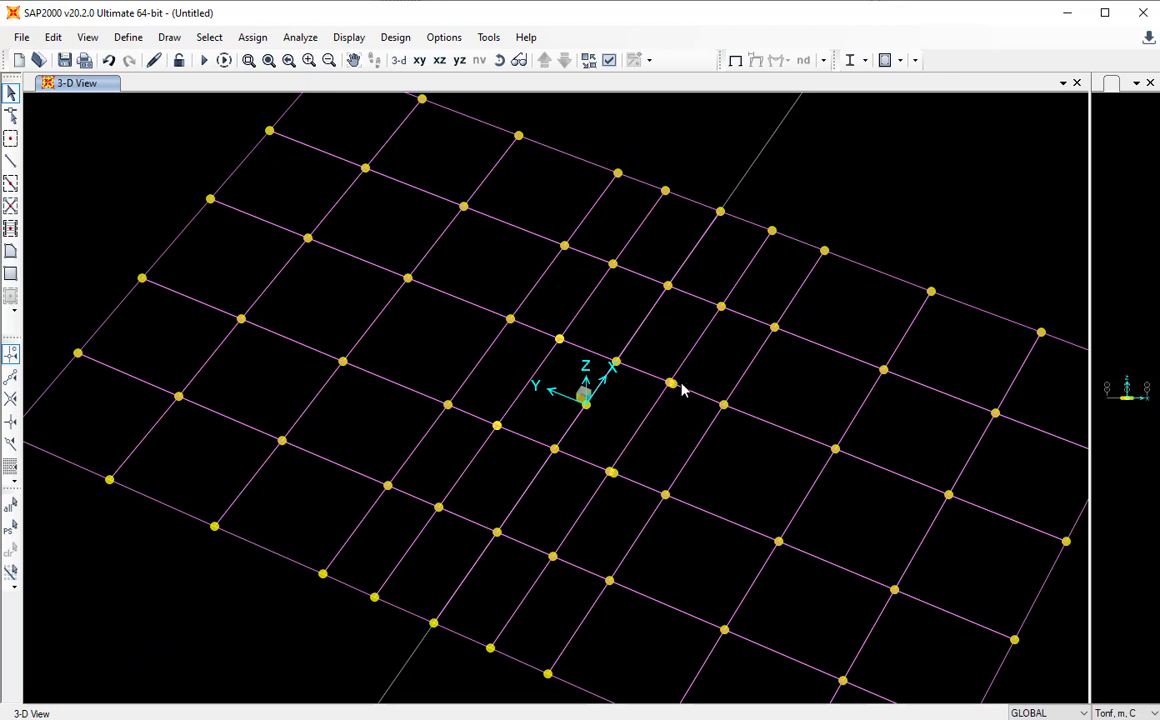
Select the joint row nearest the origin on the negative Y side by picking a joint in the XZ plane and align it to Y-ordinate -0.30 m.
{"action": "left_click", "coordinate": [207, 38]}
{"action": "mouse_move", "coordinate": [298, 60]}
{"action": "mouse_move", "coordinate": [507, 153]}
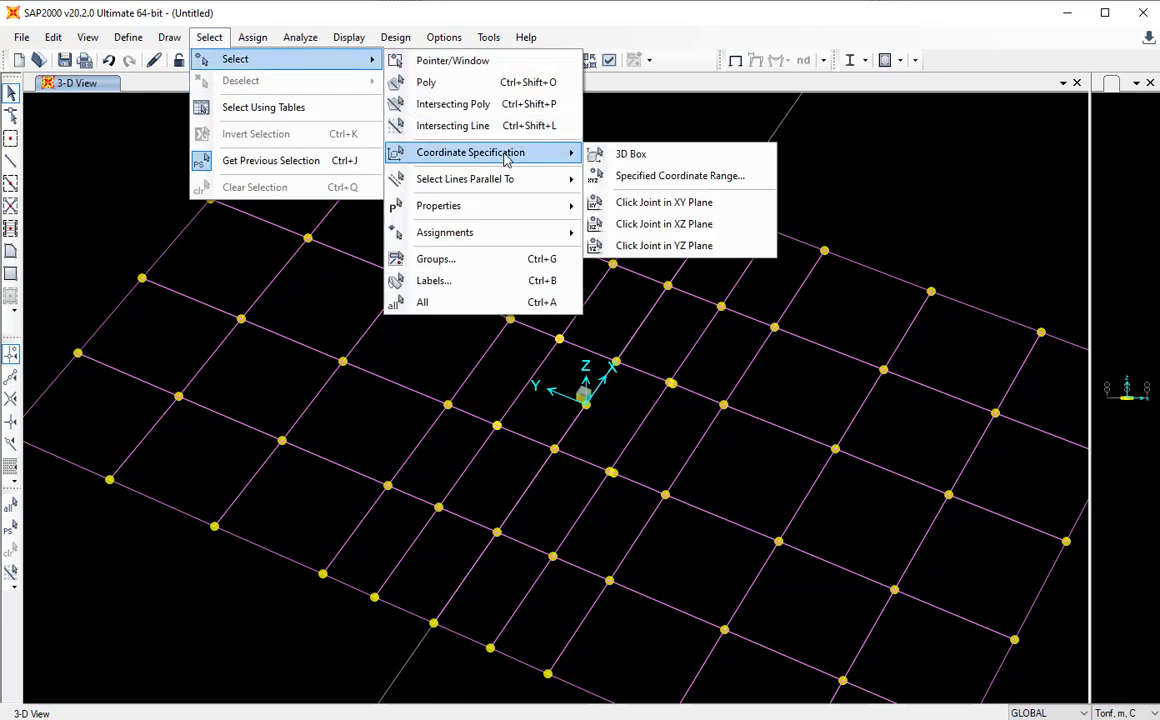
{"action": "left_click", "coordinate": [730, 227]}
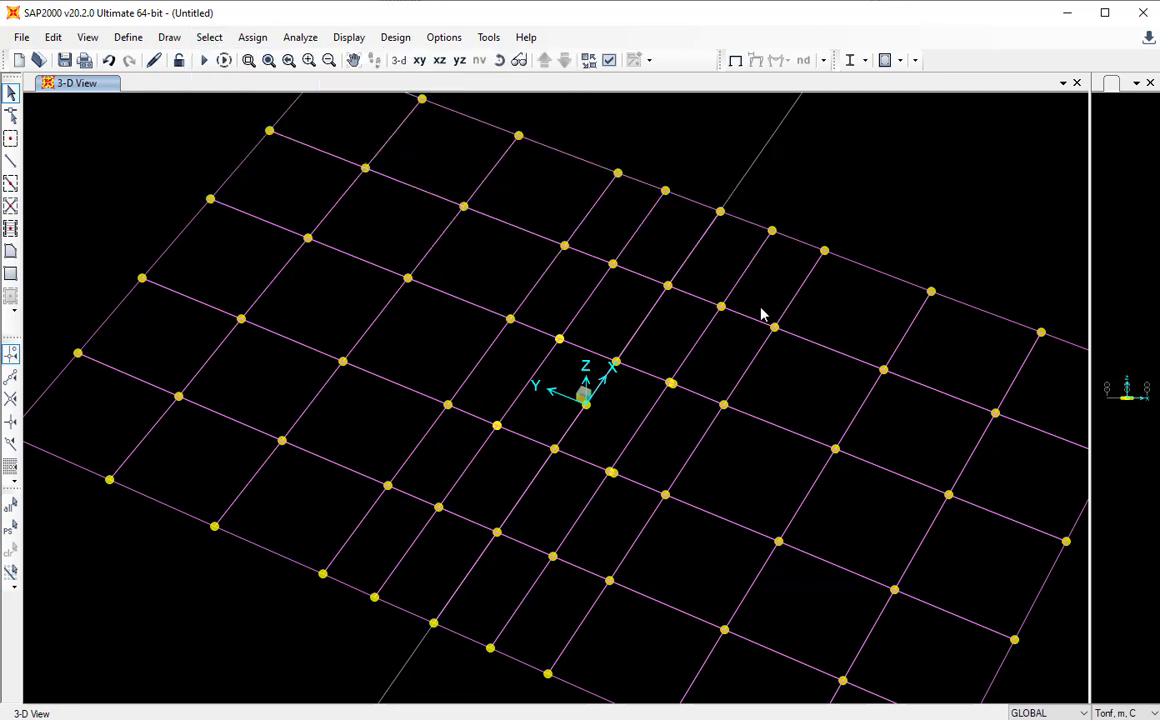
{"action": "left_click", "coordinate": [552, 556]}
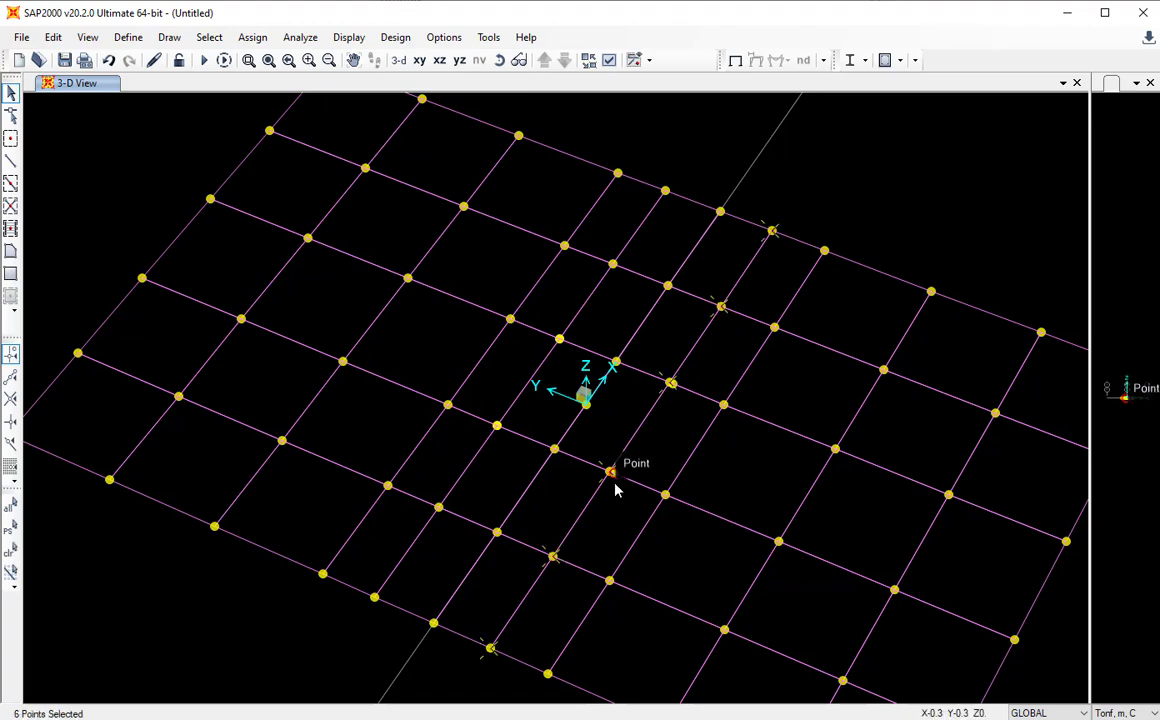
{"action": "scroll", "coordinate": [625, 467], "scroll_direction": "up", "scroll_amount": 5}
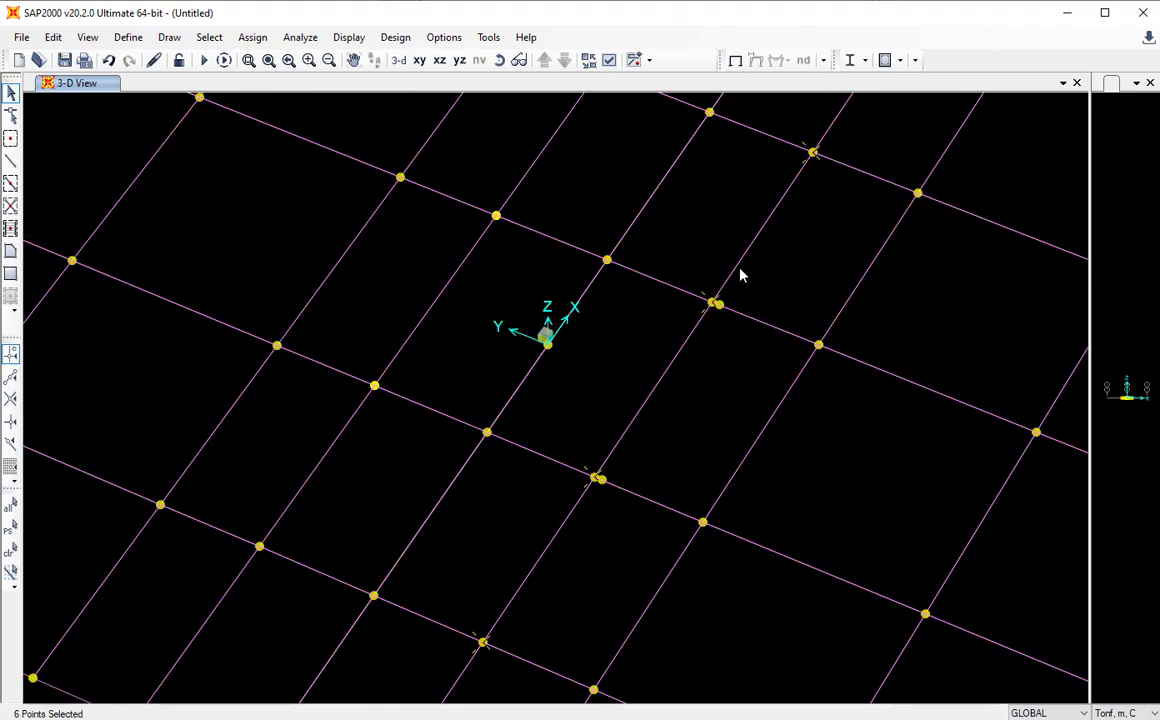
{"action": "left_click", "coordinate": [53, 37]}
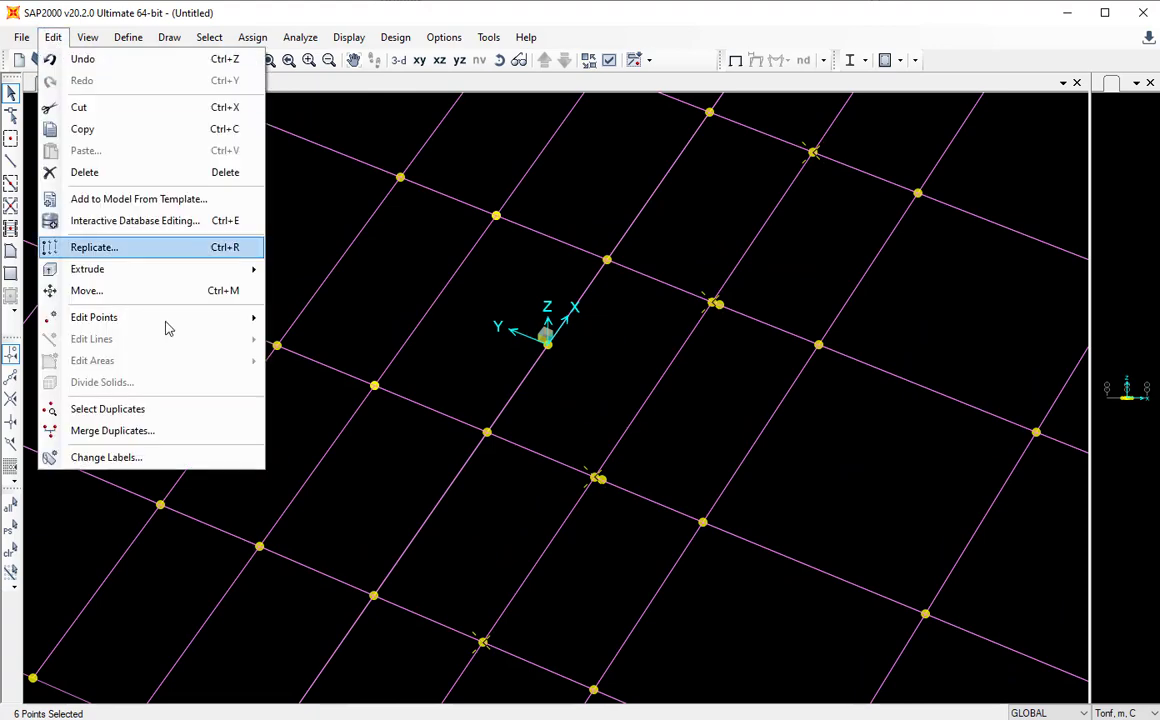
{"action": "mouse_move", "coordinate": [221, 318]}
{"action": "left_click", "coordinate": [357, 365]}
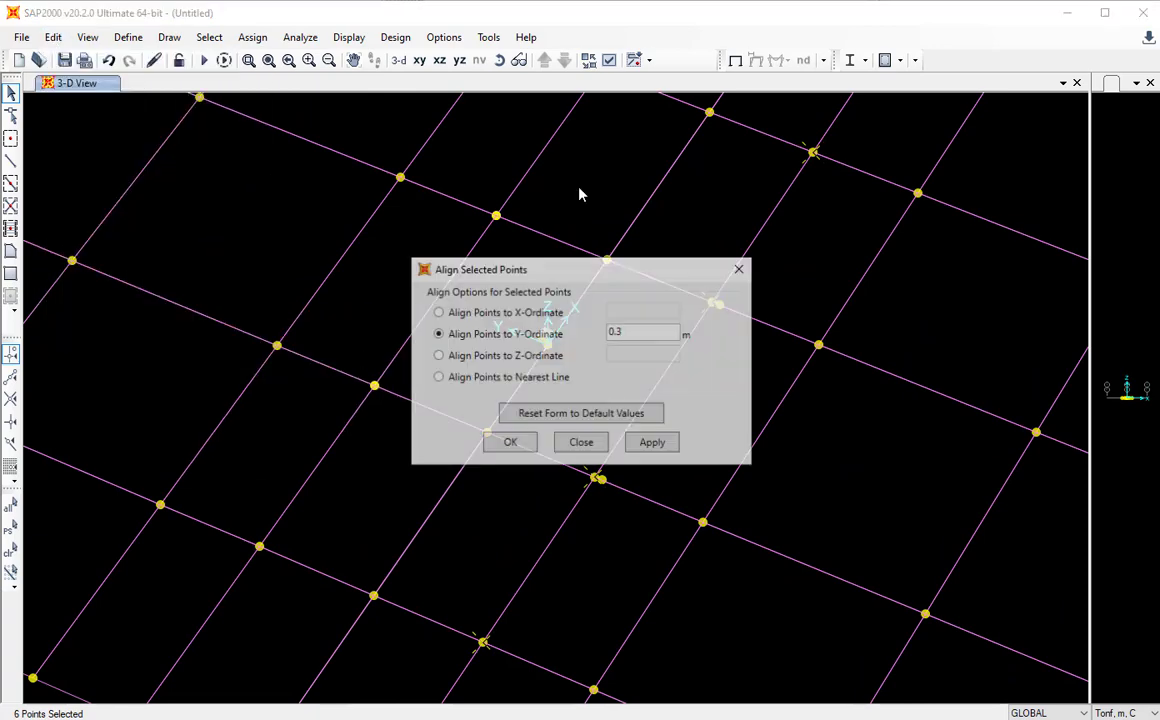
{"action": "left_click_drag", "start_coordinate": [565, 276], "coordinate": [249, 196]}
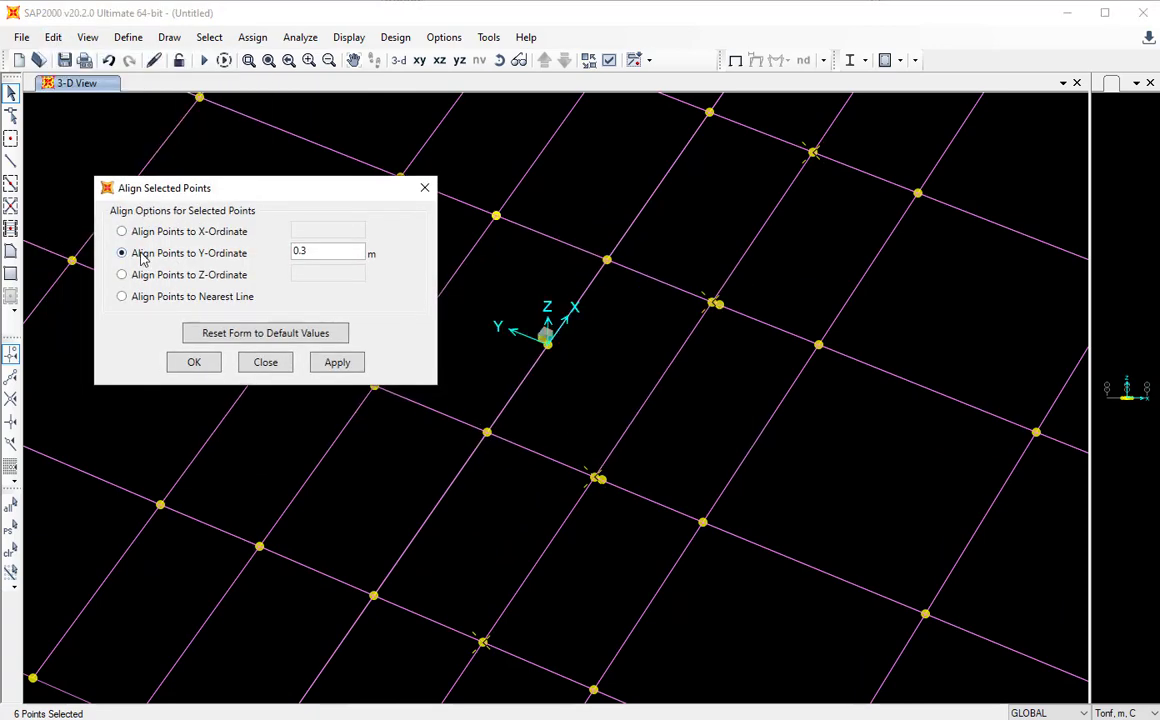
{"action": "double_click", "coordinate": [325, 250]}
{"action": "type", "text": "1"}
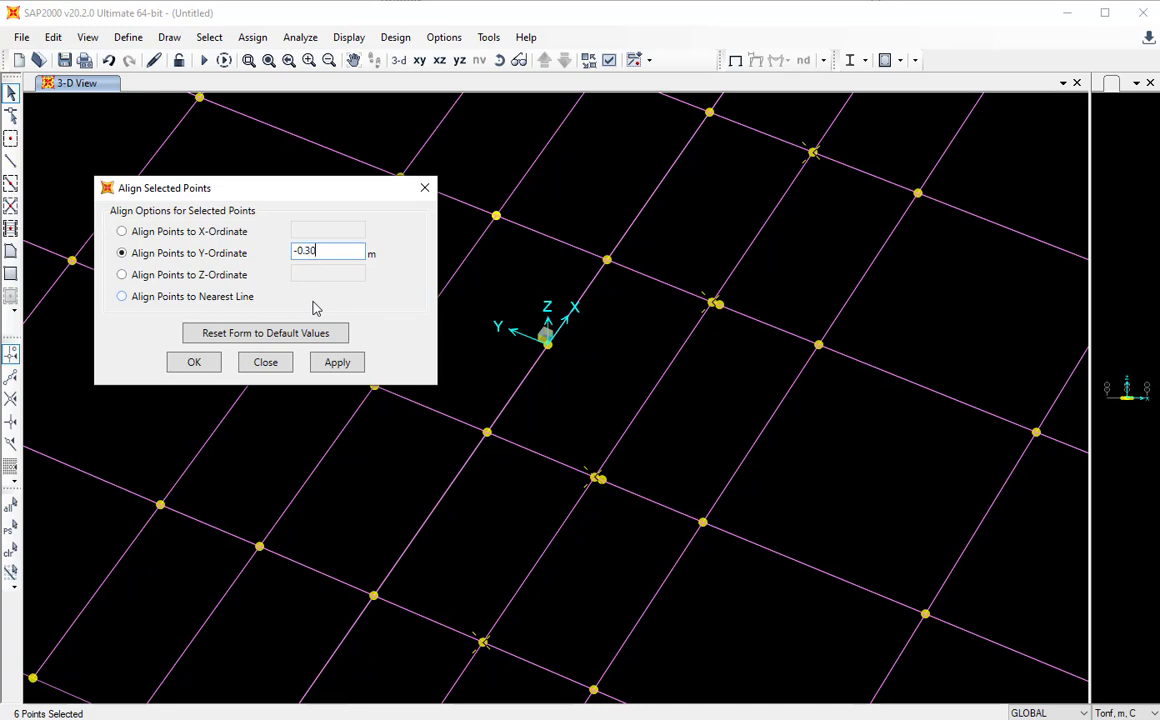
{"action": "left_click", "coordinate": [194, 362]}
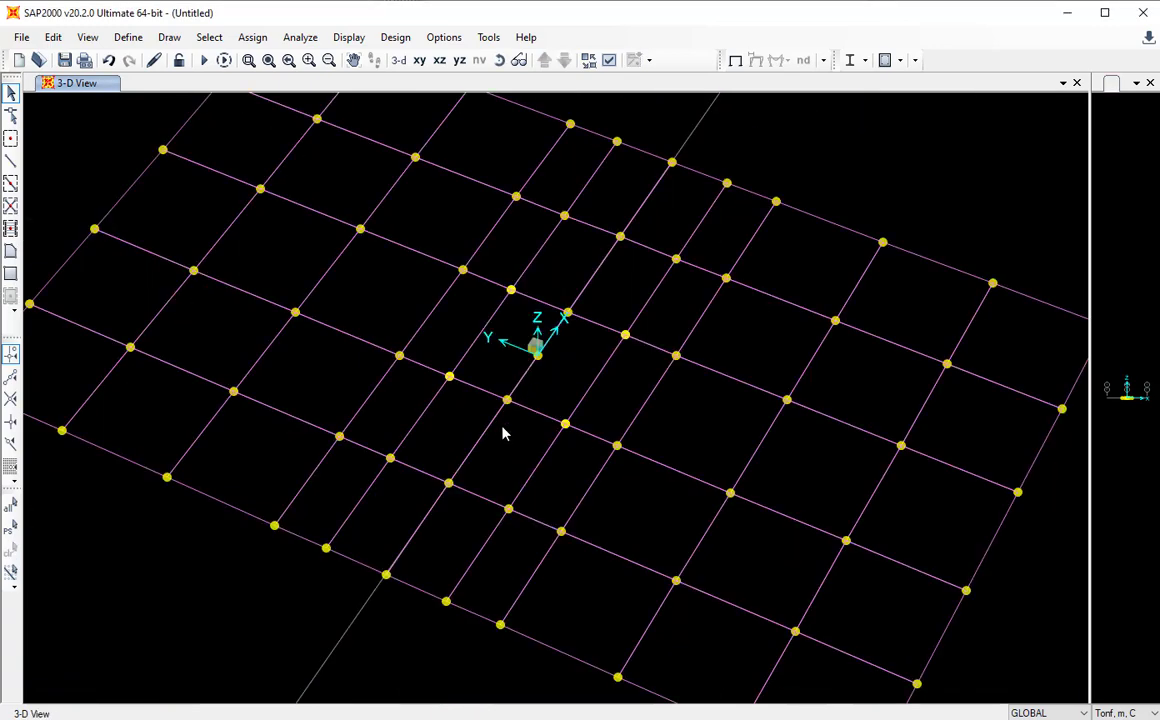
Select the overlapping joints at the four inner corners 0.3 m around the origin and merge them with a tolerance of 0.025 m.
{"action": "left_click", "coordinate": [511, 290]}
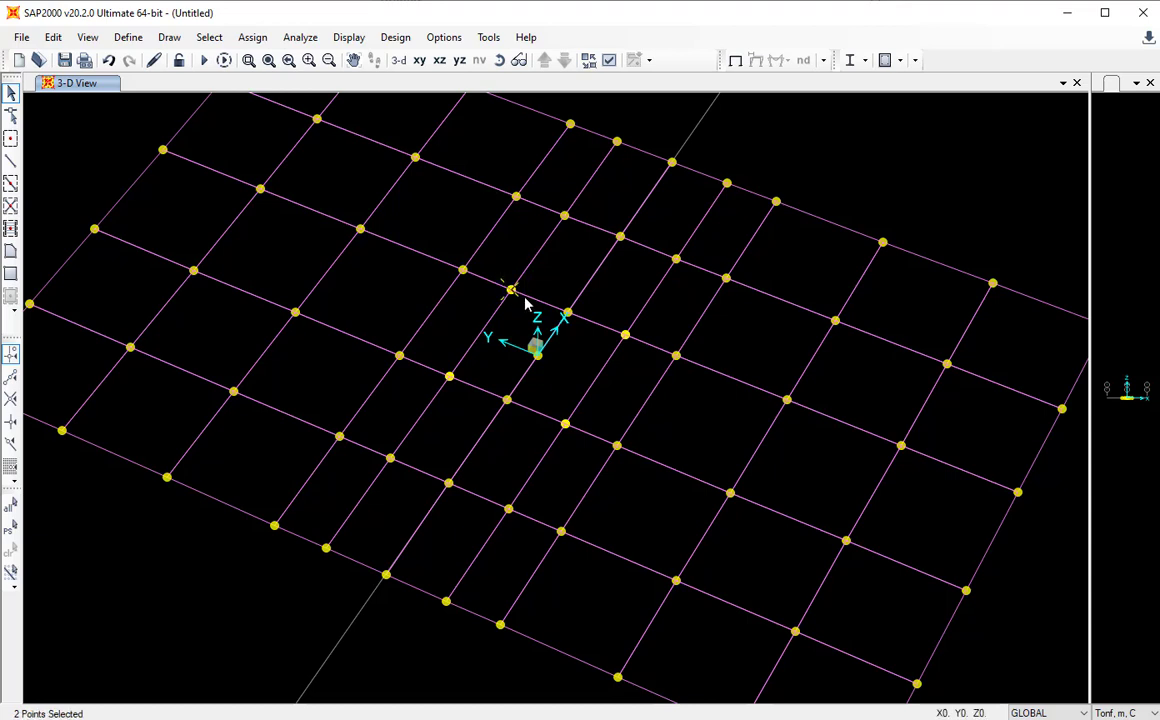
{"action": "left_click", "coordinate": [449, 376]}
{"action": "left_click", "coordinate": [566, 424]}
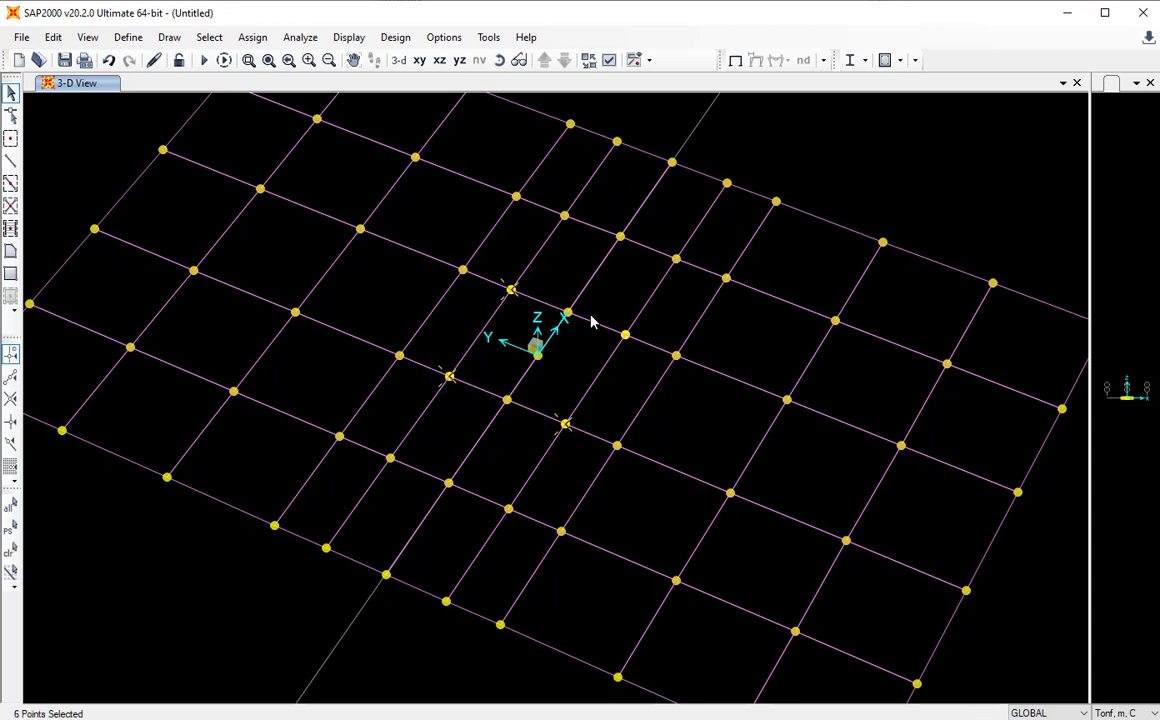
{"action": "left_click", "coordinate": [625, 334]}
{"action": "scroll", "coordinate": [340, 280], "scroll_direction": "down", "scroll_amount": 3}
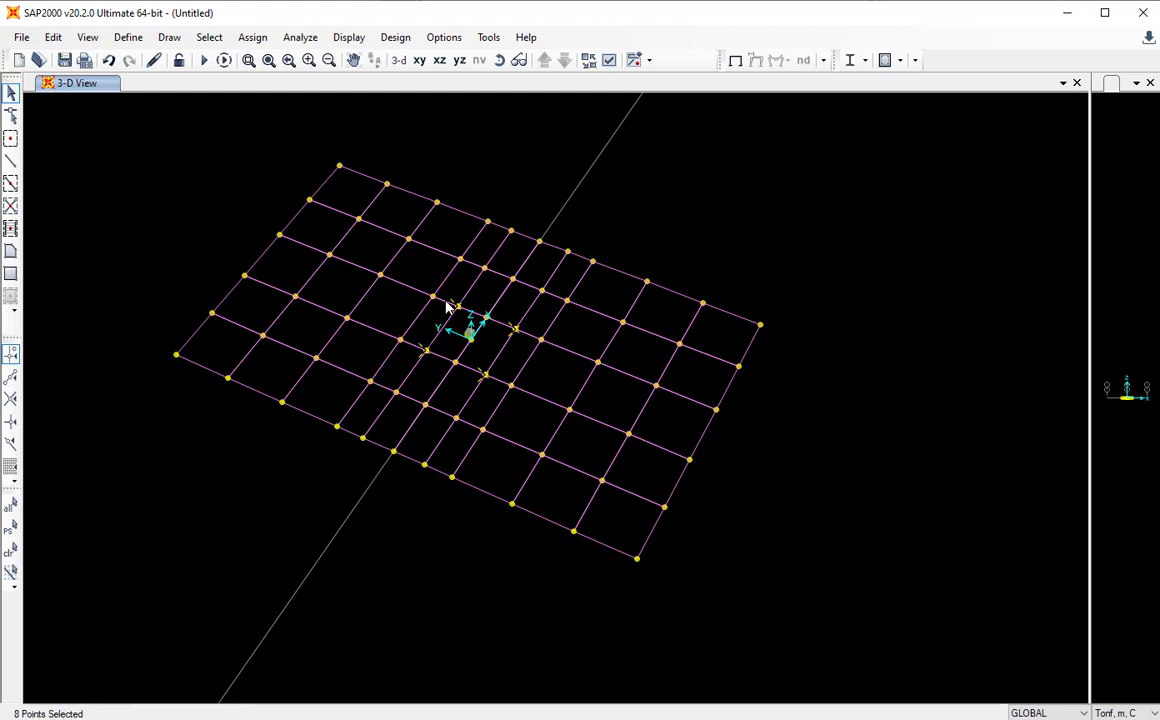
{"action": "scroll", "coordinate": [381, 274], "scroll_direction": "up", "scroll_amount": 2}
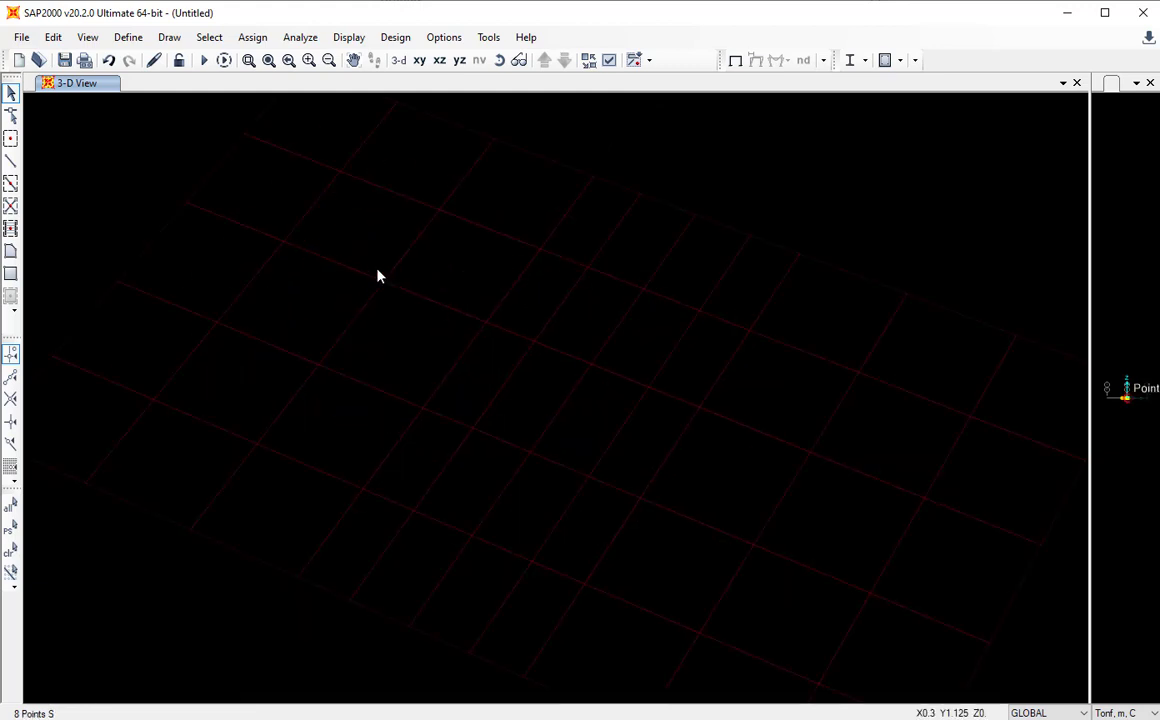
{"action": "middle_click_drag", "start_coordinate": [385, 318], "coordinate": [458, 357]}
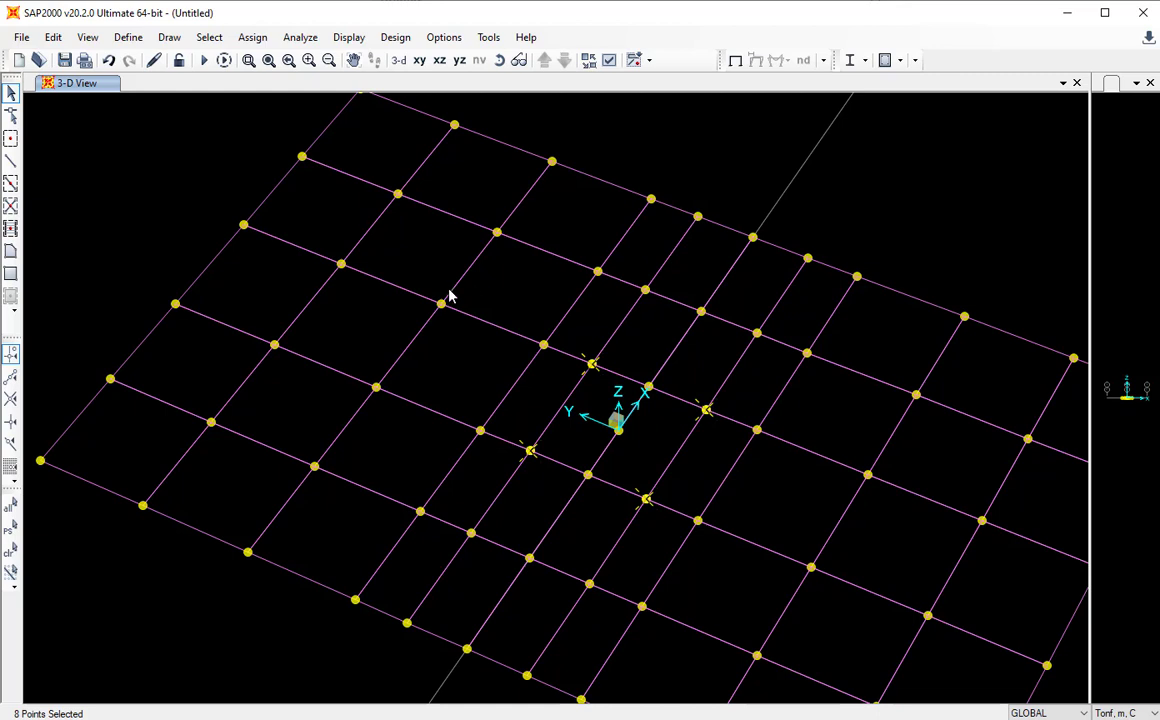
{"action": "left_click", "coordinate": [590, 360]}
{"action": "left_click", "coordinate": [695, 370]}
{"action": "left_click", "coordinate": [655, 378]}
{"action": "left_click", "coordinate": [705, 409]}
{"action": "left_click", "coordinate": [530, 450]}
{"action": "left_click", "coordinate": [647, 499]}
{"action": "left_click", "coordinate": [54, 37]}
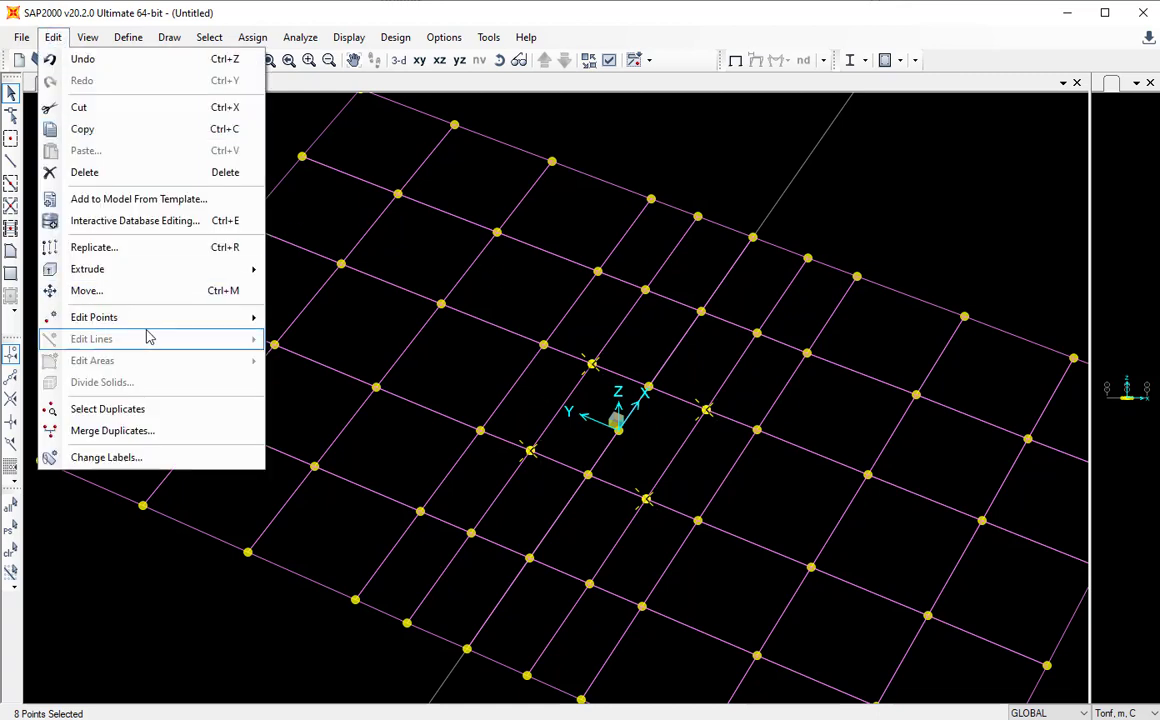
{"action": "mouse_move", "coordinate": [152, 318]}
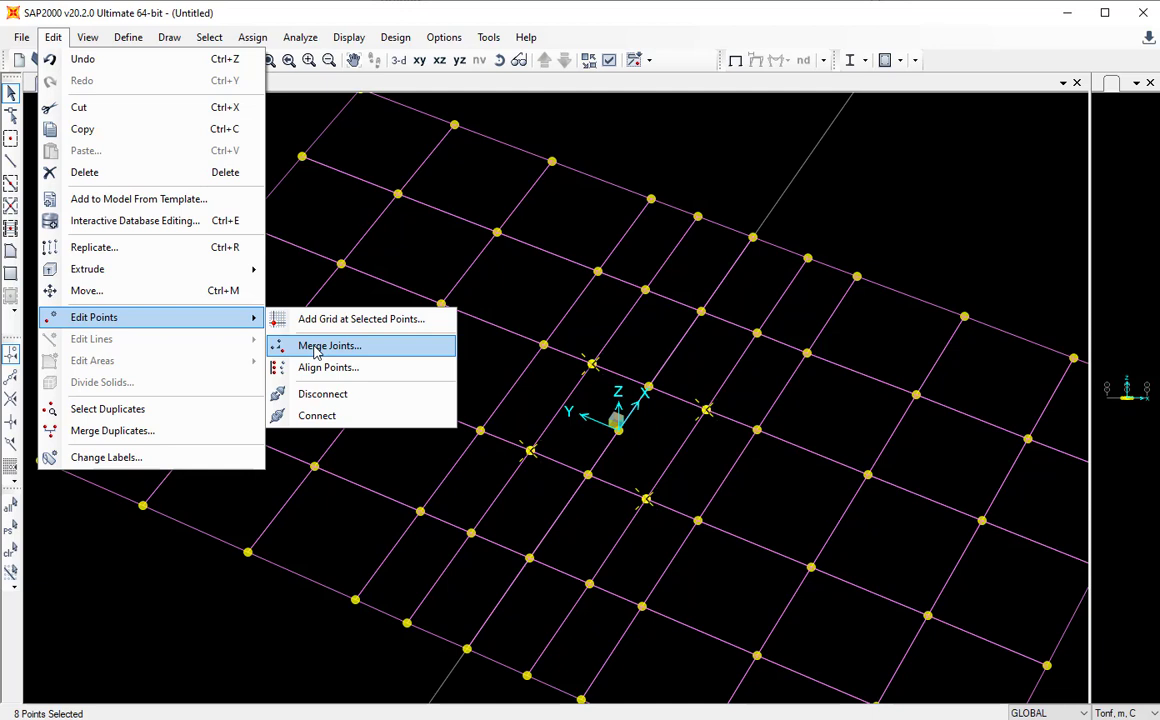
{"action": "left_click", "coordinate": [316, 349]}
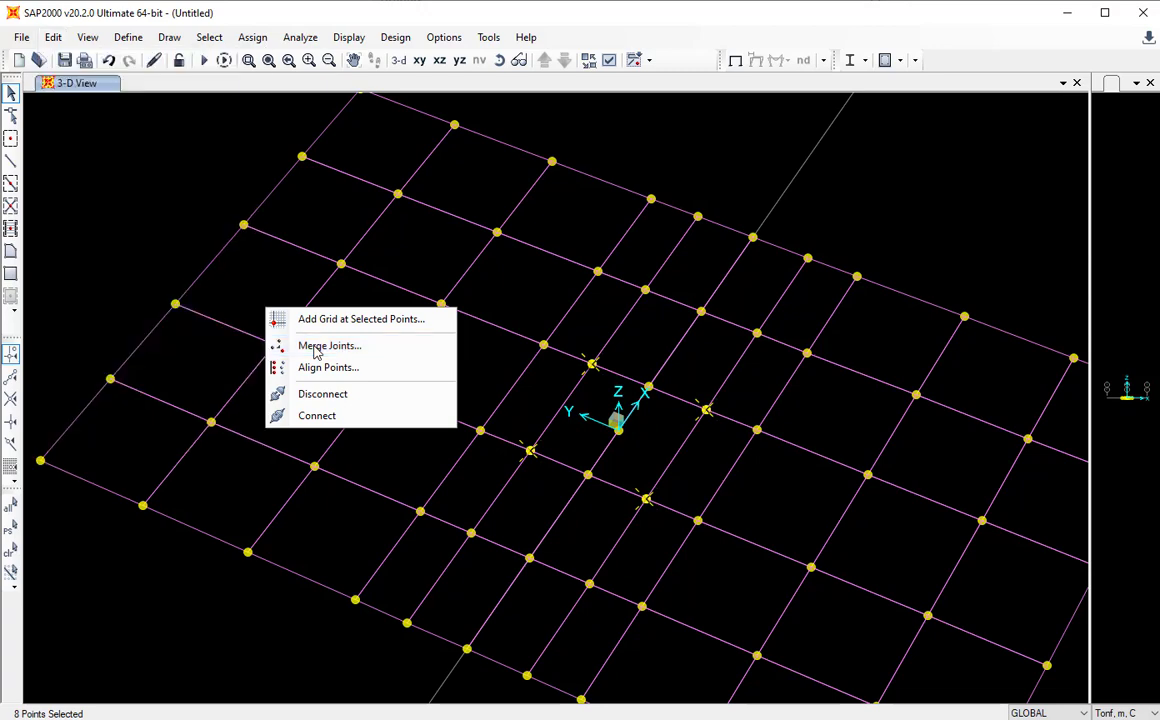
{"action": "left_click_drag", "start_coordinate": [523, 303], "coordinate": [276, 218]}
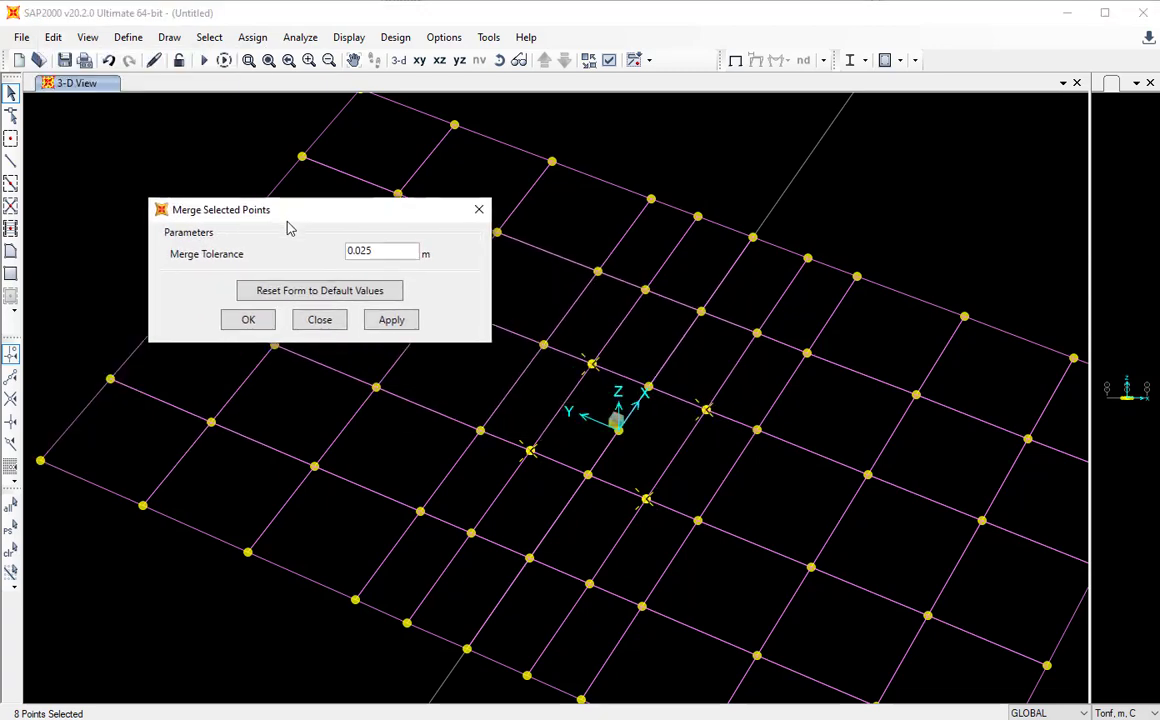
{"action": "double_click", "coordinate": [379, 249]}
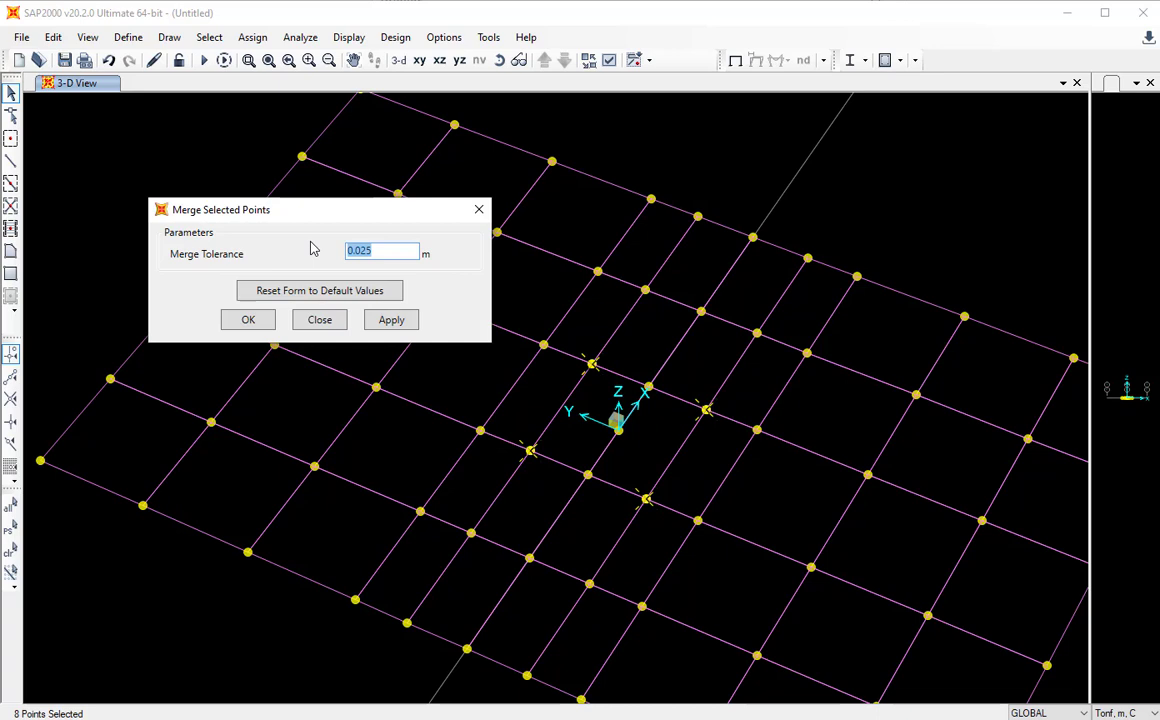
{"action": "left_click", "coordinate": [374, 251]}
{"action": "left_click", "coordinate": [248, 320]}
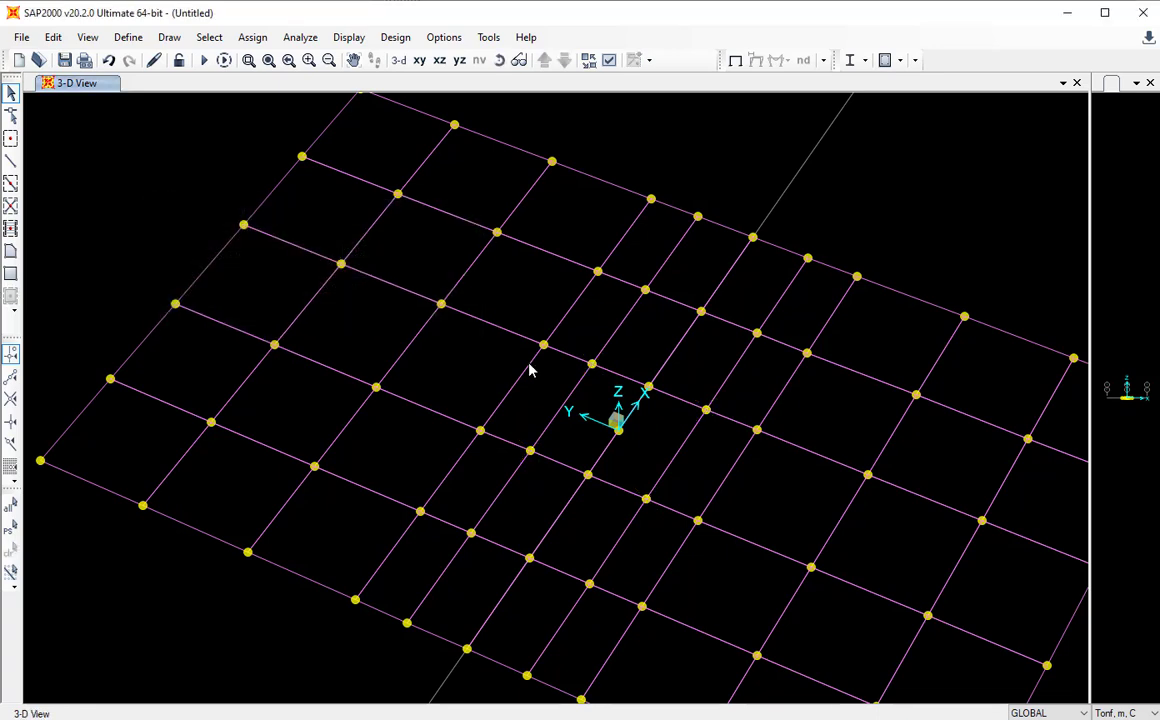
Select the four inner corner joints around the origin to check for remaining duplicates, and clear the selection.
{"action": "left_click", "coordinate": [591, 363]}
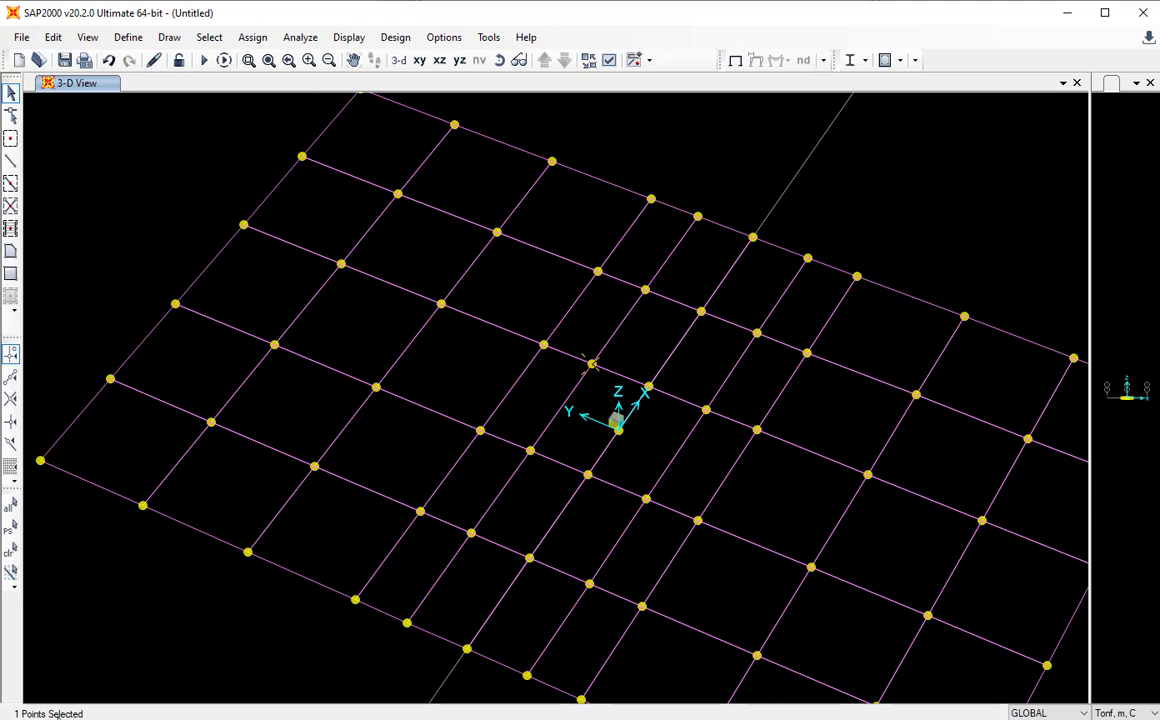
{"action": "left_click", "coordinate": [705, 409]}
{"action": "left_click", "coordinate": [646, 498]}
{"action": "left_click", "coordinate": [530, 450]}
{"action": "middle_click_drag", "start_coordinate": [642, 433], "coordinate": [585, 396]}
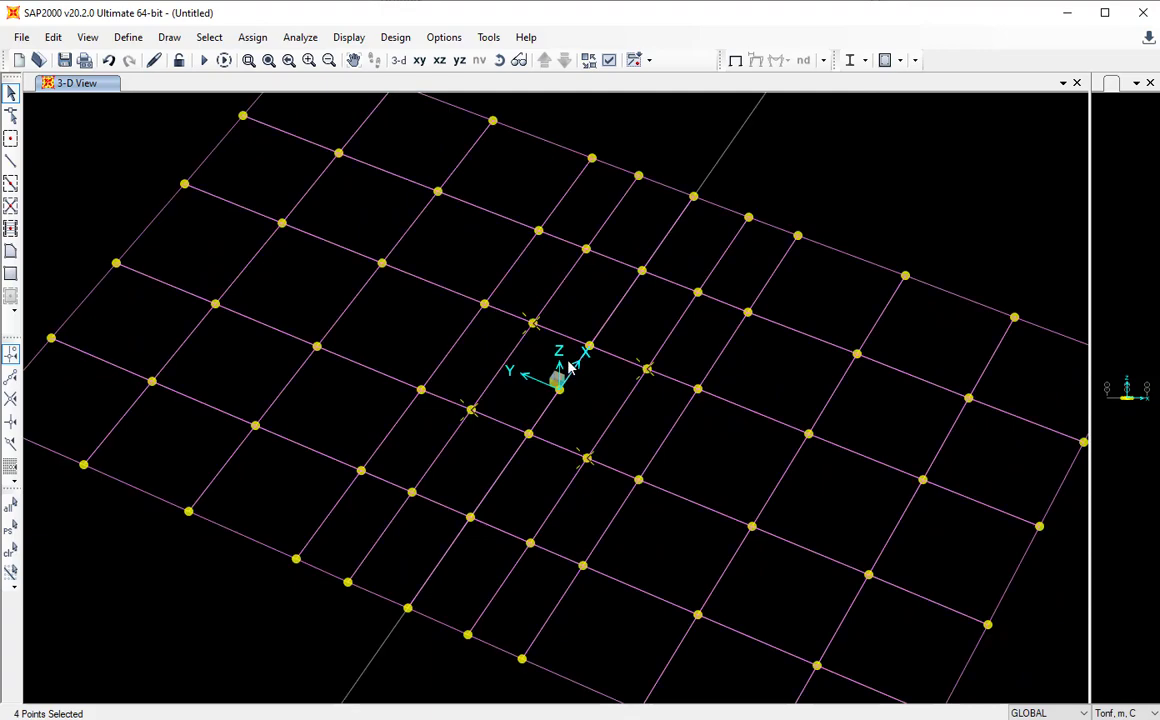
{"action": "scroll", "coordinate": [567, 368], "scroll_direction": "down", "scroll_amount": 3}
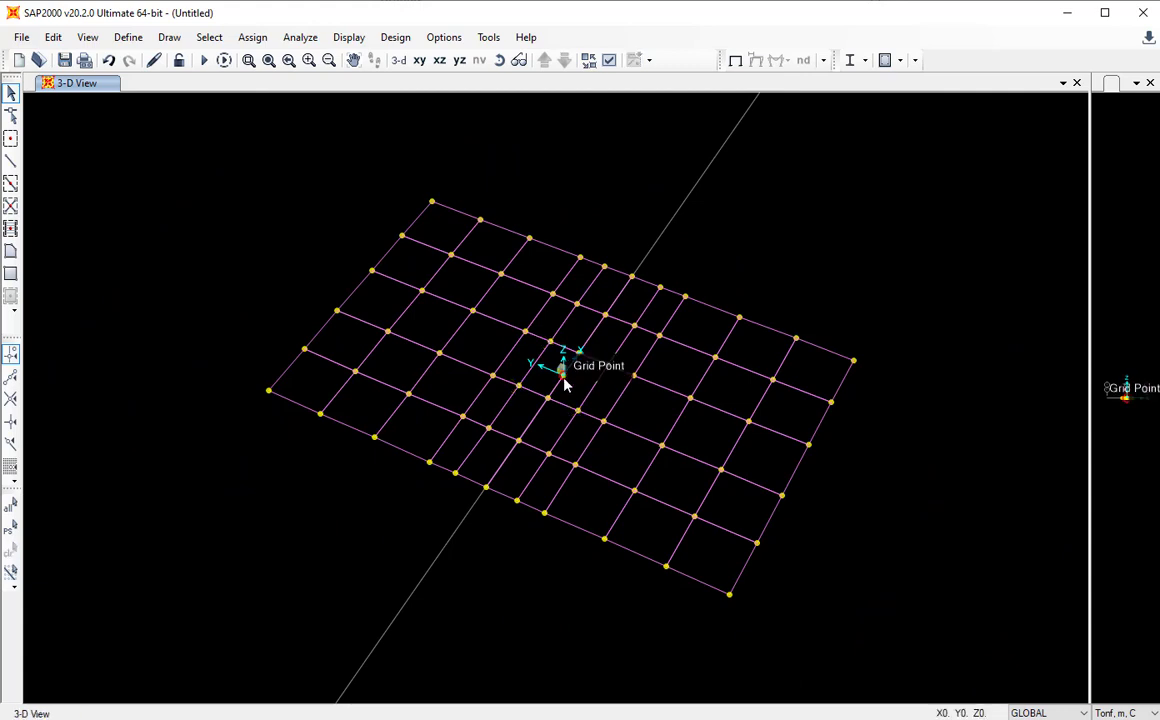
{"action": "scroll", "coordinate": [568, 382], "scroll_direction": "up", "scroll_amount": 3}
{"action": "scroll", "coordinate": [565, 385], "scroll_direction": "down", "scroll_amount": 3}
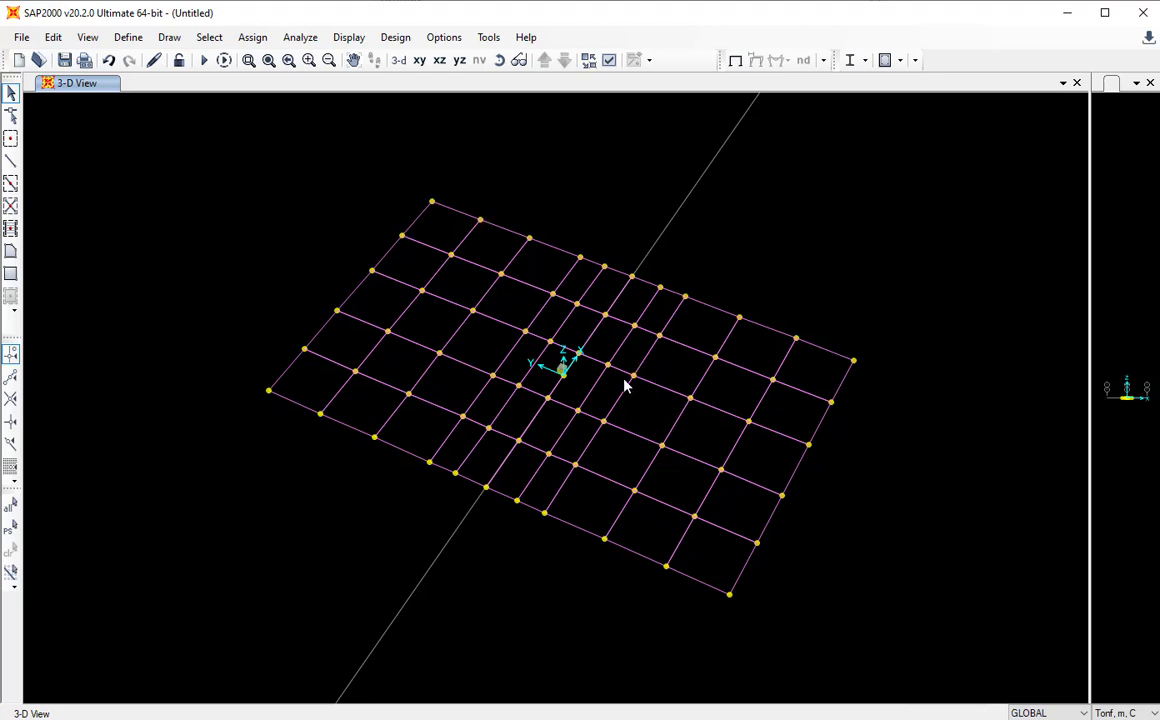
Select the whole mesh to review its joints and areas, and clear the selection.
{"action": "left_click_drag", "start_coordinate": [175, 157], "coordinate": [923, 631]}
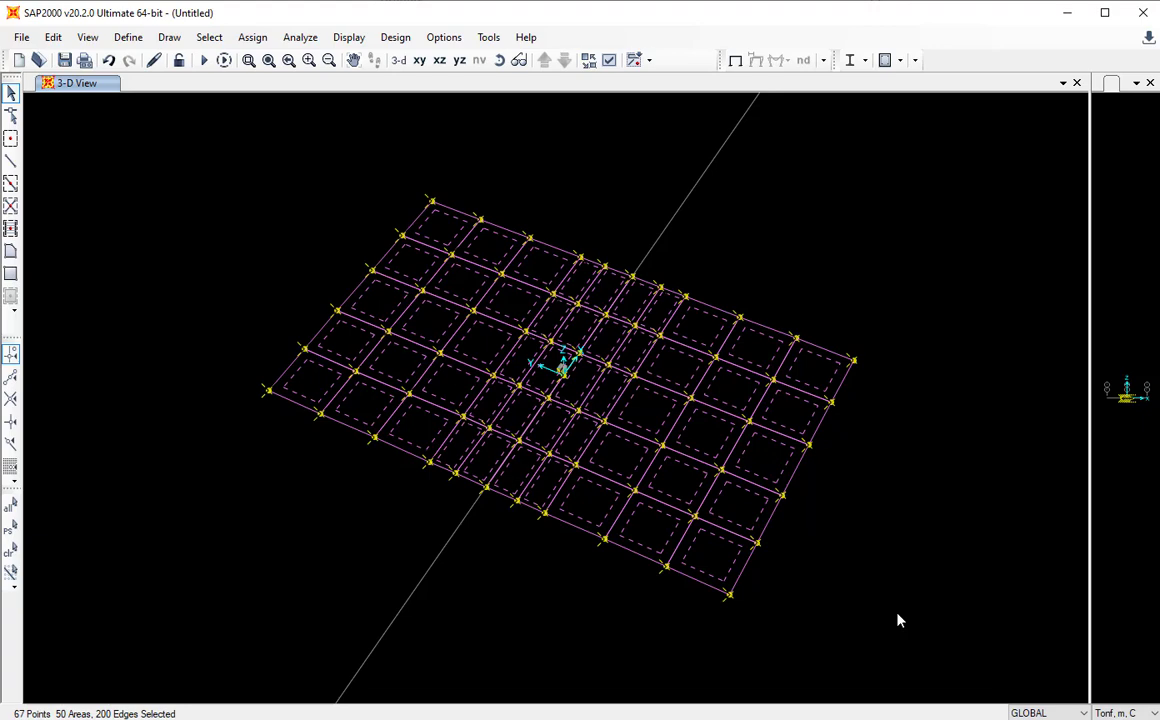
{"action": "key", "text": "Escape"}
{"action": "middle_click_drag", "start_coordinate": [680, 390], "coordinate": [602, 392]}
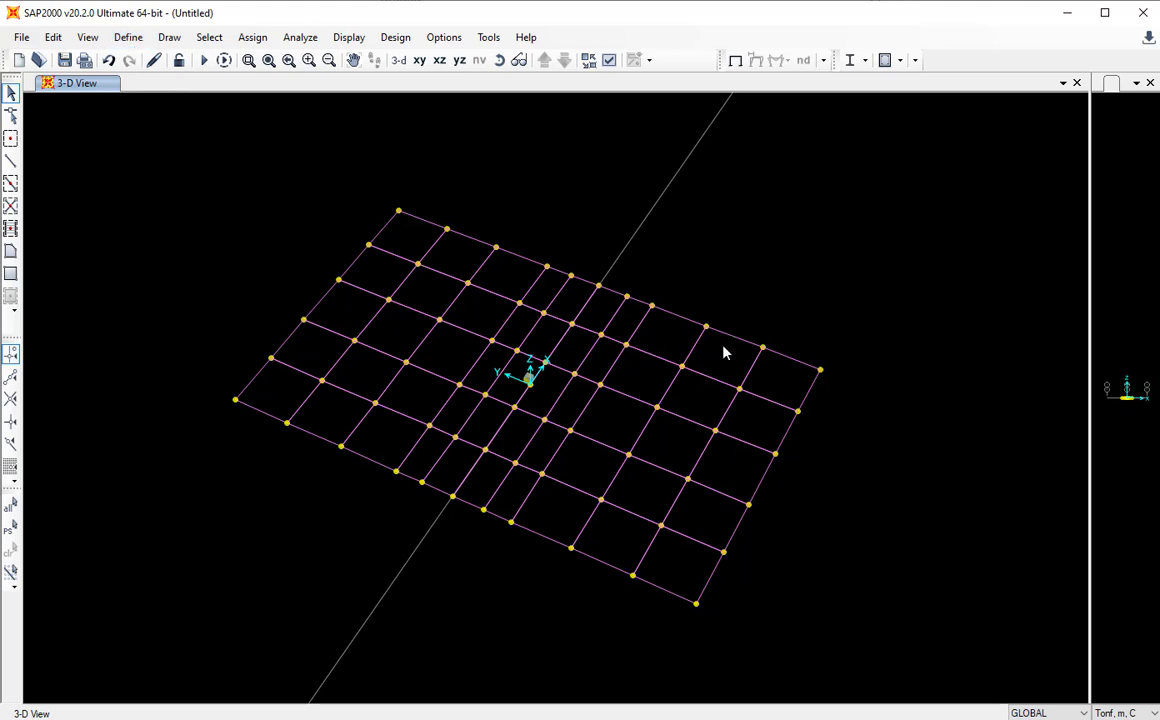
{"action": "left_click_drag", "start_coordinate": [205, 168], "coordinate": [955, 647]}
Turn on the section names for areas in the display options and zoom the 3-D view to the whole mesh.
{"action": "left_click", "coordinate": [607, 62]}
{"action": "left_click_drag", "start_coordinate": [549, 117], "coordinate": [895, 100]}
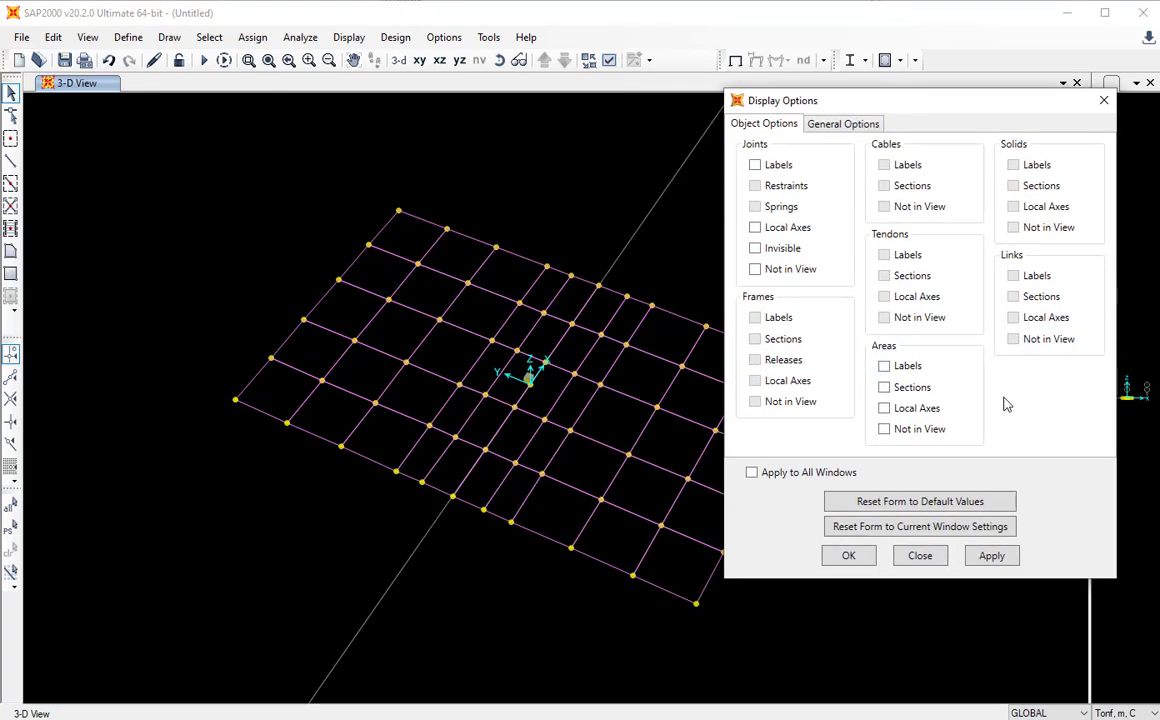
{"action": "left_click", "coordinate": [885, 389]}
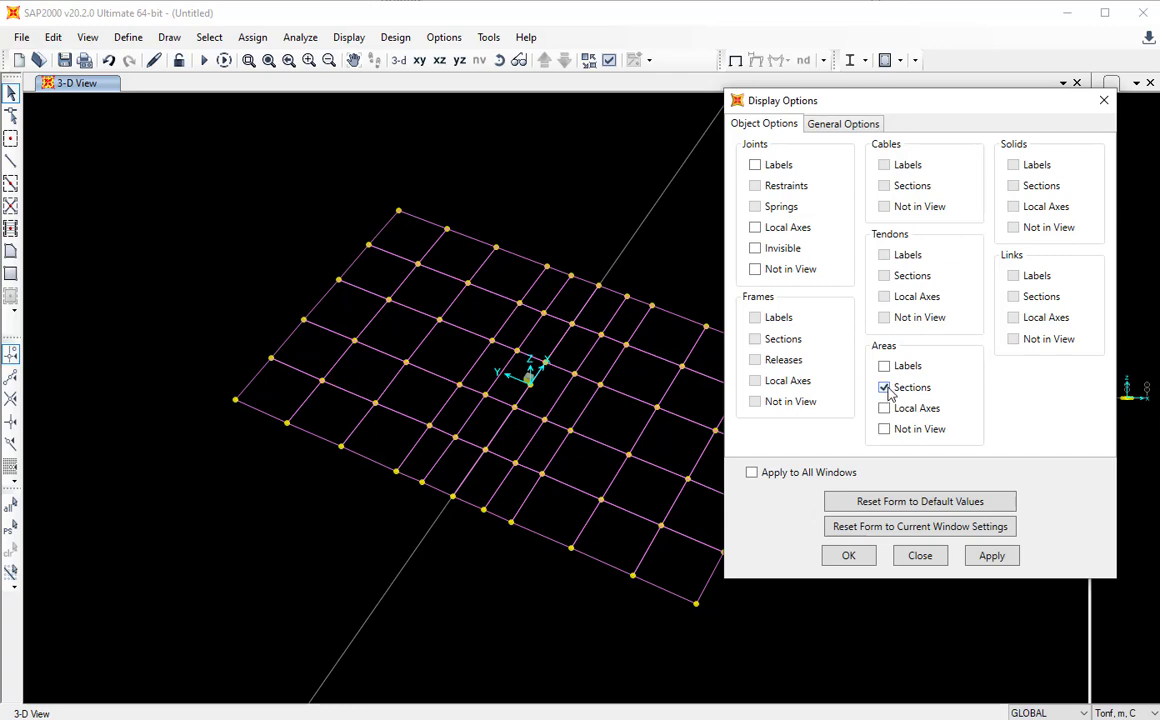
{"action": "left_click", "coordinate": [848, 557]}
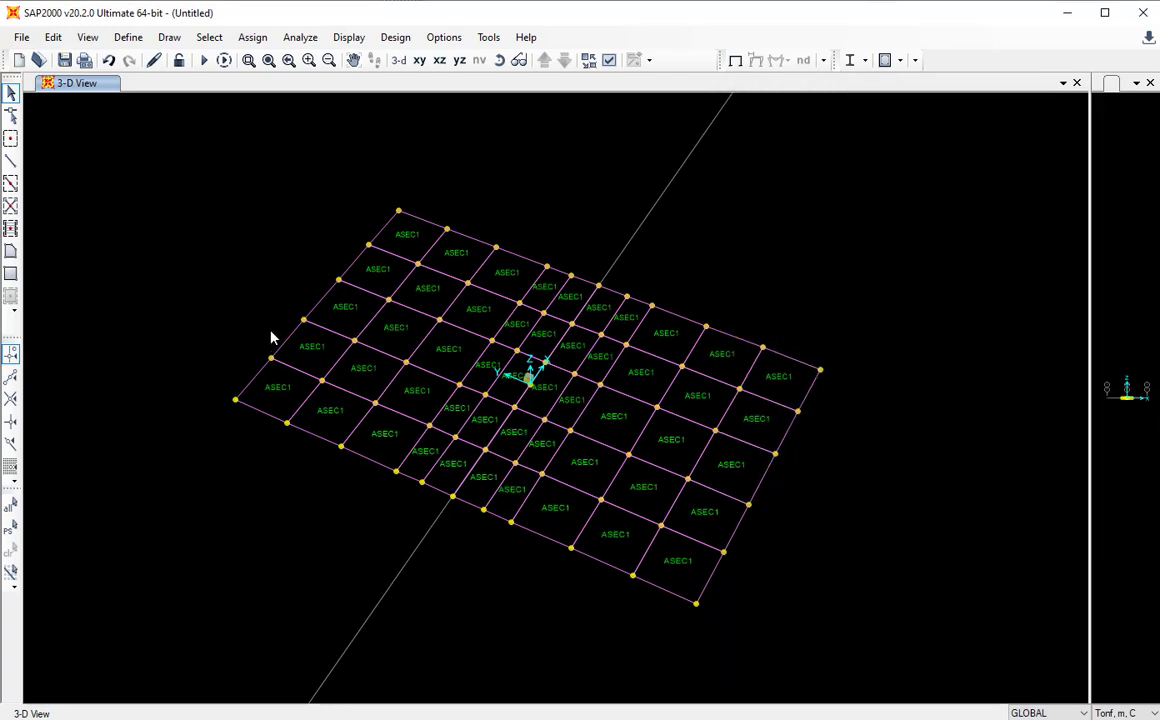
{"action": "left_click", "coordinate": [249, 60]}
{"action": "left_click_drag", "start_coordinate": [164, 162], "coordinate": [950, 655]}
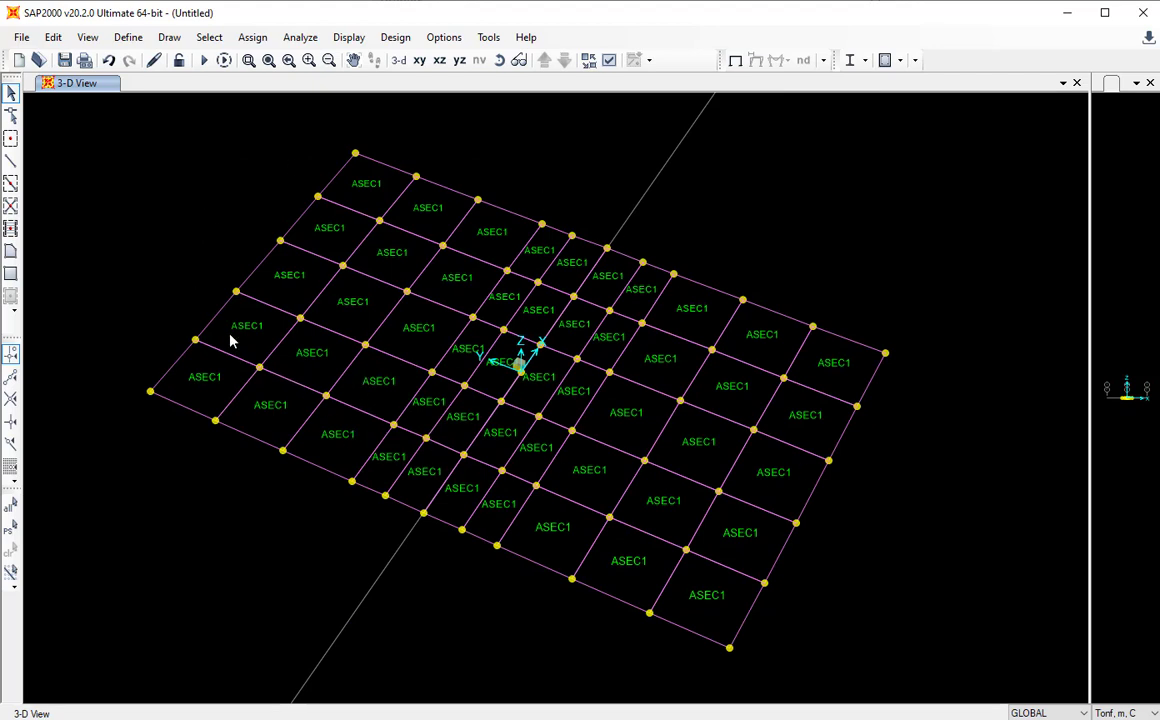
{"action": "left_click", "coordinate": [203, 375]}
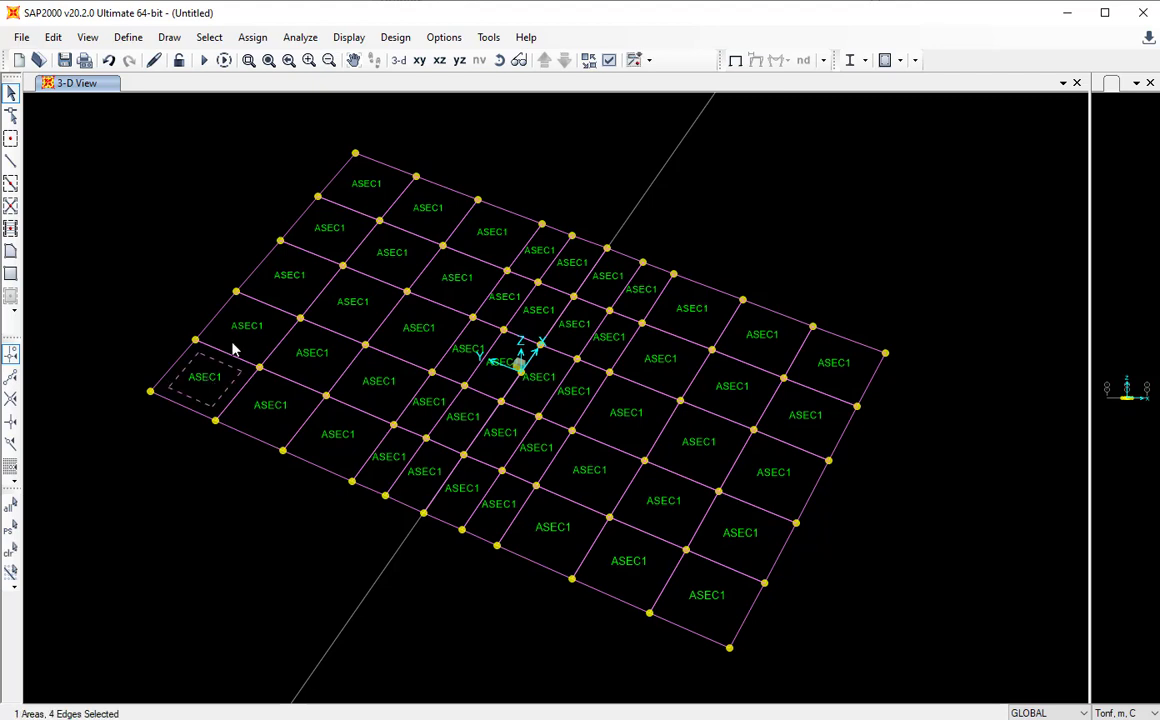
{"action": "left_click", "coordinate": [206, 385]}
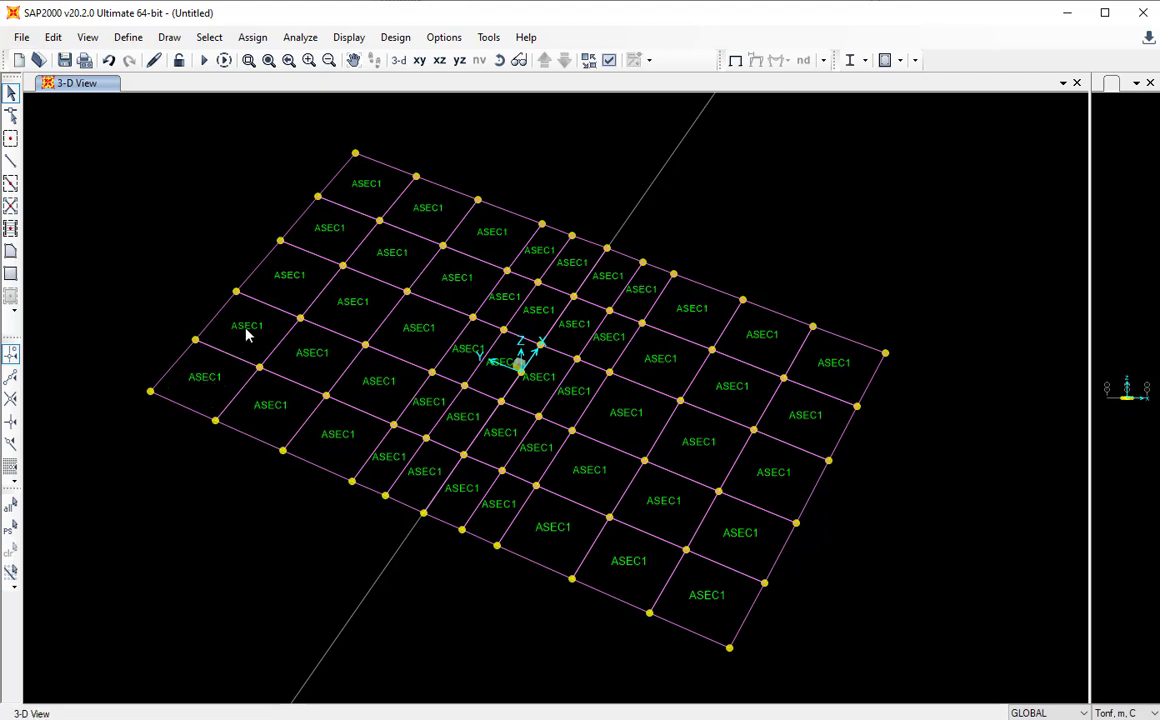
{"action": "left_click", "coordinate": [291, 282]}
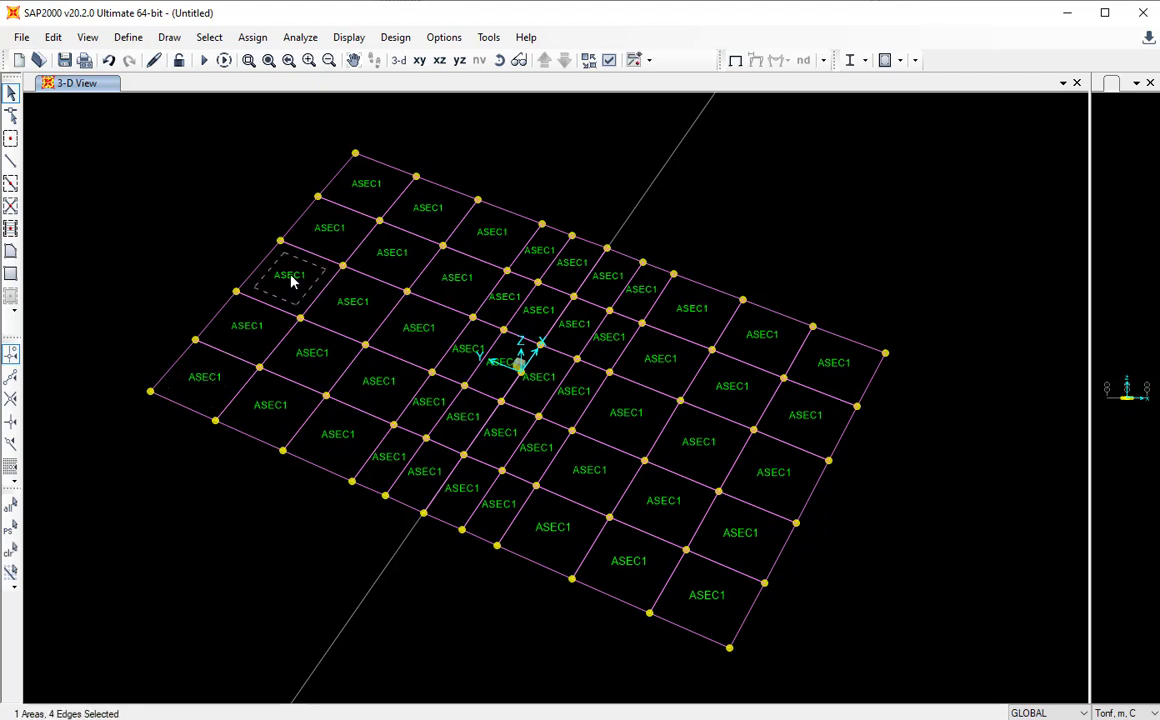
{"action": "left_click", "coordinate": [291, 282]}
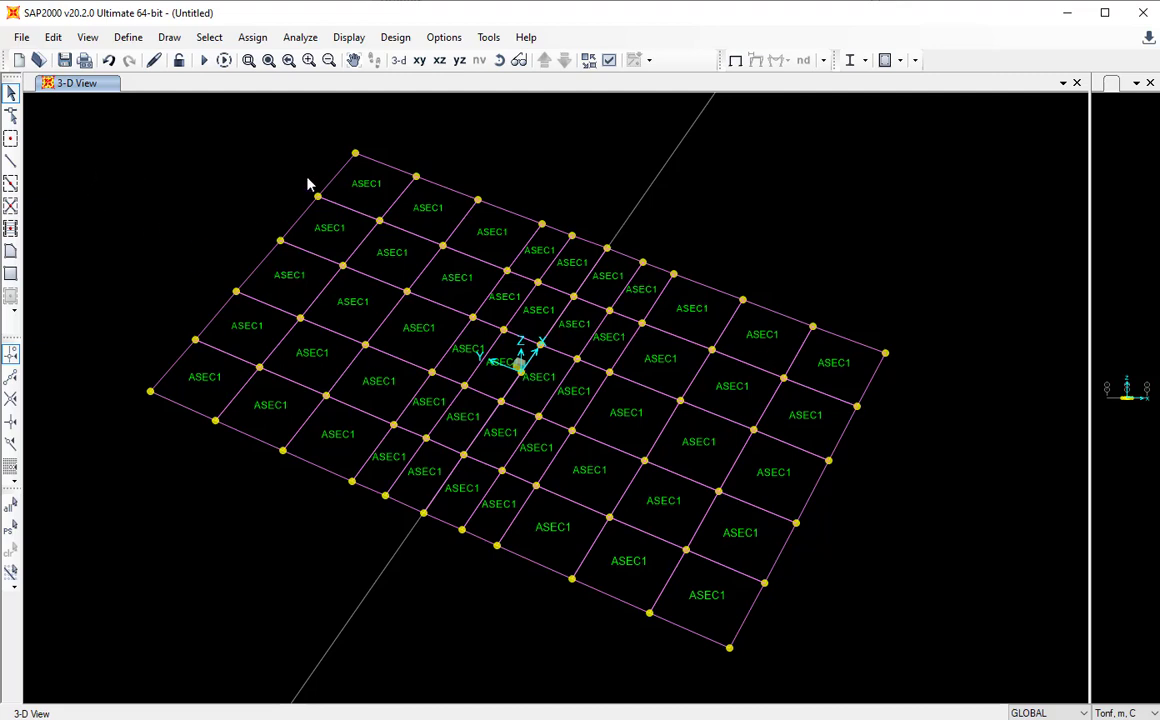
Open the ASEC1 shell area section for modification and rename it as Zapata 70.
{"action": "left_click", "coordinate": [130, 40]}
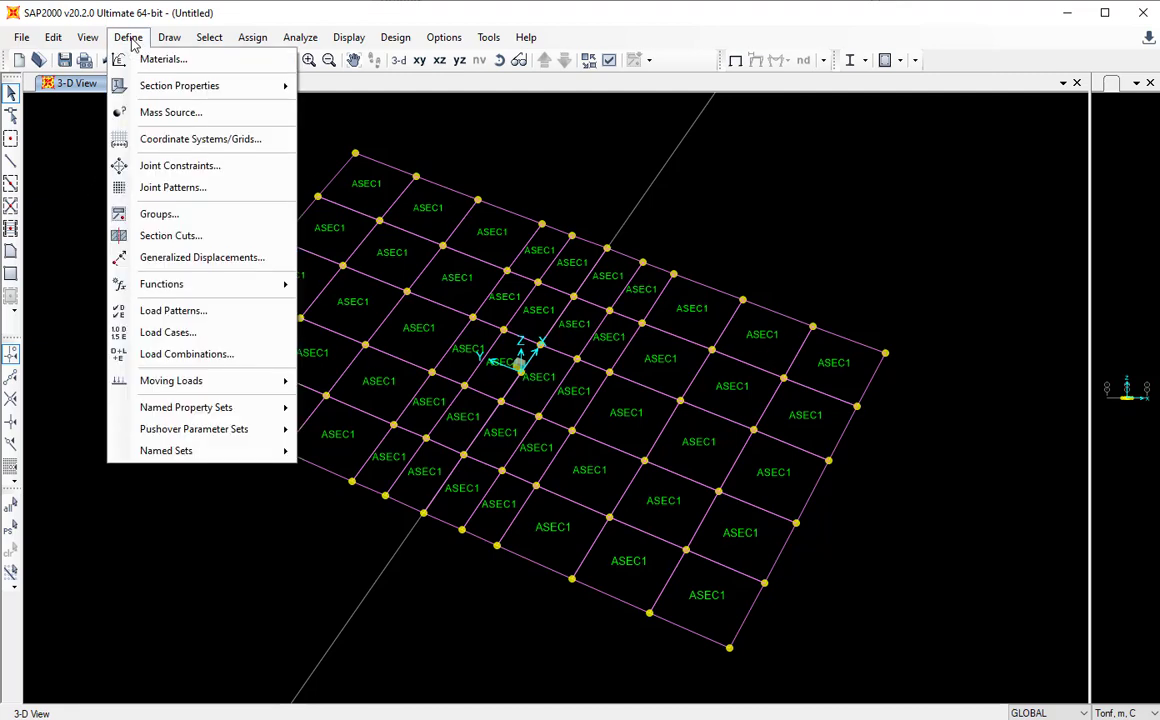
{"action": "mouse_move", "coordinate": [171, 90]}
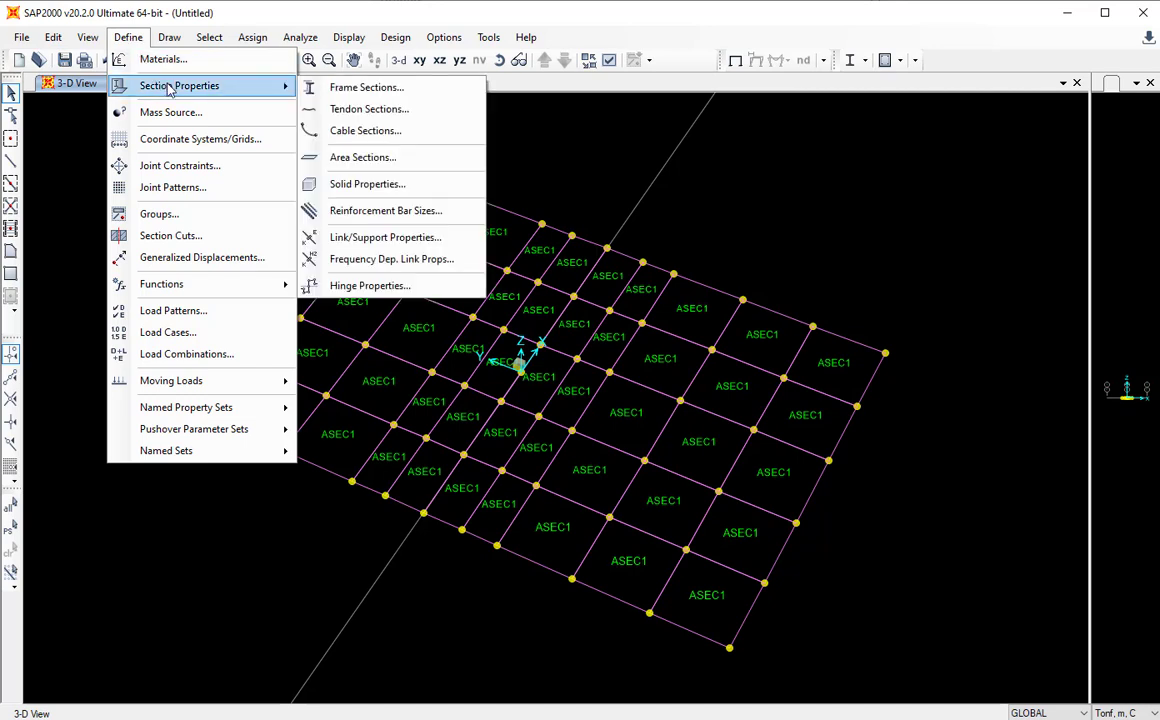
{"action": "left_click", "coordinate": [390, 158]}
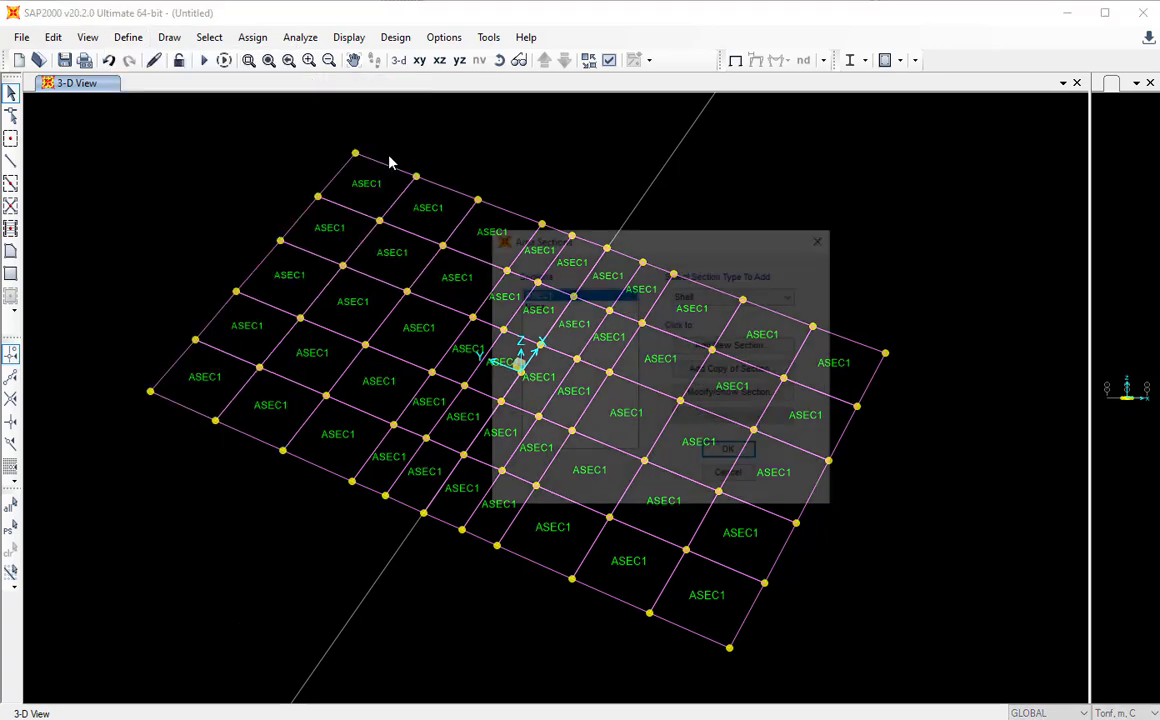
{"action": "left_click_drag", "start_coordinate": [717, 240], "coordinate": [838, 165]}
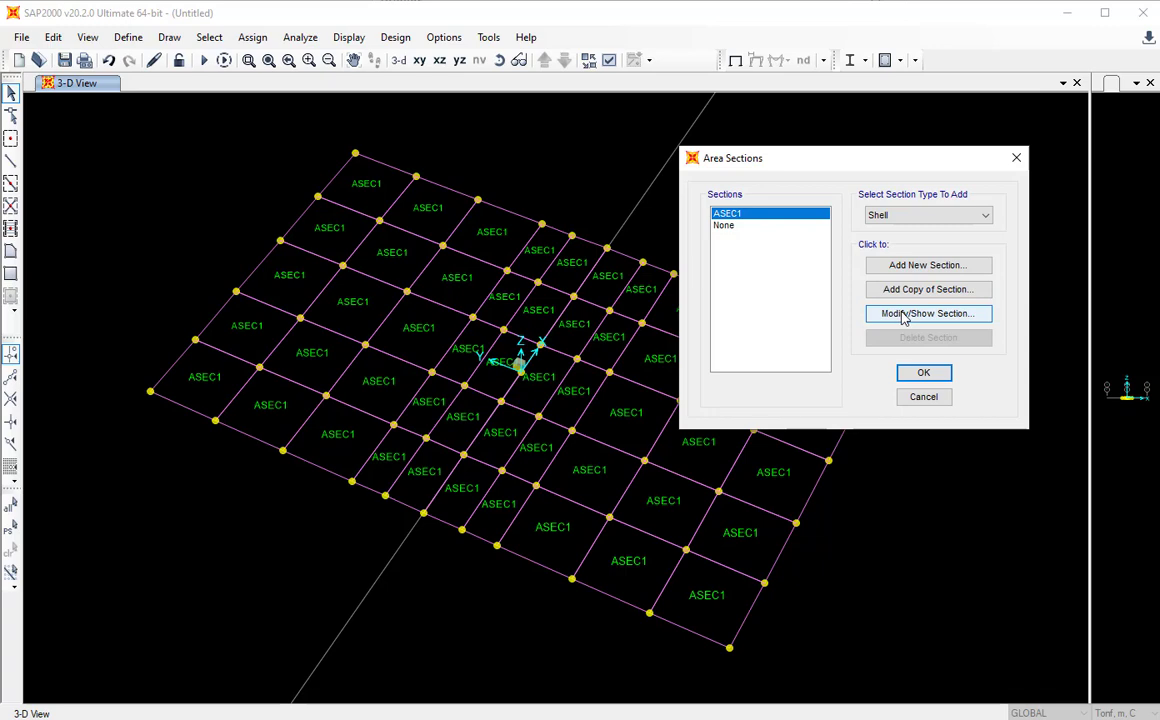
{"action": "left_click", "coordinate": [905, 314]}
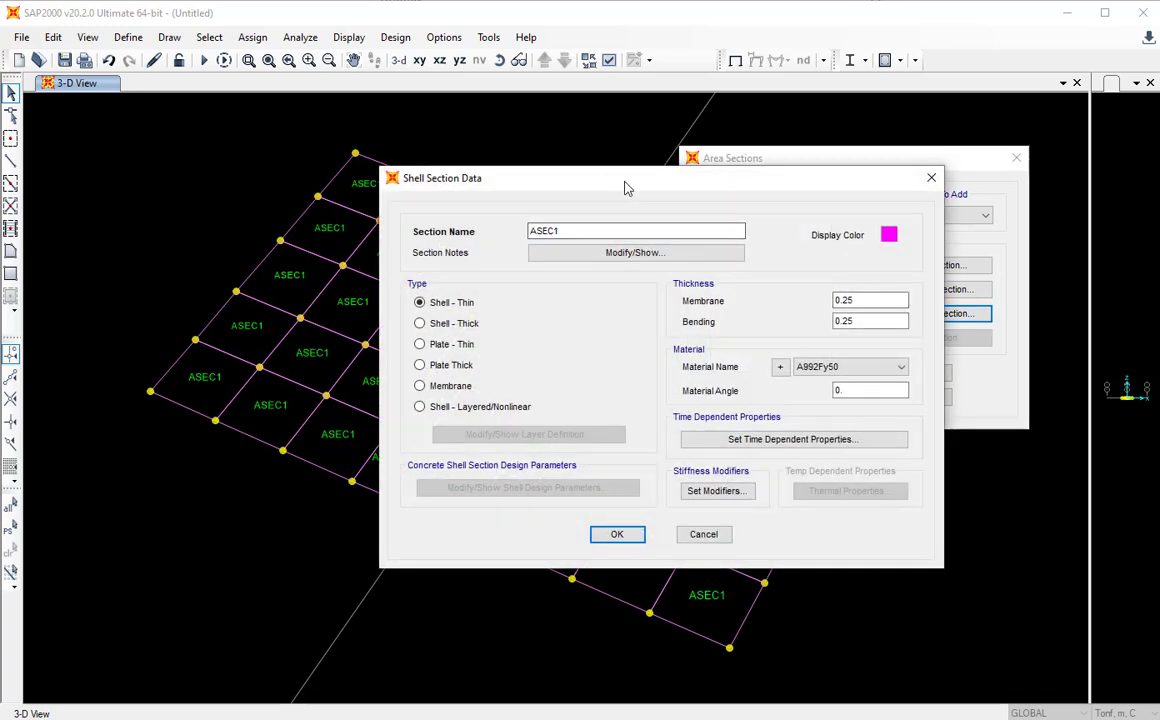
{"action": "left_click_drag", "start_coordinate": [620, 185], "coordinate": [812, 118]}
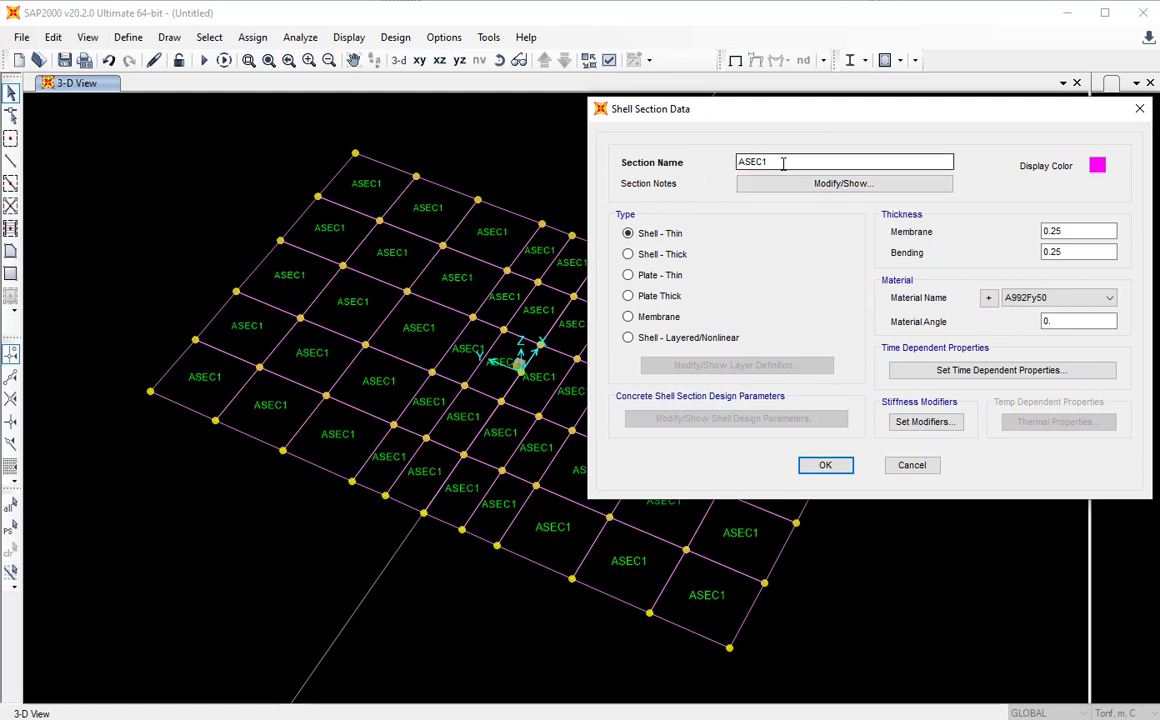
{"action": "left_click_drag", "start_coordinate": [780, 162], "coordinate": [693, 152]}
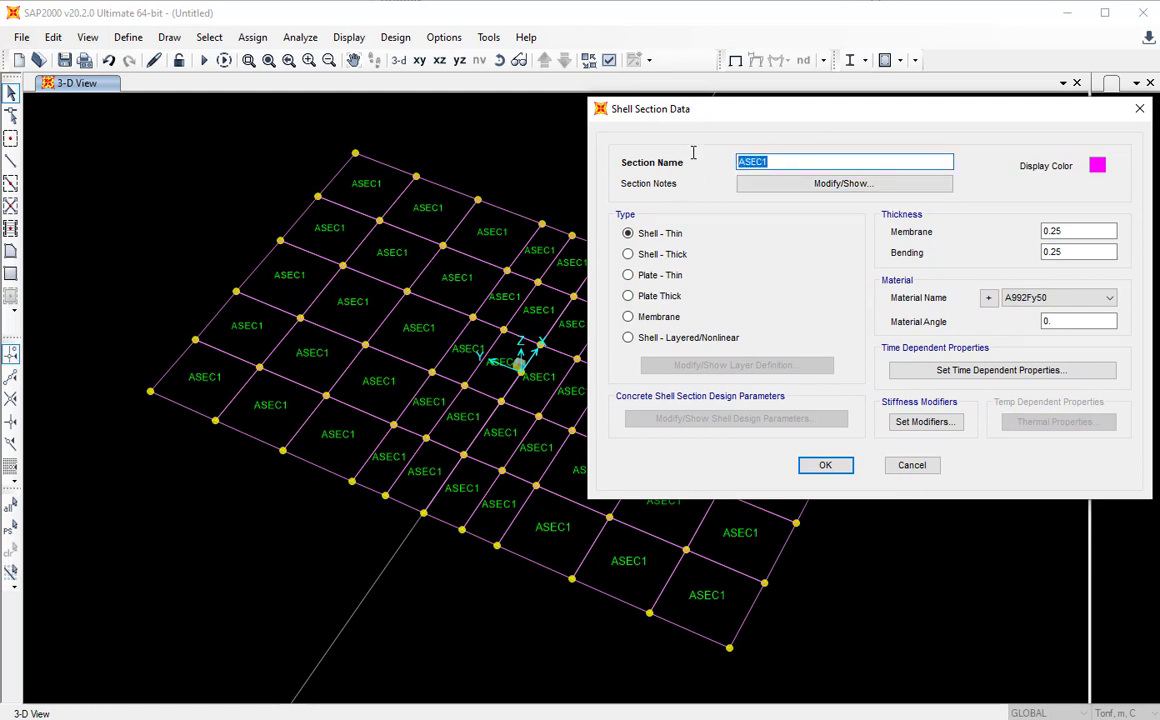
{"action": "type", "text": "Zapata 70"}
Try the Shell - Thick, Plate - Thin and Membrane types for the section, and go back to Shell - Thin.
{"action": "left_click", "coordinate": [630, 258]}
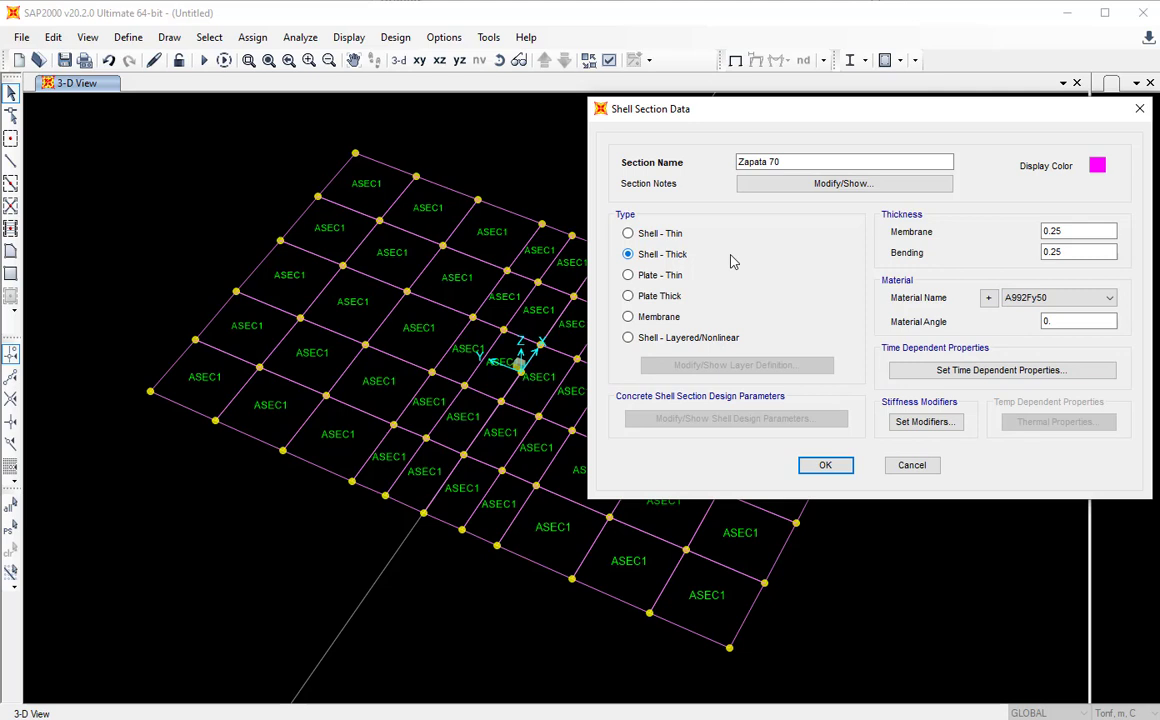
{"action": "left_click", "coordinate": [639, 233]}
{"action": "left_click", "coordinate": [629, 276]}
{"action": "left_click", "coordinate": [628, 317]}
{"action": "left_click", "coordinate": [634, 233]}
{"action": "left_click", "coordinate": [1110, 233]}
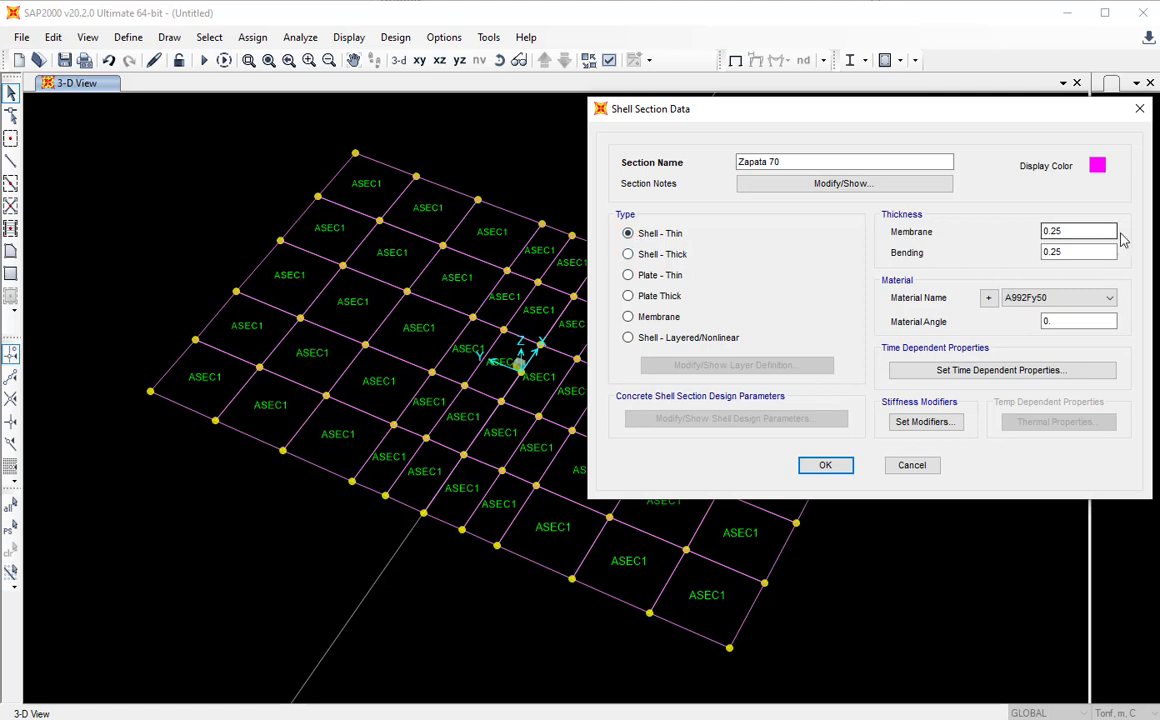
{"action": "key", "text": "Tab"}
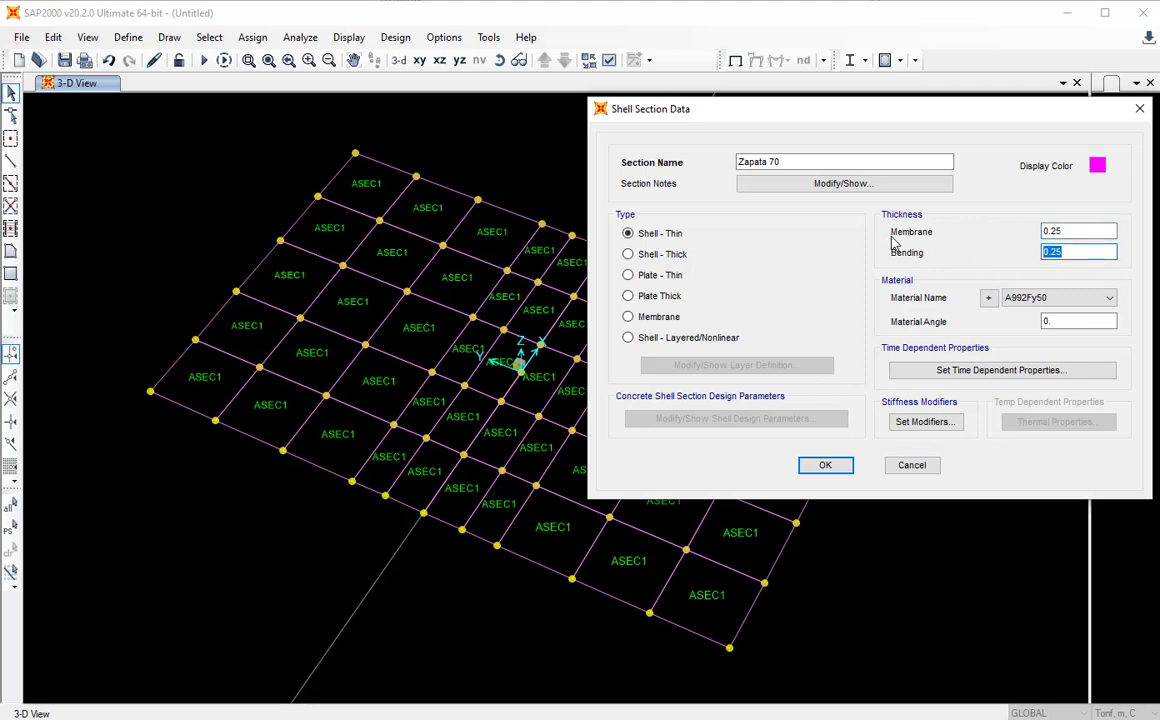
{"action": "left_click", "coordinate": [1080, 251]}
{"action": "double_click", "coordinate": [1056, 252]}
{"action": "double_click", "coordinate": [1077, 231]}
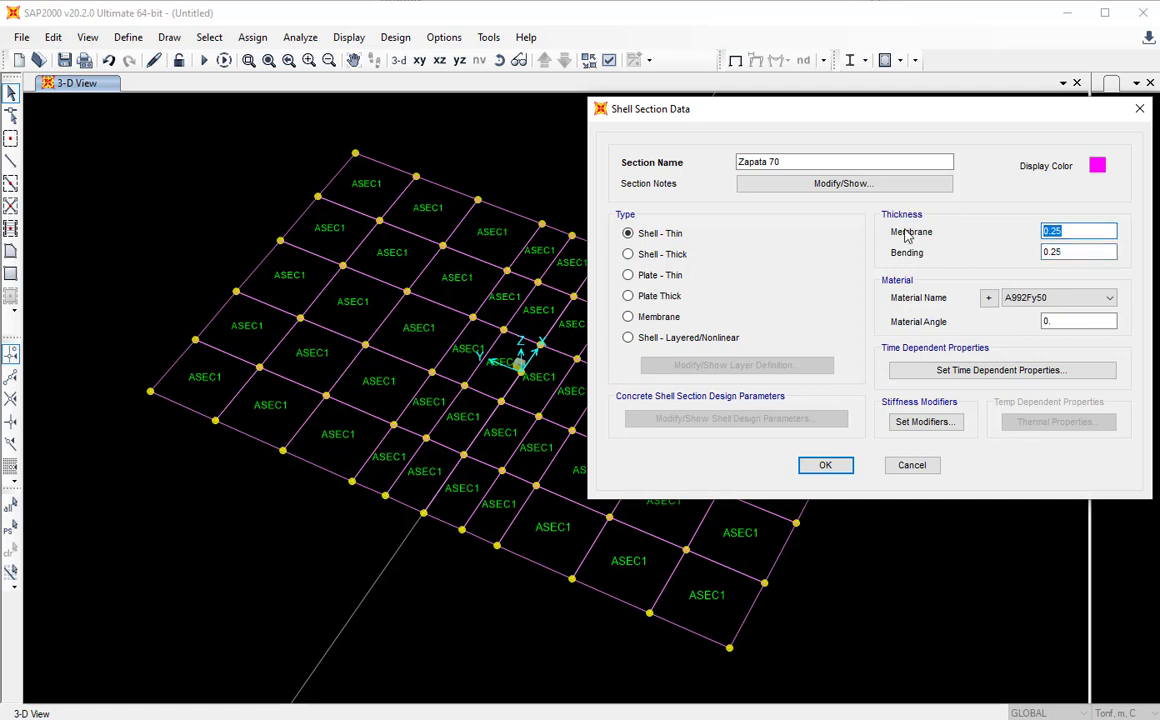
{"action": "double_click", "coordinate": [1080, 252]}
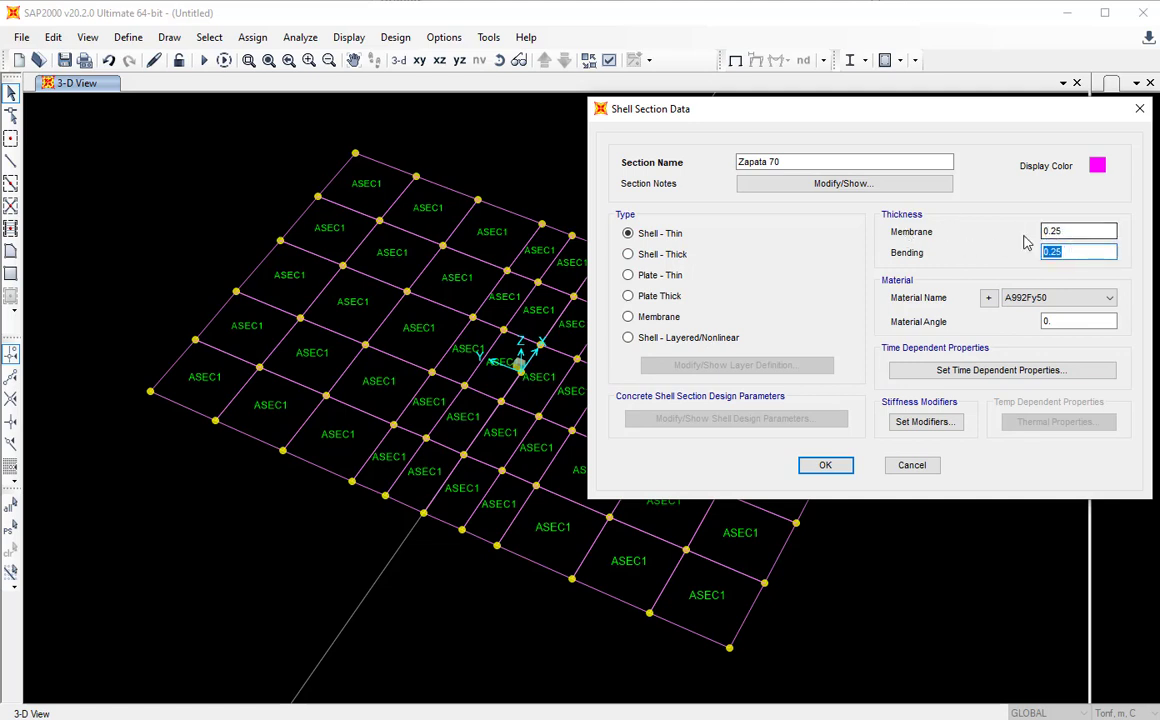
{"action": "double_click", "coordinate": [1045, 231]}
{"action": "key", "text": "Tab"}
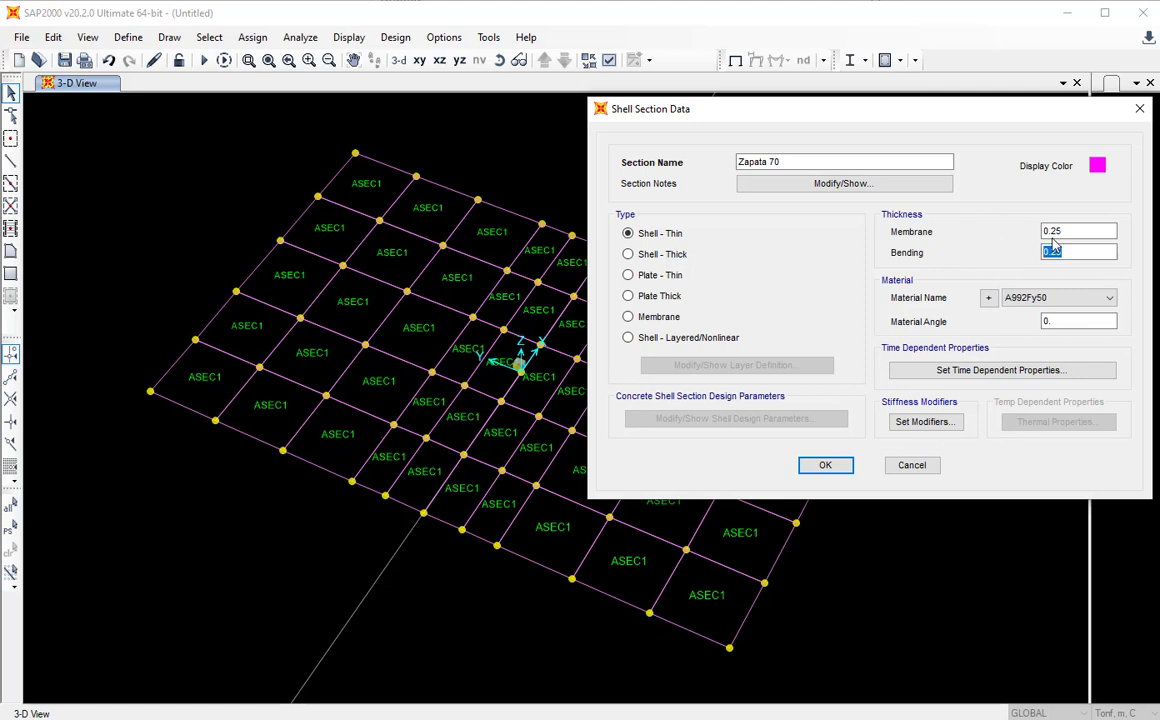
{"action": "key", "text": "shift+Tab"}
{"action": "key", "text": "Tab"}
Set both the membrane and bending thickness of the Zapata 70 section to 0.70 m.
{"action": "key", "text": "shift+Tab"}
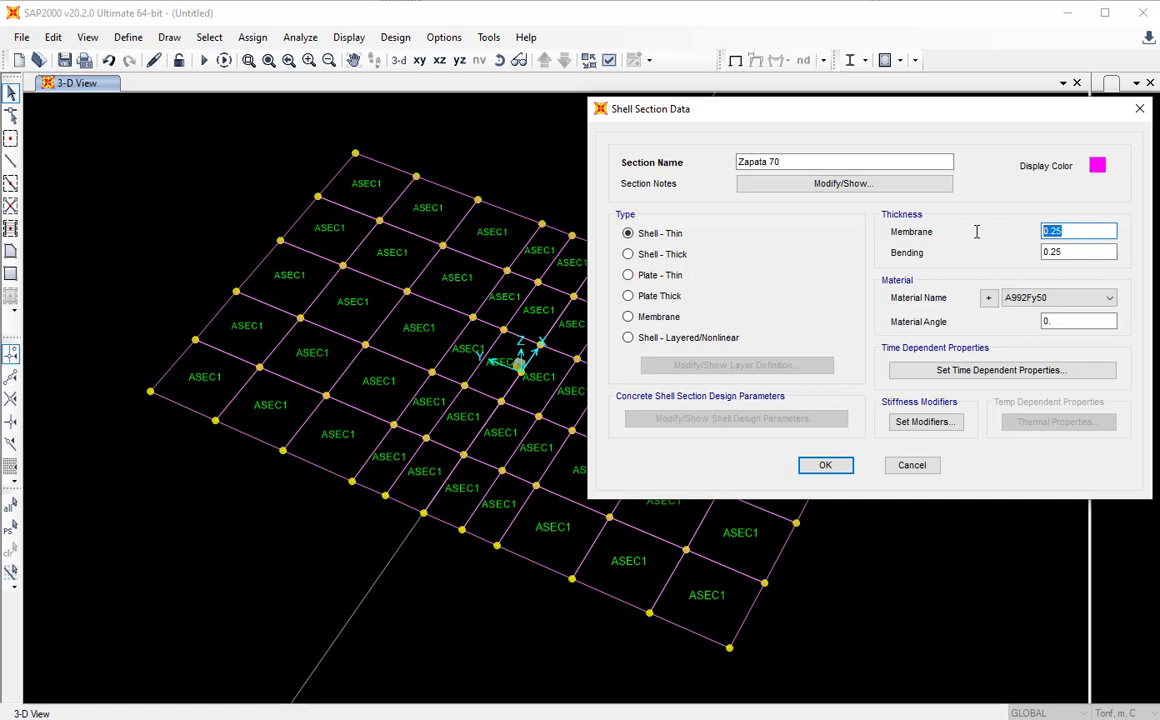
{"action": "type", "text": "0.70"}
{"action": "key", "text": "Tab"}
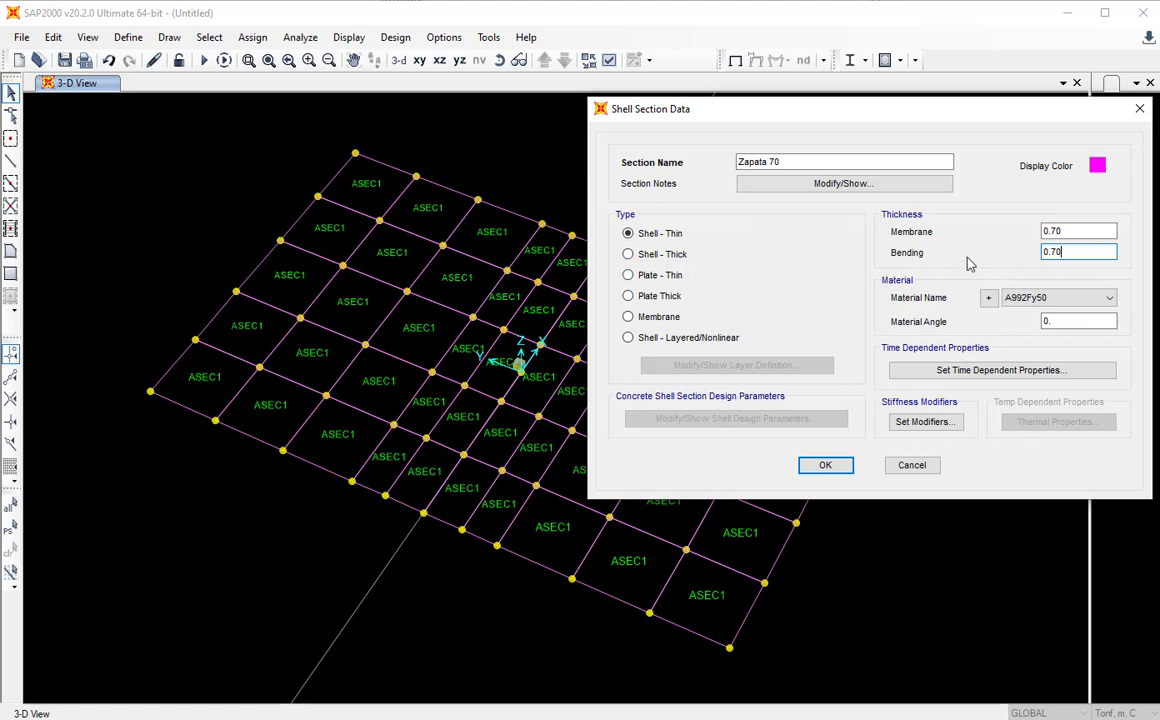
{"action": "left_click", "coordinate": [1076, 230]}
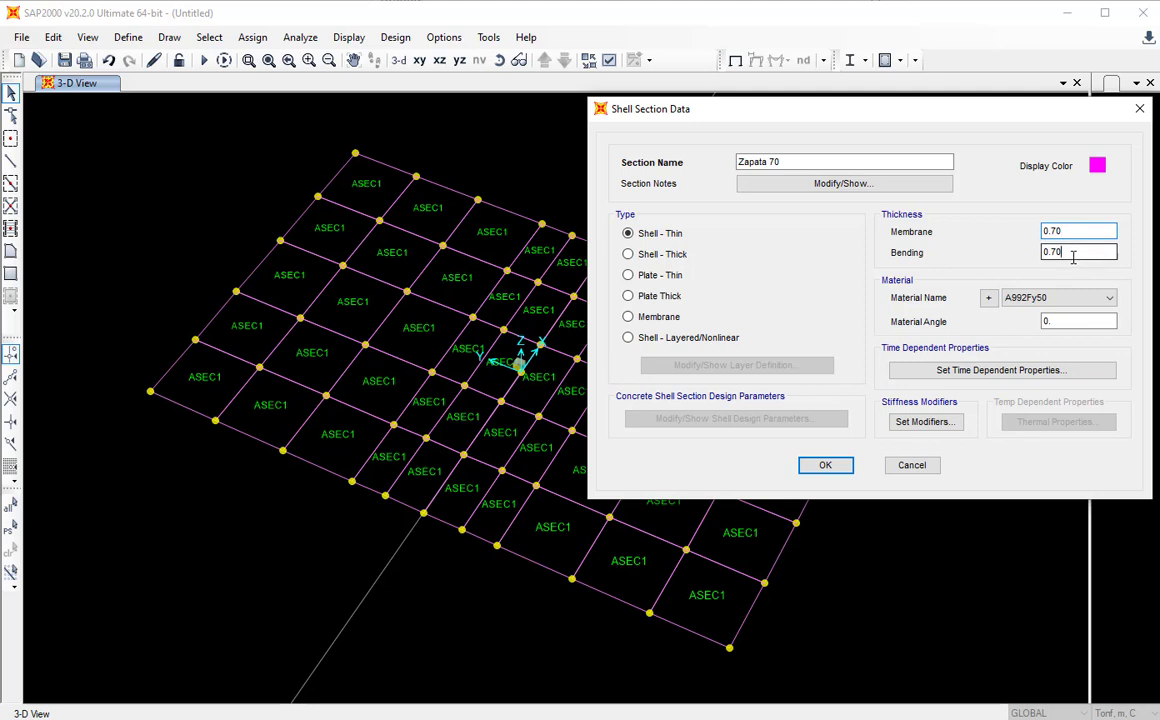
{"action": "key", "text": "Tab"}
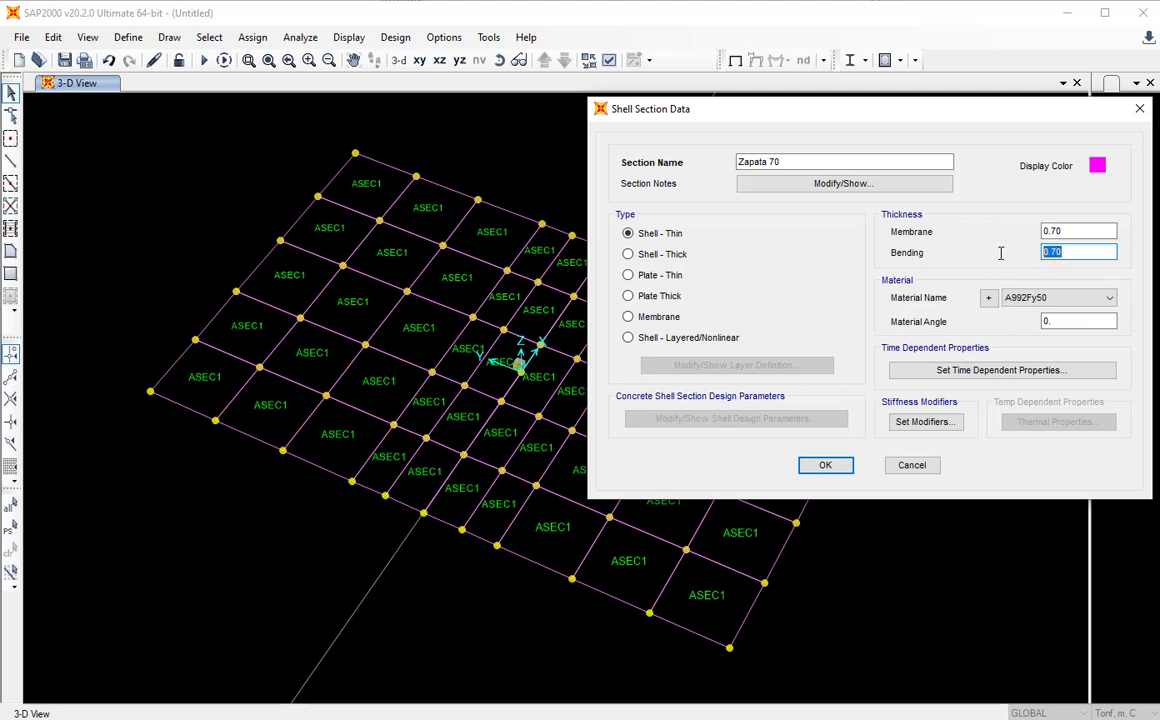
{"action": "double_click", "coordinate": [1098, 231]}
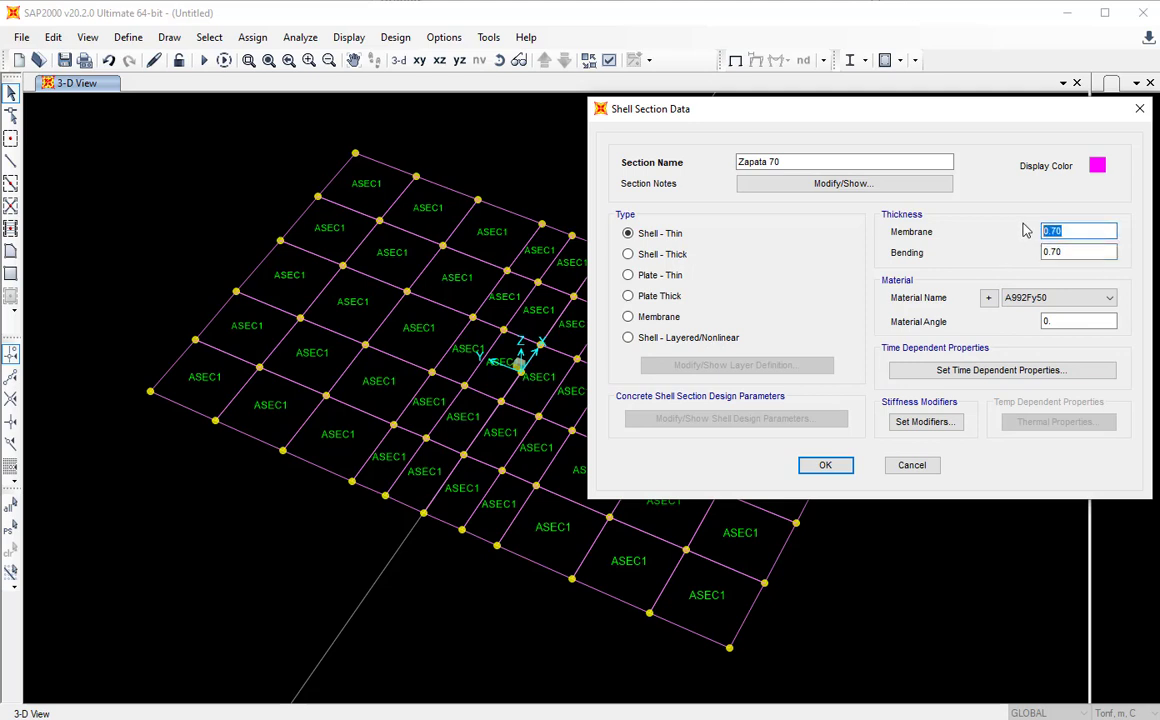
{"action": "key", "text": "Tab"}
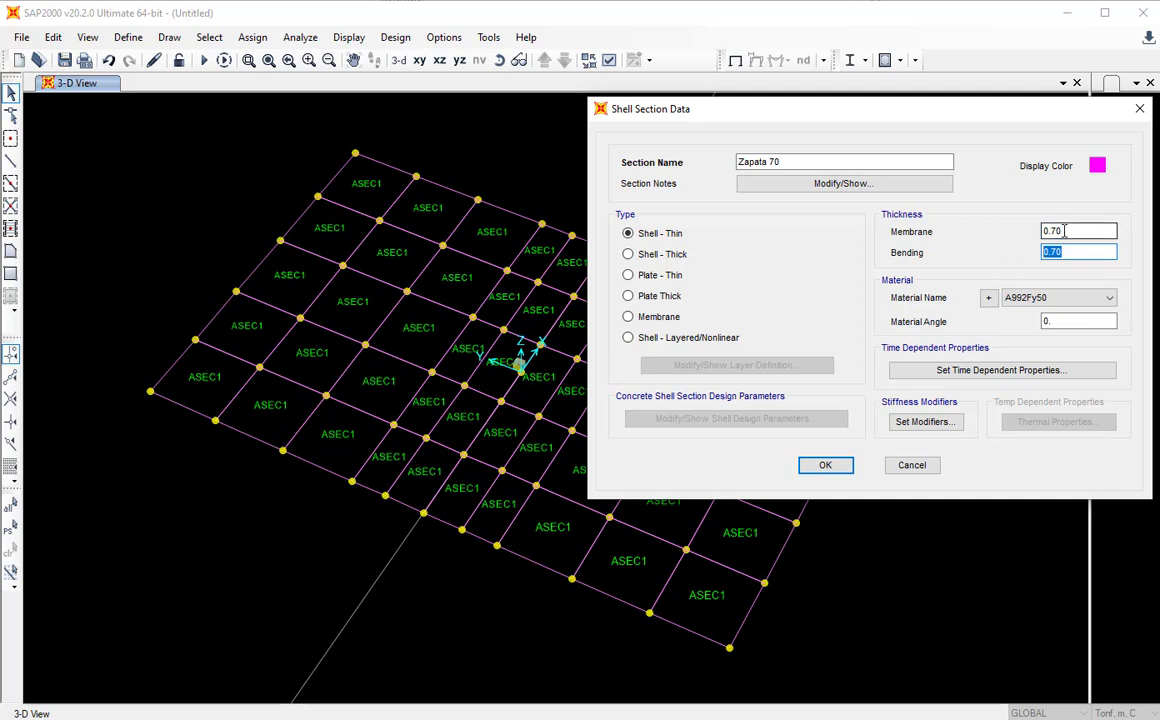
{"action": "key", "text": "shift+Tab"}
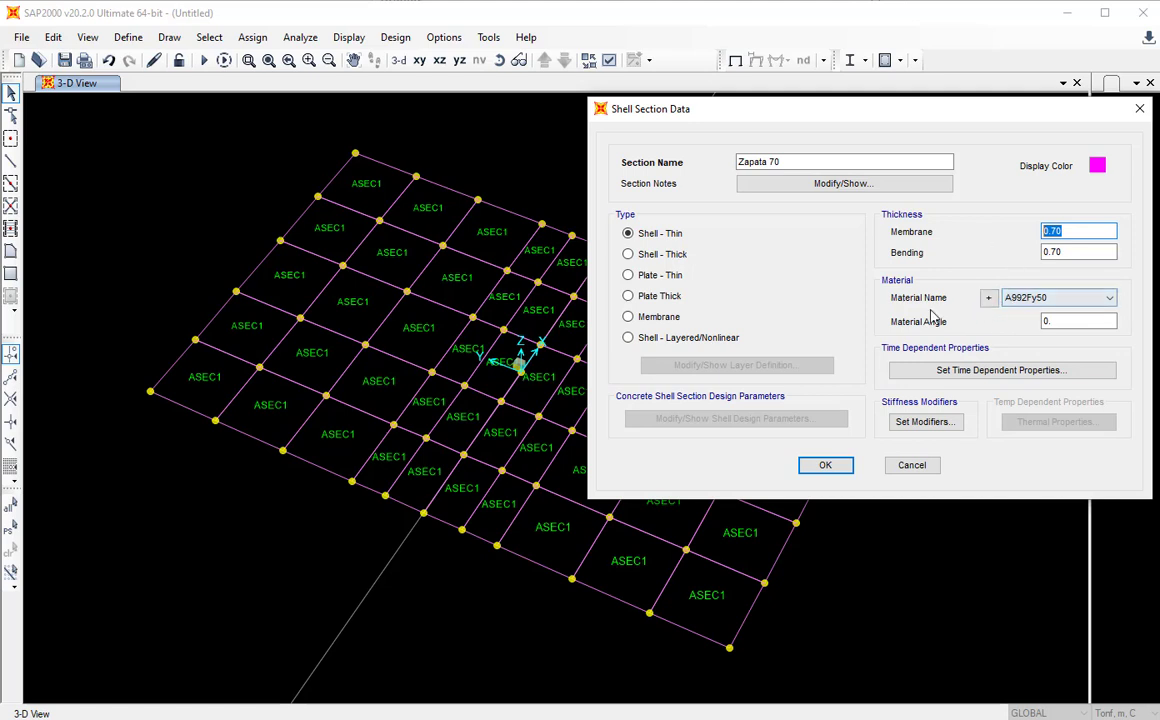
{"action": "left_click", "coordinate": [1075, 299]}
{"action": "left_click", "coordinate": [1073, 299]}
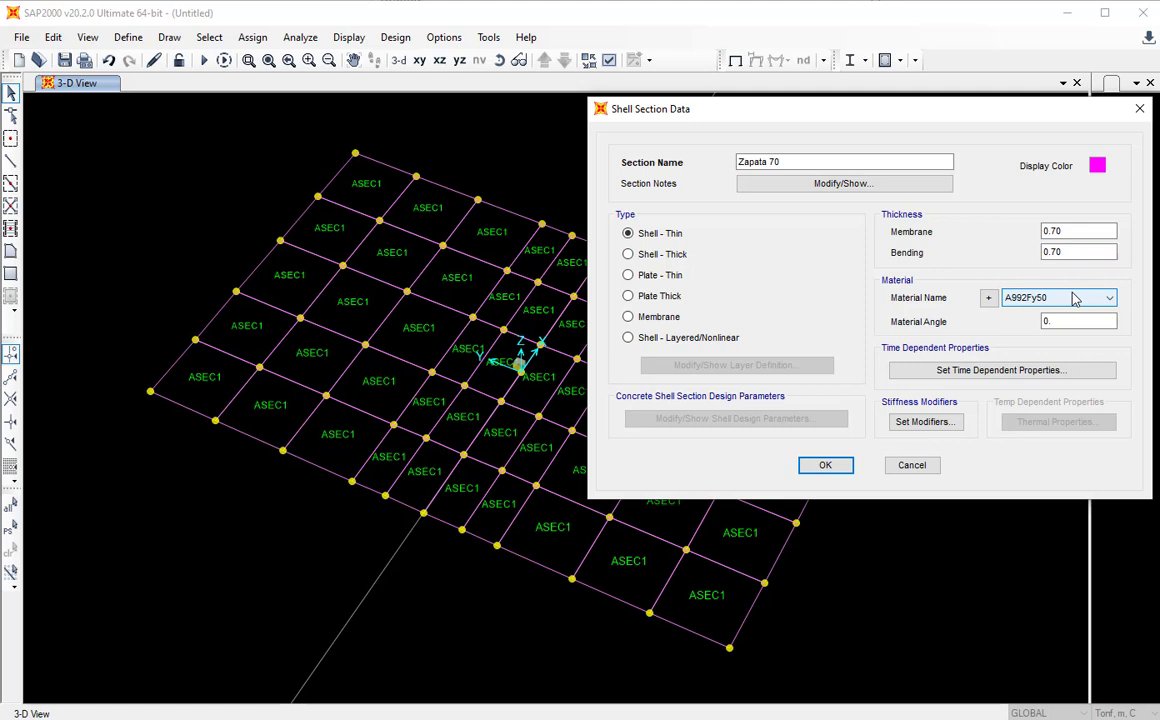
{"action": "left_click", "coordinate": [1070, 300]}
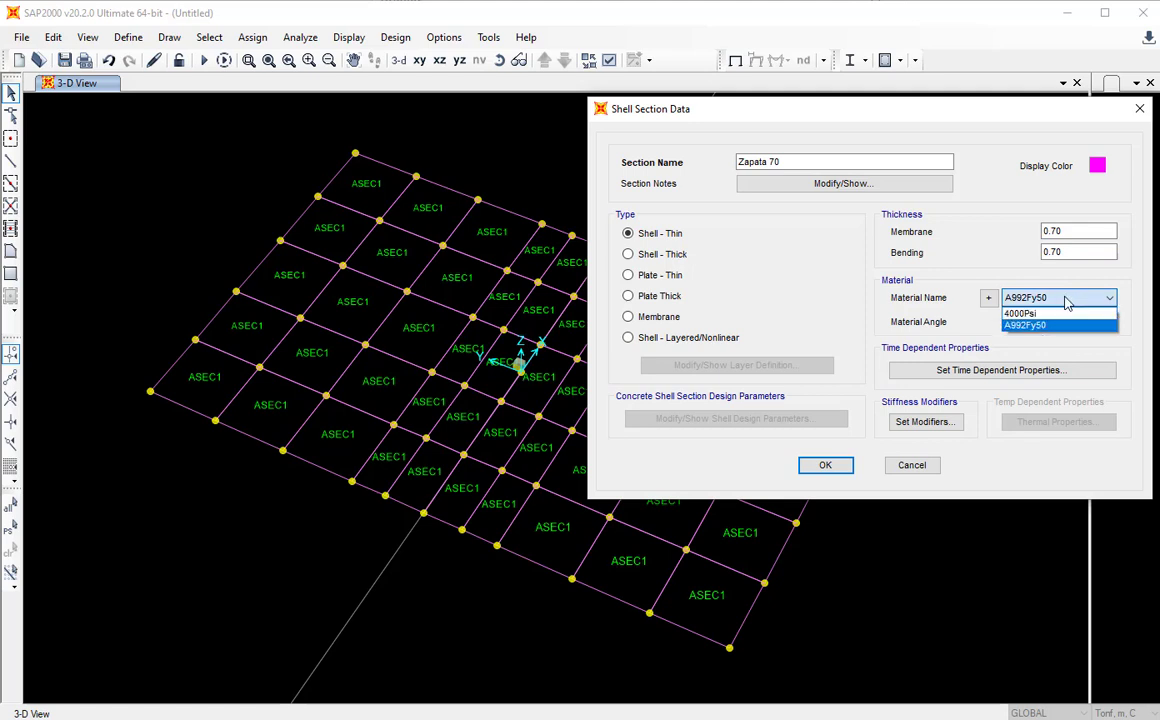
{"action": "left_click", "coordinate": [1067, 302]}
{"action": "left_click", "coordinate": [1067, 302]}
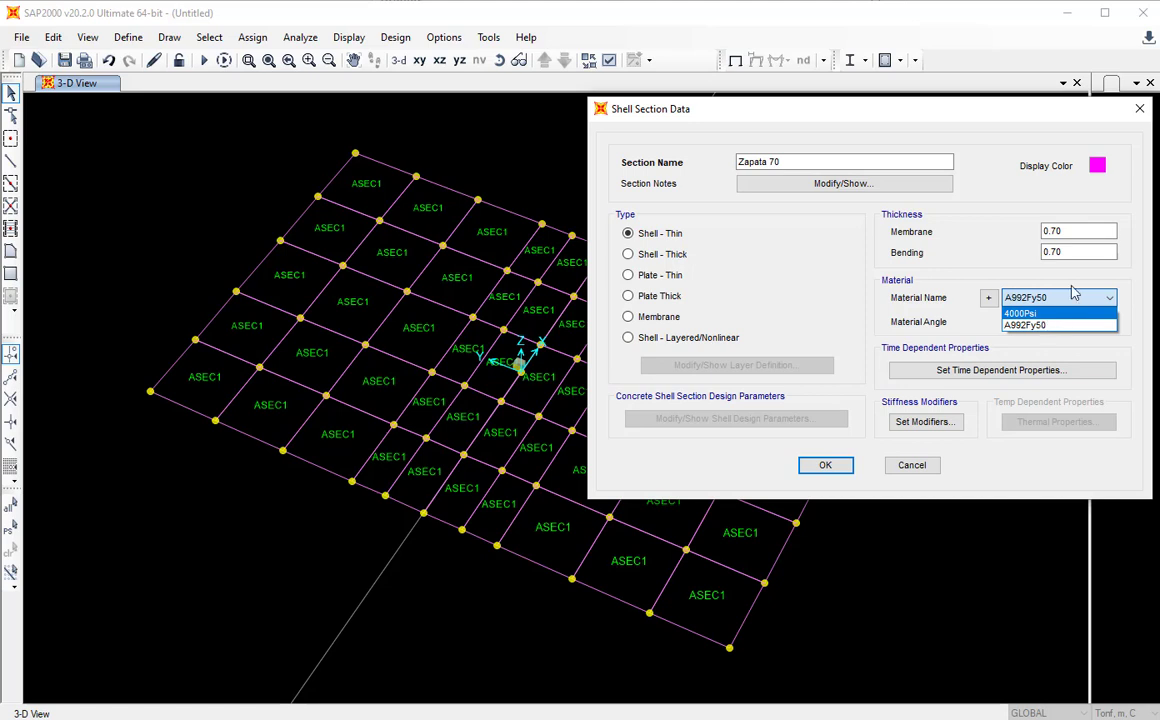
{"action": "left_click", "coordinate": [965, 262]}
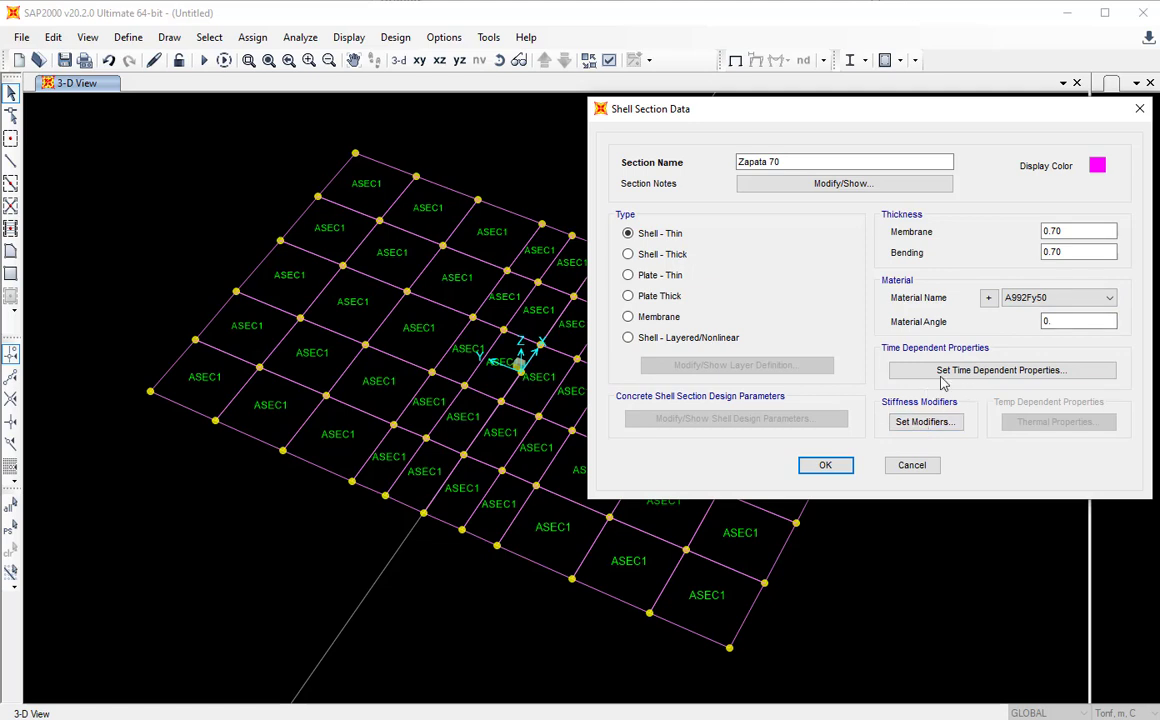
Open the material definitions from the section data and add a copy of the 4000Psi concrete.
{"action": "left_click", "coordinate": [988, 299]}
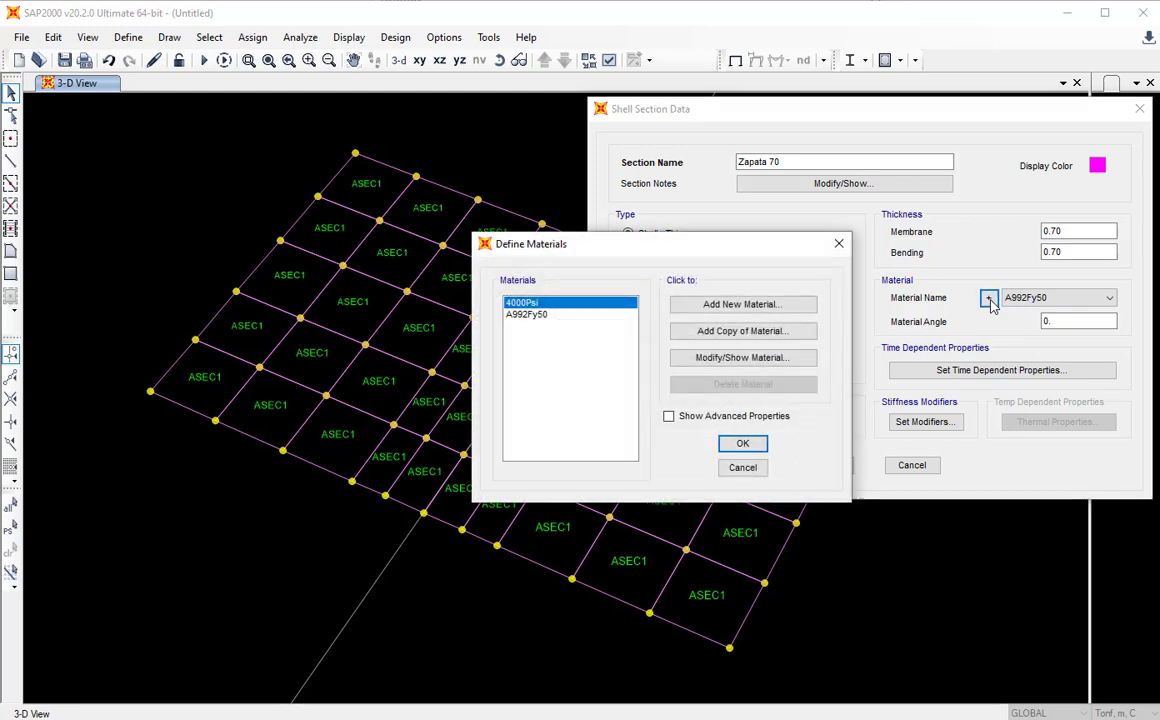
{"action": "left_click_drag", "start_coordinate": [731, 250], "coordinate": [722, 207]}
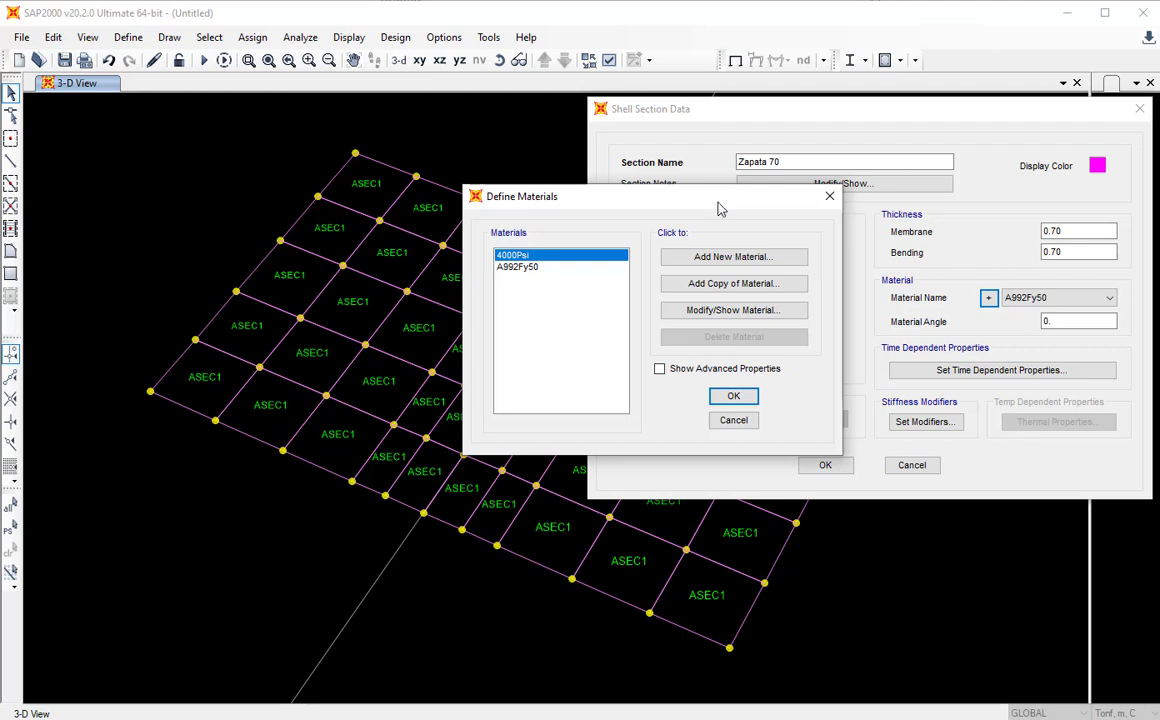
{"action": "left_click", "coordinate": [530, 268]}
{"action": "left_click", "coordinate": [524, 257]}
{"action": "left_click", "coordinate": [731, 284]}
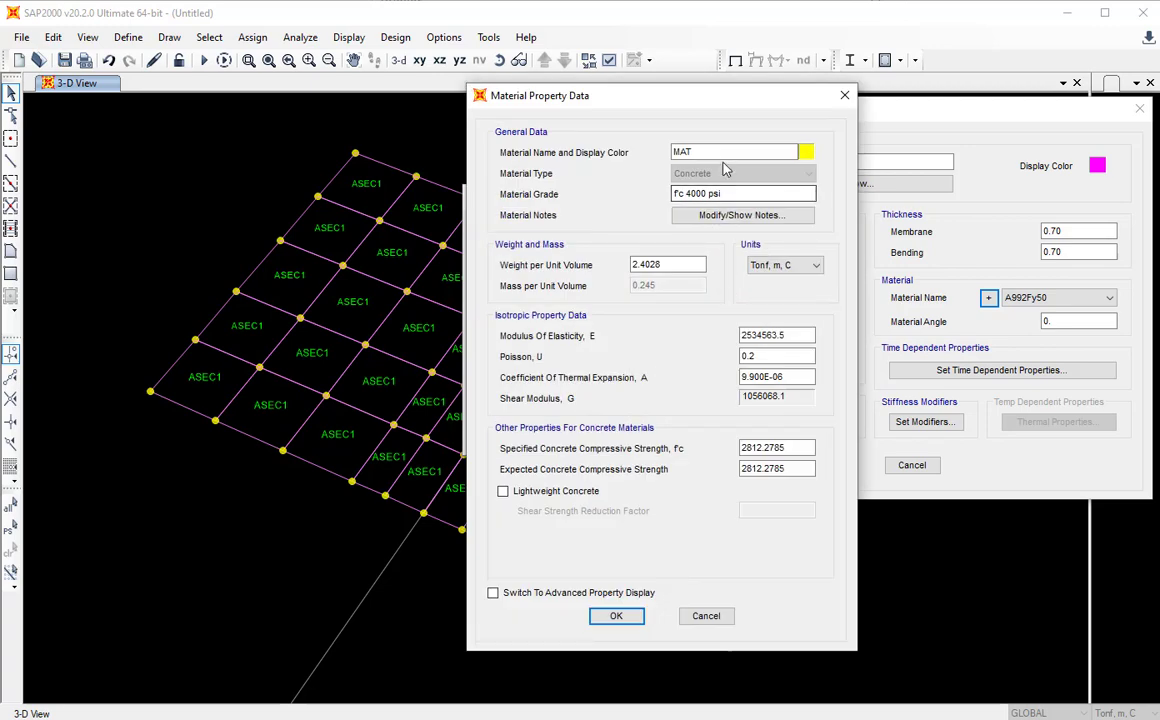
Name the copied concrete material f'c=210 and set its grade to f'c 3000 psi.
{"action": "left_click_drag", "start_coordinate": [715, 149], "coordinate": [556, 141]}
{"action": "type", "text": "f"}
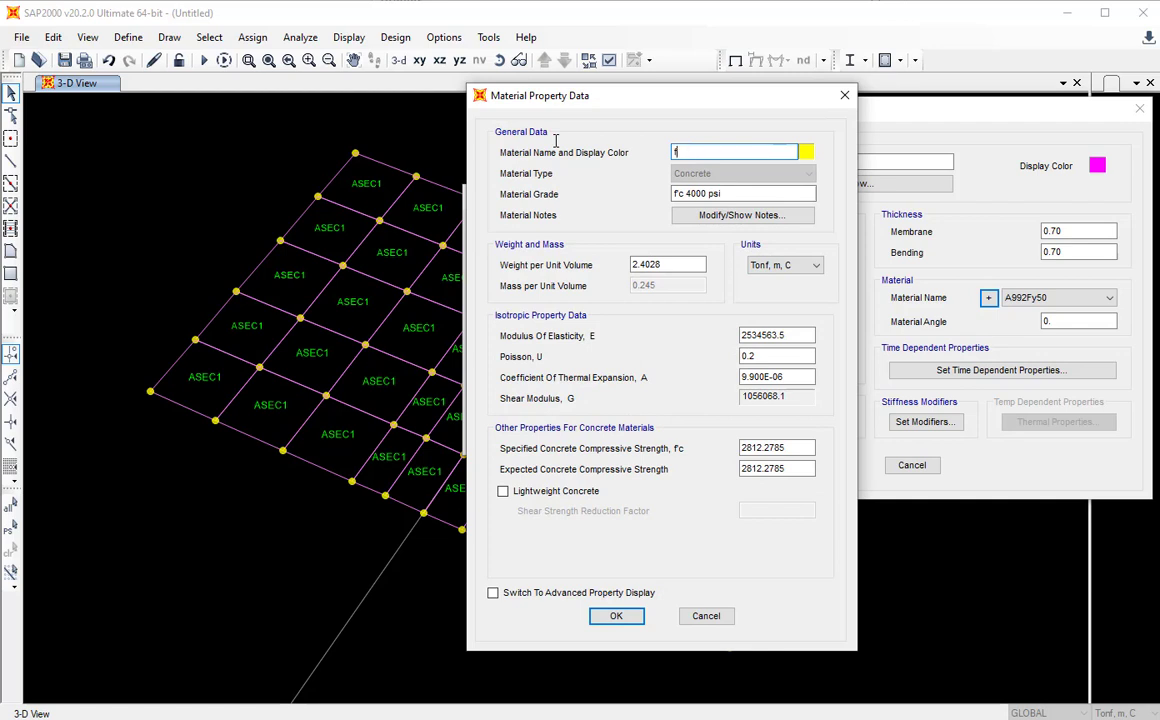
{"action": "type", "text": "c=210"}
{"action": "key", "text": "Tab"}
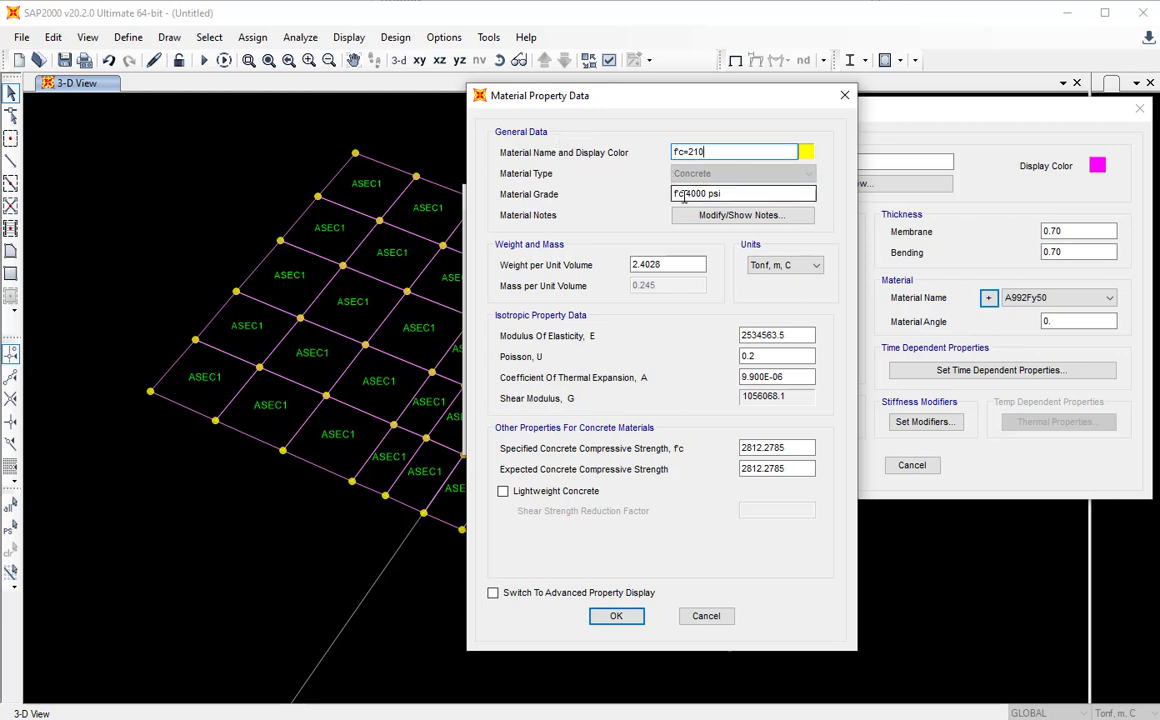
{"action": "left_click", "coordinate": [690, 193]}
{"action": "left_click_drag", "start_coordinate": [692, 194], "coordinate": [688, 194]}
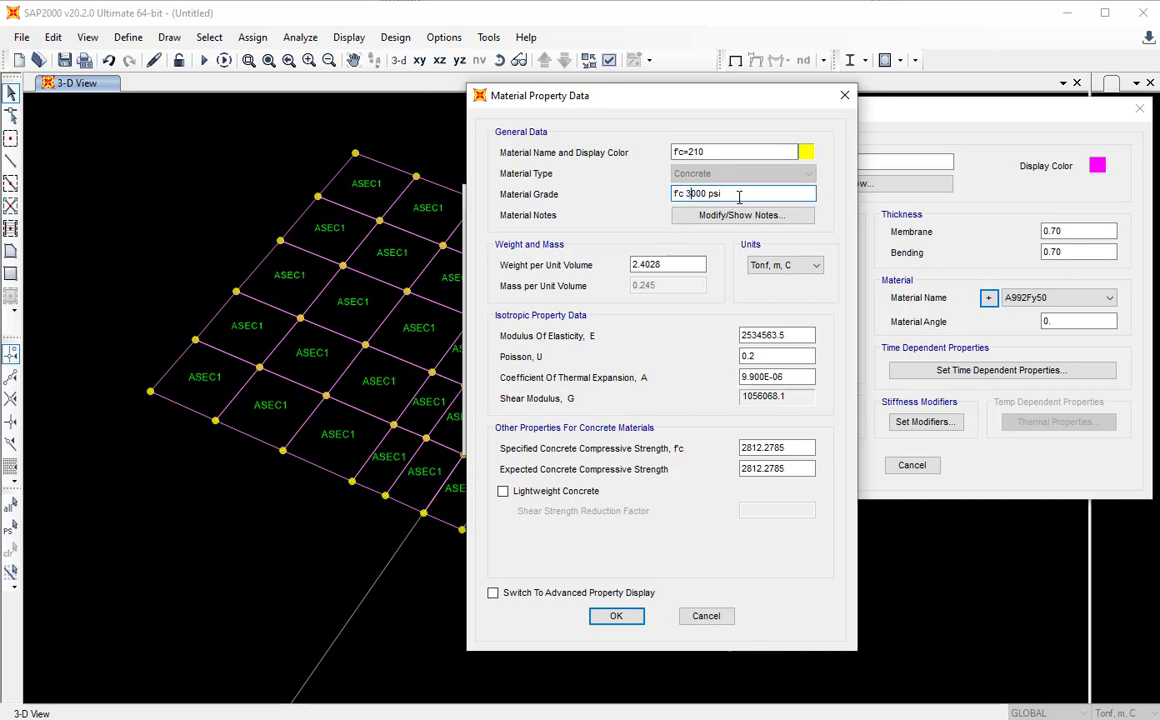
{"action": "type", "text": "3"}
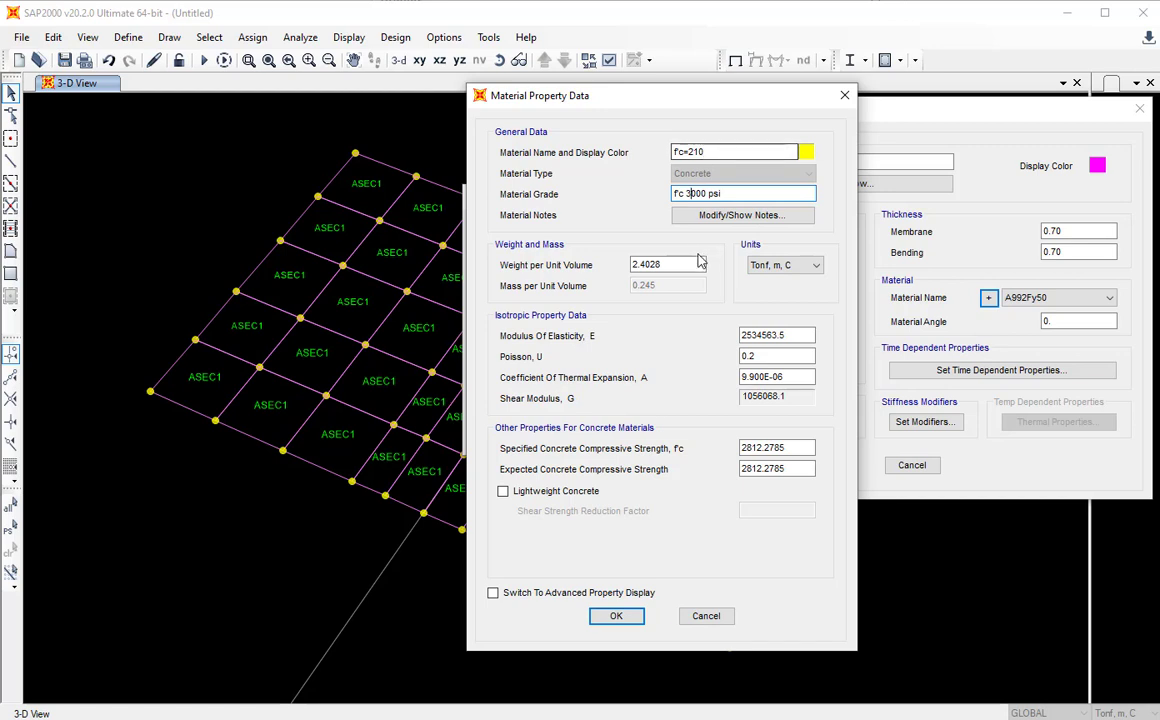
Set the material's weight per unit volume to 2.40 tonf/m³ and review its Poisson, elasticity and thermal expansion values.
{"action": "left_click_drag", "start_coordinate": [673, 265], "coordinate": [655, 264]}
{"action": "key", "text": "BackSpace"}
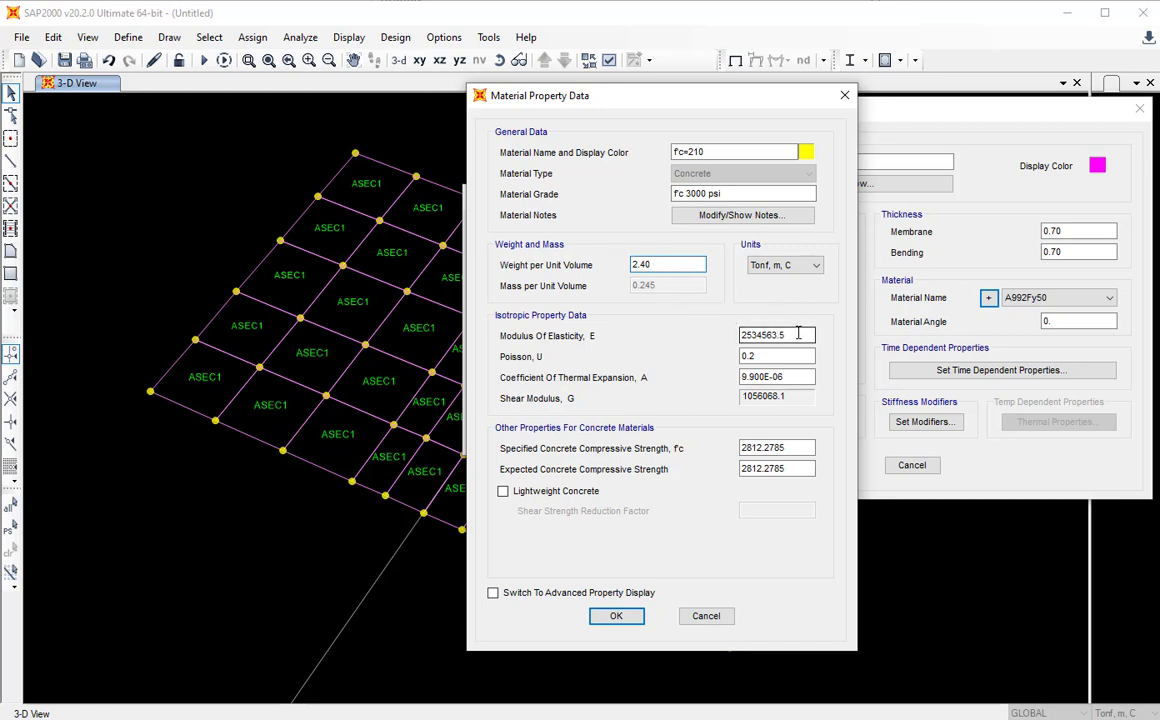
{"action": "left_click_drag", "start_coordinate": [776, 356], "coordinate": [714, 359]}
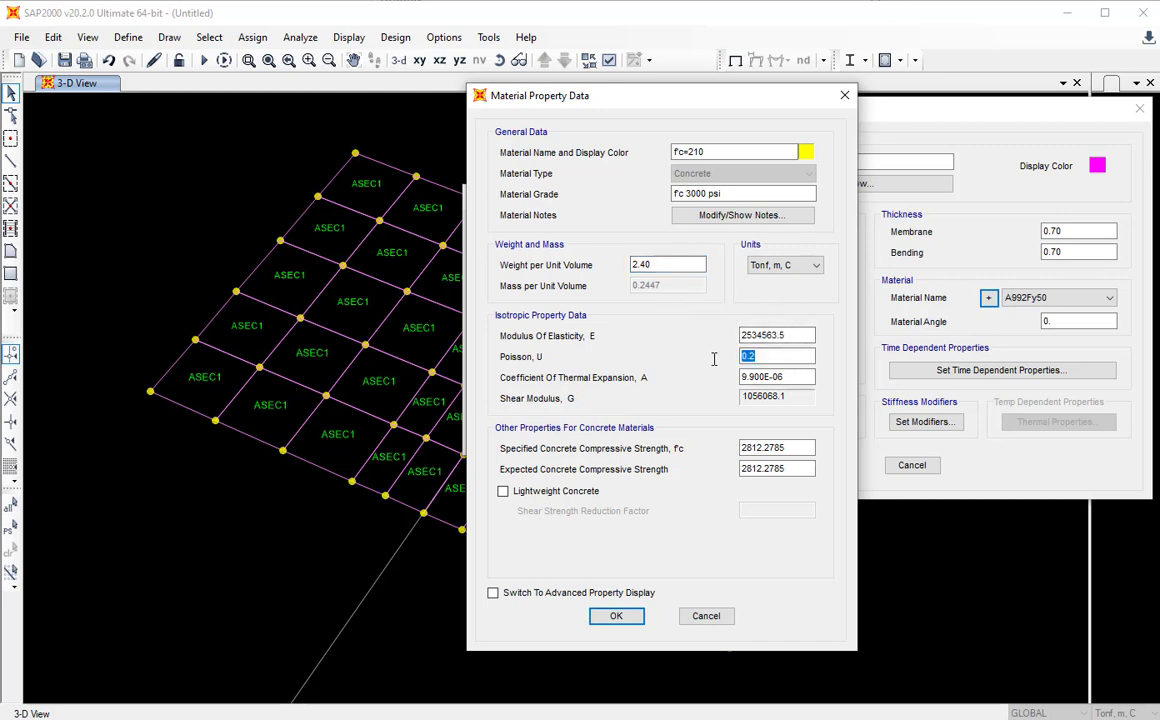
{"action": "left_click_drag", "start_coordinate": [790, 335], "coordinate": [689, 334]}
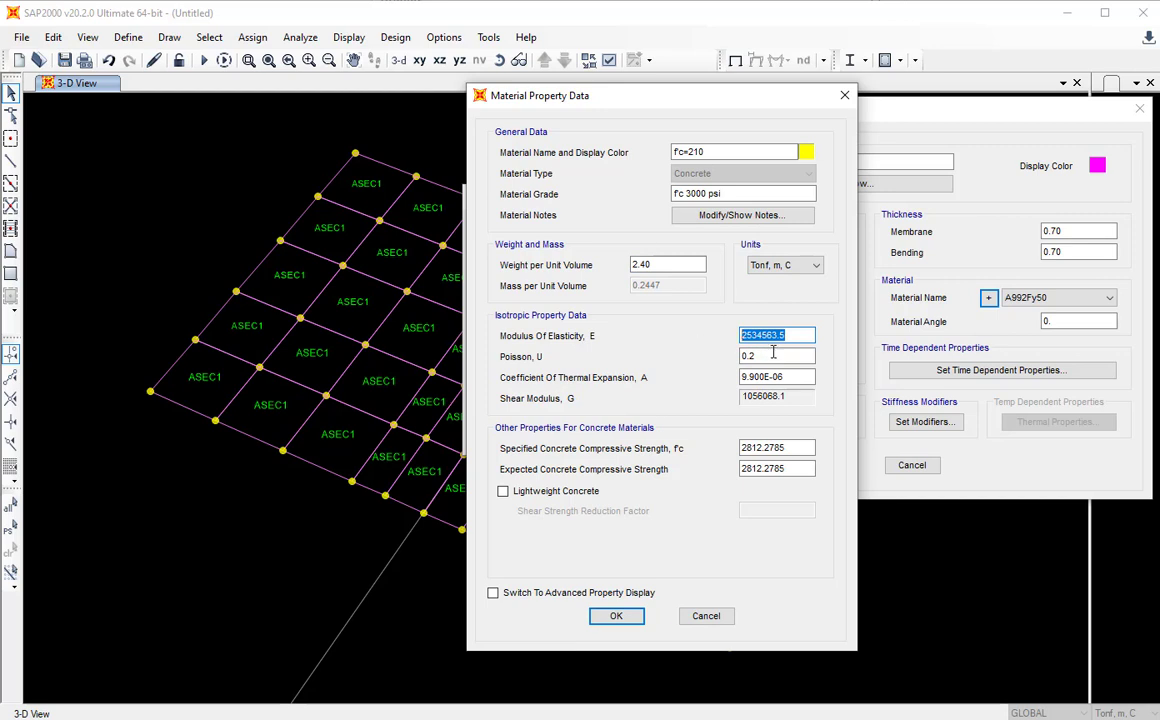
{"action": "left_click_drag", "start_coordinate": [768, 356], "coordinate": [610, 380]}
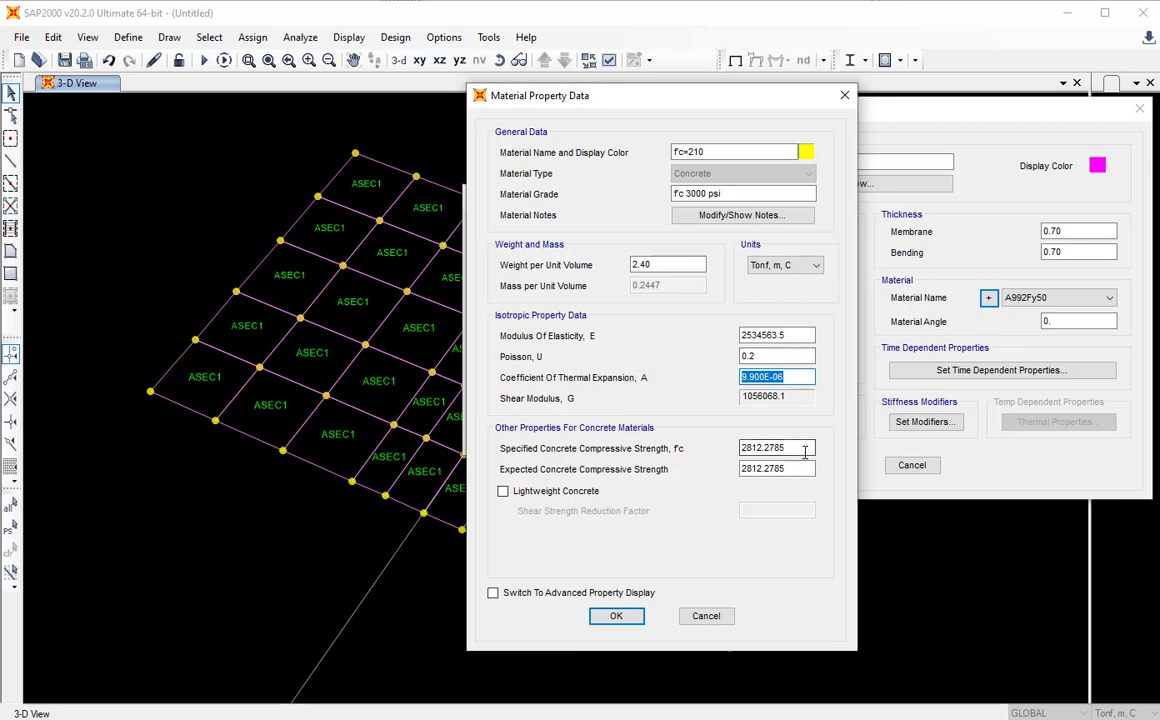
Check the material's compressive strengths and elastic modulus, and switch the material's units to Kgf, cm, C.
{"action": "left_click_drag", "start_coordinate": [801, 447], "coordinate": [744, 449]}
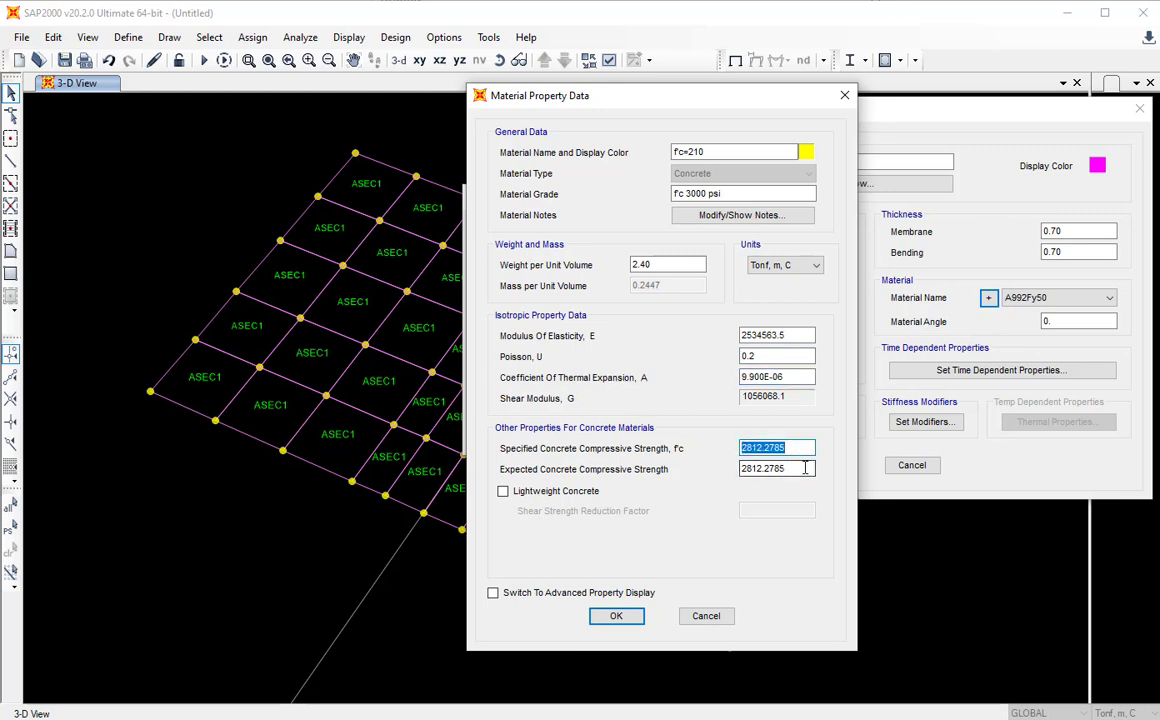
{"action": "left_click_drag", "start_coordinate": [812, 468], "coordinate": [741, 469]}
{"action": "left_click_drag", "start_coordinate": [810, 447], "coordinate": [717, 452]}
{"action": "left_click_drag", "start_coordinate": [812, 468], "coordinate": [728, 462]}
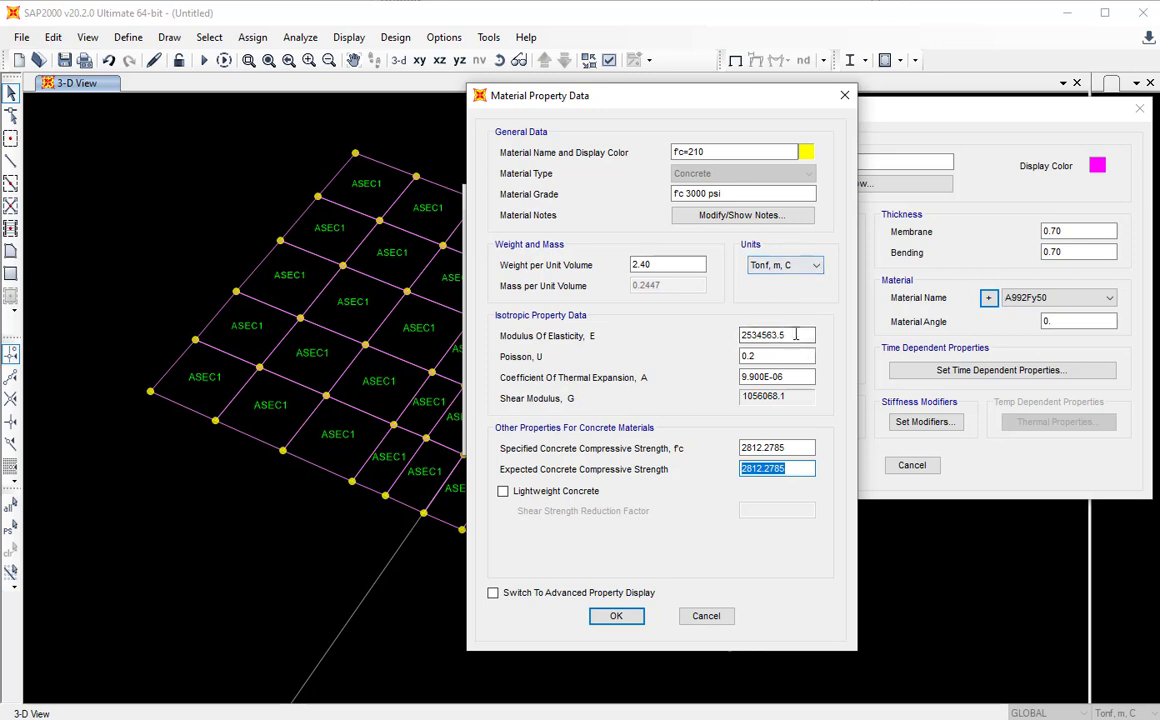
{"action": "left_click_drag", "start_coordinate": [812, 336], "coordinate": [689, 337]}
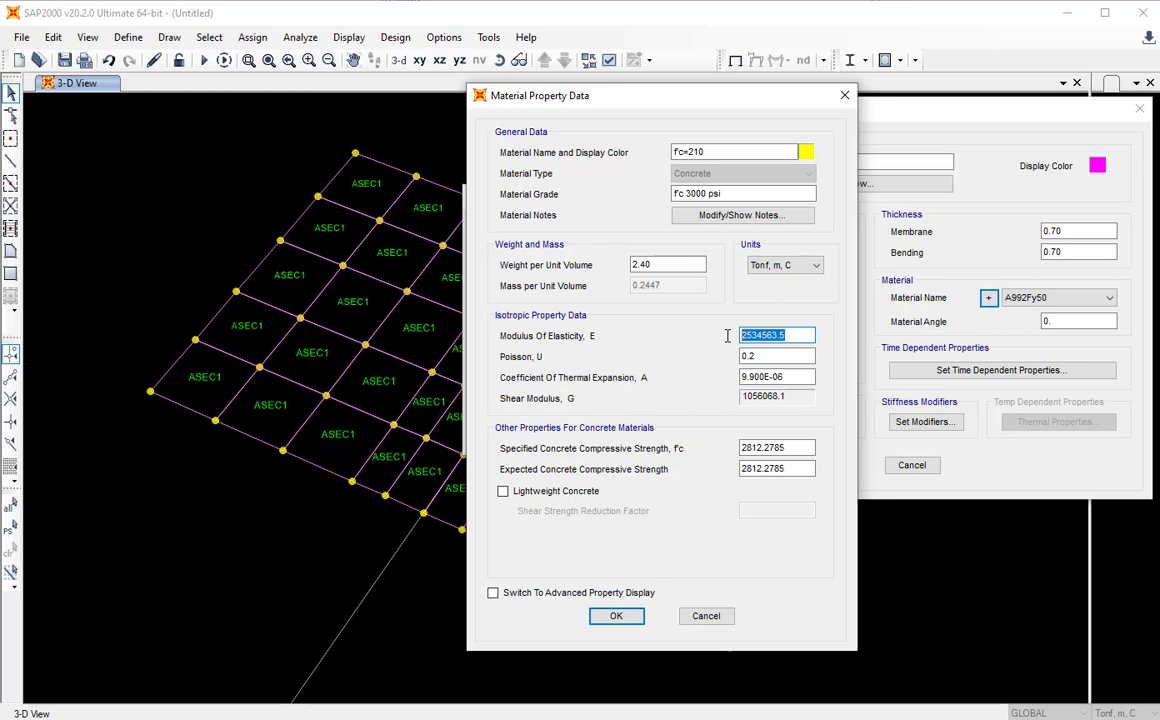
{"action": "left_click", "coordinate": [801, 267]}
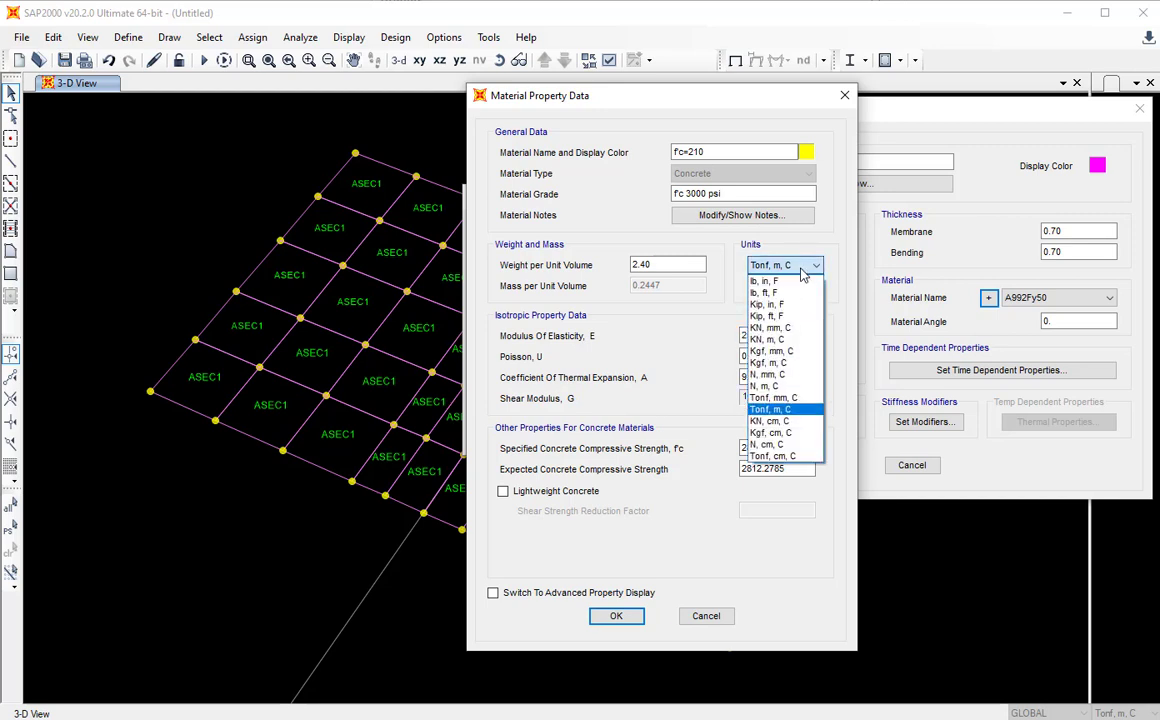
{"action": "left_click", "coordinate": [793, 436]}
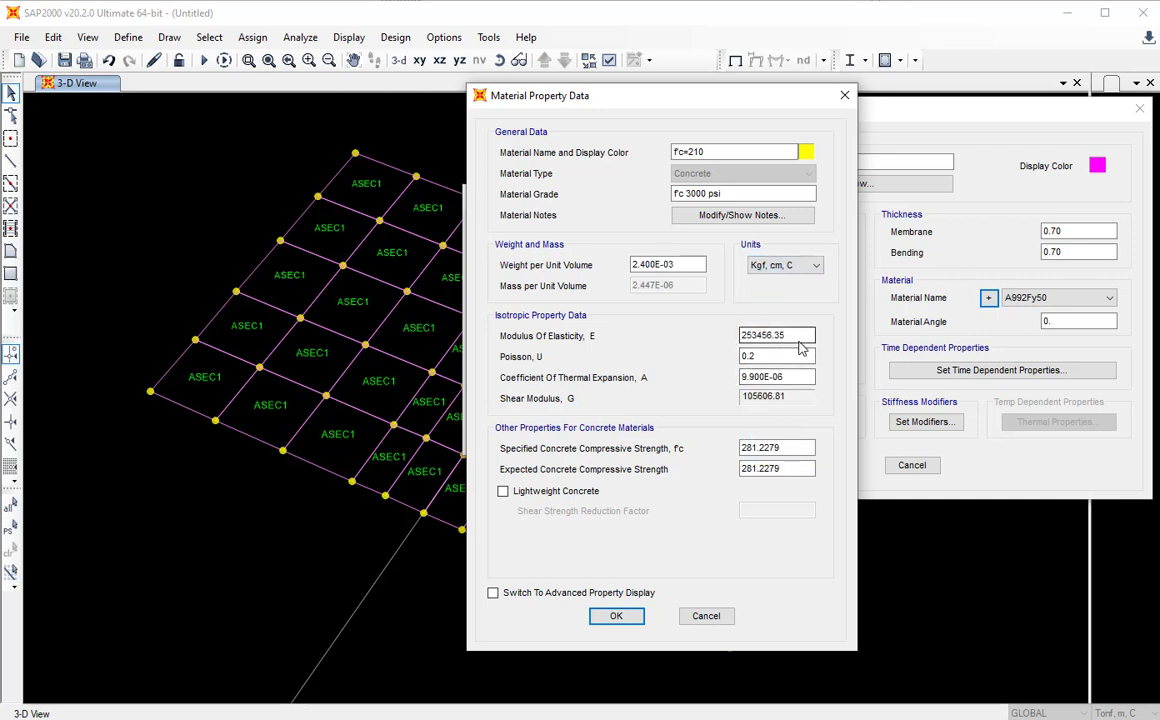
Set the modulus of elasticity of the f'c=210 concrete to 15000*(210)^0.5.
{"action": "left_click_drag", "start_coordinate": [800, 341], "coordinate": [555, 330]}
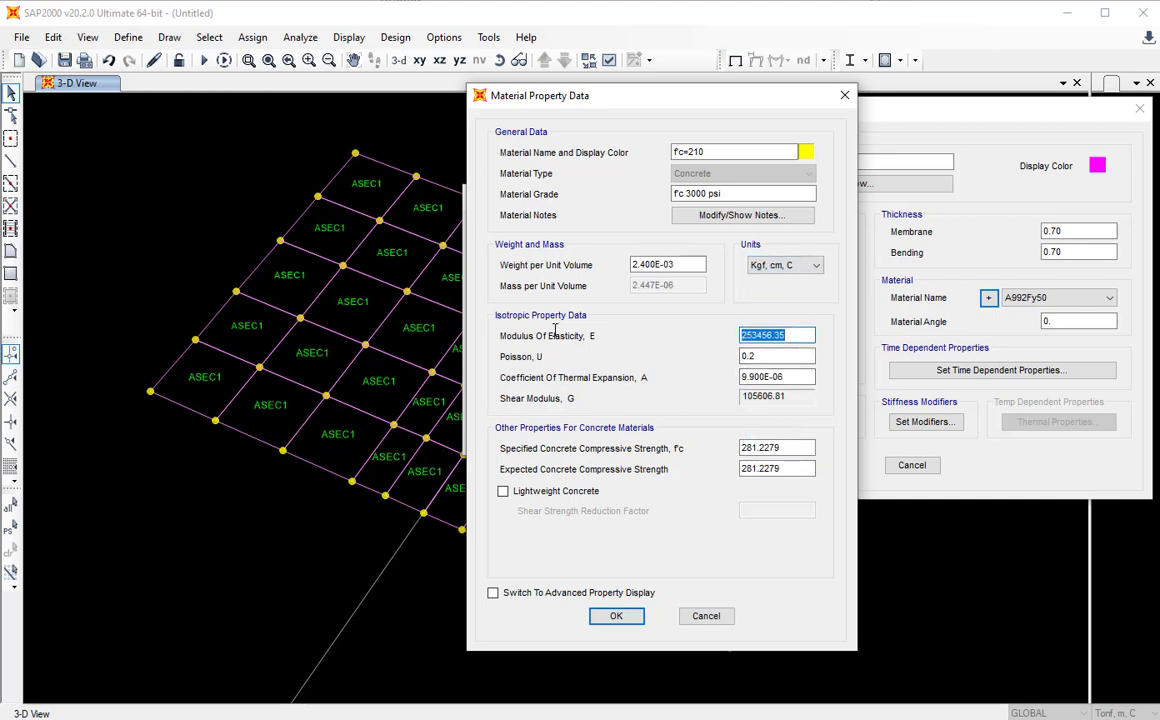
{"action": "type", "text": "15000*(210)^0.5"}
{"action": "key", "text": "Tab"}
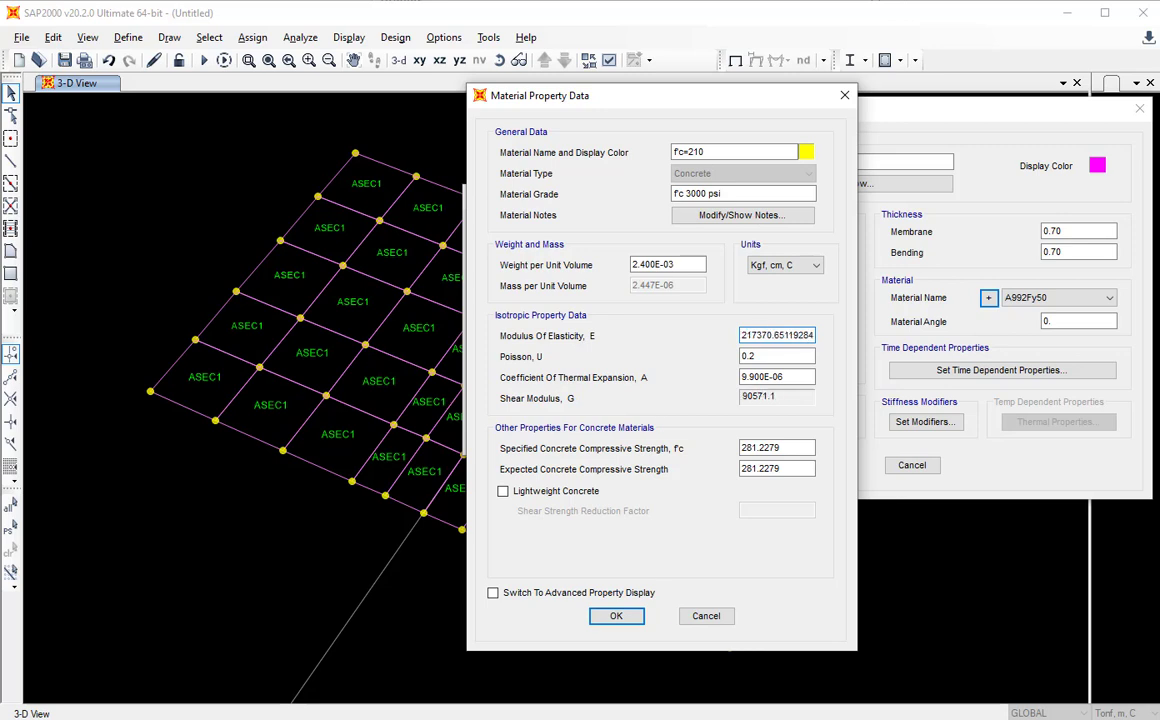
{"action": "left_click", "coordinate": [759, 336]}
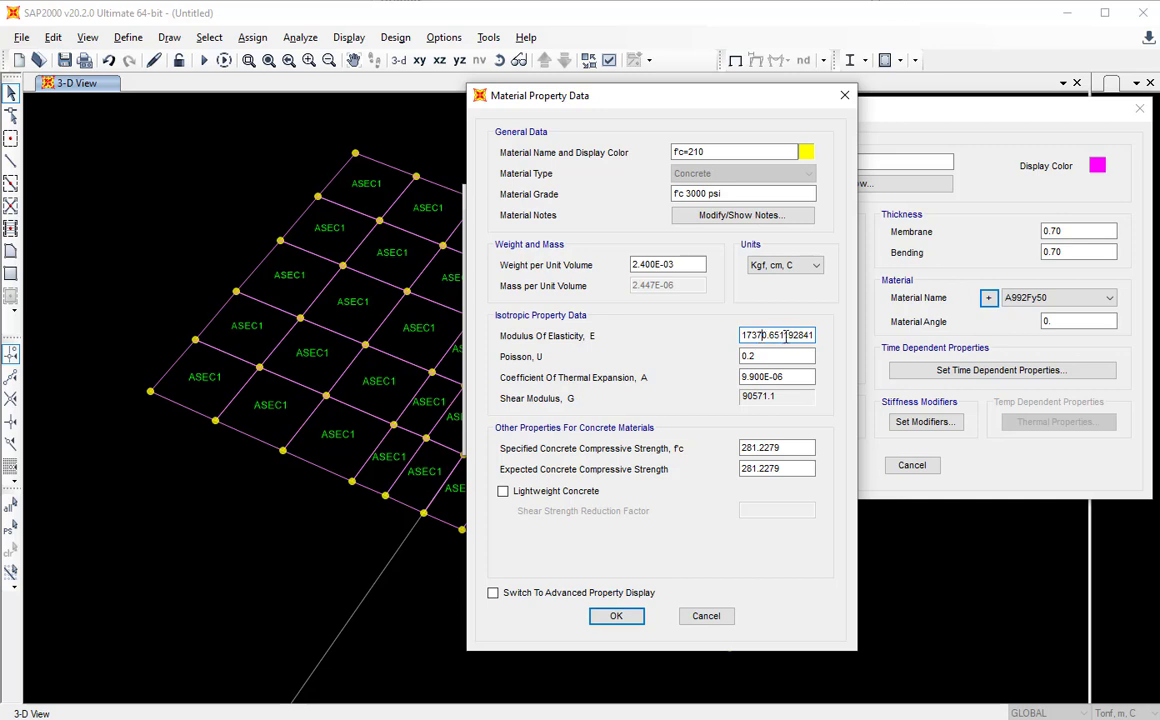
Set both the specified and the expected concrete compressive strength to 210 kgf/cm² and accept the material.
{"action": "double_click", "coordinate": [793, 447]}
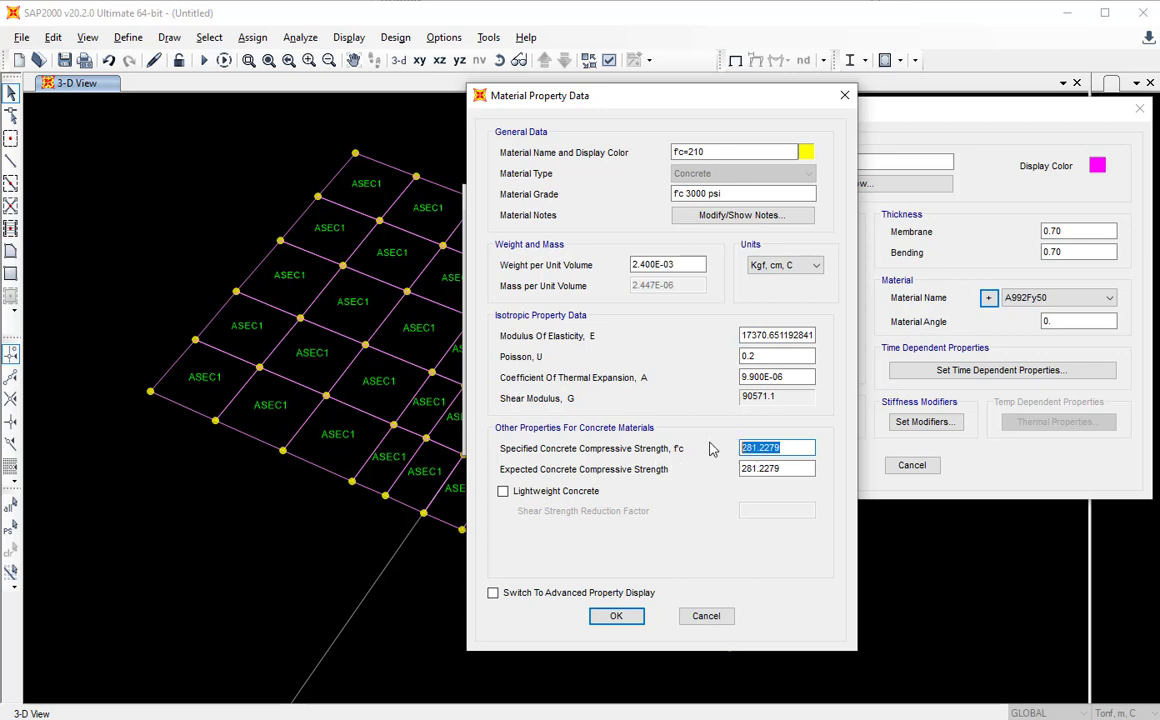
{"action": "type", "text": "210"}
{"action": "key", "text": "Tab"}
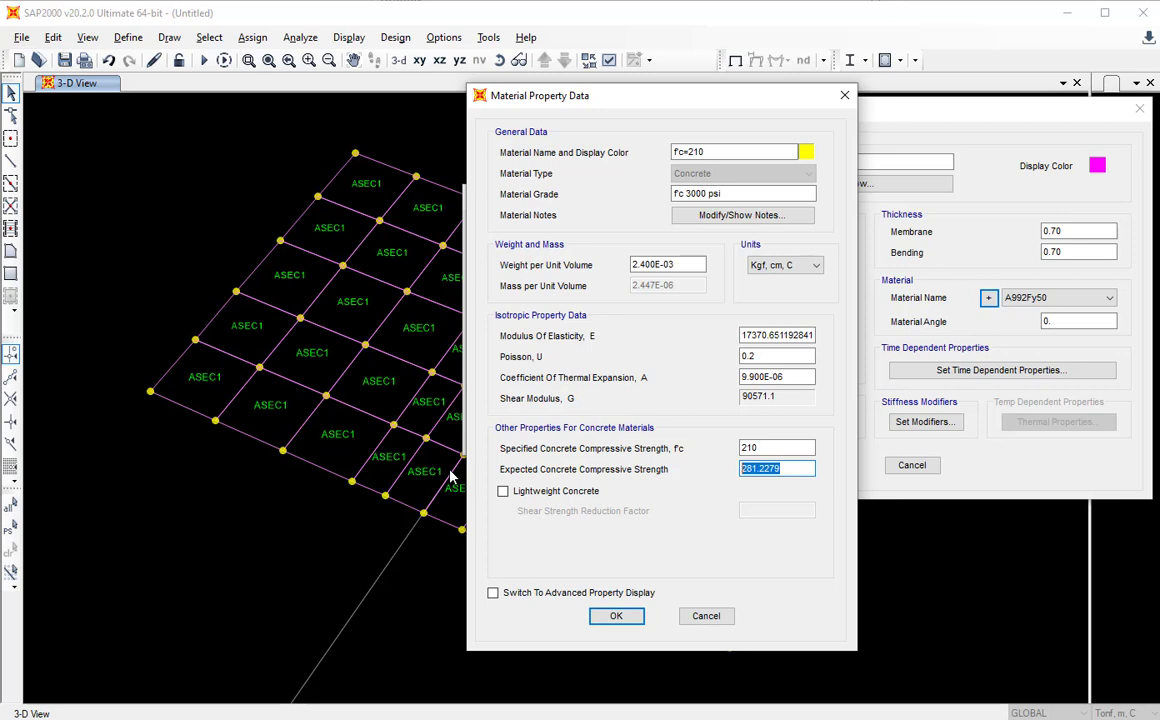
{"action": "type", "text": "210"}
{"action": "left_click", "coordinate": [616, 616]}
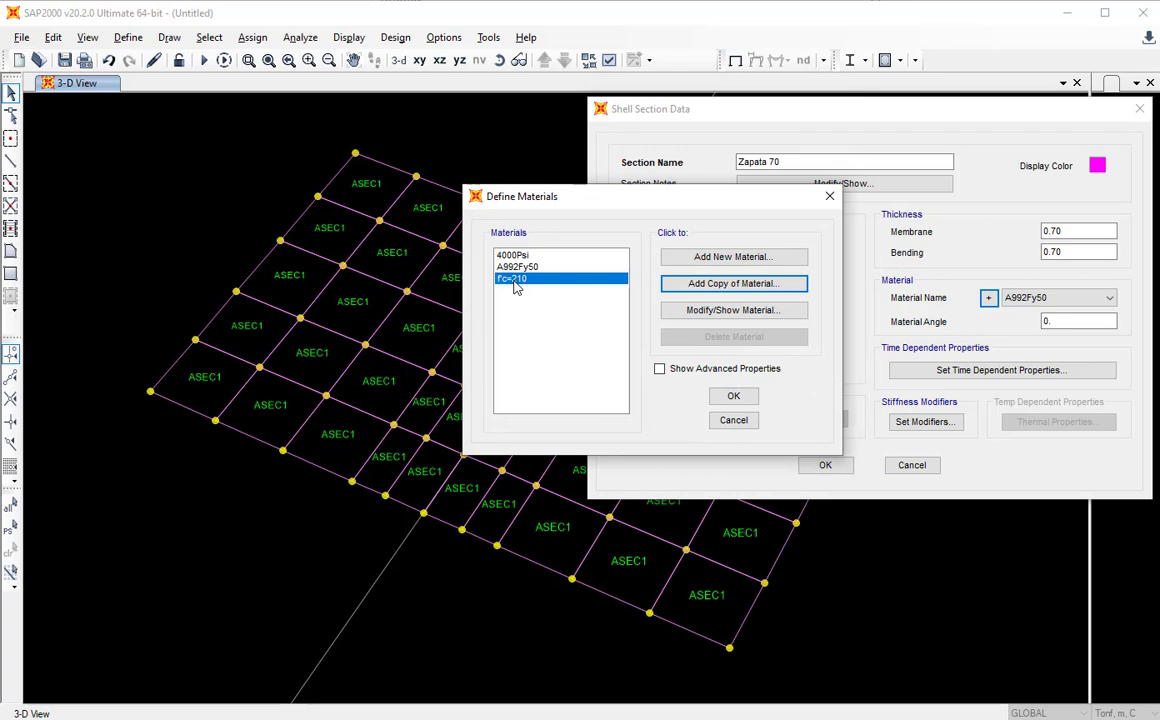
Choose f'c=210 as the material of the Zapata 70 shell section and accept the area section definitions.
{"action": "left_click", "coordinate": [734, 397]}
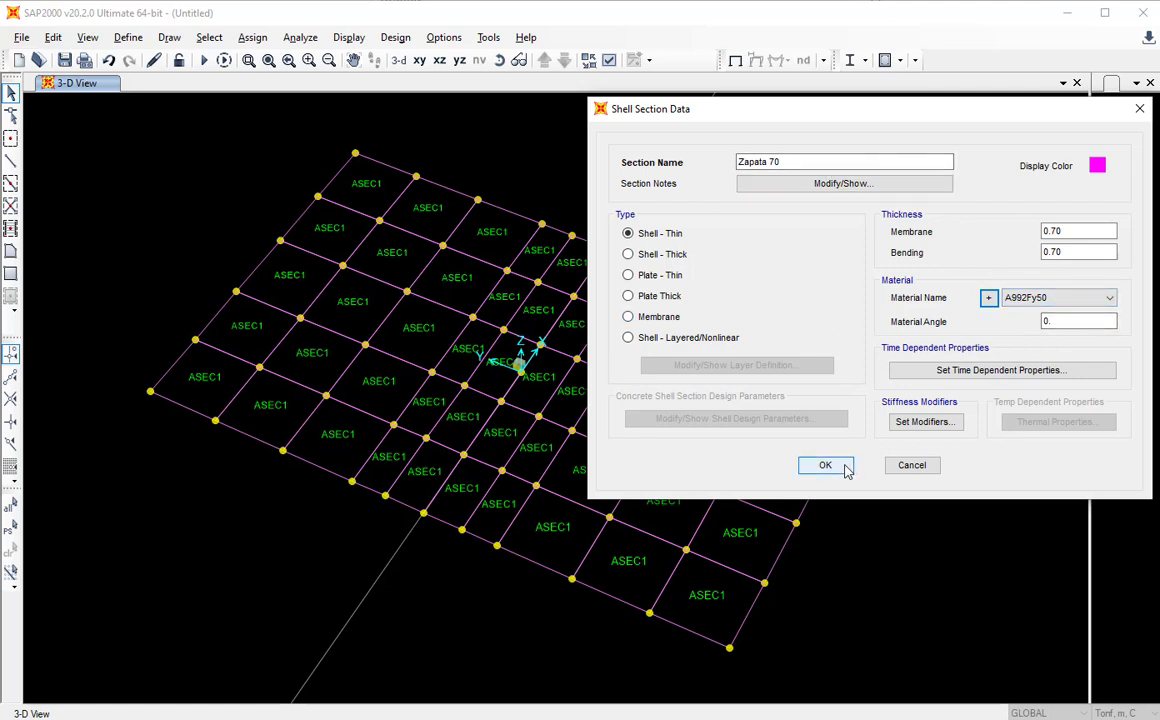
{"action": "left_click", "coordinate": [1041, 305]}
{"action": "left_click", "coordinate": [1041, 305]}
{"action": "left_click", "coordinate": [1041, 305]}
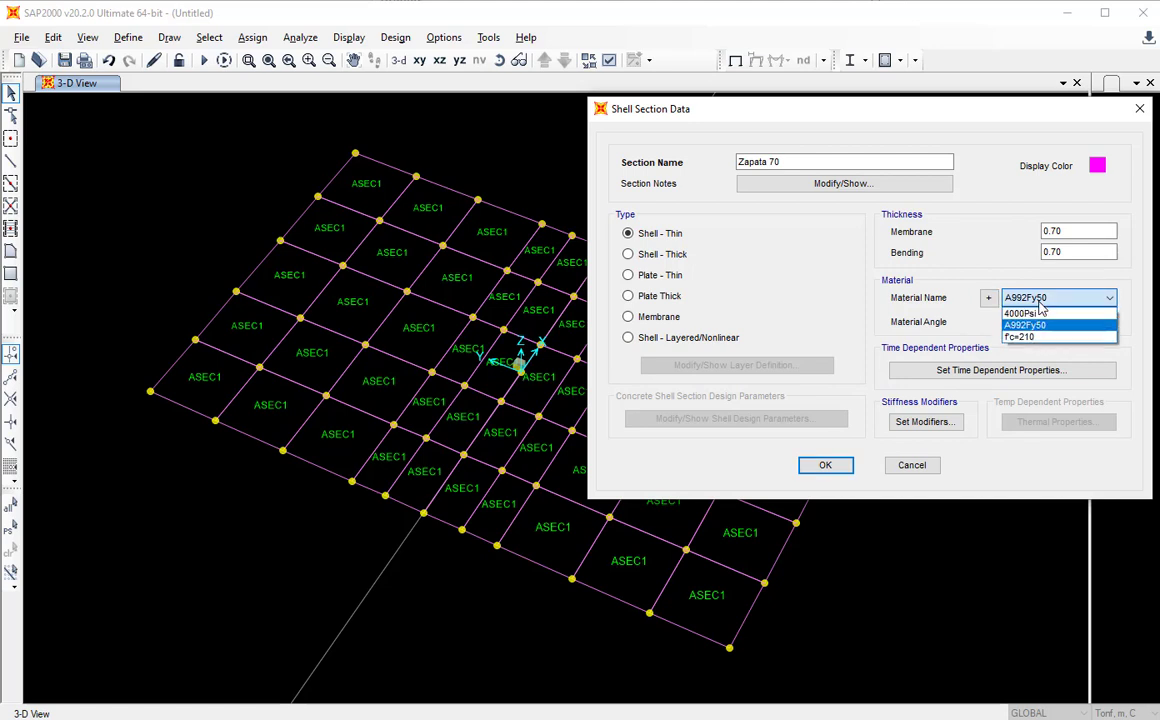
{"action": "left_click", "coordinate": [1047, 338]}
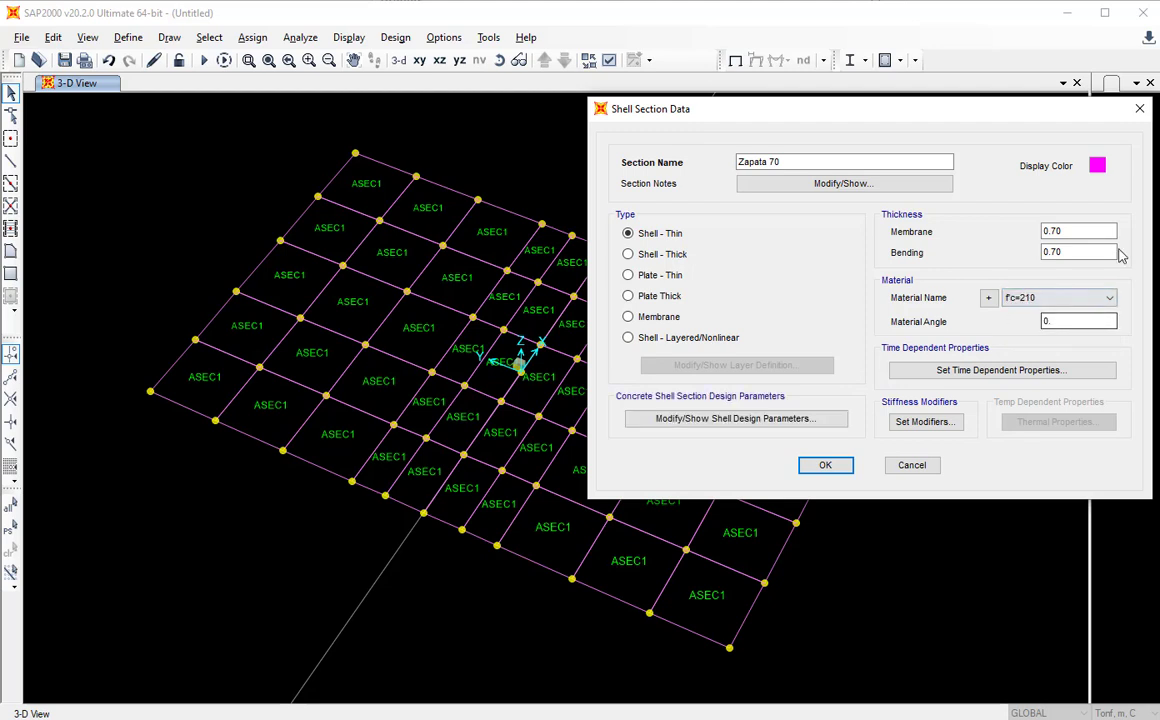
{"action": "left_click", "coordinate": [826, 471]}
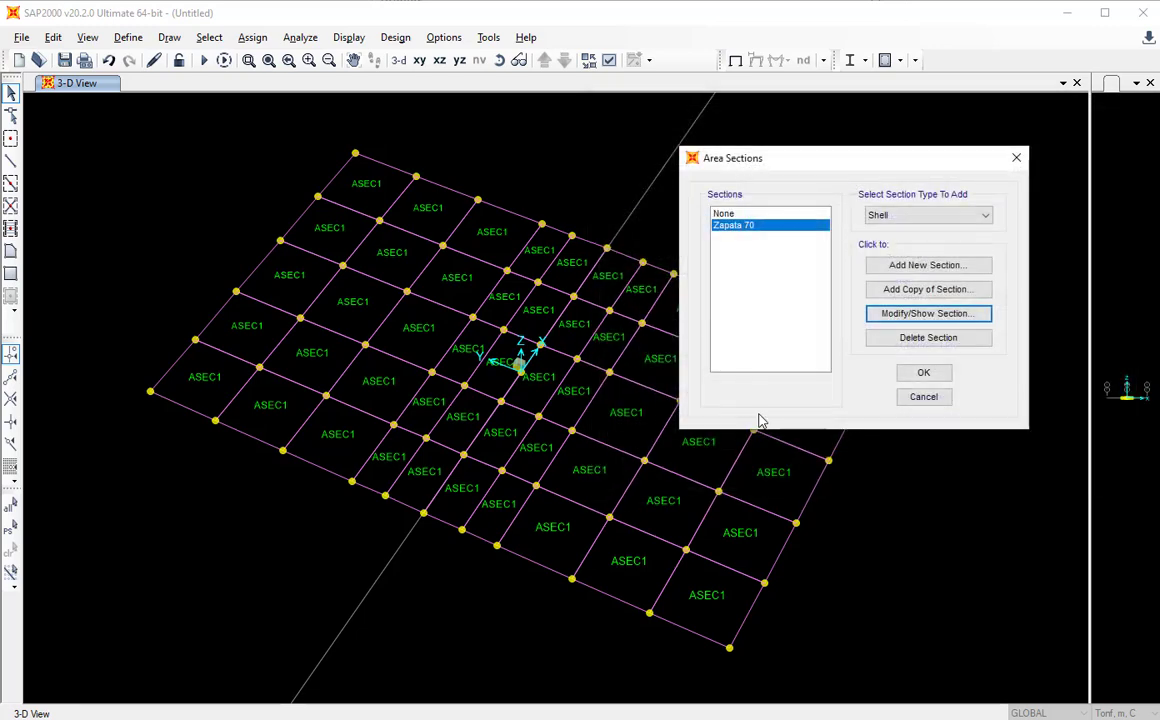
{"action": "left_click", "coordinate": [923, 374]}
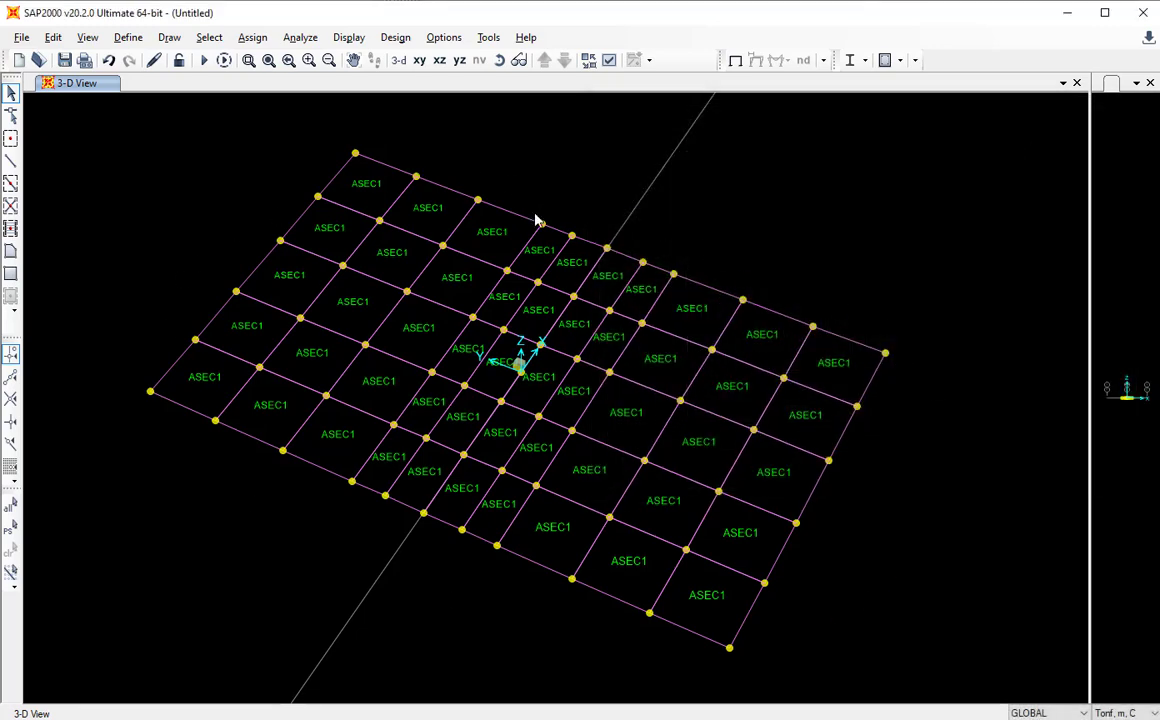
Select the whole footing mesh and assign the Zapata 70 section to all its areas.
{"action": "left_click", "coordinate": [127, 38]}
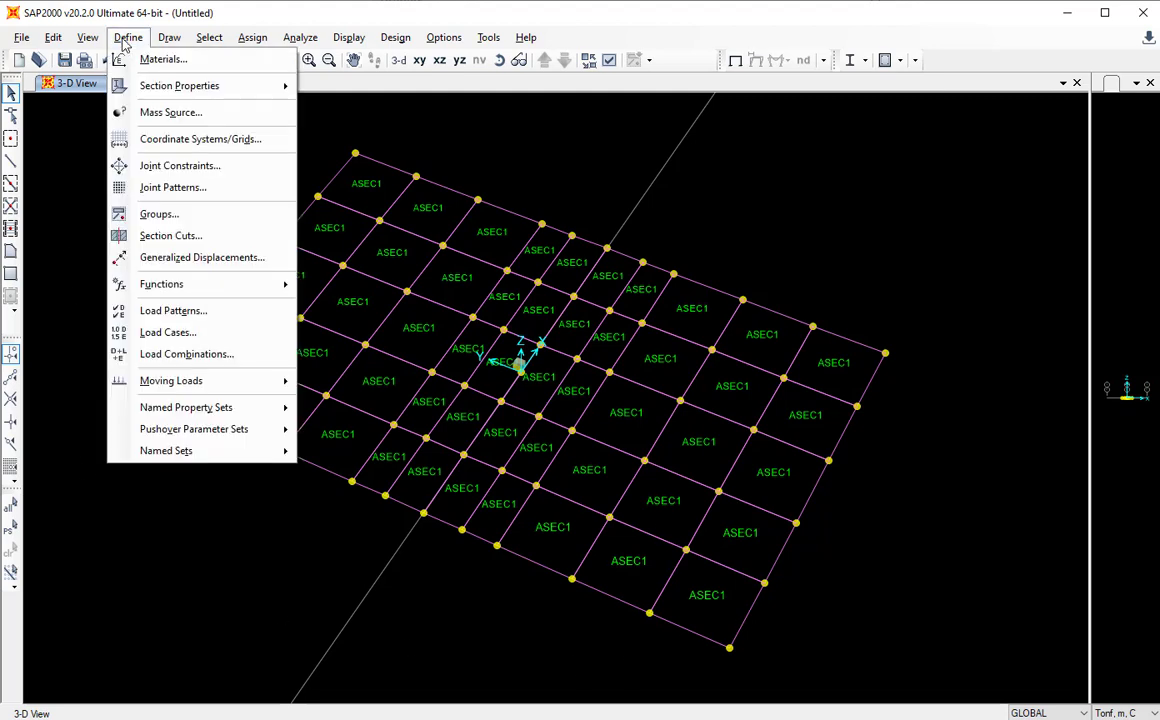
{"action": "left_click", "coordinate": [127, 42]}
{"action": "mouse_move", "coordinate": [117, 146]}
{"action": "left_mouse_down"}
{"action": "mouse_move", "coordinate": [298, 331]}
{"action": "mouse_move", "coordinate": [860, 630]}
{"action": "mouse_move", "coordinate": [1010, 673]}
{"action": "left_mouse_up"}
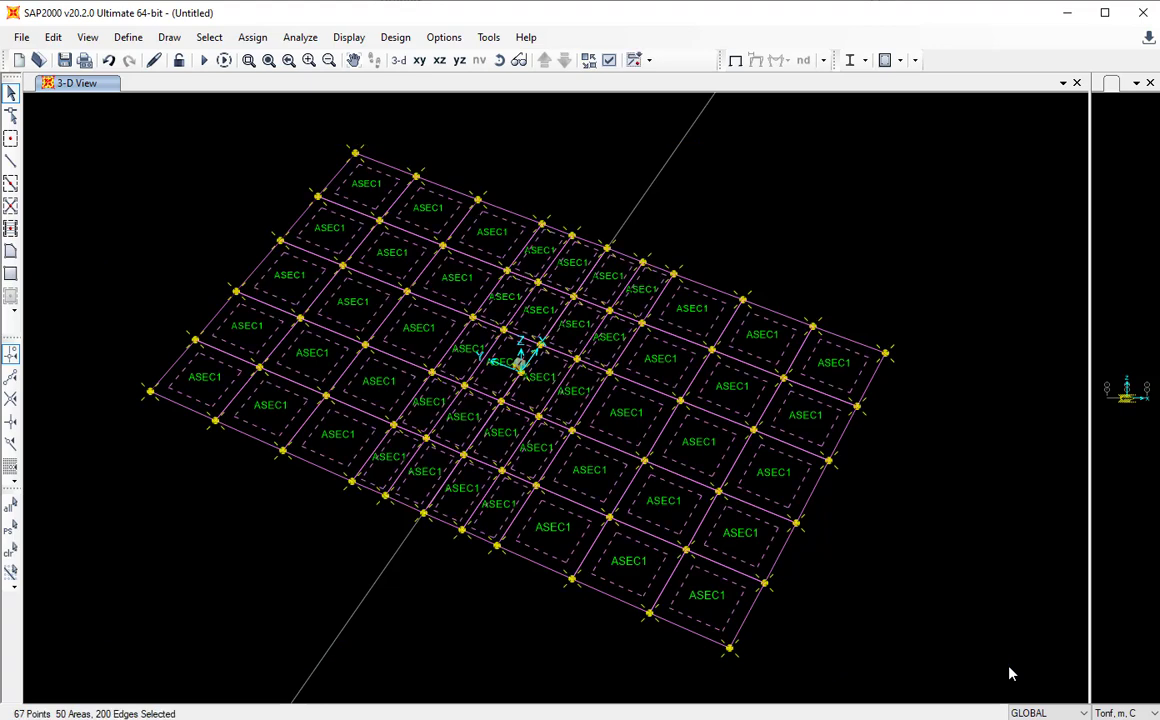
{"action": "left_click_drag", "start_coordinate": [862, 587], "coordinate": [117, 146]}
{"action": "left_click", "coordinate": [252, 38]}
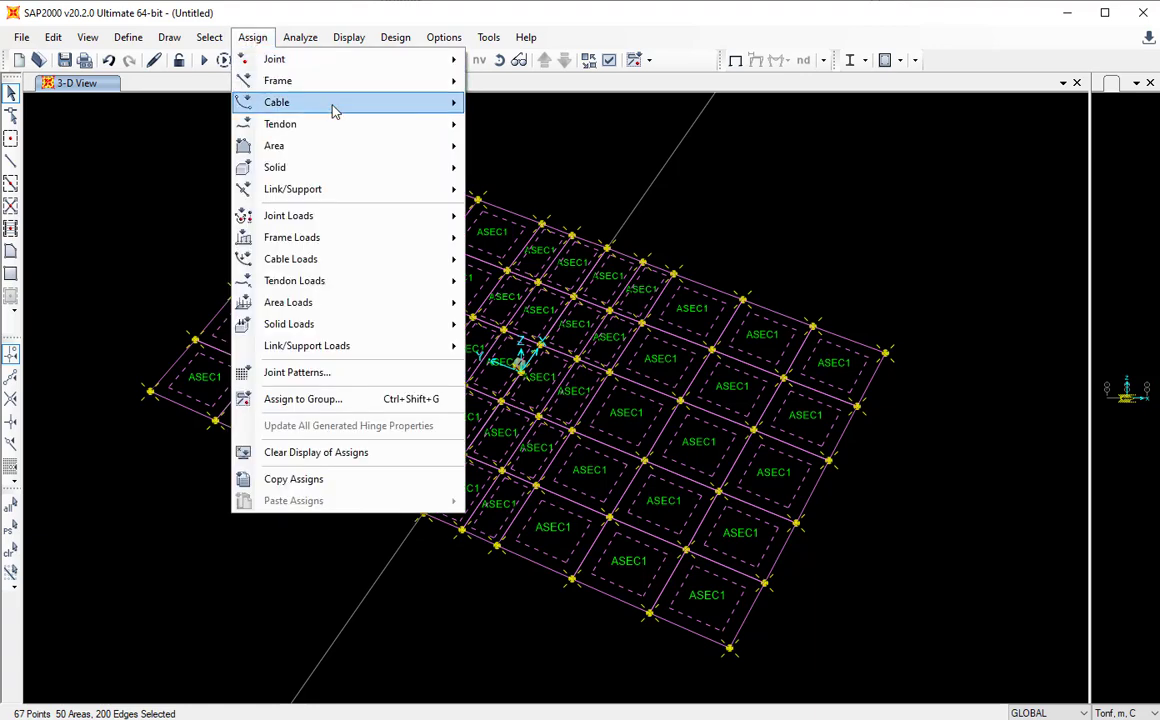
{"action": "mouse_move", "coordinate": [337, 160]}
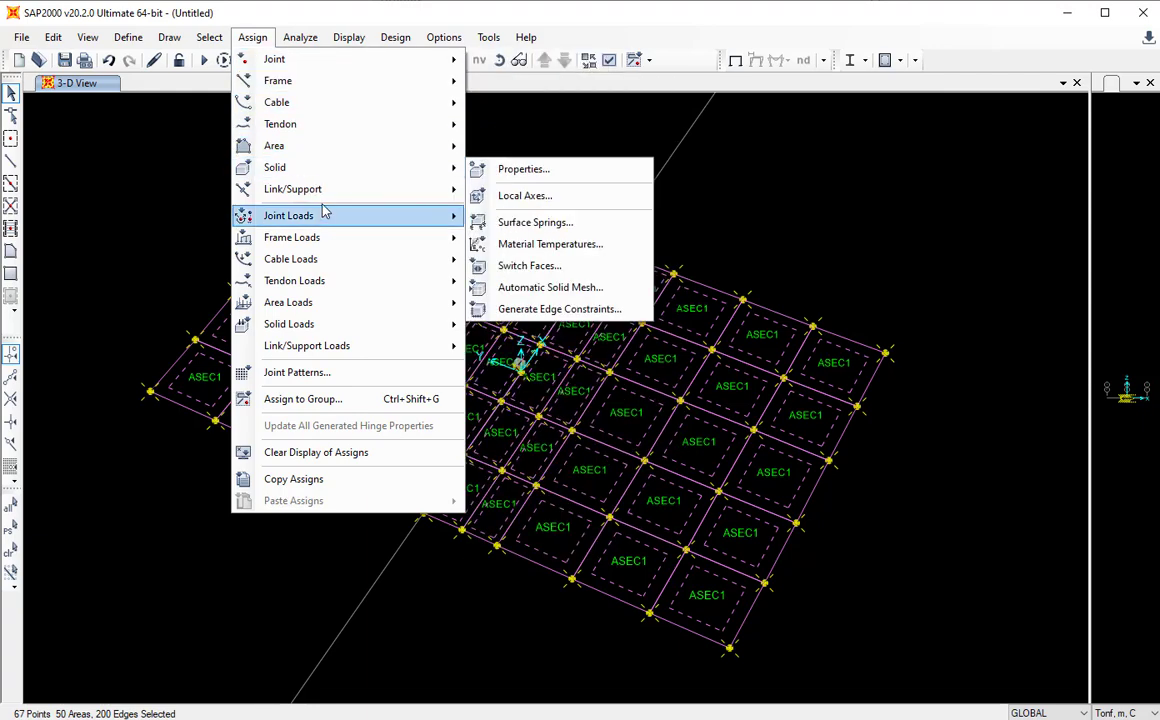
{"action": "mouse_move", "coordinate": [427, 61]}
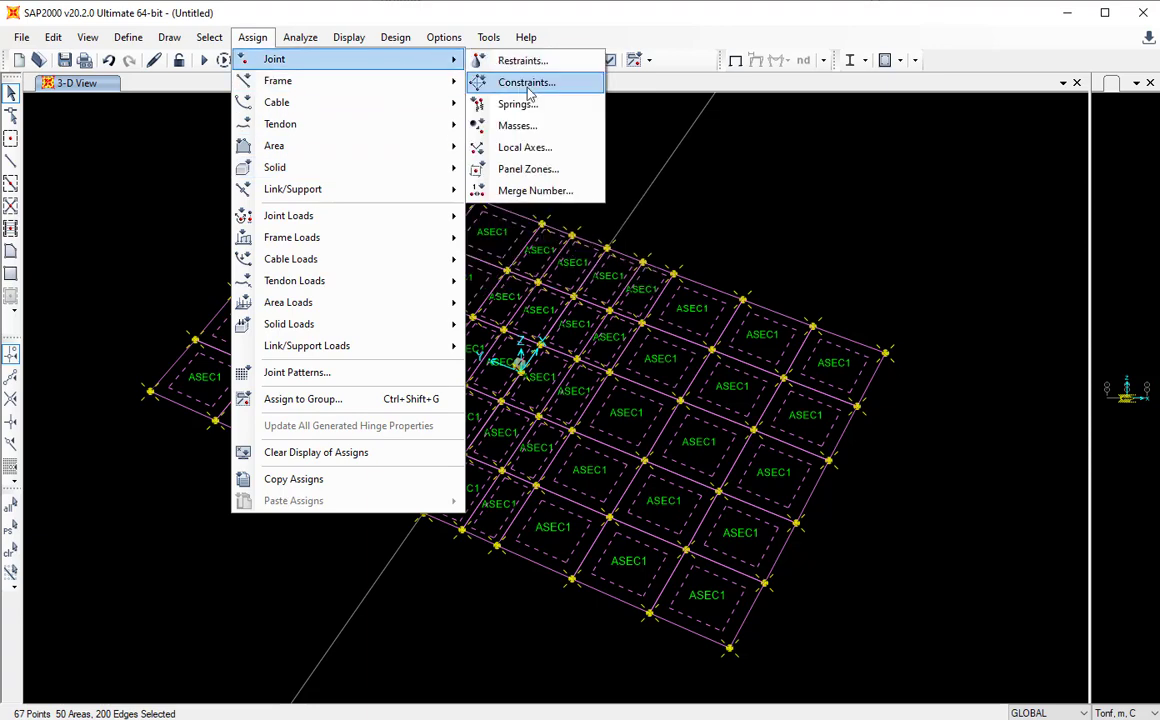
{"action": "mouse_move", "coordinate": [416, 87]}
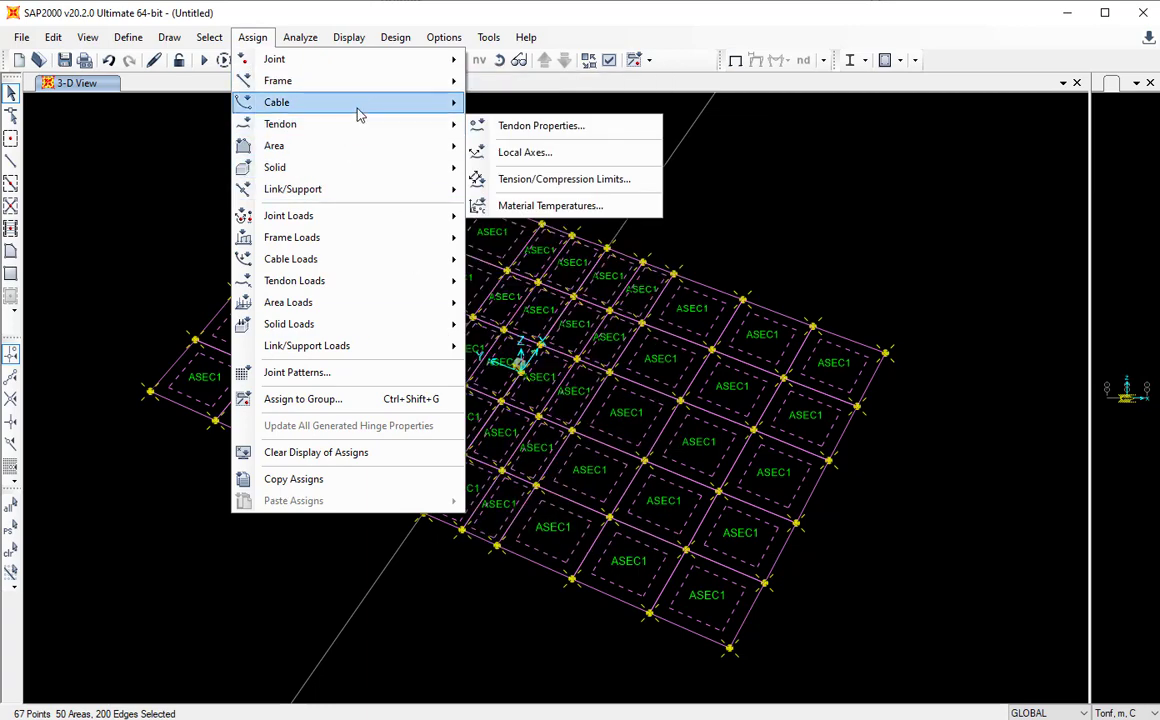
{"action": "mouse_move", "coordinate": [400, 139]}
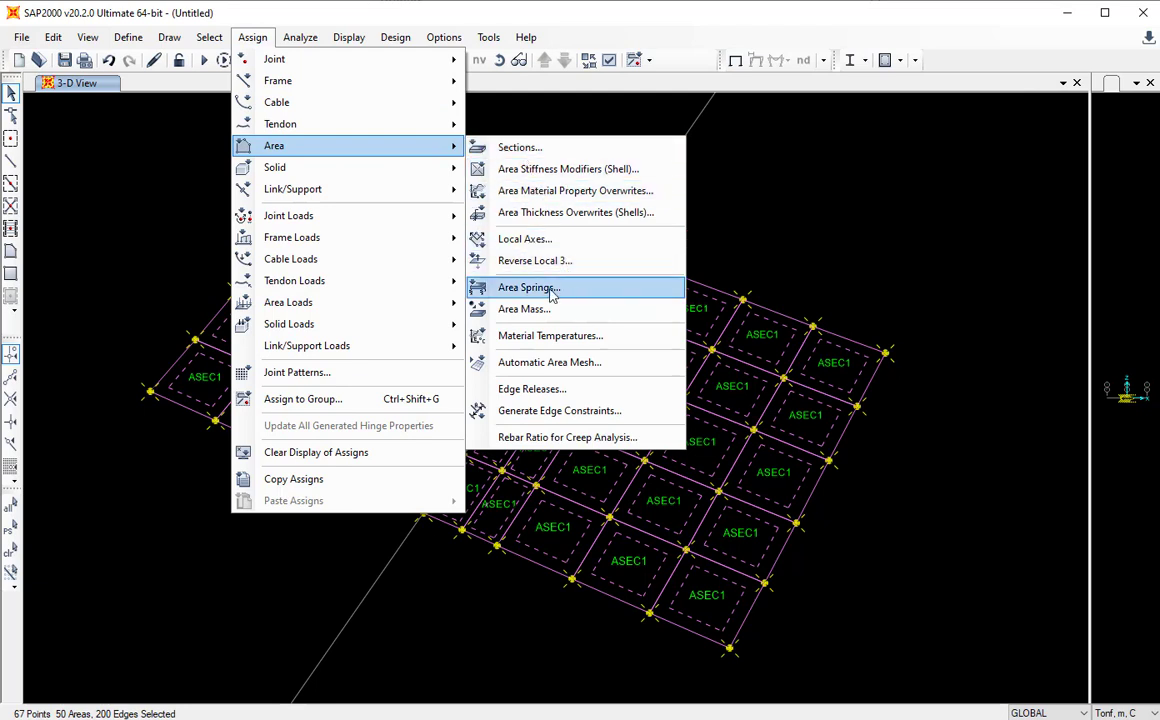
{"action": "mouse_move", "coordinate": [365, 175]}
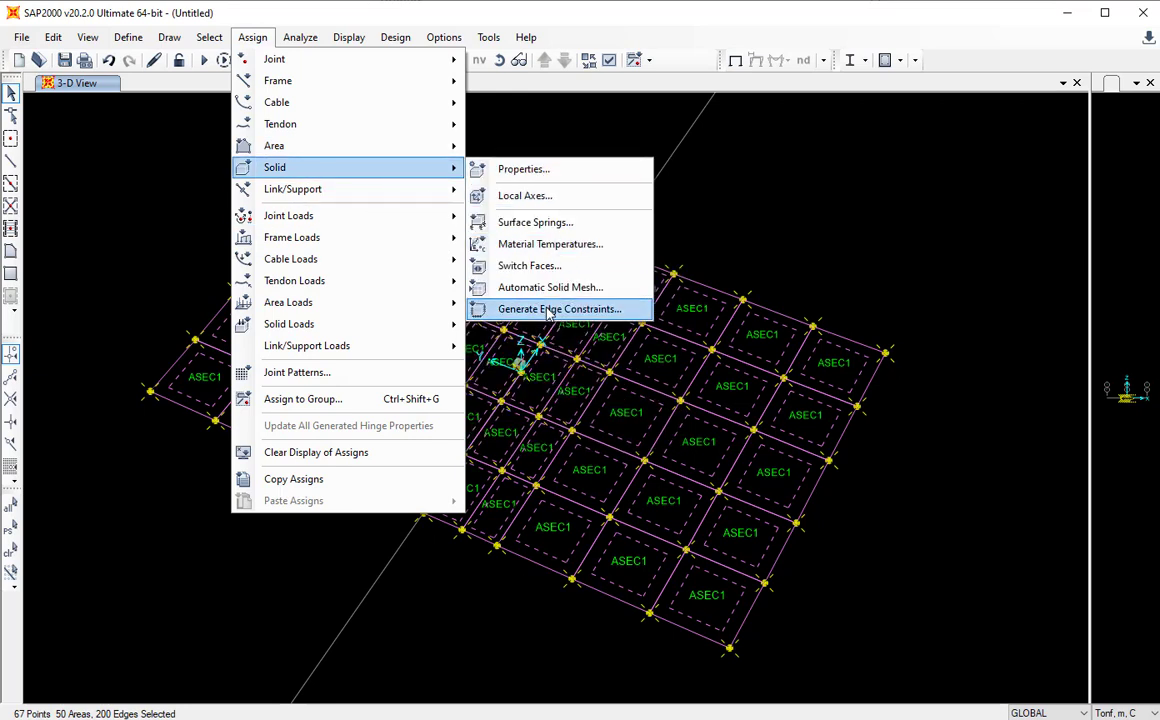
{"action": "mouse_move", "coordinate": [394, 189]}
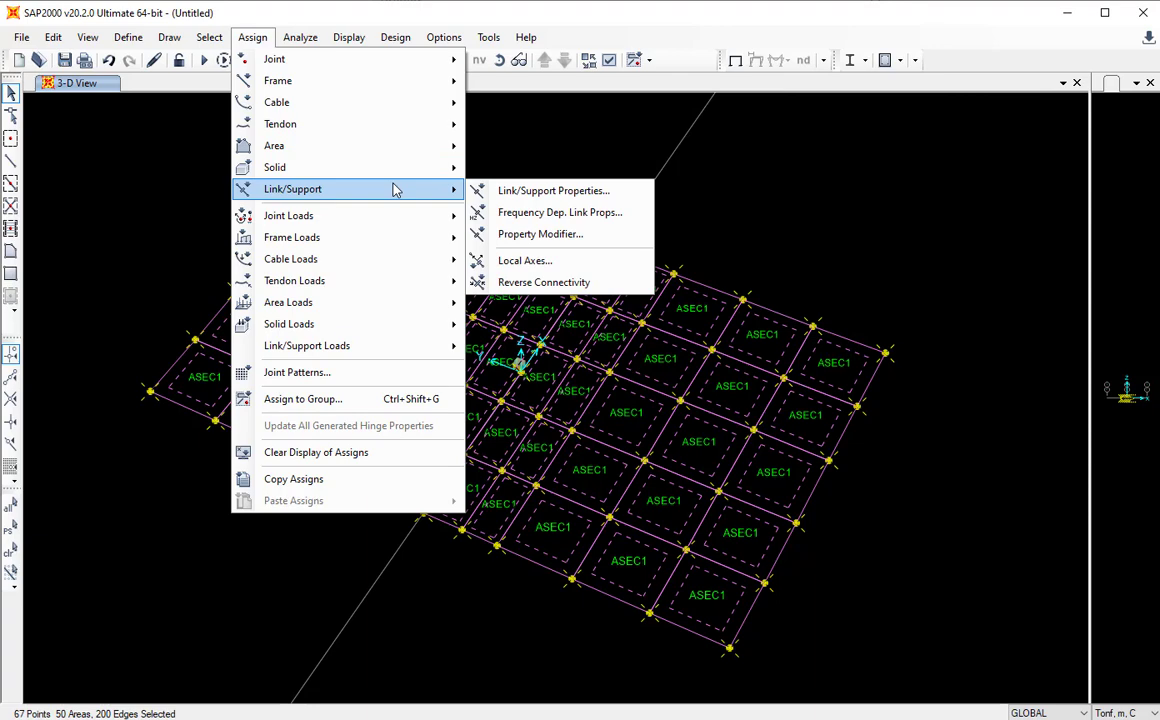
{"action": "mouse_move", "coordinate": [320, 63]}
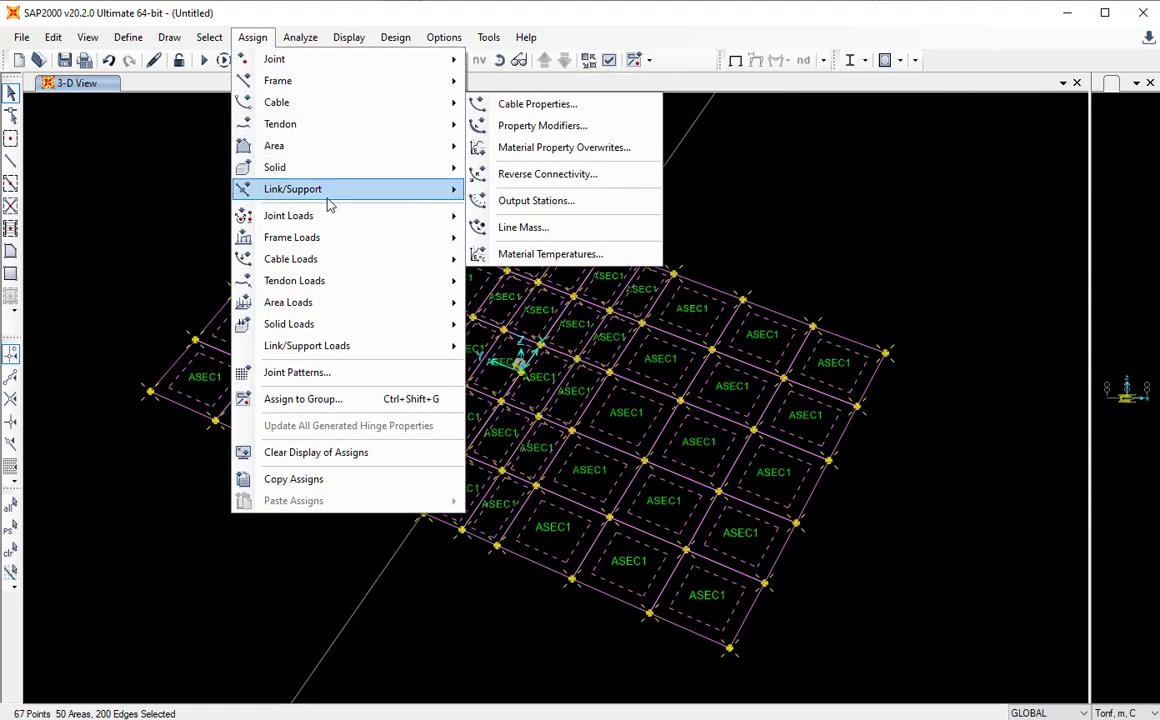
{"action": "mouse_move", "coordinate": [330, 217]}
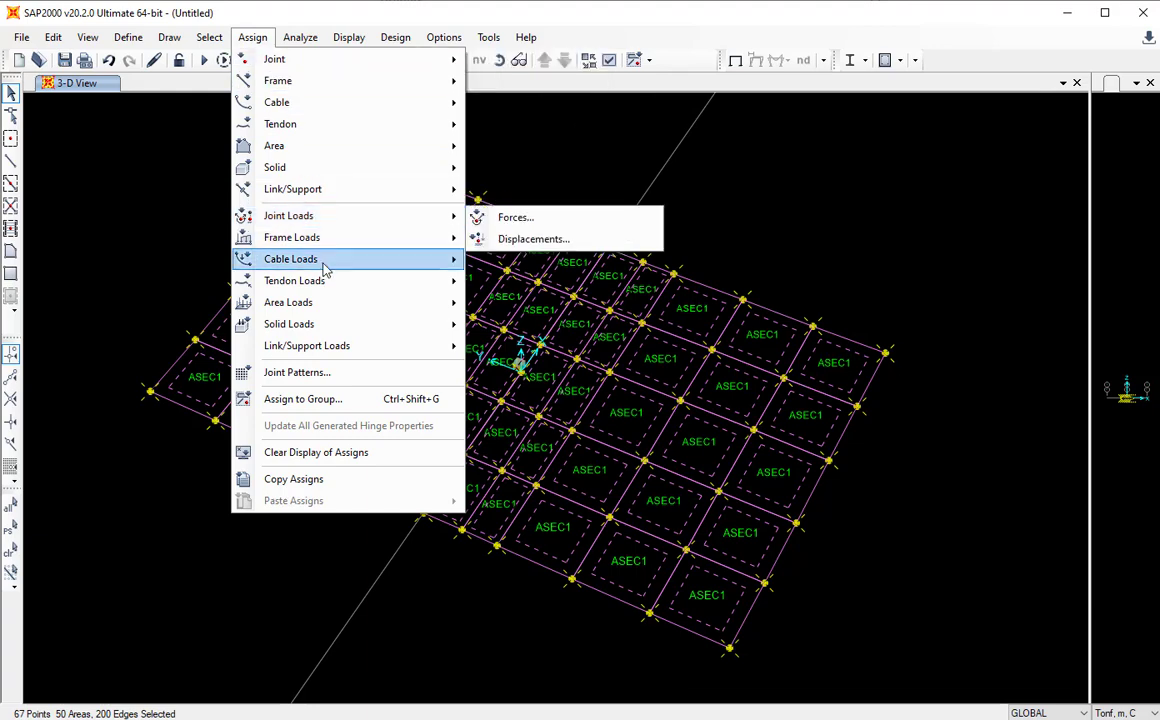
{"action": "mouse_move", "coordinate": [330, 286]}
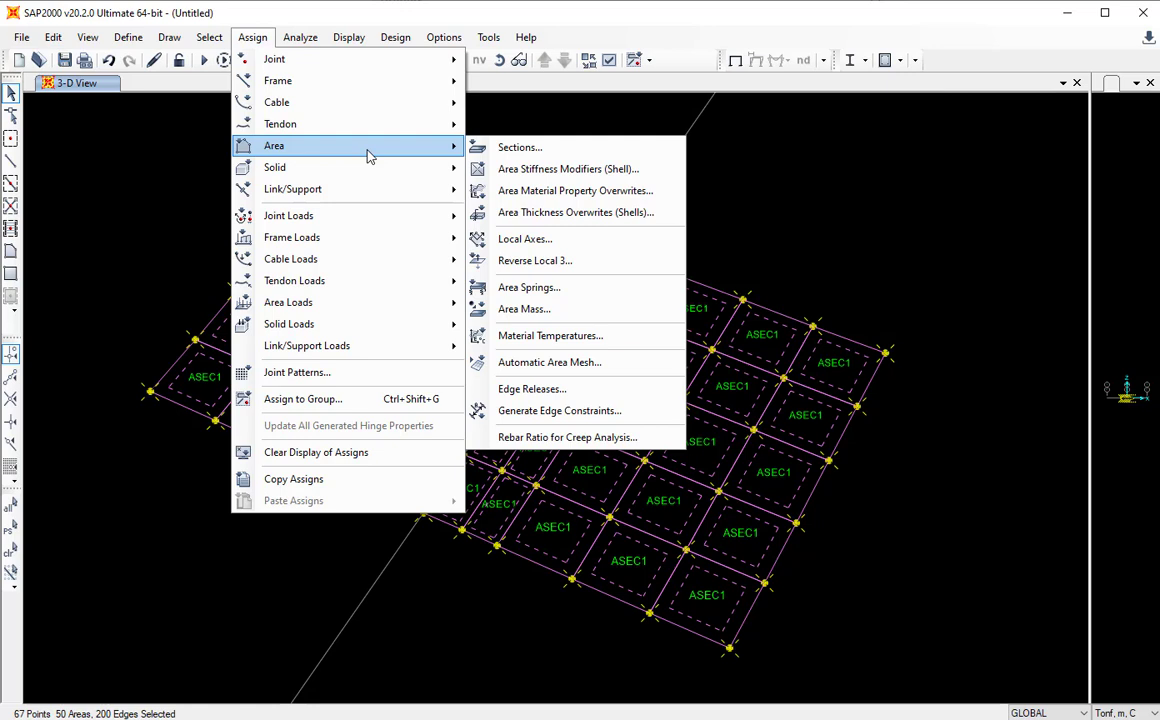
{"action": "left_click", "coordinate": [525, 155]}
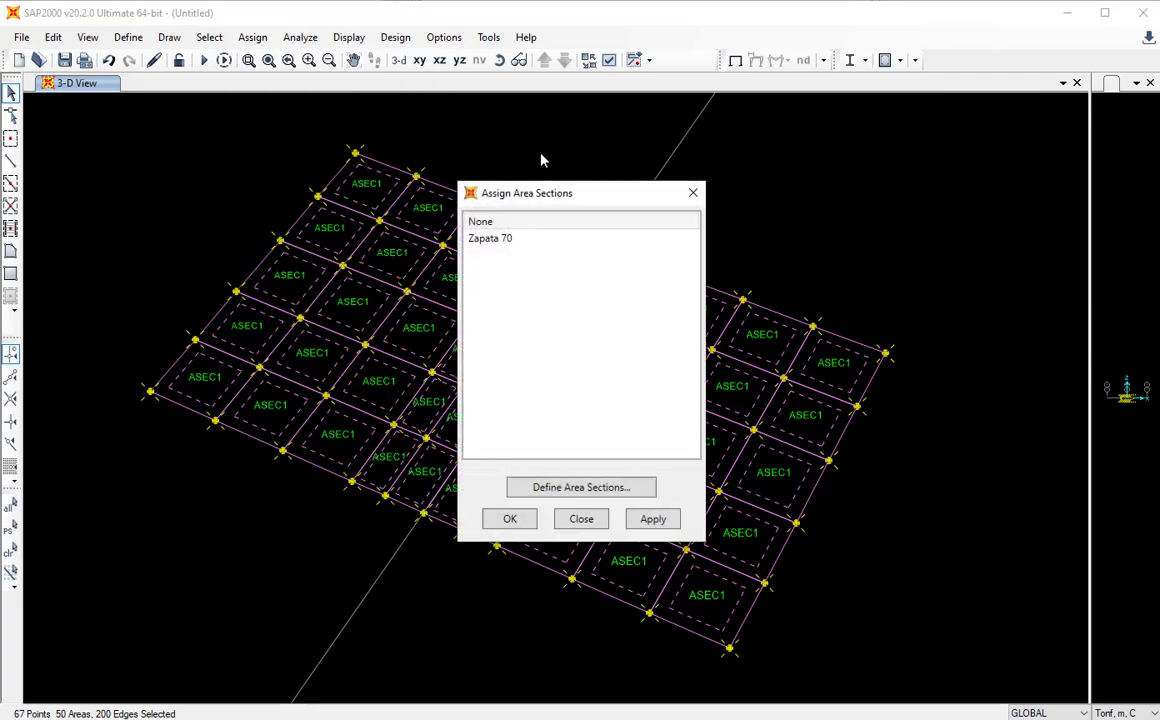
{"action": "left_click_drag", "start_coordinate": [600, 194], "coordinate": [903, 101]}
{"action": "left_click", "coordinate": [846, 145]}
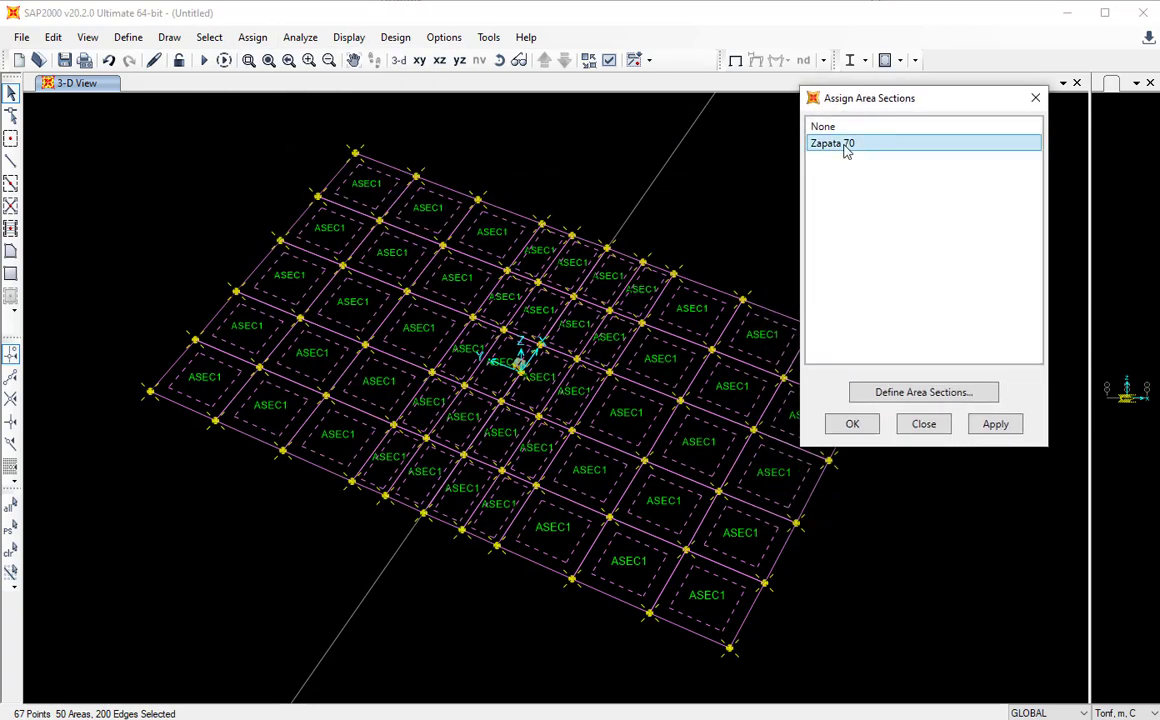
{"action": "left_click", "coordinate": [853, 424]}
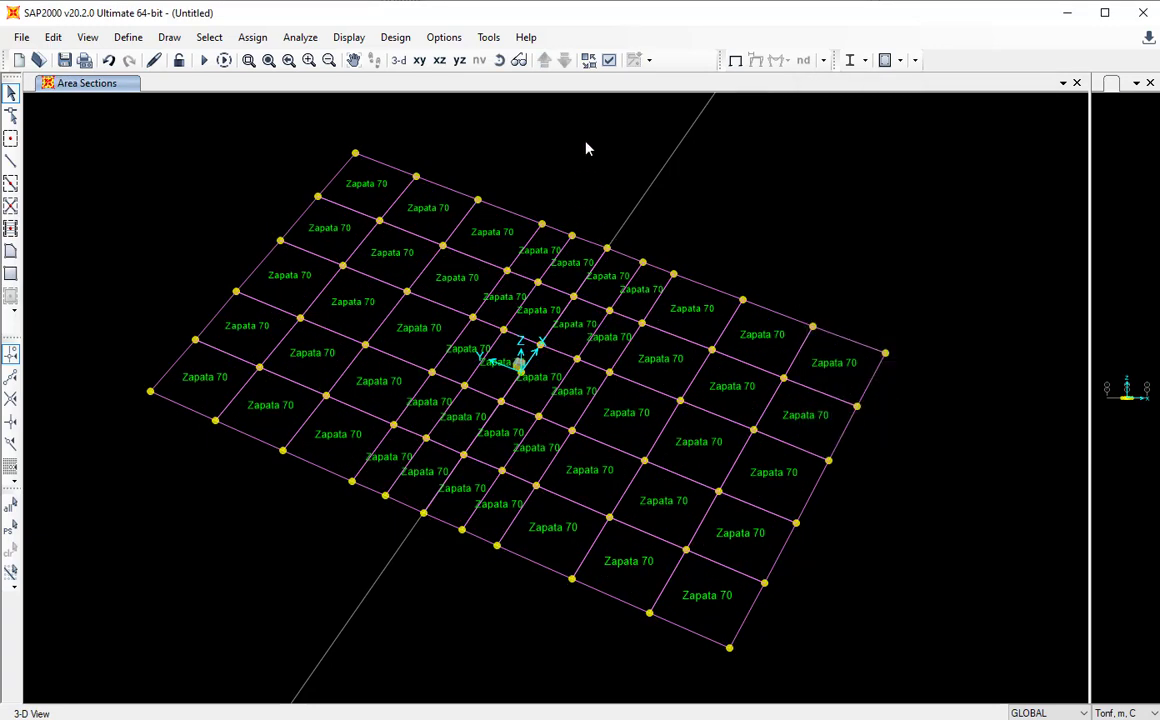
{"action": "left_click_drag", "start_coordinate": [499, 201], "coordinate": [524, 181]}
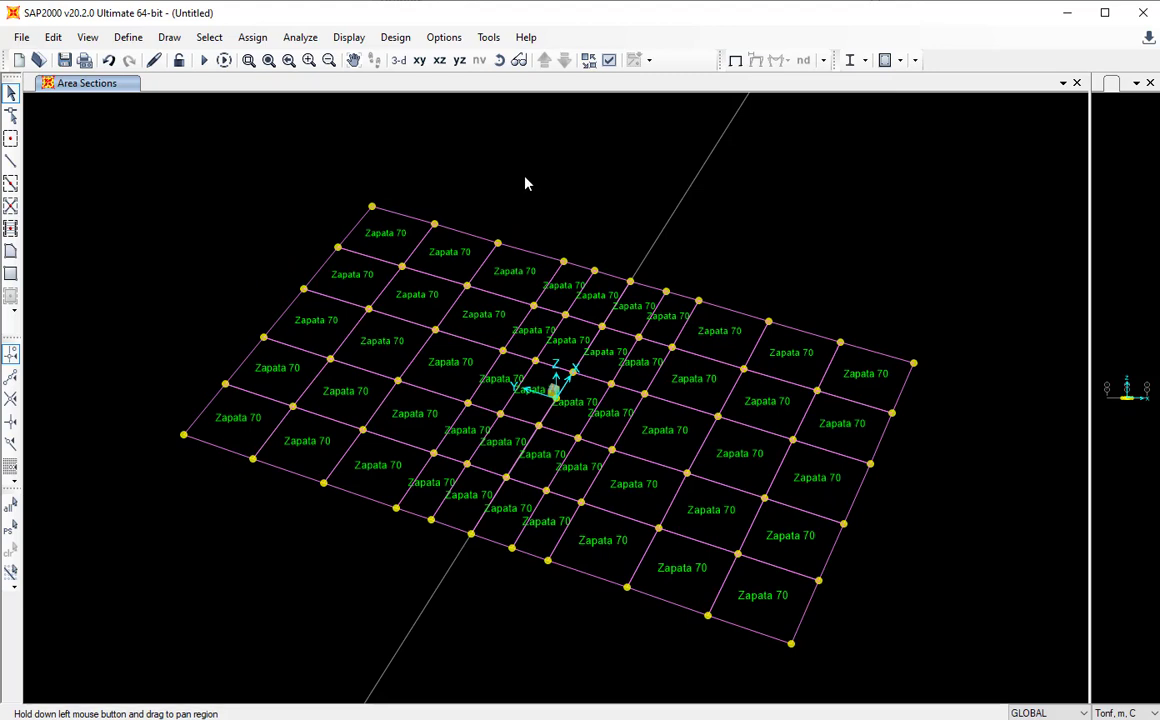
{"action": "left_click_drag", "start_coordinate": [122, 158], "coordinate": [1020, 685]}
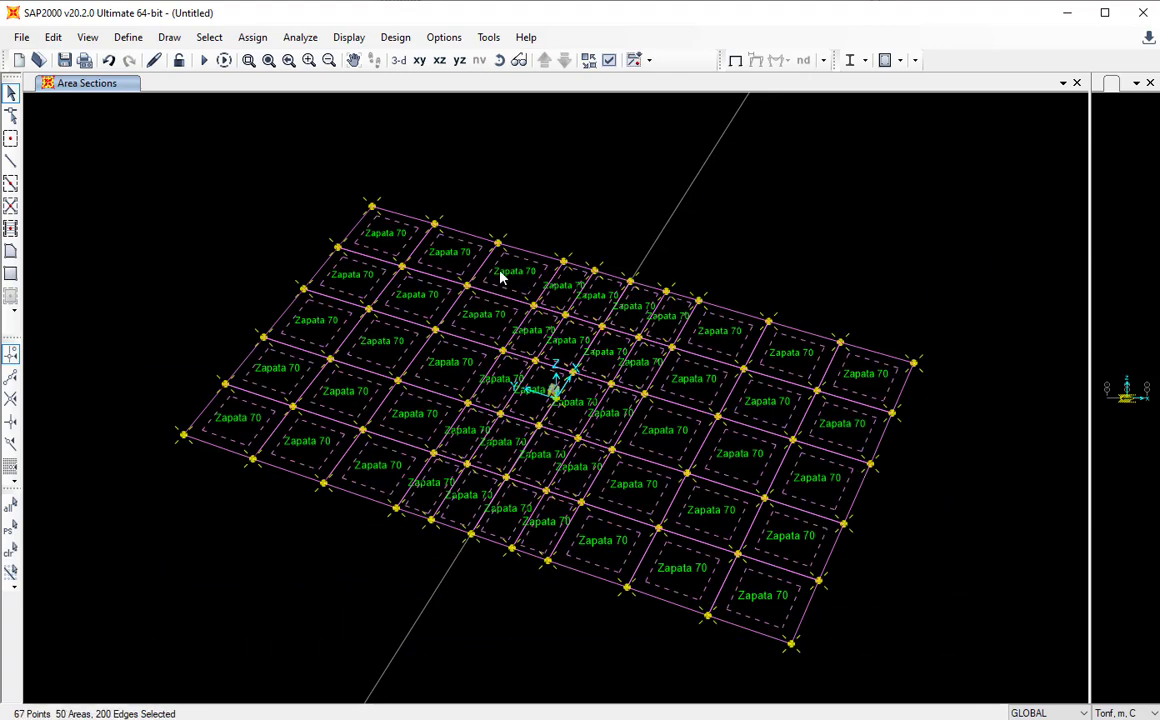
{"action": "left_click", "coordinate": [385, 233]}
{"action": "left_click", "coordinate": [352, 280]}
{"action": "left_click", "coordinate": [380, 230]}
{"action": "left_click", "coordinate": [365, 276]}
{"action": "left_click_drag", "start_coordinate": [144, 157], "coordinate": [1005, 685]}
{"action": "key", "text": "ctrl+q"}
{"action": "middle_click_drag", "start_coordinate": [736, 409], "coordinate": [724, 364]}
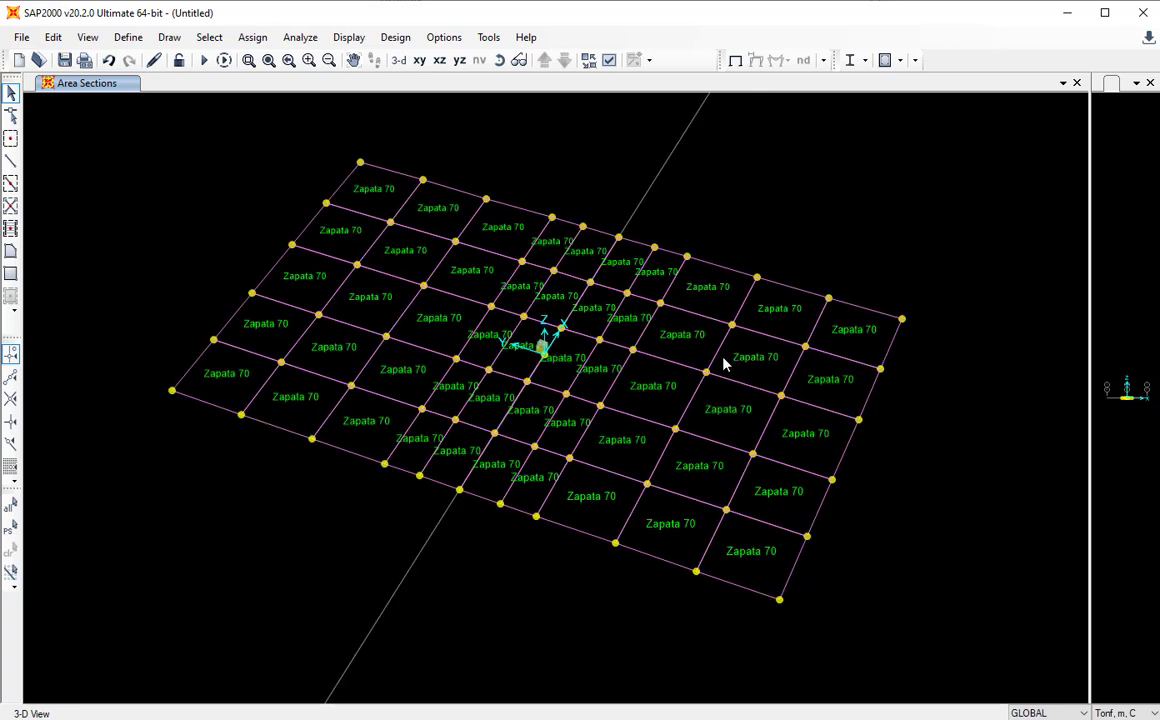
Switch the model's working units to Kgf, cm, C.
{"action": "left_click_drag", "start_coordinate": [124, 140], "coordinate": [968, 612]}
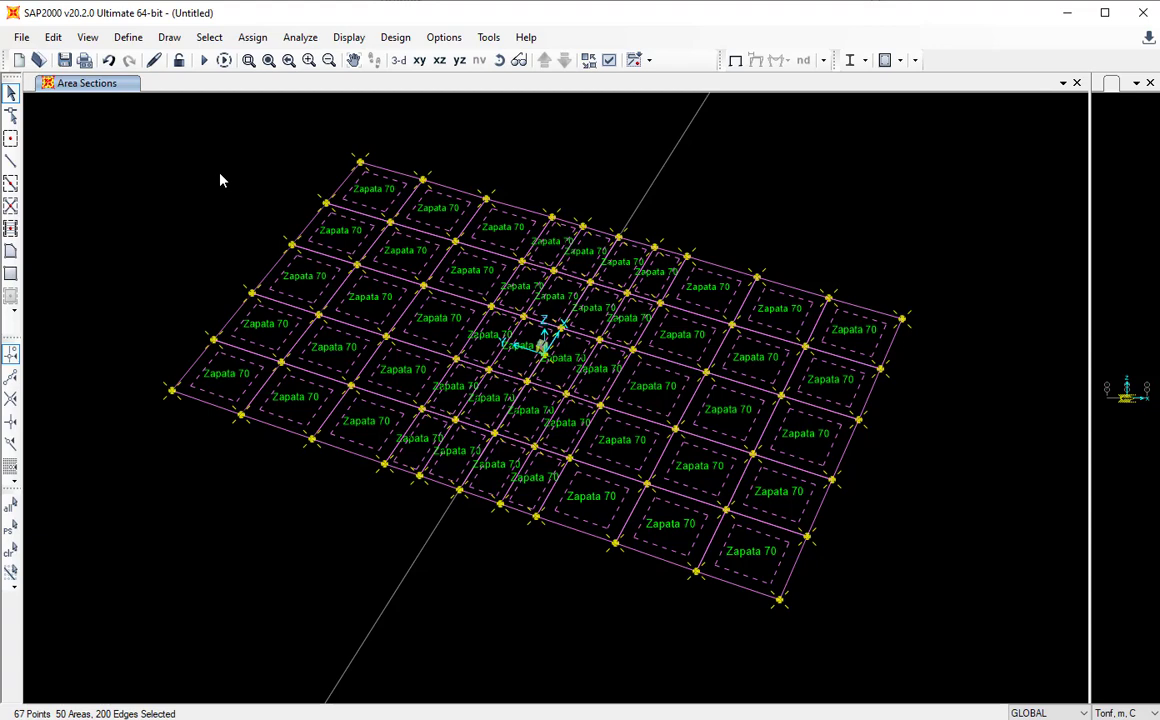
{"action": "key", "text": "ctrl+q"}
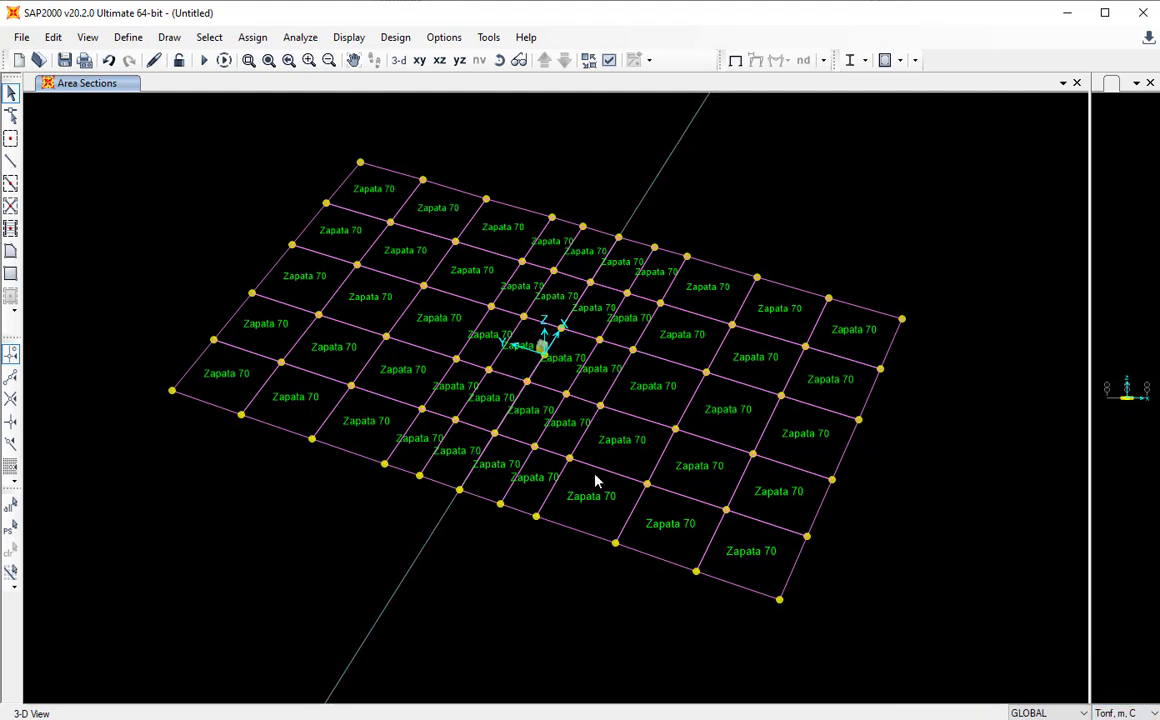
{"action": "left_click", "coordinate": [1114, 713]}
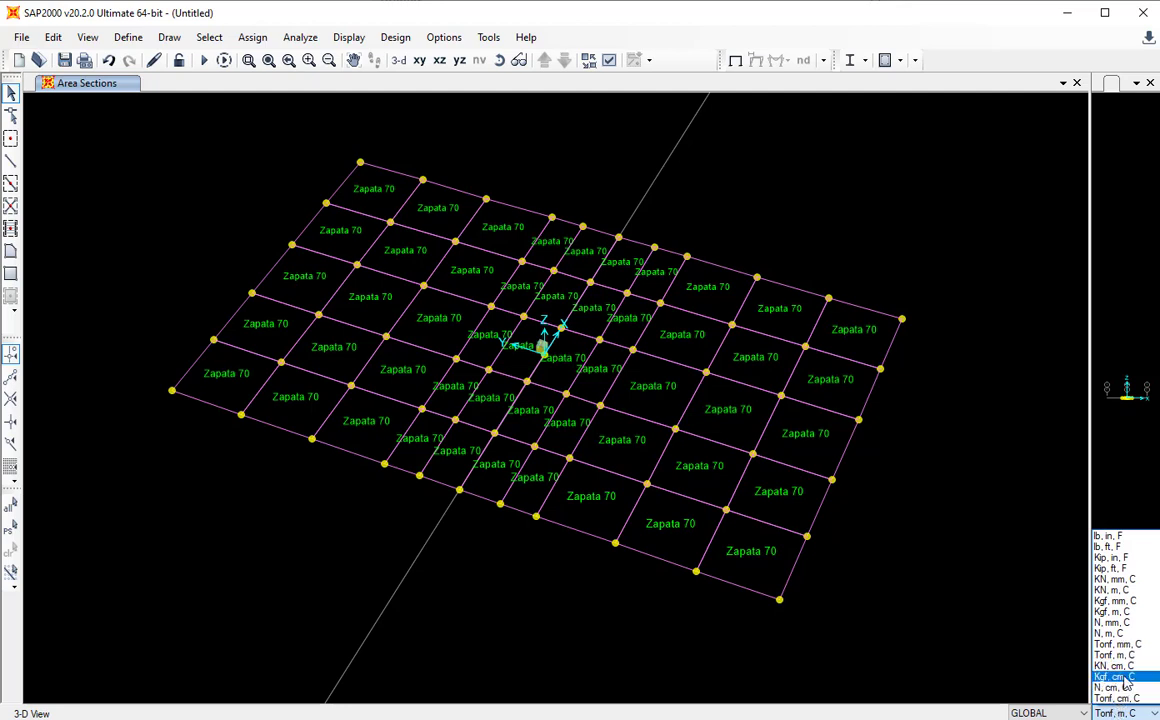
{"action": "left_click", "coordinate": [1122, 677]}
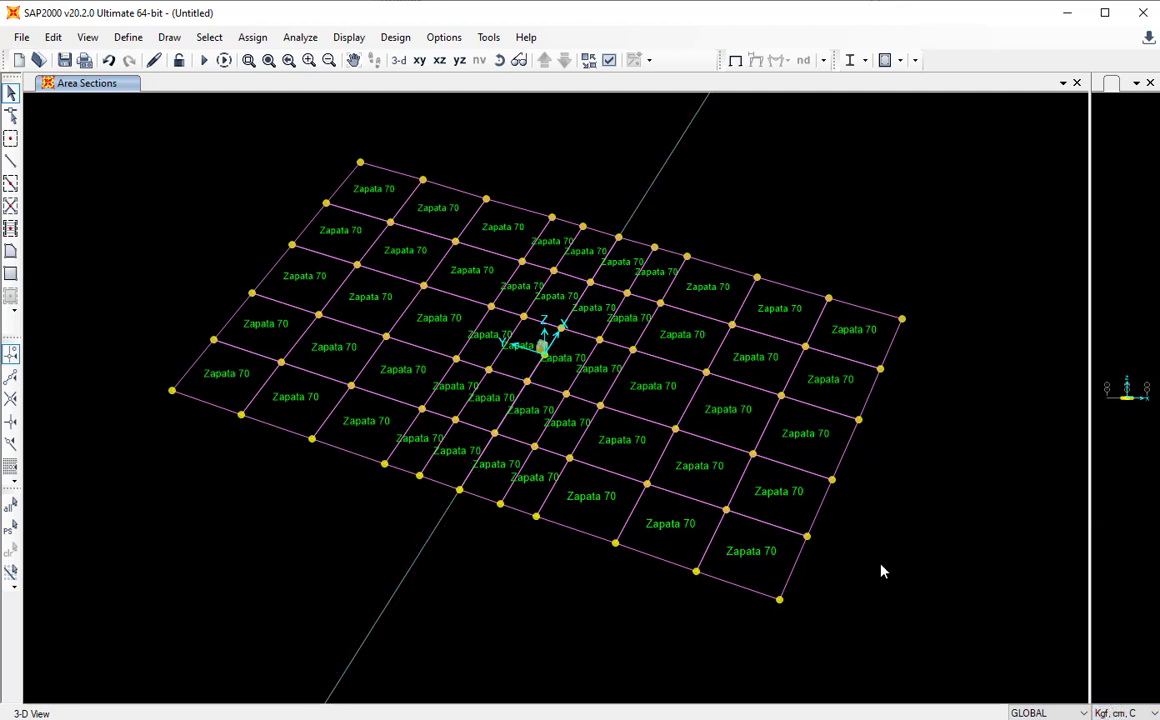
Select the whole footing mesh and set up simple area springs with a stiffness per unit area of 3.82 kgf/cm/cm².
{"action": "left_click_drag", "start_coordinate": [984, 630], "coordinate": [122, 115]}
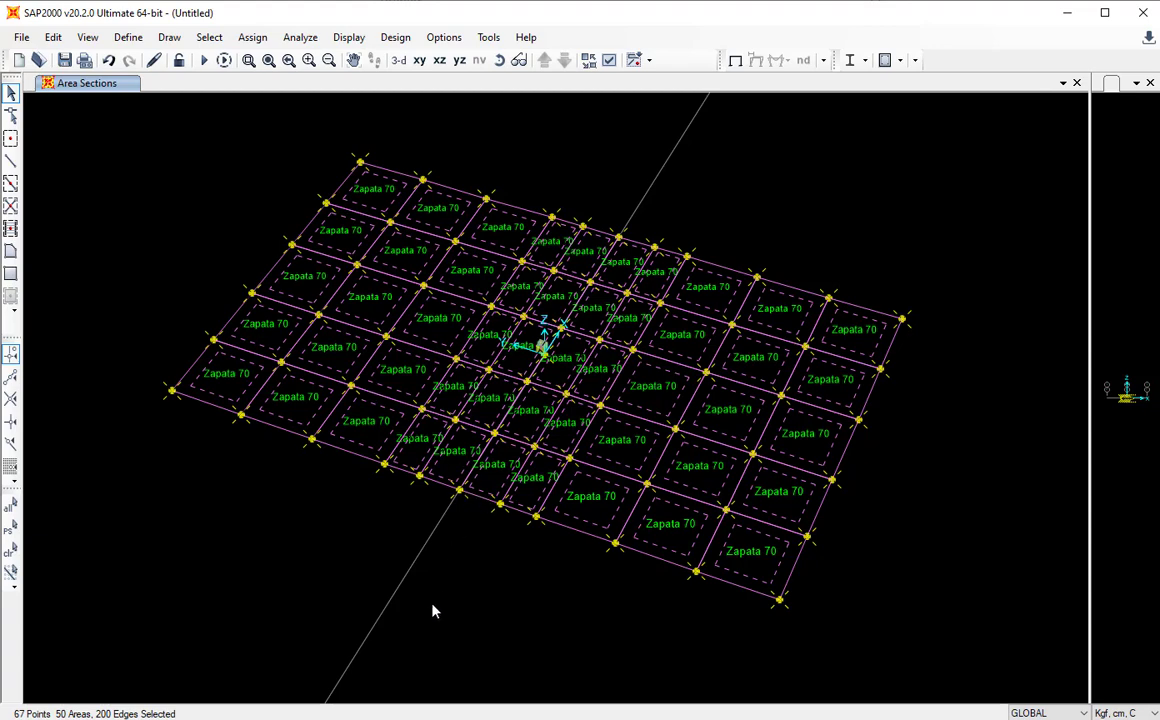
{"action": "left_click", "coordinate": [253, 38]}
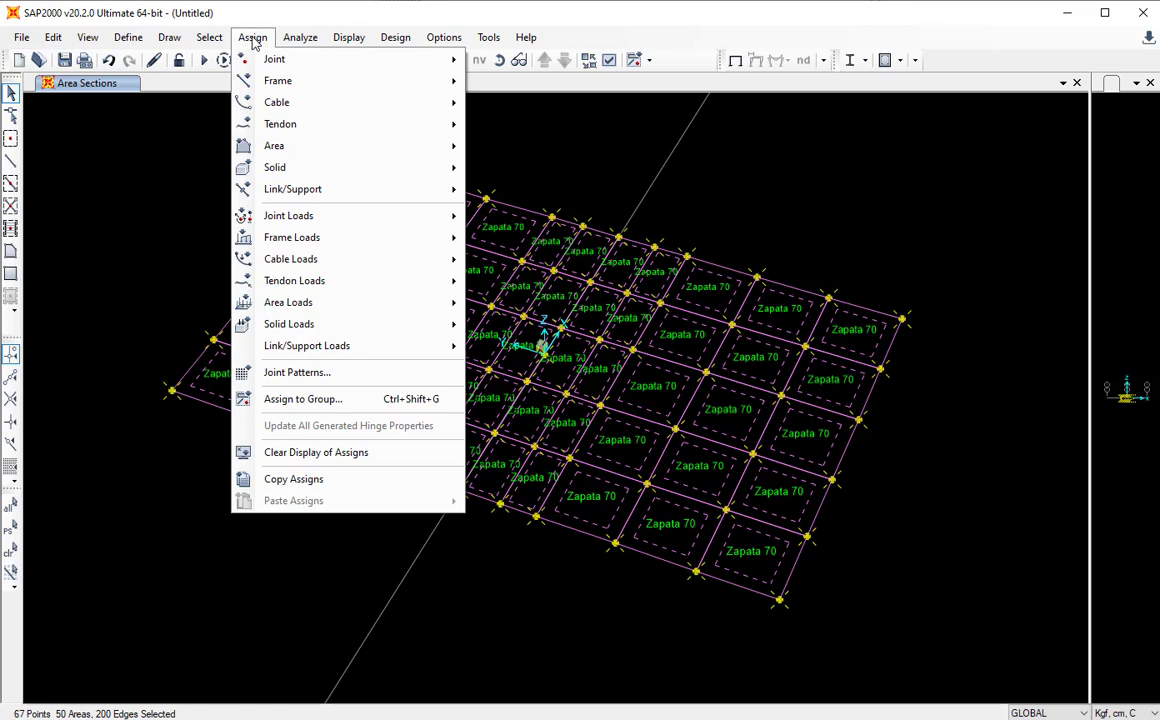
{"action": "mouse_move", "coordinate": [334, 146]}
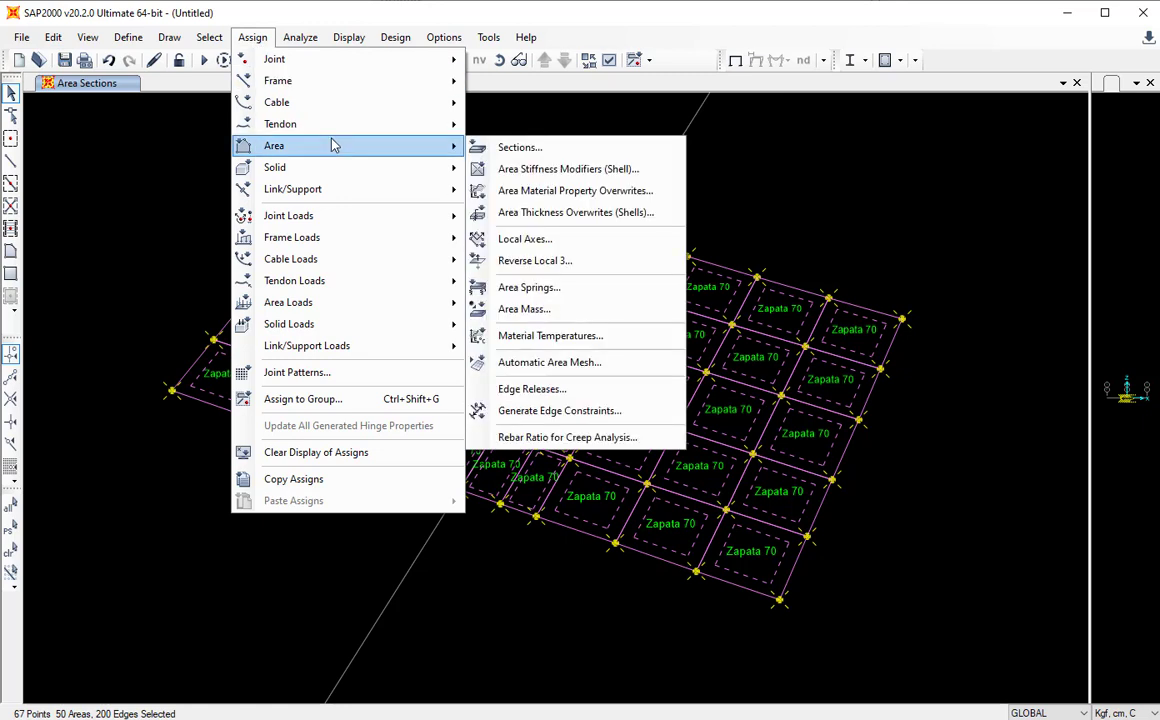
{"action": "left_click", "coordinate": [592, 297]}
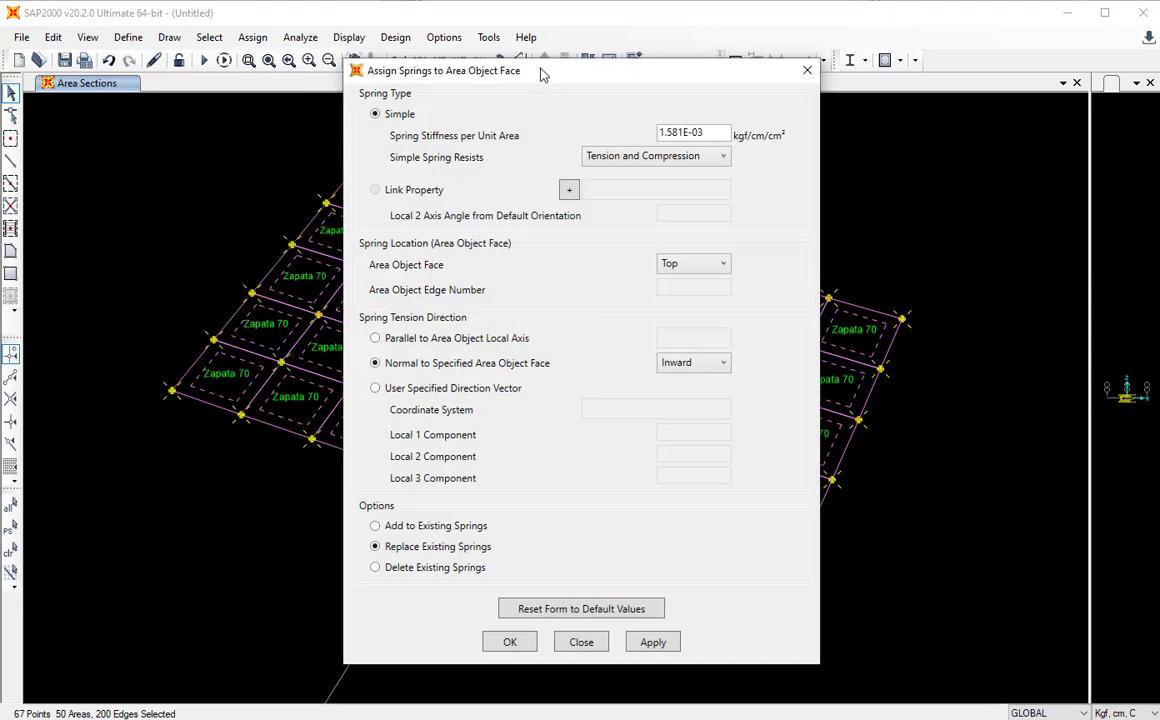
{"action": "left_click_drag", "start_coordinate": [544, 72], "coordinate": [810, 67]}
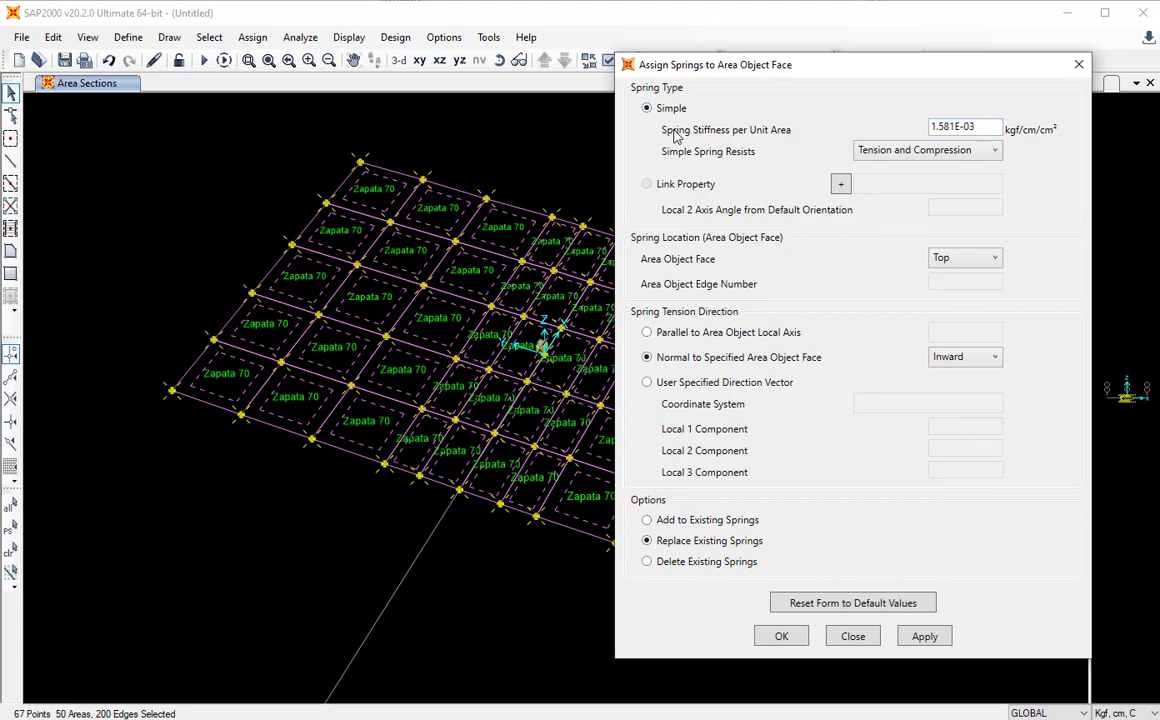
{"action": "left_click_drag", "start_coordinate": [968, 126], "coordinate": [800, 130]}
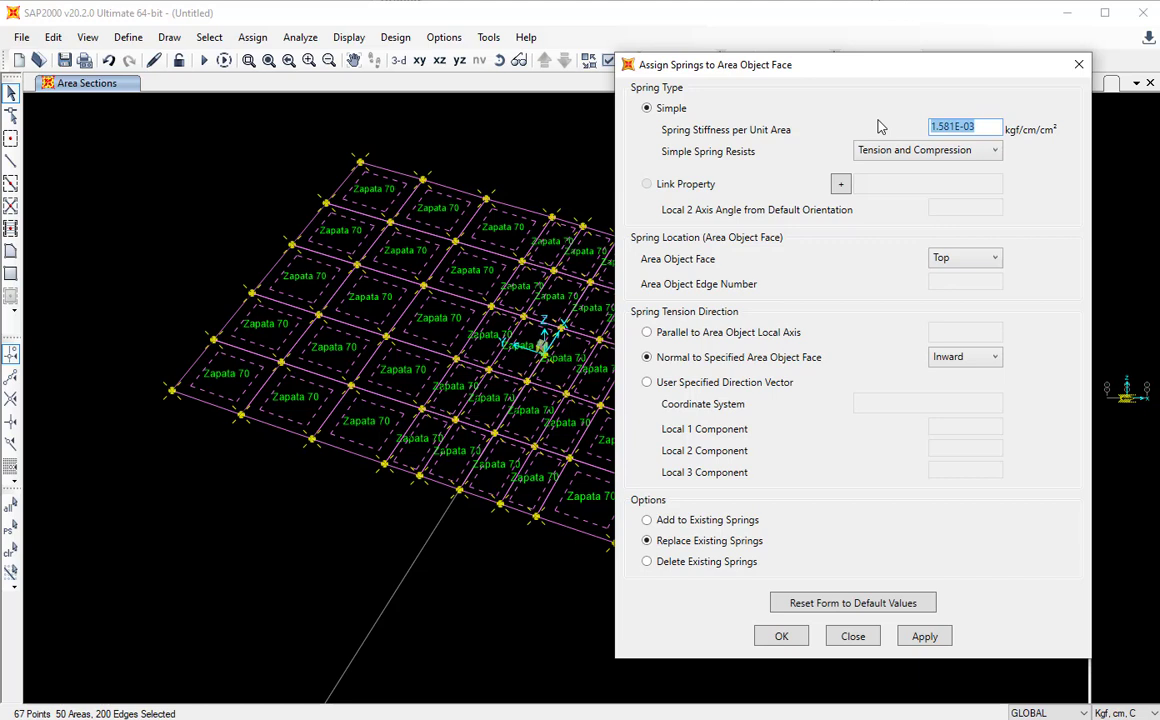
{"action": "type", "text": "3.82"}
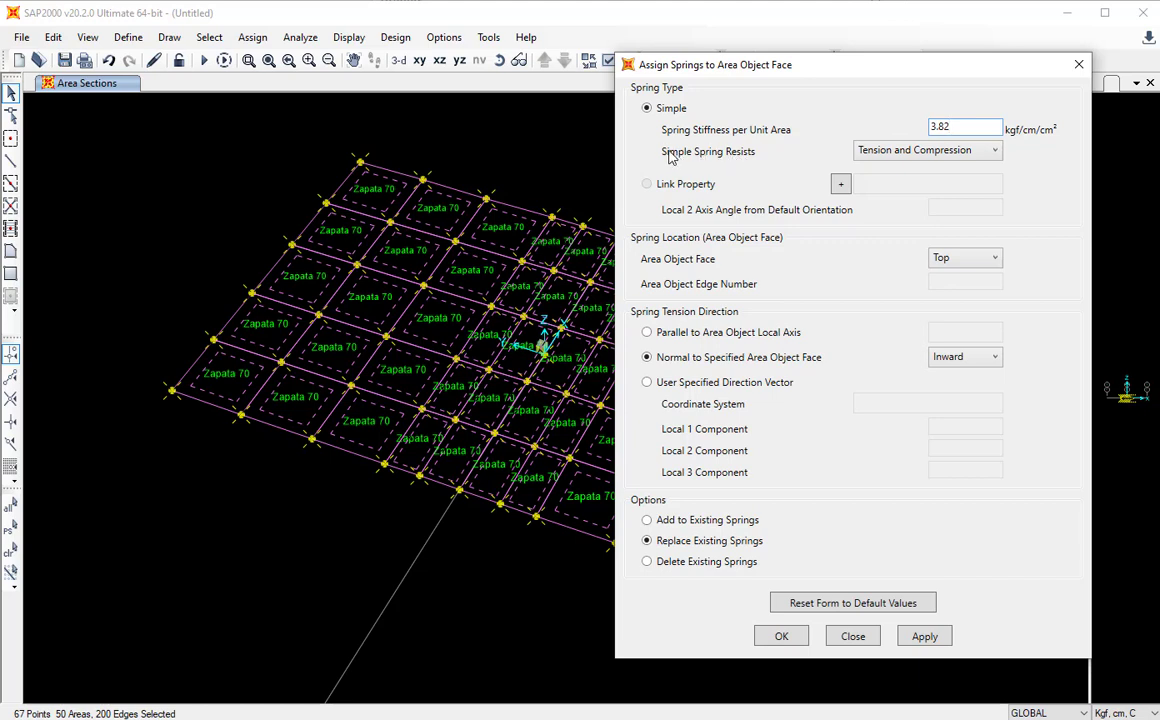
Make the area springs resist compression only and locate them on the bottom face of the areas.
{"action": "left_click", "coordinate": [943, 152]}
{"action": "left_click", "coordinate": [943, 153]}
{"action": "left_click", "coordinate": [943, 153]}
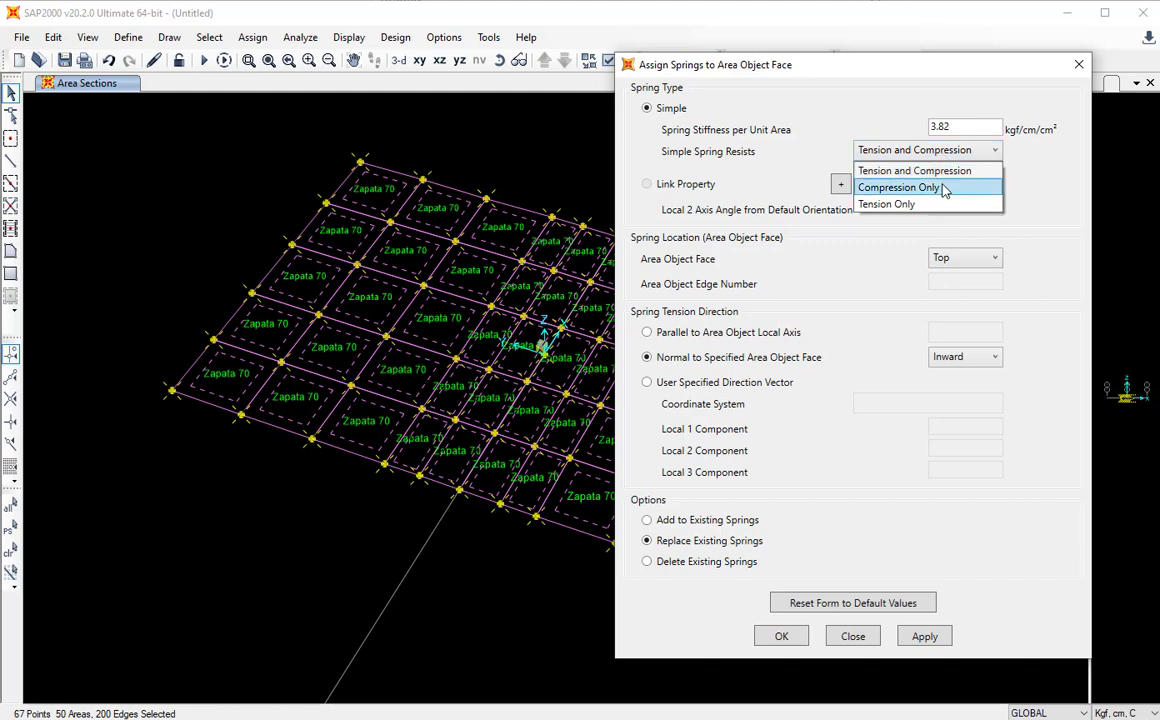
{"action": "left_click", "coordinate": [944, 188]}
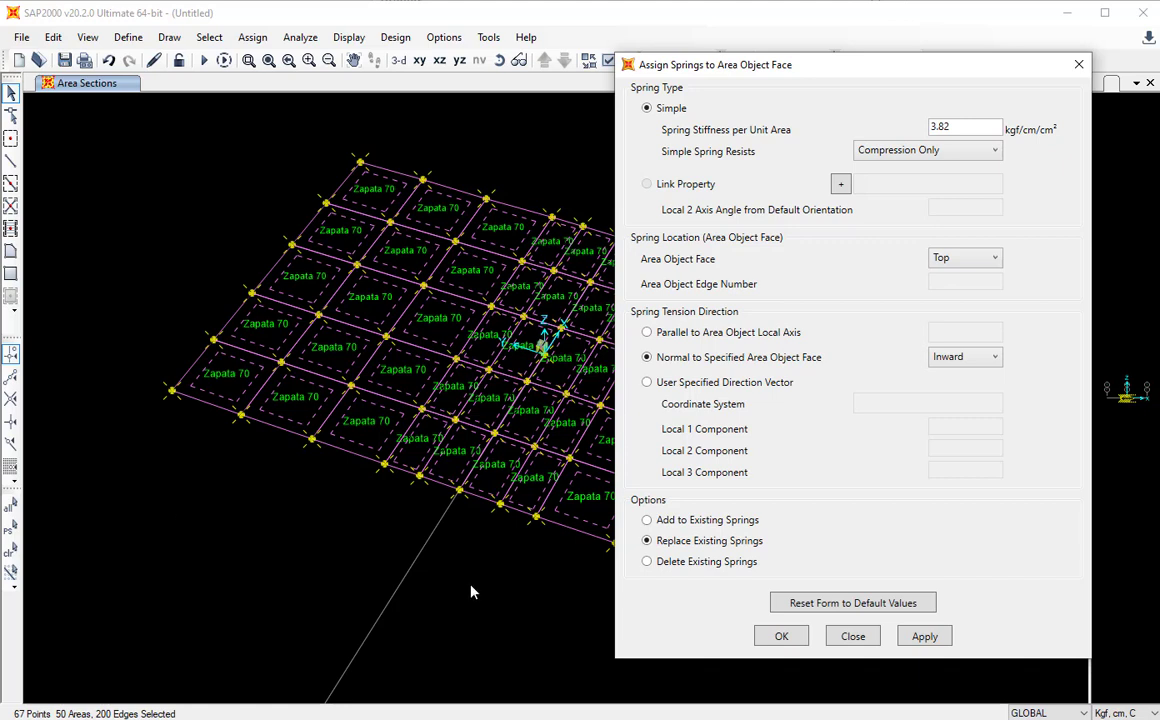
{"action": "left_click", "coordinate": [978, 260]}
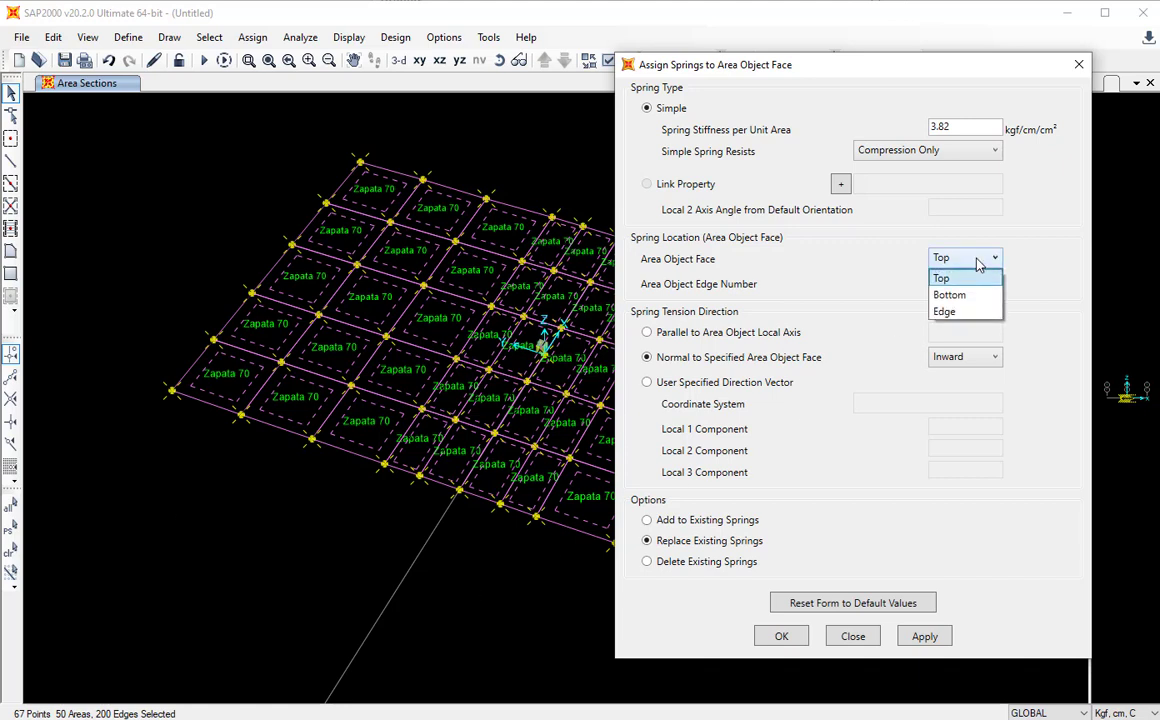
{"action": "left_click", "coordinate": [966, 296]}
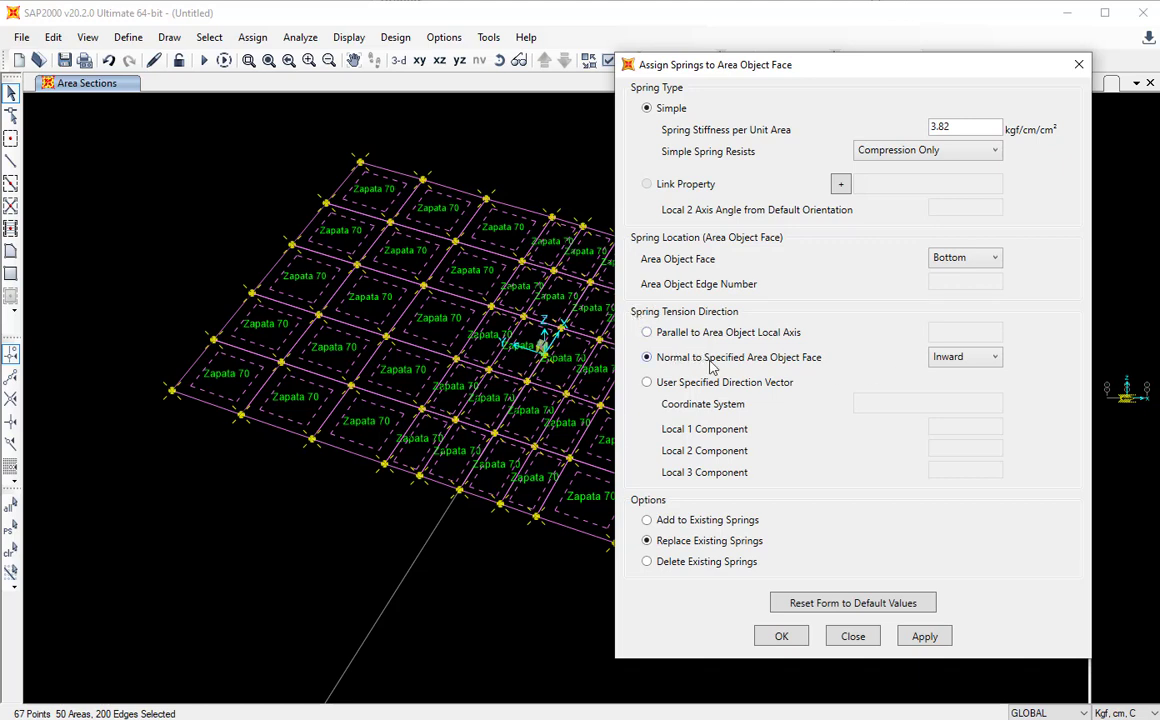
Set the spring tension direction parallel to the area object's local 3 axis.
{"action": "left_click", "coordinate": [985, 364]}
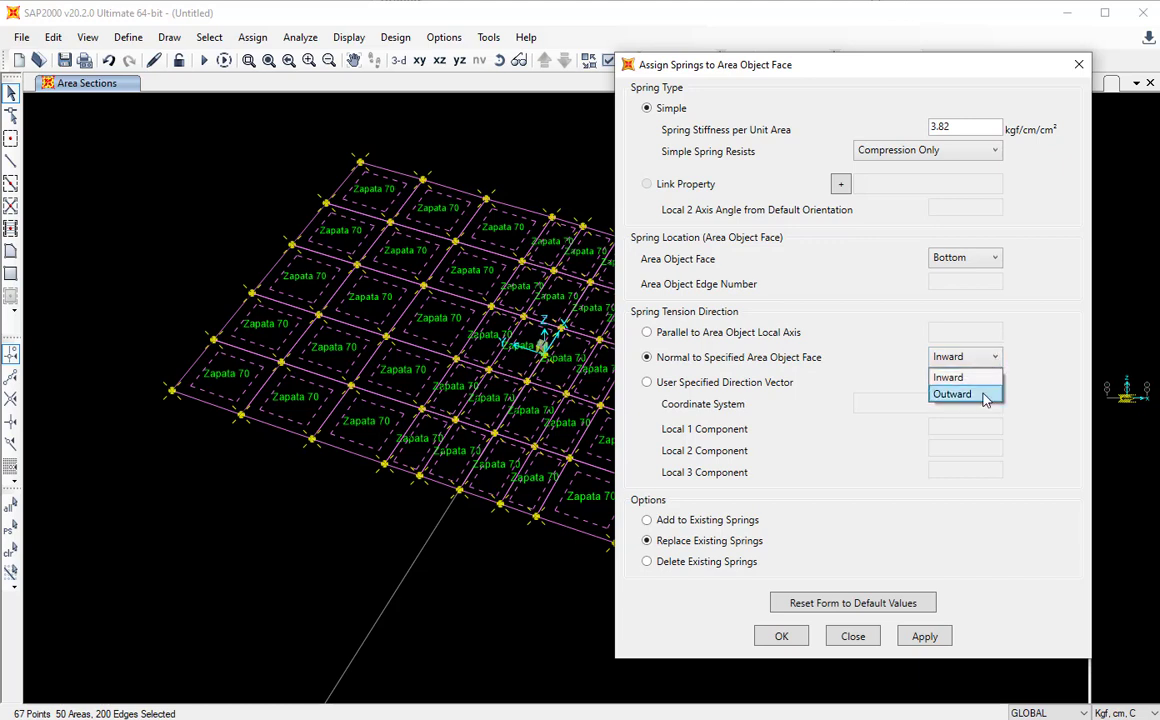
{"action": "left_click", "coordinate": [740, 344]}
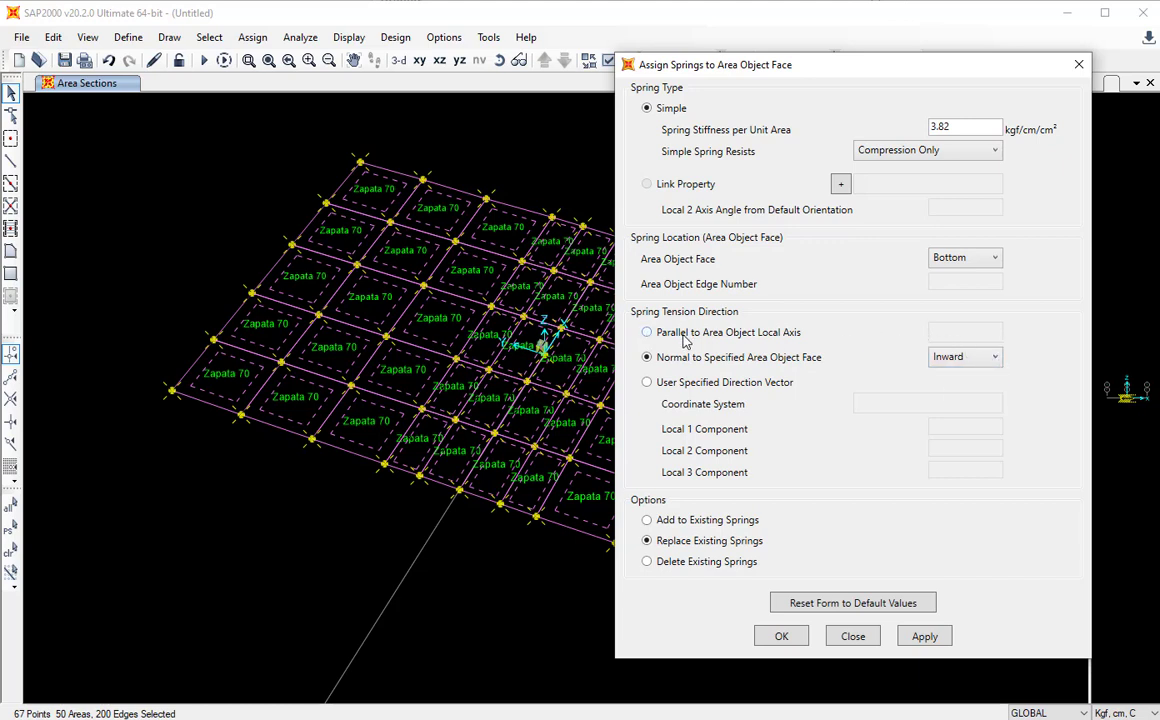
{"action": "left_click", "coordinate": [652, 335]}
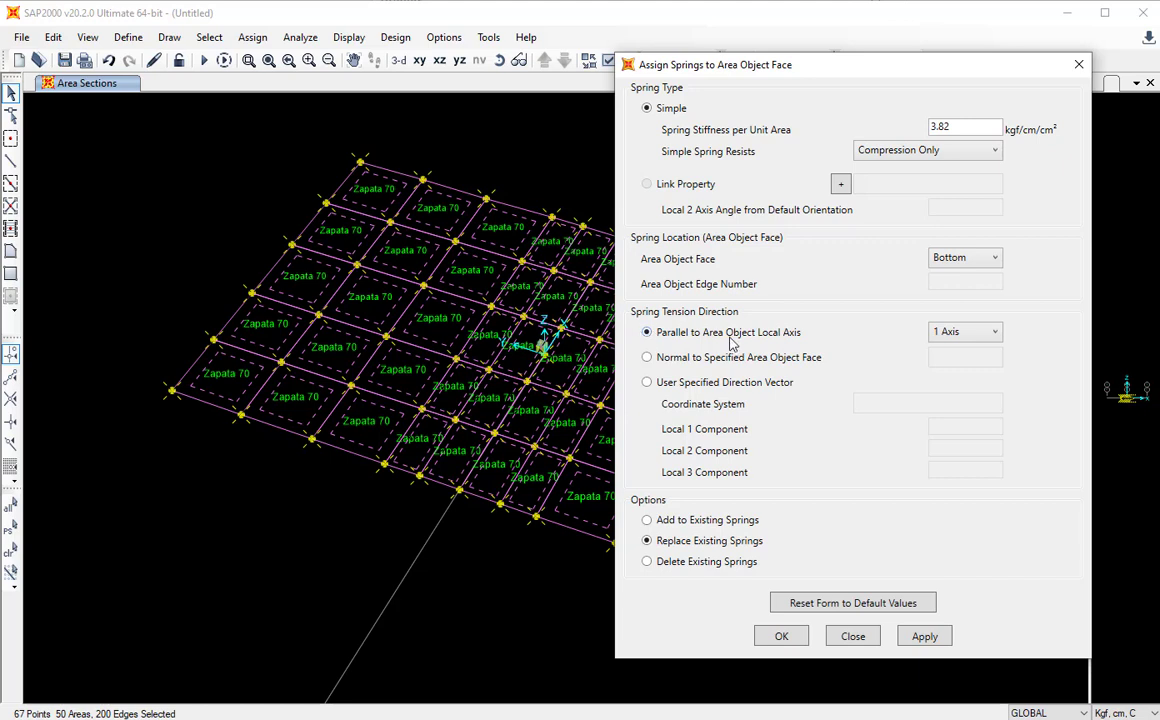
{"action": "left_click", "coordinate": [958, 336]}
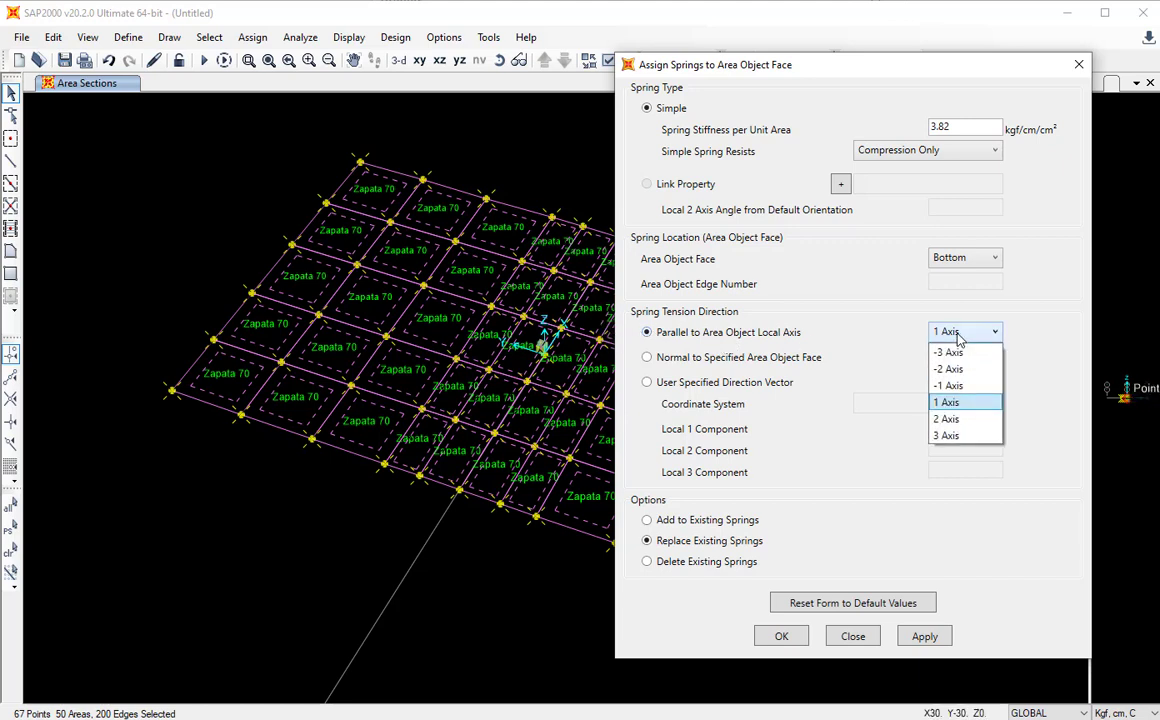
{"action": "left_click", "coordinate": [962, 437]}
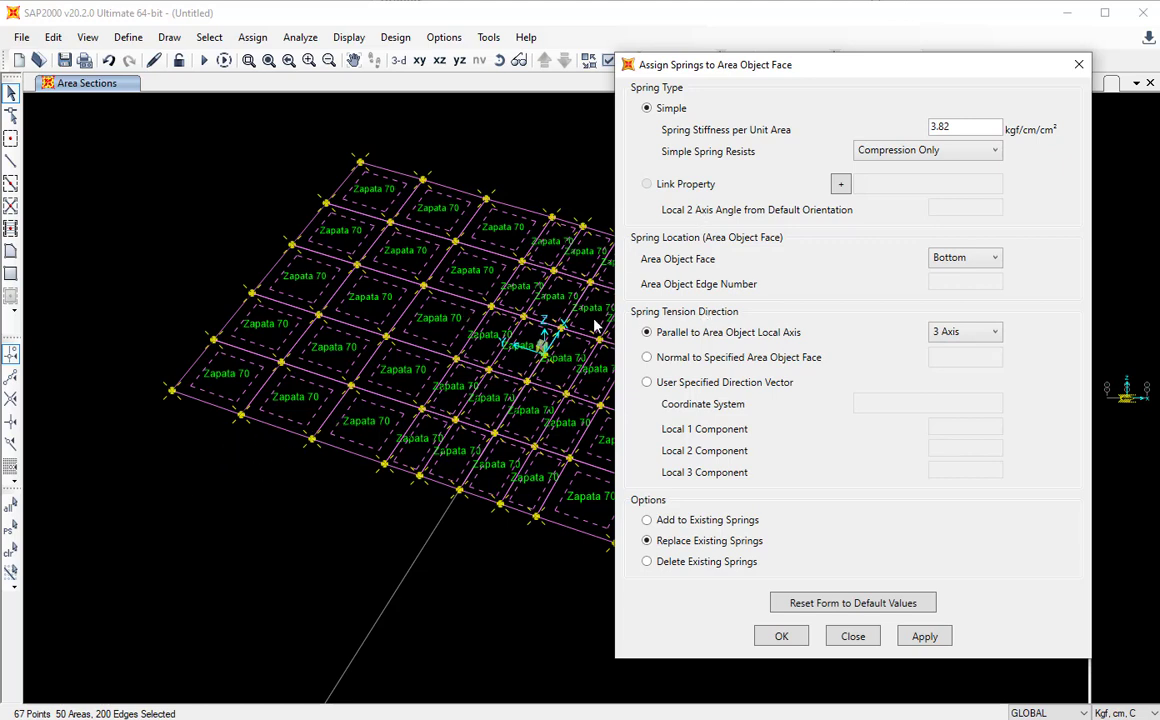
Try a user-specified direction vector with local components 0, 0 and 1, and return to the direction parallel to the local axis.
{"action": "left_click", "coordinate": [659, 388]}
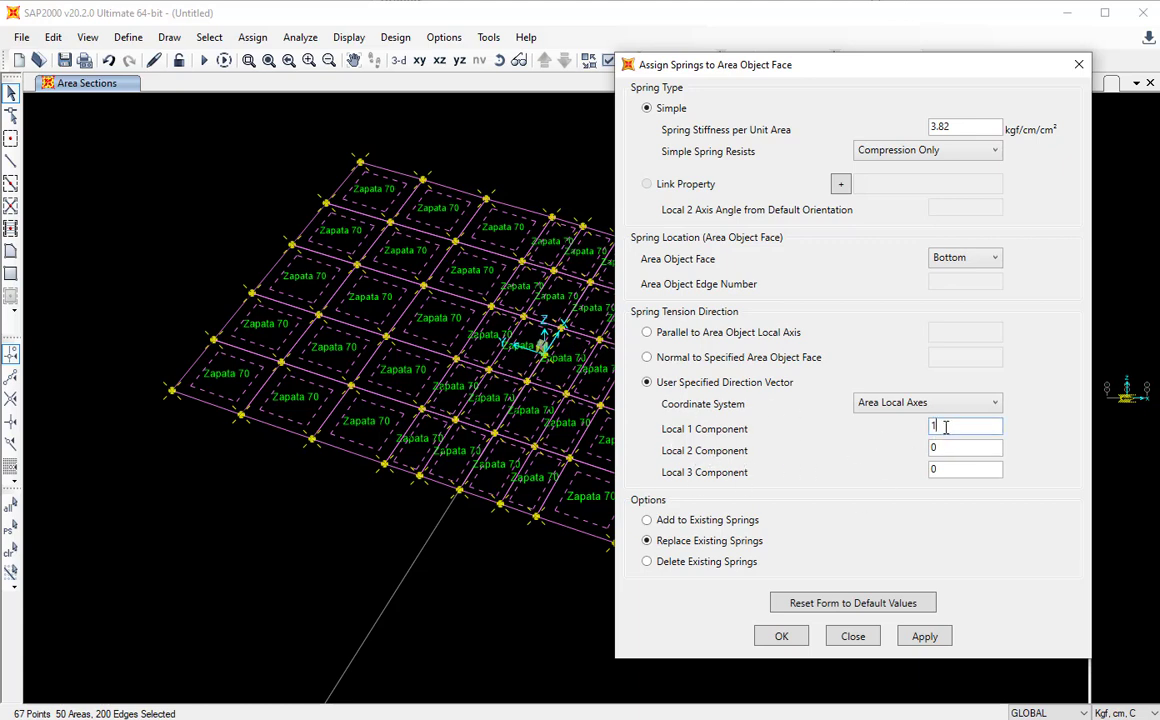
{"action": "double_click", "coordinate": [946, 427]}
{"action": "type", "text": "0"}
{"action": "left_click", "coordinate": [927, 448]}
{"action": "left_click", "coordinate": [945, 468]}
{"action": "type", "text": "1"}
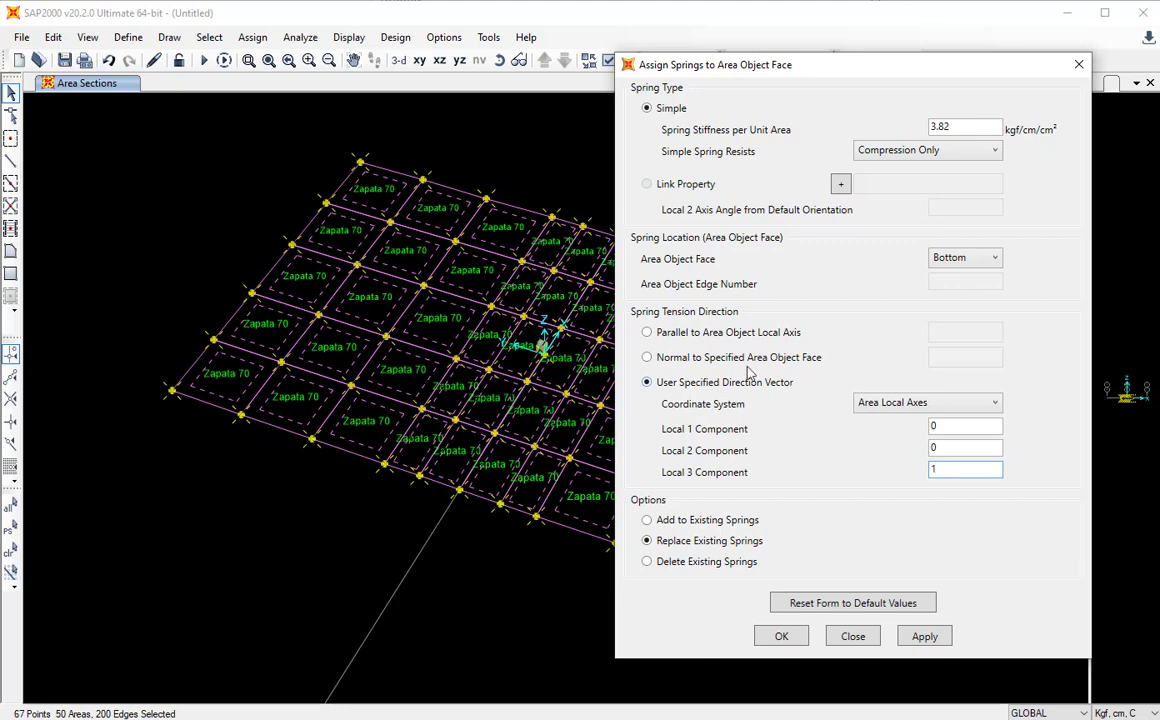
{"action": "left_click", "coordinate": [665, 332]}
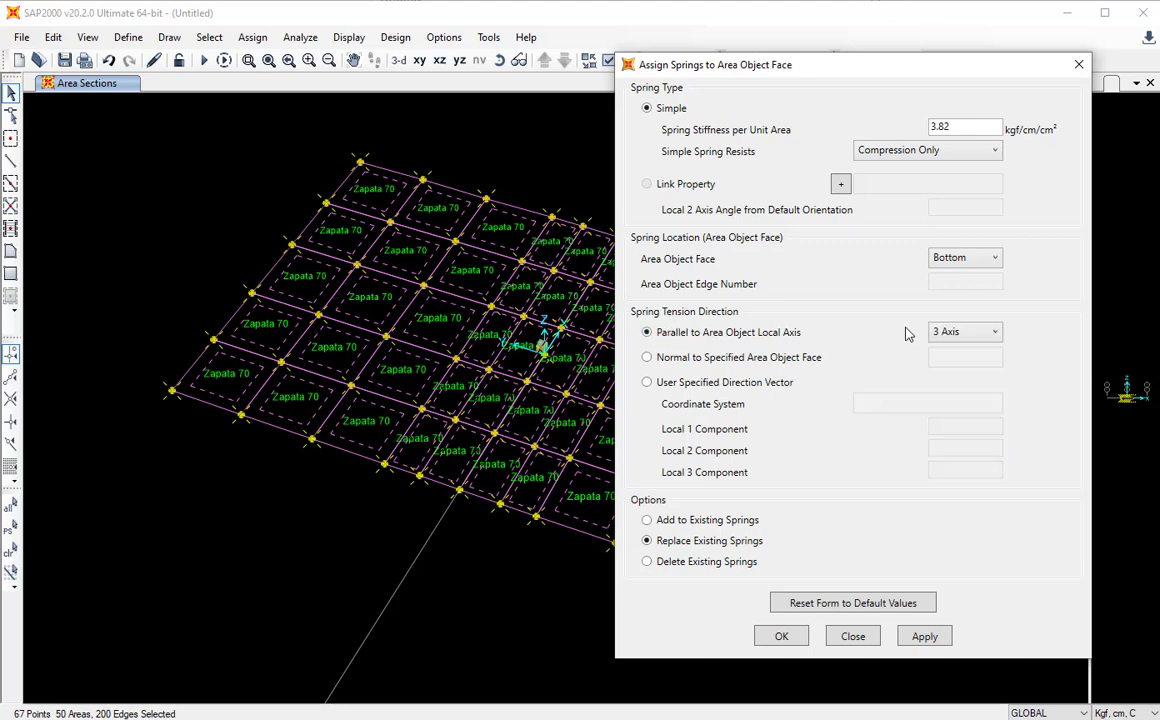
Assign compression-only 3.82 kgf/cm/cm² springs to the selected areas' bottom face, parallel to local 3 axis, replacing existing springs.
{"action": "left_click", "coordinate": [965, 333]}
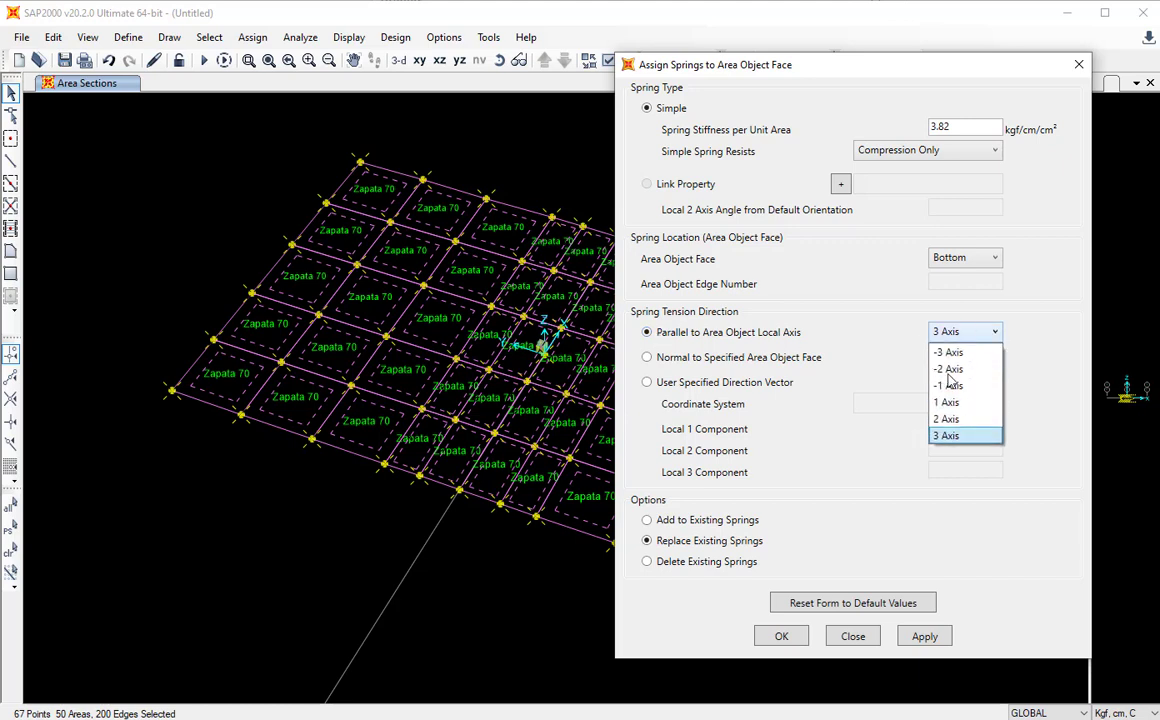
{"action": "left_click", "coordinate": [937, 434]}
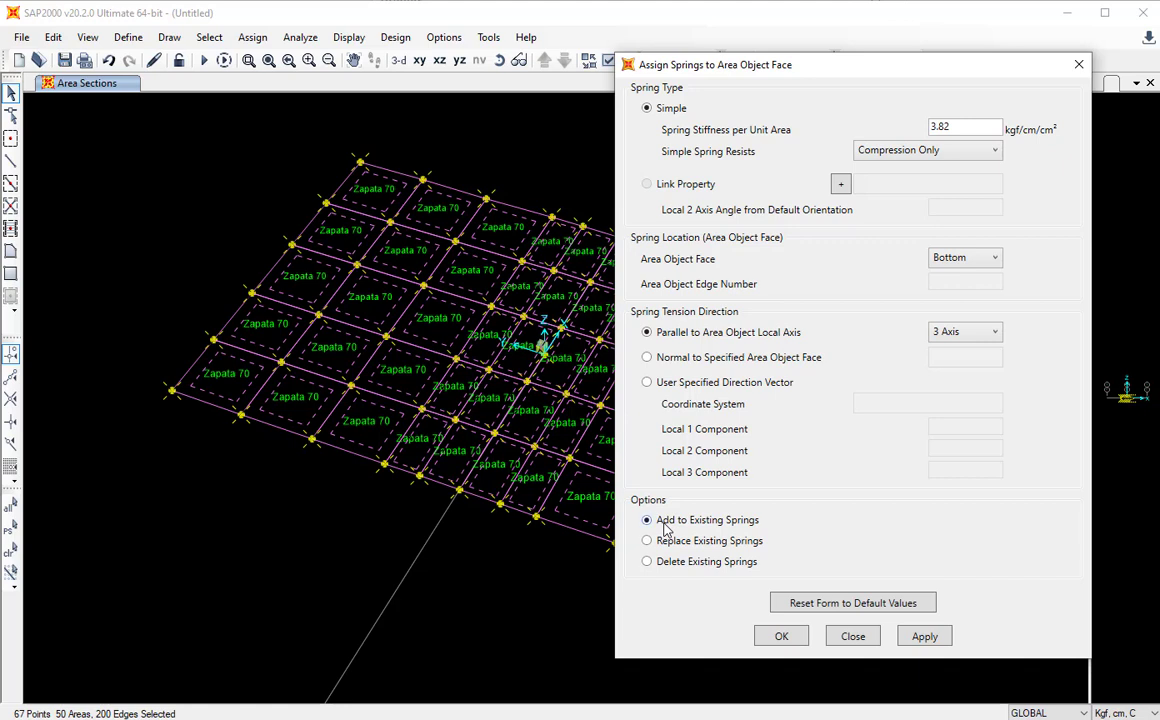
{"action": "left_click", "coordinate": [669, 561]}
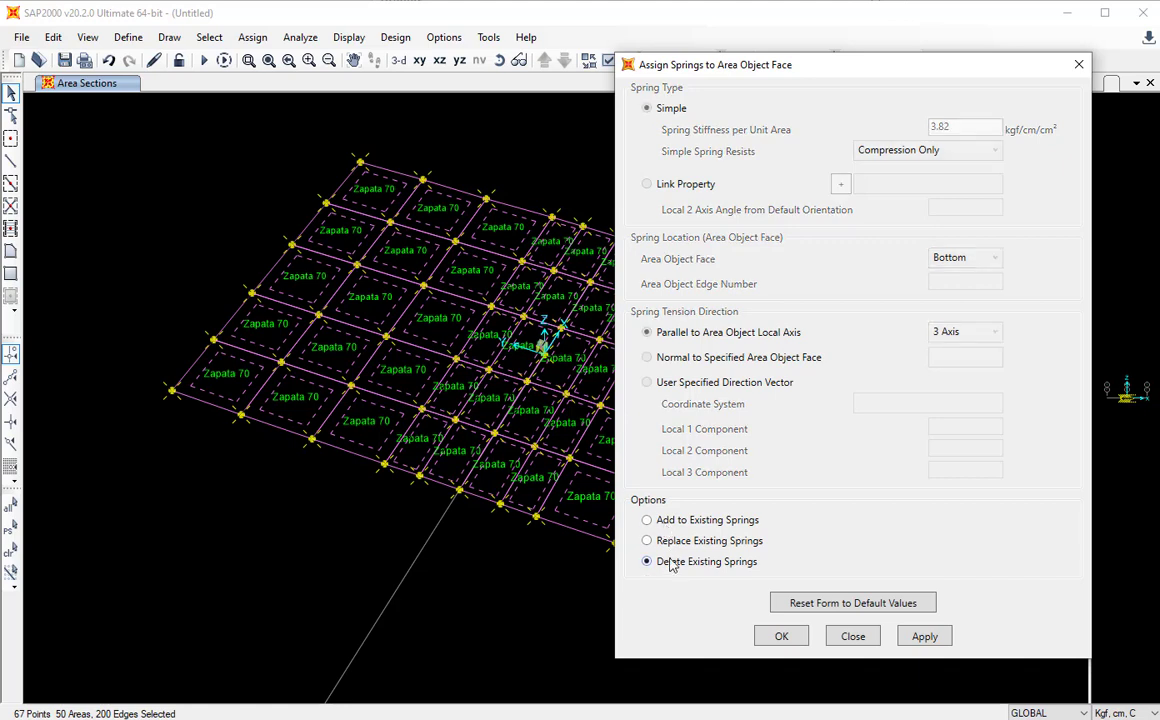
{"action": "left_click", "coordinate": [676, 546]}
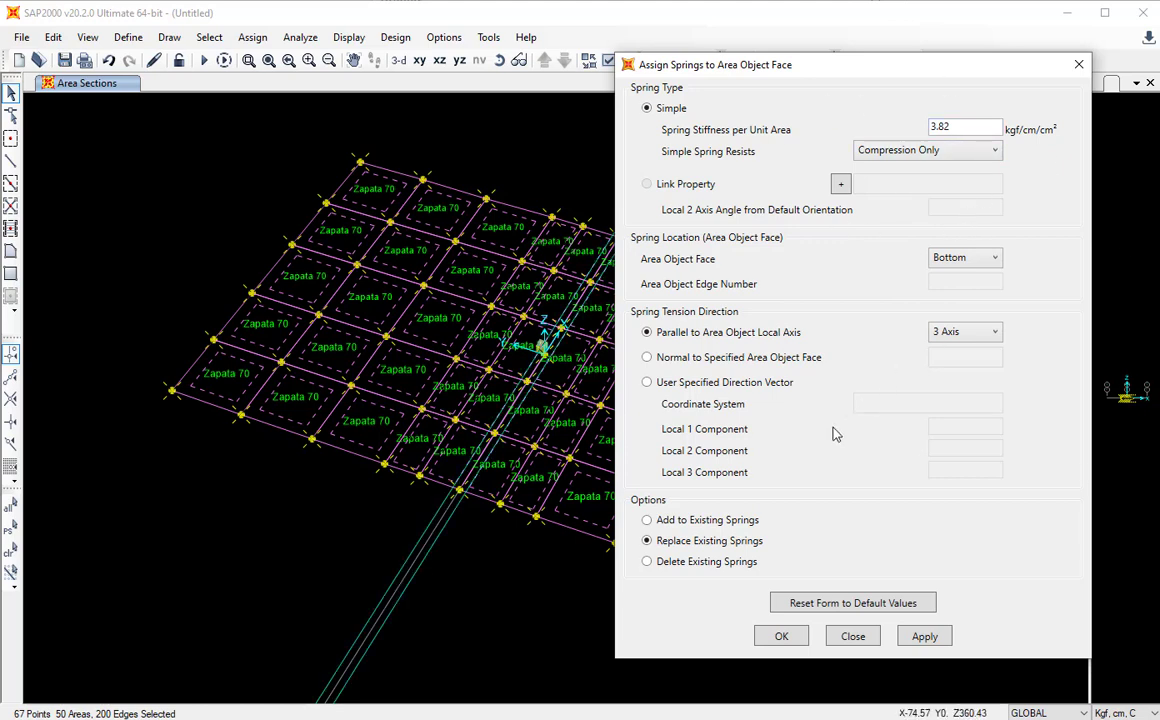
{"action": "left_click", "coordinate": [781, 637]}
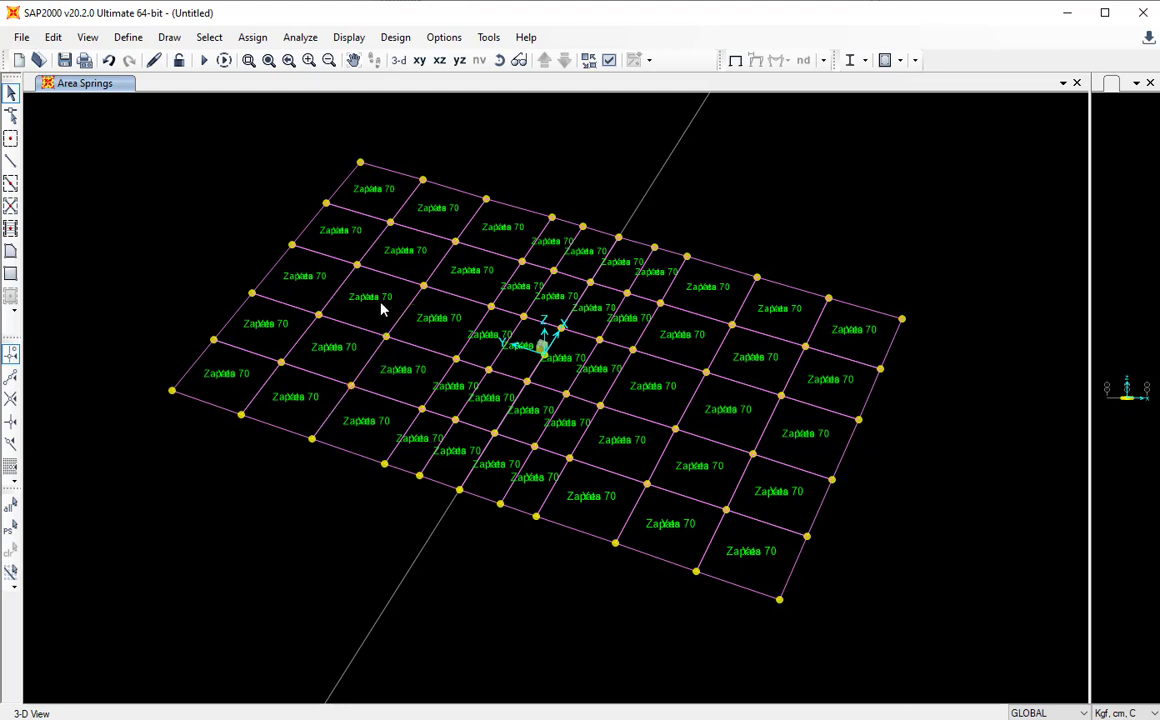
Turn off the area section names in the 3-D view's display options.
{"action": "left_click", "coordinate": [608, 61]}
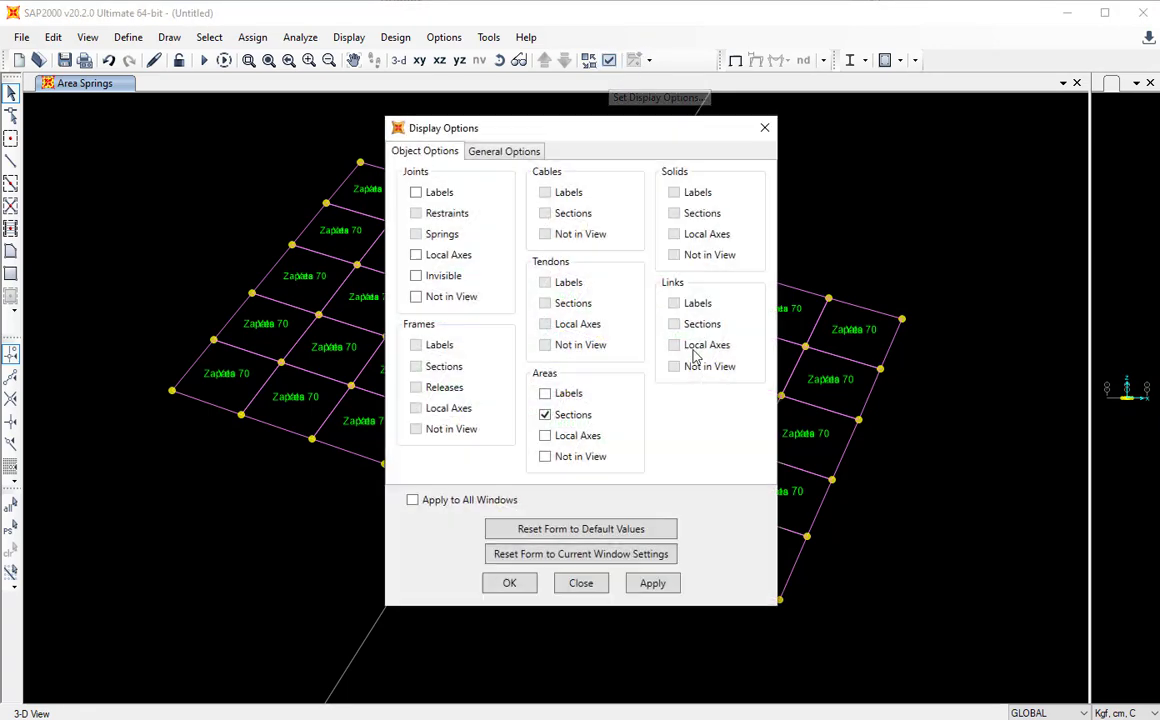
{"action": "left_click", "coordinate": [545, 414]}
{"action": "left_click", "coordinate": [510, 586]}
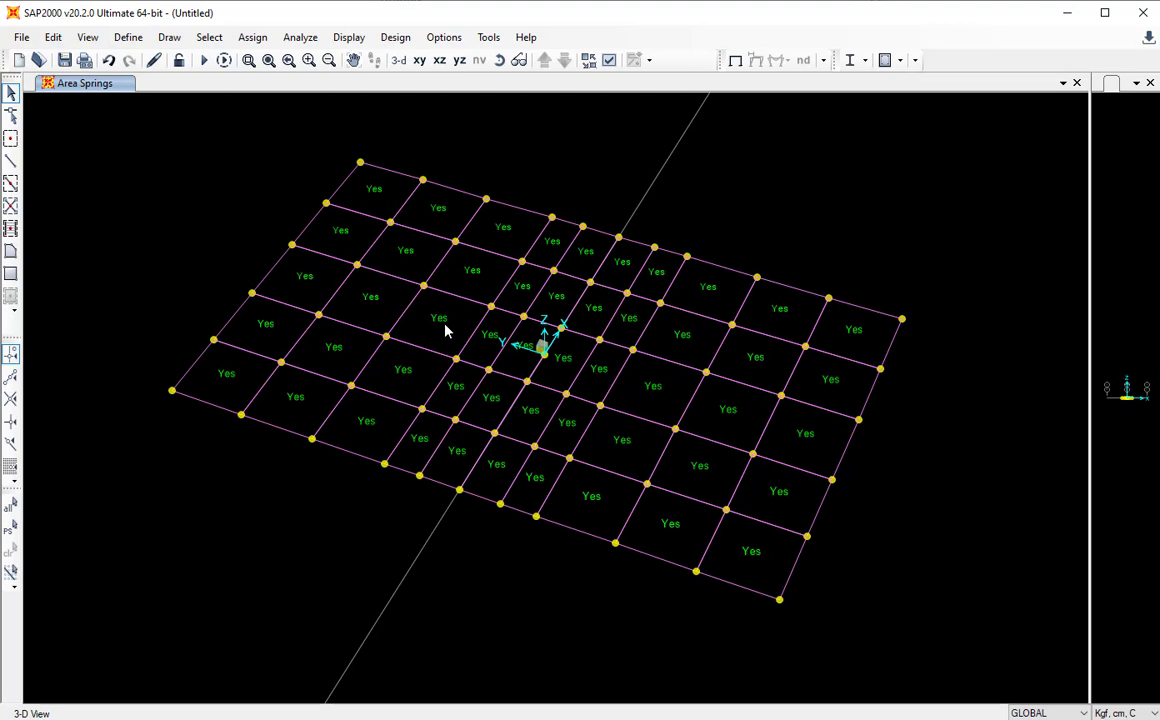
Inspect the area spring assignments of one shell element near the middle of the footing mesh.
{"action": "left_click", "coordinate": [446, 331]}
{"action": "right_click", "coordinate": [446, 331]}
{"action": "left_click_drag", "start_coordinate": [603, 149], "coordinate": [800, 127]}
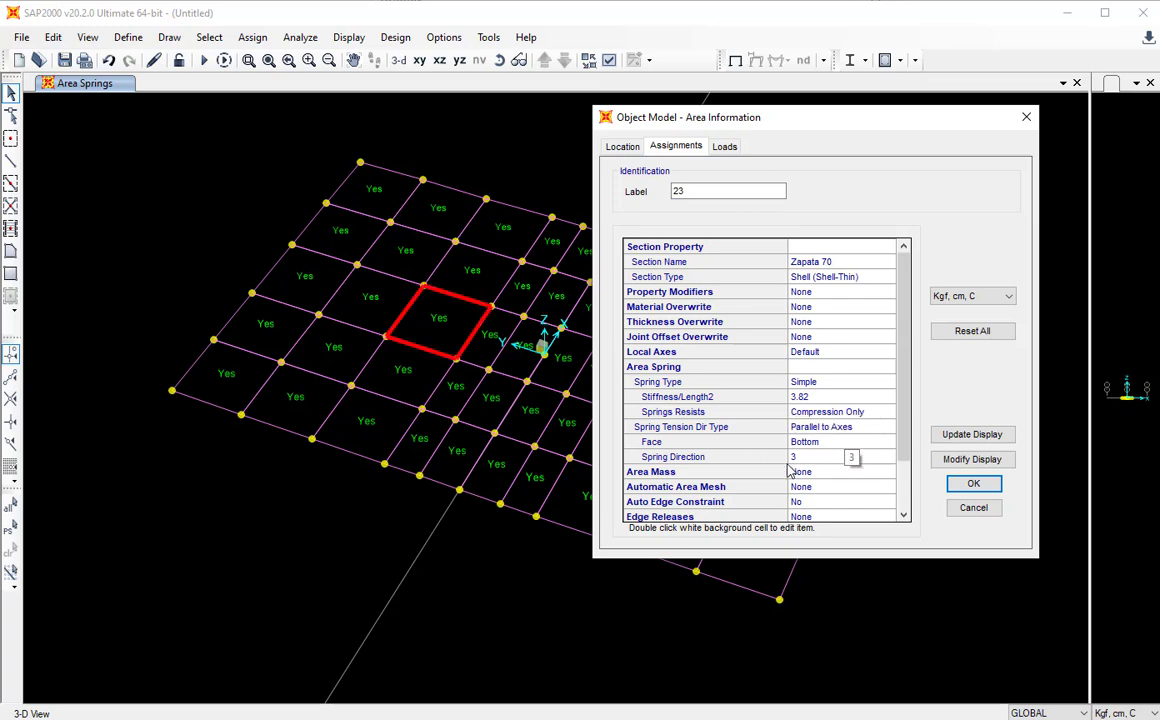
{"action": "left_click", "coordinate": [973, 486]}
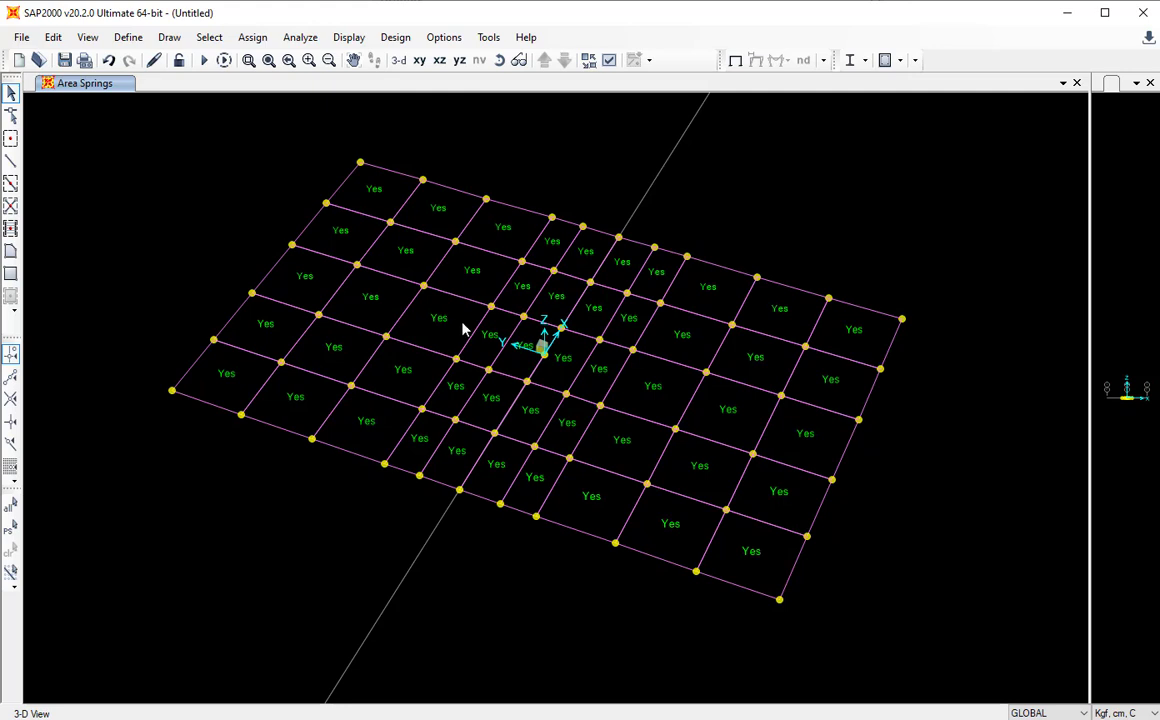
{"action": "left_click_drag", "start_coordinate": [139, 124], "coordinate": [998, 657]}
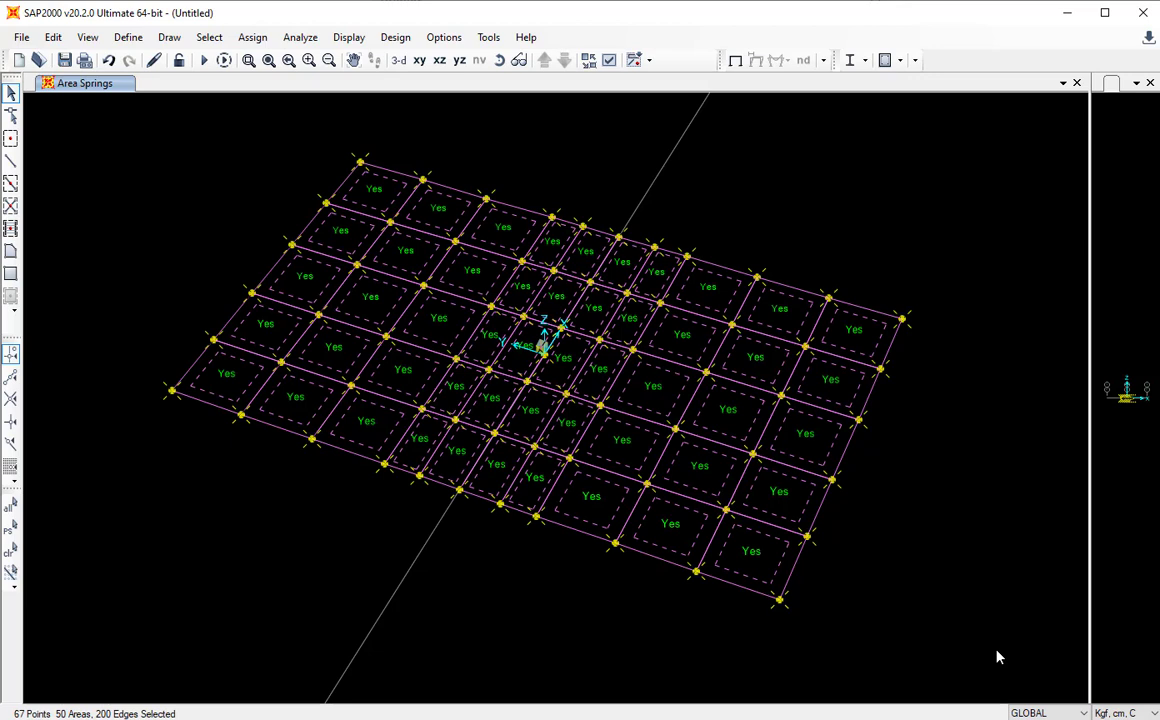
{"action": "key", "text": "ctrl+q"}
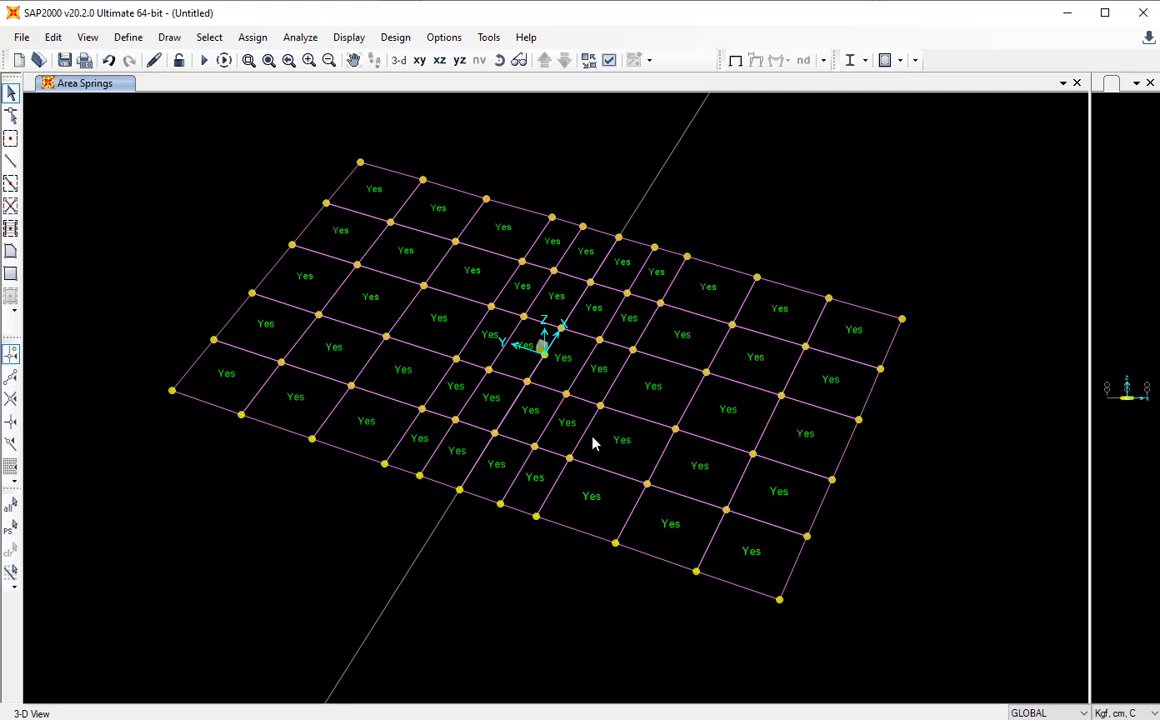
{"action": "left_click", "coordinate": [875, 350]}
{"action": "left_click", "coordinate": [905, 322]}
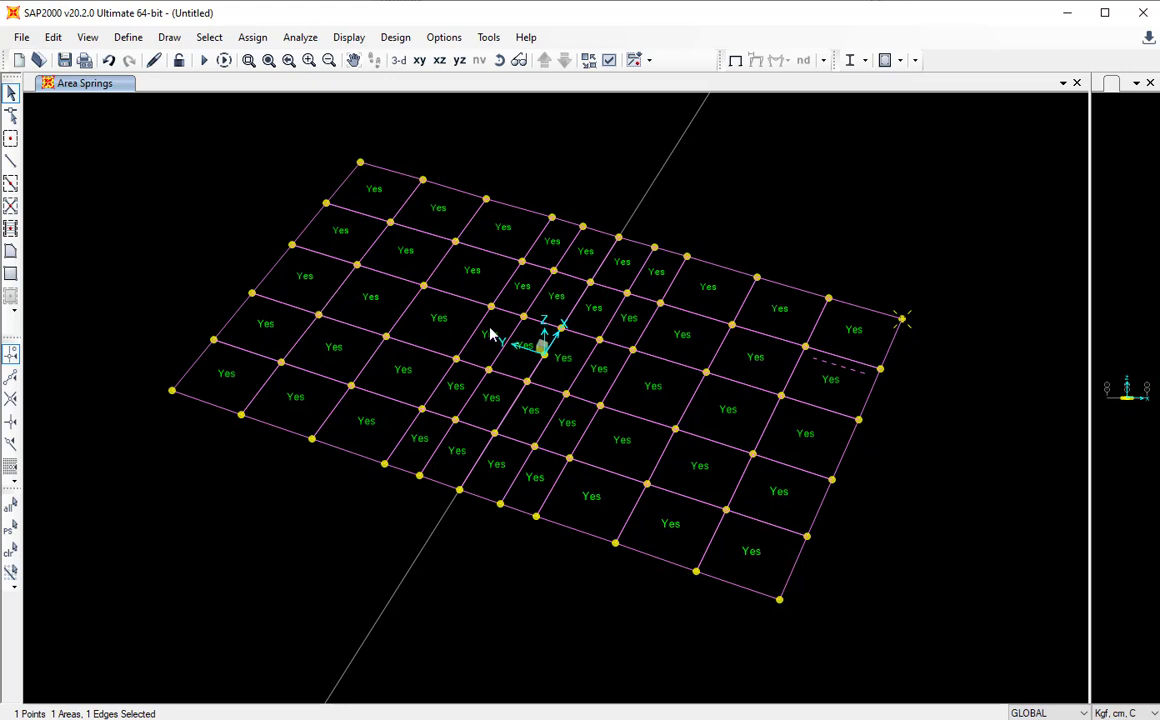
{"action": "key", "text": "ctrl+q"}
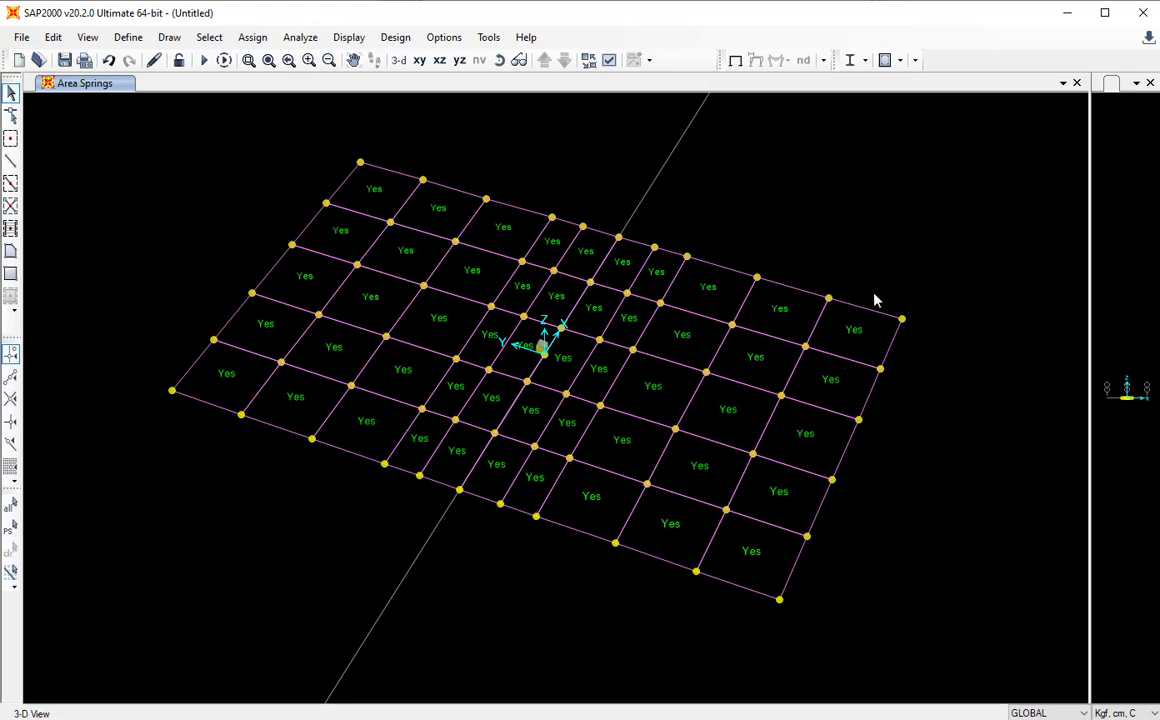
Select the four corner joints of the footing mesh and open the joint restraints assignment for them.
{"action": "left_click_drag", "start_coordinate": [885, 286], "coordinate": [932, 343]}
{"action": "left_click", "coordinate": [360, 162]}
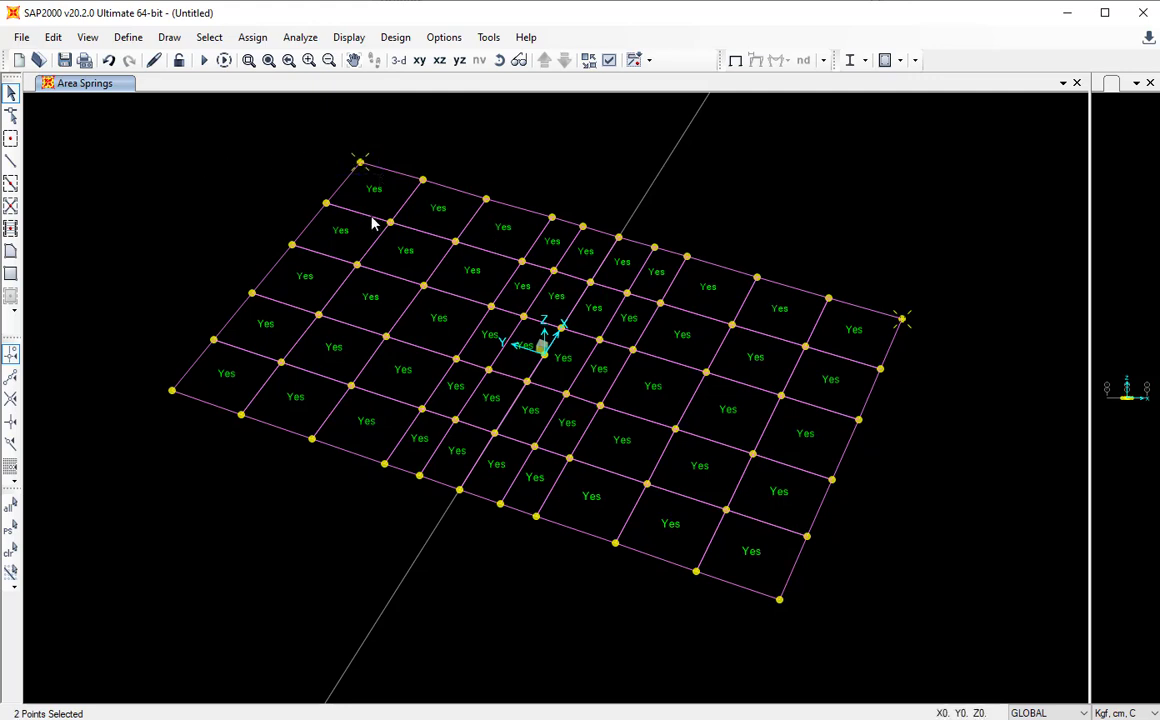
{"action": "left_click_drag", "start_coordinate": [134, 363], "coordinate": [198, 447]}
{"action": "left_click_drag", "start_coordinate": [753, 575], "coordinate": [818, 652]}
{"action": "left_click", "coordinate": [243, 40]}
{"action": "mouse_move", "coordinate": [241, 58]}
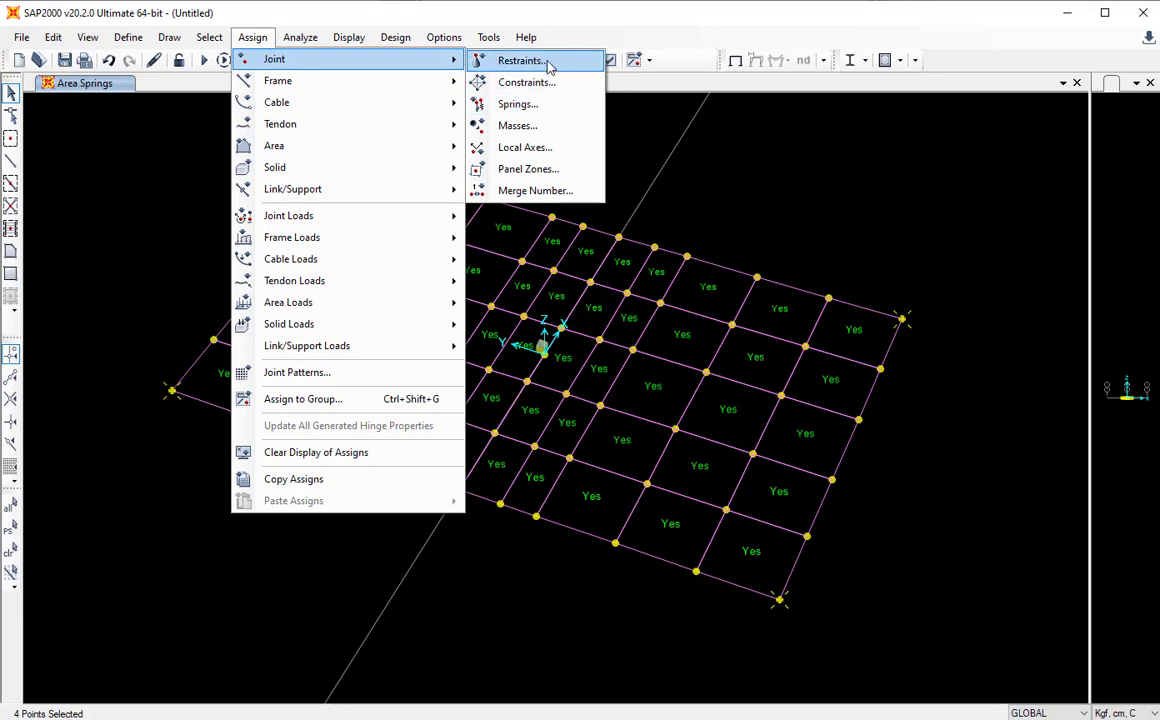
{"action": "left_click", "coordinate": [546, 62]}
{"action": "left_click_drag", "start_coordinate": [585, 256], "coordinate": [867, 44]}
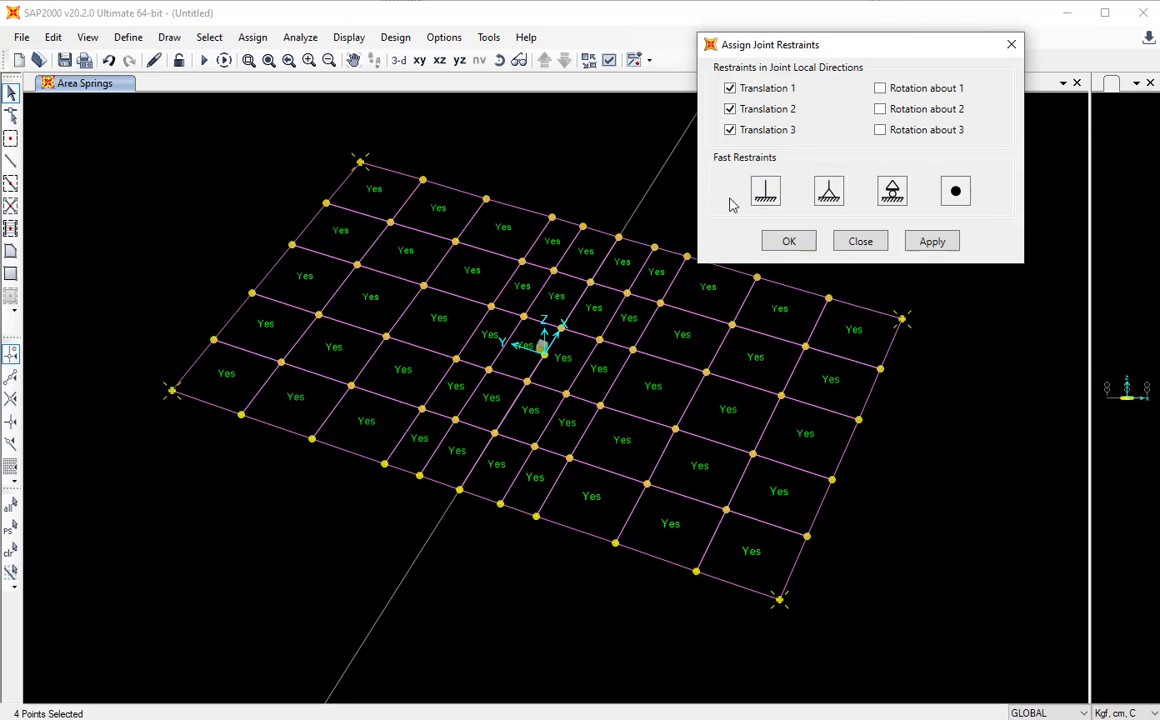
{"action": "left_click", "coordinate": [766, 194]}
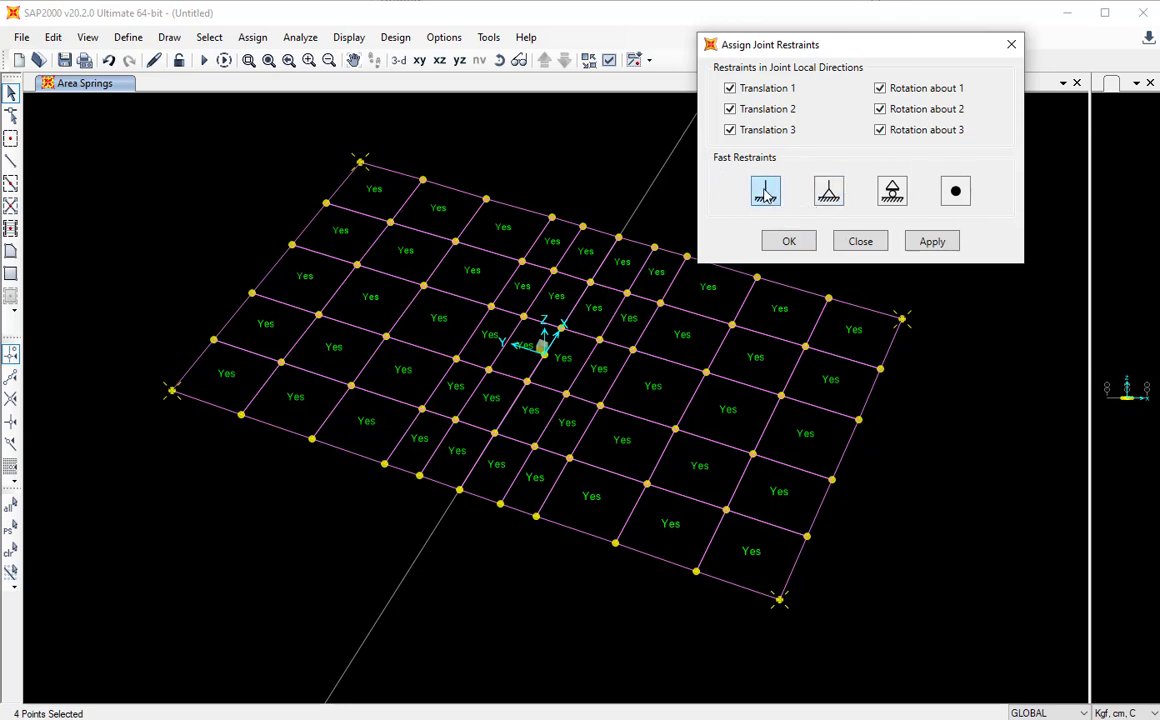
{"action": "left_click", "coordinate": [828, 191]}
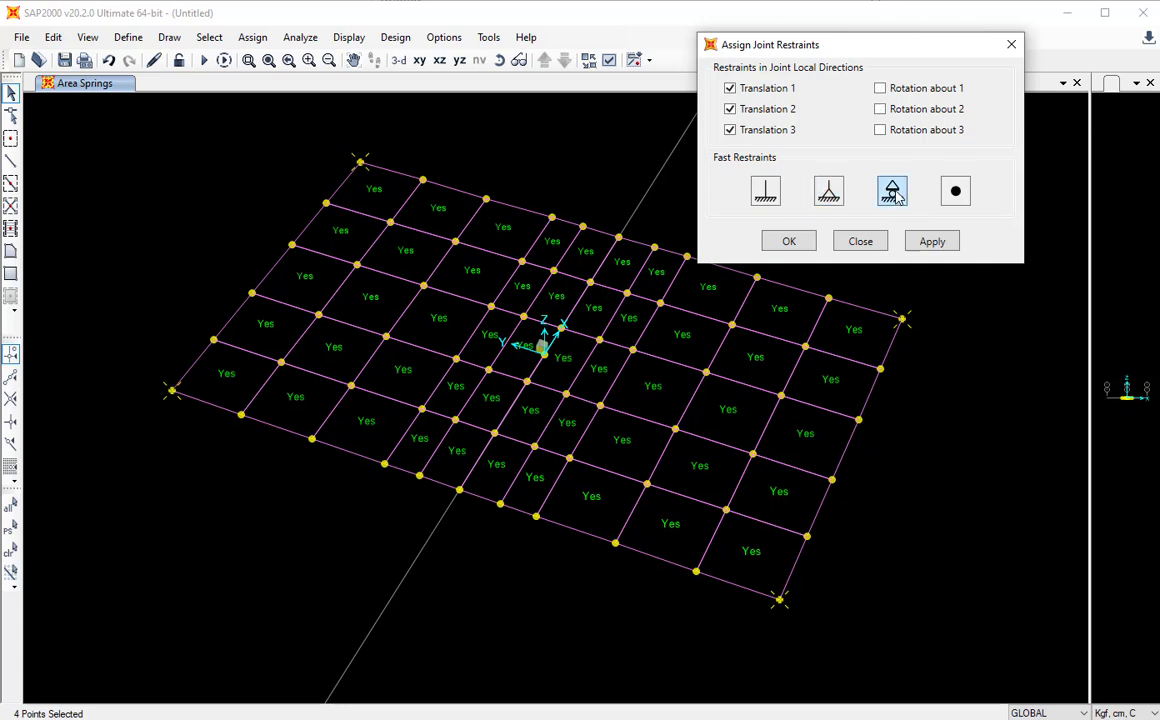
{"action": "left_click", "coordinate": [892, 192]}
{"action": "left_click", "coordinate": [955, 190]}
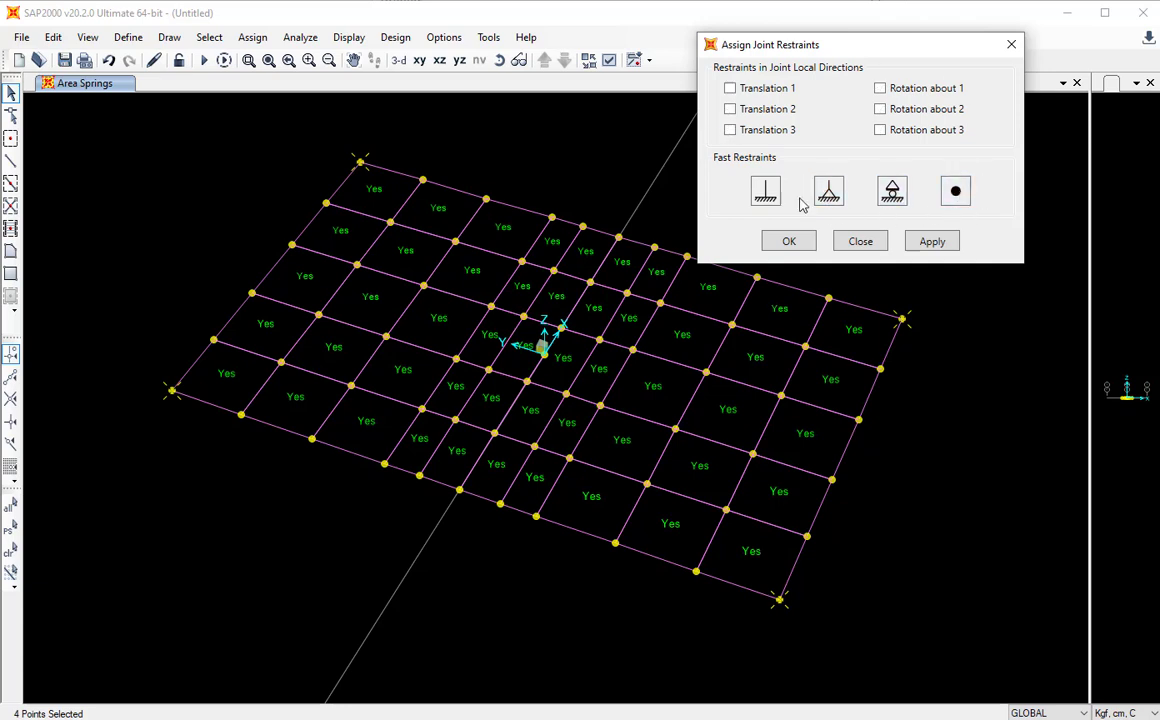
{"action": "left_click", "coordinate": [766, 191]}
Restrain only Translation 1 and Translation 2 at the four corner joints, leaving all other directions free.
{"action": "left_click", "coordinate": [955, 190]}
{"action": "left_click", "coordinate": [731, 89]}
{"action": "left_click", "coordinate": [731, 109]}
{"action": "left_click", "coordinate": [789, 243]}
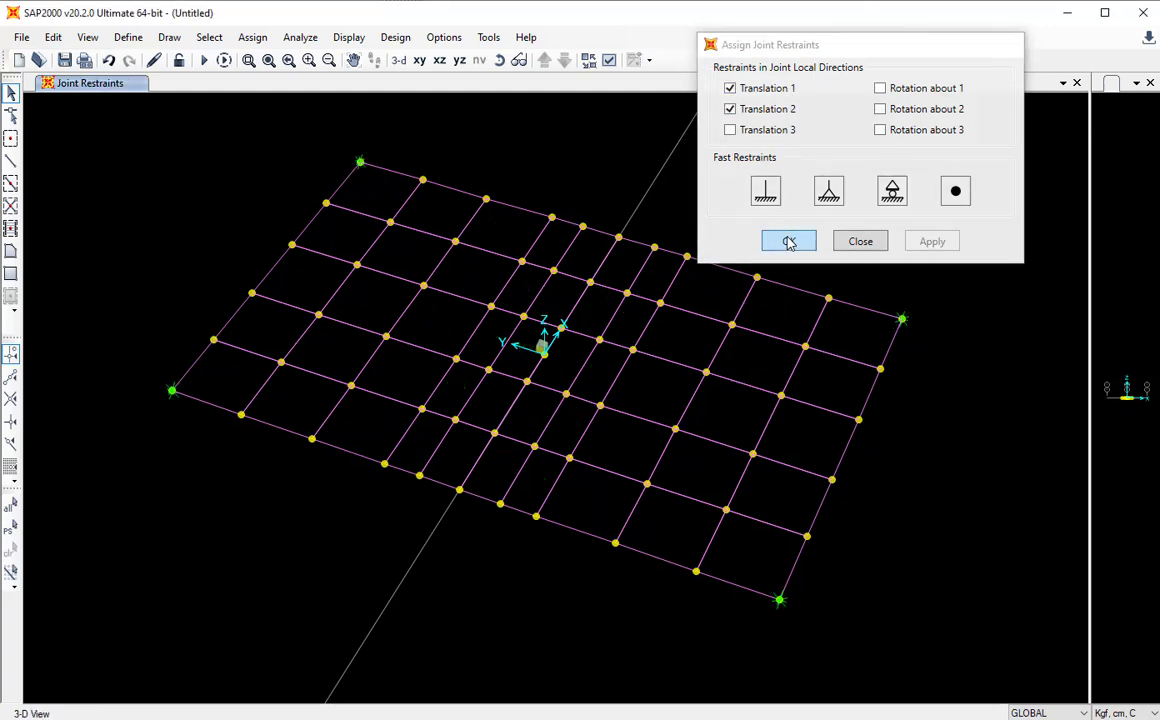
{"action": "left_click", "coordinate": [360, 161]}
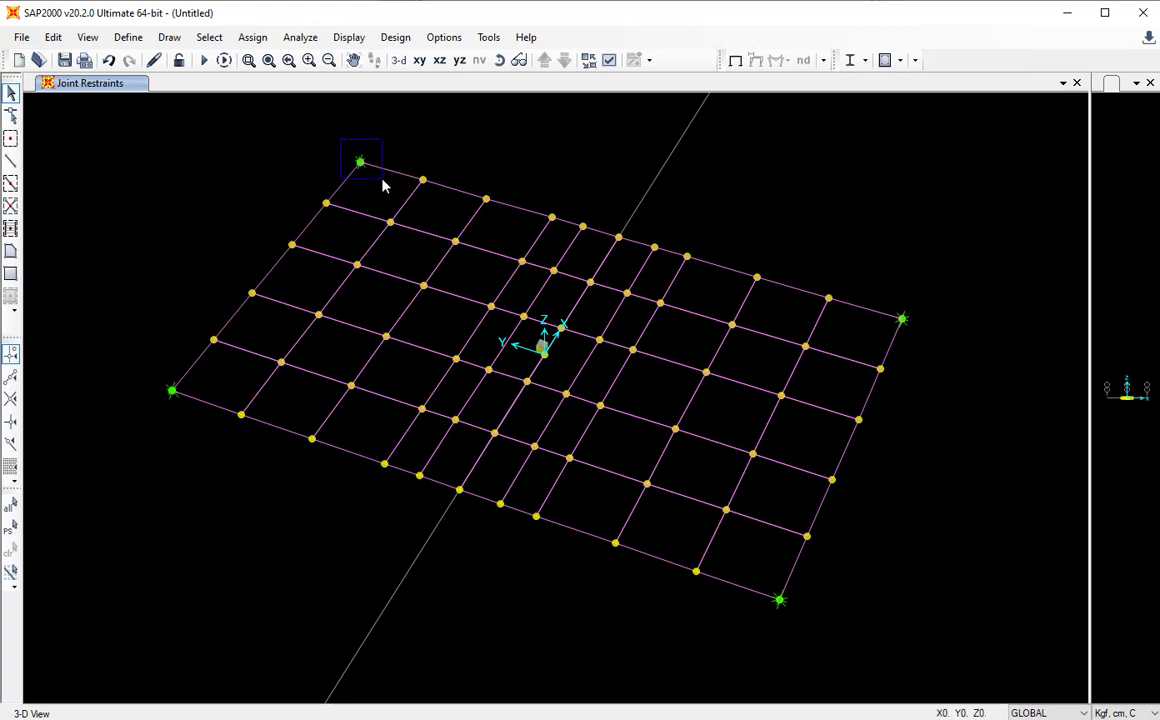
{"action": "left_click", "coordinate": [901, 319]}
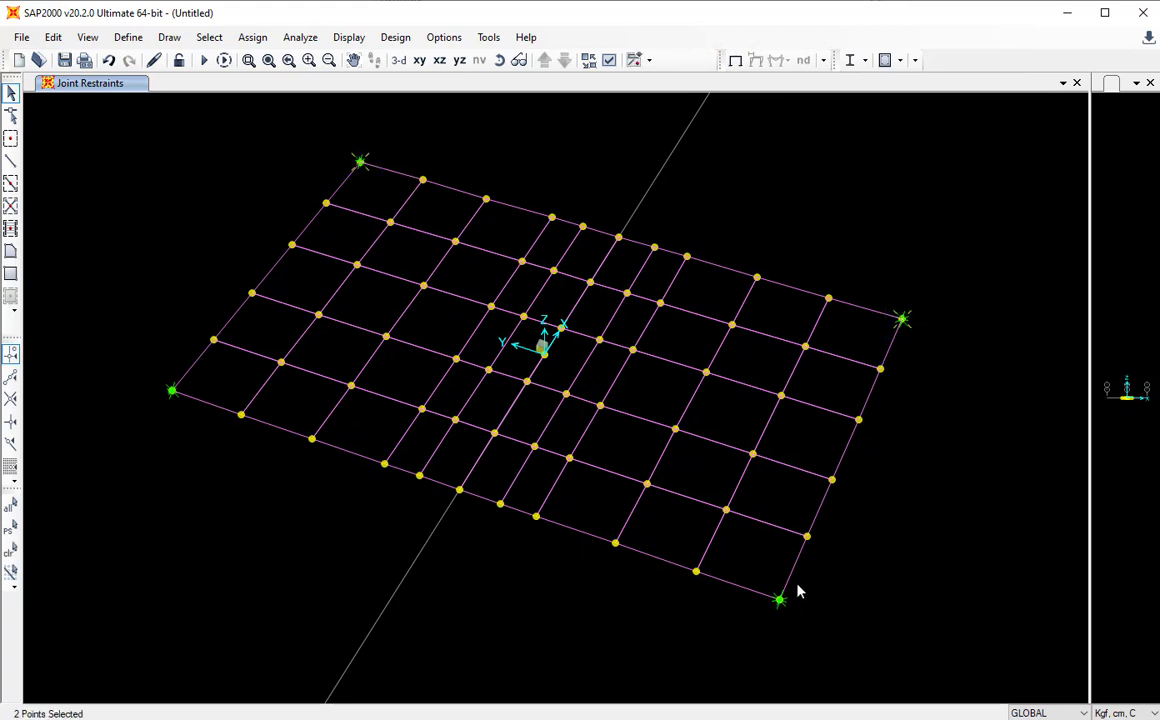
{"action": "left_click_drag", "start_coordinate": [806, 626], "coordinate": [806, 626]}
{"action": "left_click_drag", "start_coordinate": [139, 377], "coordinate": [189, 424]}
Inspect the restraint assignment of the corner joint at X 140, Y -225.
{"action": "left_click", "coordinate": [900, 319]}
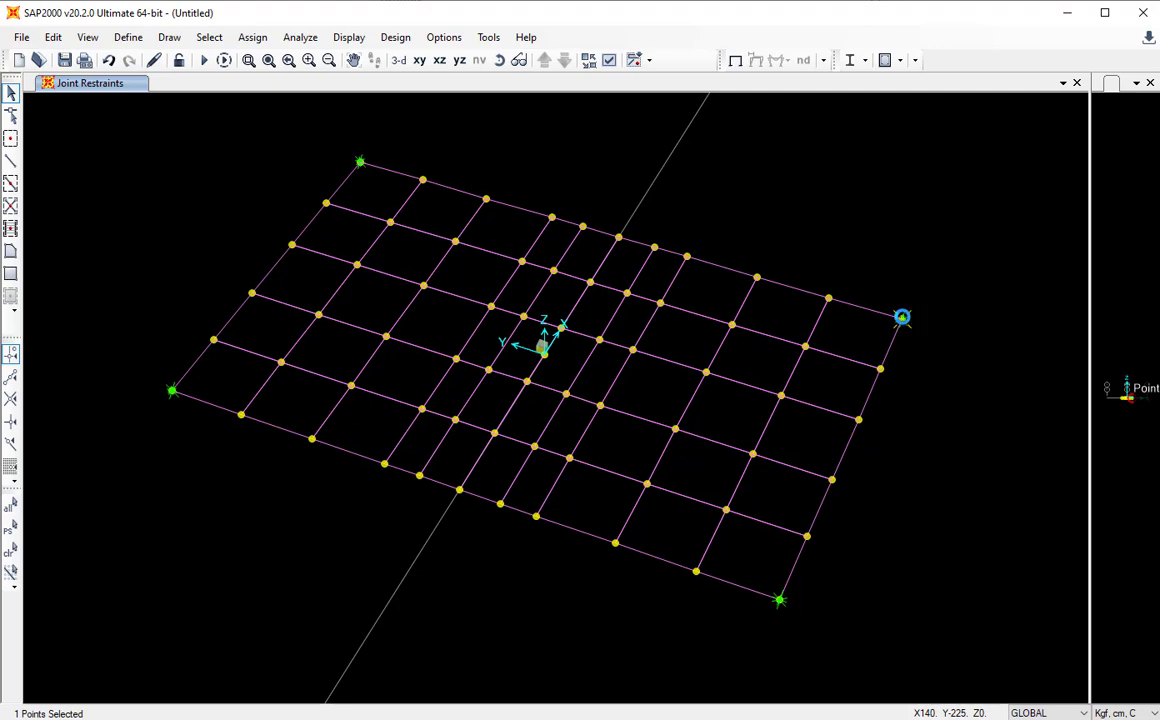
{"action": "right_click", "coordinate": [900, 319]}
{"action": "left_click_drag", "start_coordinate": [524, 147], "coordinate": [568, 145]}
{"action": "left_click_drag", "start_coordinate": [726, 152], "coordinate": [869, 92]}
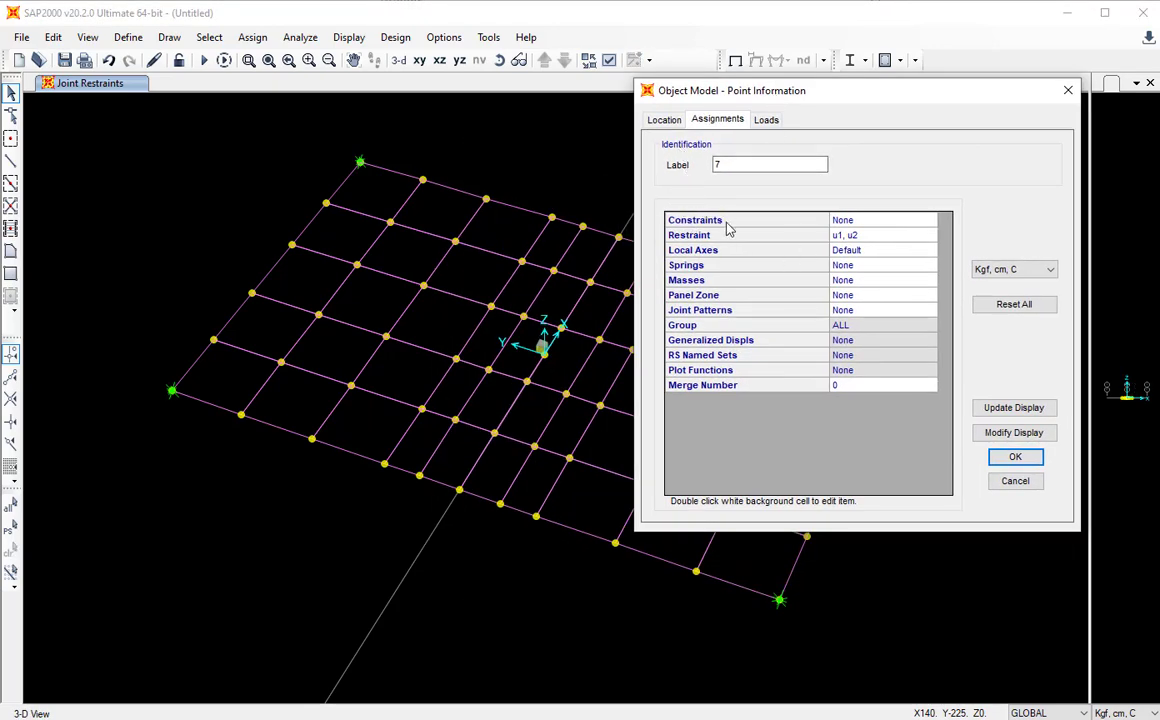
{"action": "left_click", "coordinate": [687, 227]}
{"action": "left_click", "coordinate": [689, 236]}
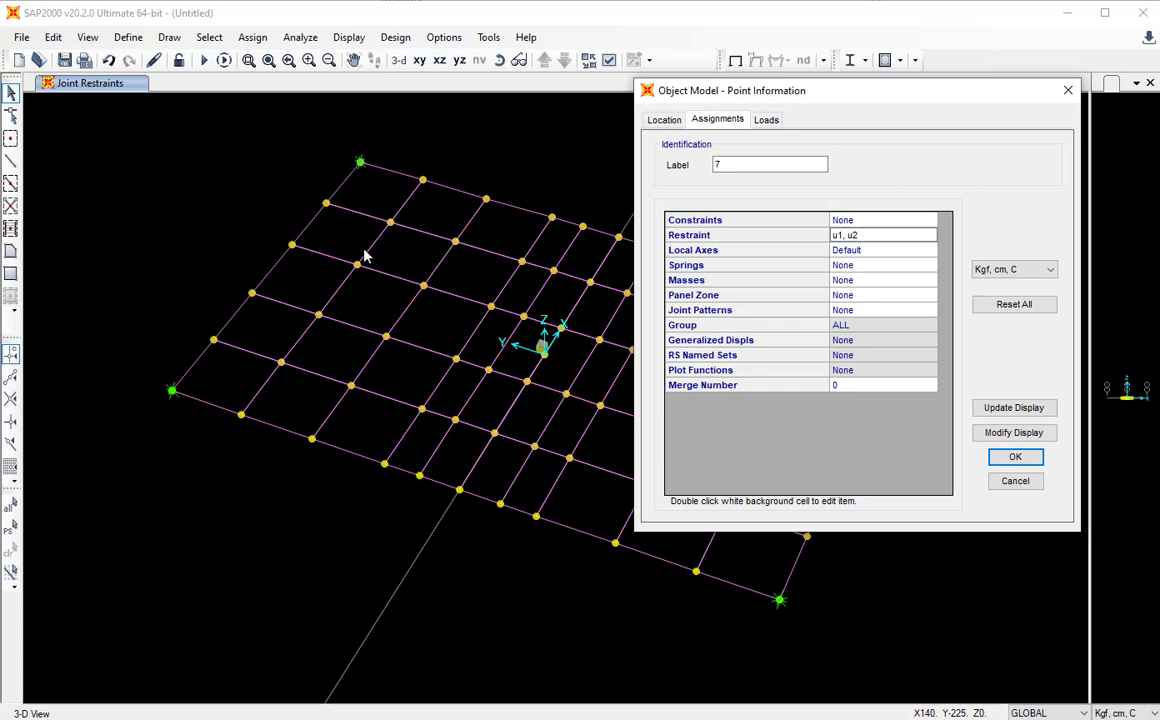
{"action": "left_click", "coordinate": [1015, 457]}
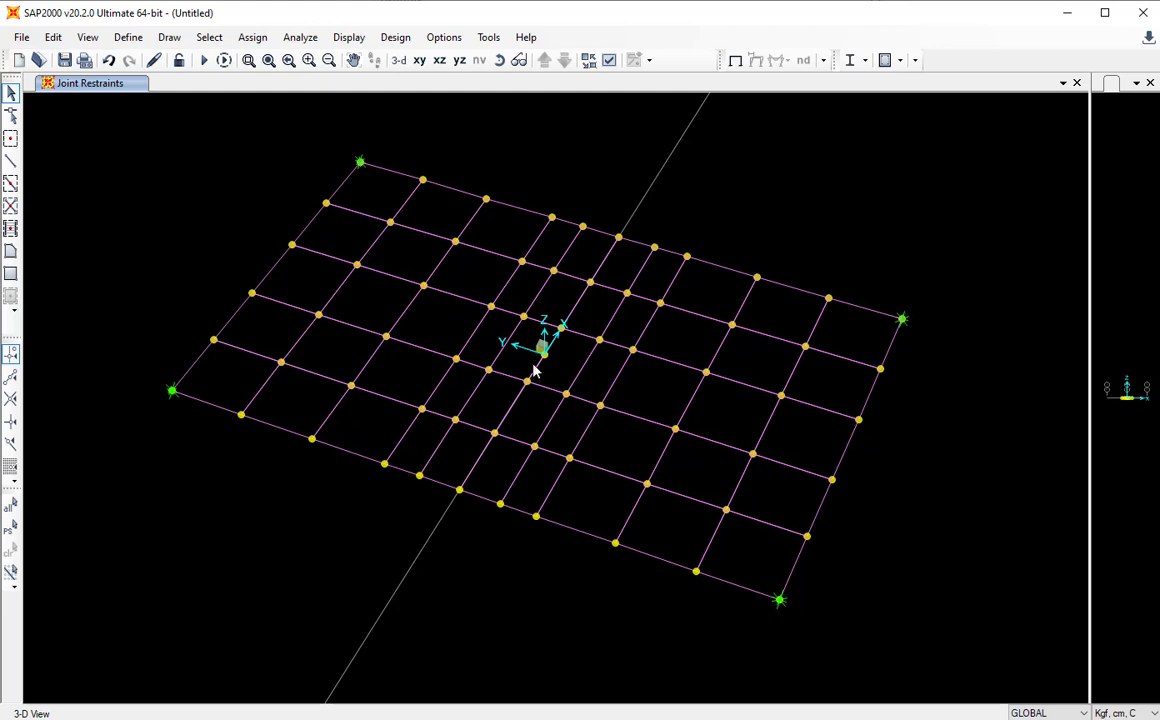
Switch to the AutoCAD drawing "Ejemplo 1 - Zapata Aislada" to view the footing section with its loads.
{"action": "middle_click_drag", "start_coordinate": [536, 342], "coordinate": [540, 370]}
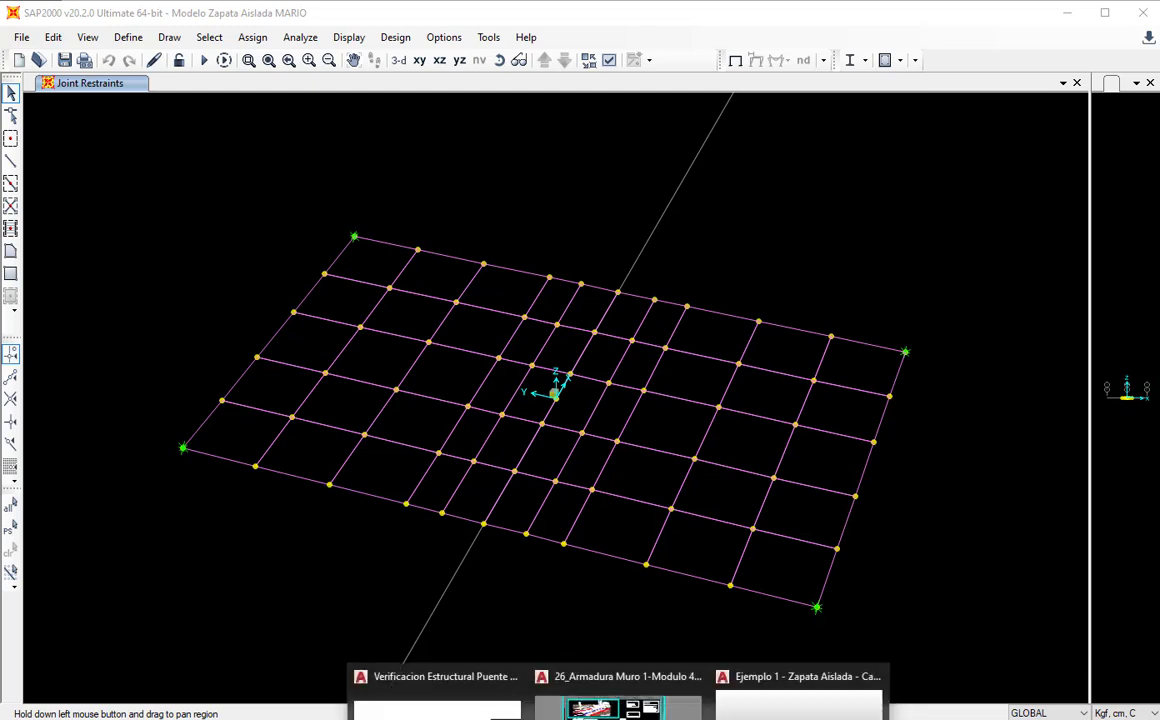
{"action": "mouse_move", "coordinate": [619, 719]}
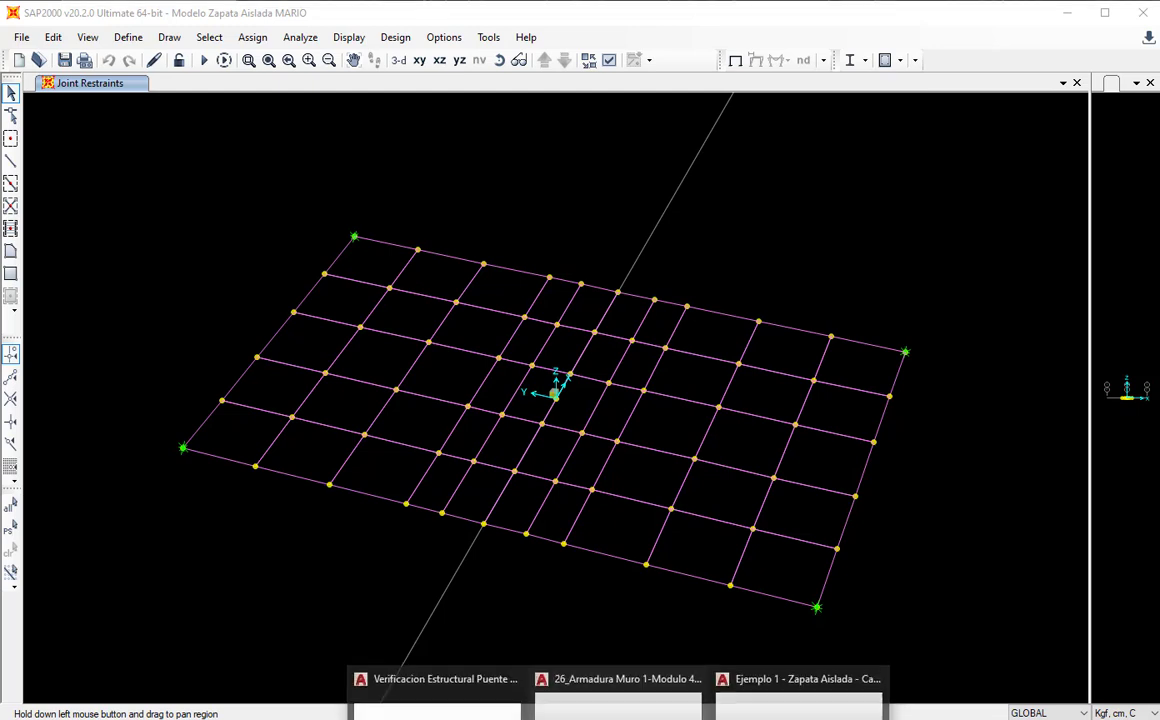
{"action": "left_click", "coordinate": [758, 697]}
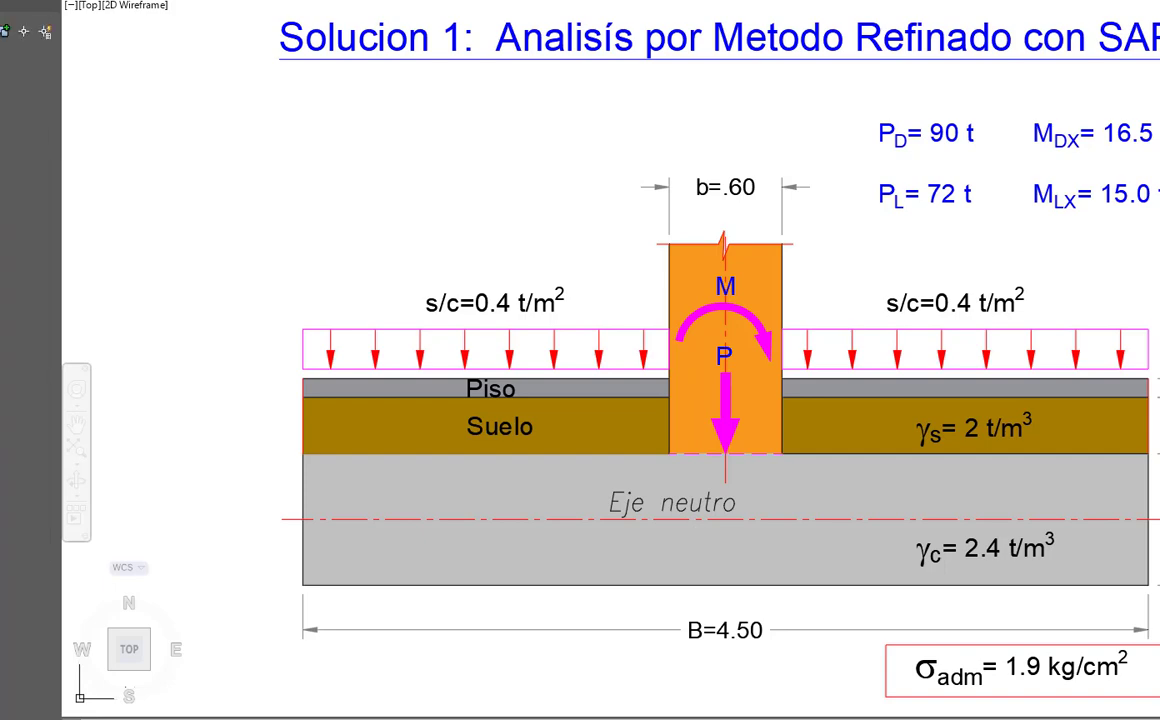
{"action": "middle_click_drag", "start_coordinate": [707, 385], "coordinate": [694, 378]}
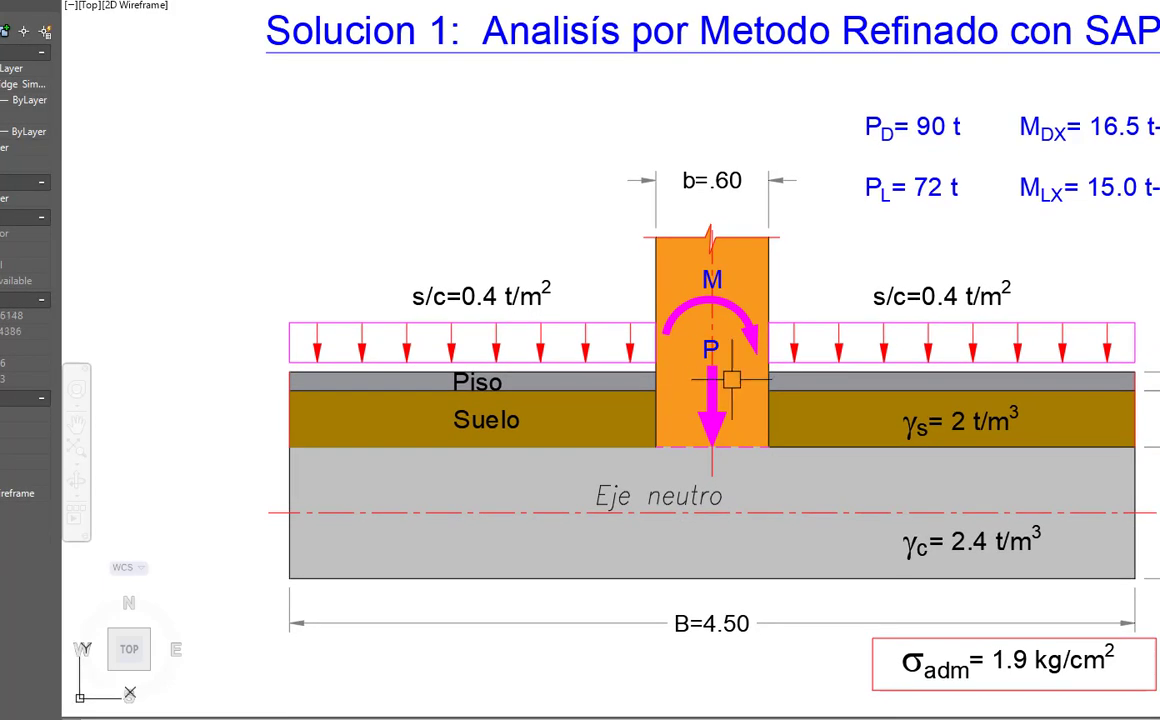
Examine the footing's neutral axis and the column base in the section, highlighting them and clearing the selection.
{"action": "left_click", "coordinate": [521, 512]}
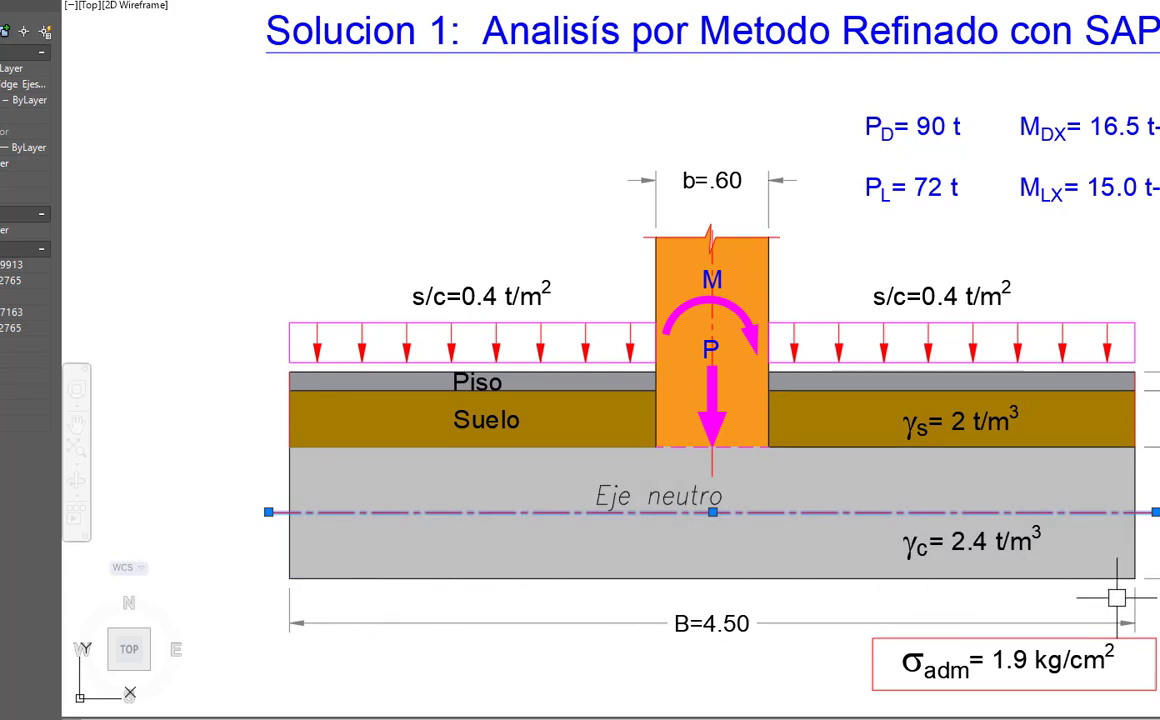
{"action": "mouse_move", "coordinate": [629, 557]}
{"action": "middle_mouse_down"}
{"action": "mouse_move", "coordinate": [655, 549]}
{"action": "mouse_move", "coordinate": [567, 546]}
{"action": "middle_mouse_up"}
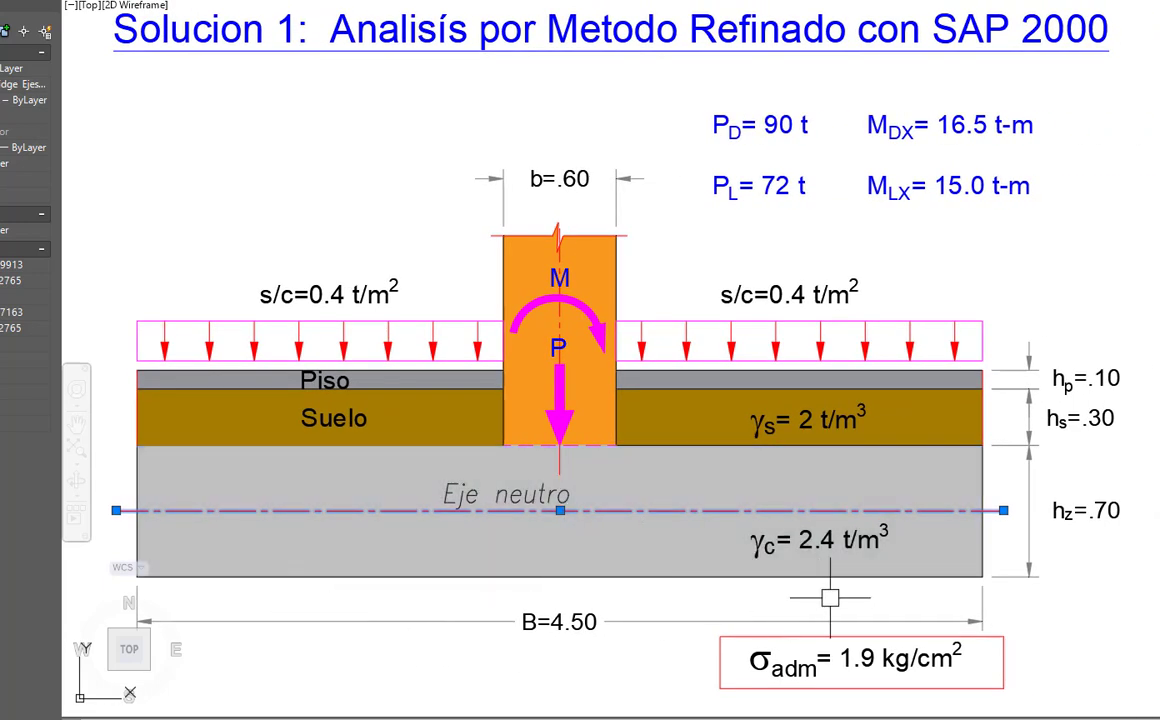
{"action": "left_click", "coordinate": [596, 449]}
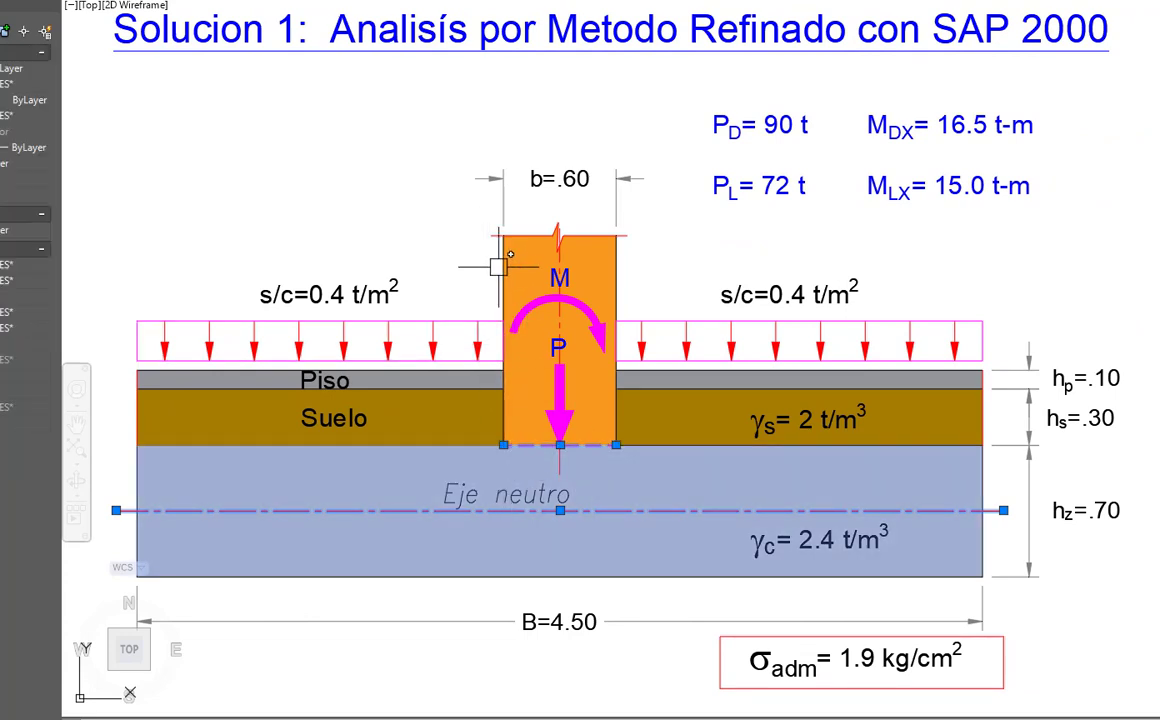
{"action": "left_click", "coordinate": [486, 251]}
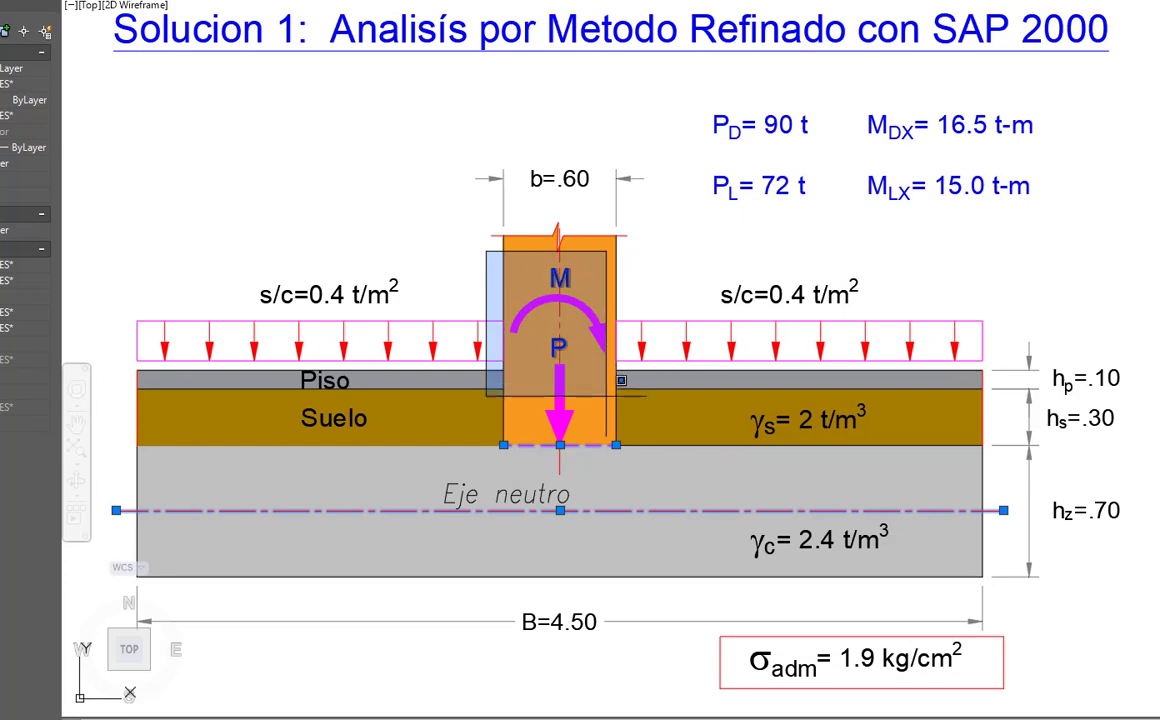
{"action": "left_click", "coordinate": [632, 459]}
{"action": "key", "text": "Escape"}
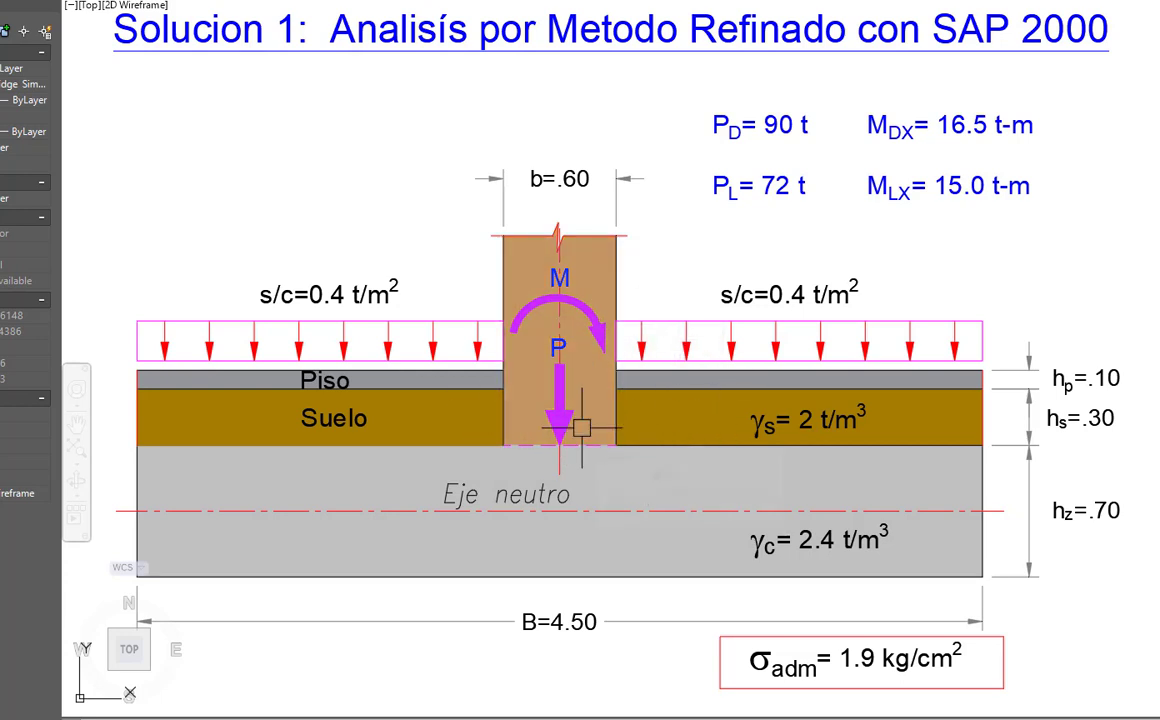
Examine the load-distribution section in the drawing, highlighting the column's contact edge on the footing and the distributed load W=P/(b*t).
{"action": "mouse_move", "coordinate": [645, 105]}
{"action": "middle_mouse_down"}
{"action": "mouse_move", "coordinate": [679, 271]}
{"action": "mouse_move", "coordinate": [700, 680]}
{"action": "middle_mouse_up"}
{"action": "middle_click_drag", "start_coordinate": [707, 176], "coordinate": [716, 630]}
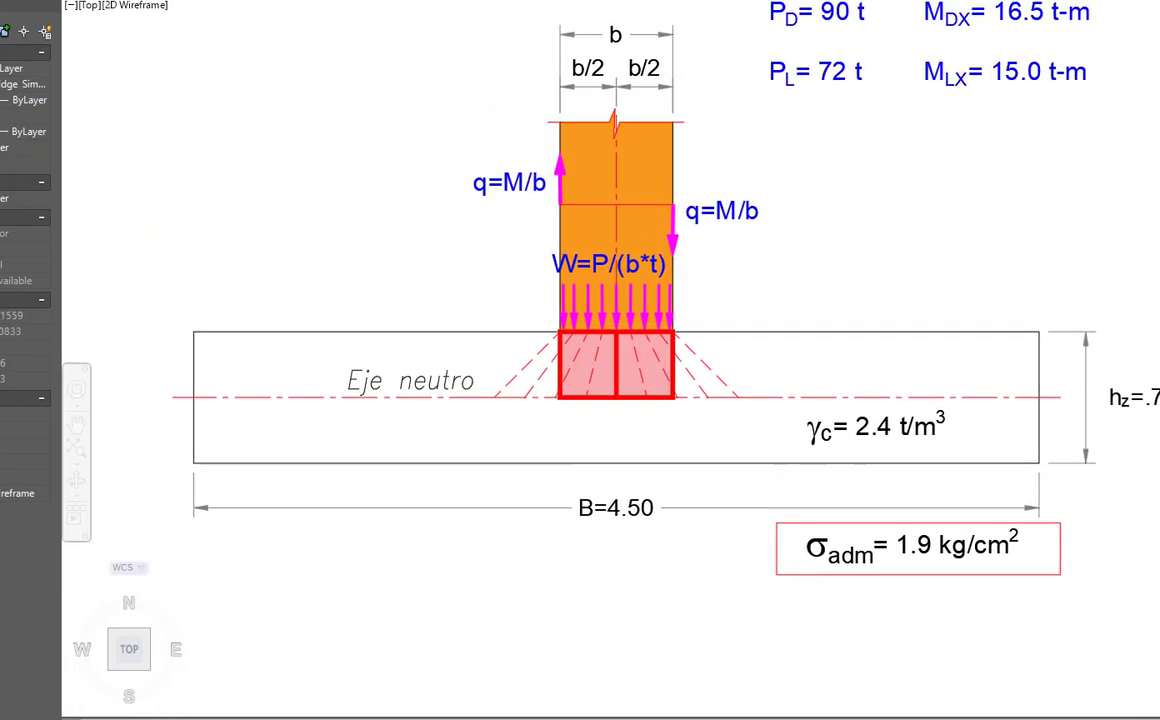
{"action": "mouse_move", "coordinate": [655, 432]}
{"action": "middle_mouse_down"}
{"action": "mouse_move", "coordinate": [695, 494]}
{"action": "mouse_move", "coordinate": [628, 505]}
{"action": "mouse_move", "coordinate": [606, 501]}
{"action": "mouse_move", "coordinate": [629, 489]}
{"action": "mouse_move", "coordinate": [609, 488]}
{"action": "middle_mouse_up"}
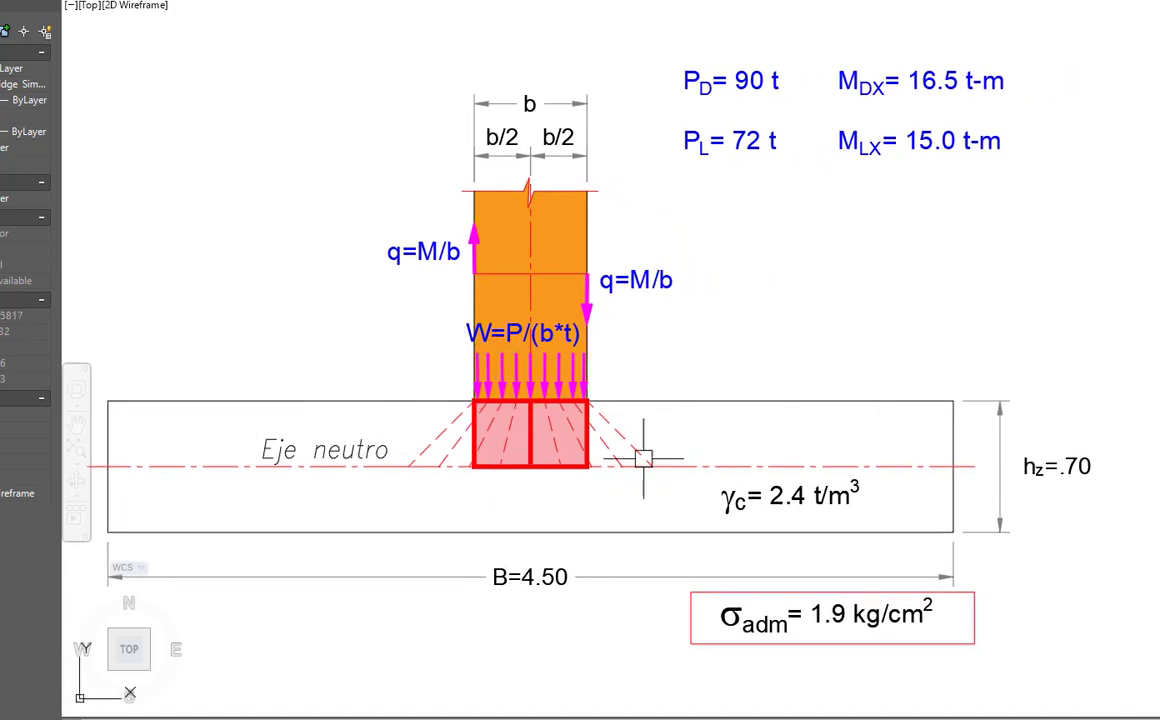
{"action": "scroll", "coordinate": [493, 401], "scroll_direction": "up", "scroll_amount": 2}
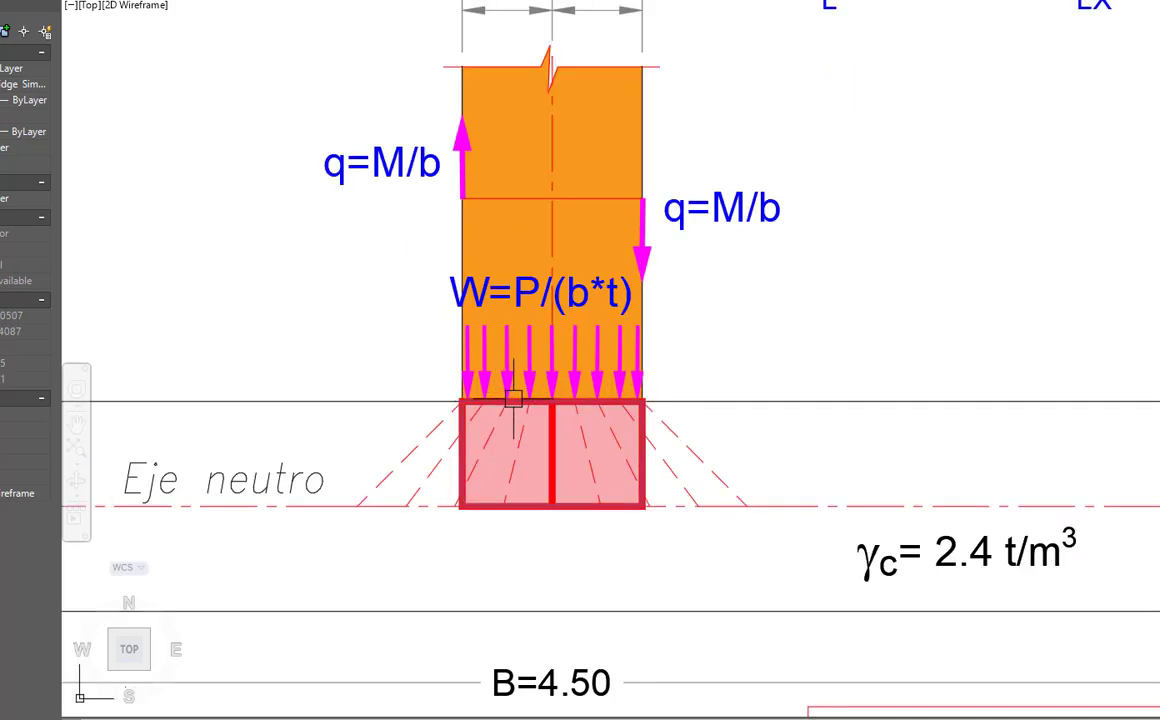
{"action": "left_click", "coordinate": [447, 400]}
{"action": "left_click", "coordinate": [668, 400]}
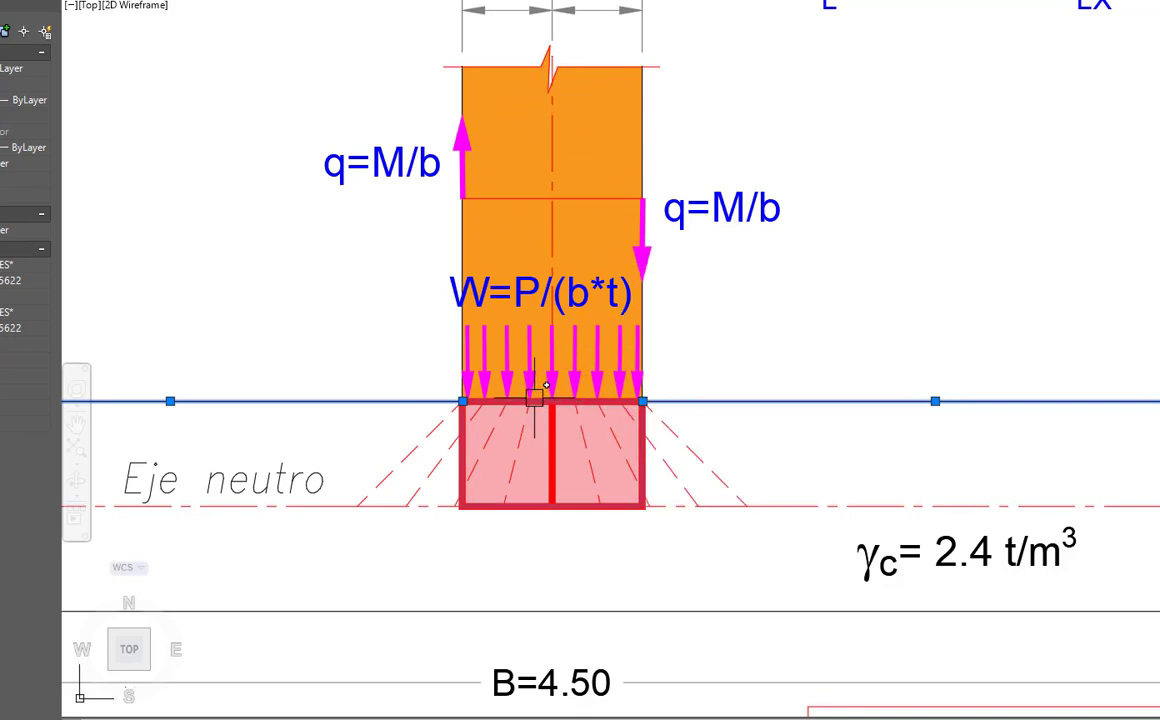
{"action": "left_click", "coordinate": [426, 256]}
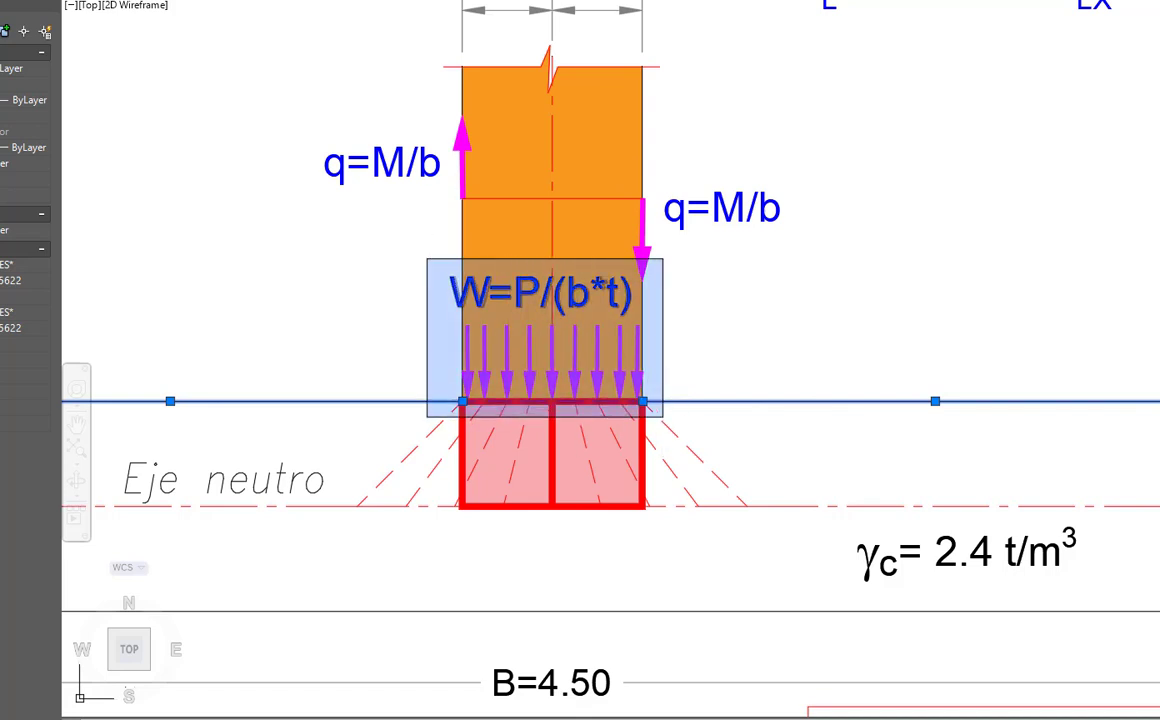
{"action": "left_click", "coordinate": [666, 413]}
{"action": "scroll", "coordinate": [510, 340], "scroll_direction": "up", "scroll_amount": 4}
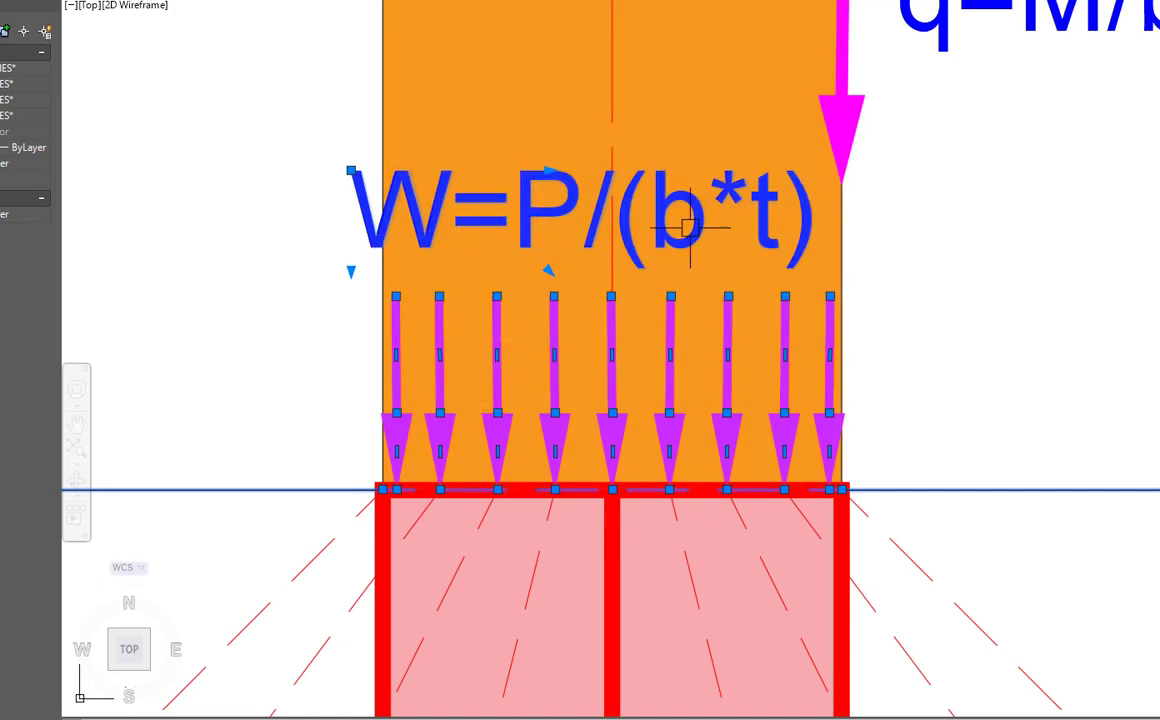
{"action": "scroll", "coordinate": [699, 311], "scroll_direction": "down", "scroll_amount": 3}
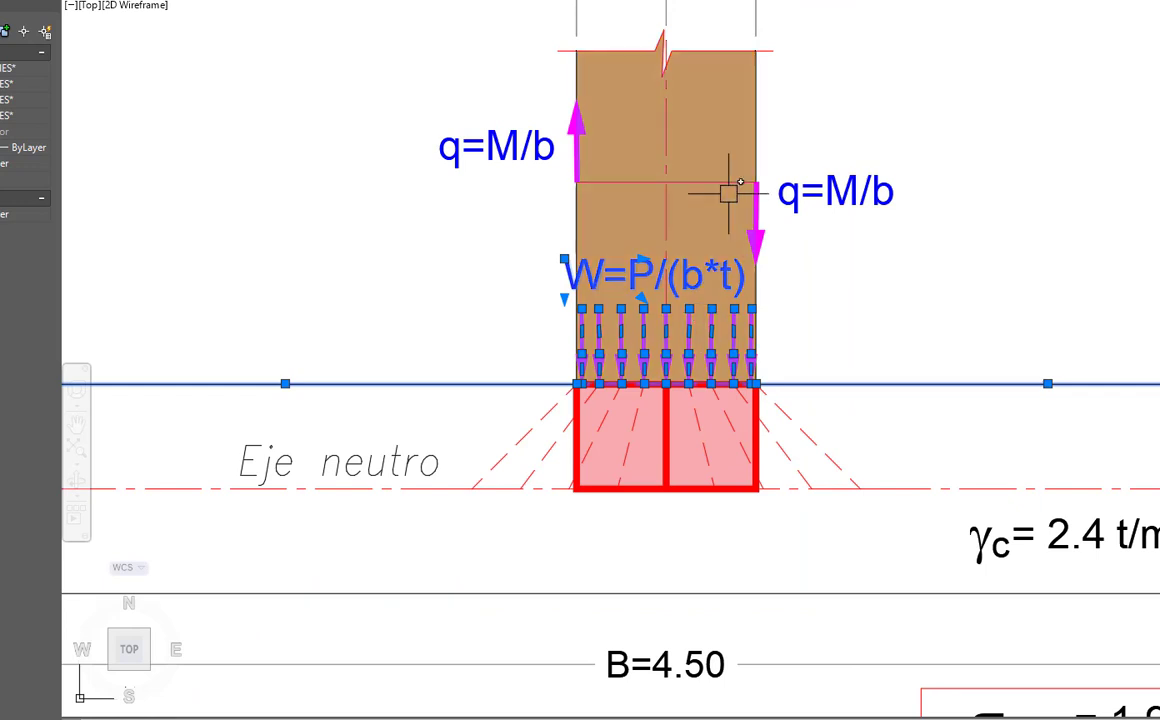
{"action": "middle_click_drag", "start_coordinate": [733, 189], "coordinate": [679, 327]}
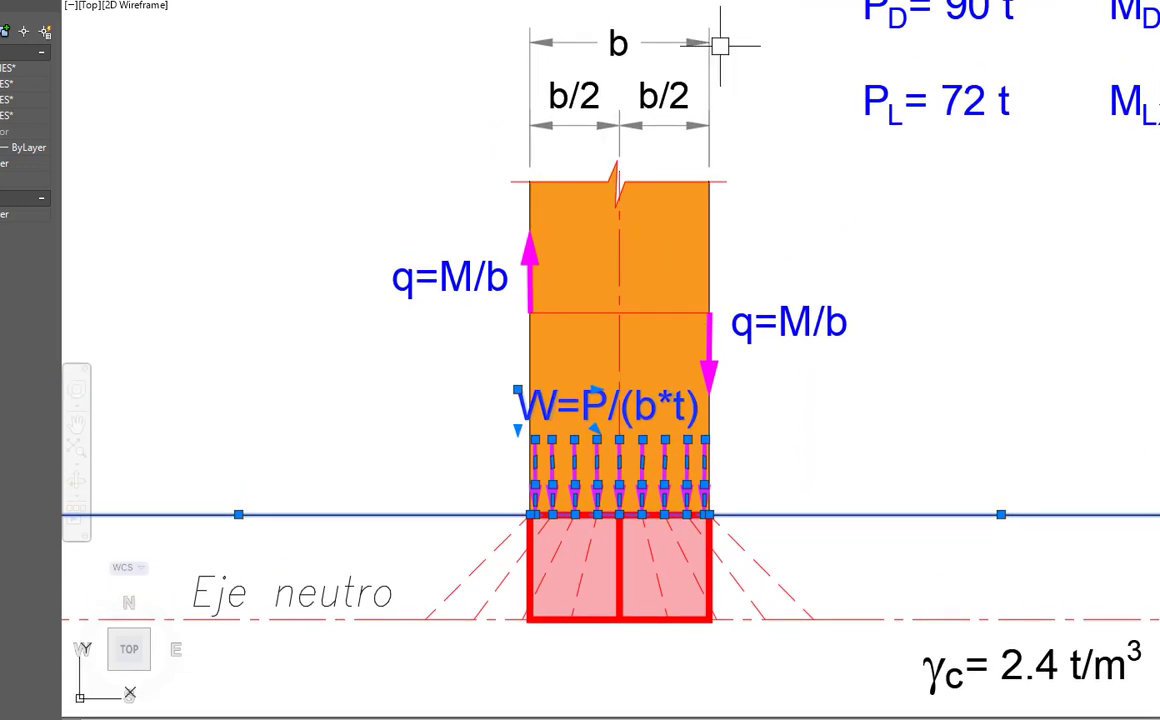
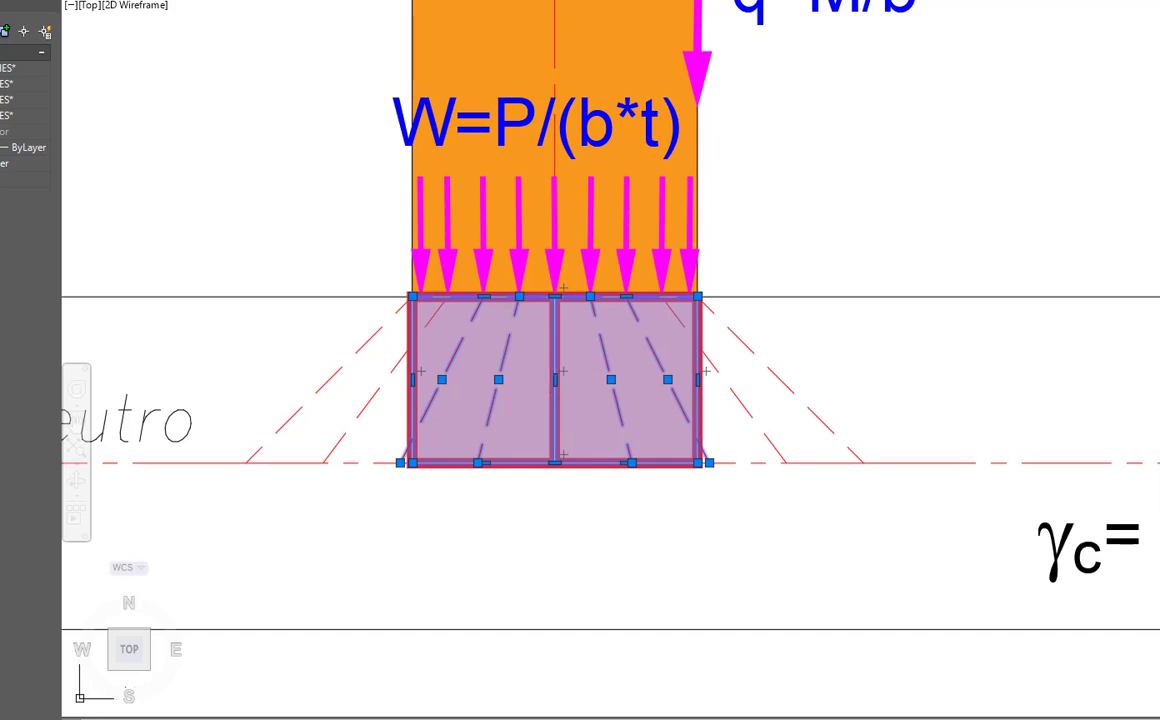
Clear the selection on the hatched block under the column and review its load spread to the neutral axis.
{"action": "key", "text": "Escape"}
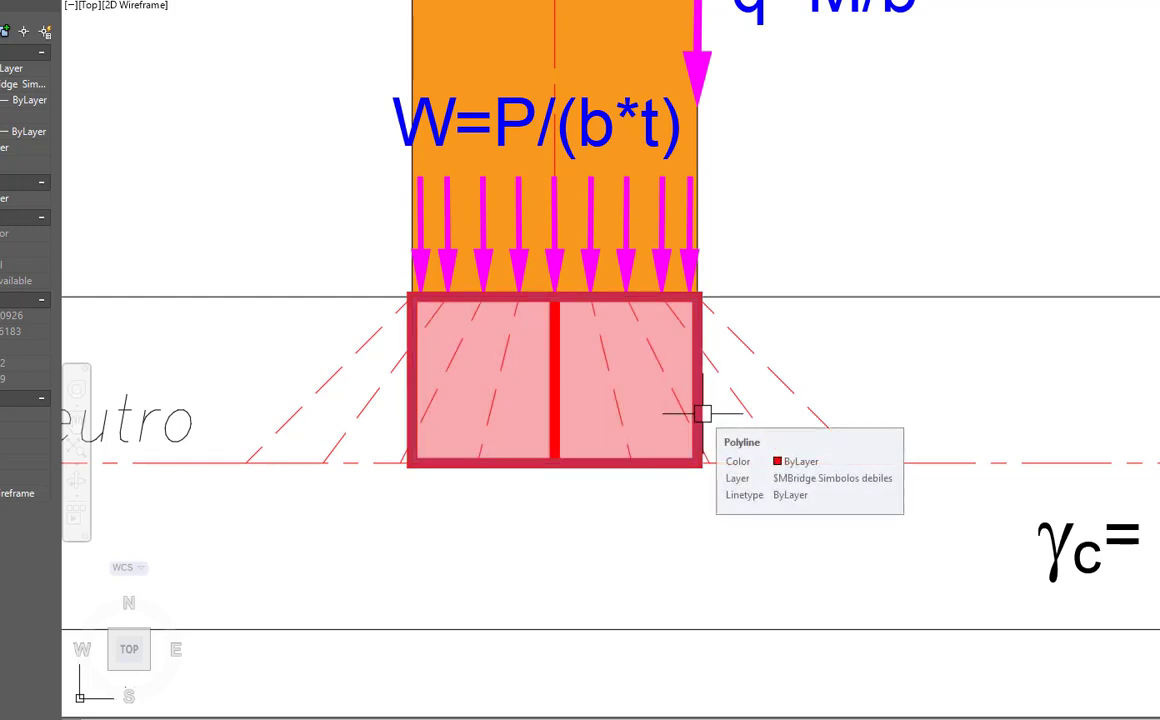
{"action": "scroll", "coordinate": [703, 413], "scroll_direction": "down", "scroll_amount": 2}
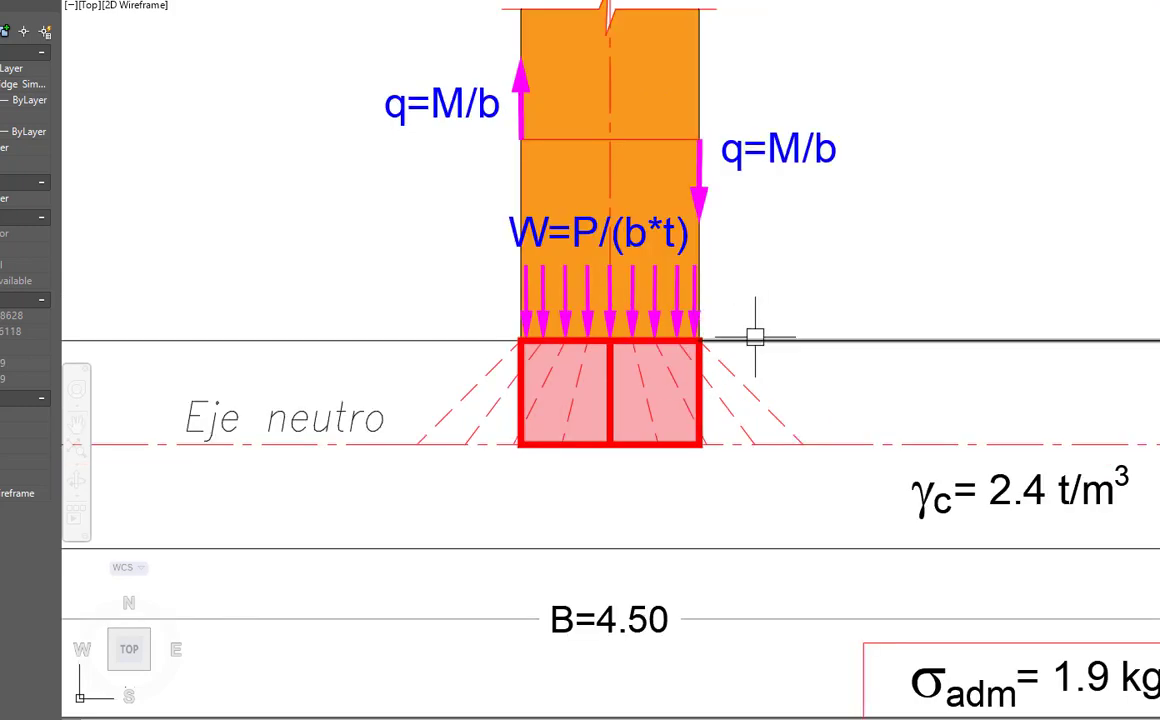
{"action": "middle_click_drag", "start_coordinate": [755, 337], "coordinate": [725, 382]}
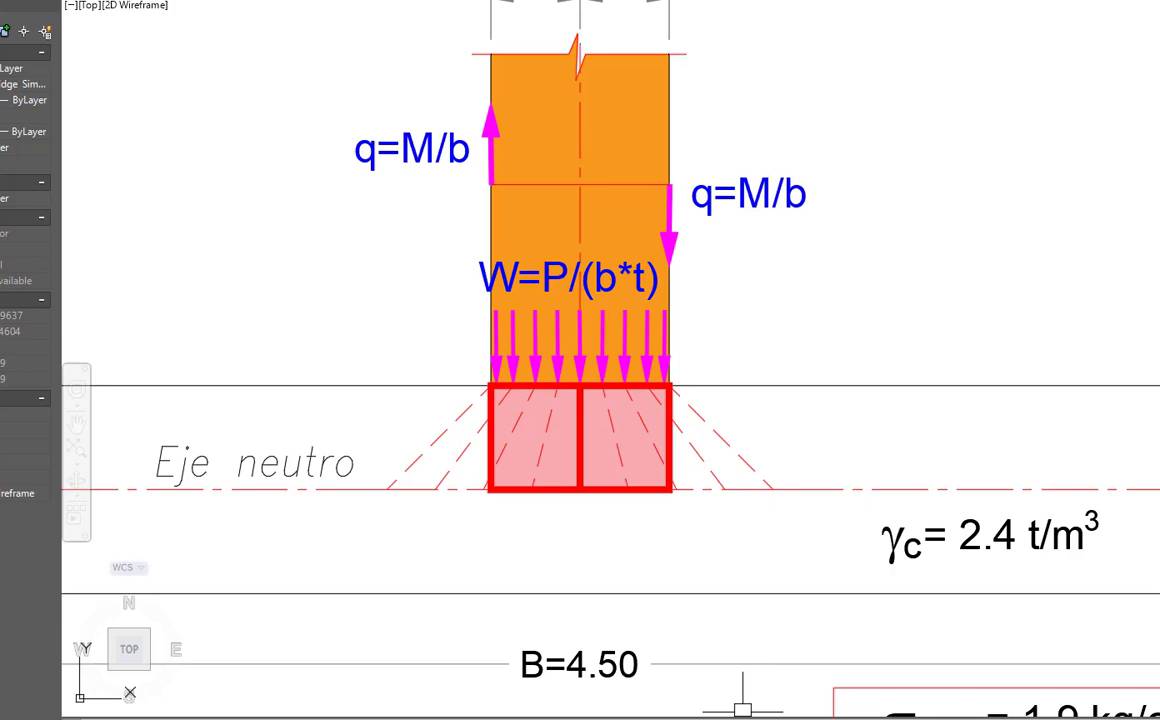
Switch to SAP2000 and select the column's four corner joints, its two areas and its center joint, showing the footing in XY view.
{"action": "left_click", "coordinate": [580, 635]}
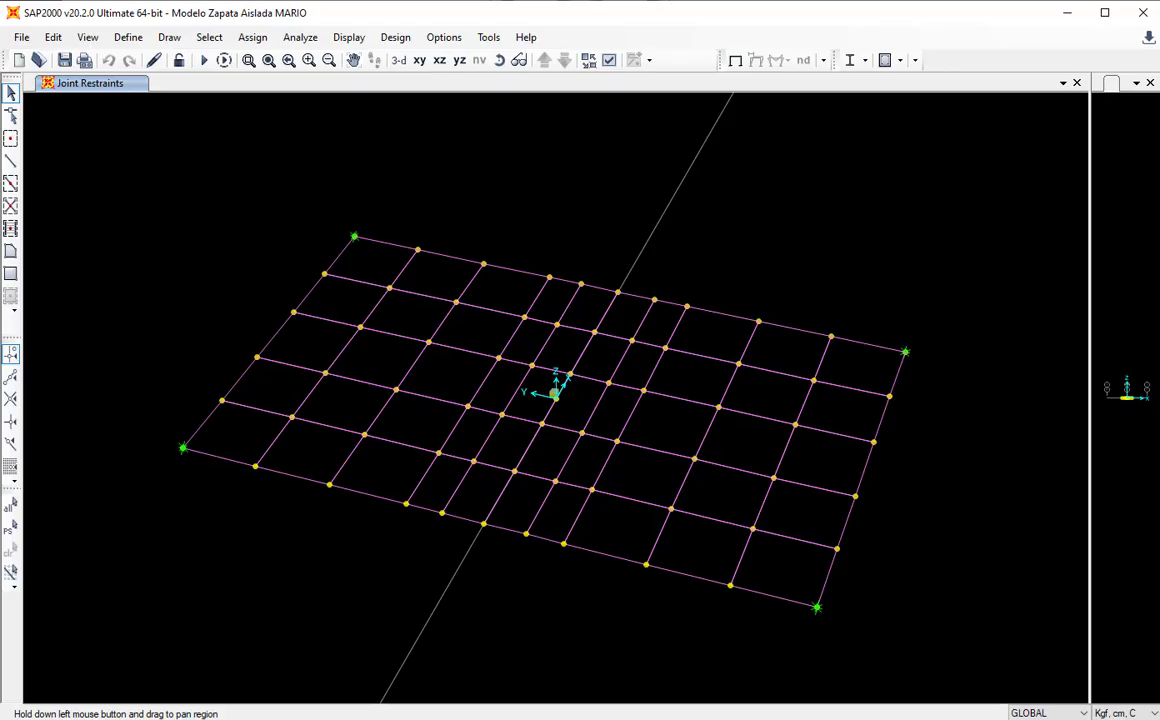
{"action": "scroll", "coordinate": [544, 394], "scroll_direction": "up", "scroll_amount": 3}
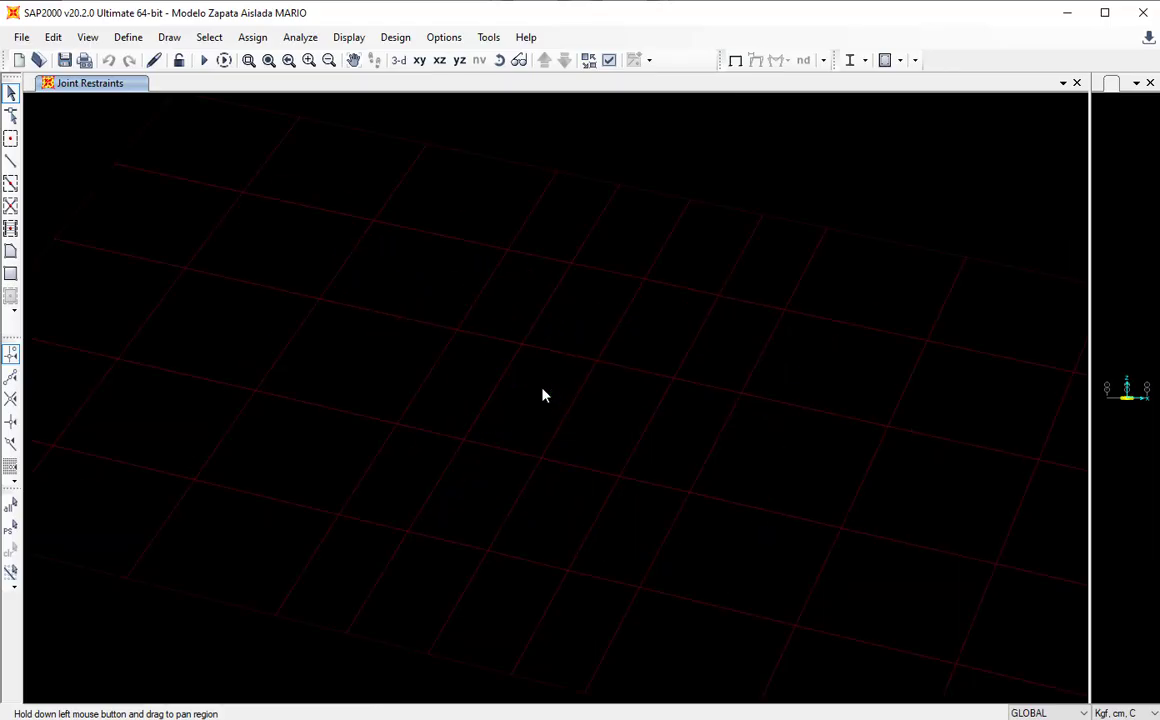
{"action": "left_click", "coordinate": [521, 344]}
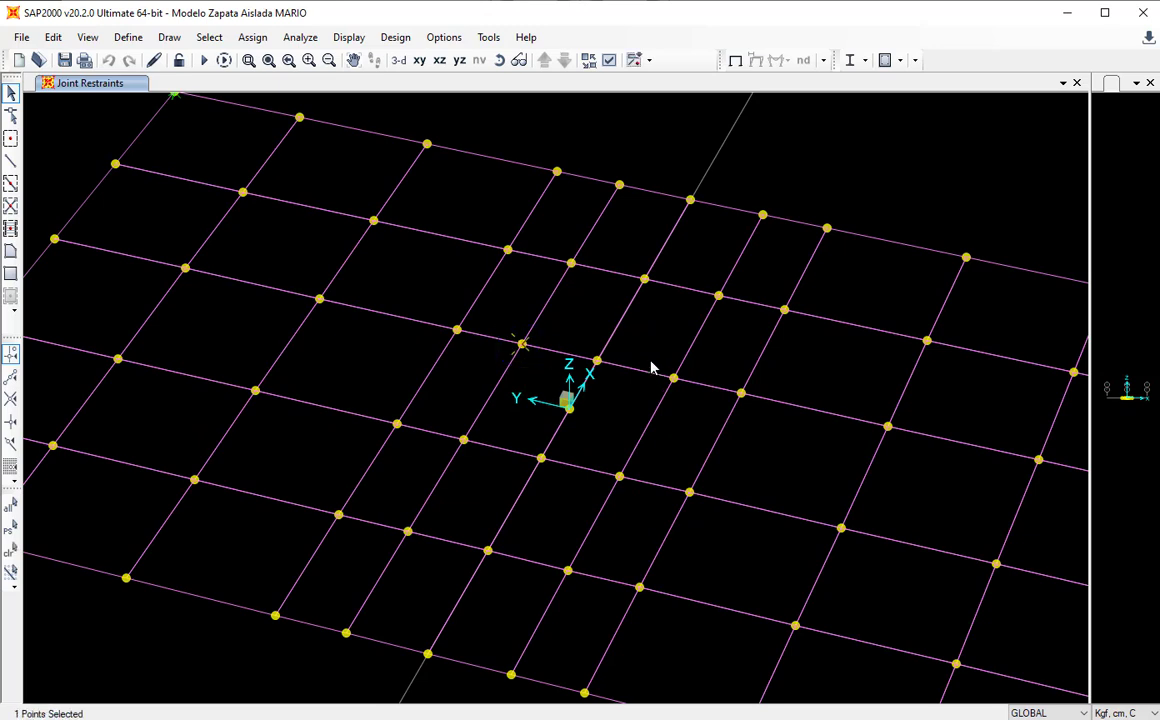
{"action": "left_click", "coordinate": [674, 378]}
{"action": "left_click", "coordinate": [624, 480]}
{"action": "left_click", "coordinate": [465, 440]}
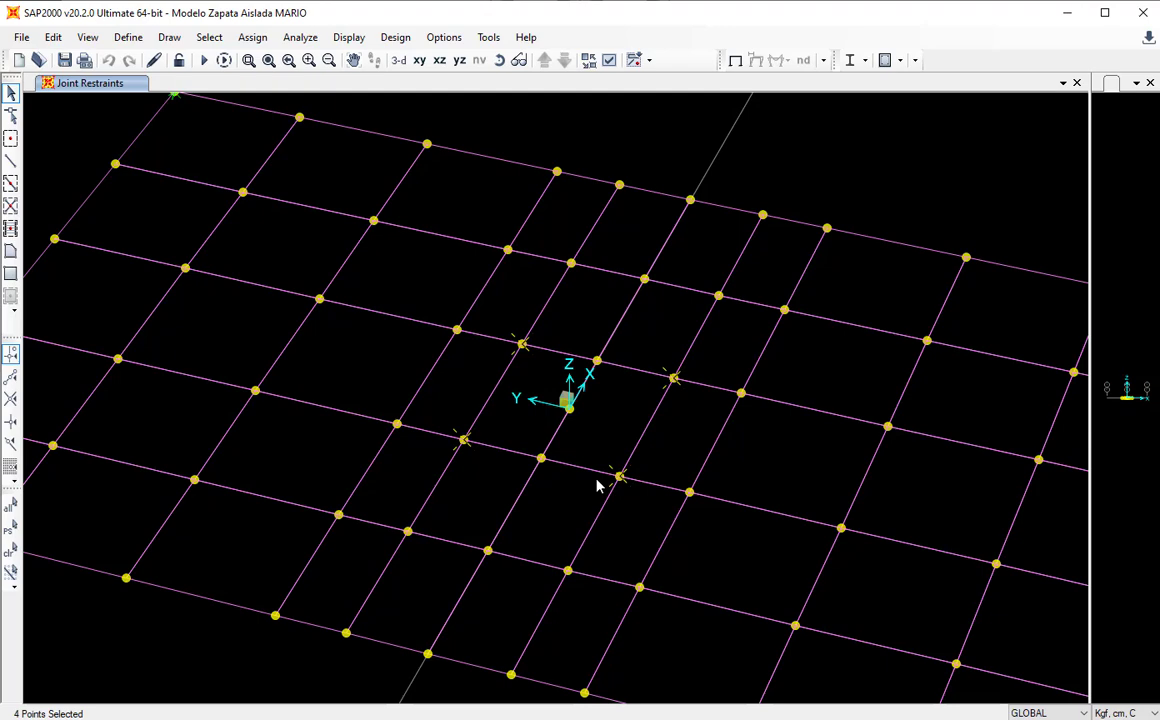
{"action": "left_click", "coordinate": [606, 410]}
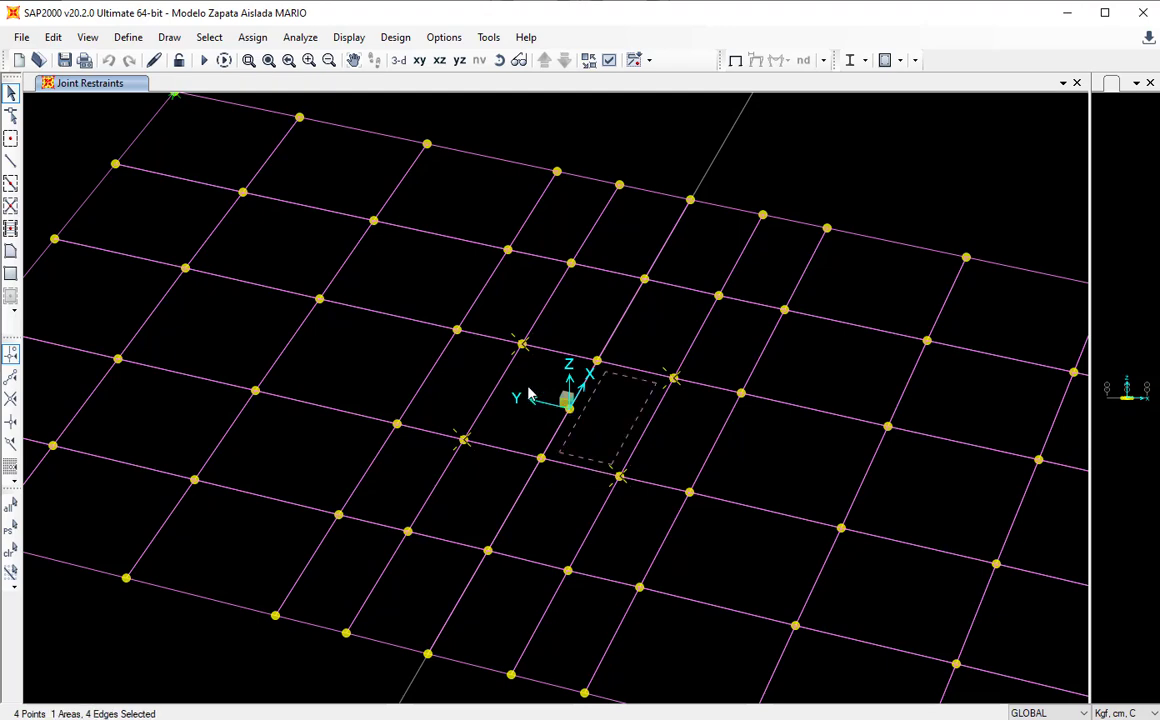
{"action": "scroll", "coordinate": [530, 393], "scroll_direction": "up", "scroll_amount": 1}
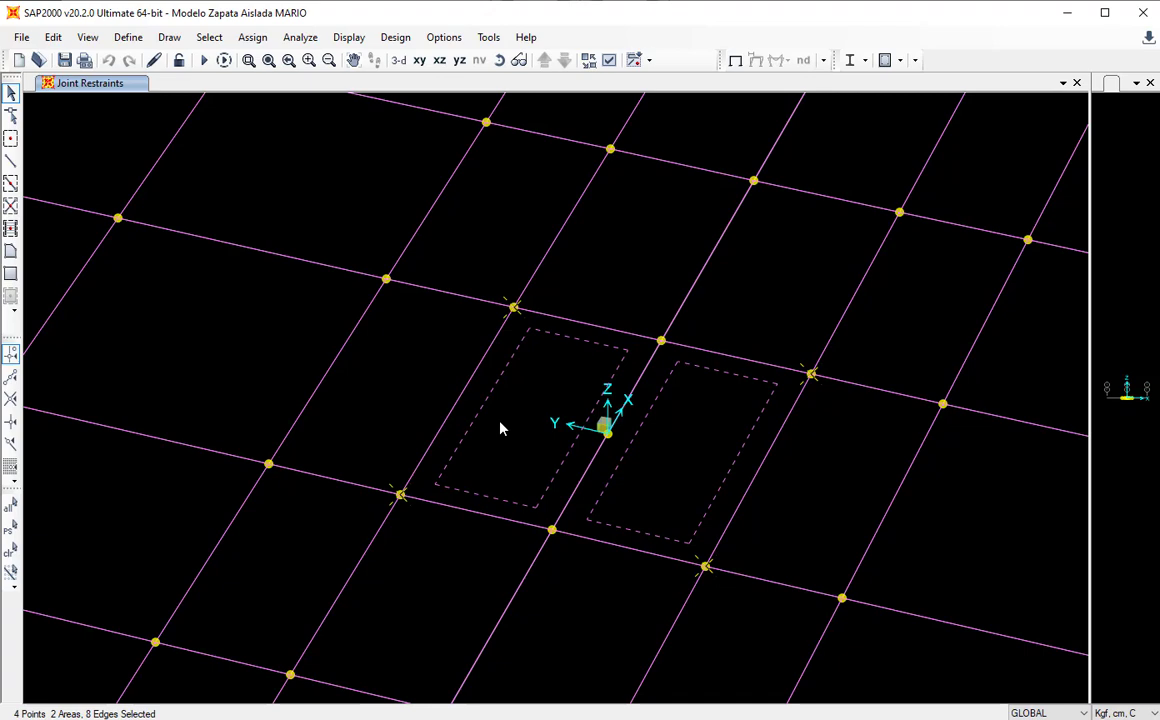
{"action": "scroll", "coordinate": [500, 428], "scroll_direction": "down", "scroll_amount": 3}
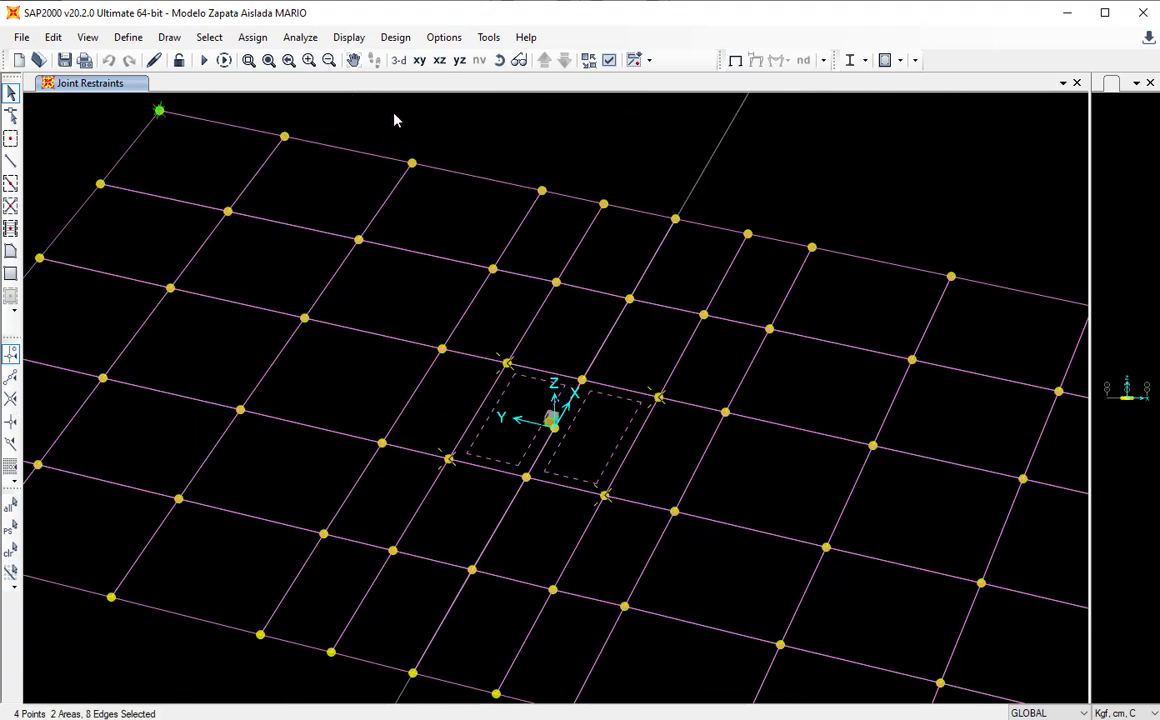
{"action": "left_click", "coordinate": [419, 60]}
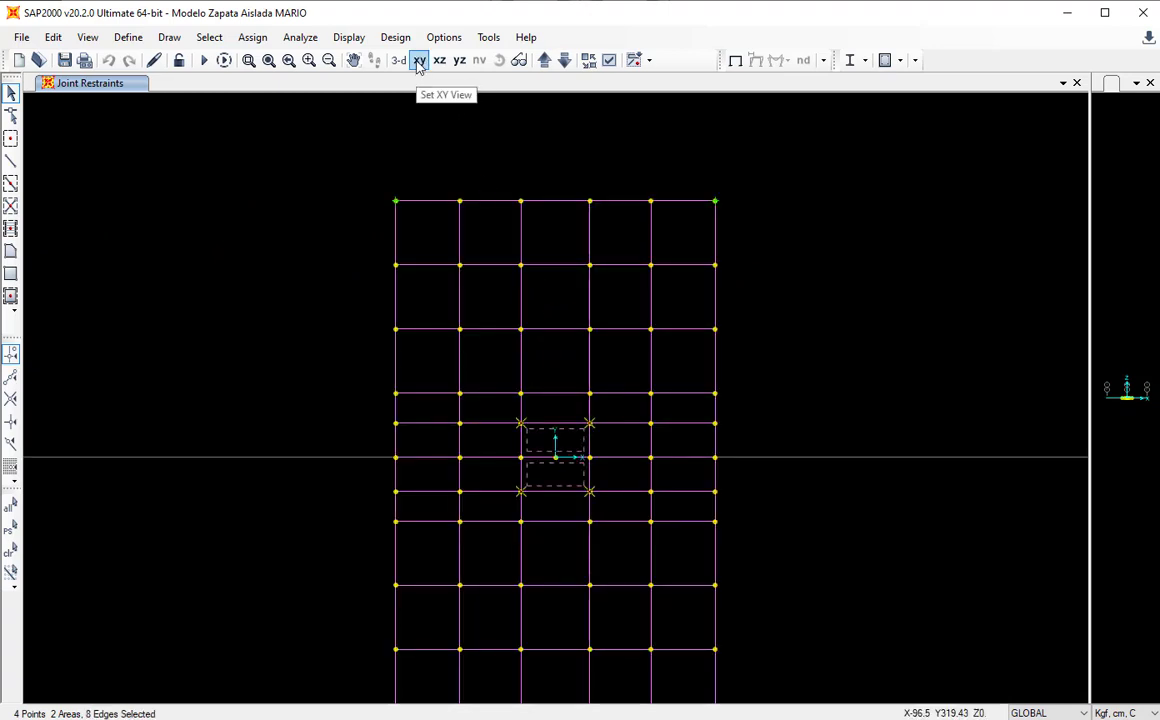
{"action": "middle_click_drag", "start_coordinate": [585, 494], "coordinate": [567, 435]}
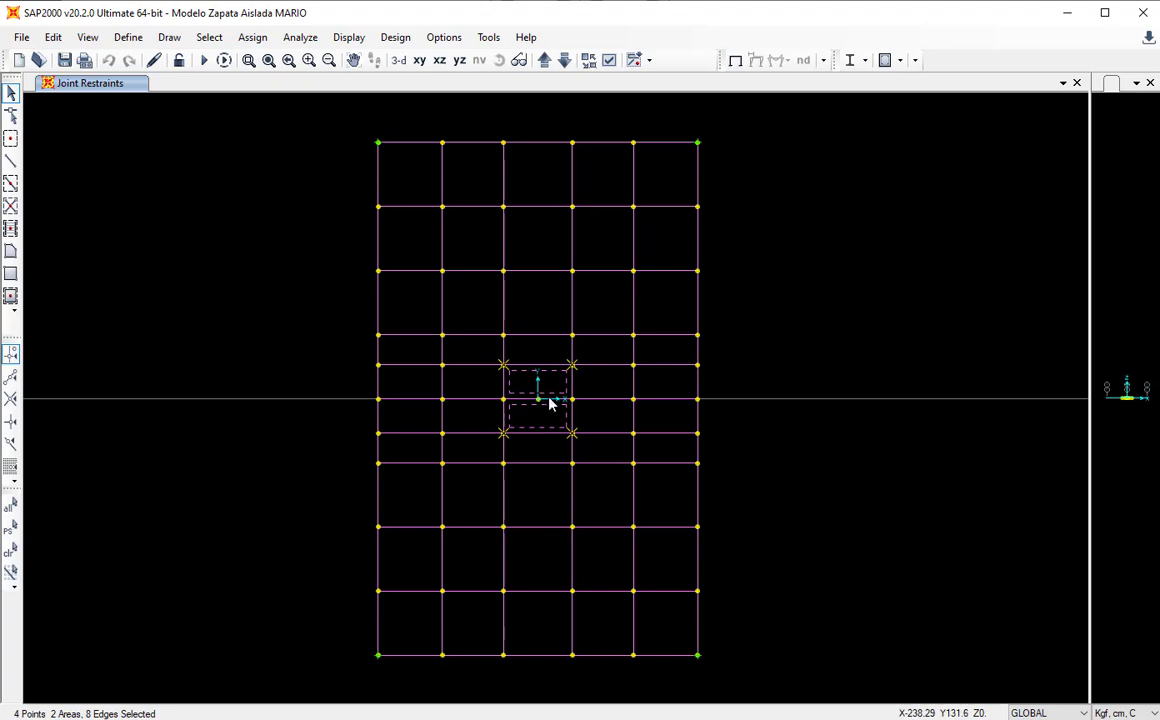
{"action": "left_click", "coordinate": [541, 402]}
Divide the two column areas into 2 objects along the edge from point 1 to 2 and 1 from point 1 to 3.
{"action": "left_click", "coordinate": [57, 37]}
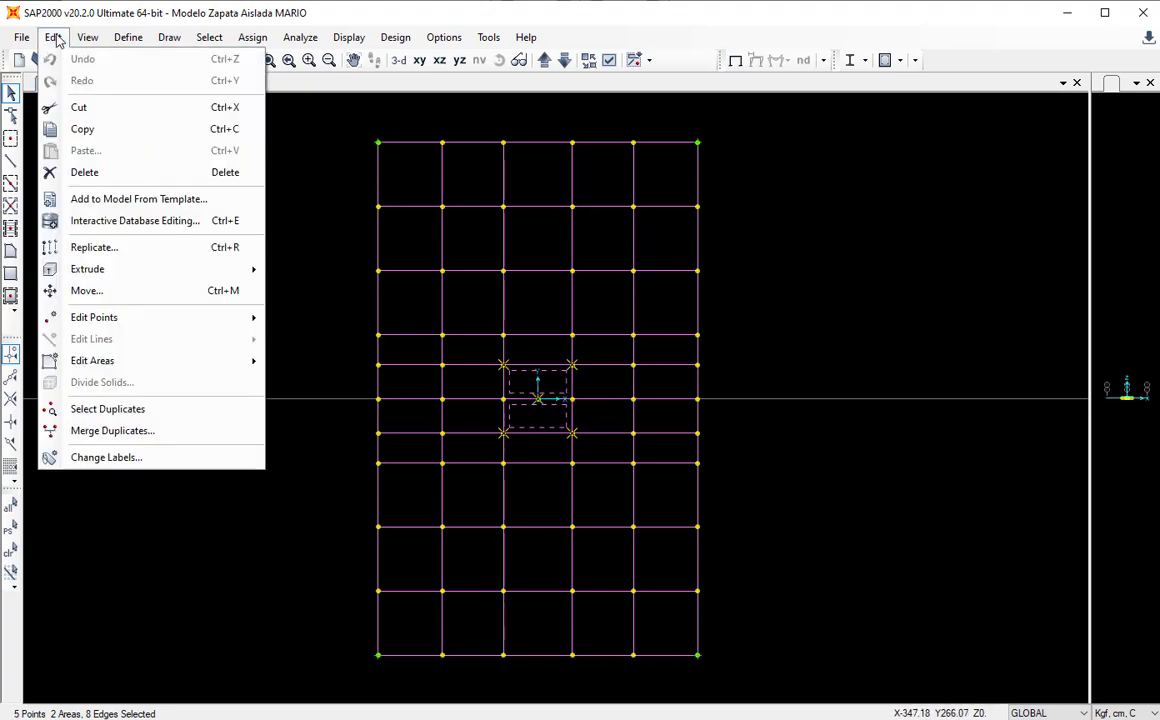
{"action": "mouse_move", "coordinate": [180, 362]}
{"action": "left_click", "coordinate": [380, 366]}
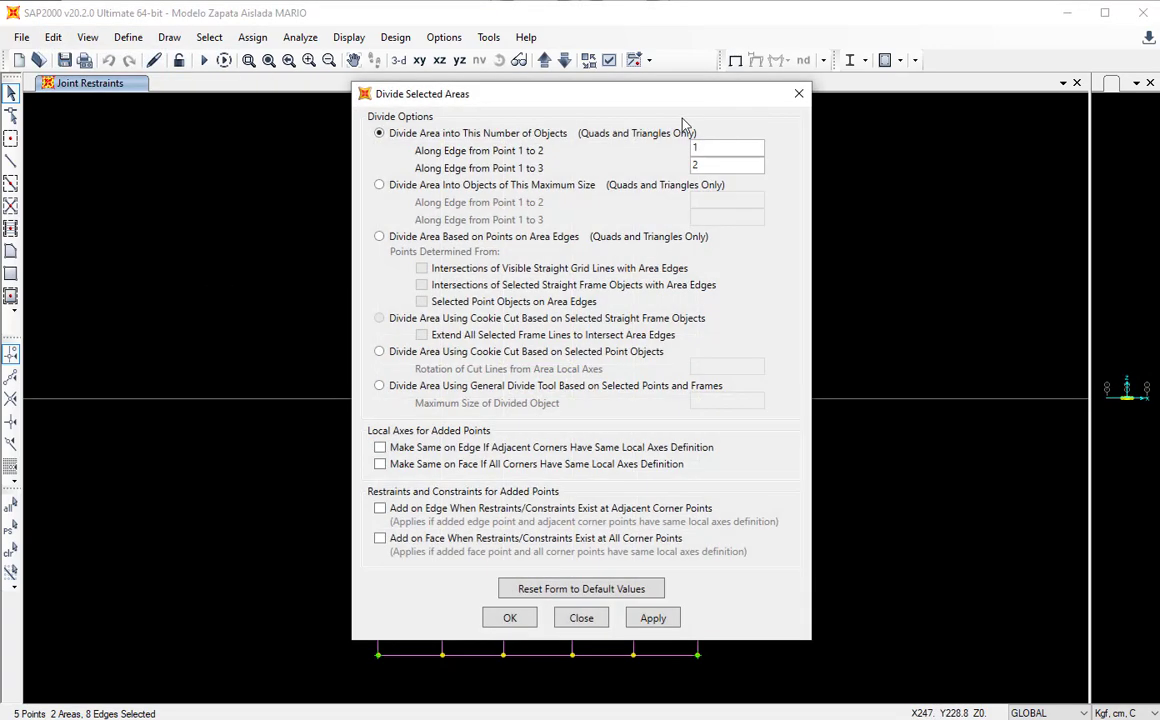
{"action": "left_click_drag", "start_coordinate": [572, 96], "coordinate": [927, 81]}
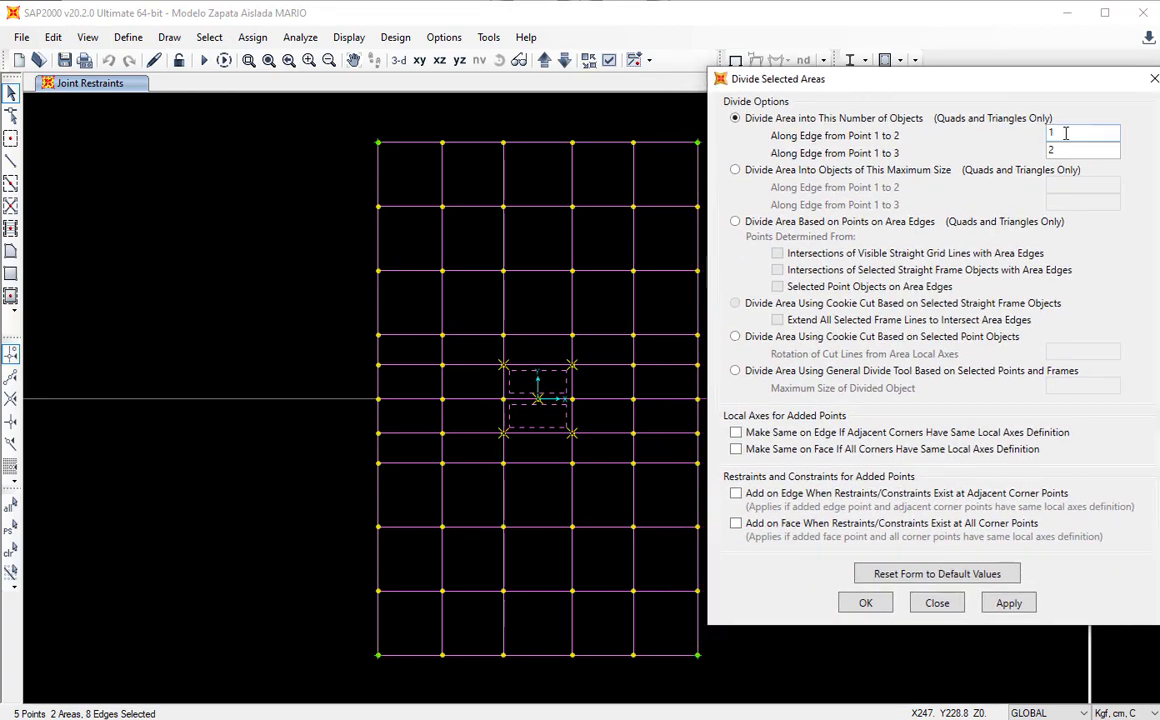
{"action": "double_click", "coordinate": [1065, 133]}
{"action": "type", "text": "2"}
{"action": "double_click", "coordinate": [1085, 150]}
{"action": "type", "text": "1"}
{"action": "left_click", "coordinate": [866, 602]}
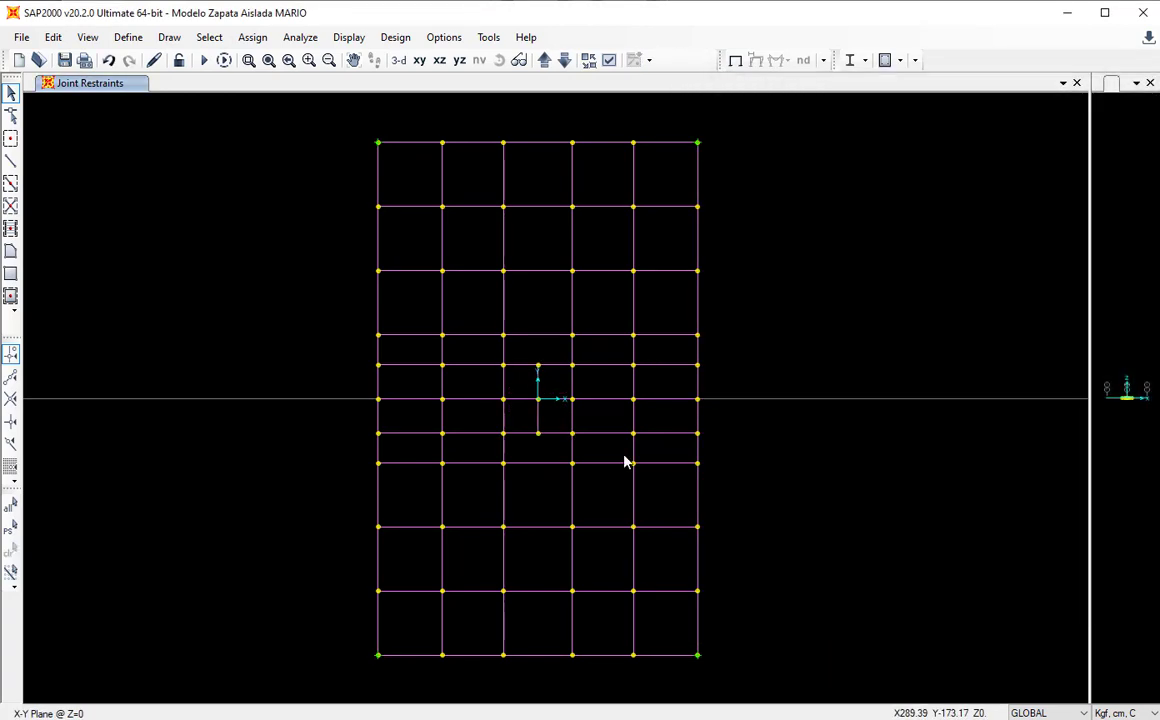
Pick out the divided column areas and their new mid-edge joints, and undo the area division.
{"action": "left_click_drag", "start_coordinate": [548, 410], "coordinate": [533, 383]}
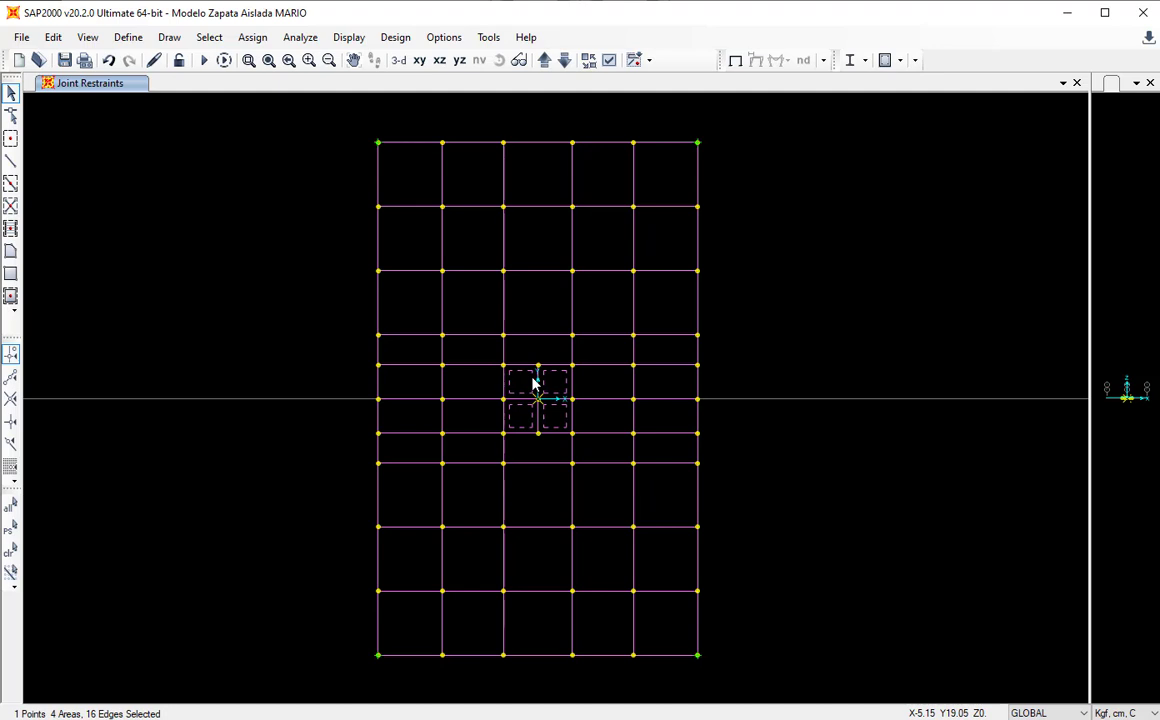
{"action": "left_click", "coordinate": [538, 366]}
{"action": "key", "text": "Delete"}
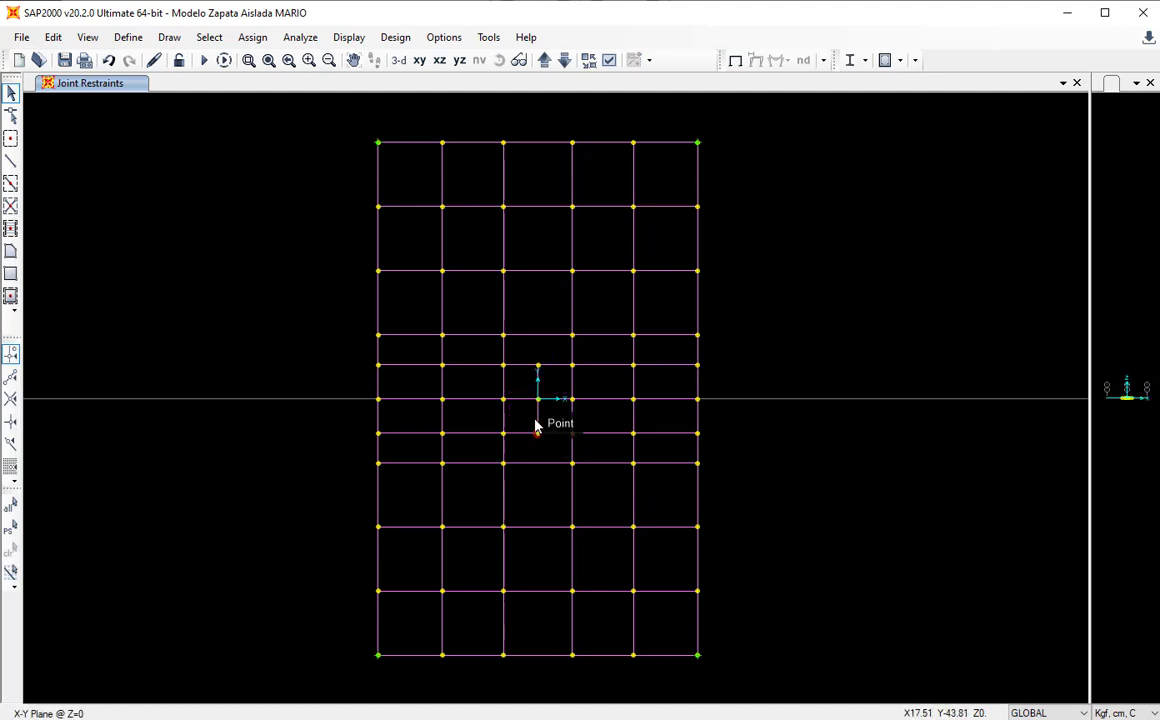
{"action": "left_click_drag", "start_coordinate": [524, 351], "coordinate": [551, 443]}
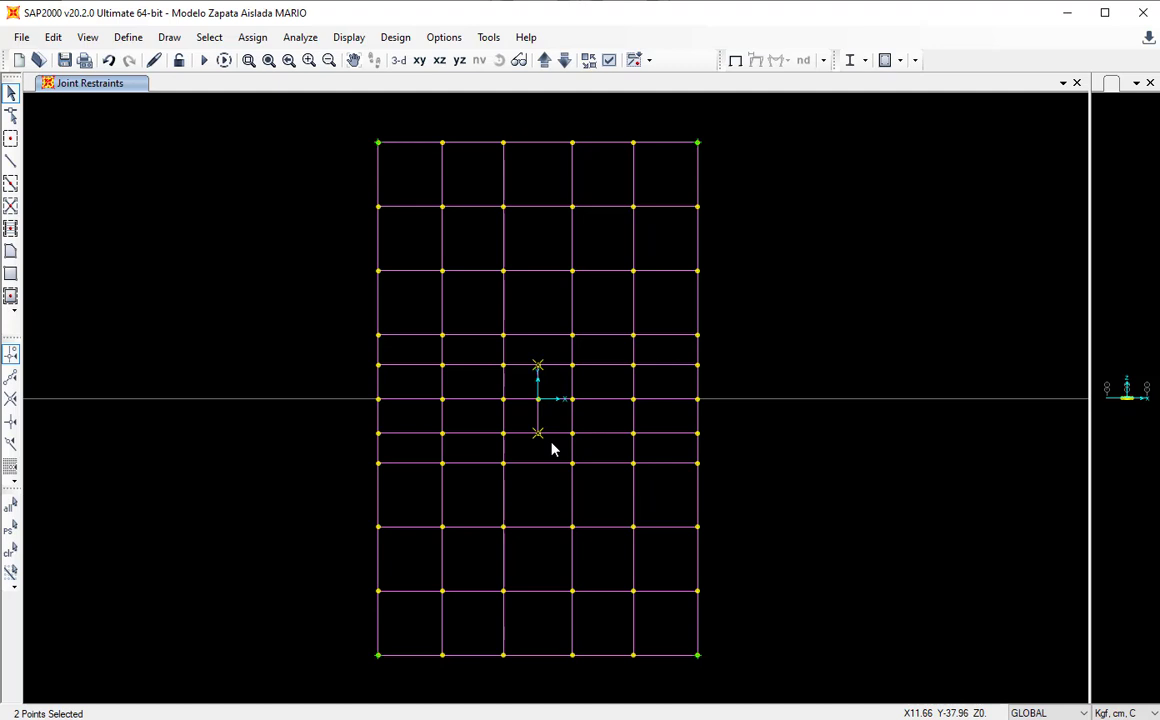
{"action": "left_click", "coordinate": [533, 363]}
{"action": "key", "text": "ctrl+q"}
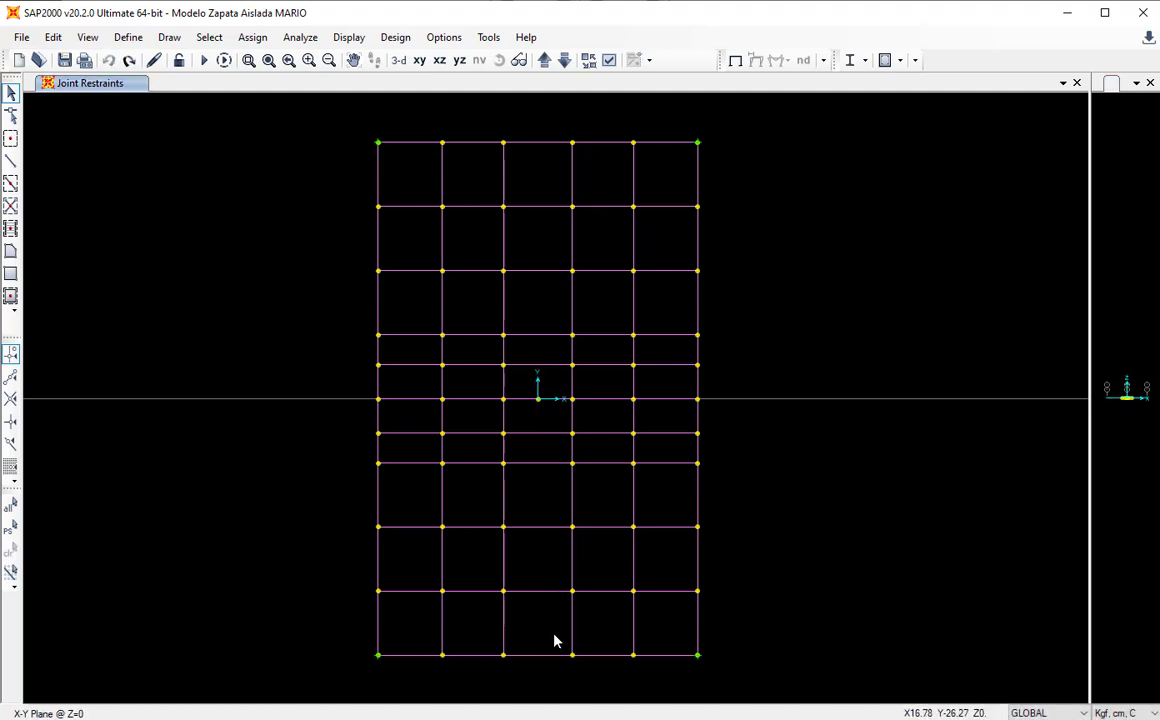
Divide the footing's central strip of areas into 2 objects along the edge from point 1 to 2 and 1 from point 1 to 3.
{"action": "left_click_drag", "start_coordinate": [555, 641], "coordinate": [541, 172]}
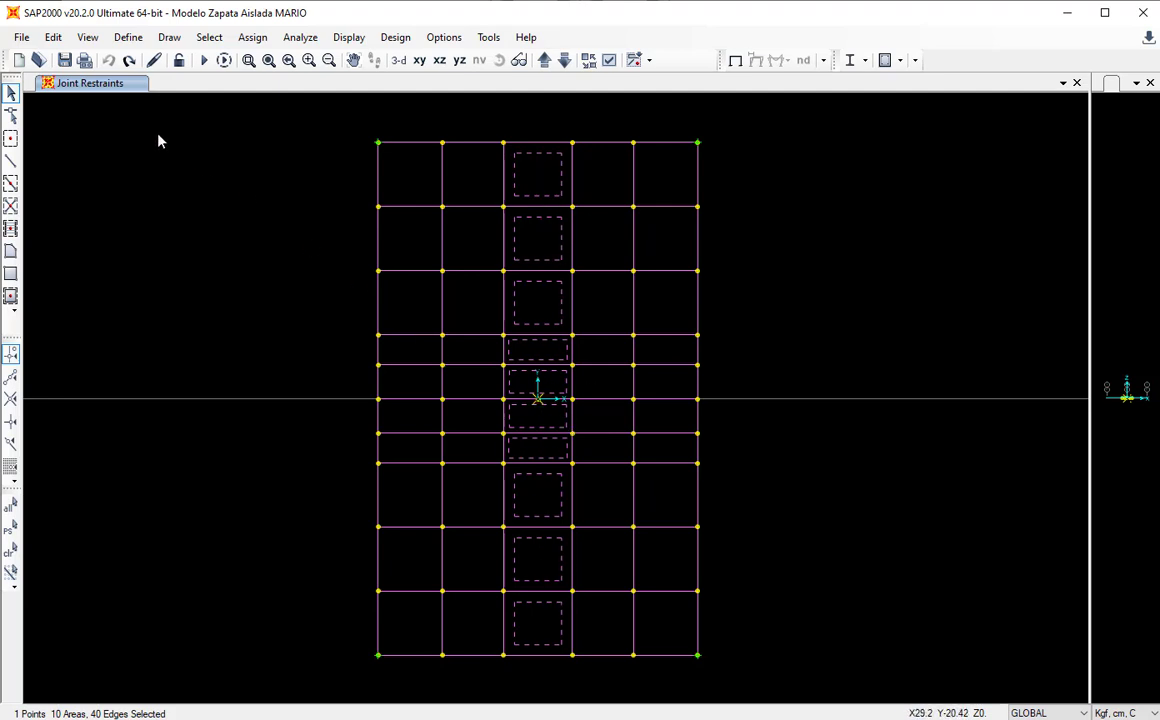
{"action": "double_click", "coordinate": [92, 84]}
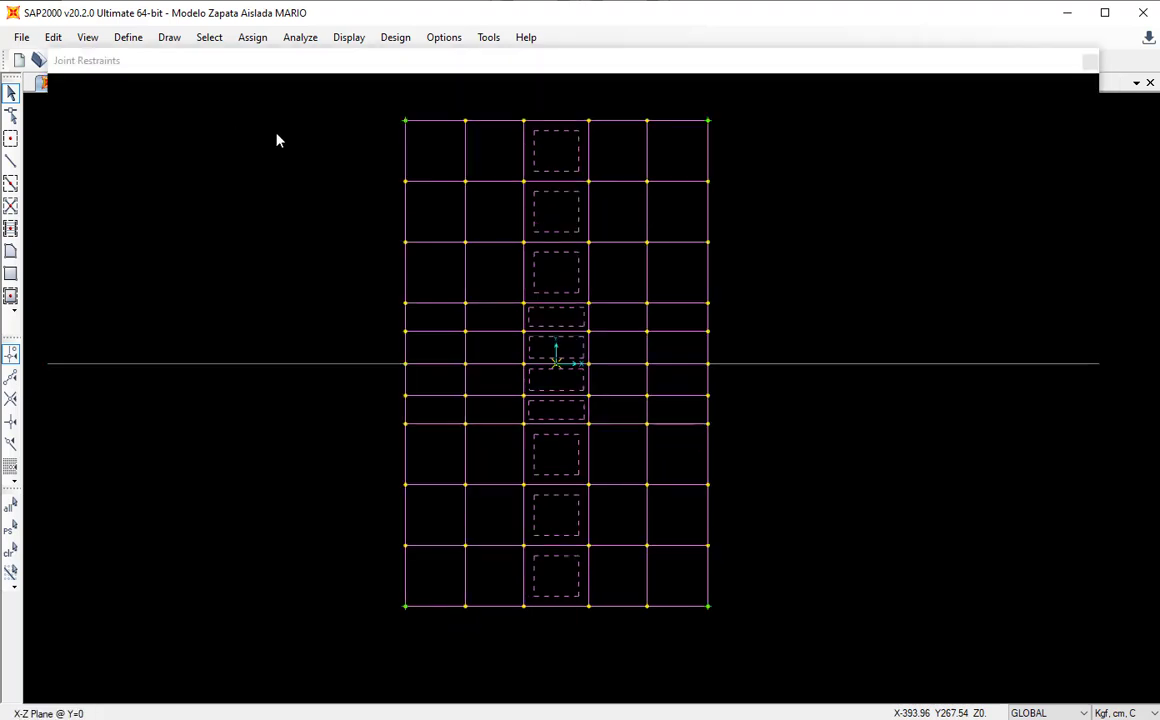
{"action": "left_click", "coordinate": [55, 38]}
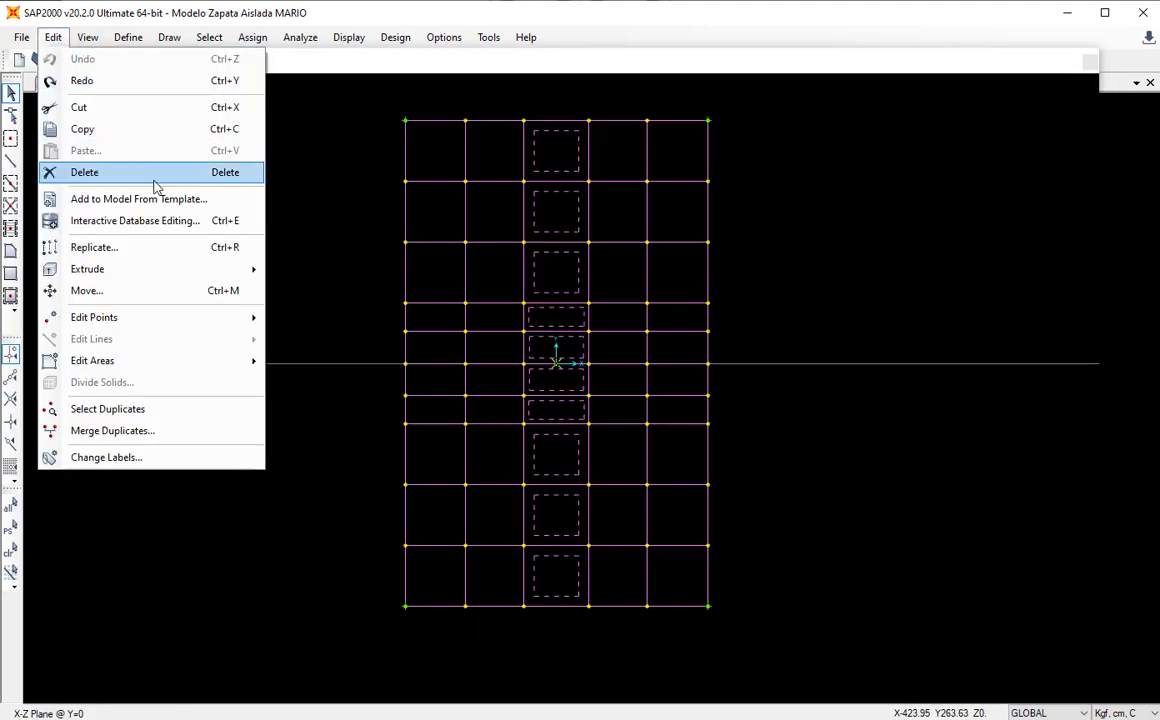
{"action": "mouse_move", "coordinate": [212, 320]}
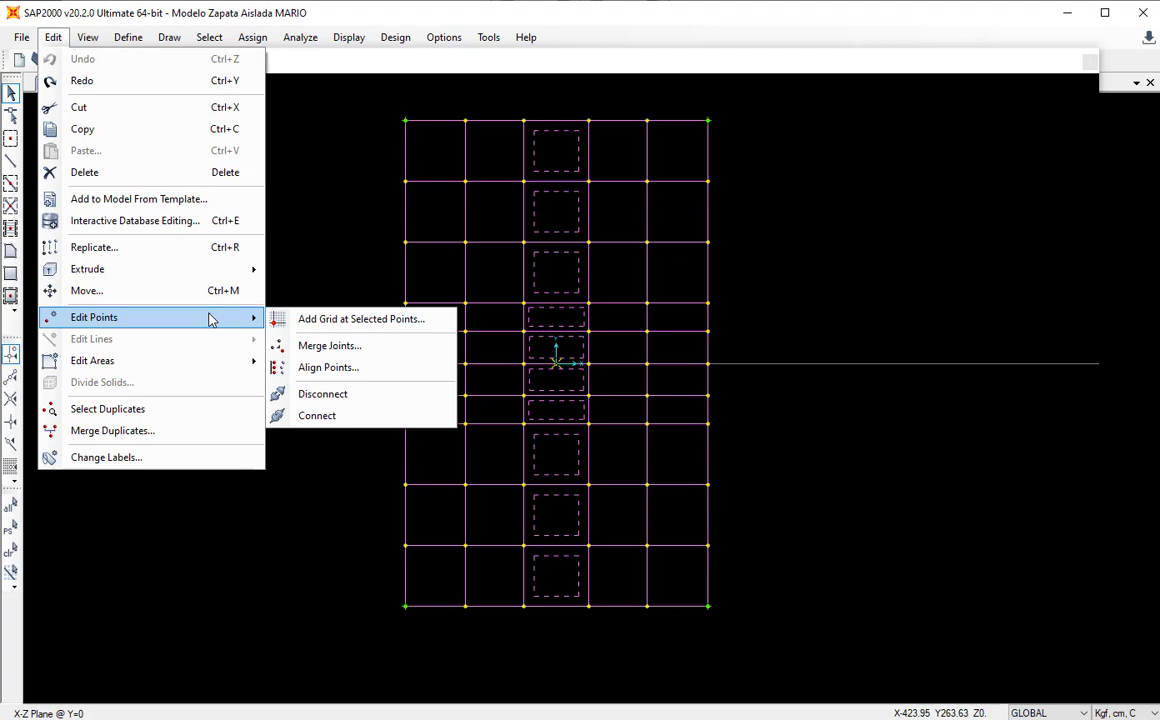
{"action": "mouse_move", "coordinate": [215, 370]}
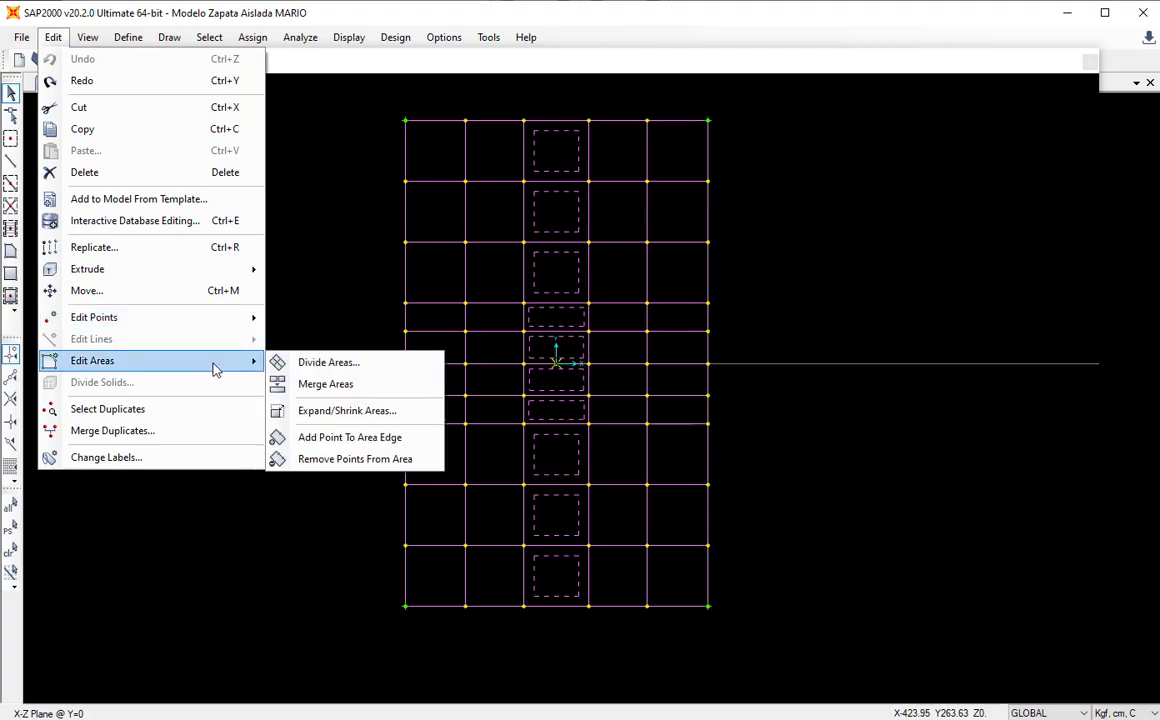
{"action": "left_click", "coordinate": [310, 363]}
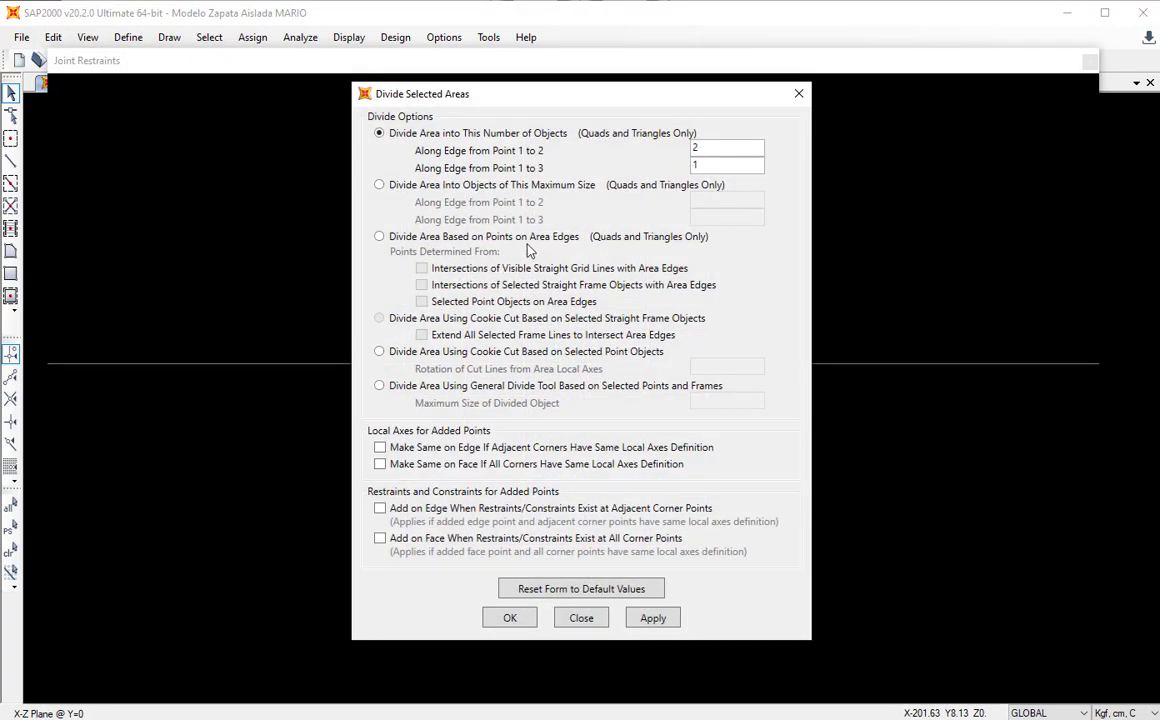
{"action": "key", "text": "Tab"}
{"action": "left_click", "coordinate": [510, 617]}
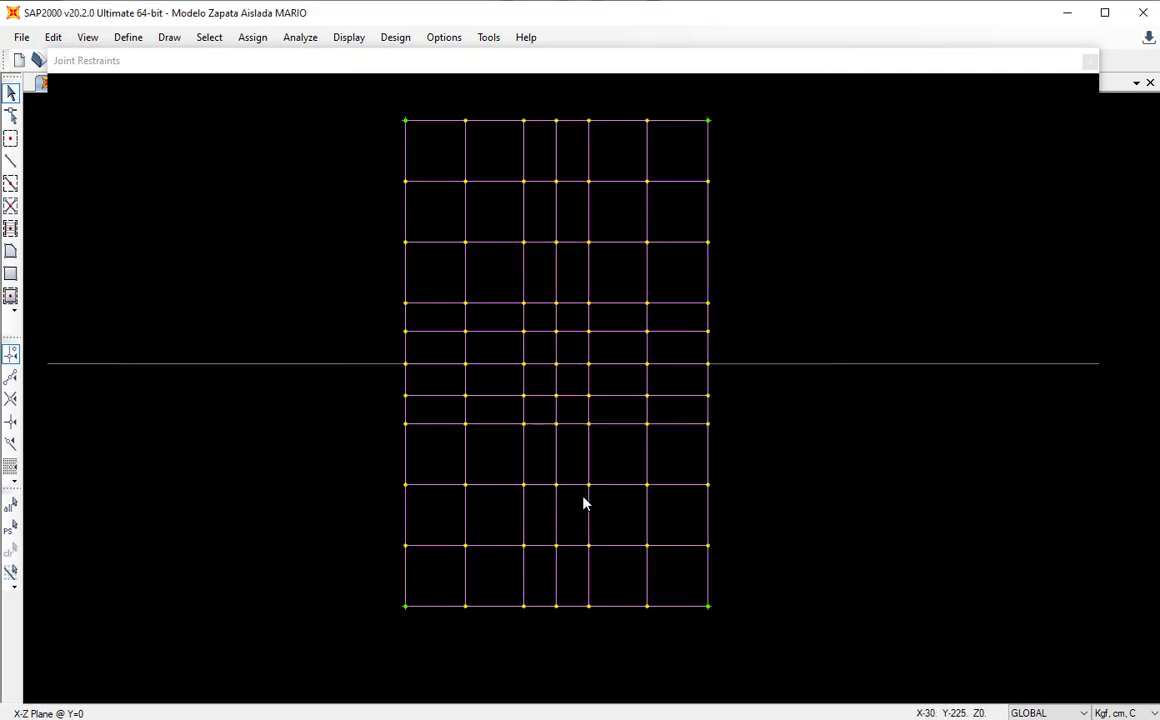
Check the divided central strip by selecting and clearing it, and leave only the footing's center joint selected in the XY view.
{"action": "left_click_drag", "start_coordinate": [572, 575], "coordinate": [533, 155]}
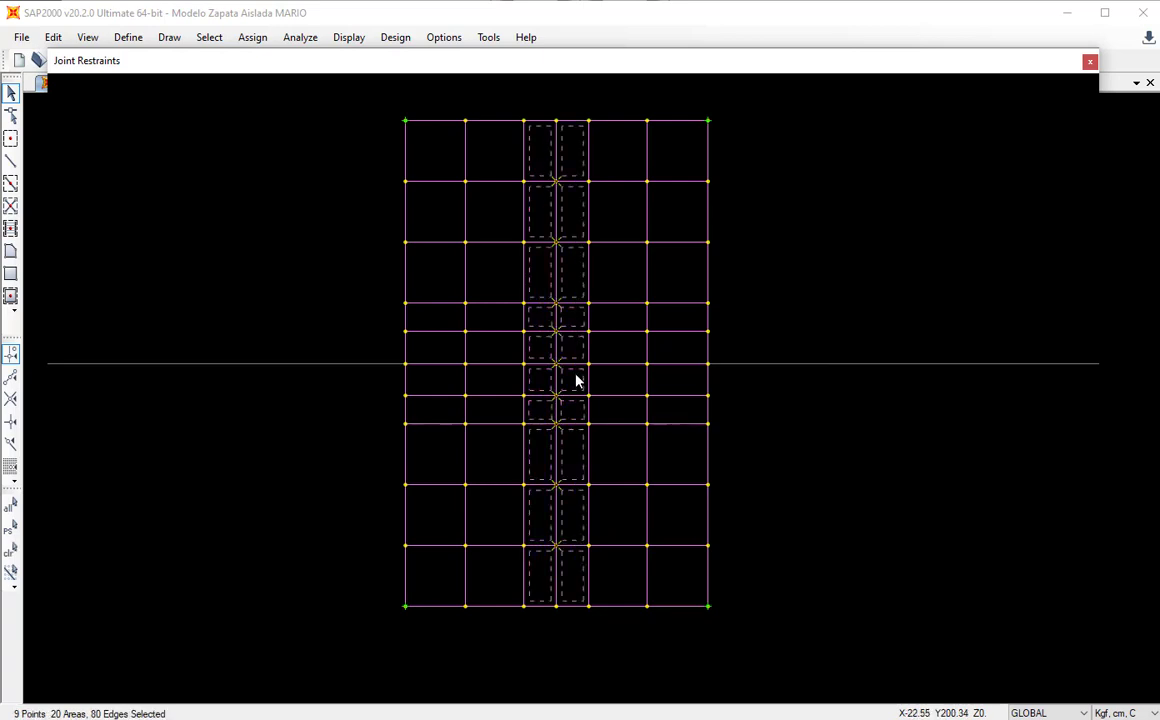
{"action": "key", "text": "ctrl+q"}
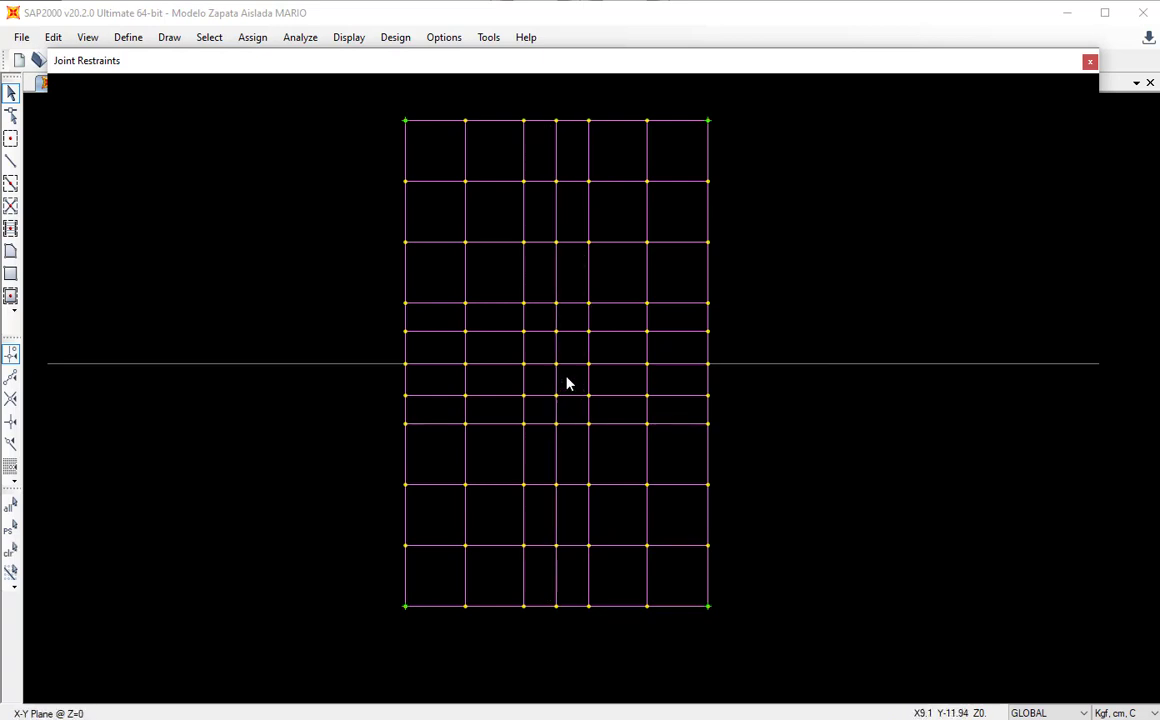
{"action": "left_click_drag", "start_coordinate": [566, 376], "coordinate": [541, 357]}
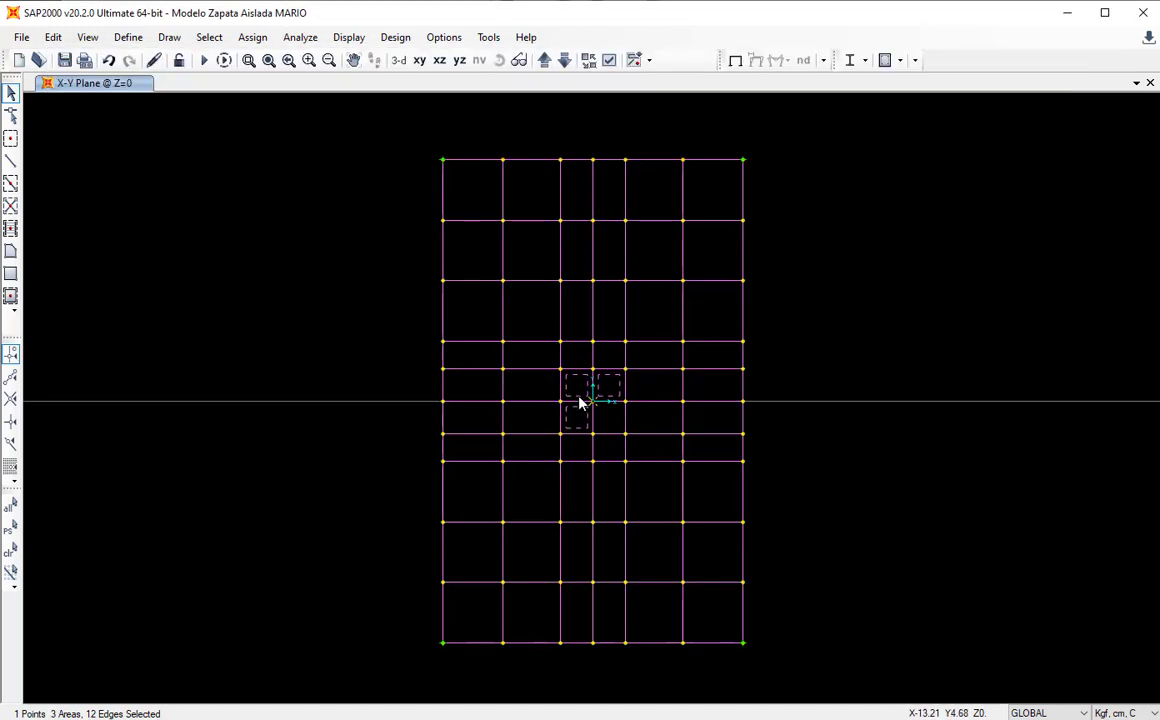
{"action": "left_click", "coordinate": [578, 395]}
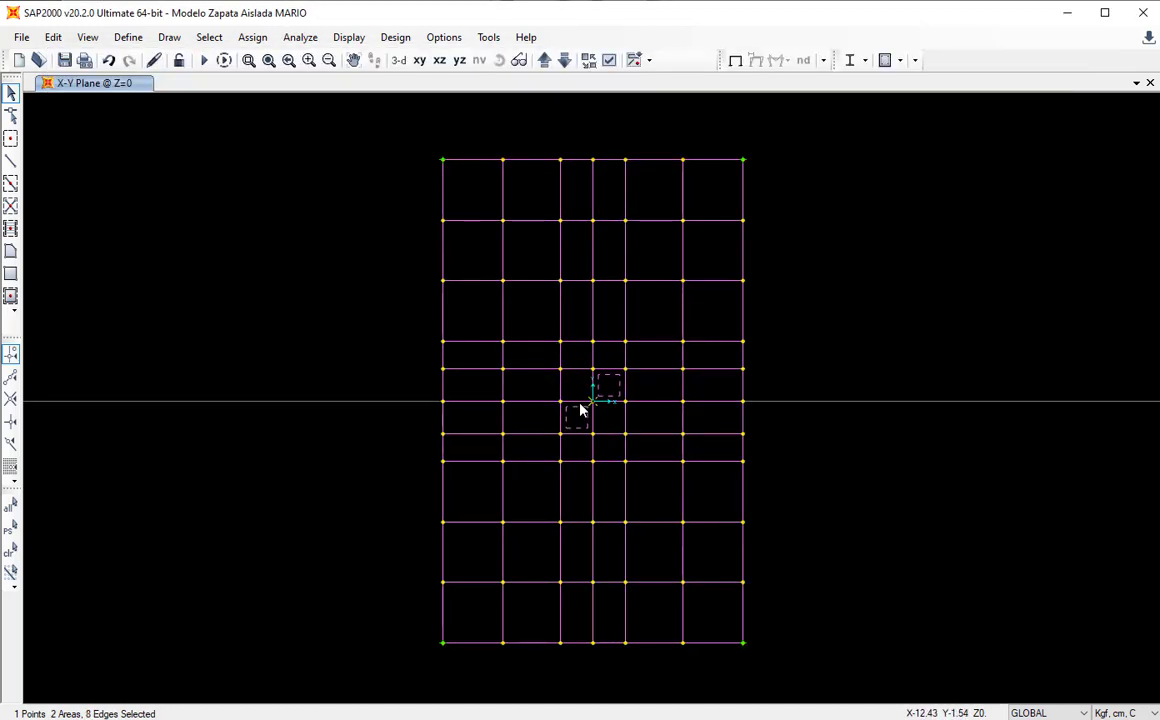
{"action": "left_click", "coordinate": [580, 417]}
{"action": "left_click", "coordinate": [604, 395]}
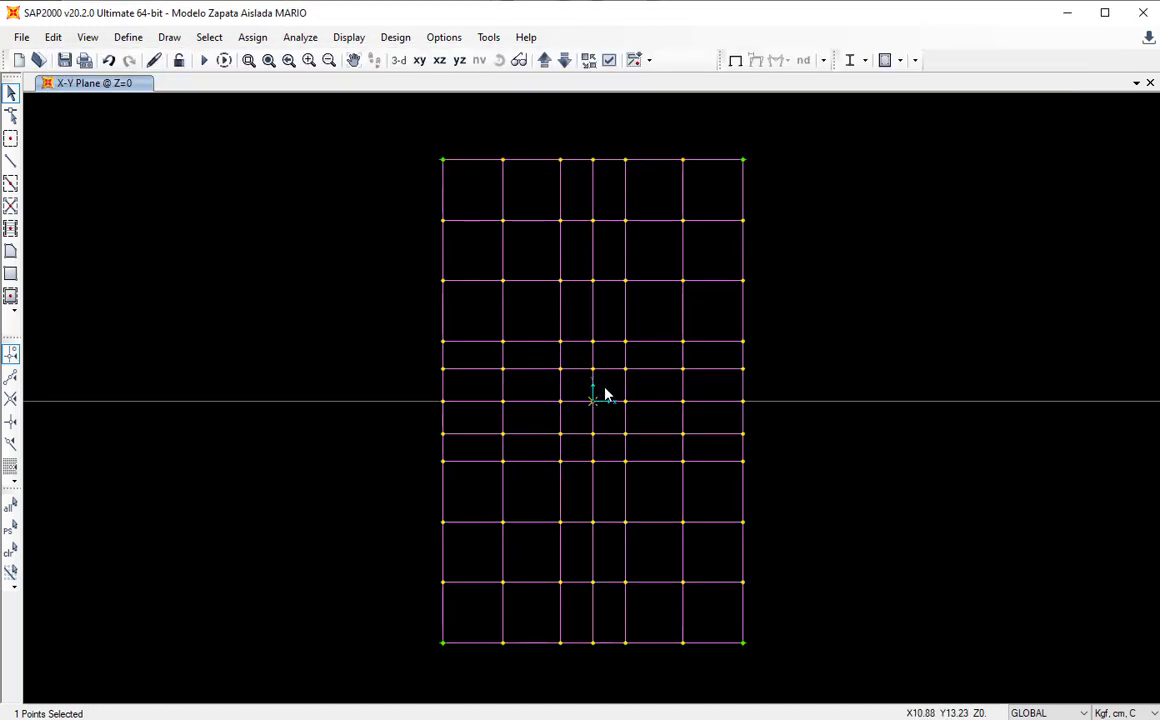
Show the footing in 3-D and select the four column areas around the center joint.
{"action": "left_click", "coordinate": [398, 61]}
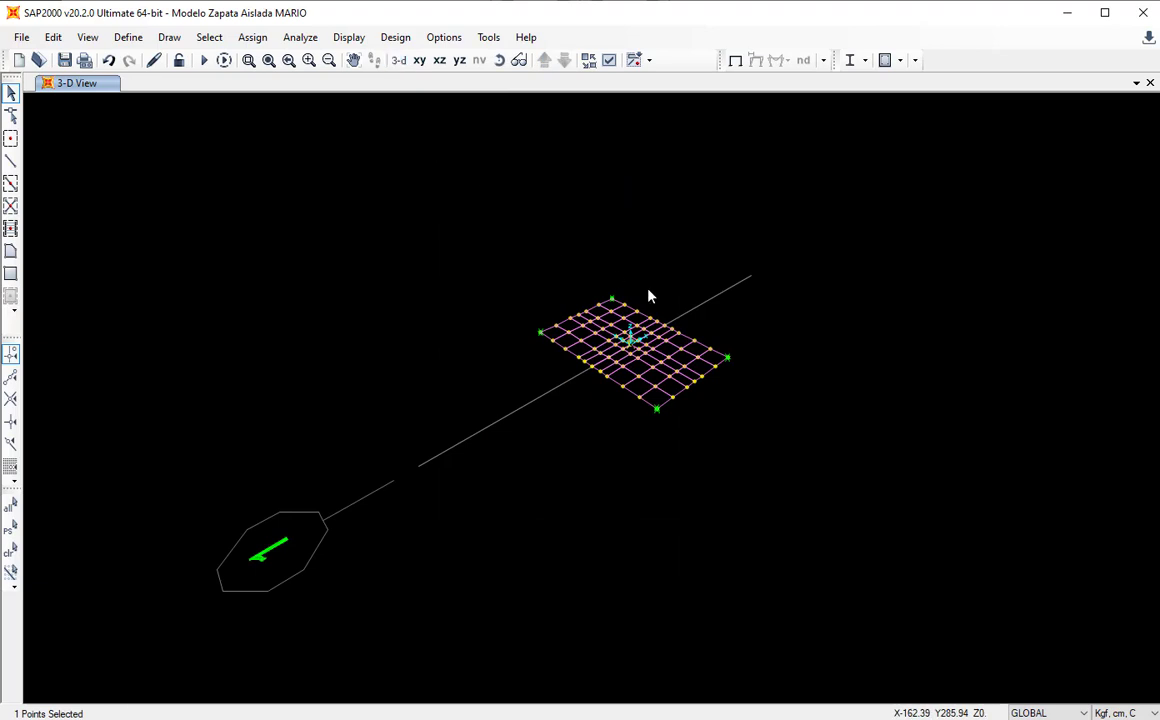
{"action": "scroll", "coordinate": [660, 349], "scroll_direction": "up", "scroll_amount": 3}
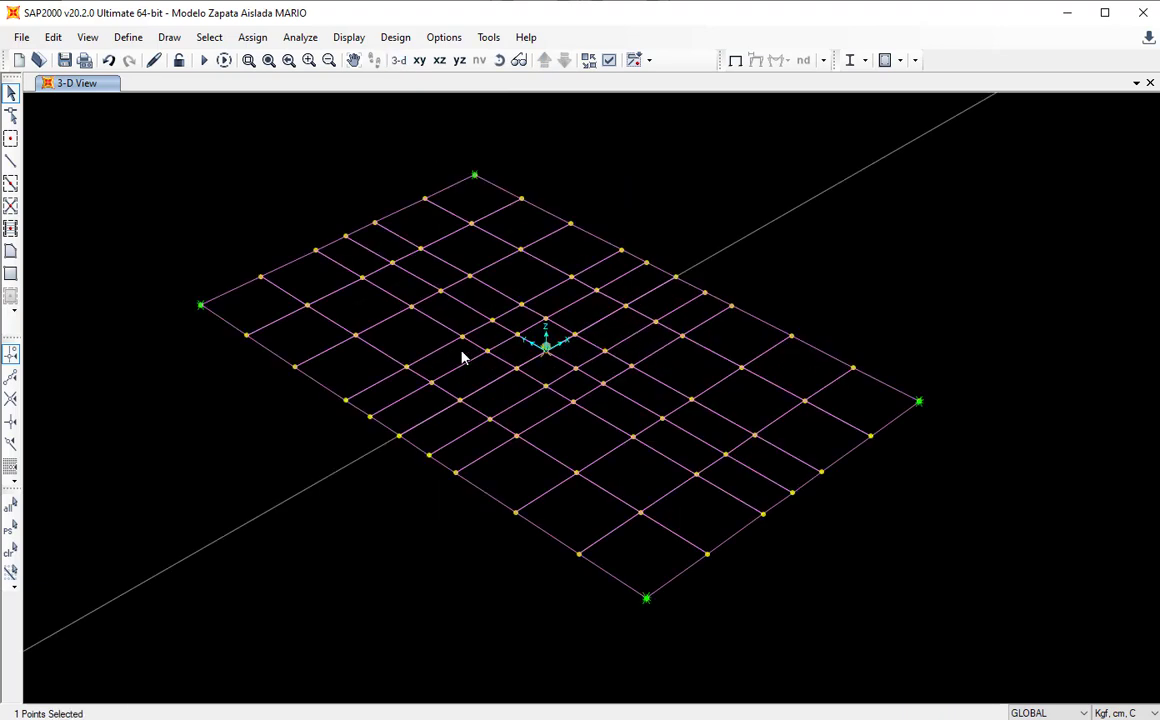
{"action": "scroll", "coordinate": [475, 358], "scroll_direction": "up", "scroll_amount": 3}
{"action": "scroll", "coordinate": [490, 361], "scroll_direction": "down", "scroll_amount": 3}
{"action": "left_click", "coordinate": [545, 366]}
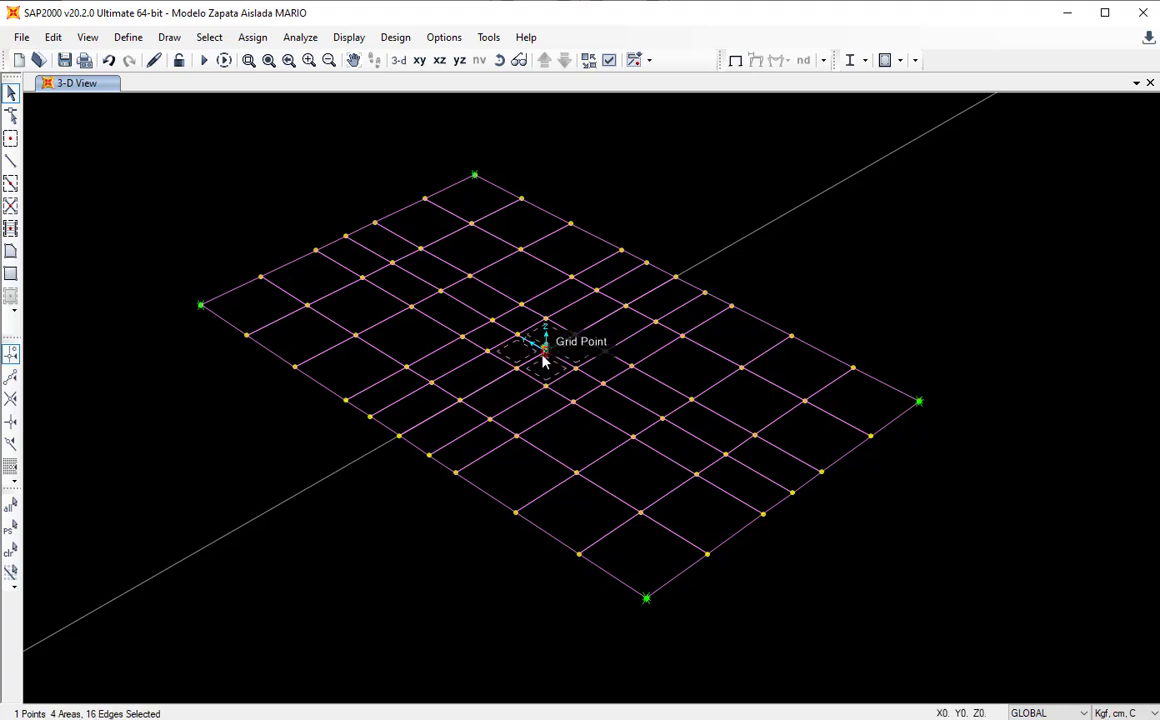
{"action": "scroll", "coordinate": [543, 362], "scroll_direction": "up", "scroll_amount": 3}
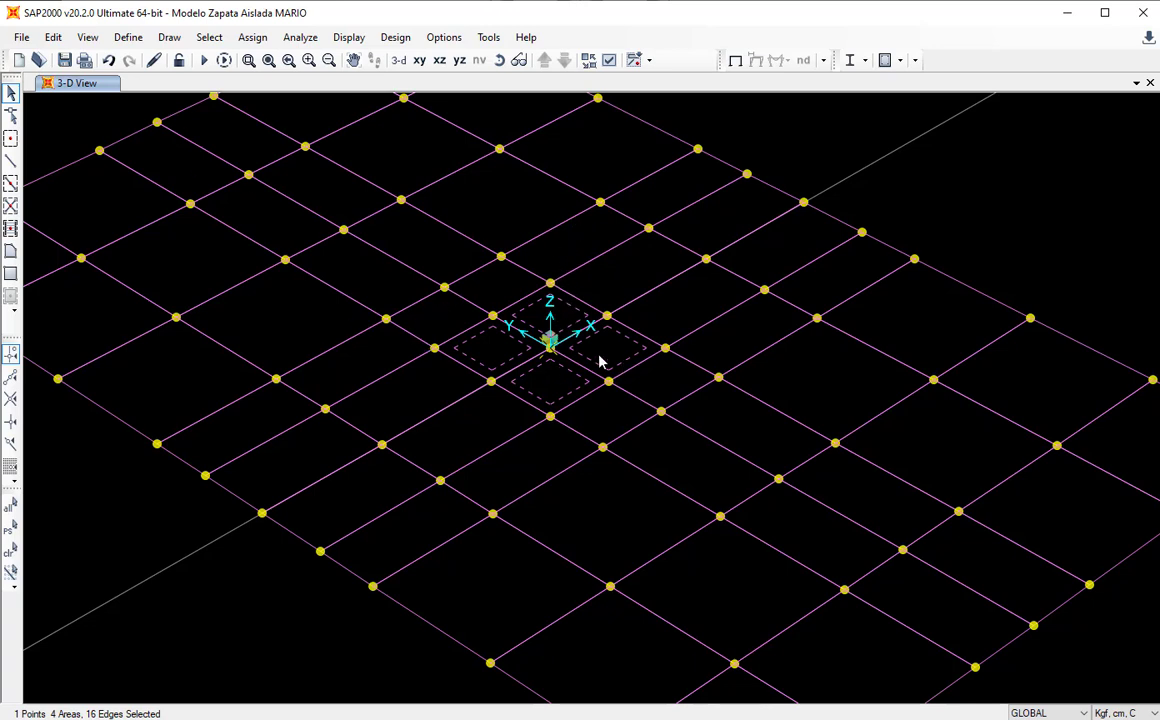
Set up an Extrude Areas to Solids for the four column areas with Solid1, +3 thickness 0.35, -3 thickness 0 and 1 division each way.
{"action": "left_click", "coordinate": [53, 37]}
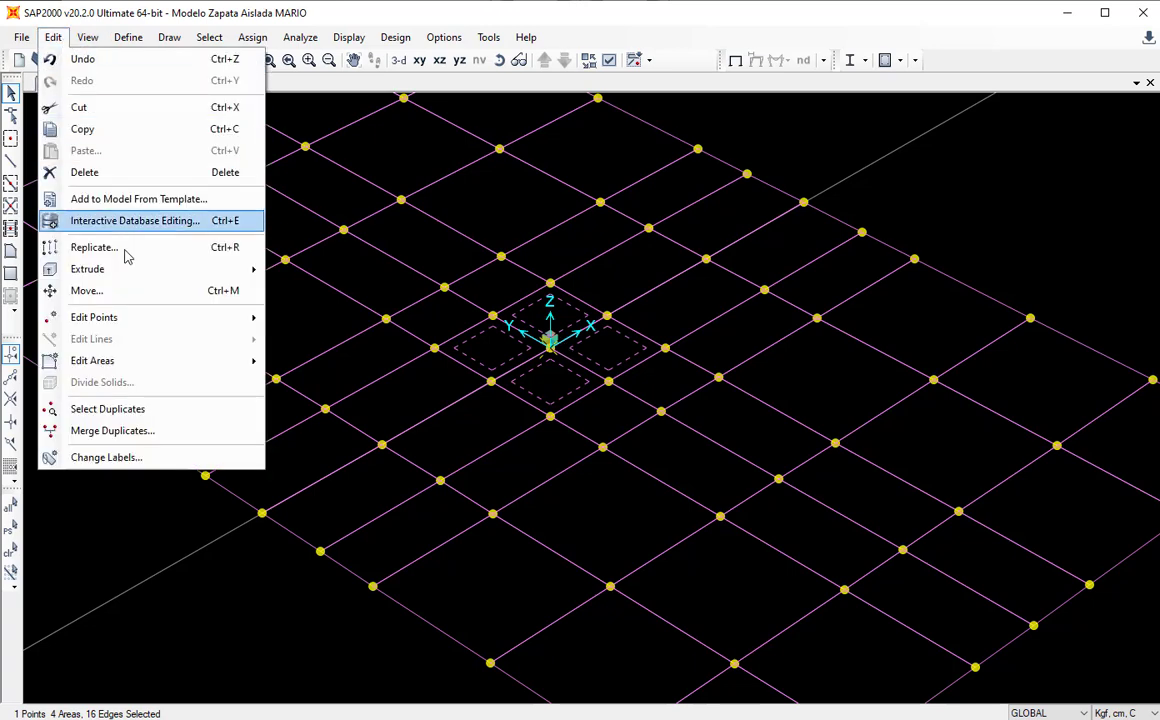
{"action": "mouse_move", "coordinate": [145, 272]}
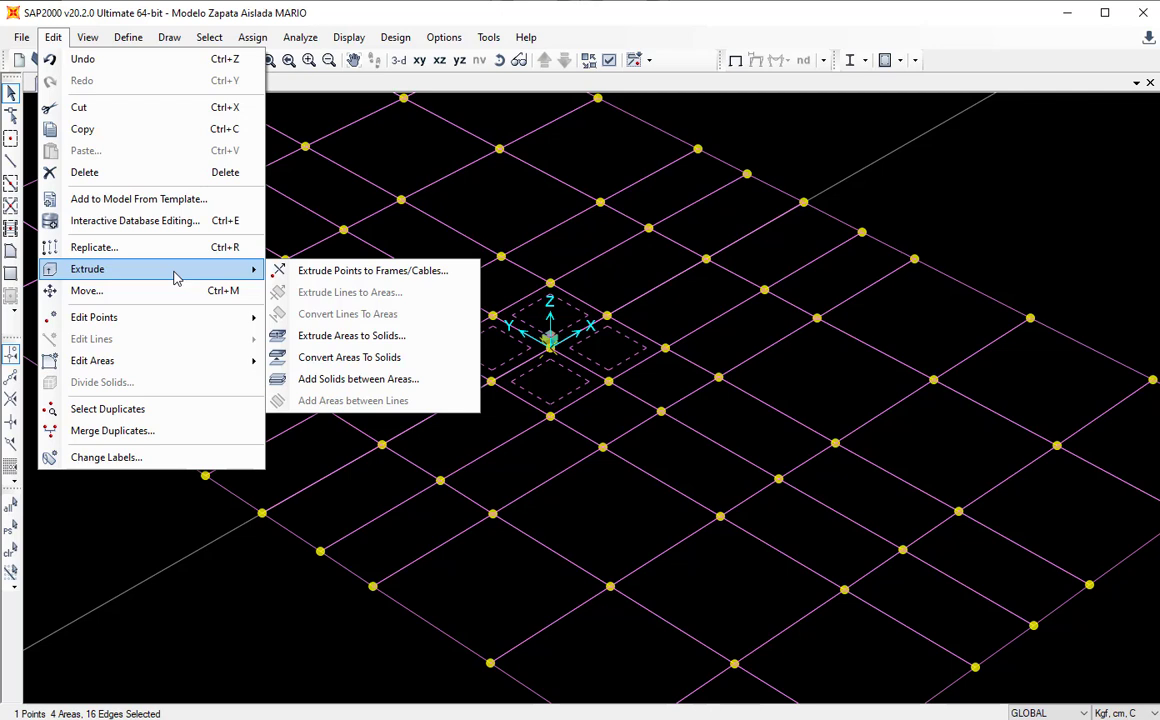
{"action": "left_click", "coordinate": [360, 345]}
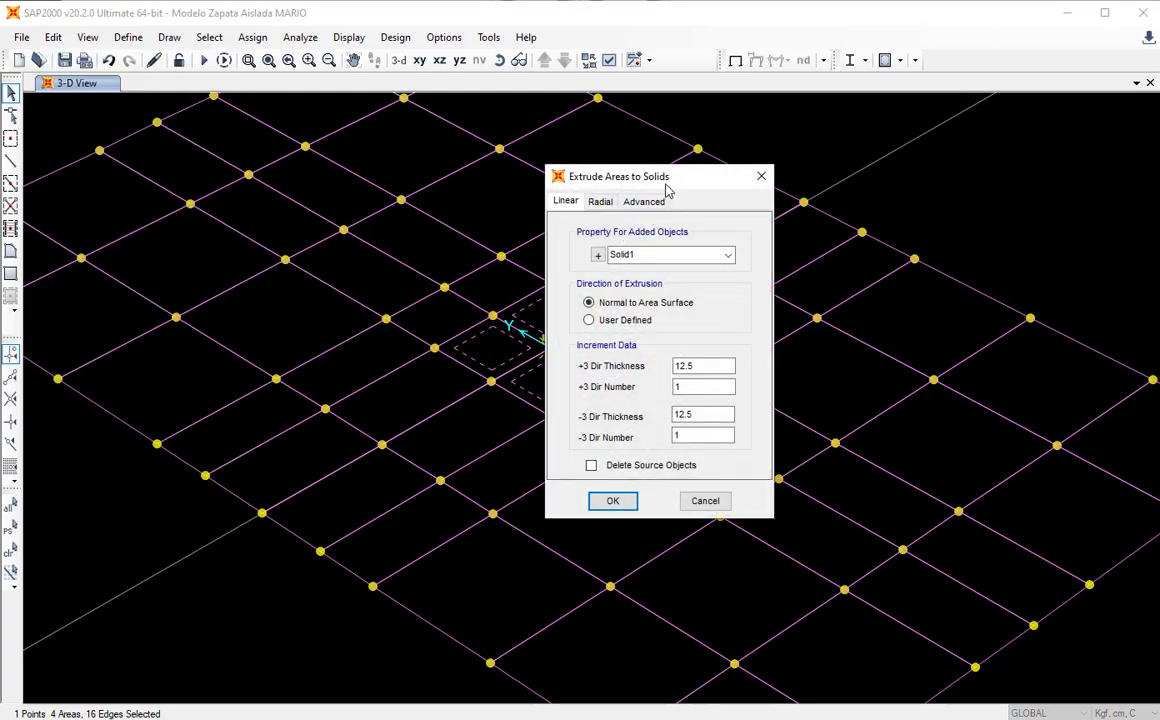
{"action": "left_click_drag", "start_coordinate": [668, 176], "coordinate": [885, 118]}
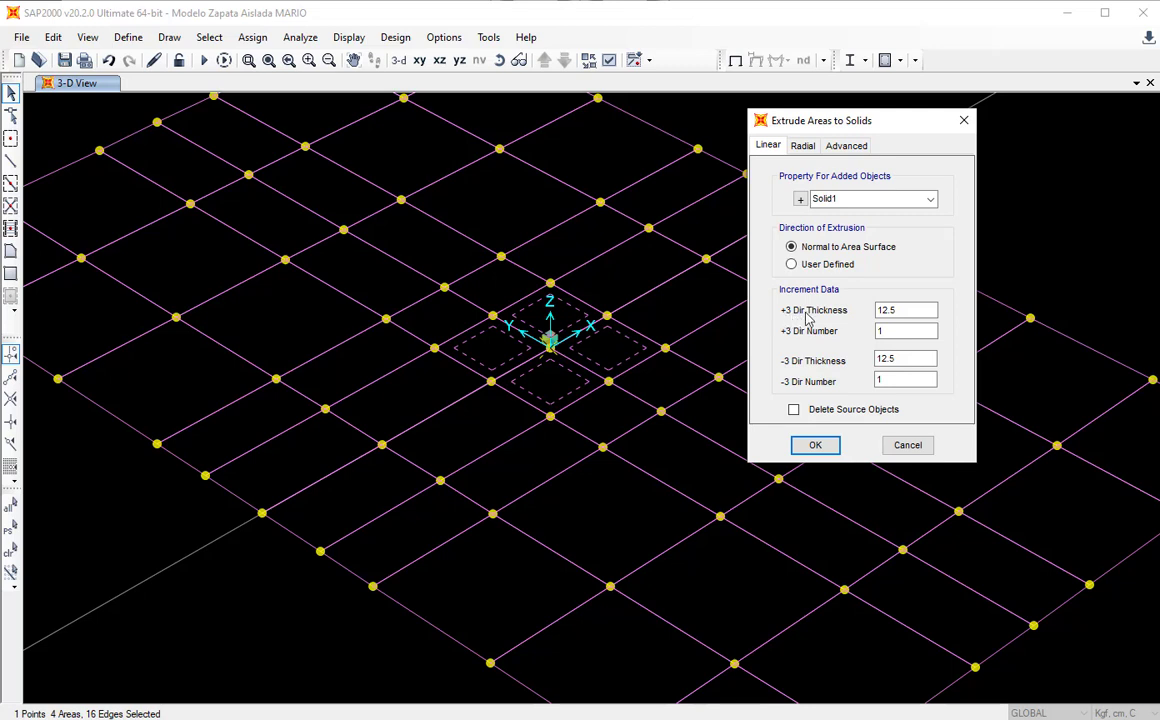
{"action": "double_click", "coordinate": [903, 310]}
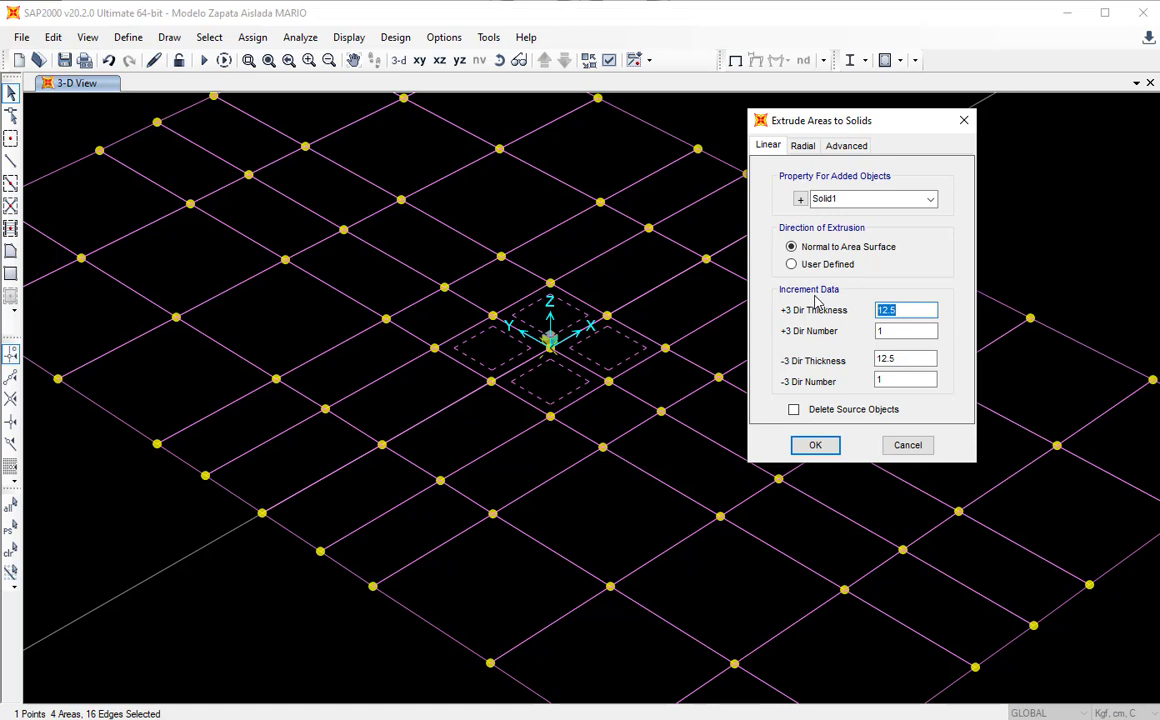
{"action": "type", "text": "0.35"}
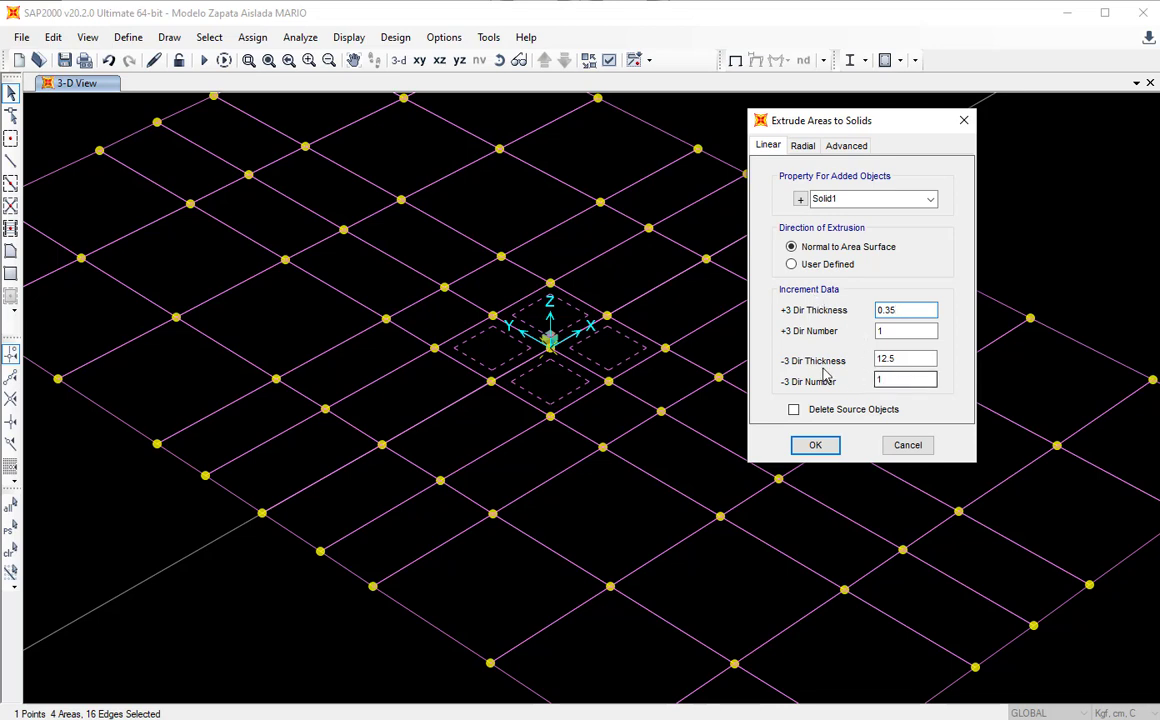
{"action": "double_click", "coordinate": [908, 359]}
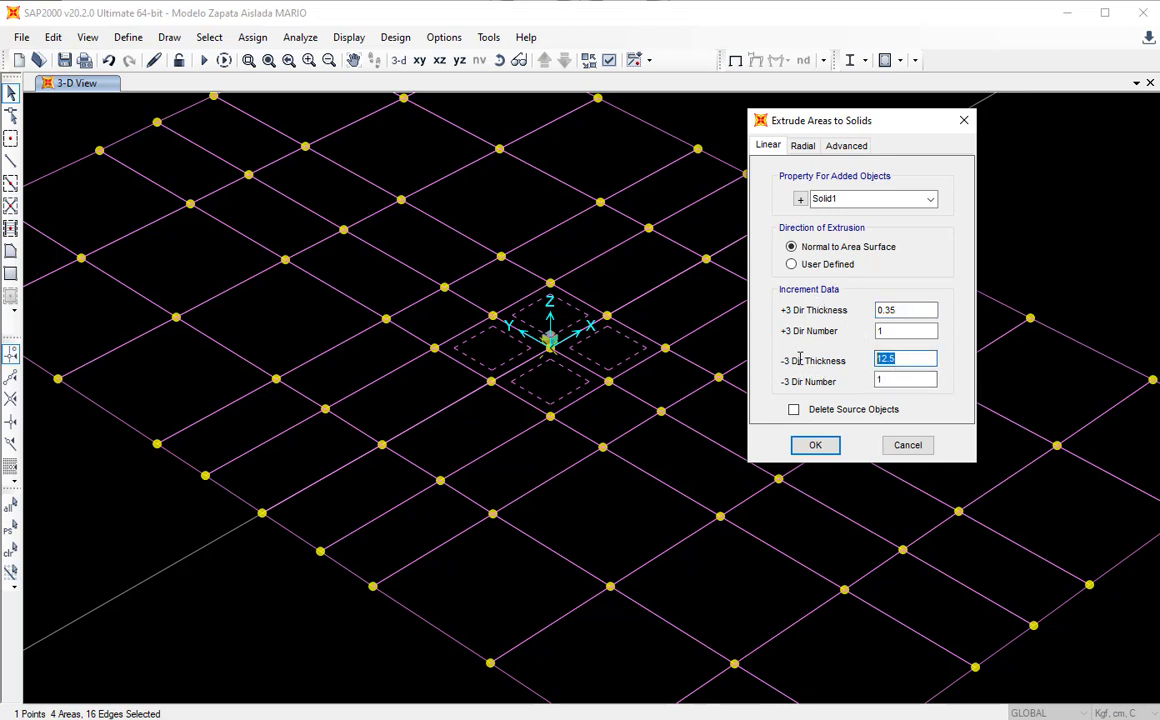
{"action": "type", "text": "0"}
{"action": "double_click", "coordinate": [883, 331]}
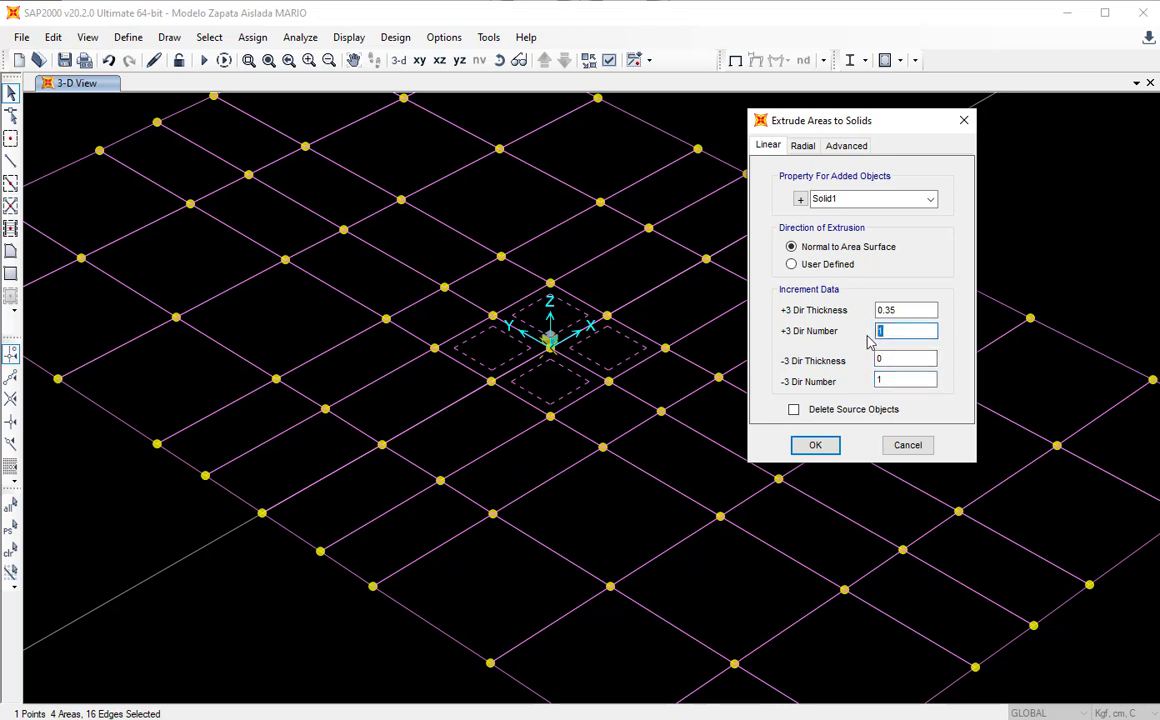
{"action": "double_click", "coordinate": [899, 384]}
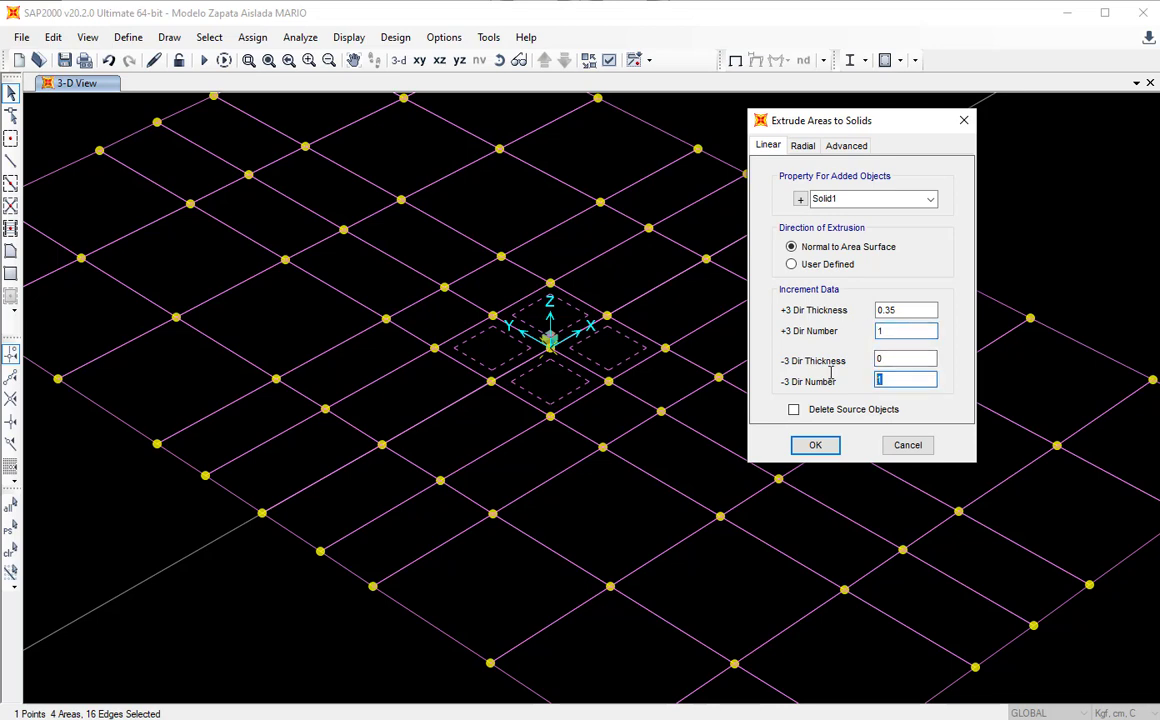
Try extruding the four column areas to solids with these thicknesses while keeping the source objects, and undo the extrusion.
{"action": "left_click", "coordinate": [794, 411]}
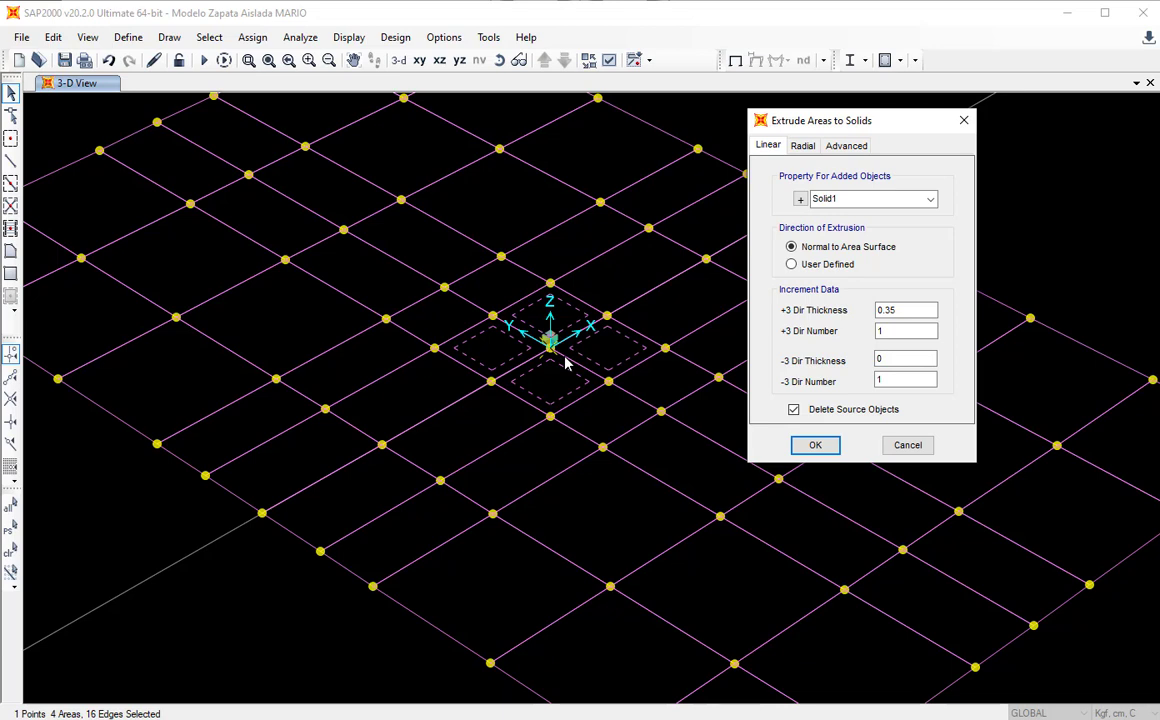
{"action": "left_click", "coordinate": [796, 410]}
{"action": "left_click", "coordinate": [916, 310]}
{"action": "left_click", "coordinate": [914, 358]}
{"action": "double_click", "coordinate": [913, 310]}
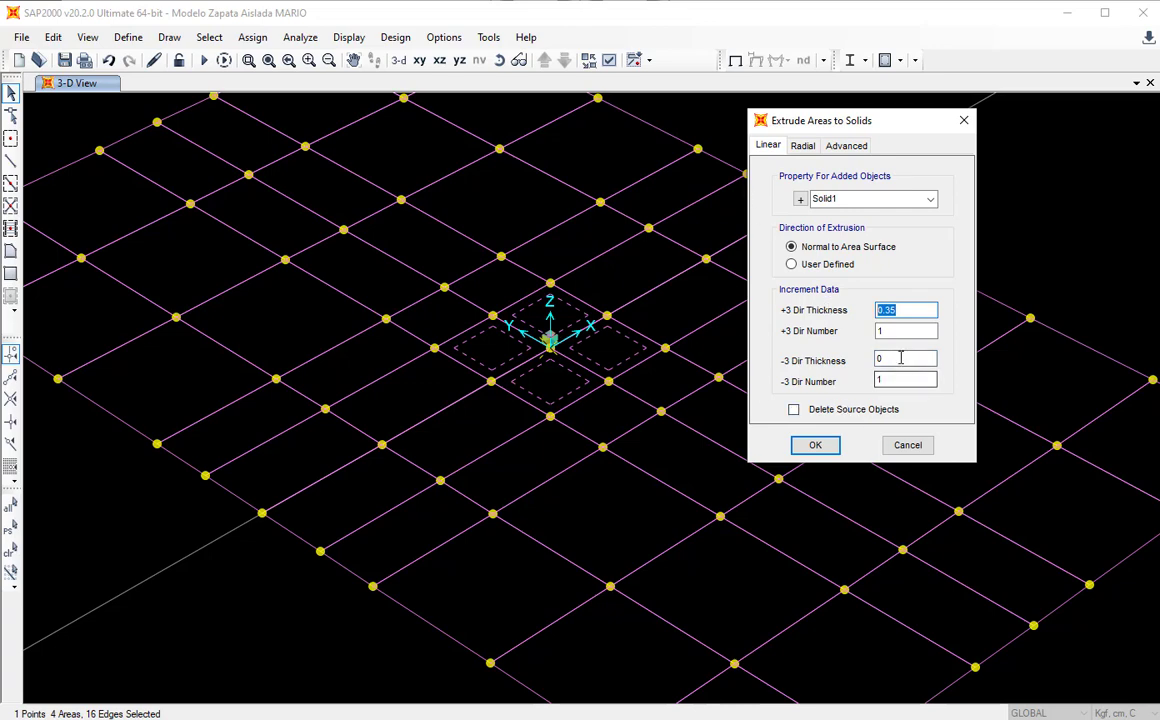
{"action": "key", "text": "Tab"}
{"action": "key", "text": "Tab"}
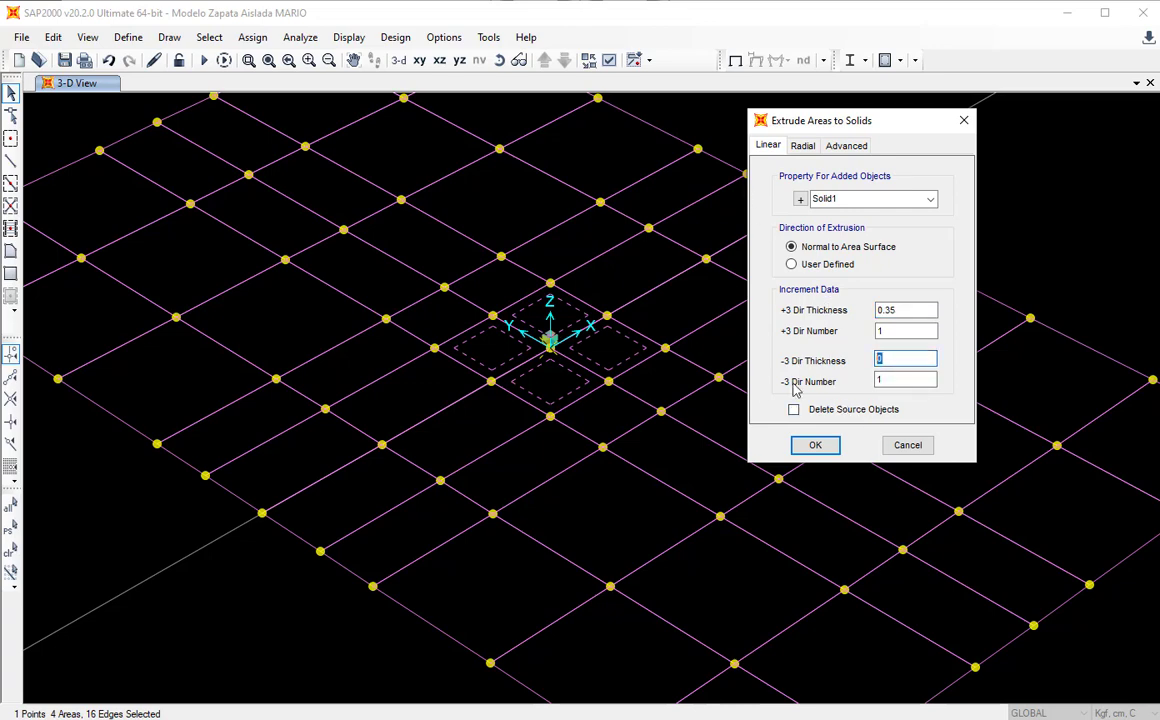
{"action": "left_click", "coordinate": [818, 446]}
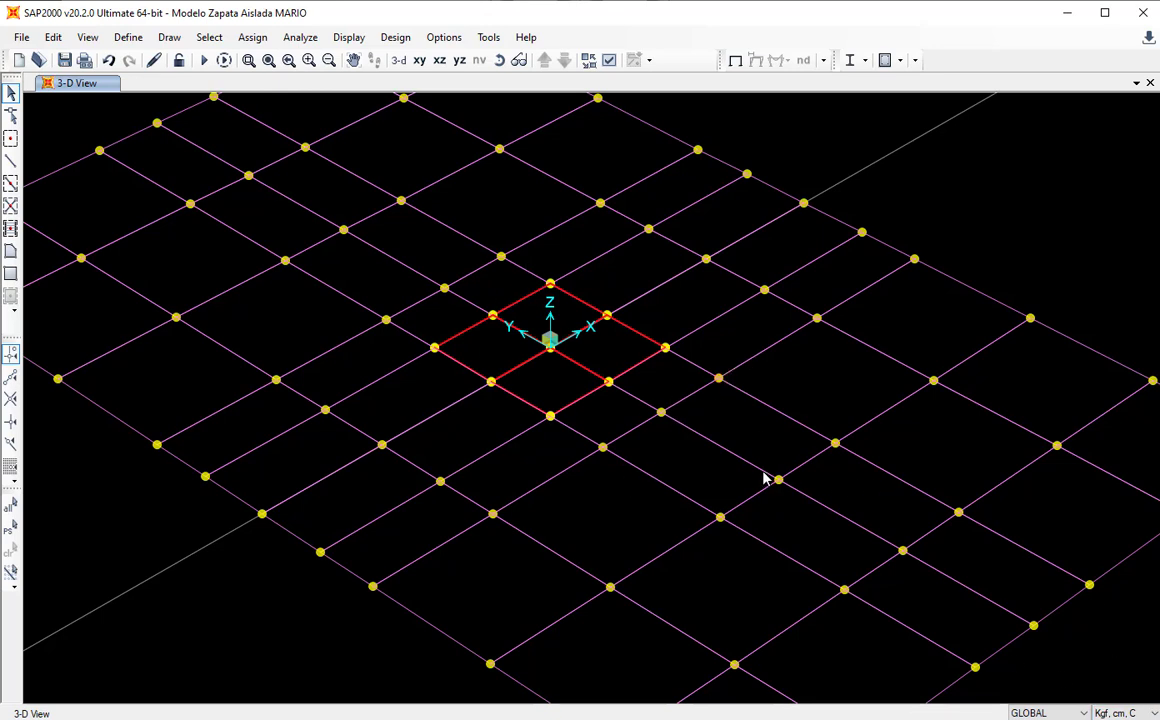
{"action": "key", "text": "ctrl+z"}
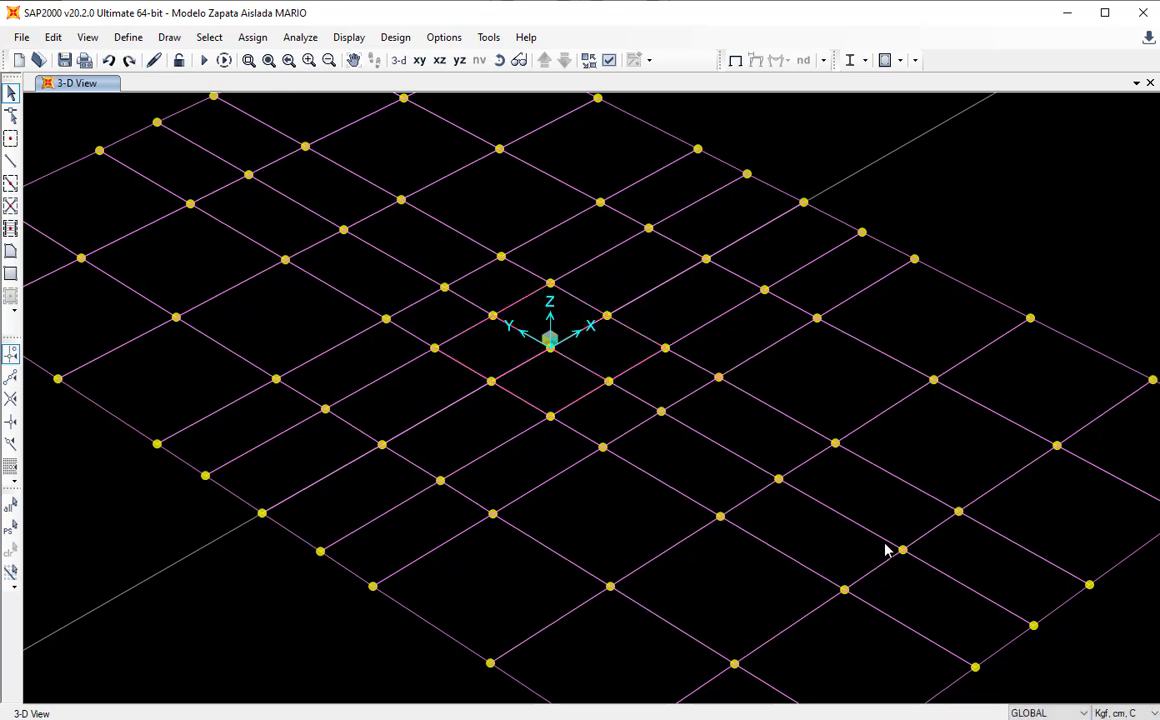
Set the model units to Tonf, m, C and select the four column areas around the center joint.
{"action": "left_click", "coordinate": [1122, 713]}
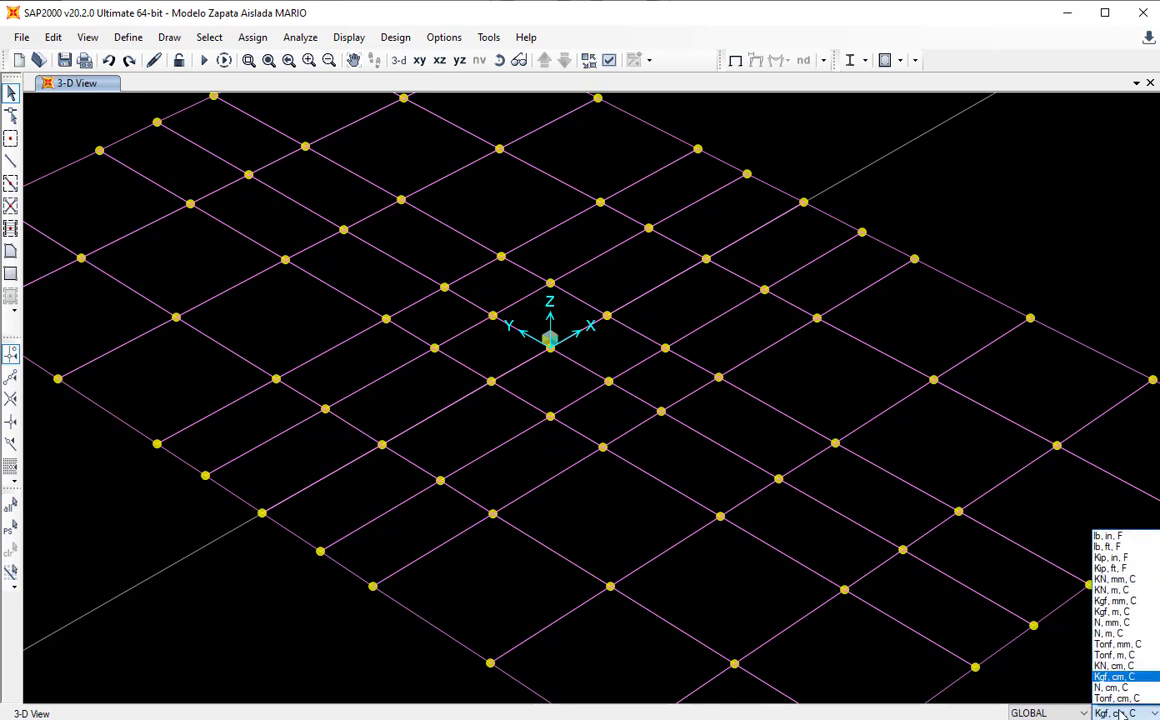
{"action": "left_click", "coordinate": [1115, 655]}
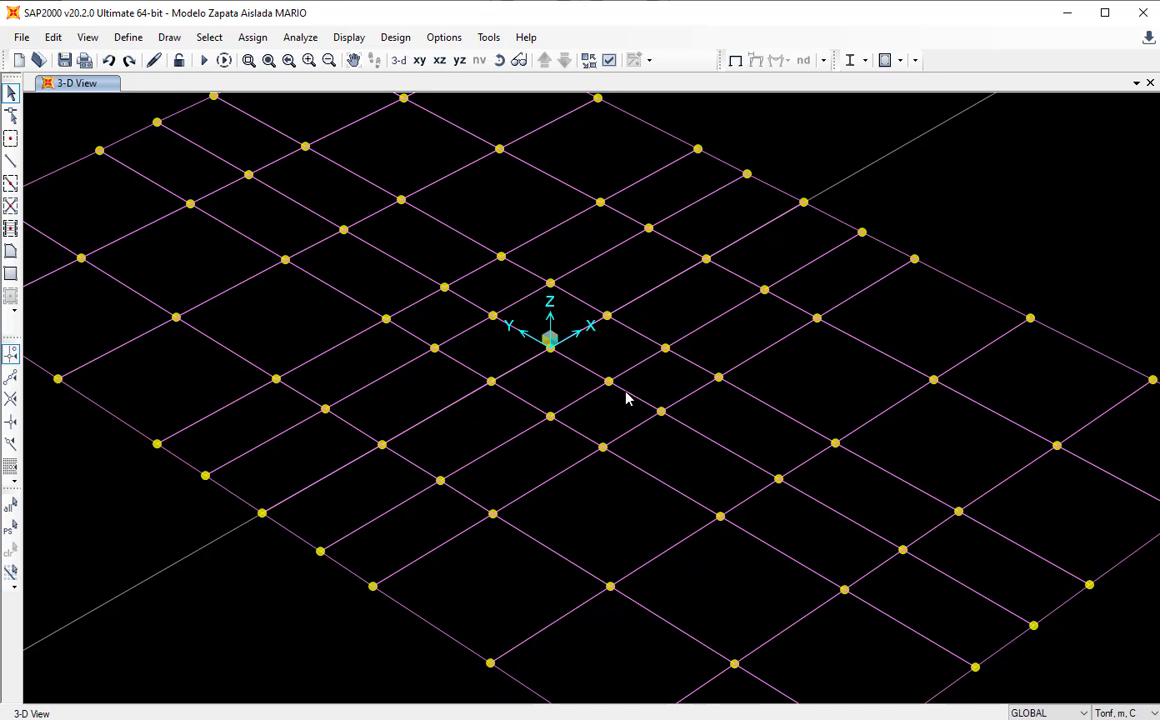
{"action": "left_click_drag", "start_coordinate": [577, 372], "coordinate": [518, 327]}
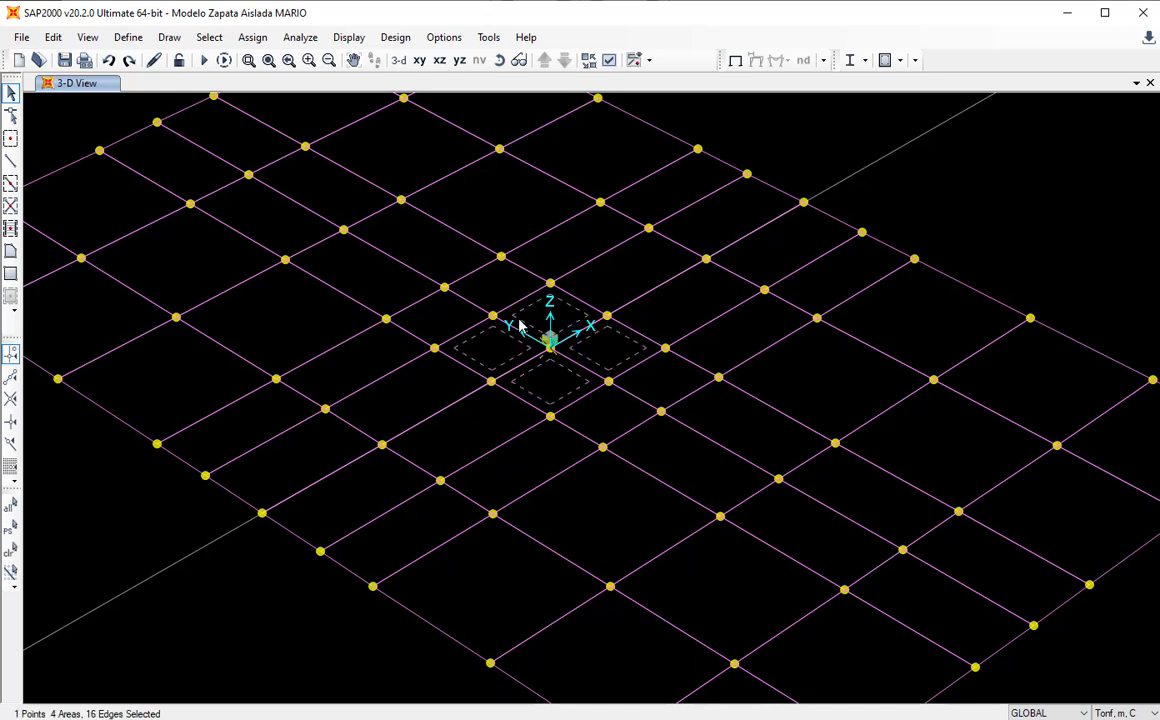
Set up a linear Extrude Areas to Solids with Solid1 and user-defined increments of dx 0, dy 0 and dz 0.35 m.
{"action": "left_click", "coordinate": [53, 37]}
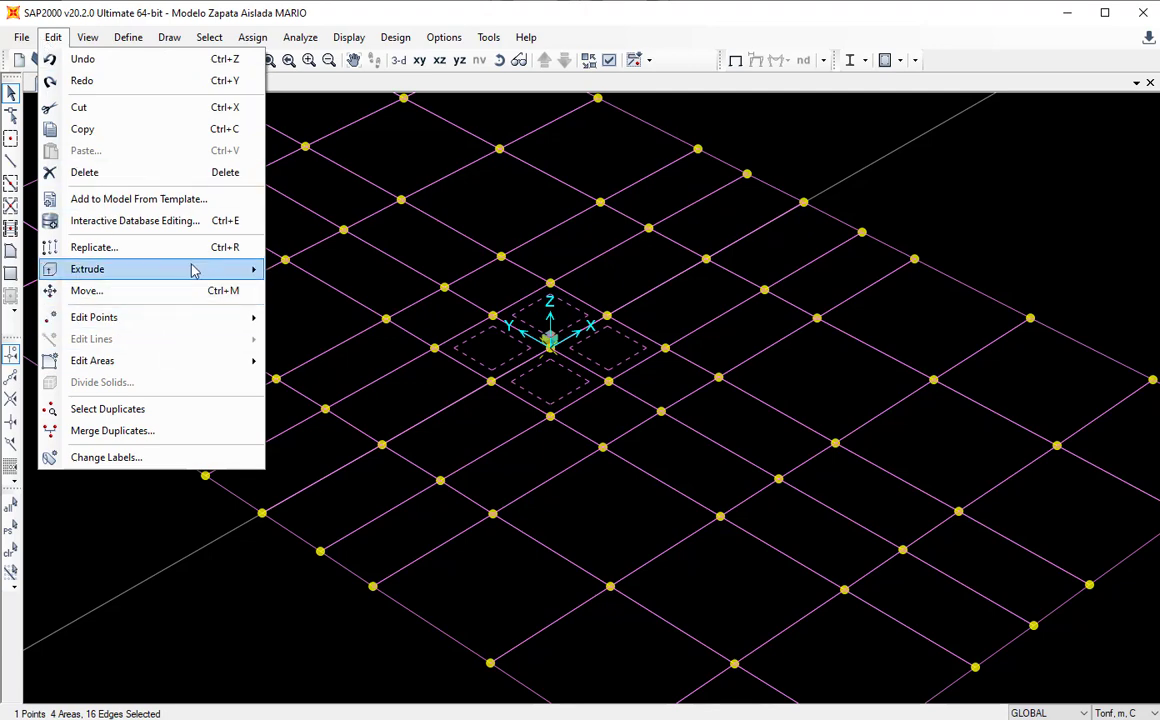
{"action": "mouse_move", "coordinate": [180, 268]}
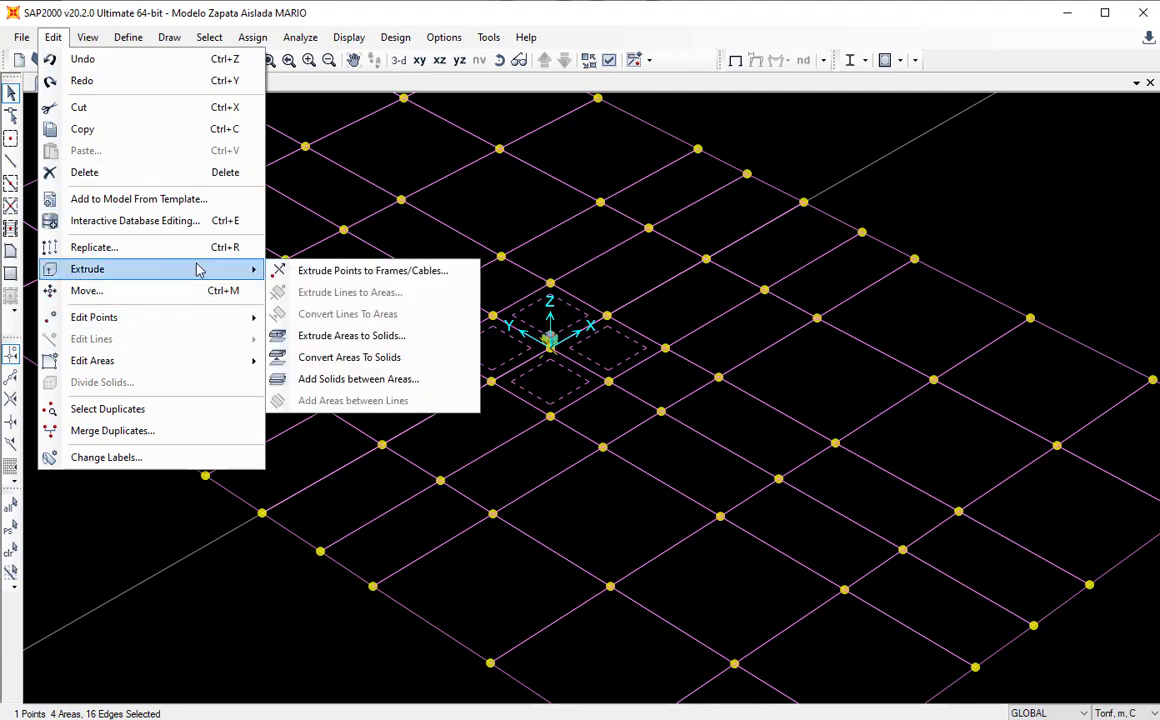
{"action": "left_click", "coordinate": [392, 338]}
{"action": "left_click_drag", "start_coordinate": [663, 181], "coordinate": [899, 170]}
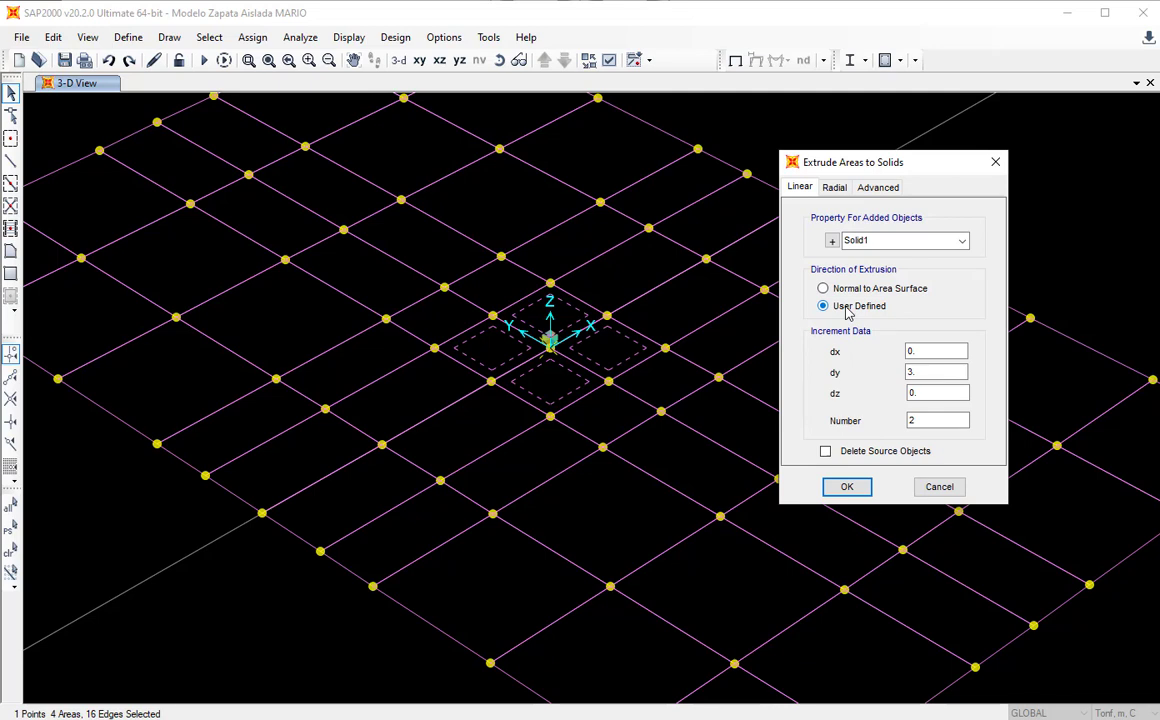
{"action": "double_click", "coordinate": [920, 351]}
{"action": "double_click", "coordinate": [932, 371]}
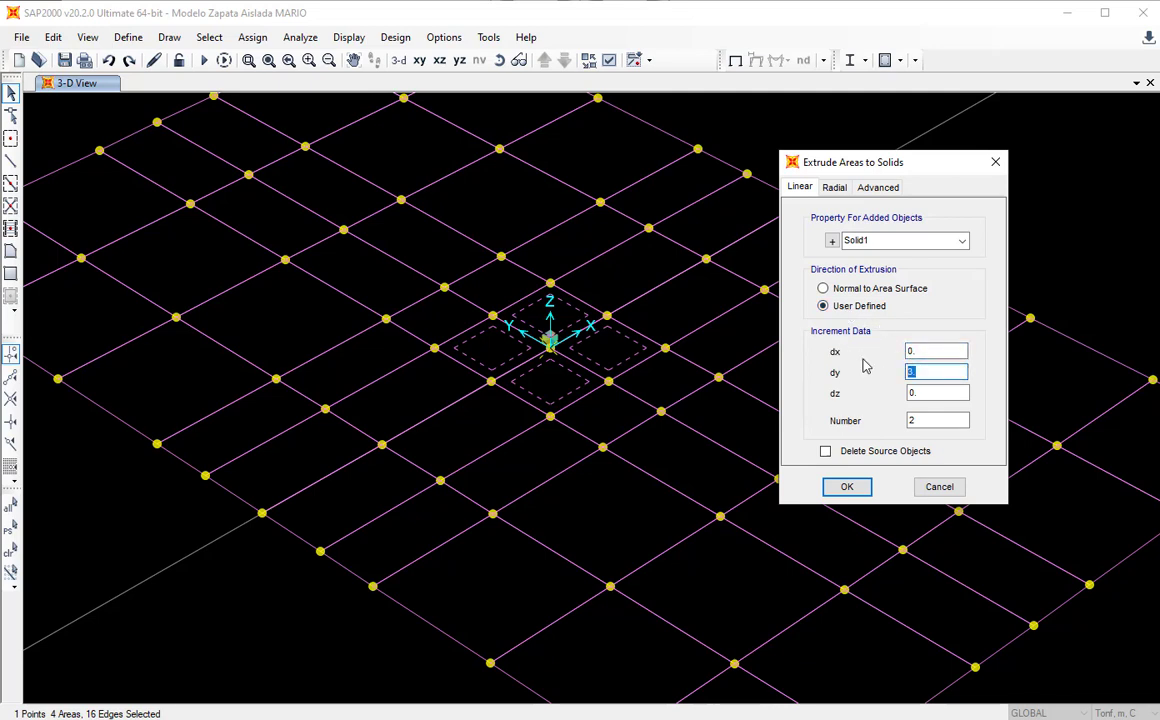
{"action": "type", "text": "0"}
{"action": "left_click", "coordinate": [923, 395]}
{"action": "double_click", "coordinate": [923, 394]}
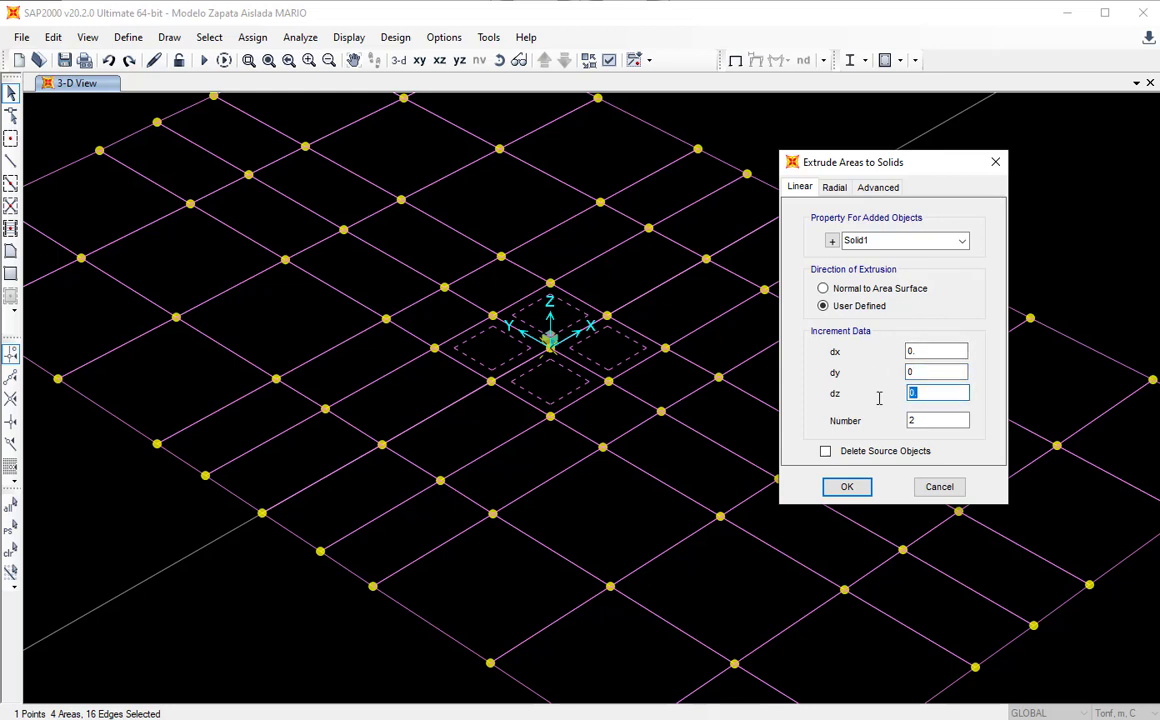
{"action": "type", "text": "0.35"}
{"action": "left_click_drag", "start_coordinate": [940, 392], "coordinate": [862, 393]}
{"action": "type", "text": "0.35"}
Set the extrusion number to 1 and extrude the four column areas to solids, keeping the source objects.
{"action": "left_click_drag", "start_coordinate": [943, 420], "coordinate": [852, 420]}
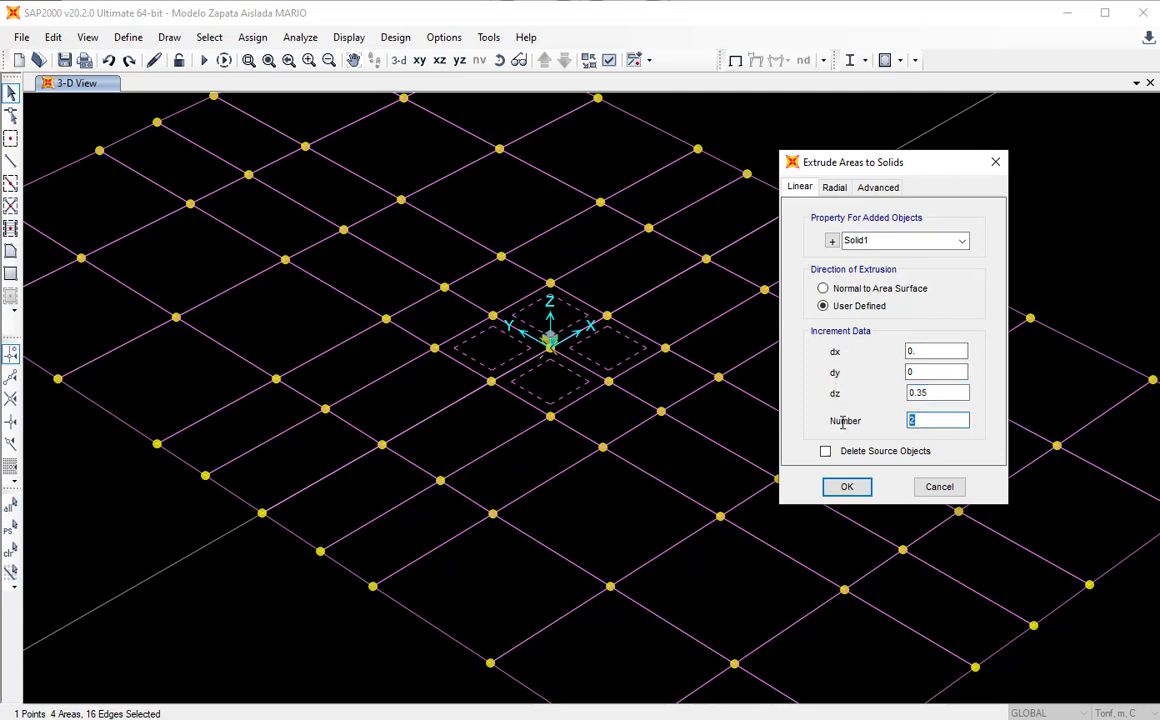
{"action": "type", "text": "1"}
{"action": "left_click_drag", "start_coordinate": [929, 392], "coordinate": [869, 382]}
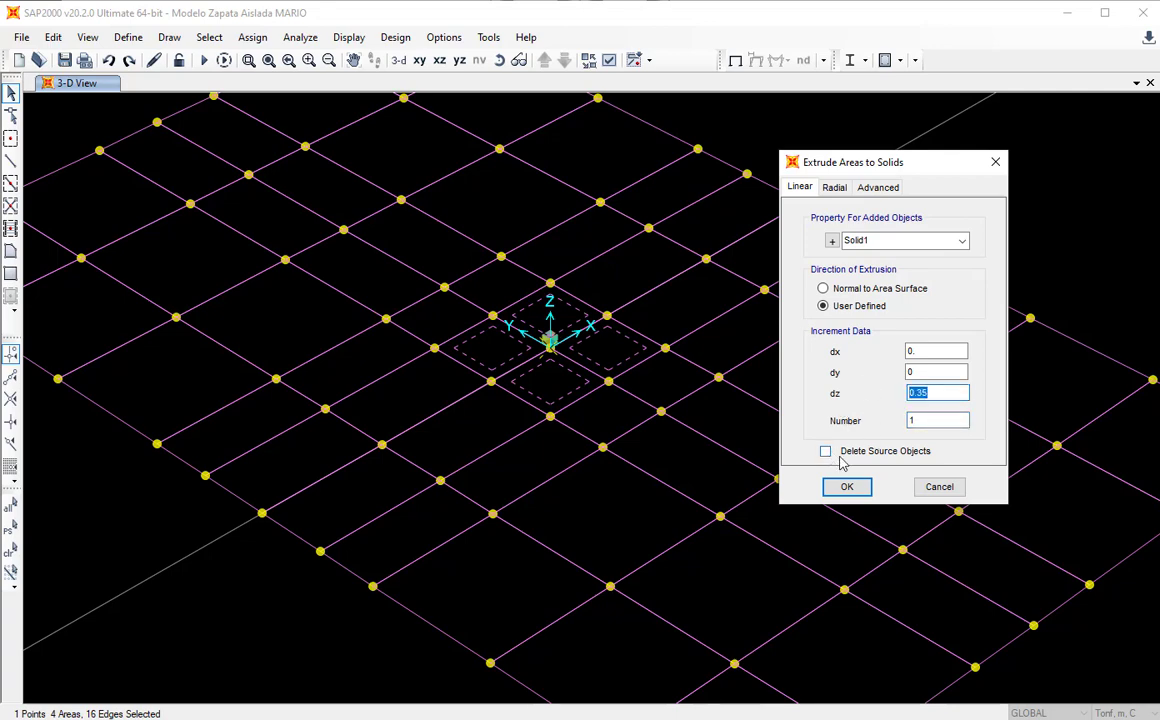
{"action": "left_click", "coordinate": [846, 487]}
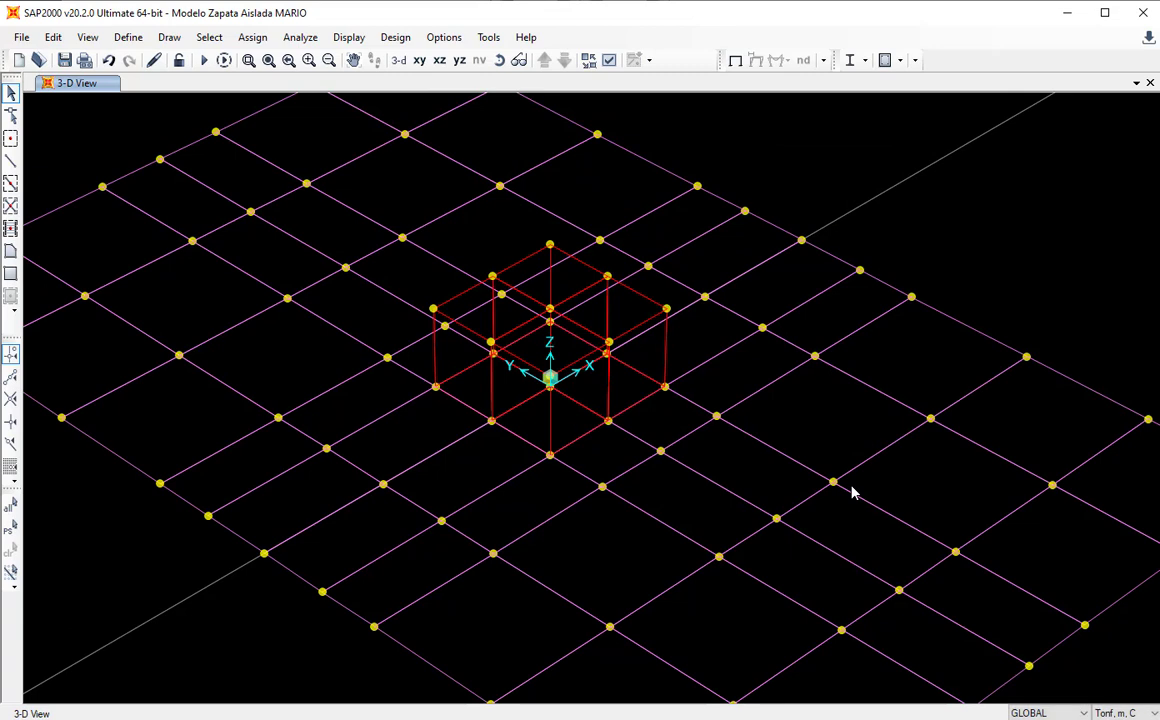
Display the section names of the extruded column solids in the 3-D view.
{"action": "left_click", "coordinate": [498, 62]}
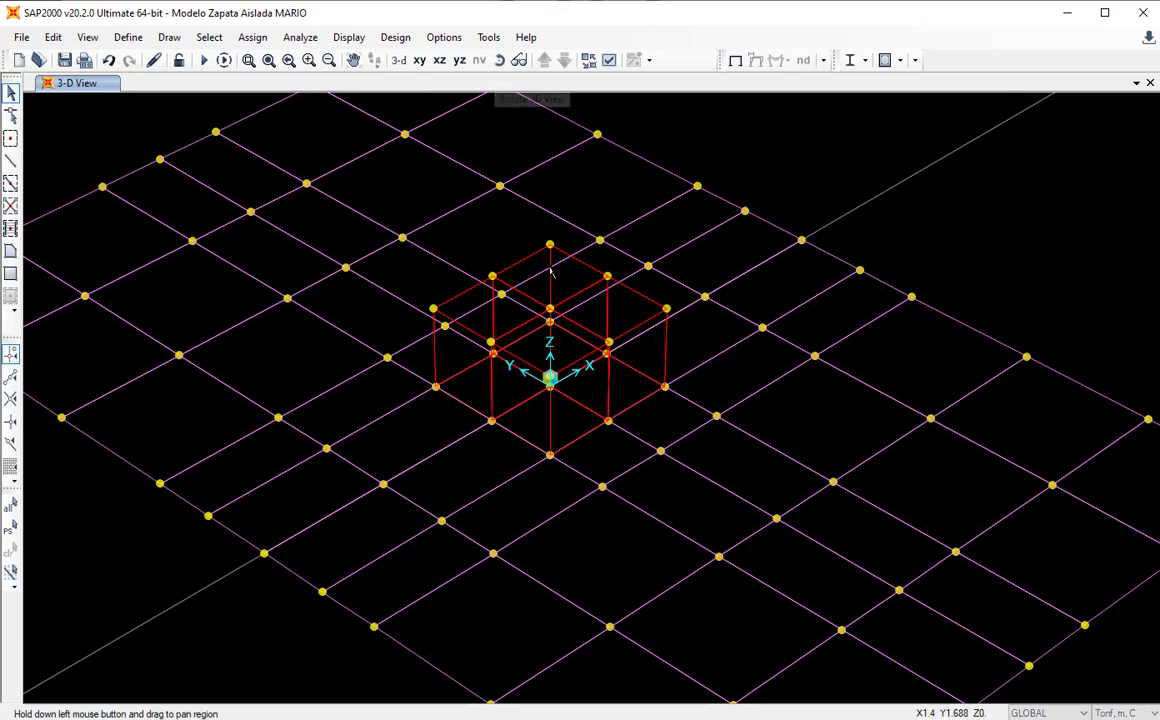
{"action": "left_click_drag", "start_coordinate": [520, 150], "coordinate": [640, 178]}
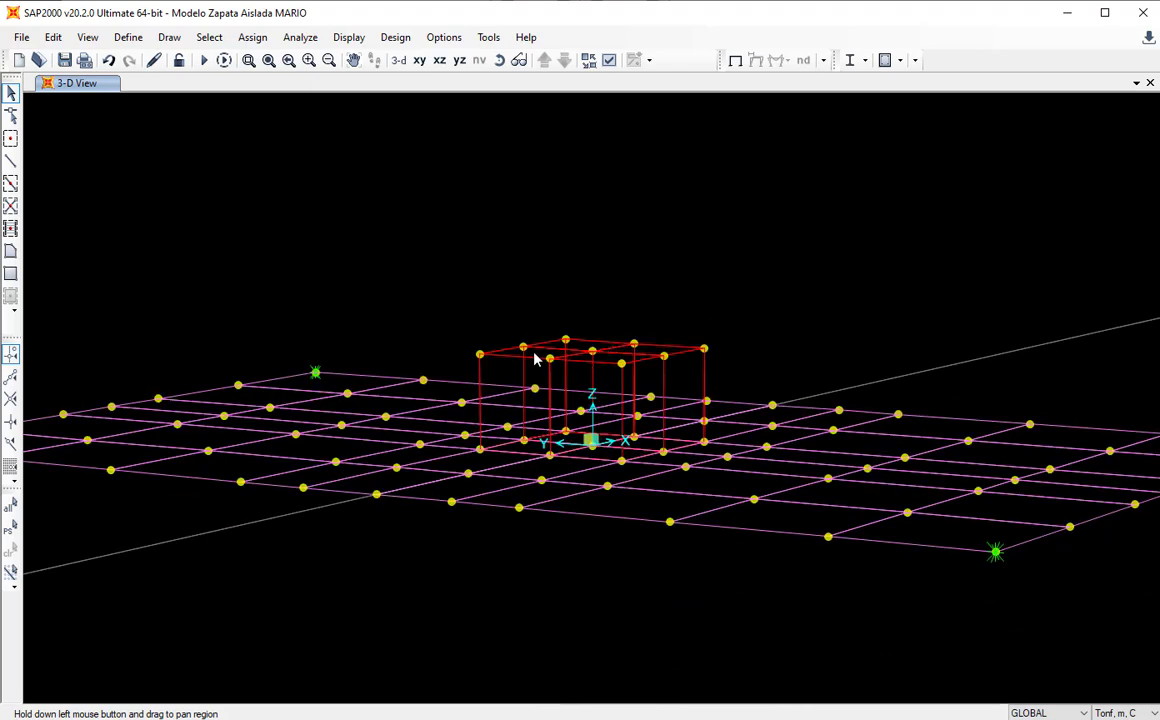
{"action": "left_click_drag", "start_coordinate": [539, 201], "coordinate": [564, 195]}
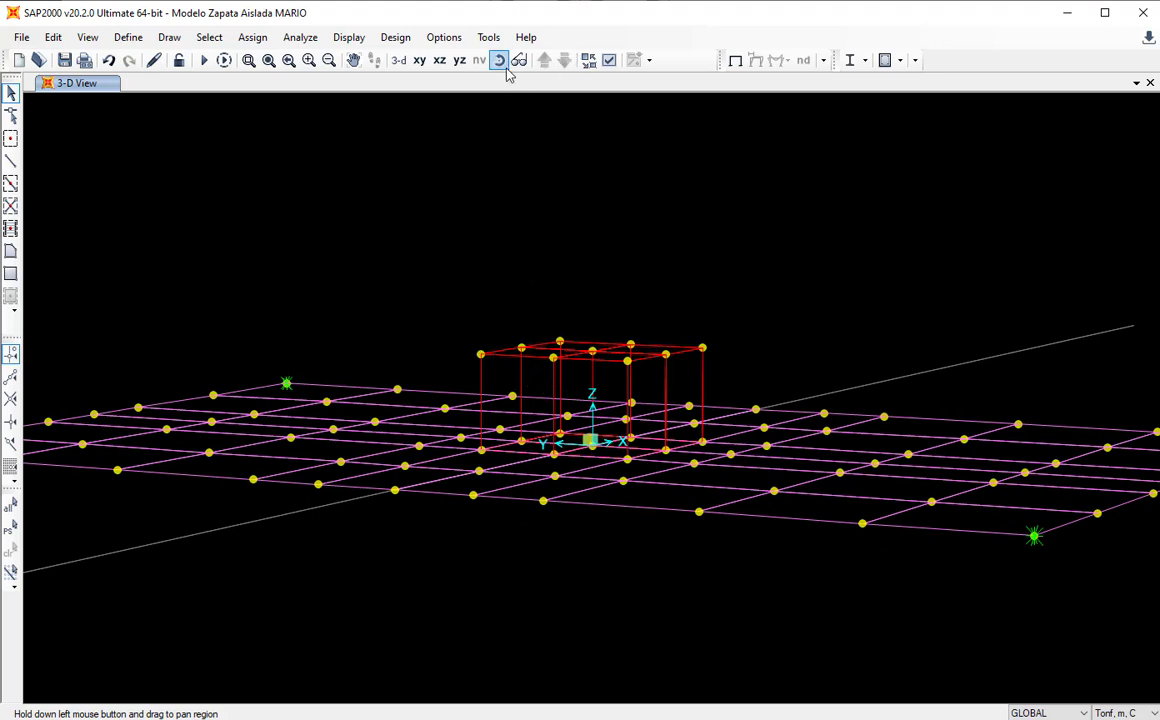
{"action": "left_click_drag", "start_coordinate": [489, 163], "coordinate": [502, 185]}
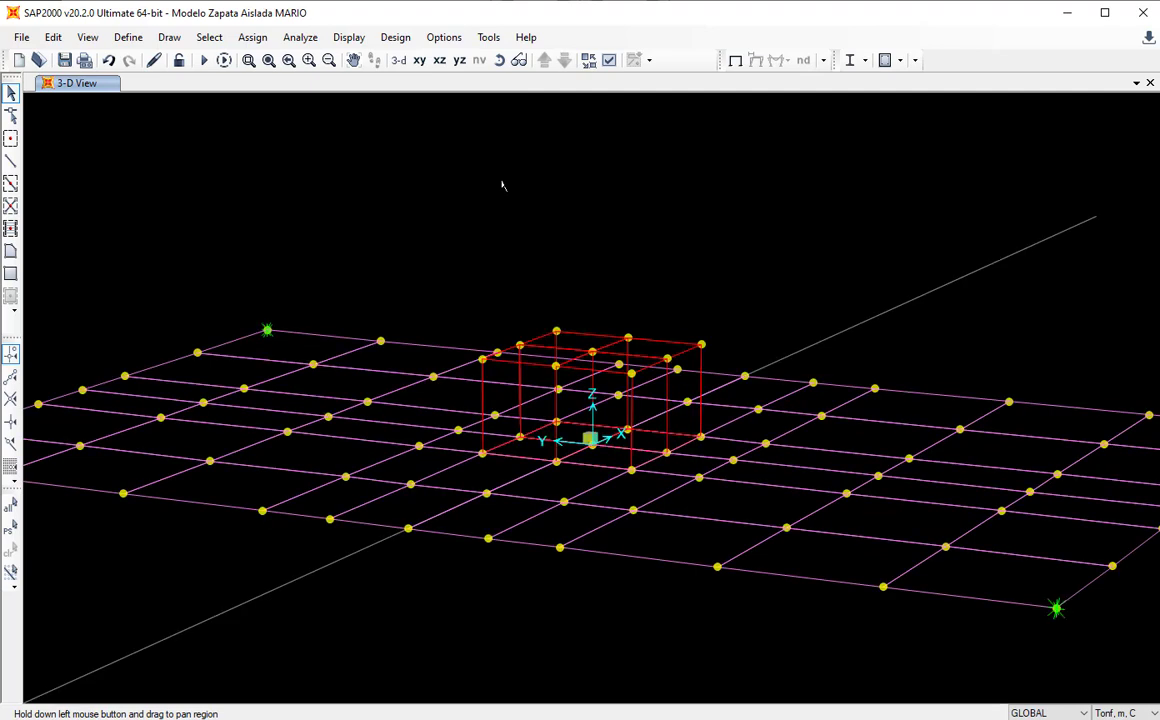
{"action": "left_click", "coordinate": [499, 60]}
{"action": "left_click_drag", "start_coordinate": [502, 166], "coordinate": [519, 210]}
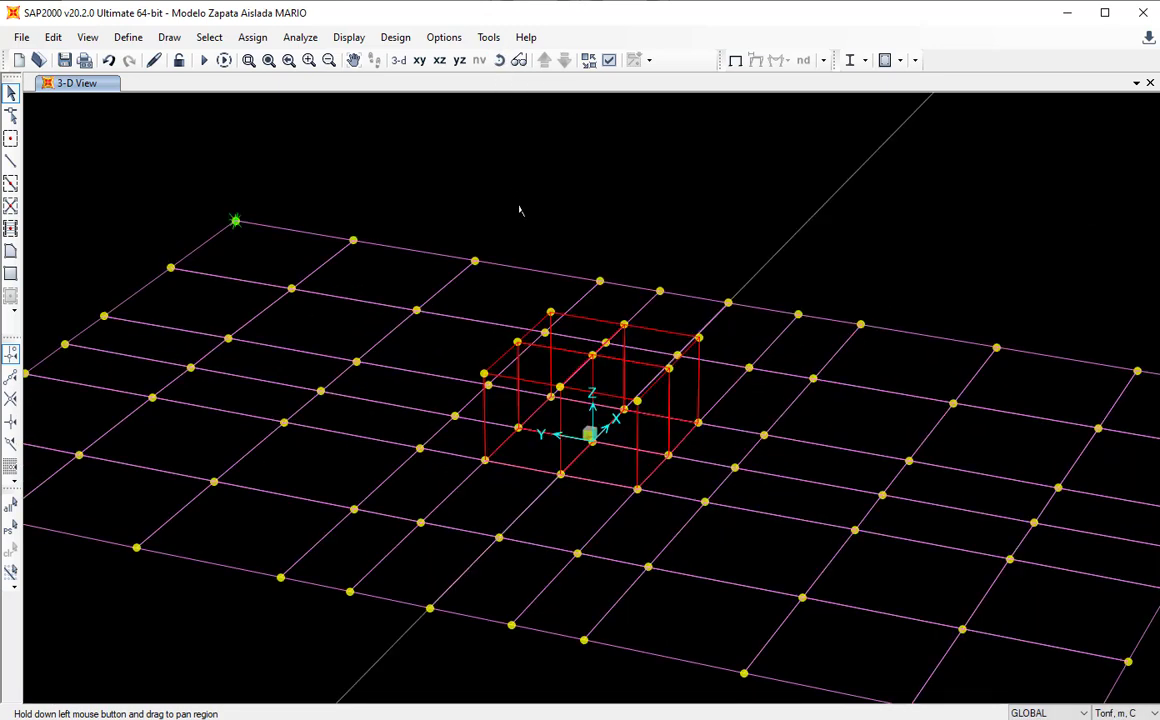
{"action": "left_click", "coordinate": [611, 63]}
{"action": "left_click_drag", "start_coordinate": [583, 128], "coordinate": [929, 4]}
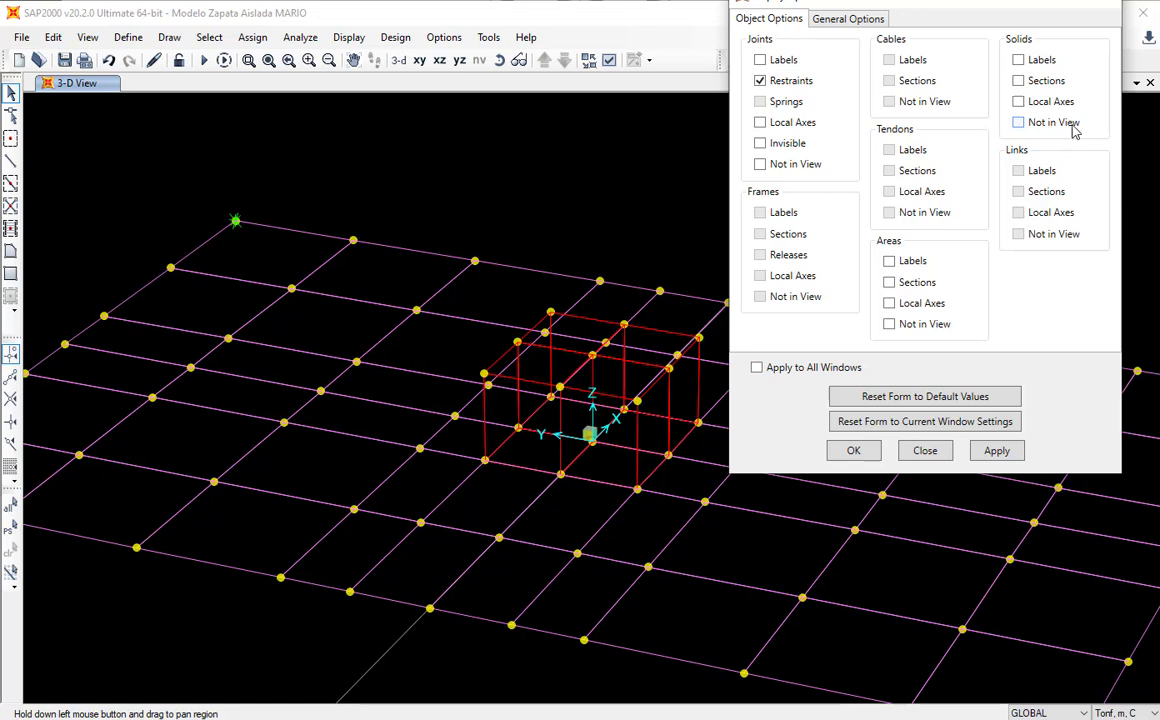
{"action": "left_click", "coordinate": [1019, 82]}
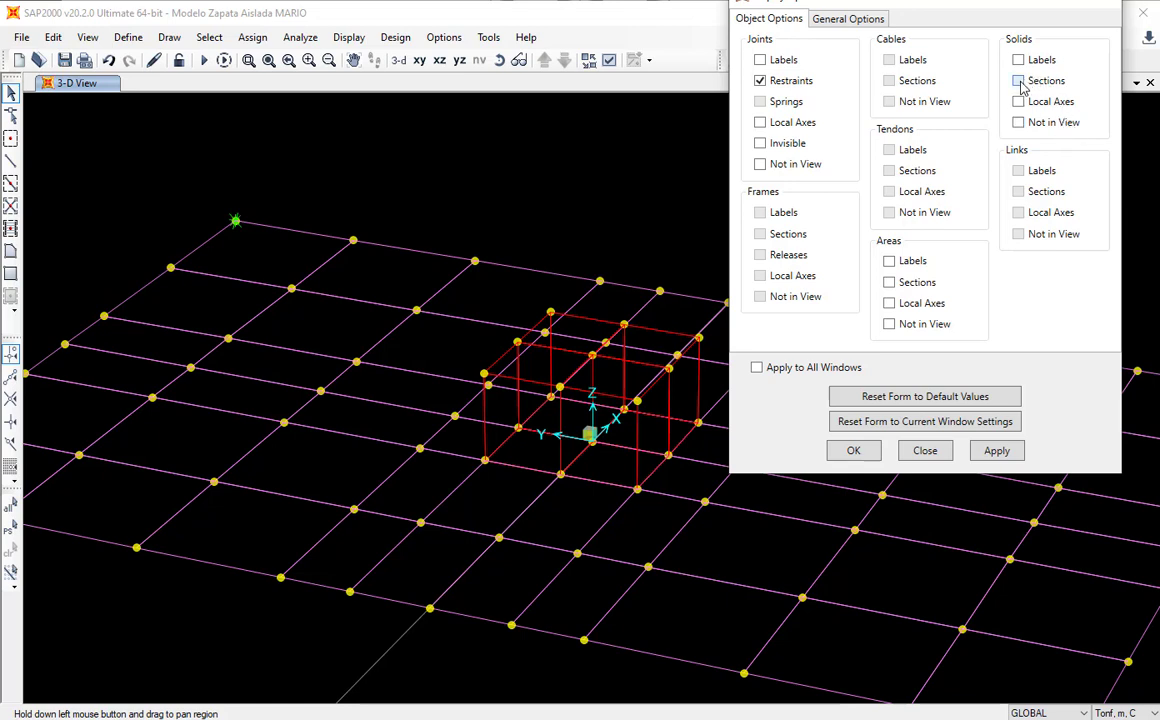
{"action": "left_click", "coordinate": [853, 451]}
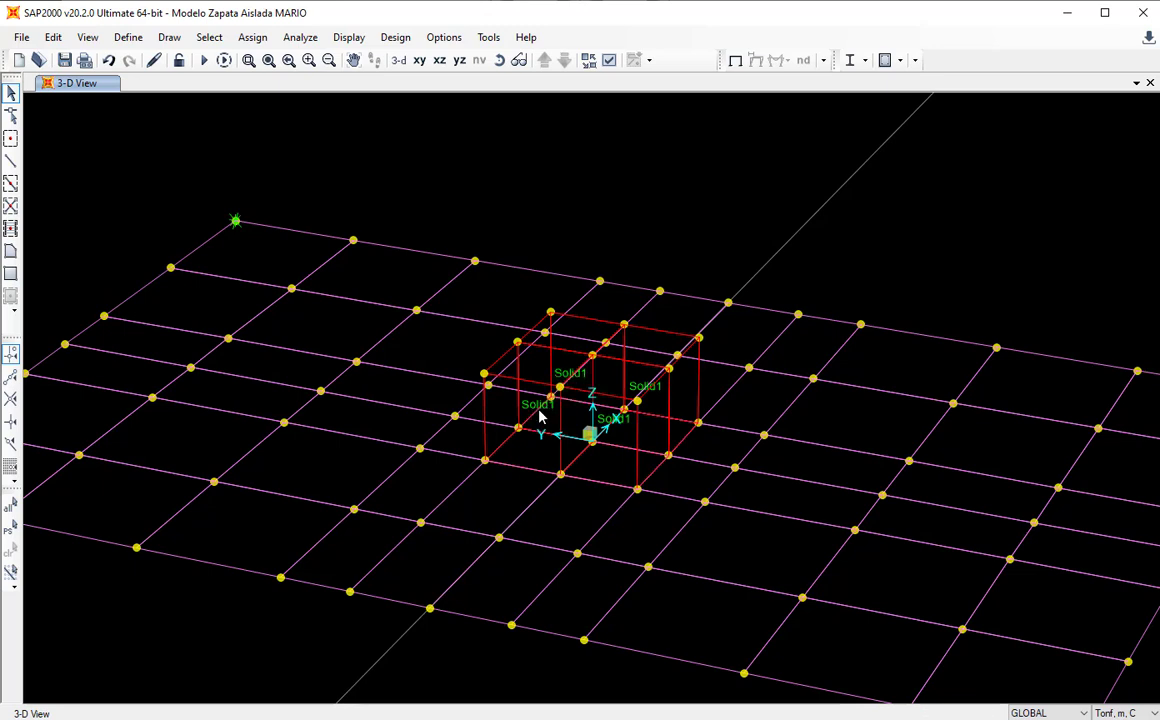
Delete the Solid2 property from the solid section properties.
{"action": "left_click", "coordinate": [128, 37]}
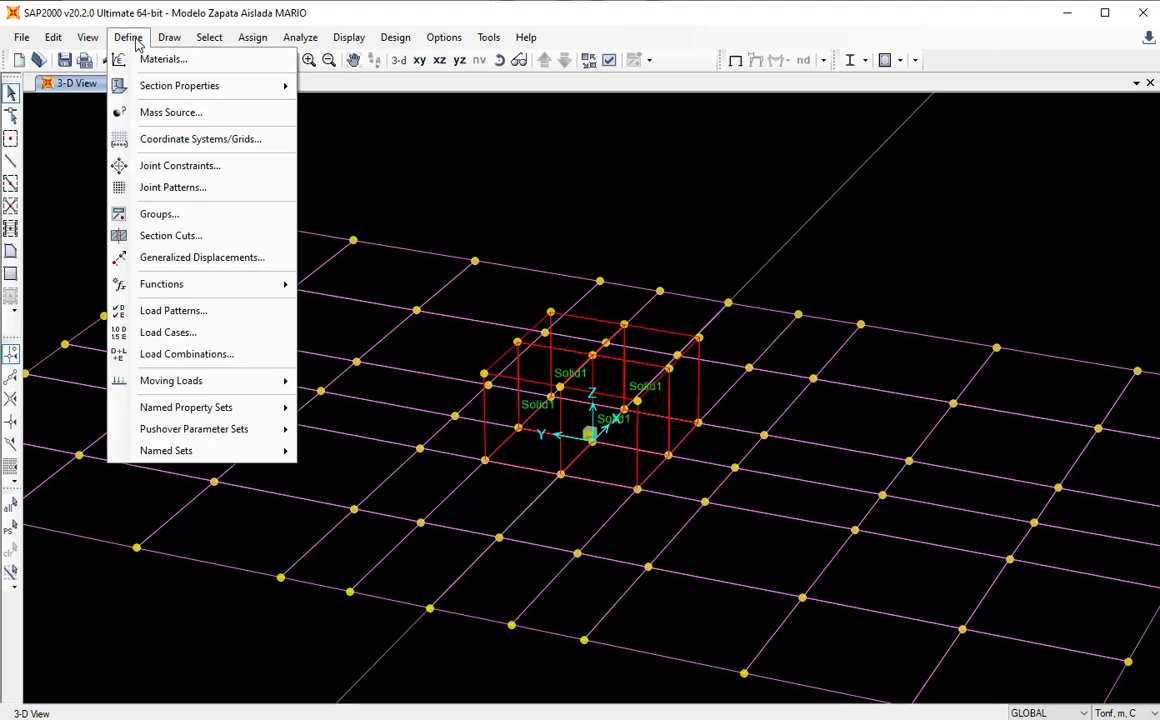
{"action": "mouse_move", "coordinate": [207, 85]}
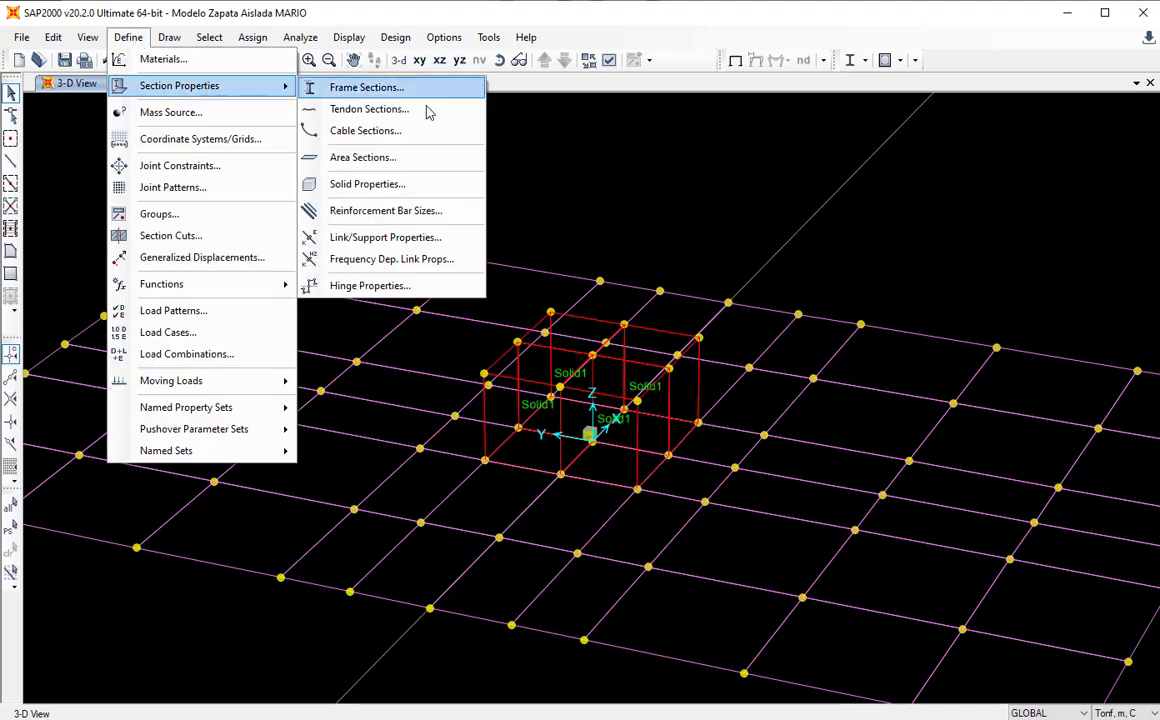
{"action": "left_click", "coordinate": [370, 183]}
{"action": "left_click_drag", "start_coordinate": [637, 256], "coordinate": [872, 80]}
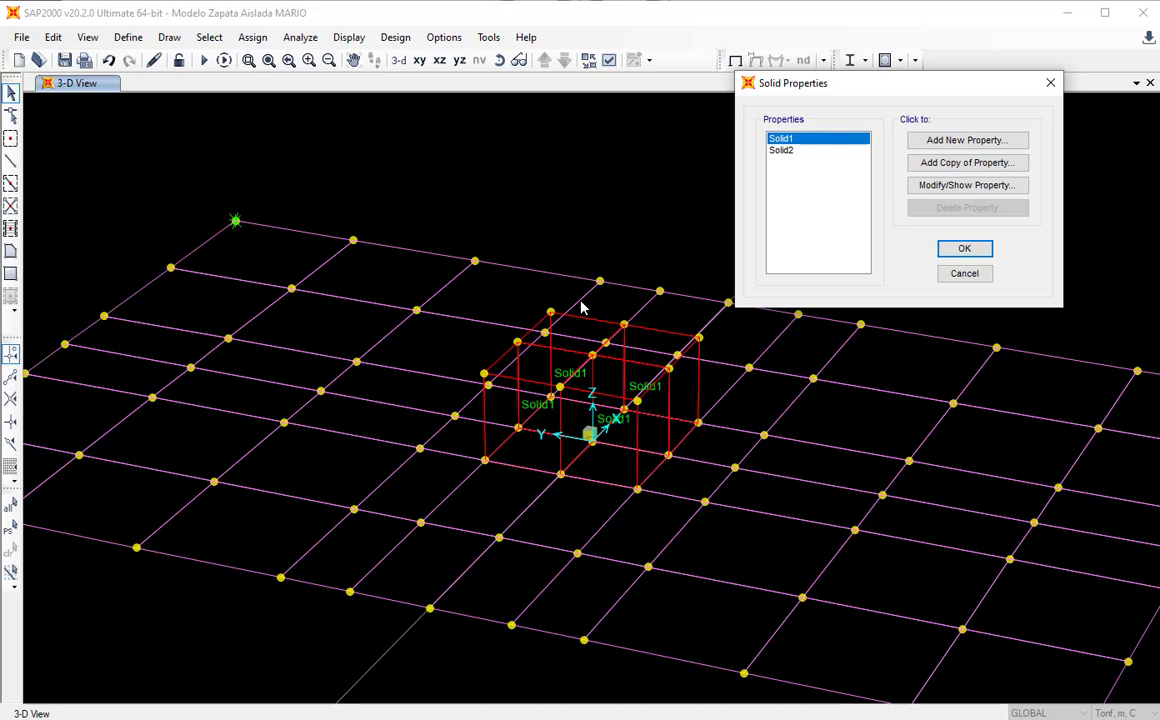
{"action": "left_click", "coordinate": [799, 152]}
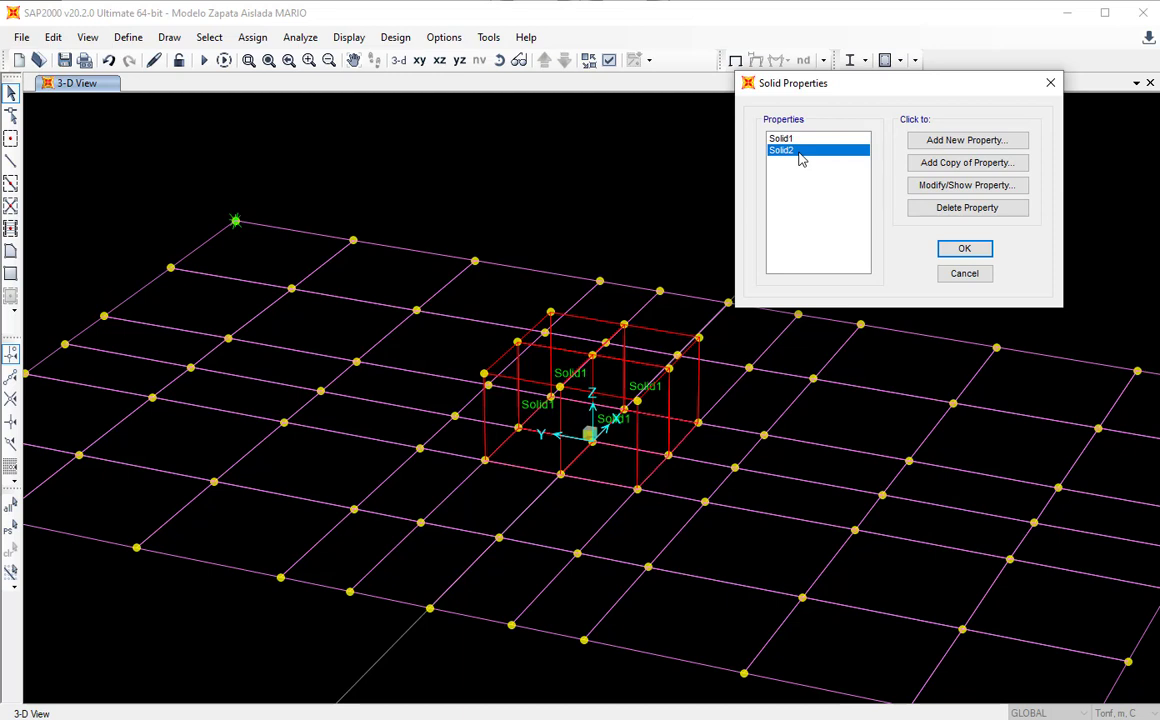
{"action": "left_click", "coordinate": [967, 208]}
{"action": "left_click", "coordinate": [690, 421]}
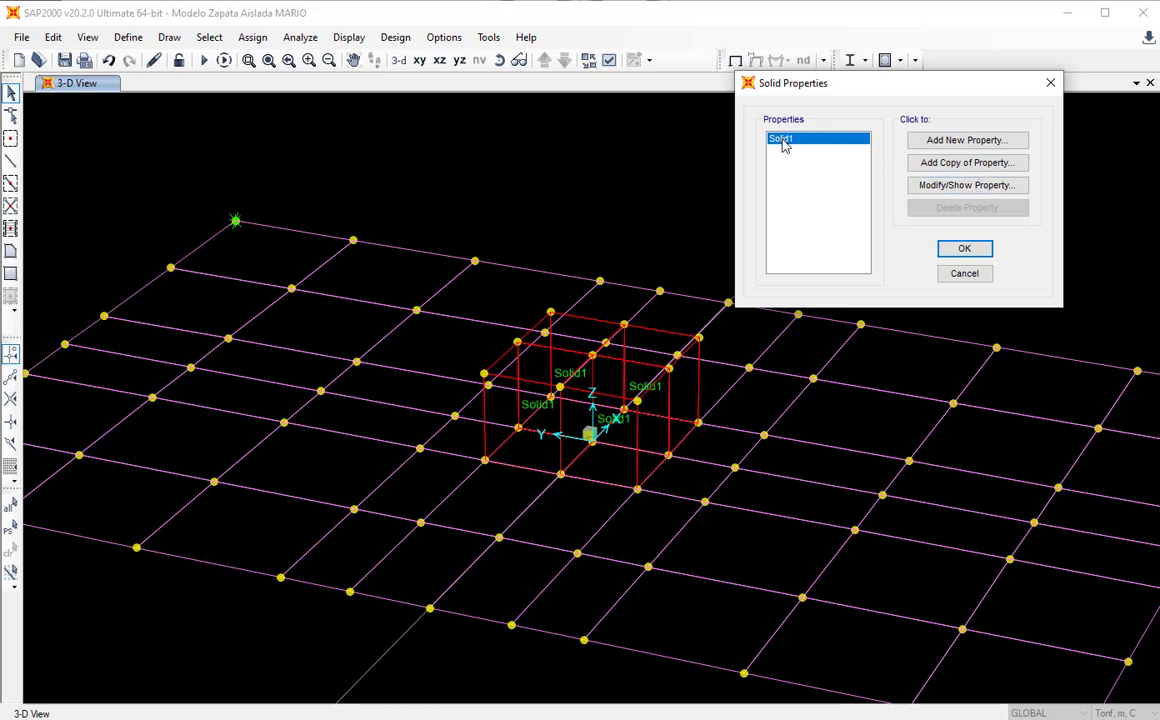
Assign the material f'c=210 to the Solid1 property and rename it Brazo Rigido.
{"action": "left_click", "coordinate": [953, 187]}
{"action": "left_click_drag", "start_coordinate": [727, 192], "coordinate": [966, 153]}
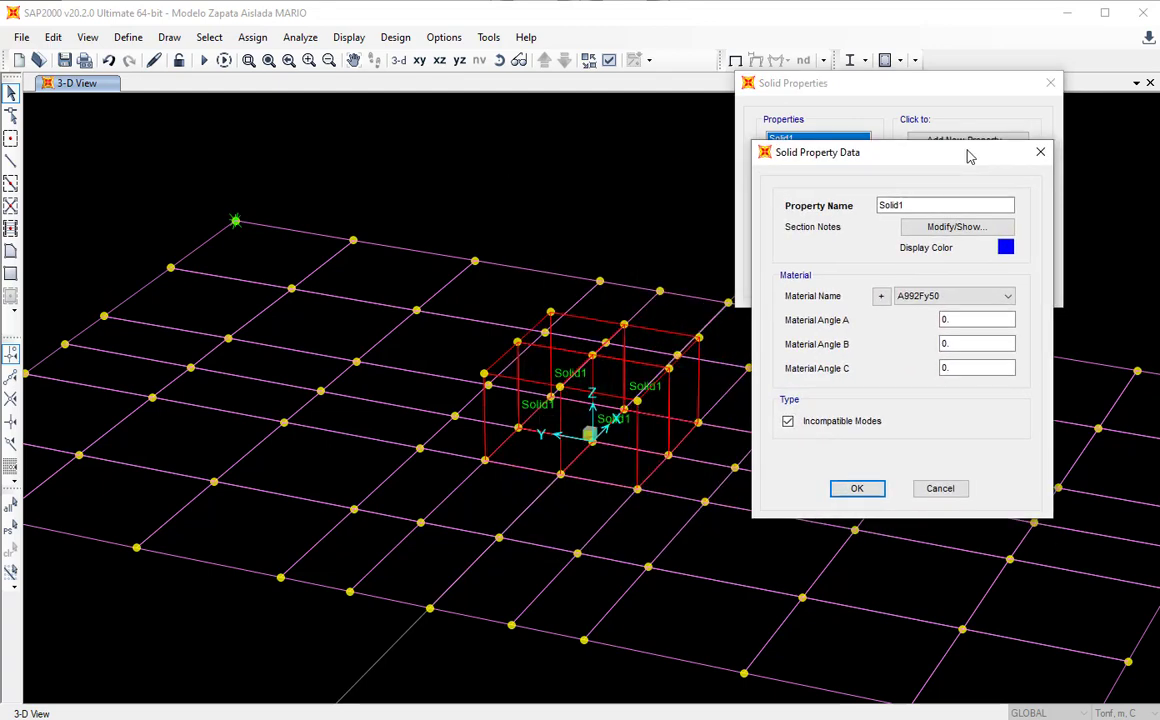
{"action": "left_click", "coordinate": [940, 298]}
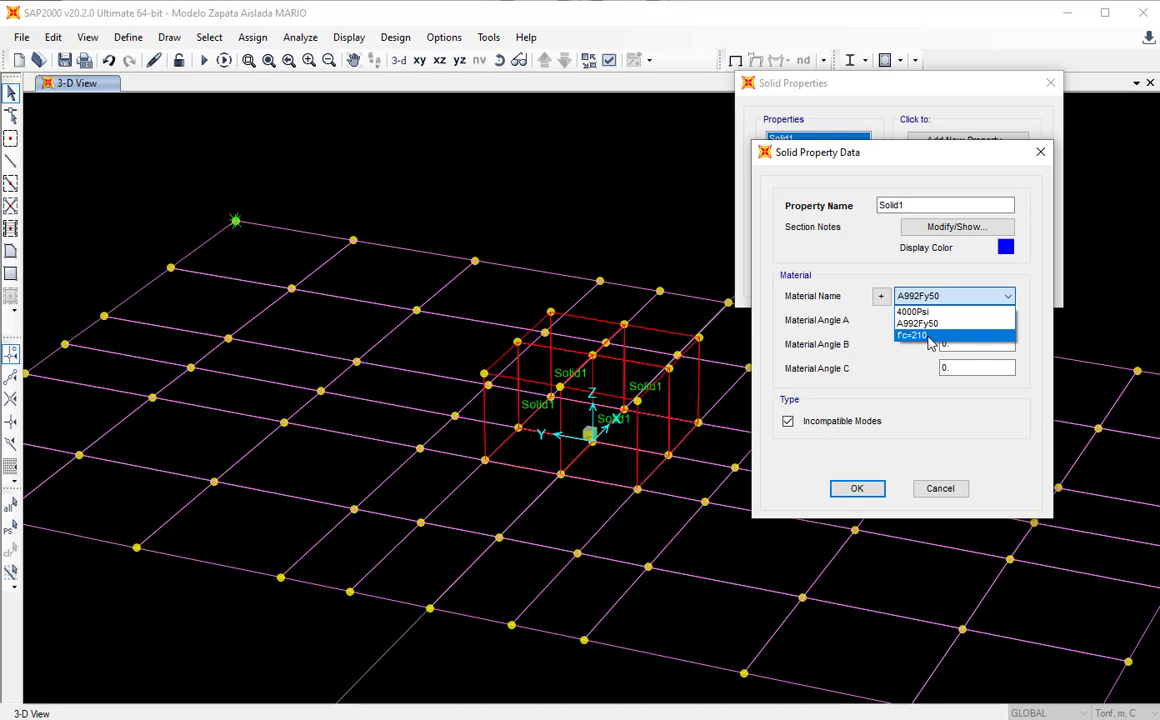
{"action": "left_click", "coordinate": [930, 337]}
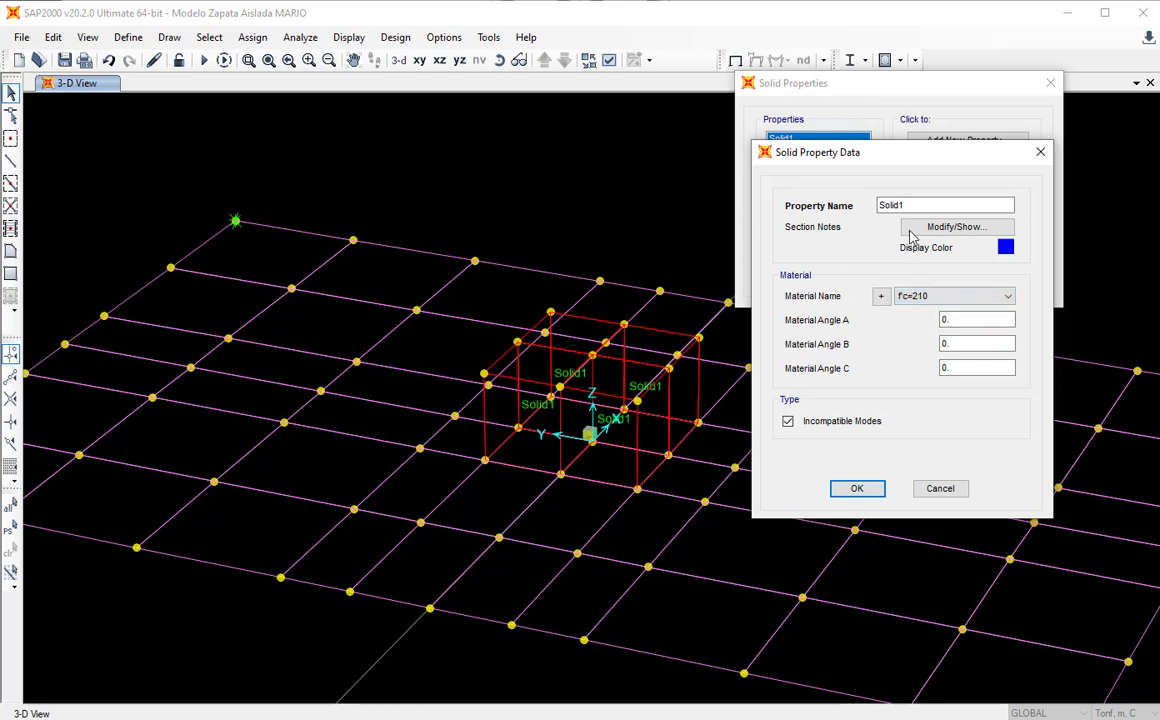
{"action": "left_click_drag", "start_coordinate": [914, 204], "coordinate": [804, 202]}
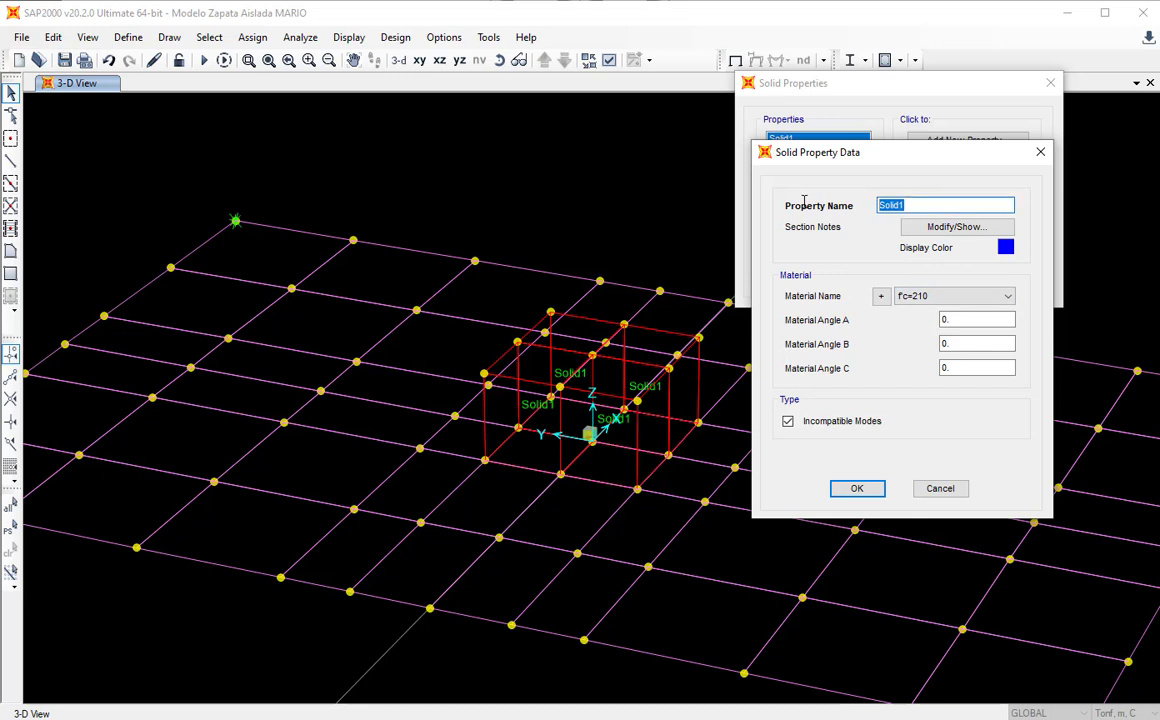
{"action": "type", "text": "Brazo Ri"}
{"action": "key", "text": "BackSpace"}
{"action": "type", "text": "igido"}
{"action": "left_click", "coordinate": [857, 488]}
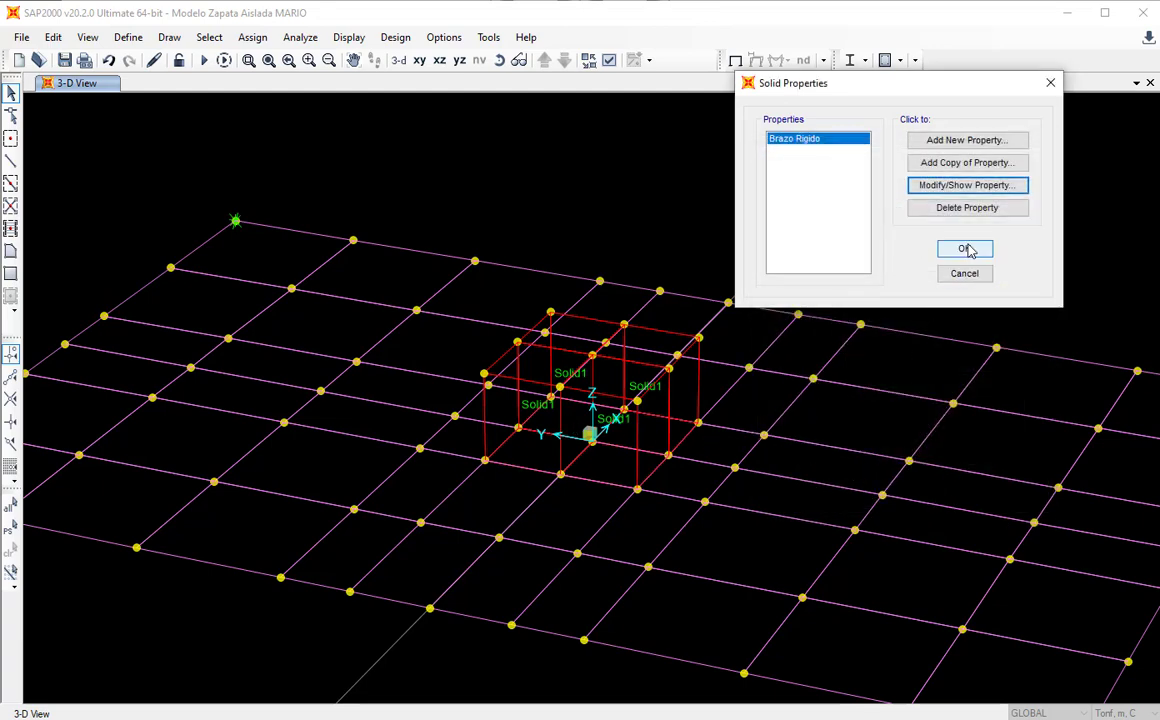
{"action": "left_click", "coordinate": [966, 250]}
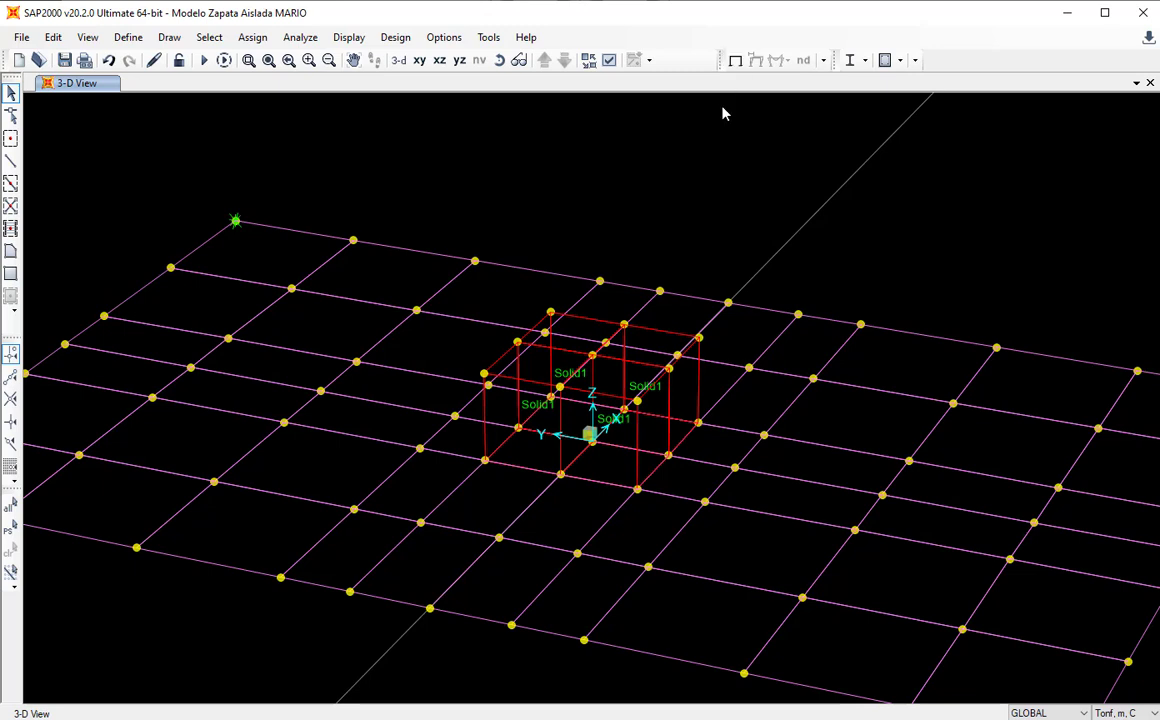
Refresh the solid section labels and examine the column solids above the footing from a low 3-D angle.
{"action": "left_click", "coordinate": [735, 60]}
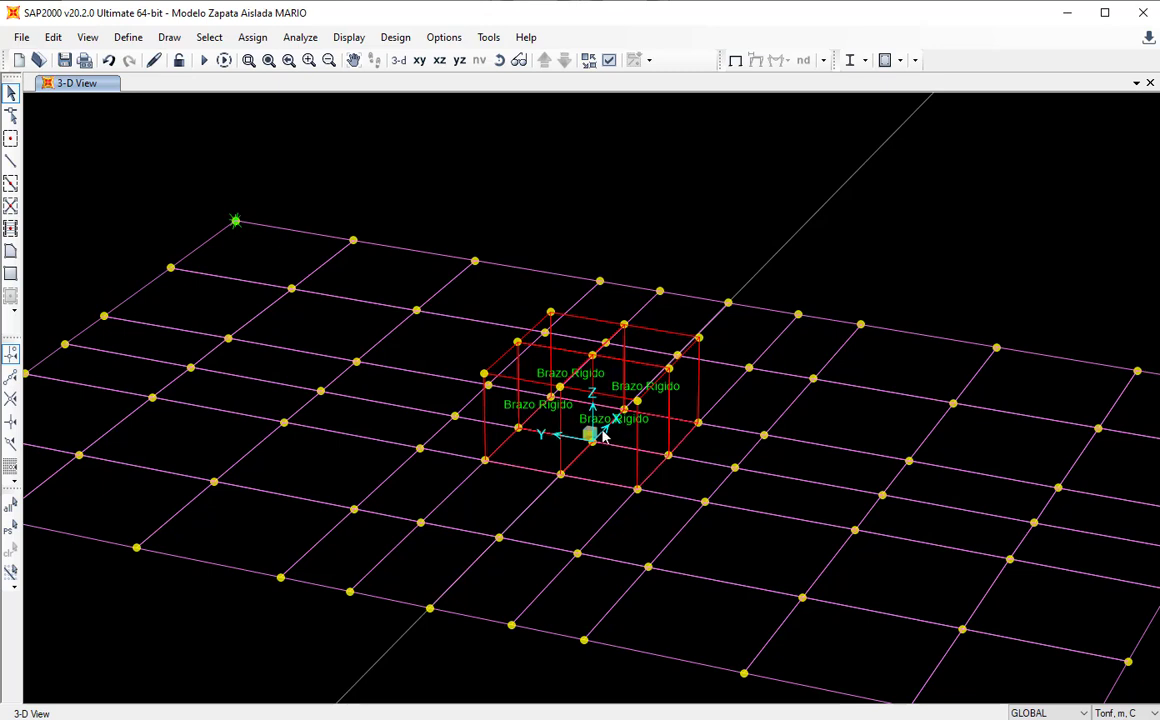
{"action": "middle_click_drag", "start_coordinate": [616, 357], "coordinate": [562, 313]}
{"action": "scroll", "coordinate": [560, 310], "scroll_direction": "down", "scroll_amount": 5}
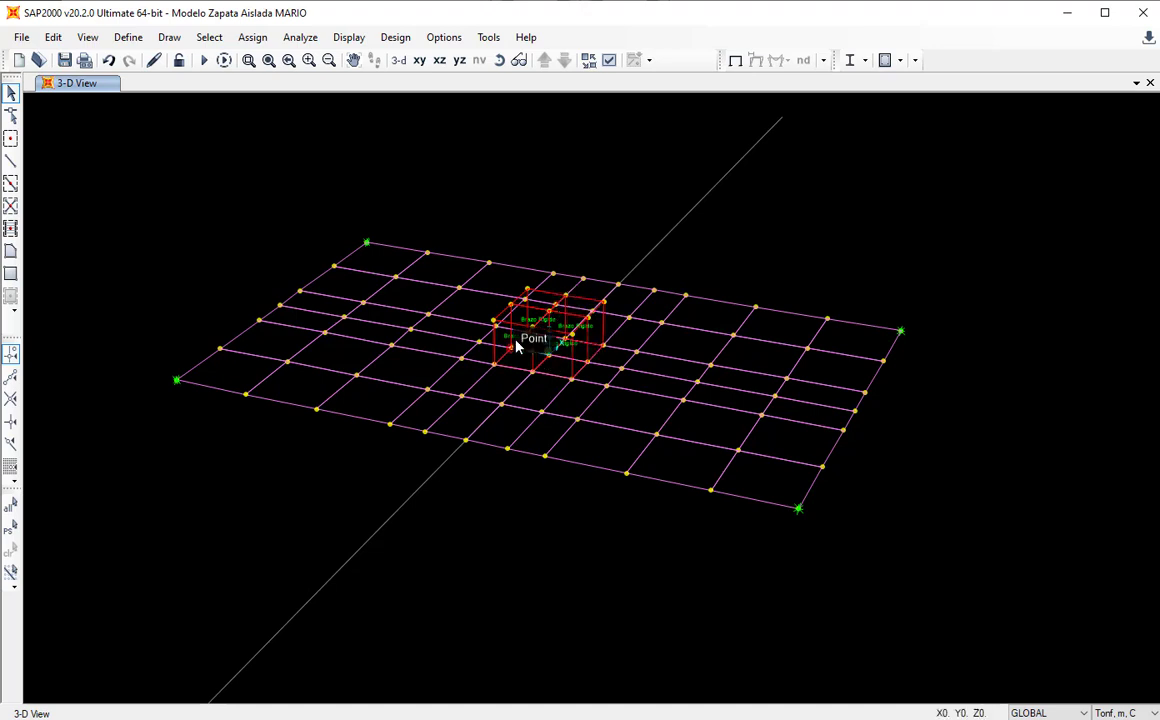
{"action": "scroll", "coordinate": [518, 311], "scroll_direction": "up", "scroll_amount": 3}
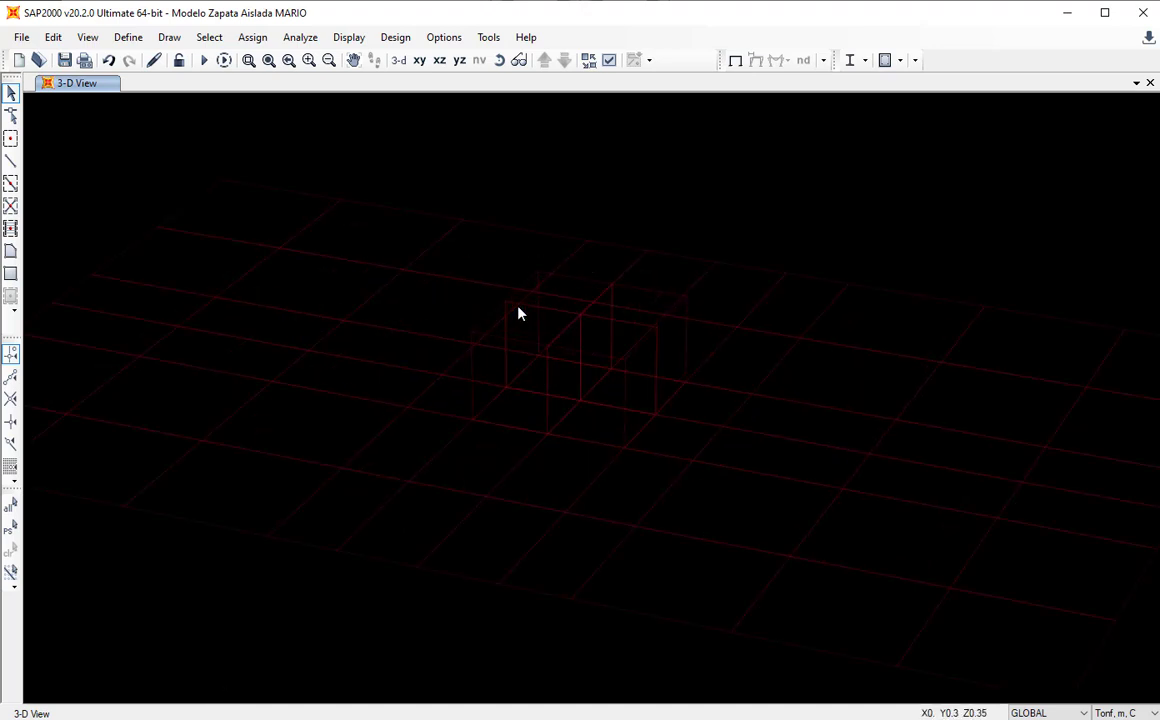
{"action": "left_click", "coordinate": [500, 62]}
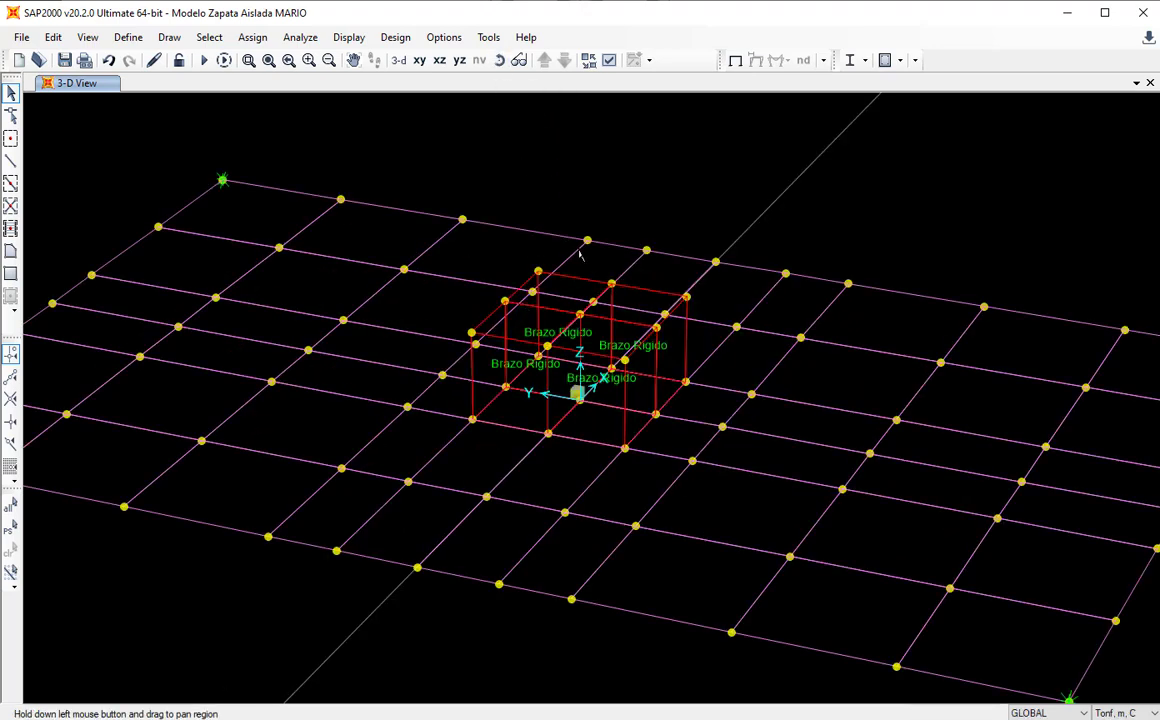
{"action": "left_click_drag", "start_coordinate": [579, 254], "coordinate": [542, 191]}
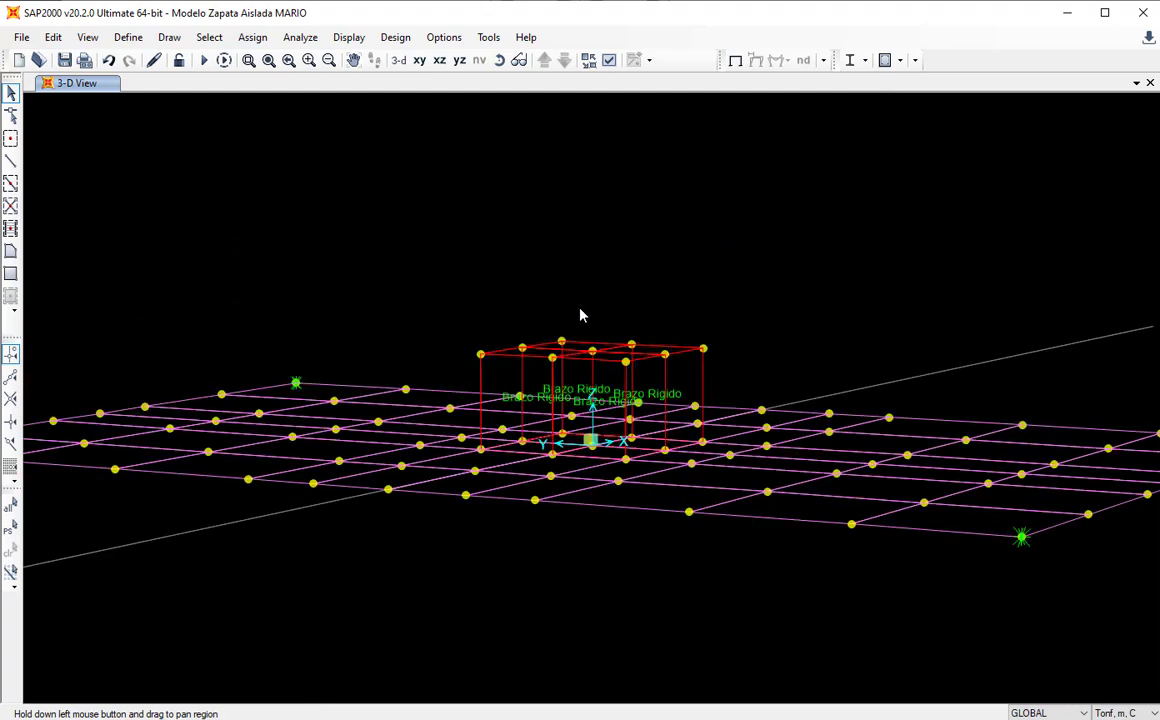
Hide the section names of the column solids in the 3-D view.
{"action": "left_click_drag", "start_coordinate": [510, 122], "coordinate": [506, 180]}
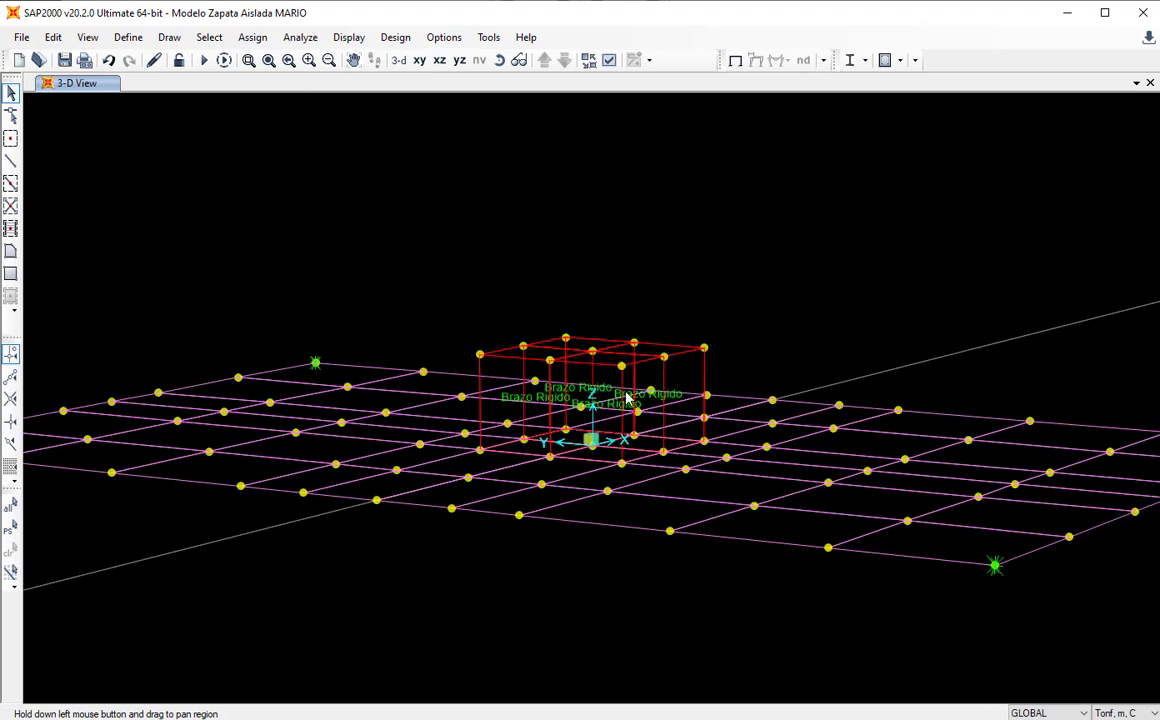
{"action": "left_click_drag", "start_coordinate": [645, 405], "coordinate": [557, 355]}
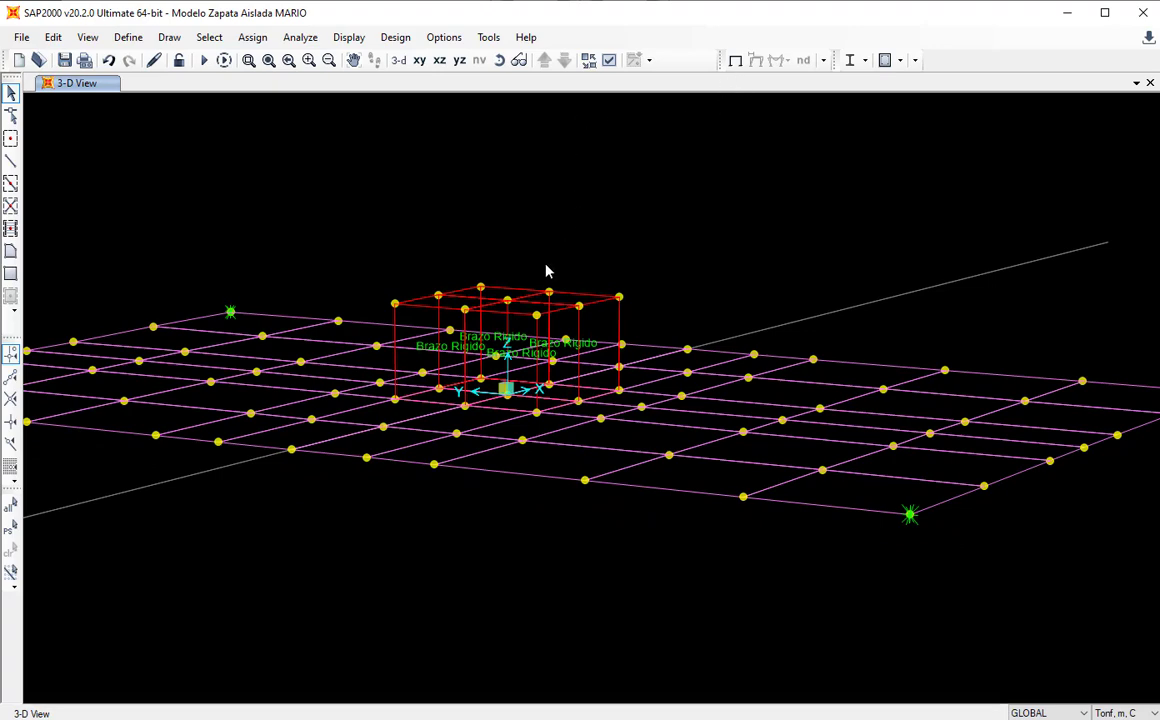
{"action": "left_click", "coordinate": [609, 60]}
{"action": "left_click_drag", "start_coordinate": [640, 126], "coordinate": [986, 22]}
{"action": "left_click", "coordinate": [1055, 111]}
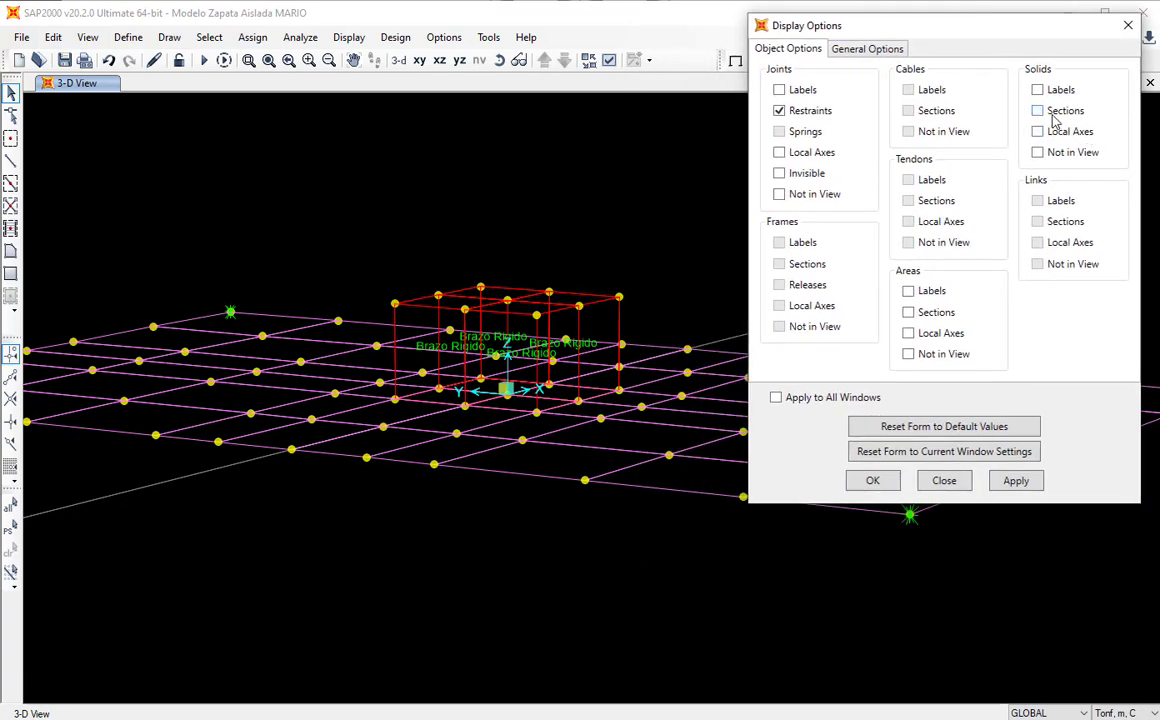
{"action": "left_click", "coordinate": [872, 480]}
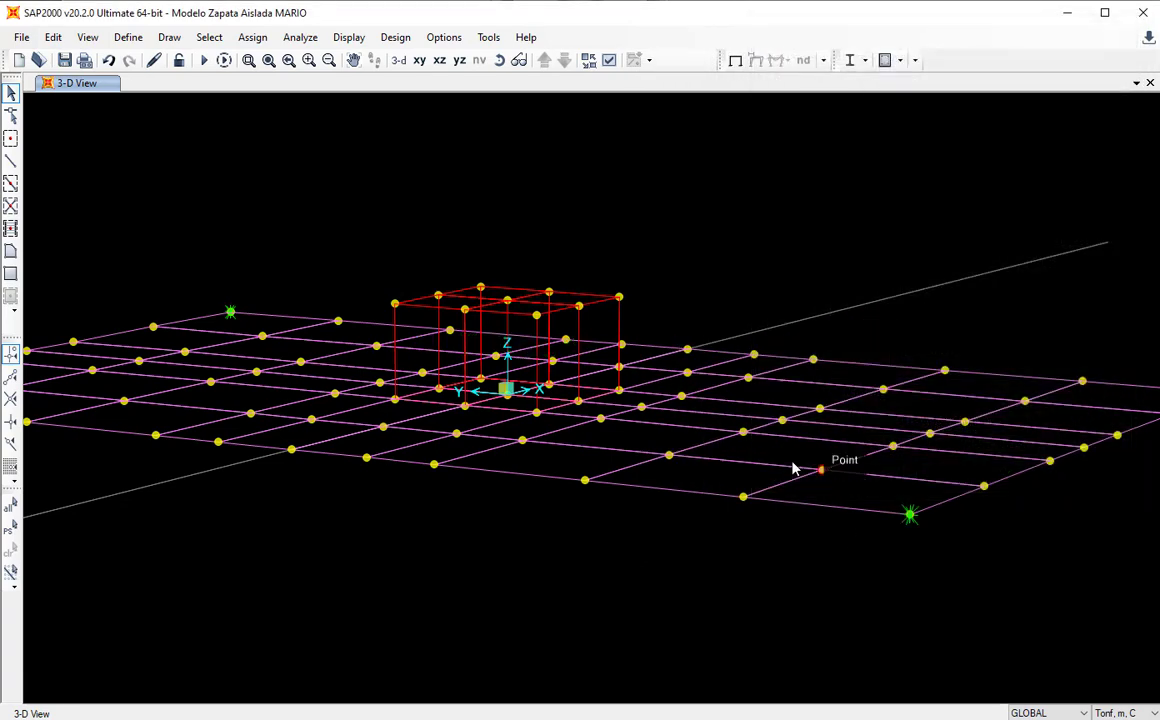
Display the footing areas and column solids as filled objects in the 3-D view.
{"action": "left_click", "coordinate": [500, 62]}
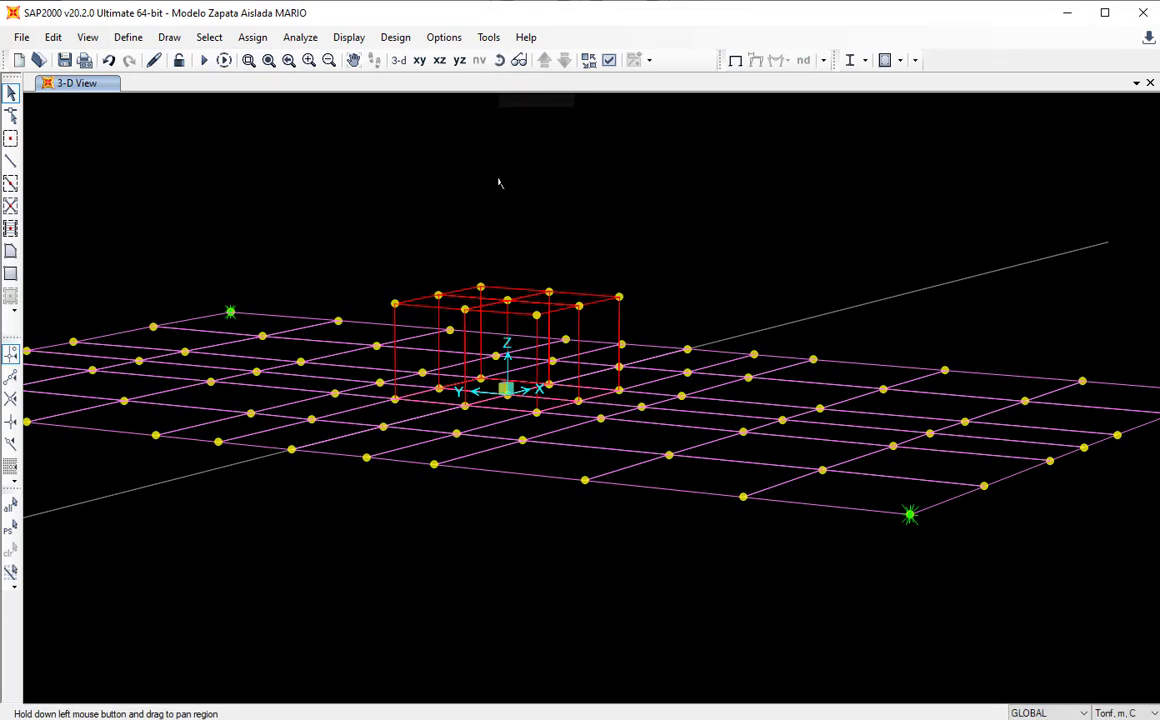
{"action": "left_click_drag", "start_coordinate": [575, 224], "coordinate": [515, 194]}
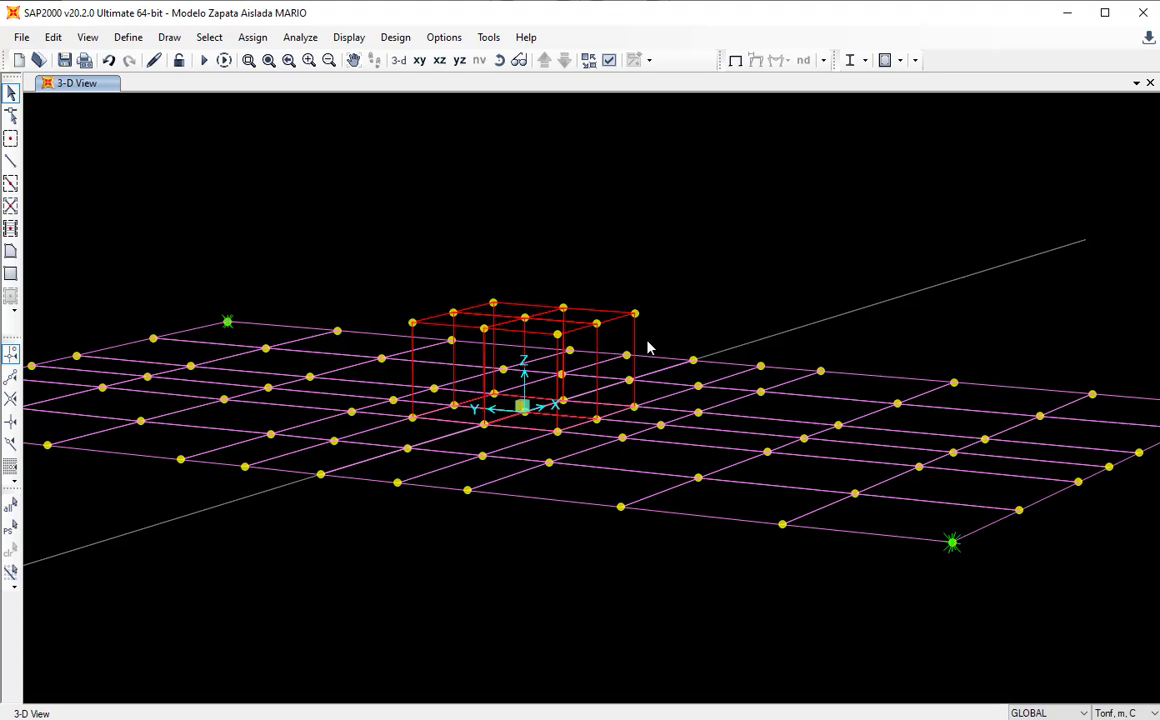
{"action": "left_click", "coordinate": [612, 62]}
{"action": "left_click_drag", "start_coordinate": [595, 117], "coordinate": [860, 72]}
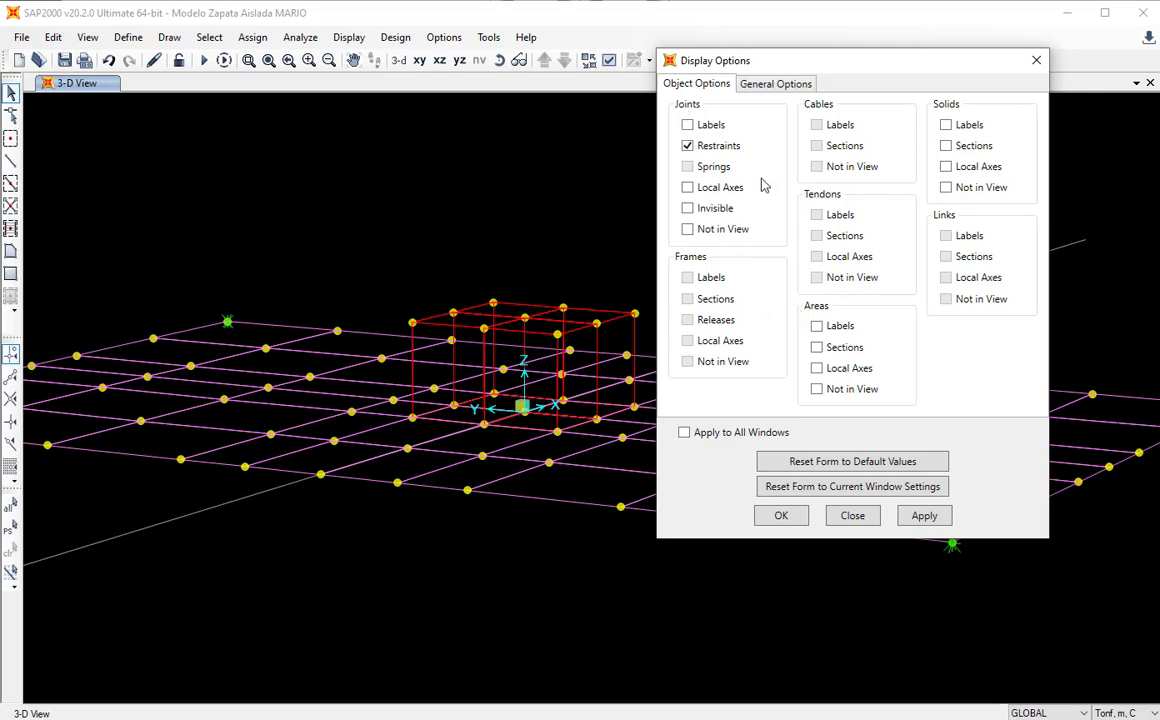
{"action": "left_click", "coordinate": [775, 85]}
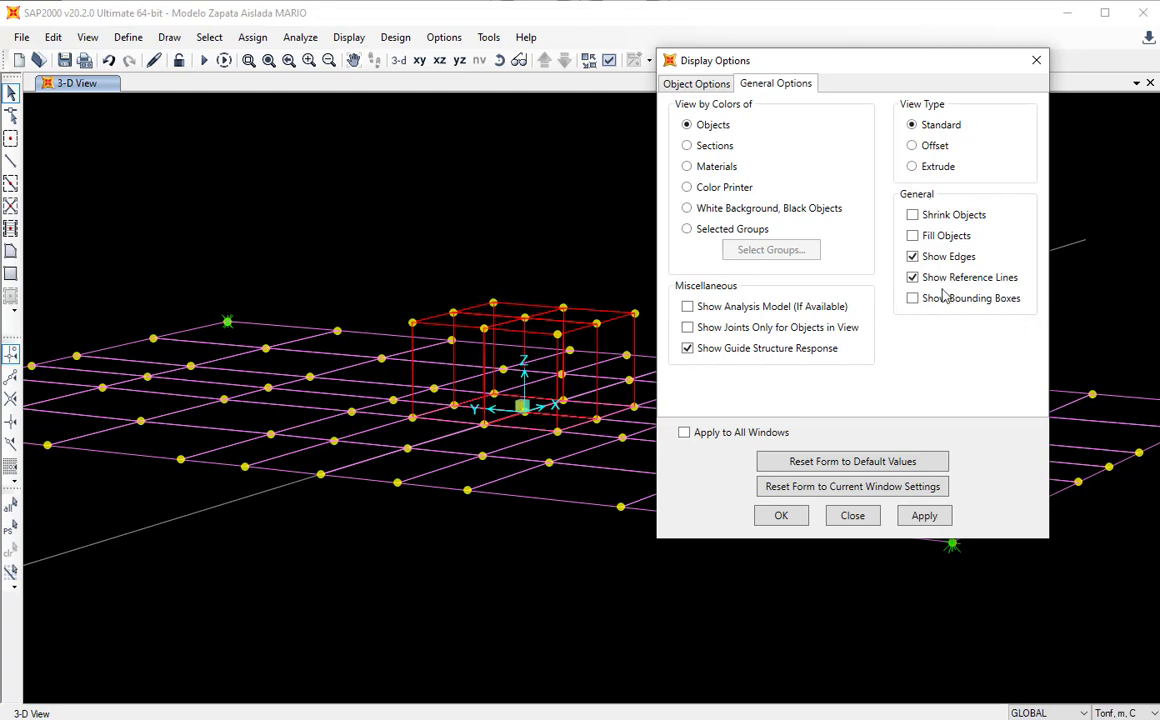
{"action": "left_click", "coordinate": [913, 237]}
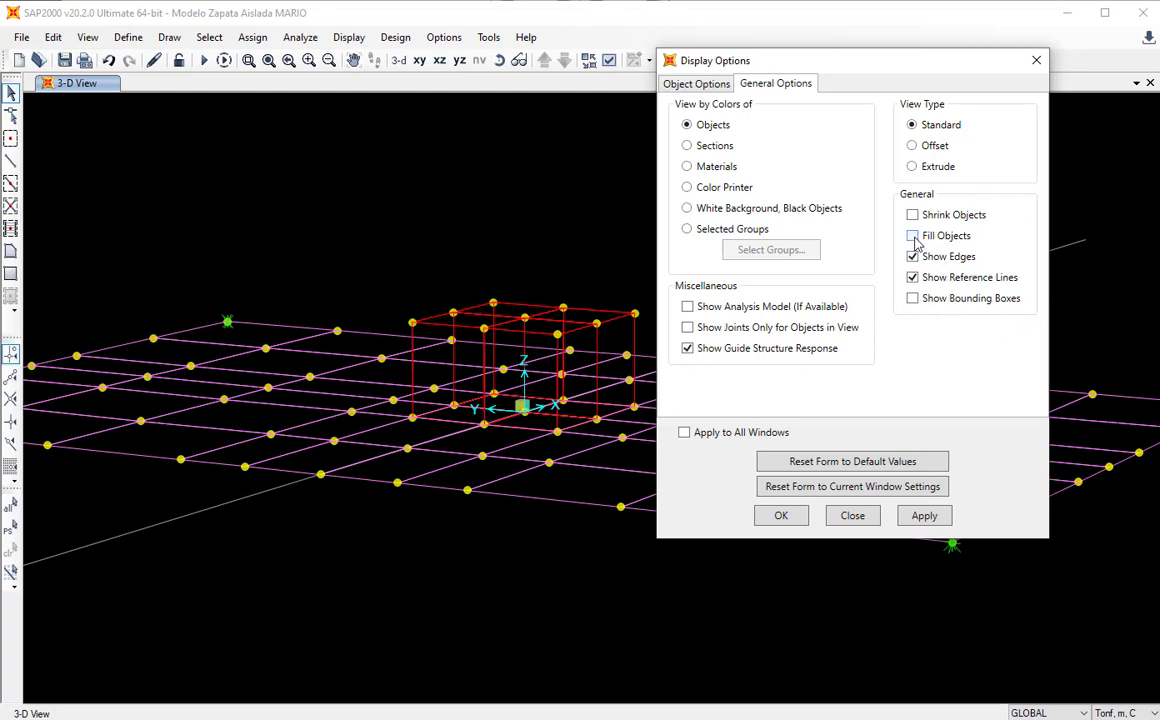
{"action": "left_click", "coordinate": [796, 518]}
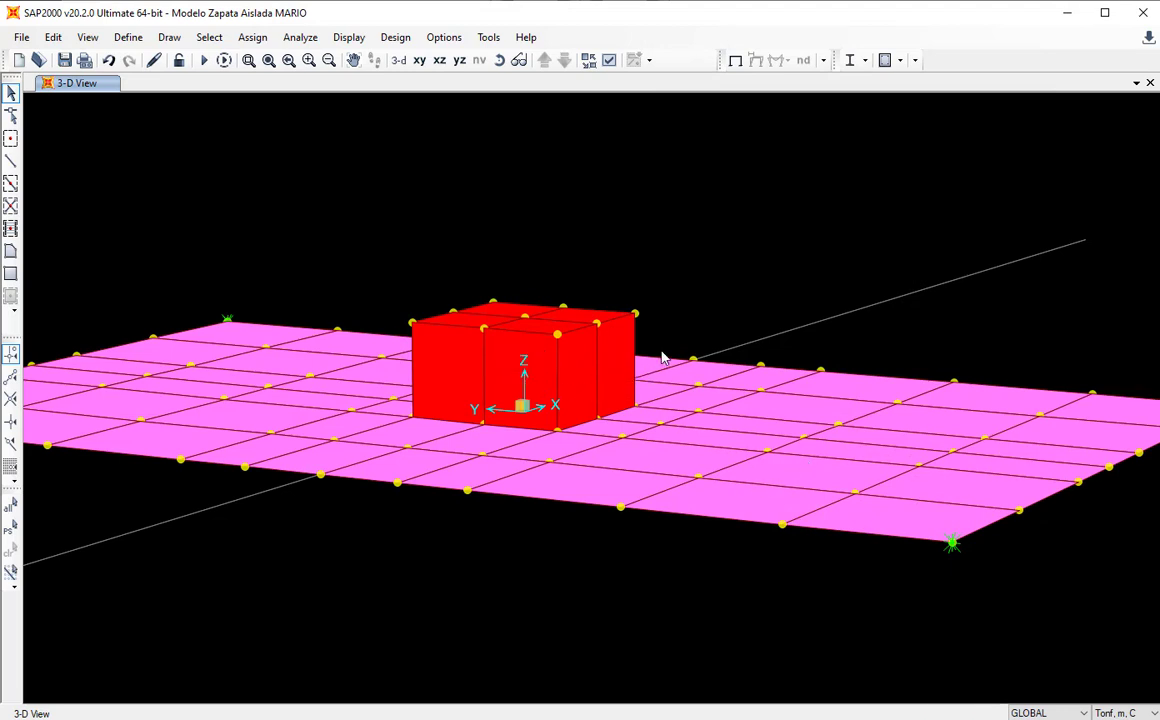
Turn off the object fill to return the 3-D view to wireframe.
{"action": "left_click", "coordinate": [609, 61]}
{"action": "left_click_drag", "start_coordinate": [595, 124], "coordinate": [964, 29]}
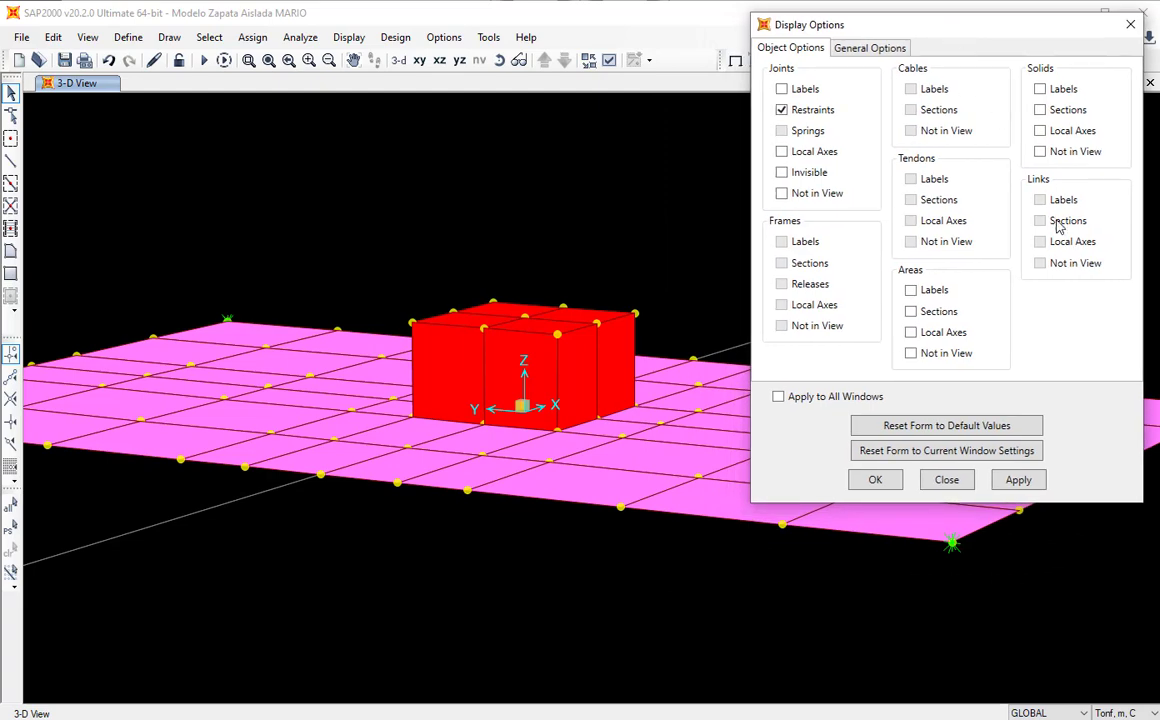
{"action": "left_click", "coordinate": [891, 50]}
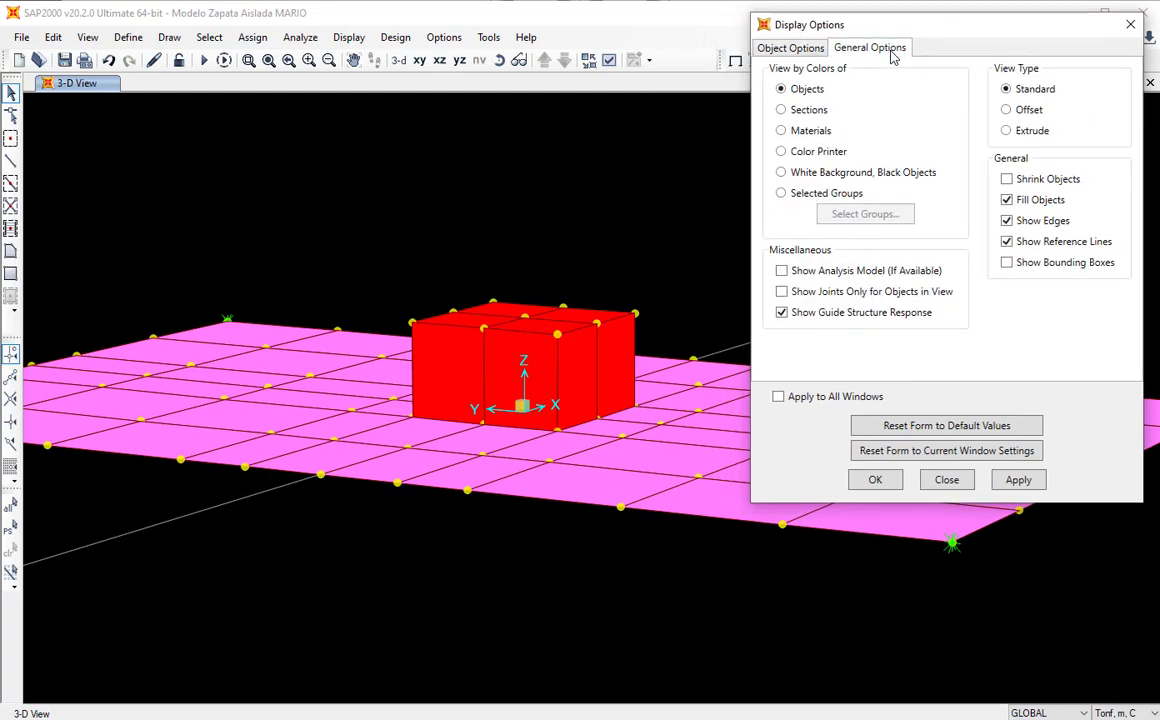
{"action": "left_click", "coordinate": [1008, 200]}
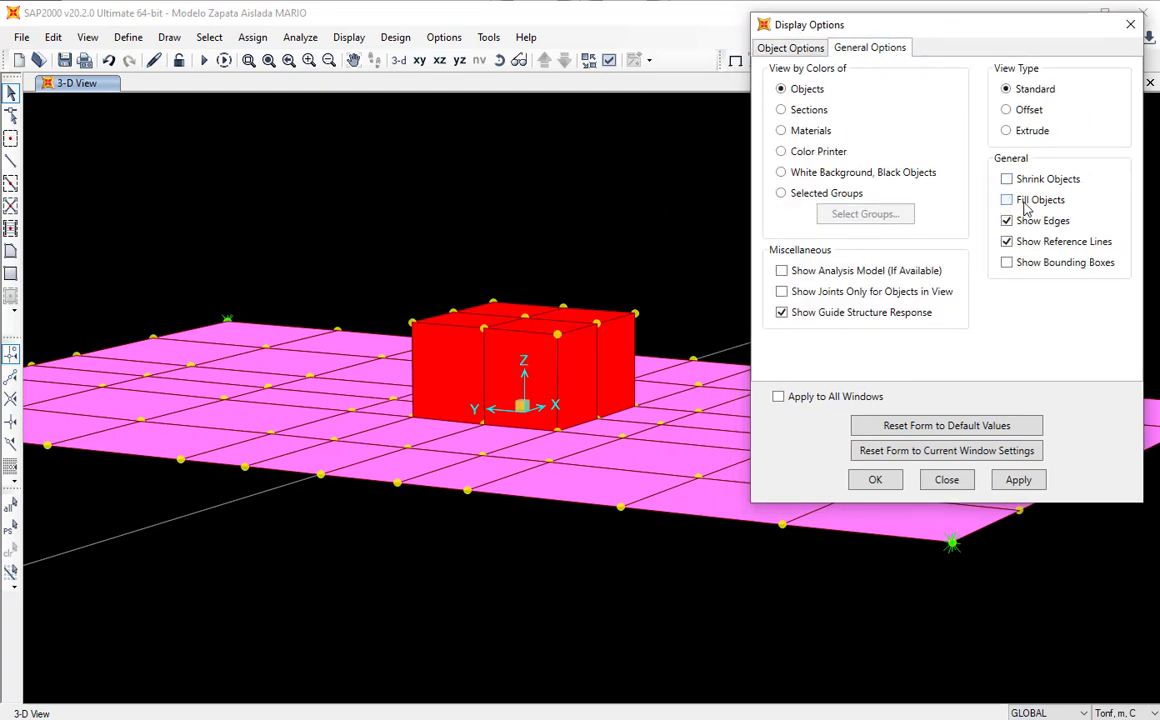
{"action": "left_click", "coordinate": [876, 480]}
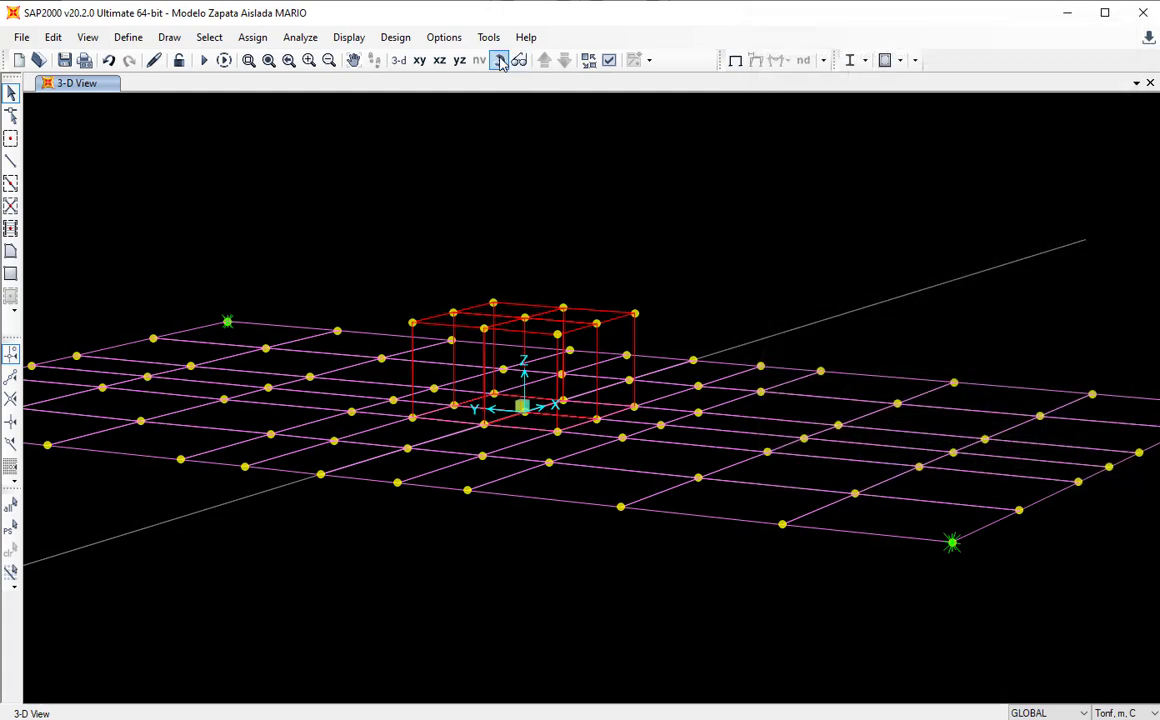
{"action": "left_click", "coordinate": [499, 60]}
{"action": "left_click_drag", "start_coordinate": [509, 181], "coordinate": [549, 235]}
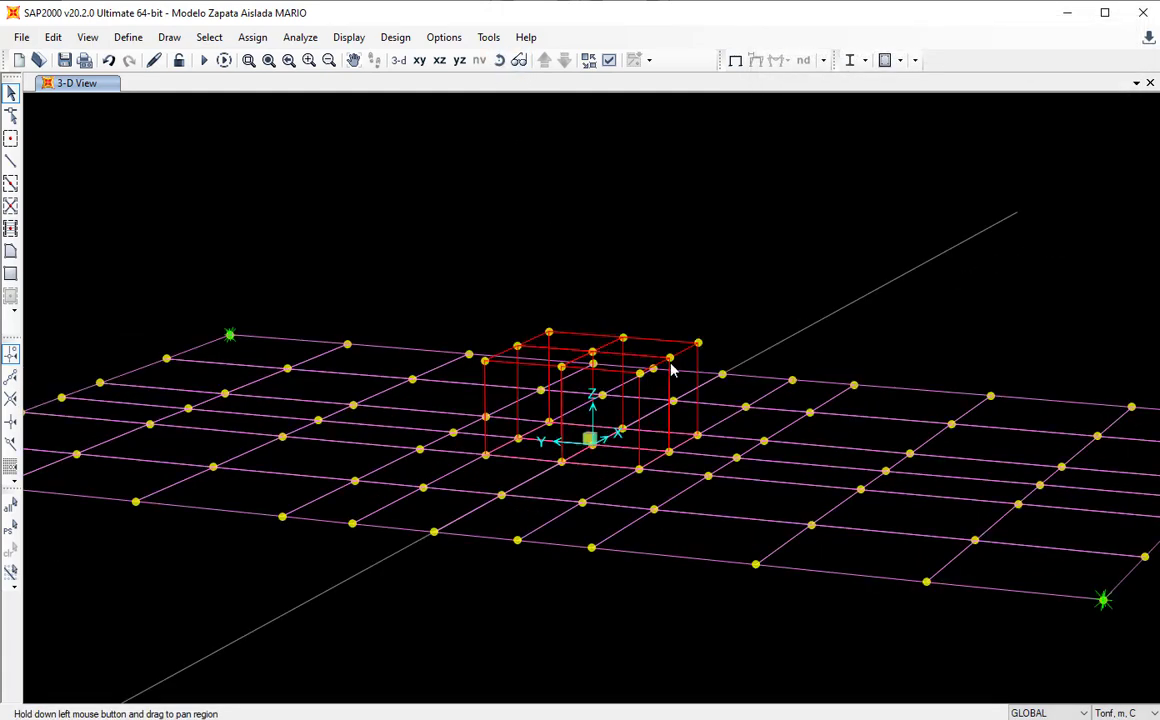
{"action": "left_click_drag", "start_coordinate": [550, 245], "coordinate": [521, 244]}
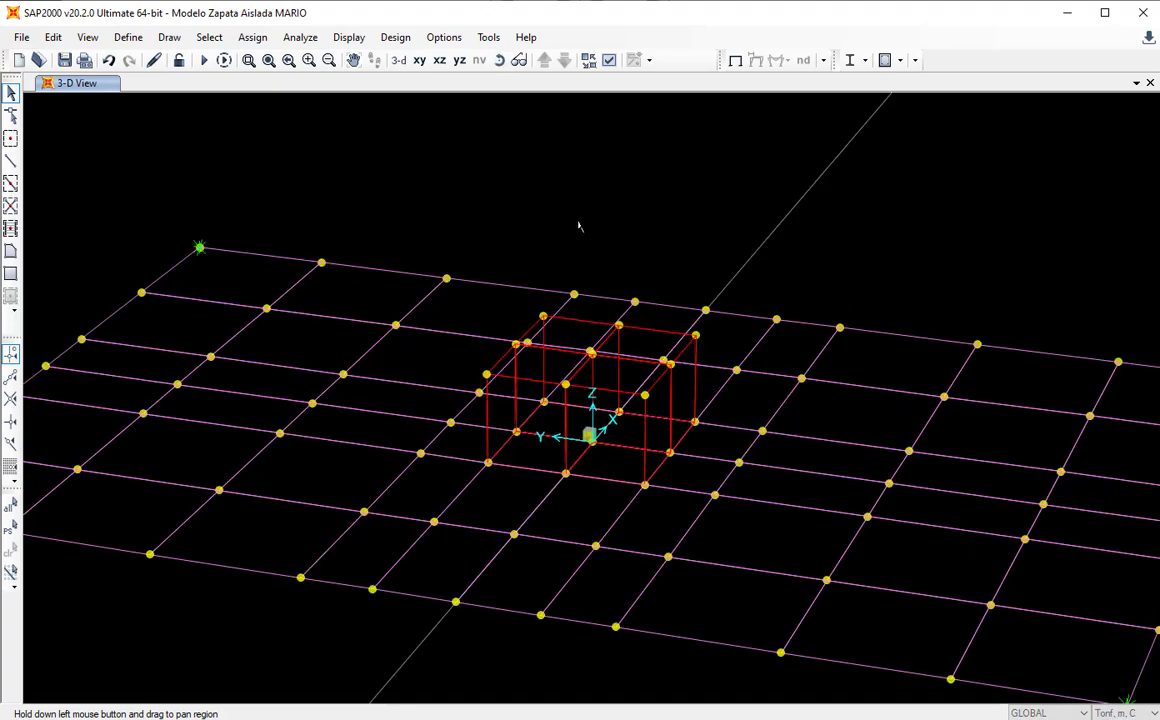
{"action": "left_click_drag", "start_coordinate": [594, 216], "coordinate": [590, 189]}
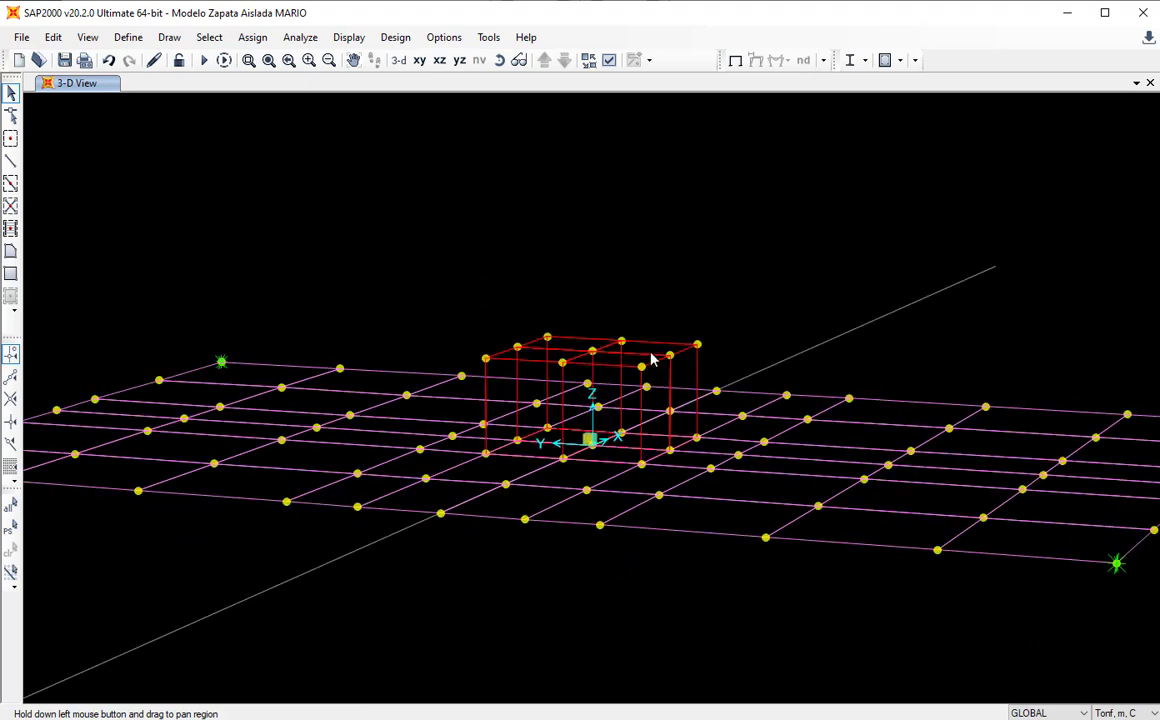
{"action": "left_click_drag", "start_coordinate": [500, 300], "coordinate": [418, 253]}
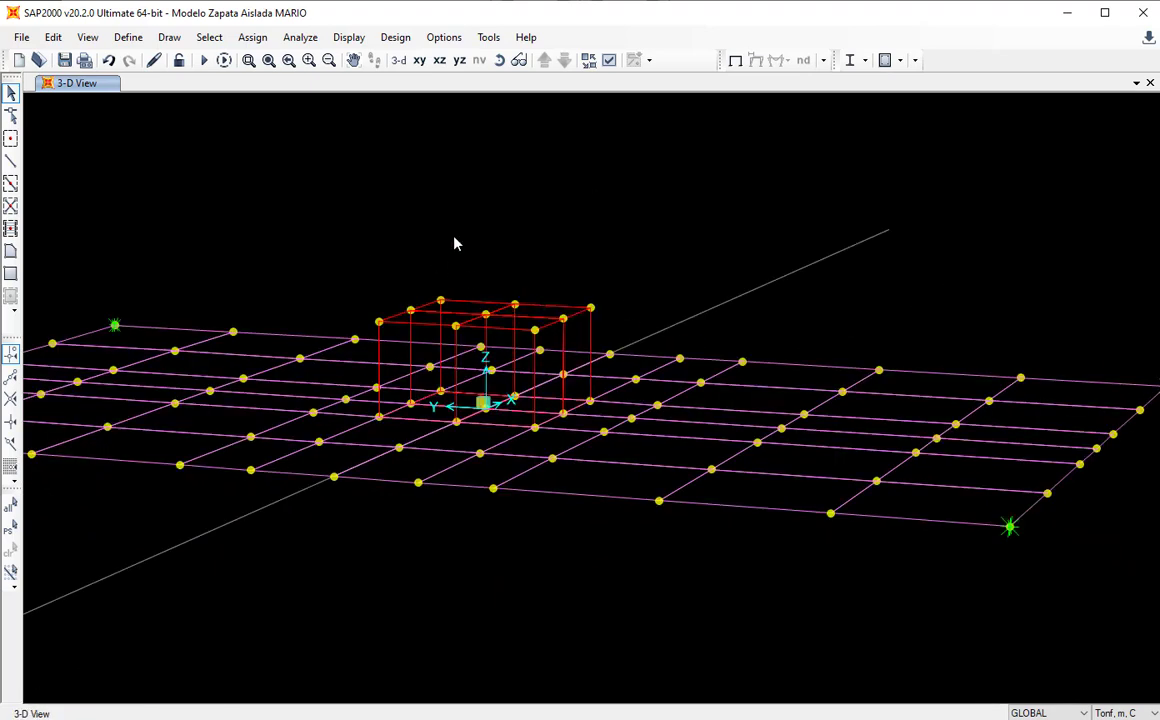
Open the load pattern definitions and review the name, type and self-weight multiplier of the DEAD pattern.
{"action": "left_click", "coordinate": [133, 44]}
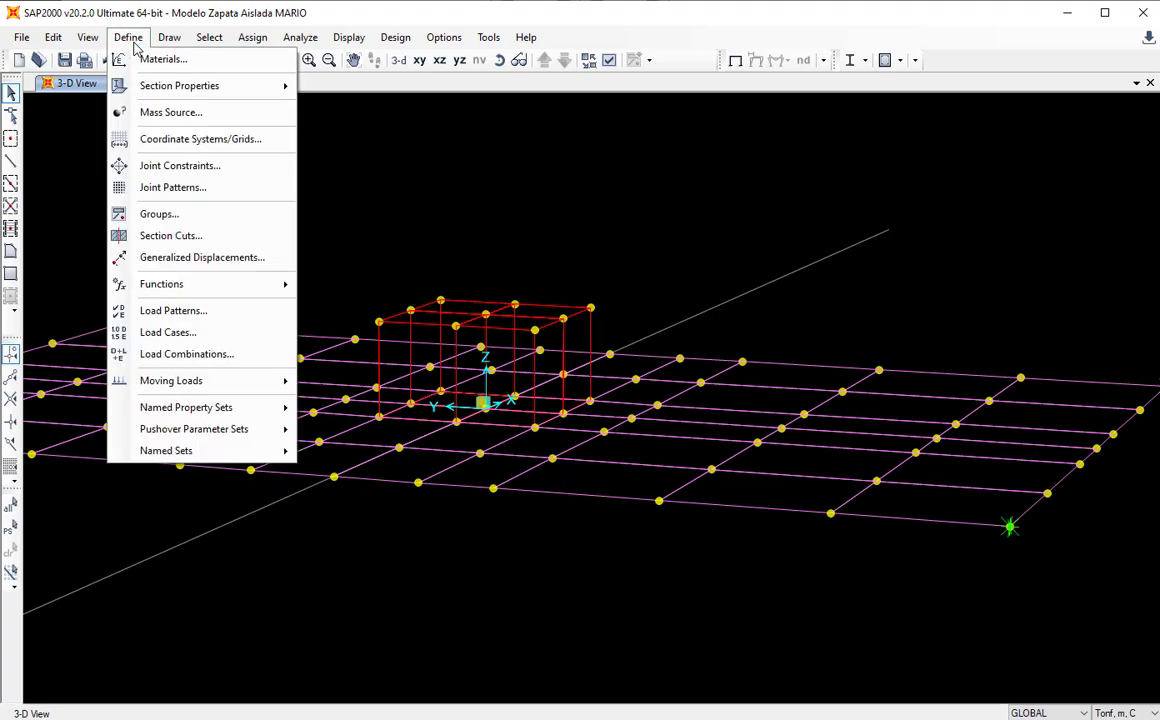
{"action": "left_click", "coordinate": [188, 311]}
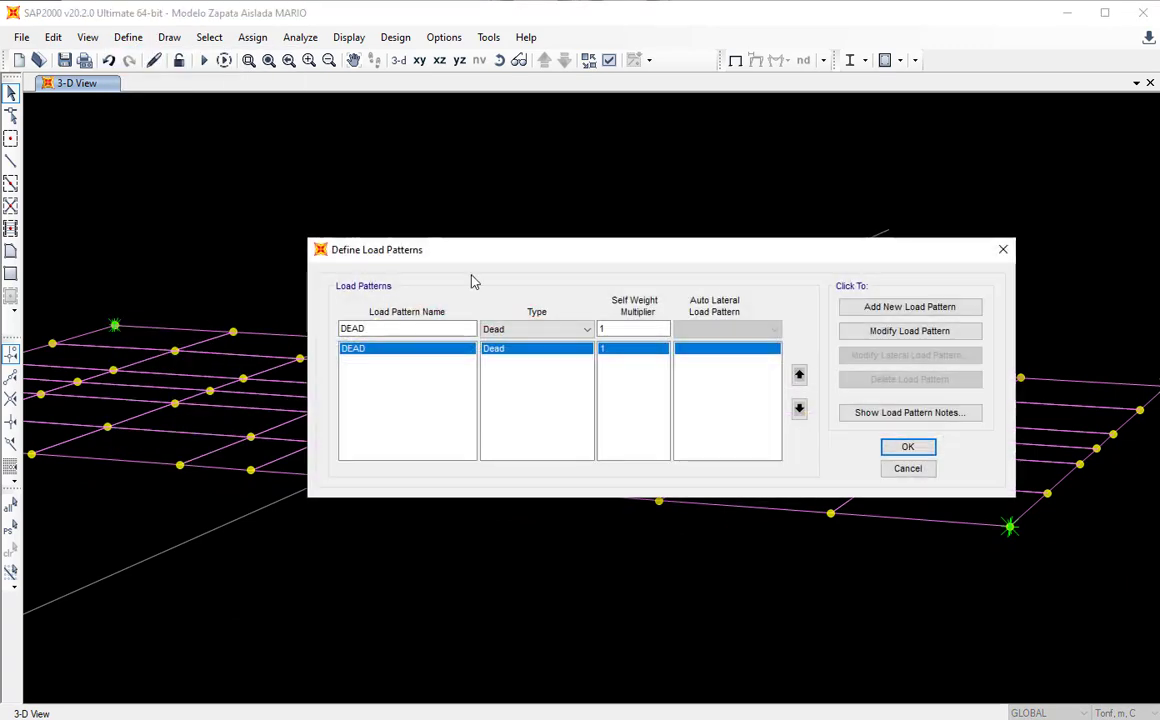
{"action": "left_click_drag", "start_coordinate": [530, 245], "coordinate": [326, 438]}
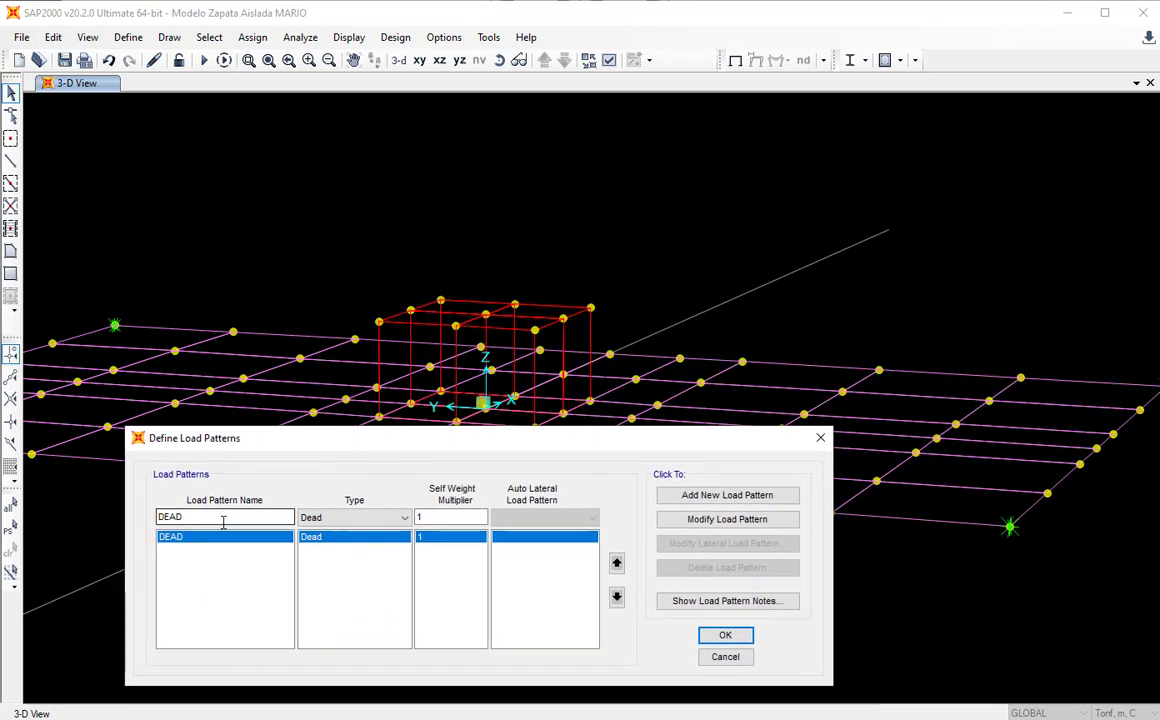
{"action": "left_click_drag", "start_coordinate": [223, 519], "coordinate": [141, 515]}
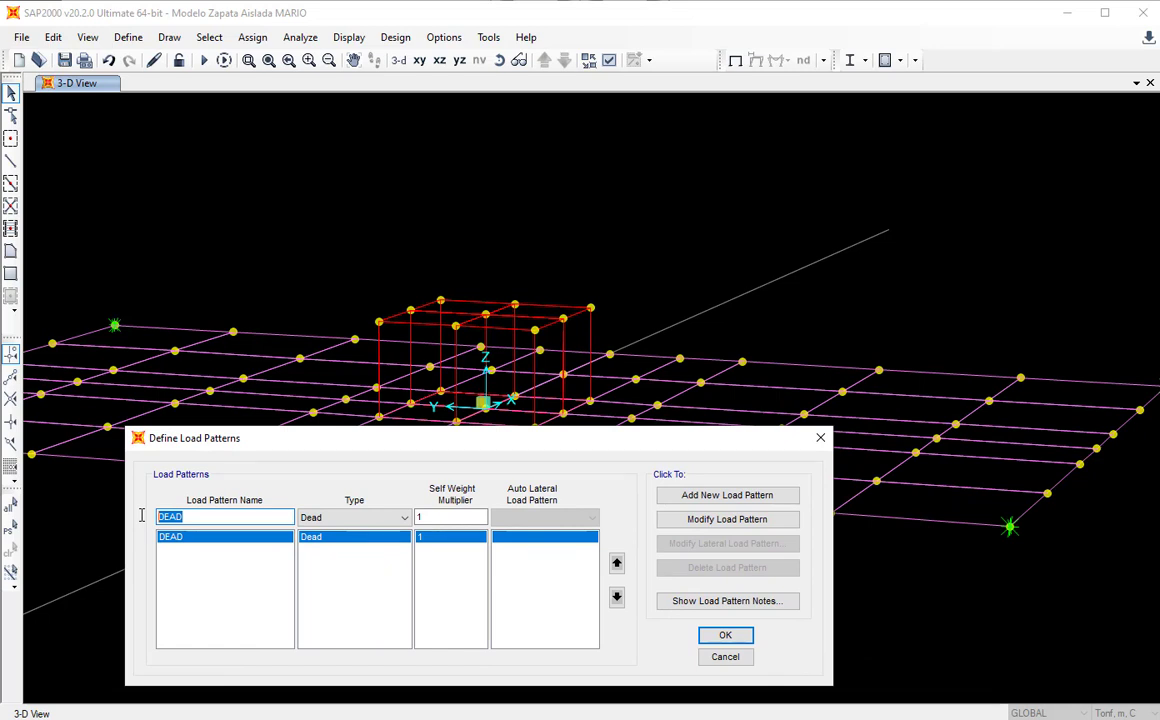
{"action": "left_click", "coordinate": [370, 517]}
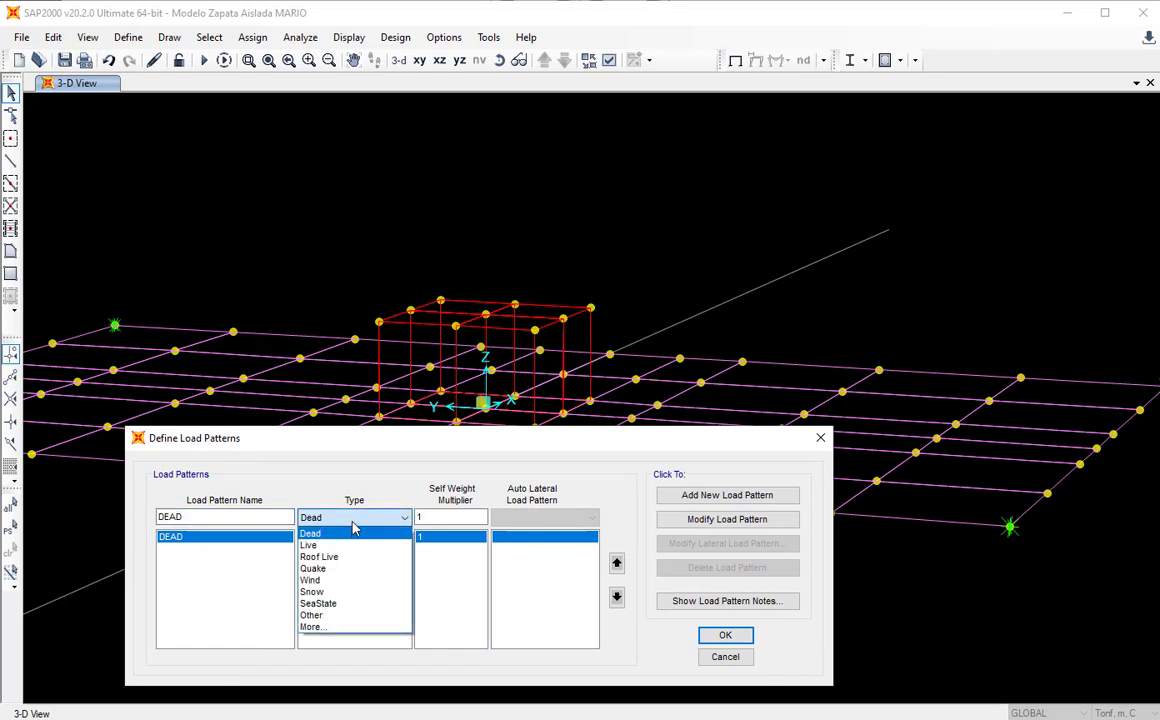
{"action": "left_click", "coordinate": [345, 535]}
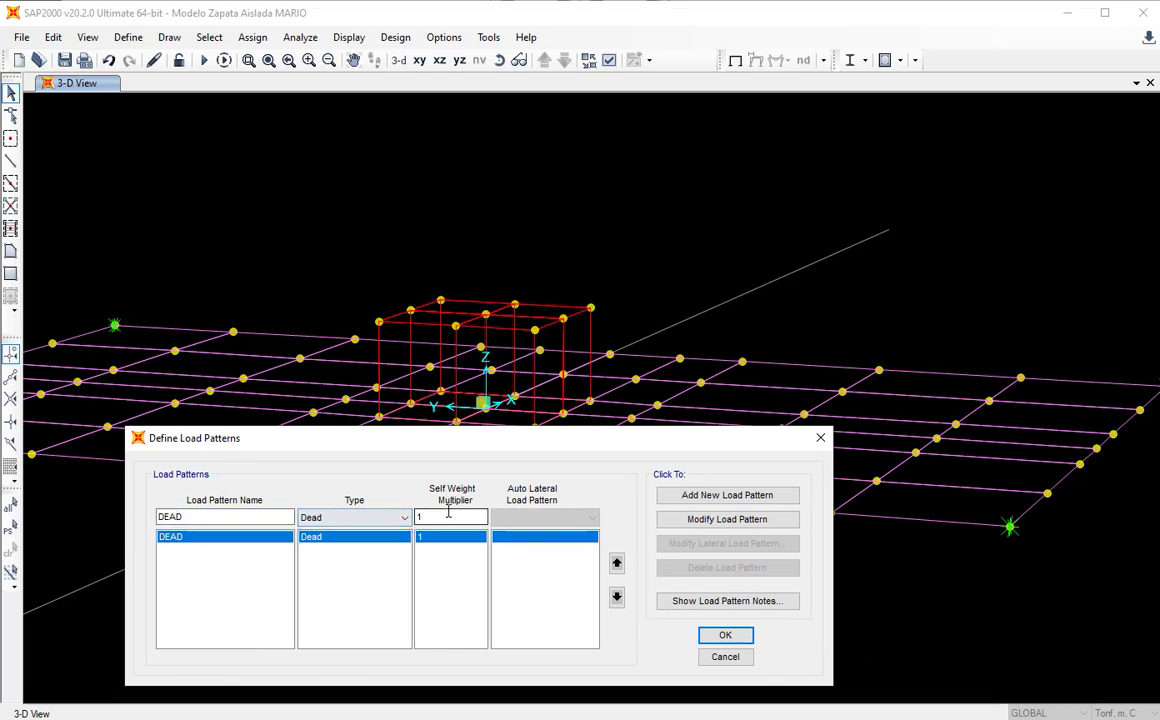
{"action": "left_click_drag", "start_coordinate": [455, 514], "coordinate": [409, 515]}
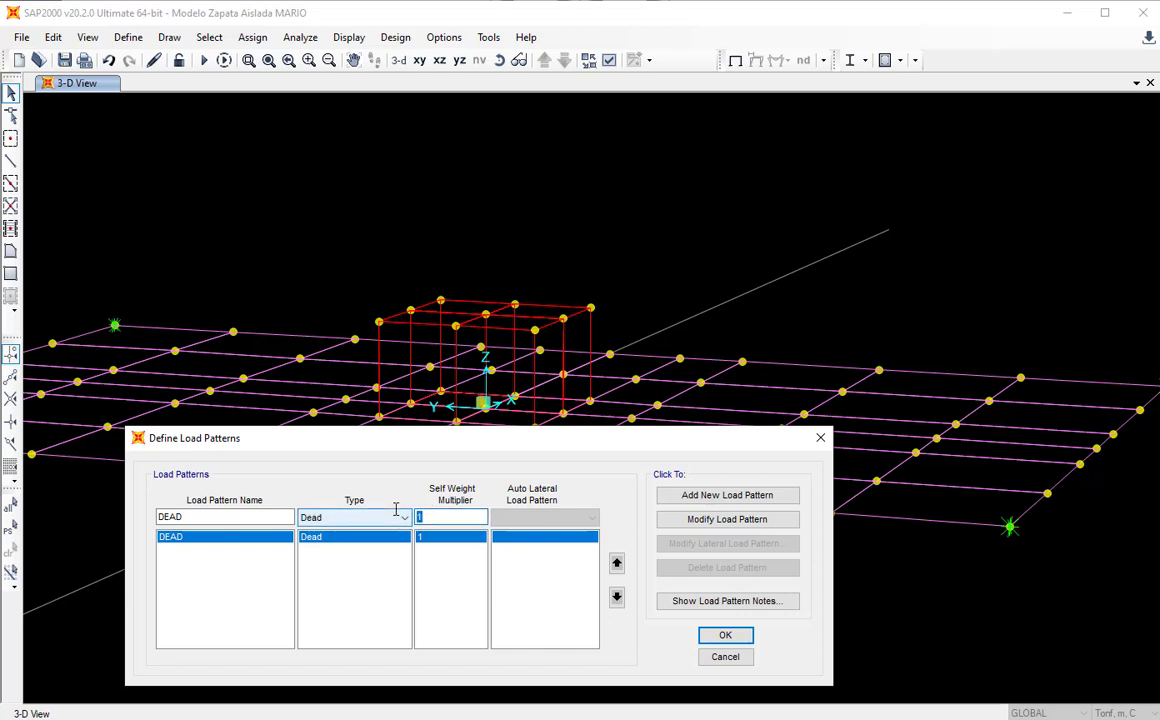
Add a load pattern named Suelo of type Other with a self-weight multiplier of 0.
{"action": "double_click", "coordinate": [226, 516]}
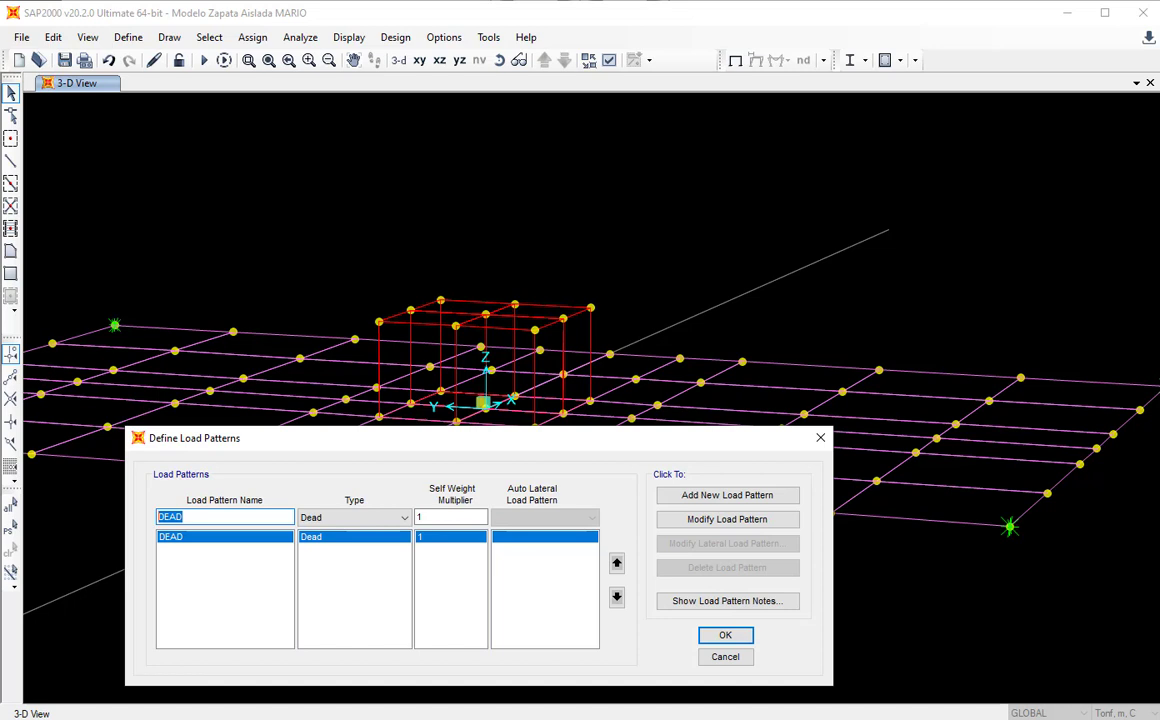
{"action": "type", "text": "R"}
{"action": "key", "text": "BackSpace"}
{"action": "type", "text": "Suelo"}
{"action": "left_click", "coordinate": [404, 516]}
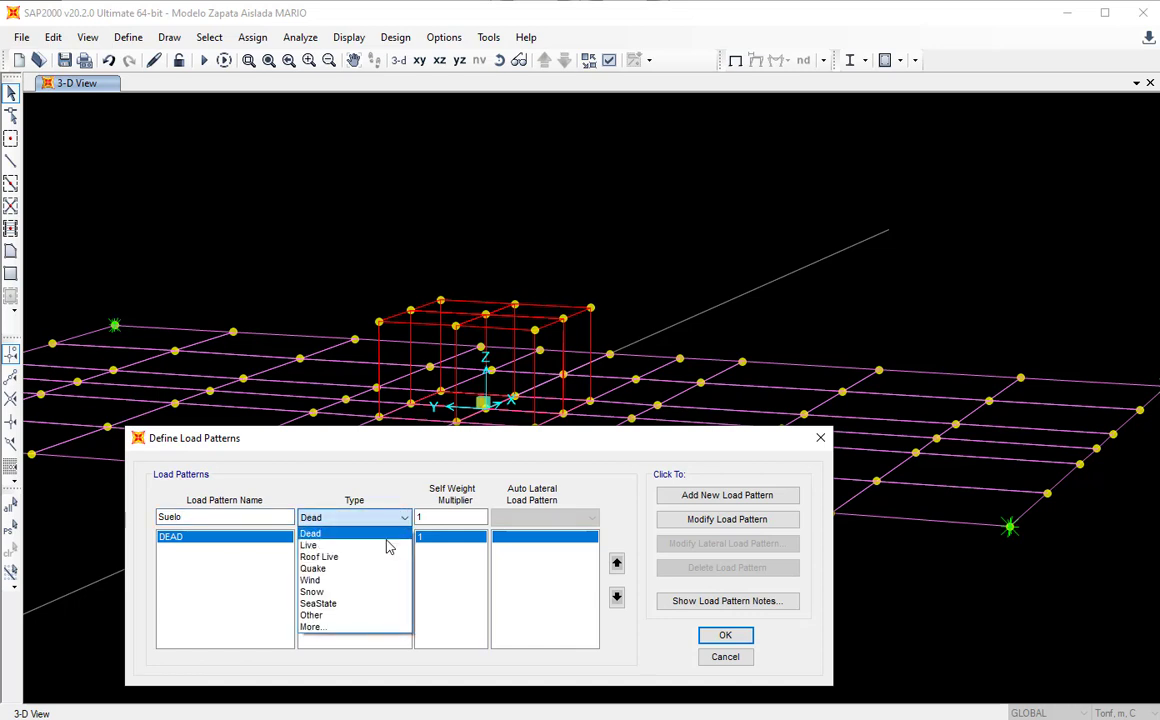
{"action": "left_click", "coordinate": [351, 616]}
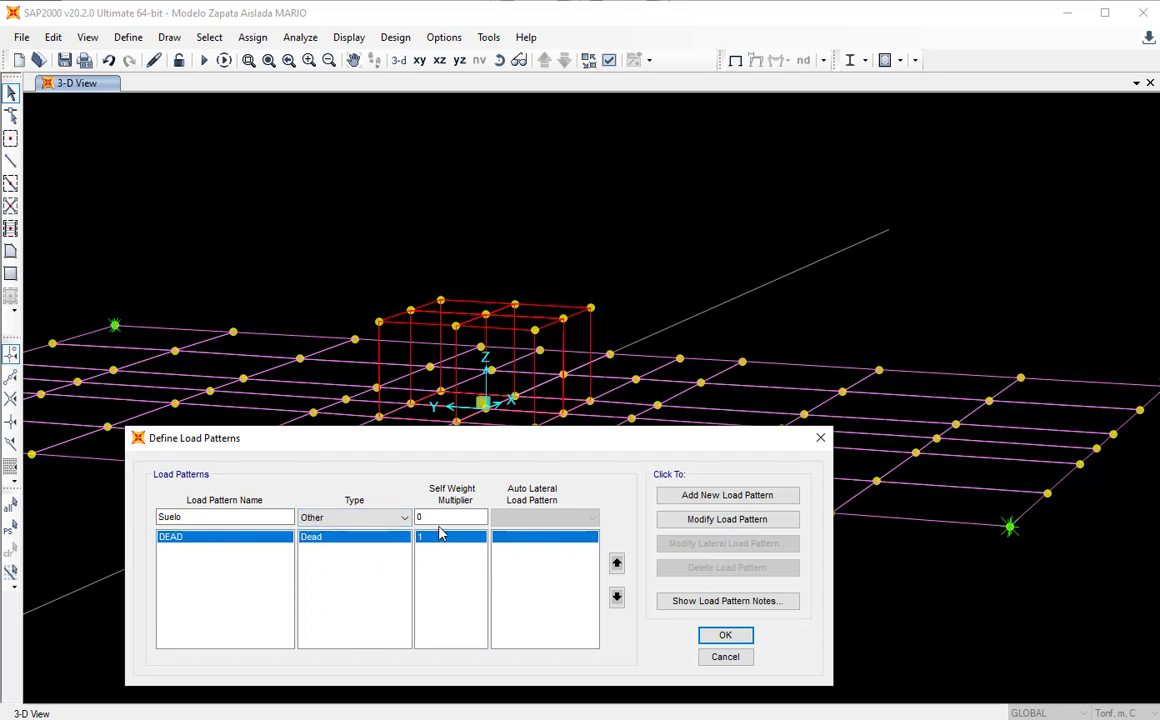
{"action": "left_click_drag", "start_coordinate": [427, 516], "coordinate": [388, 515]}
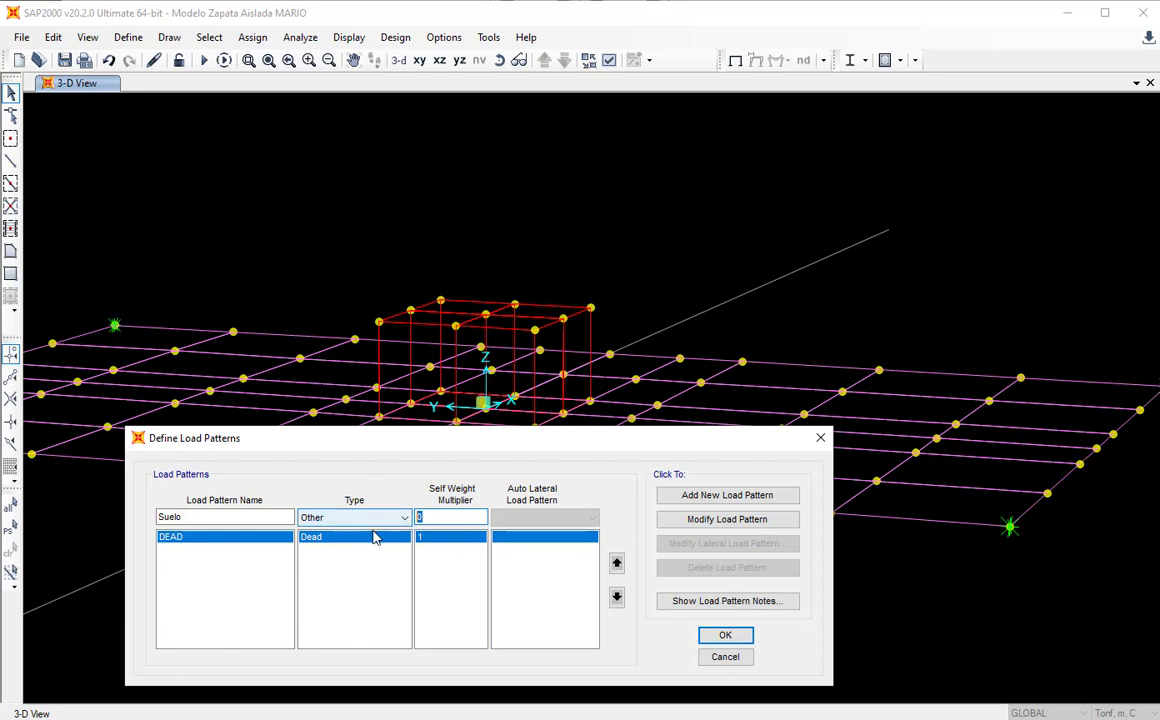
{"action": "left_click", "coordinate": [375, 517]}
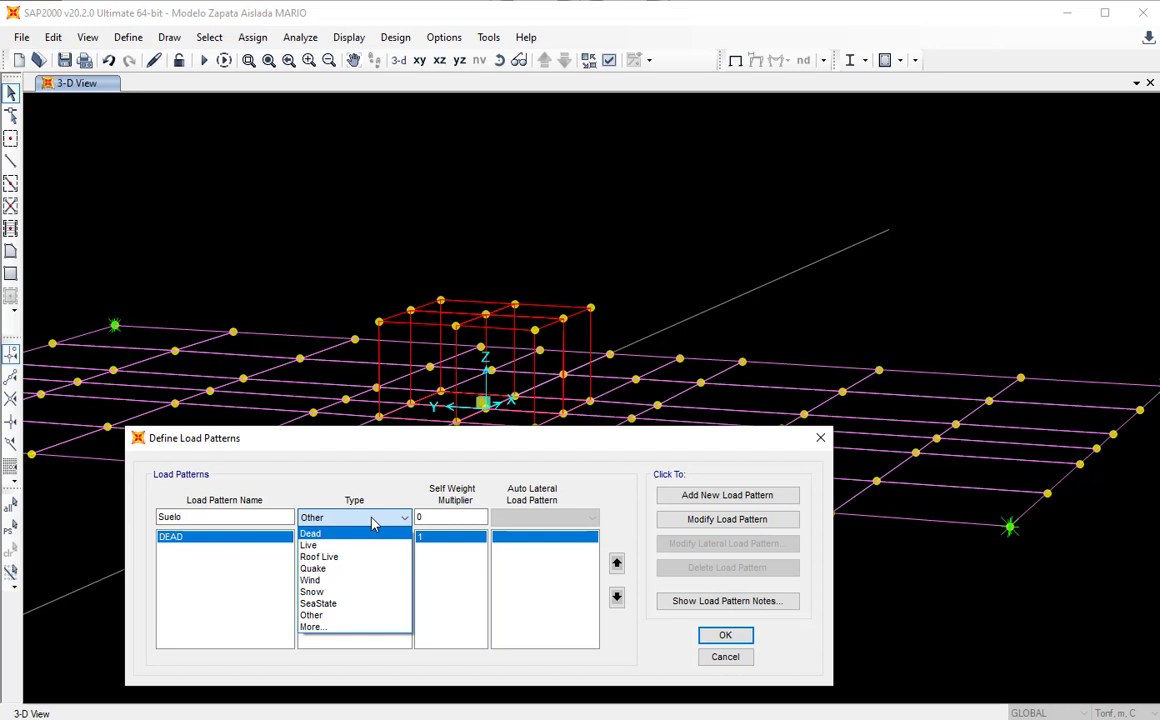
{"action": "left_click", "coordinate": [350, 615]}
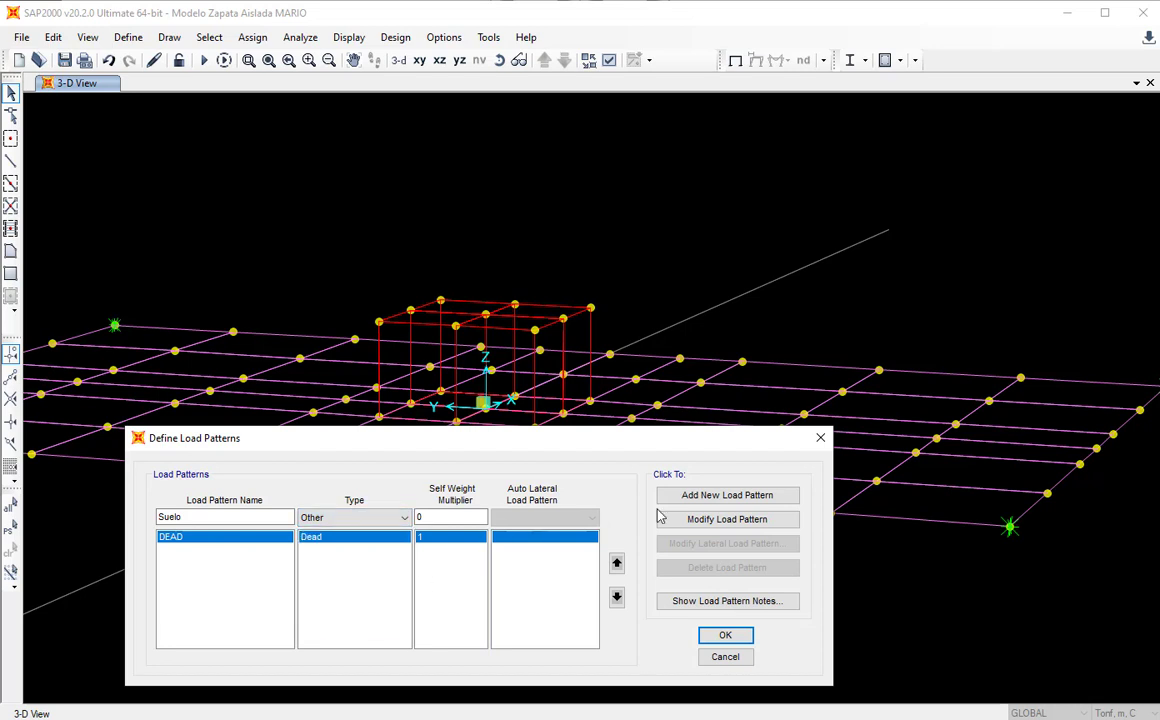
{"action": "left_click", "coordinate": [745, 494]}
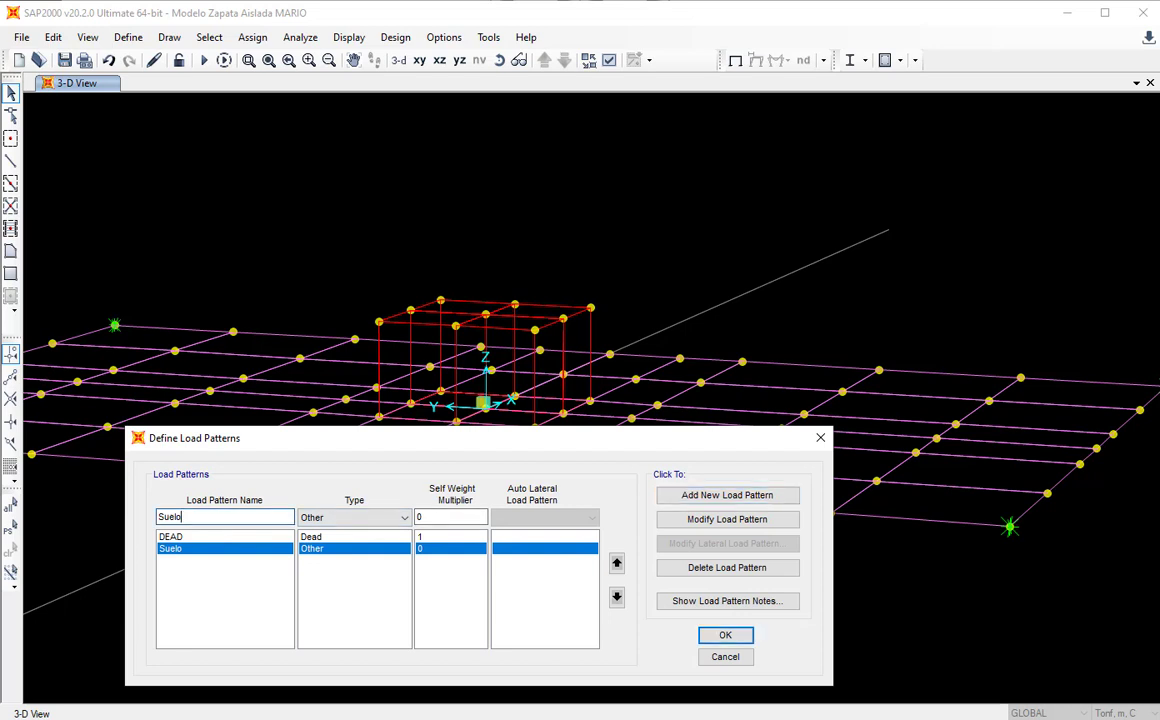
Add two load patterns named Piso and S/C, both of type Other with a self-weight multiplier of 0.
{"action": "left_click_drag", "start_coordinate": [183, 517], "coordinate": [14, 517]}
{"action": "type", "text": "Pl"}
{"action": "type", "text": "so"}
{"action": "left_click", "coordinate": [718, 496]}
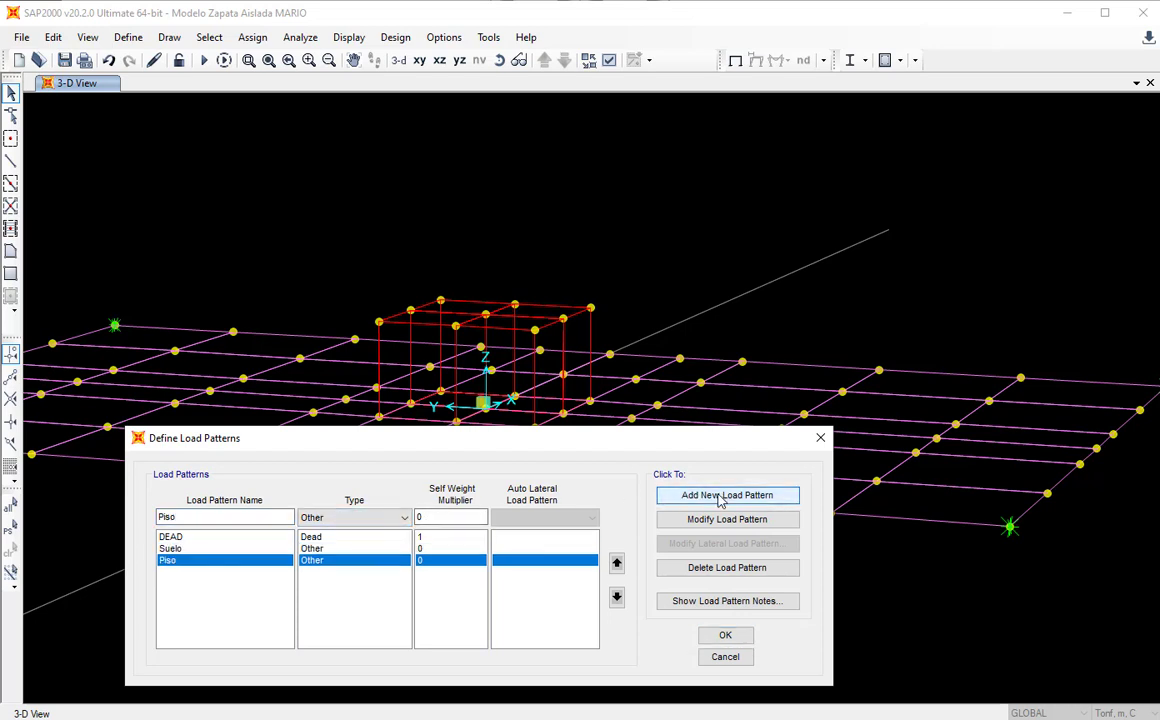
{"action": "double_click", "coordinate": [176, 517]}
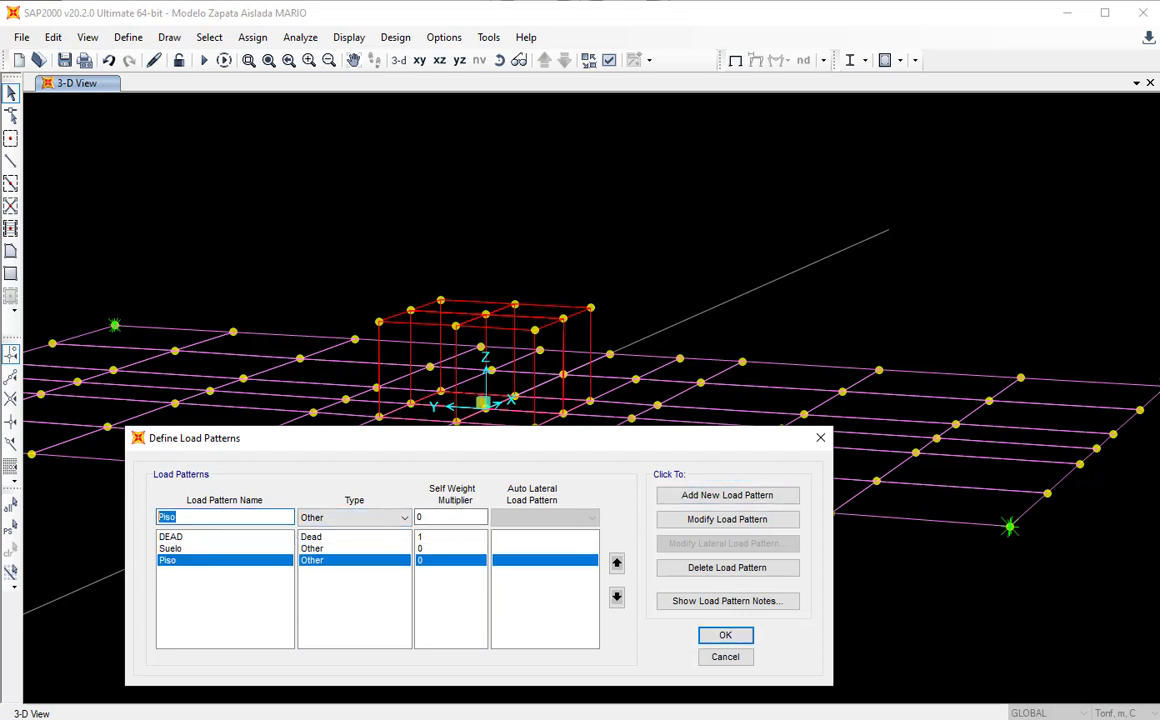
{"action": "type", "text": "S/C"}
{"action": "left_click", "coordinate": [781, 498]}
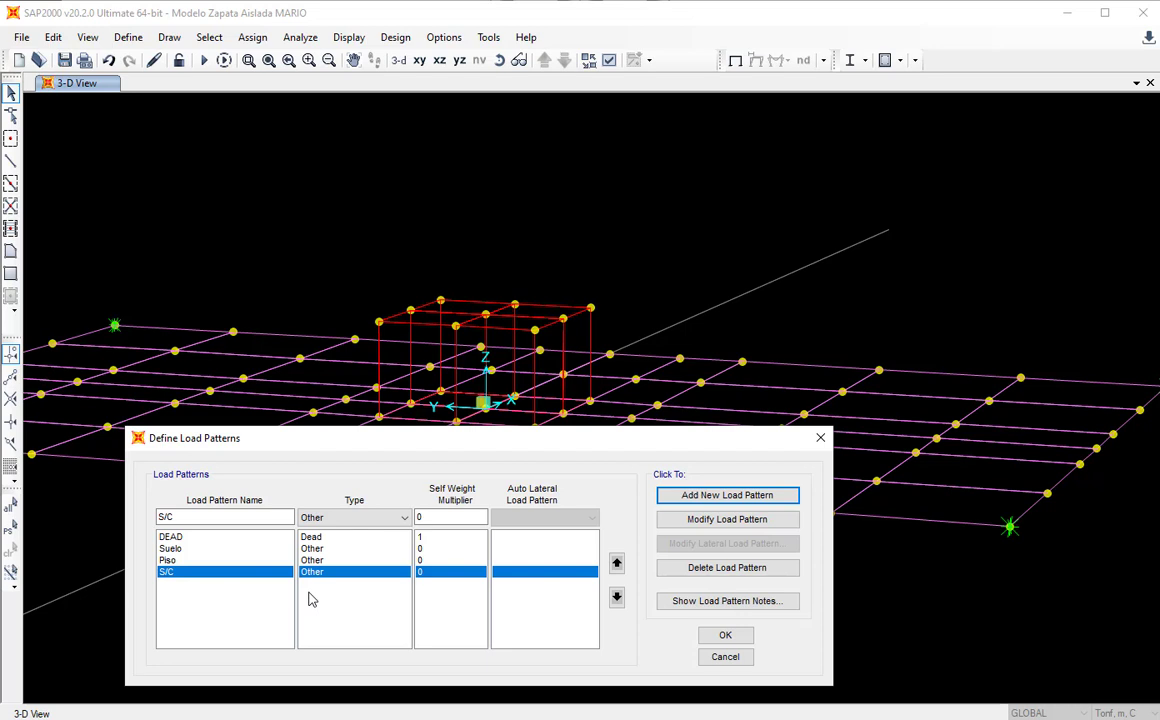
Add two load patterns named PD and PL, both of type Other with a self-weight multiplier of 0.
{"action": "double_click", "coordinate": [200, 517]}
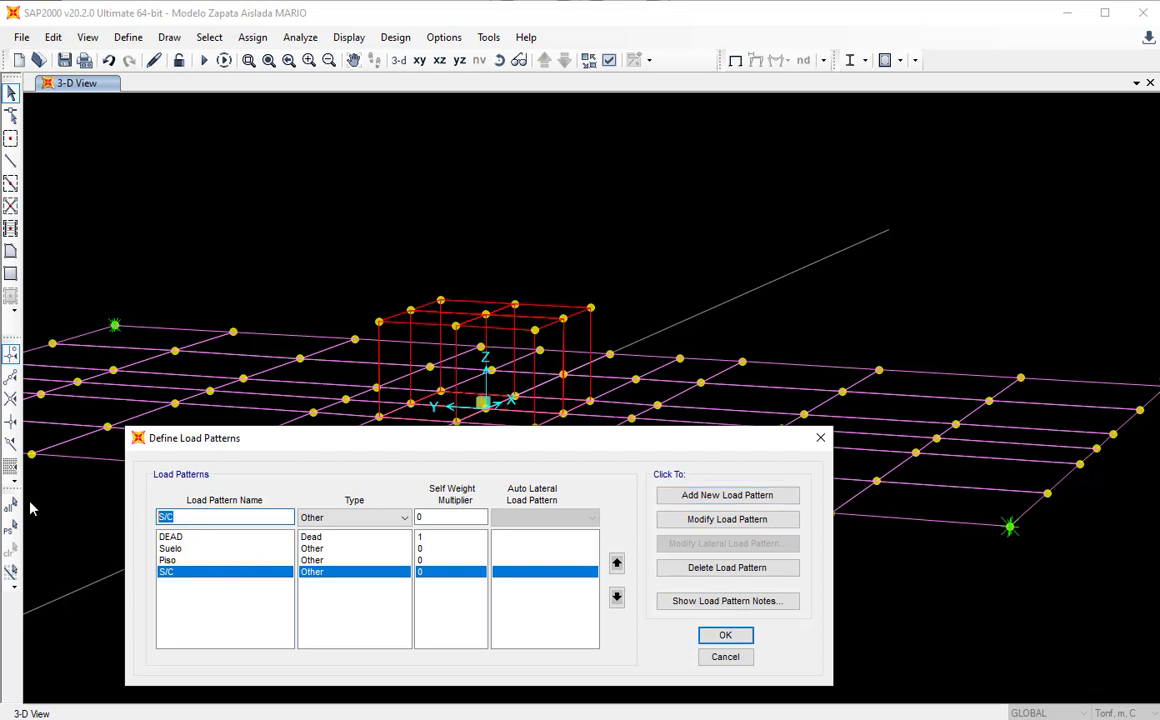
{"action": "type", "text": "PD"}
{"action": "left_click_drag", "start_coordinate": [173, 518], "coordinate": [164, 518]}
{"action": "left_click", "coordinate": [663, 495]}
{"action": "left_click", "coordinate": [207, 518]}
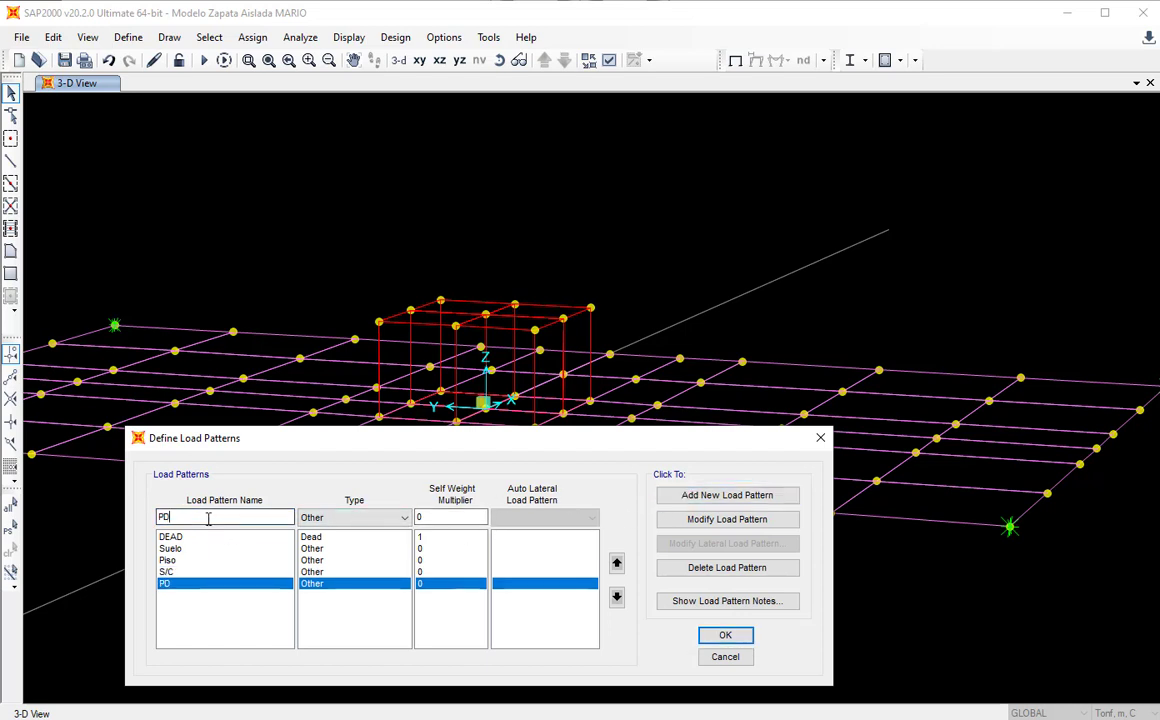
{"action": "key", "text": "BackSpace"}
{"action": "type", "text": "L"}
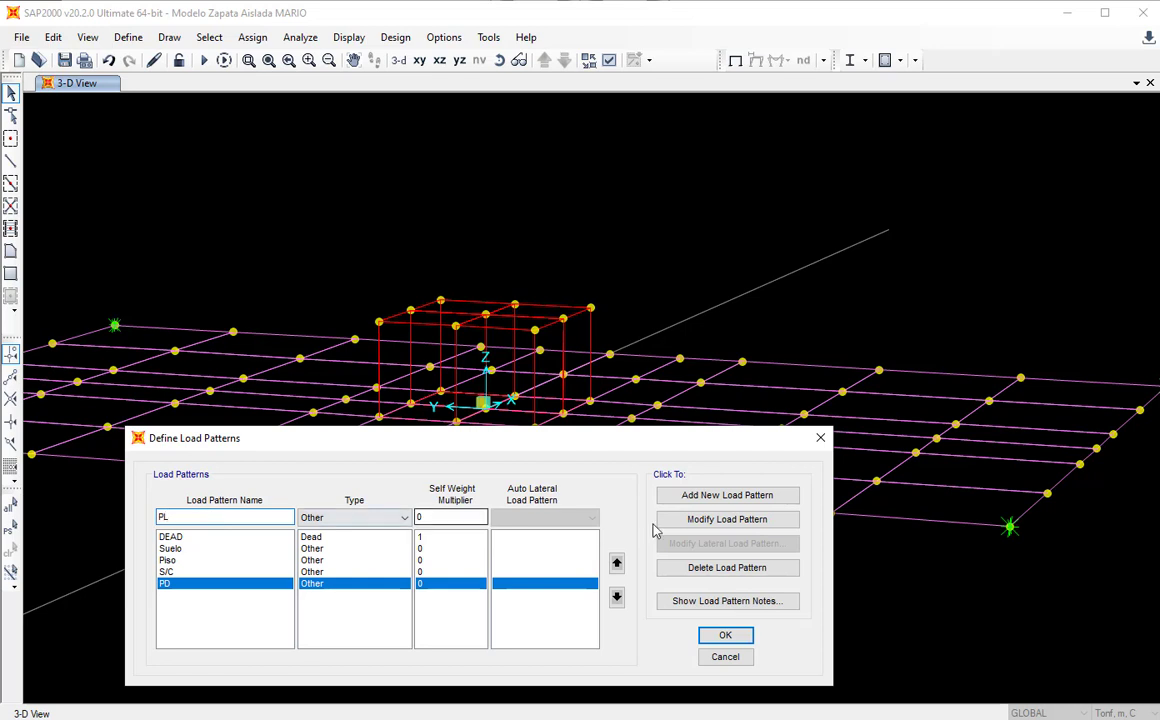
{"action": "left_click", "coordinate": [772, 495]}
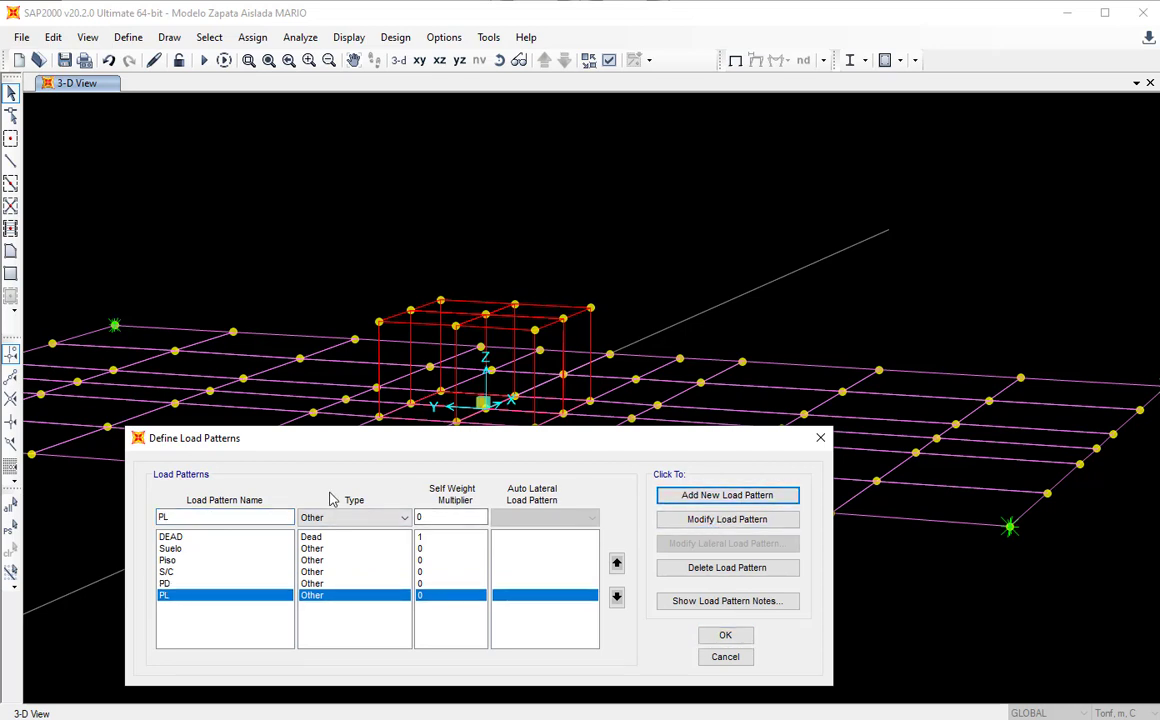
Switch to the Zapata Aislada drawing in AutoCAD and check the names of the axial loads and moments on the column.
{"action": "double_click", "coordinate": [207, 517]}
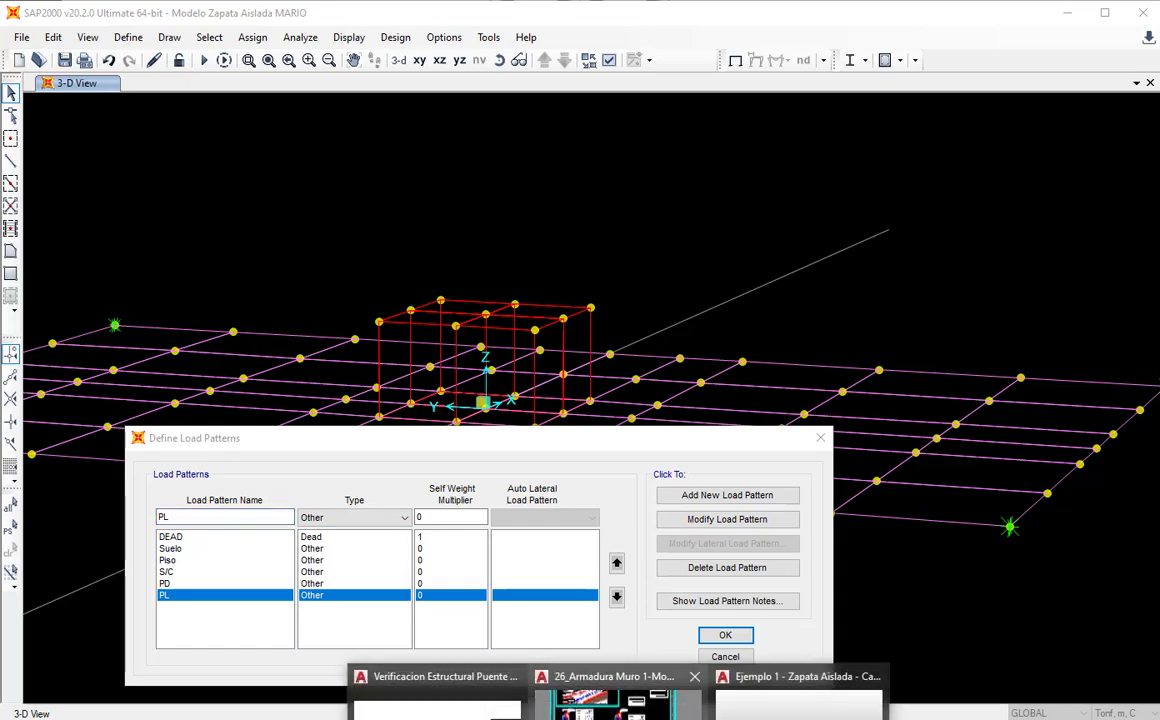
{"action": "left_click", "coordinate": [803, 680]}
{"action": "scroll", "coordinate": [728, 393], "scroll_direction": "down", "scroll_amount": 4}
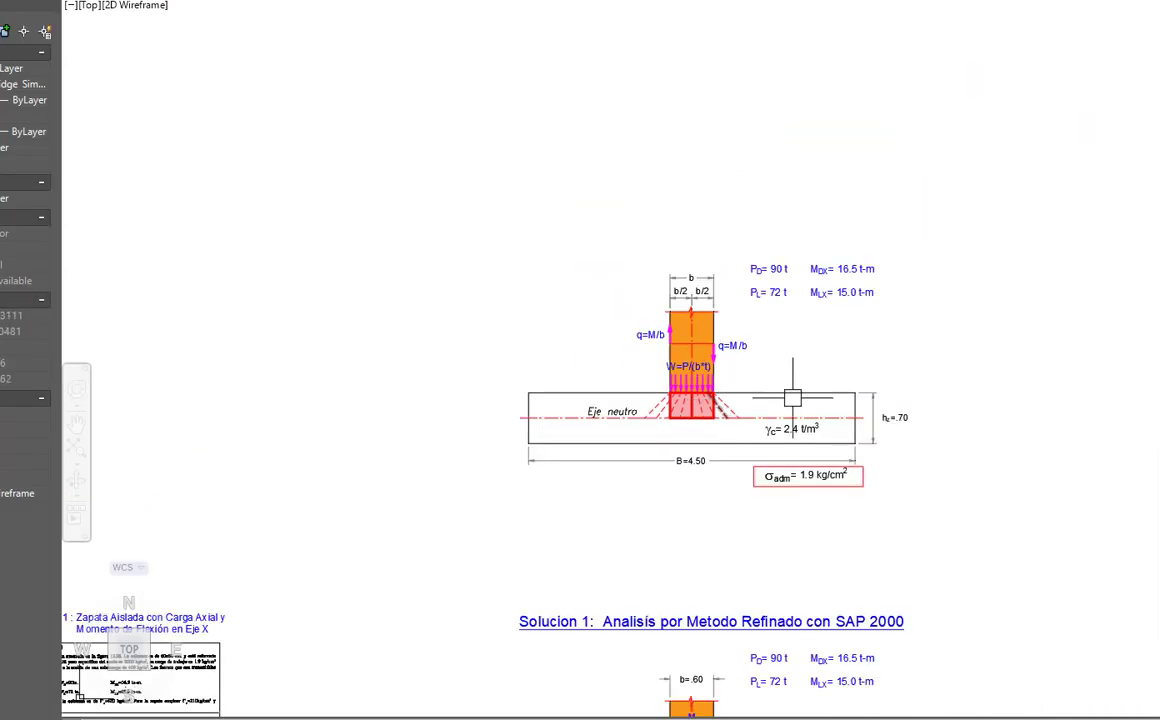
{"action": "scroll", "coordinate": [823, 241], "scroll_direction": "up", "scroll_amount": 4}
{"action": "scroll", "coordinate": [764, 408], "scroll_direction": "up", "scroll_amount": 2}
{"action": "middle_click_drag", "start_coordinate": [764, 408], "coordinate": [652, 351]}
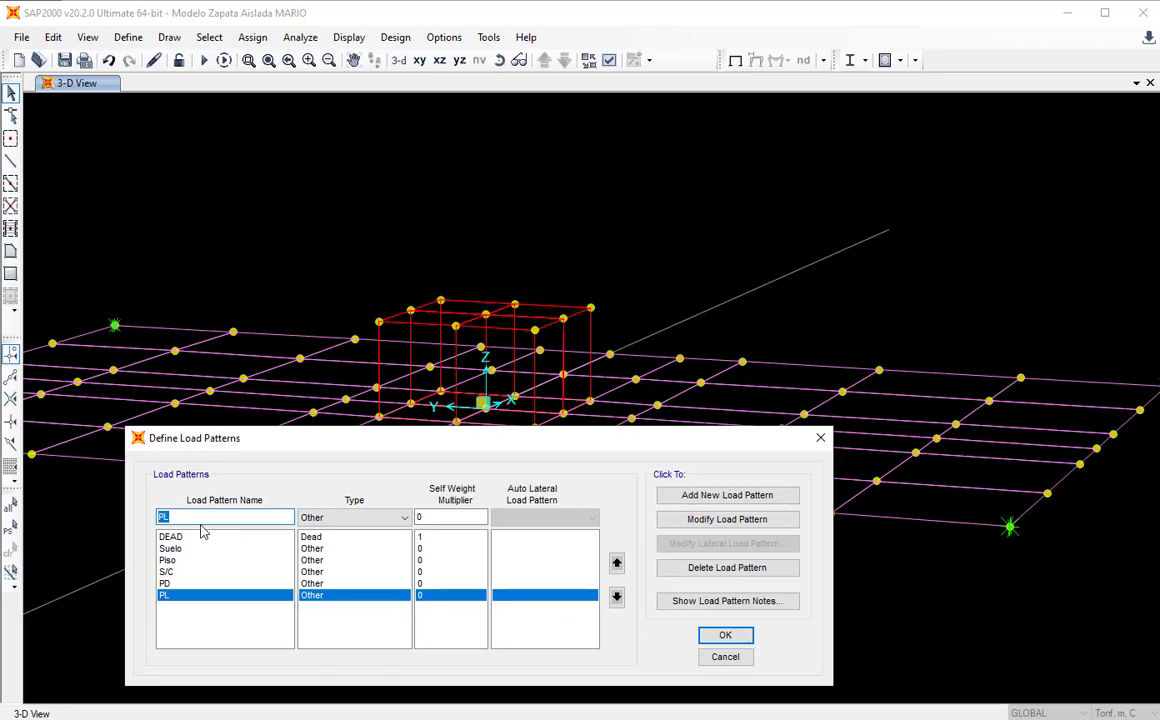
Back in SAP2000, add load patterns MDx and MLx, both of type Other with a self-weight multiplier of 0, and accept the definitions.
{"action": "type", "text": "MDx"}
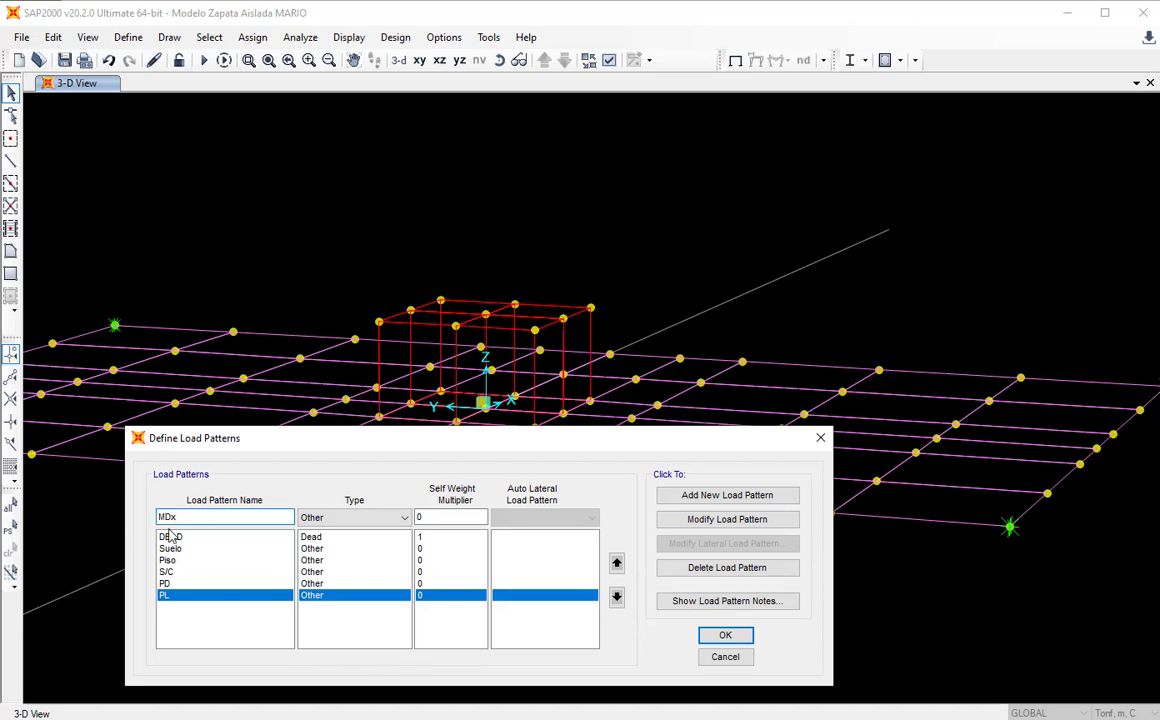
{"action": "left_click", "coordinate": [658, 494]}
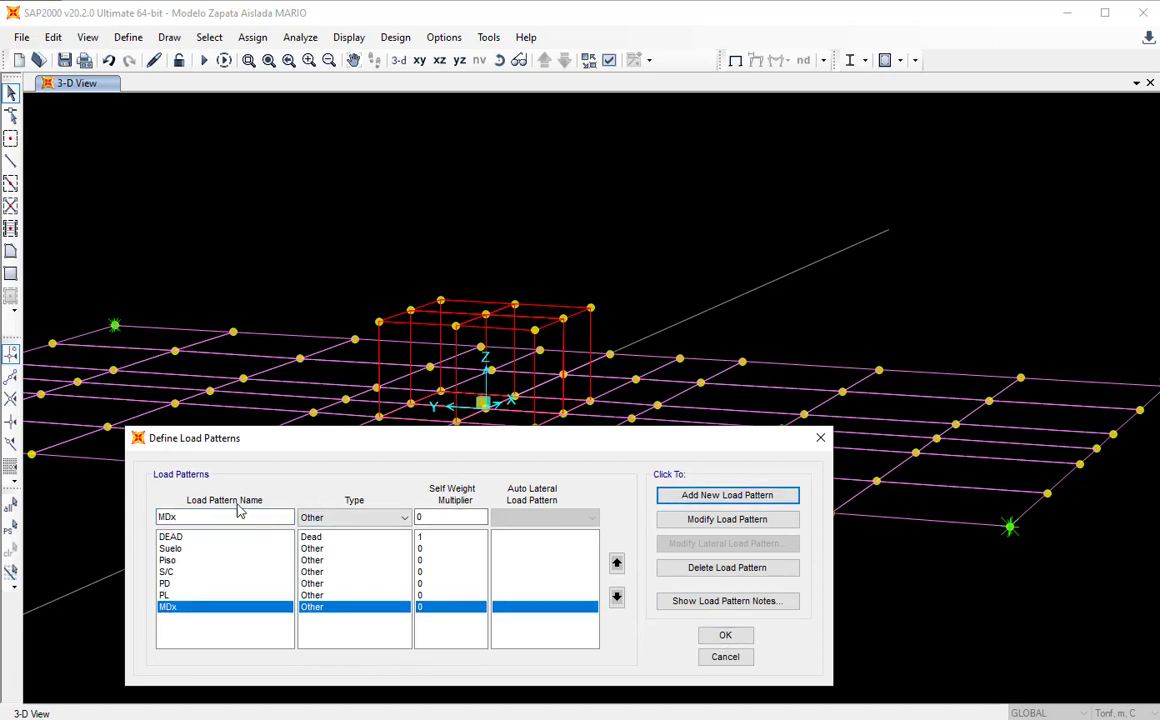
{"action": "left_click", "coordinate": [171, 516]}
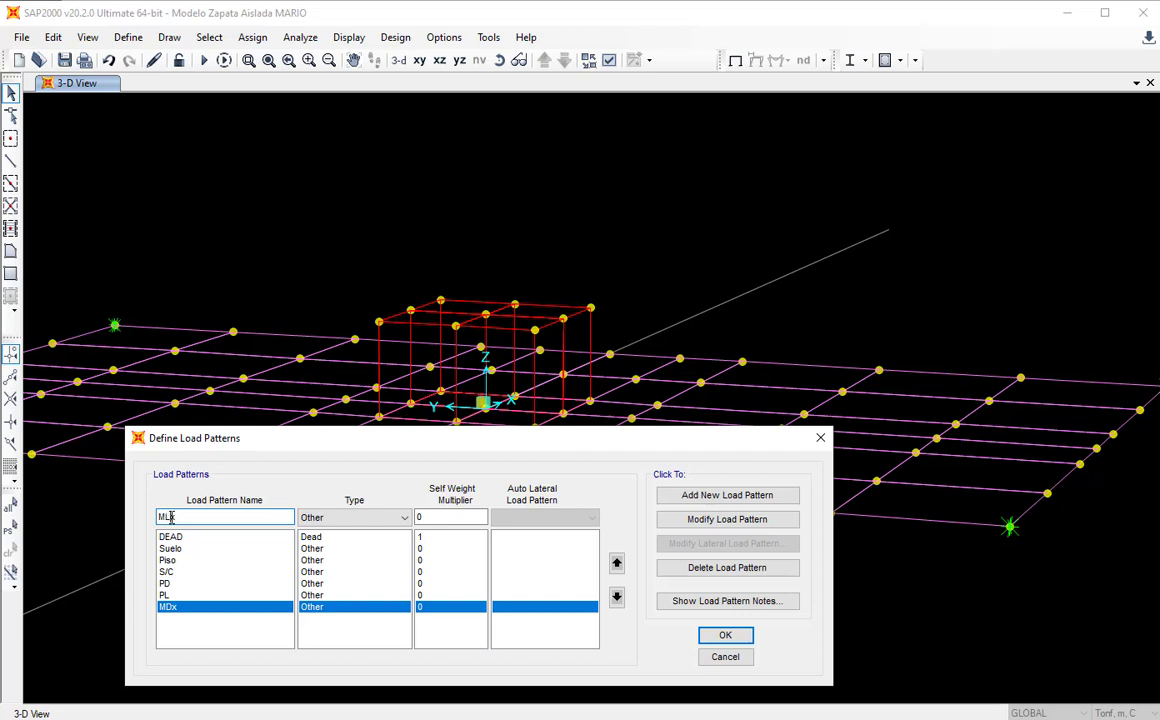
{"action": "type", "text": "L"}
{"action": "left_click", "coordinate": [762, 494]}
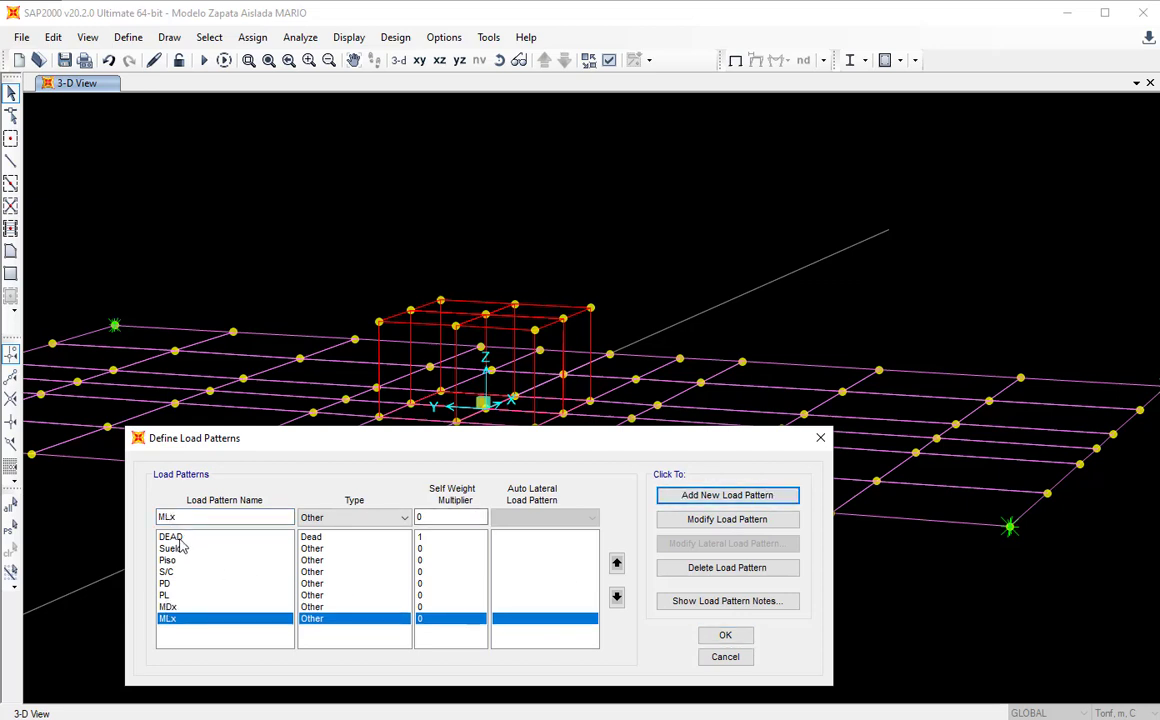
{"action": "left_click", "coordinate": [724, 638]}
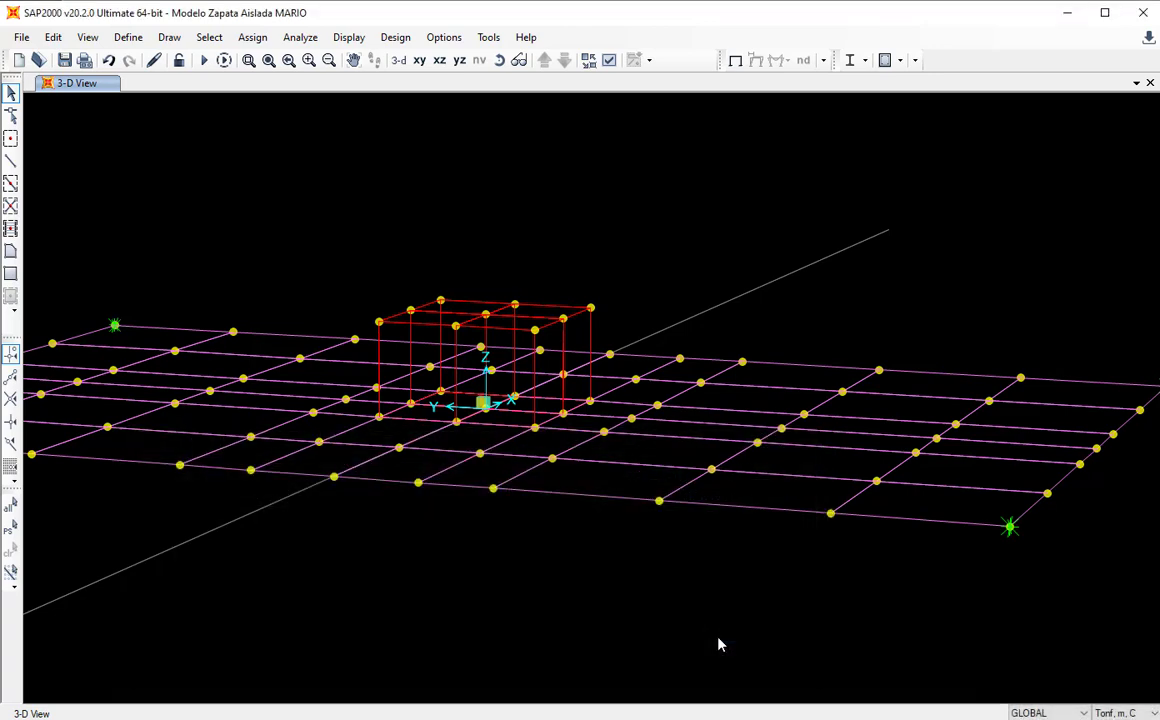
Show the footing in plan in the X-Y plane at Z=0, framed on the shell mesh.
{"action": "left_click", "coordinate": [249, 60]}
{"action": "left_click_drag", "start_coordinate": [327, 233], "coordinate": [405, 198]}
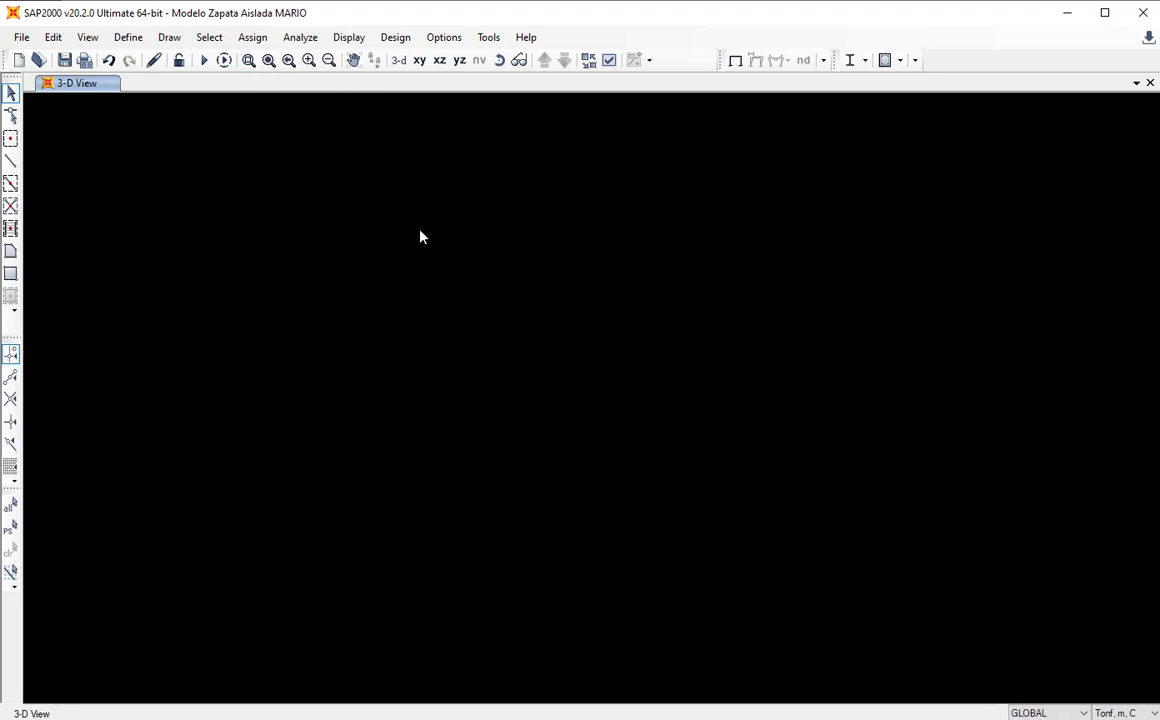
{"action": "left_click", "coordinate": [268, 60]}
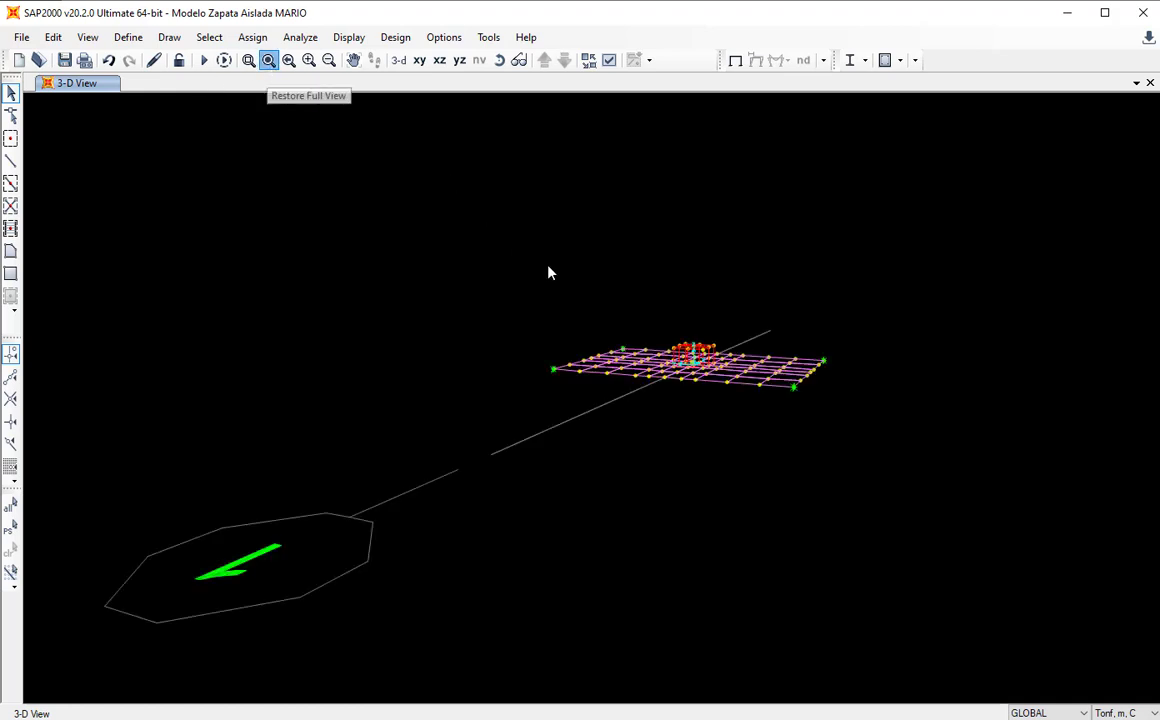
{"action": "scroll", "coordinate": [690, 340], "scroll_direction": "up", "scroll_amount": 3}
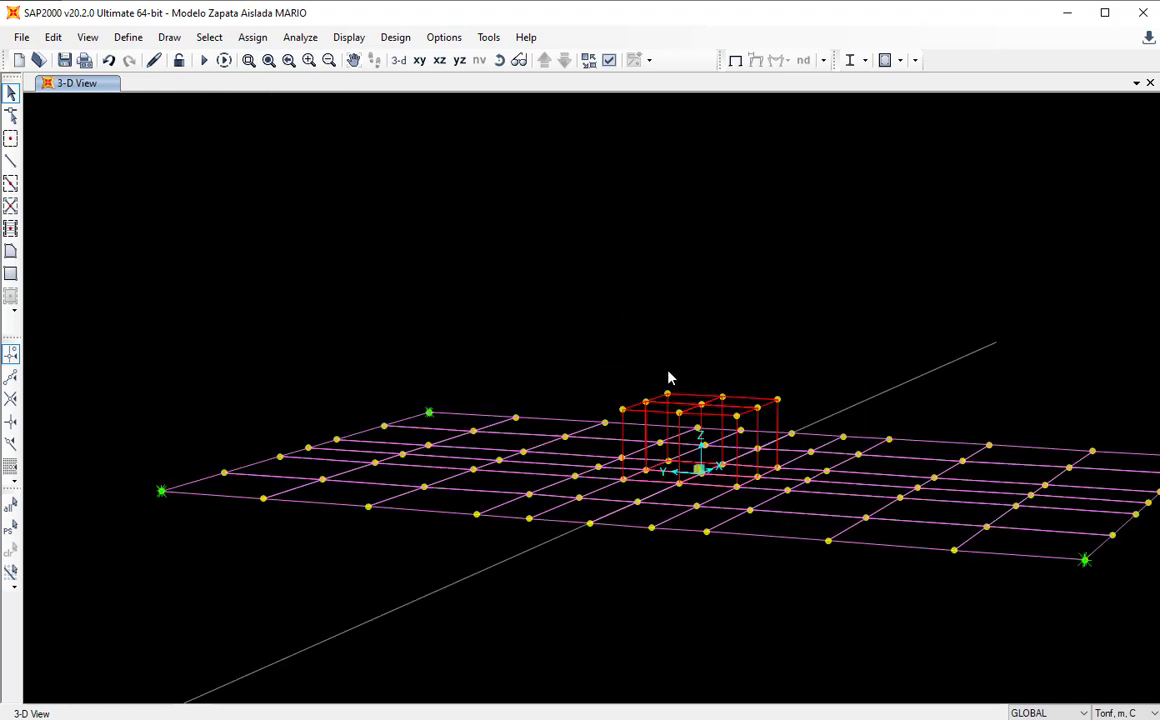
{"action": "middle_click_drag", "start_coordinate": [670, 378], "coordinate": [554, 320]}
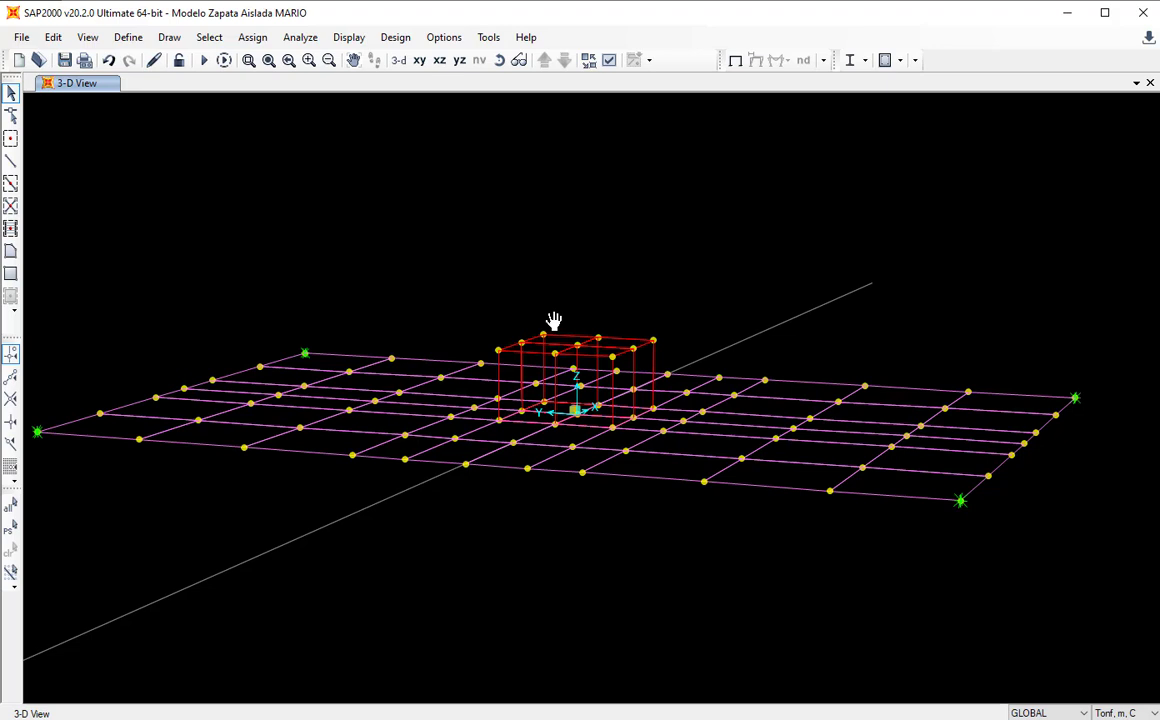
{"action": "left_click", "coordinate": [421, 61]}
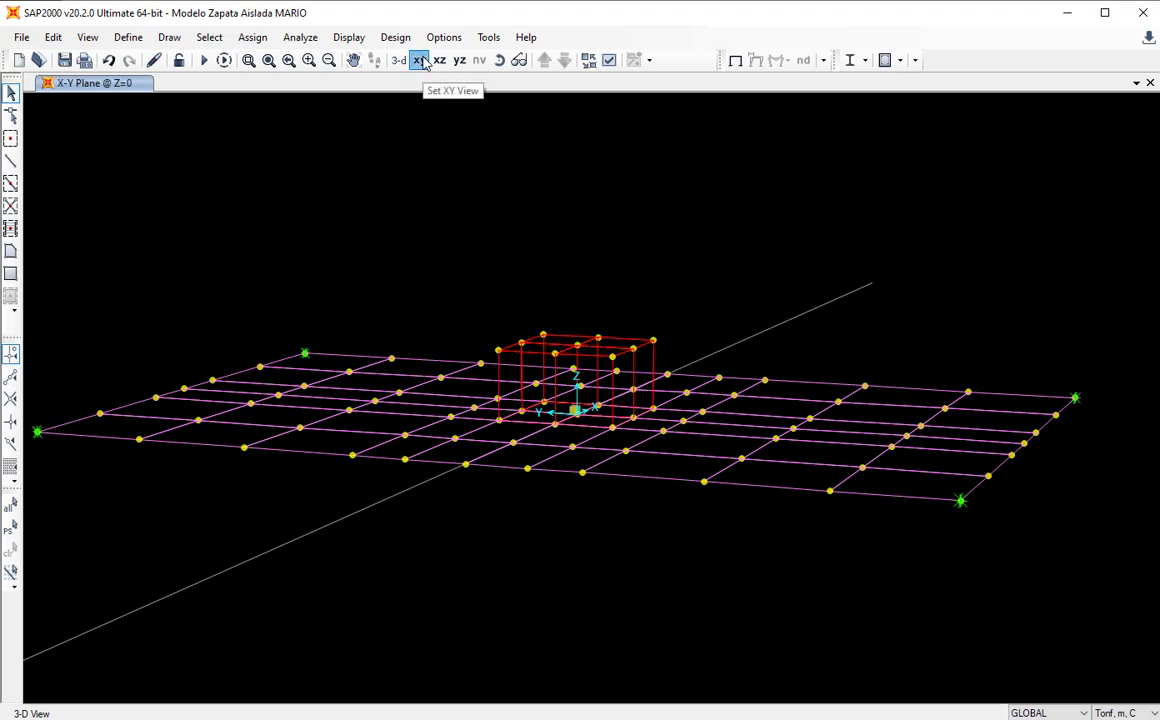
{"action": "left_click", "coordinate": [267, 60]}
{"action": "left_click_drag", "start_coordinate": [496, 273], "coordinate": [682, 536]}
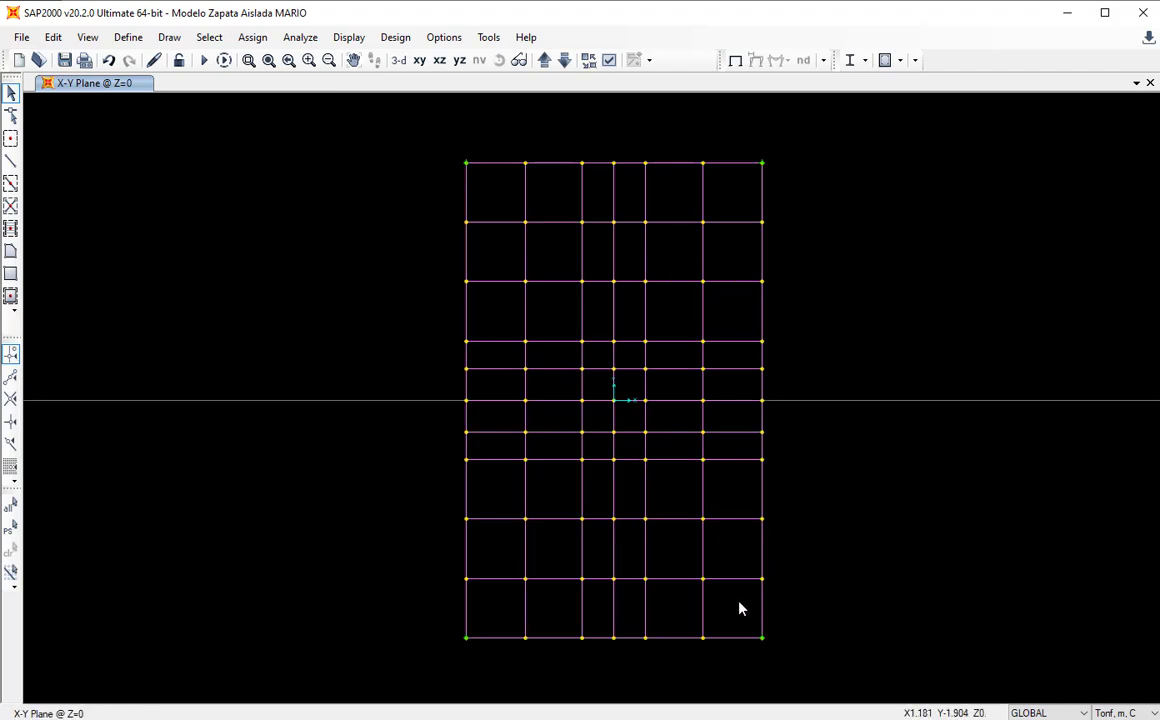
Select all the footing shell areas except the four central ones under the column.
{"action": "left_click_drag", "start_coordinate": [827, 621], "coordinate": [434, 454]}
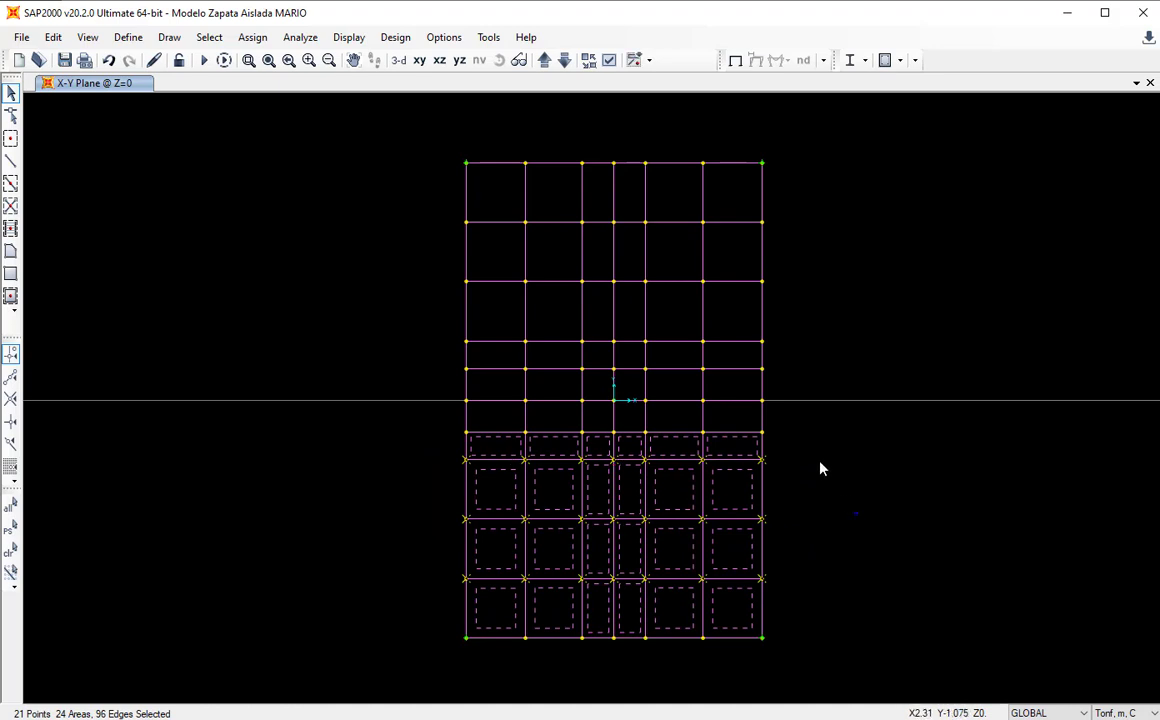
{"action": "left_click_drag", "start_coordinate": [857, 514], "coordinate": [676, 192]}
{"action": "left_click_drag", "start_coordinate": [829, 337], "coordinate": [460, 190]}
{"action": "left_click_drag", "start_coordinate": [790, 353], "coordinate": [417, 304]}
{"action": "left_click_drag", "start_coordinate": [558, 635], "coordinate": [449, 325]}
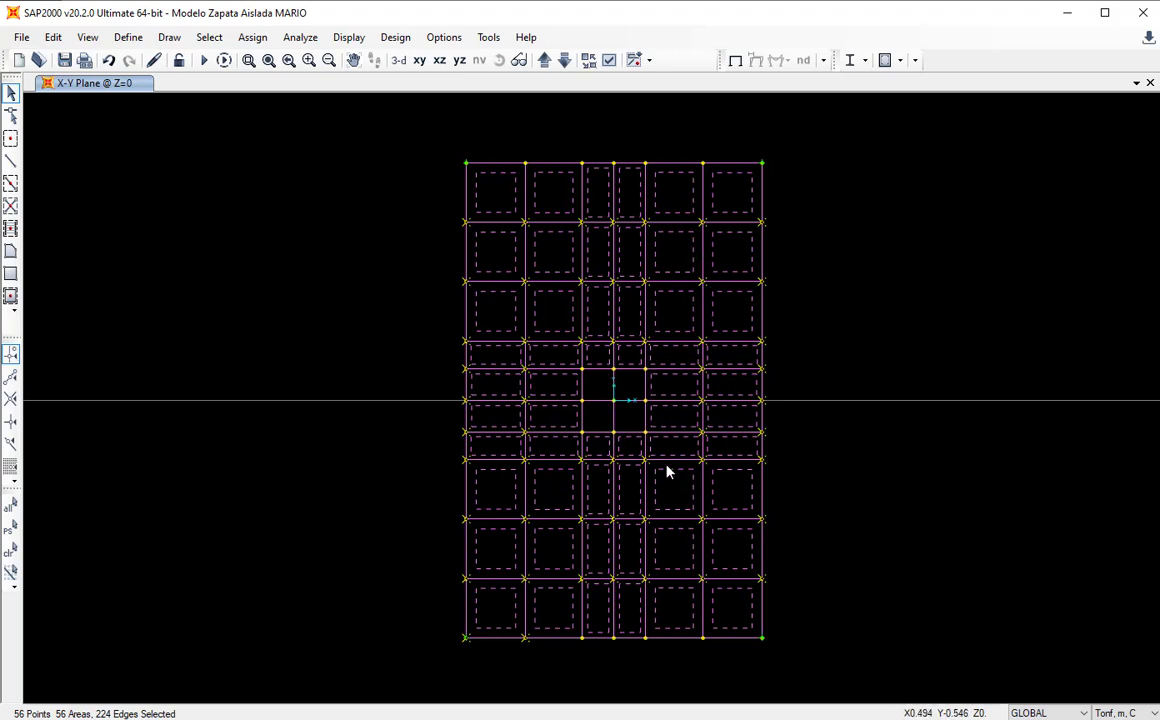
Open the surface pressure load assignment for the selected areas and place its dialog clear of the mesh.
{"action": "left_click", "coordinate": [262, 40]}
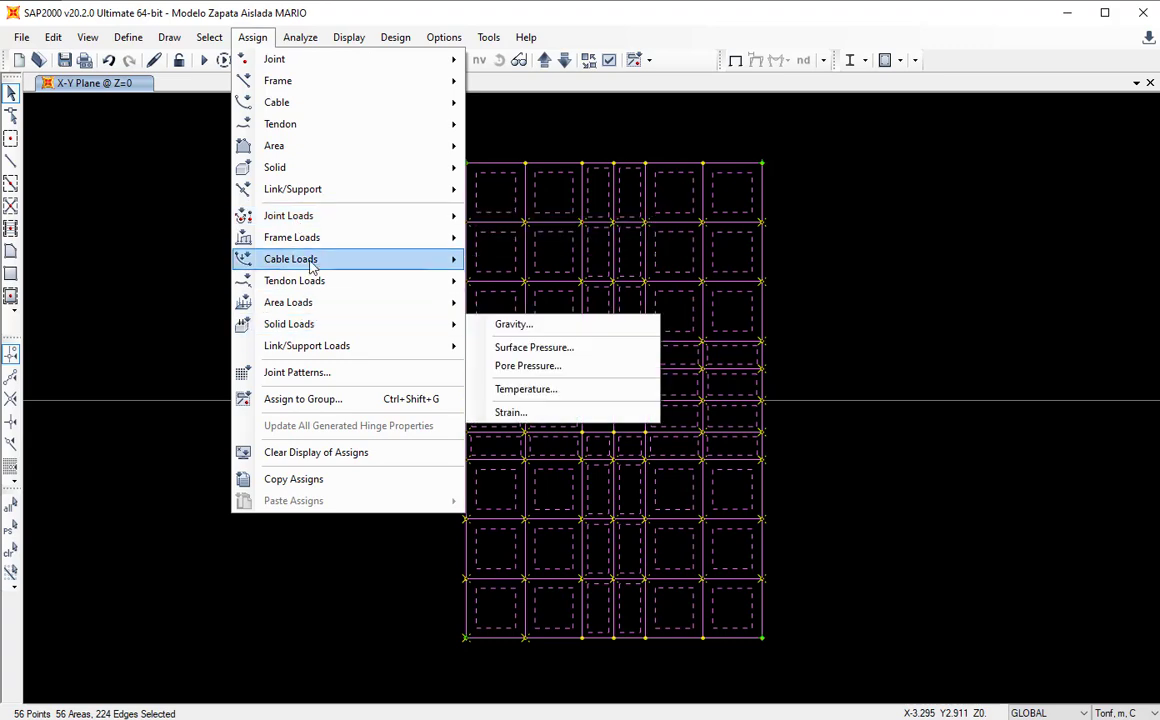
{"action": "mouse_move", "coordinate": [322, 297]}
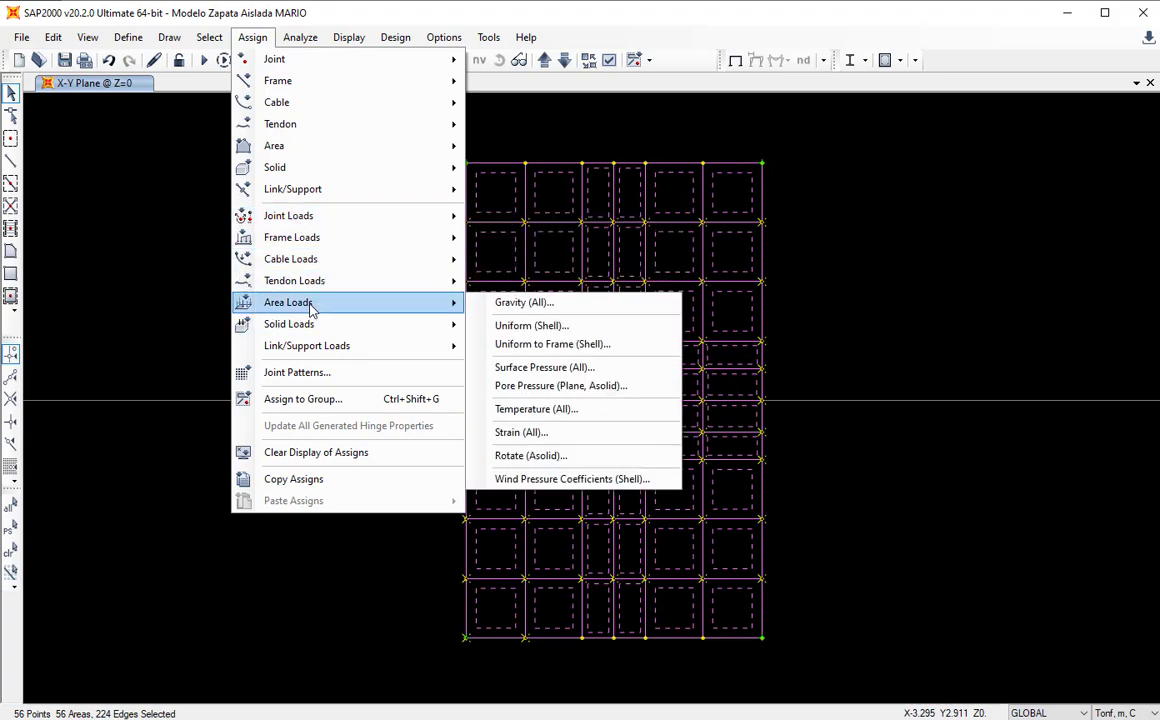
{"action": "left_click", "coordinate": [590, 378]}
{"action": "left_click_drag", "start_coordinate": [585, 135], "coordinate": [953, 118]}
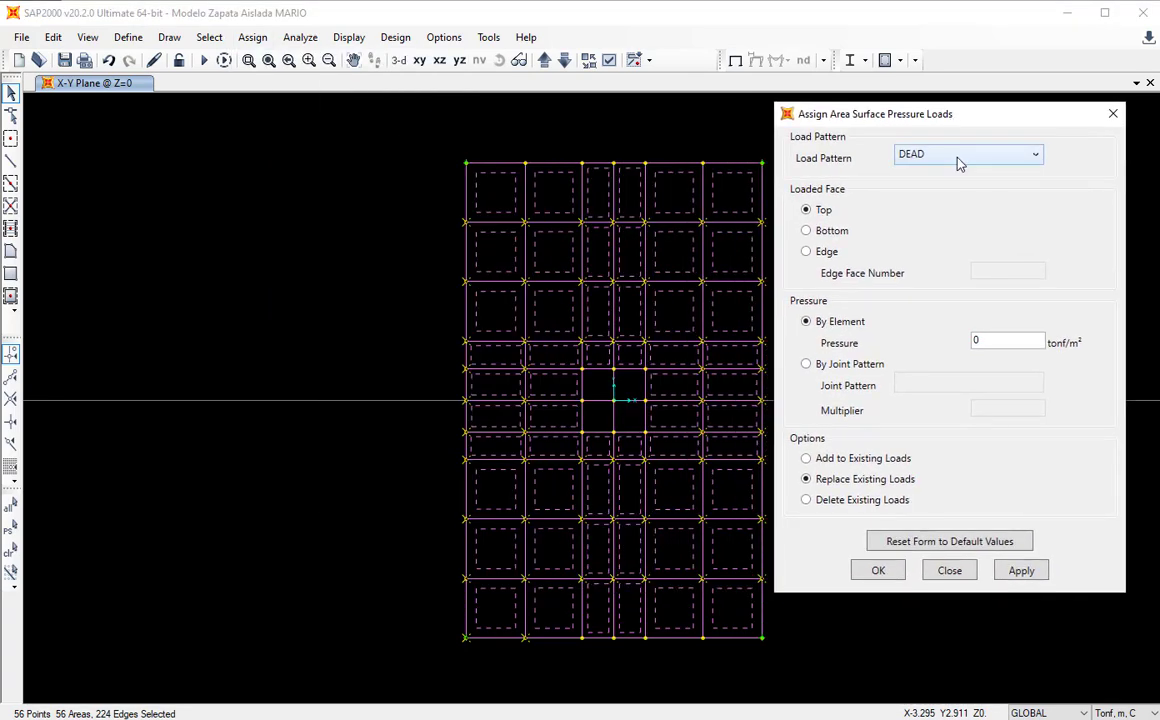
Switch to the Zapata Aislada drawing in AutoCAD and examine the Suelo, Piso and s/c loads on the footing section under Solucion 1.
{"action": "left_click", "coordinate": [617, 719]}
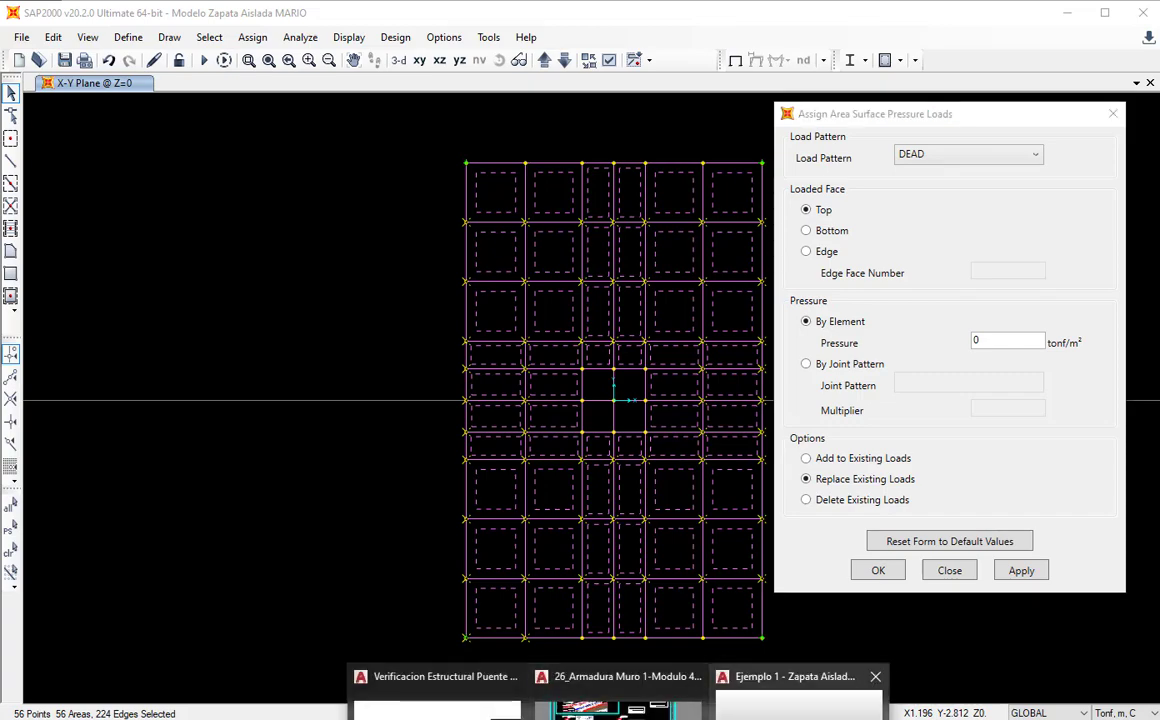
{"action": "left_click", "coordinate": [795, 690]}
{"action": "scroll", "coordinate": [539, 383], "scroll_direction": "down", "scroll_amount": 5}
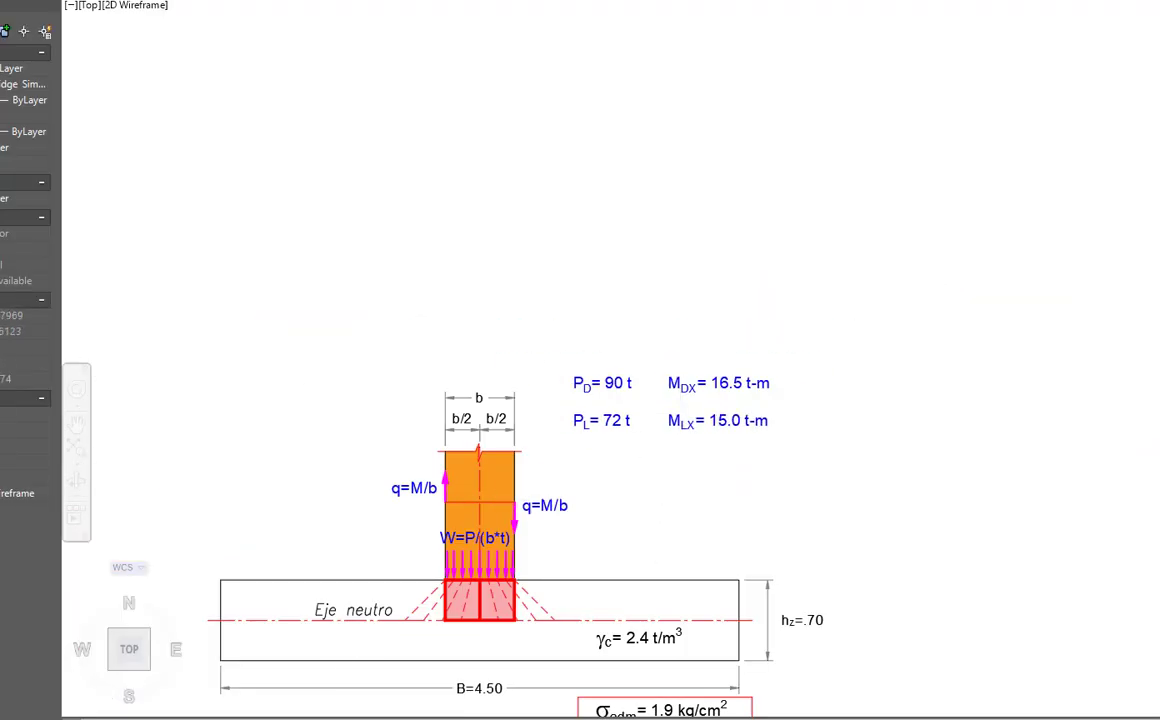
{"action": "mouse_move", "coordinate": [539, 610]}
{"action": "middle_mouse_down"}
{"action": "mouse_move", "coordinate": [539, 155]}
{"action": "mouse_move", "coordinate": [585, 150]}
{"action": "middle_mouse_up"}
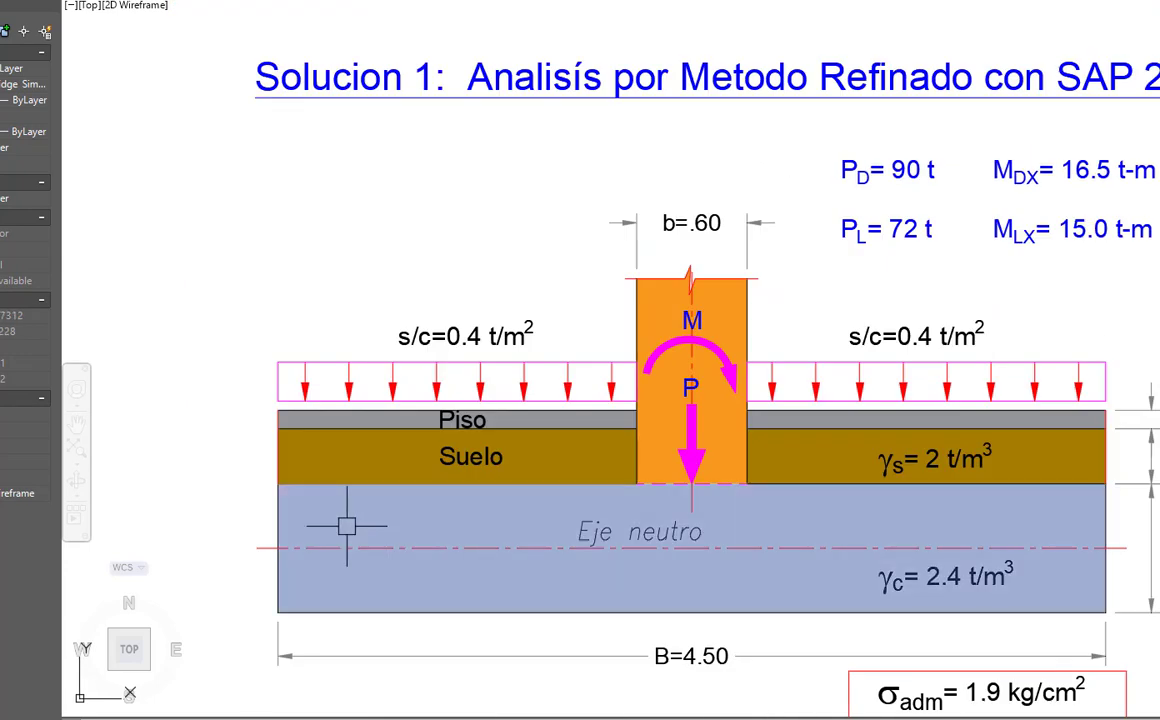
{"action": "left_click", "coordinate": [400, 526]}
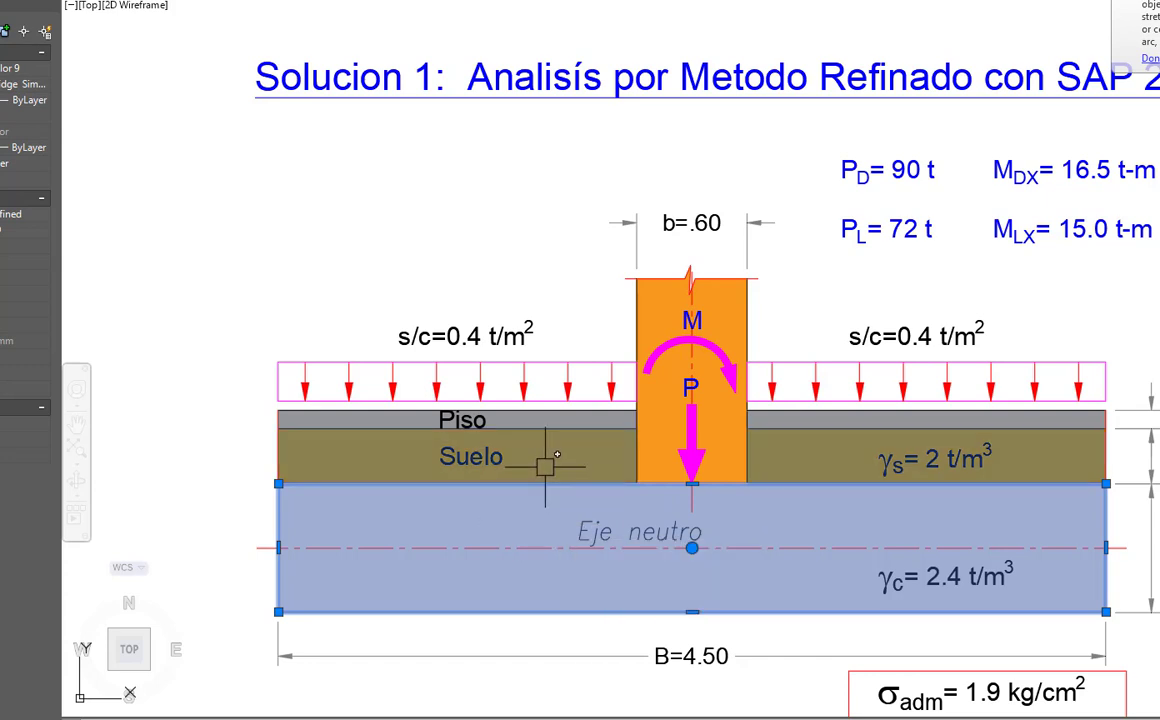
{"action": "key", "text": "Escape"}
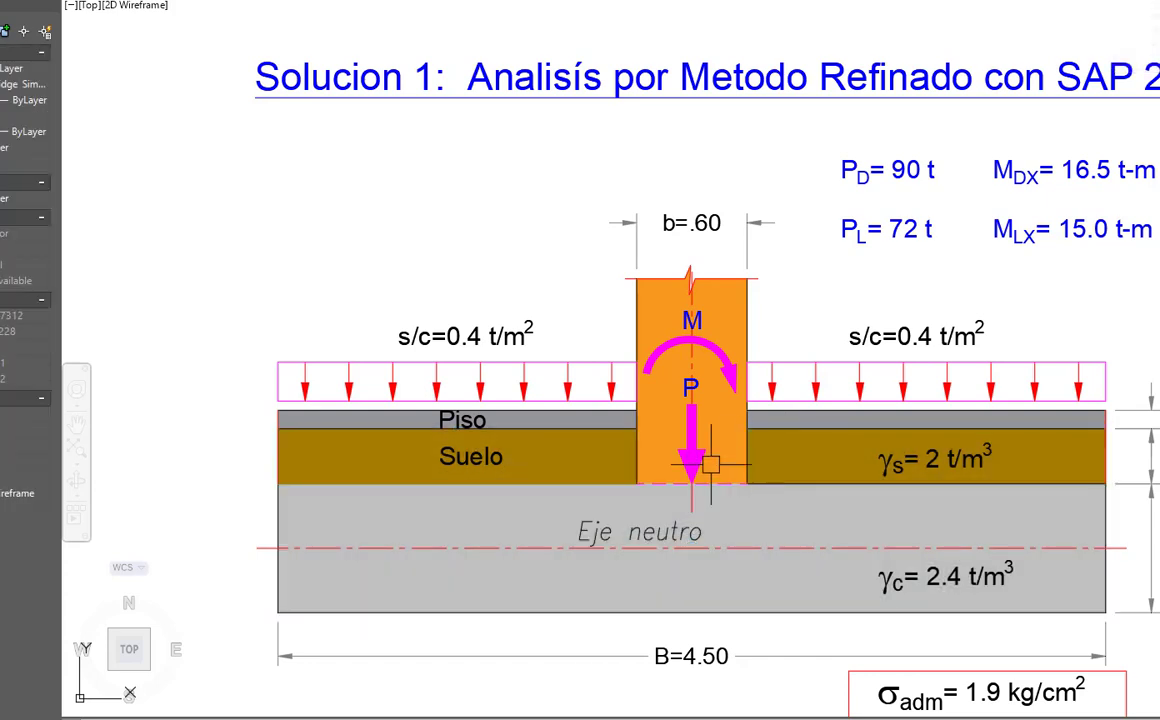
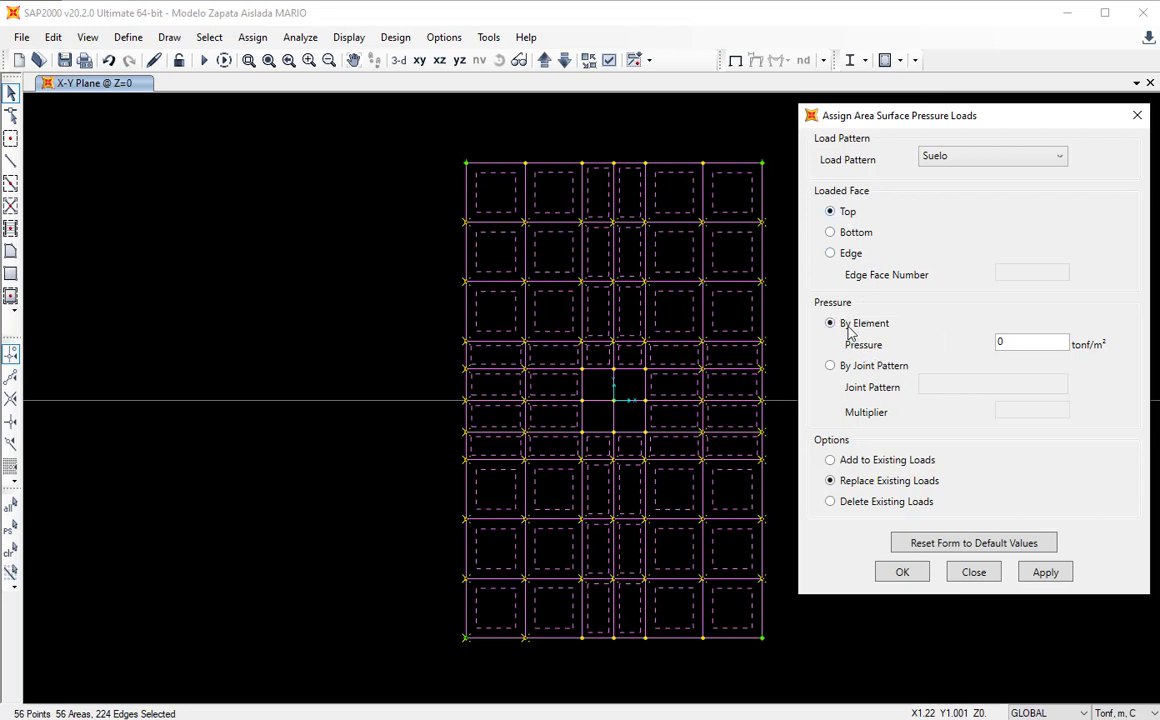
Assign a by-element Suelo surface pressure of 2*0.30 tonf/m² to the top face of the selected areas and display the loads in 3-D.
{"action": "left_click", "coordinate": [1018, 342]}
{"action": "left_click", "coordinate": [857, 368]}
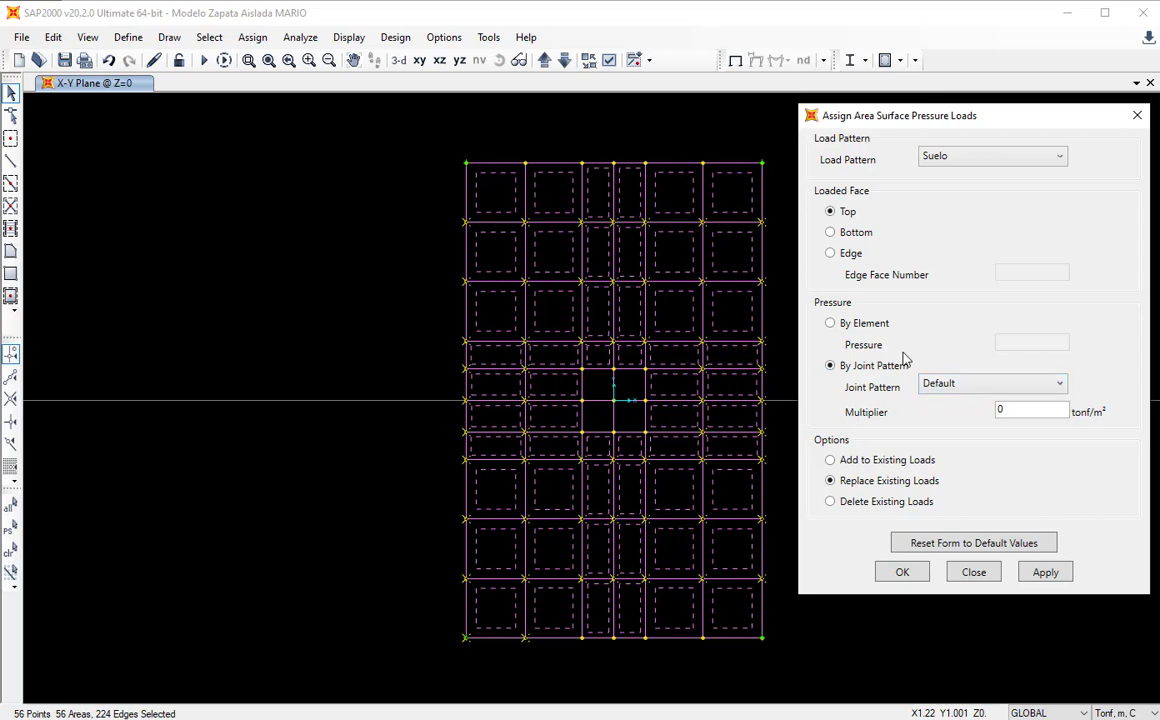
{"action": "left_click", "coordinate": [857, 325]}
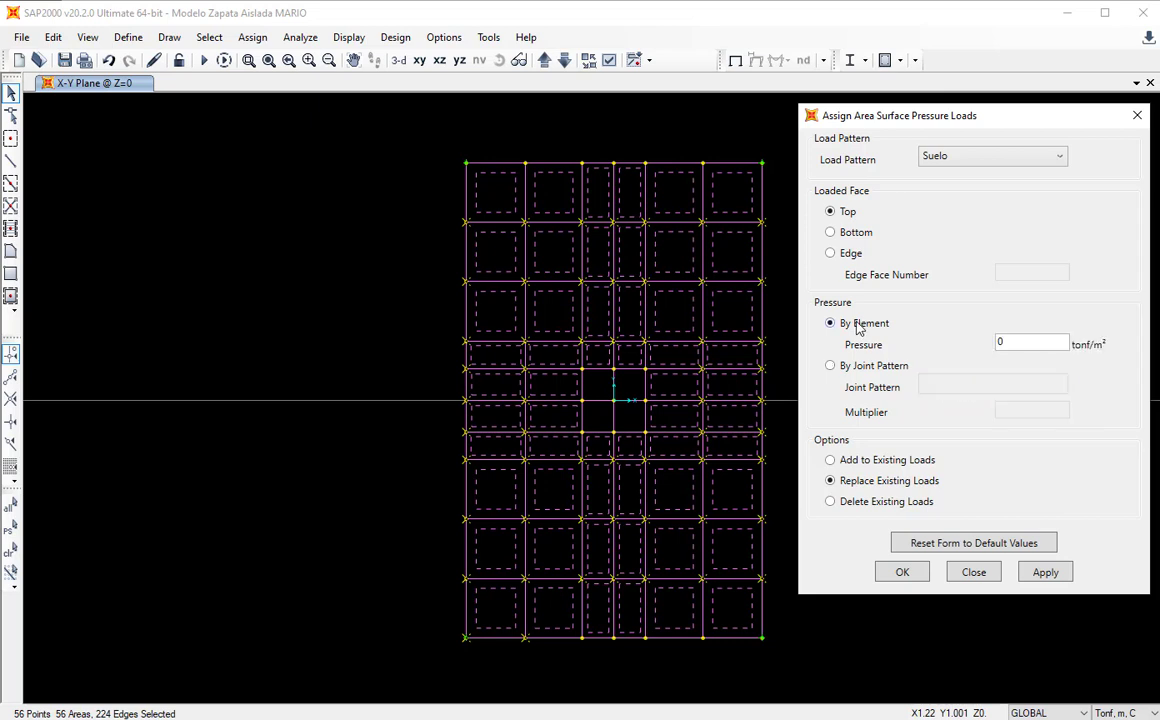
{"action": "double_click", "coordinate": [1036, 344]}
{"action": "type", "text": "21"}
{"action": "type", "text": "0.30"}
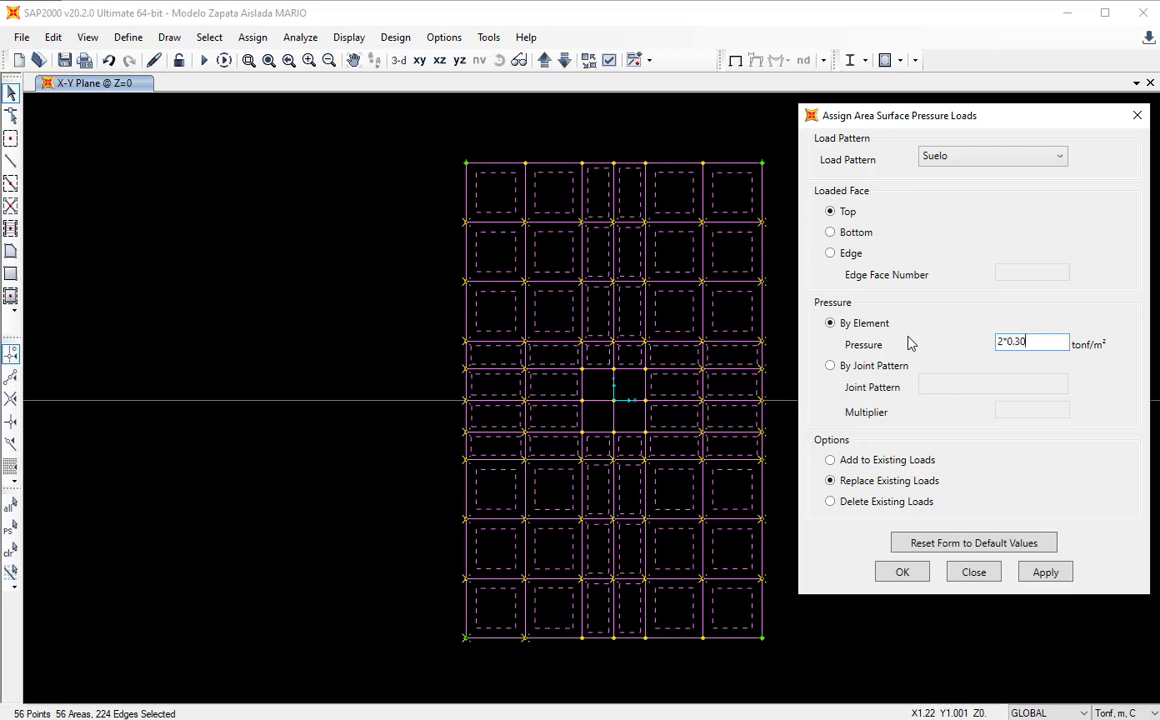
{"action": "key", "text": "Return"}
{"action": "left_click", "coordinate": [907, 573]}
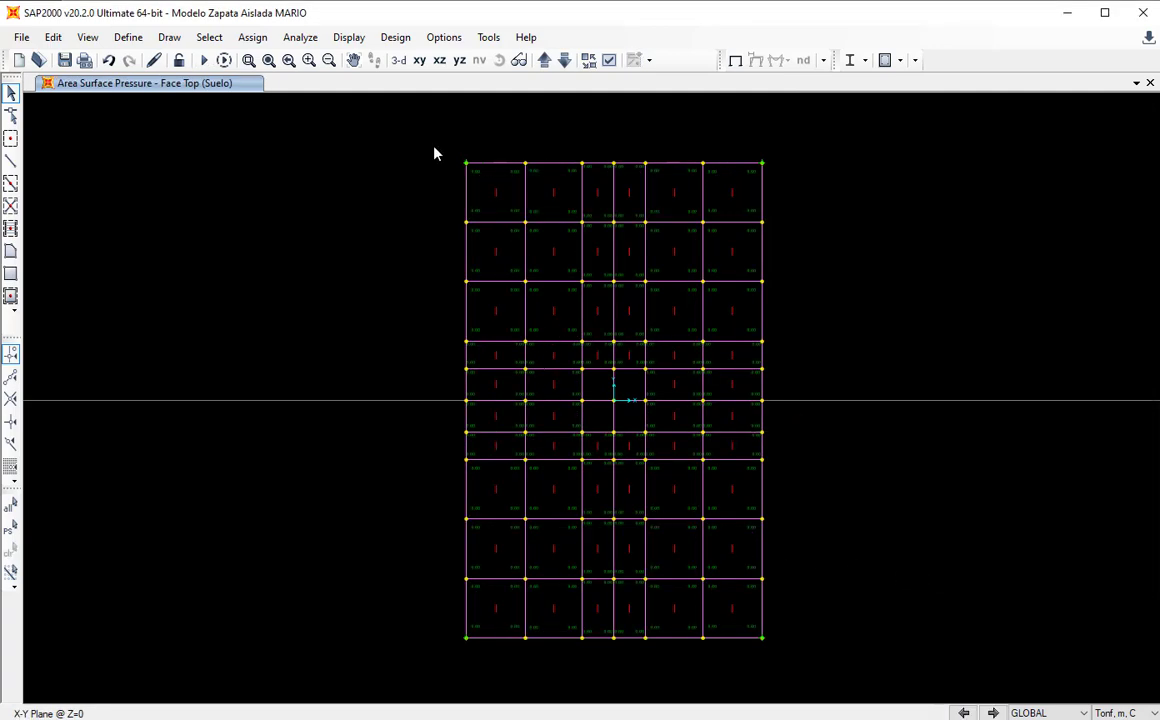
{"action": "left_click", "coordinate": [398, 60]}
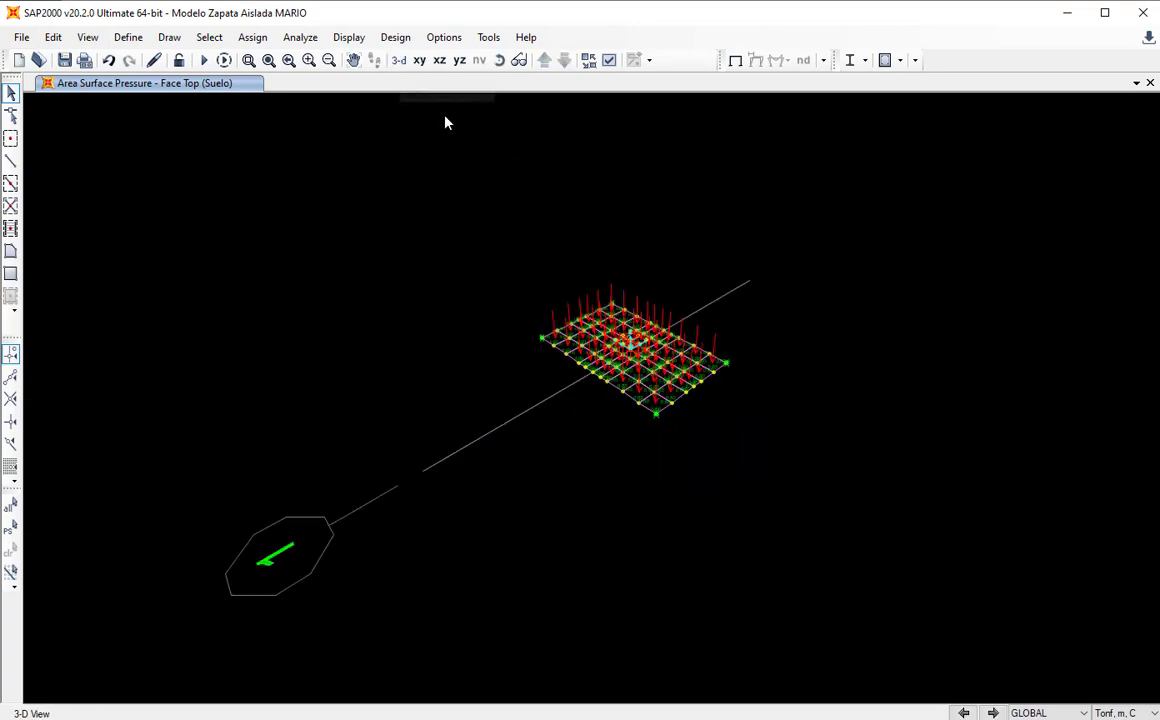
{"action": "scroll", "coordinate": [689, 368], "scroll_direction": "up", "scroll_amount": 3}
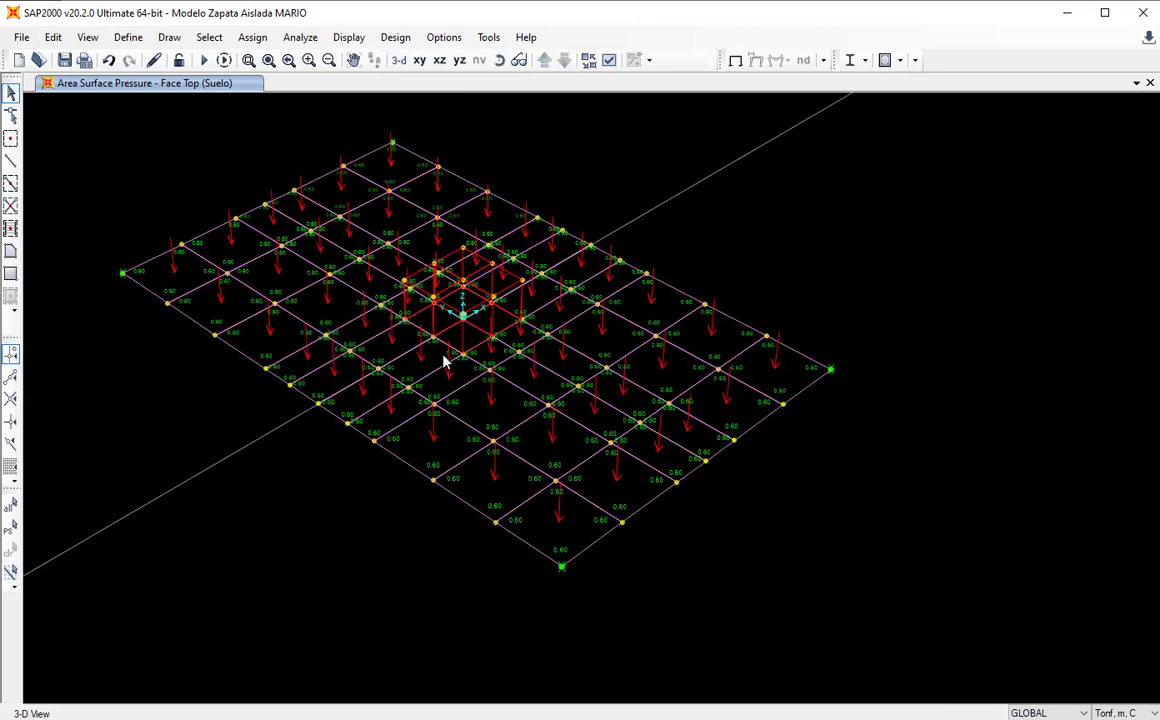
Show the footing mesh in the XY plan view and restore the previous selection of areas surrounding the column.
{"action": "middle_click_drag", "start_coordinate": [445, 362], "coordinate": [549, 406]}
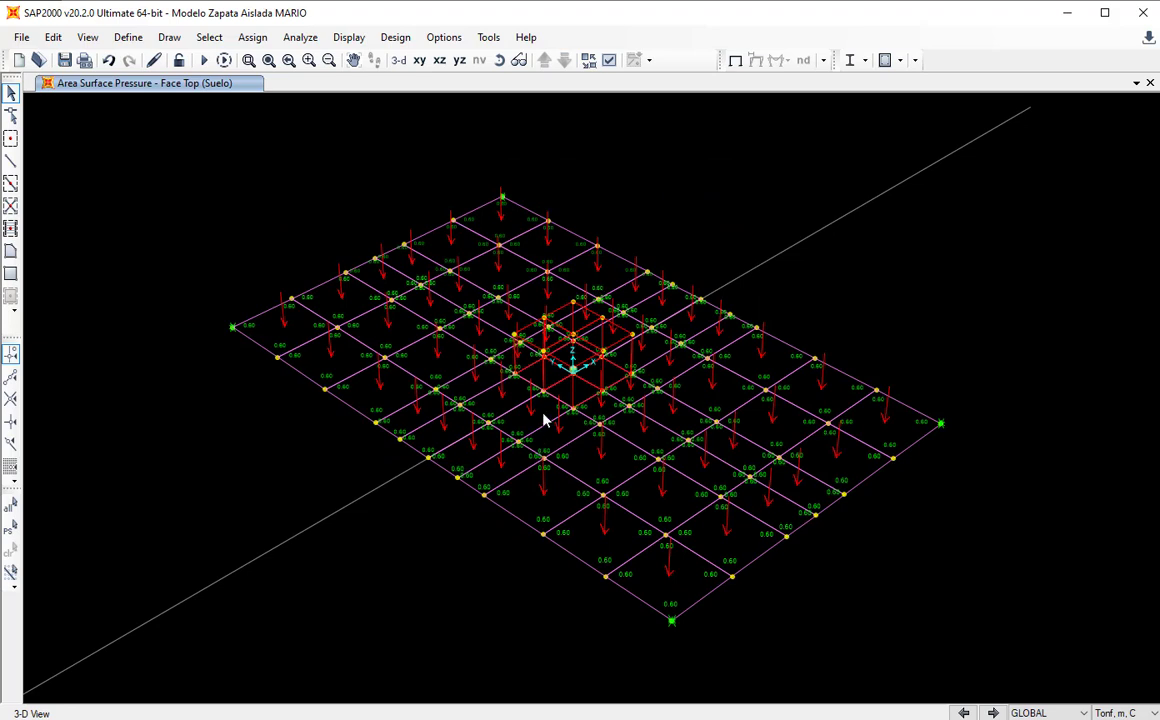
{"action": "left_click", "coordinate": [420, 61]}
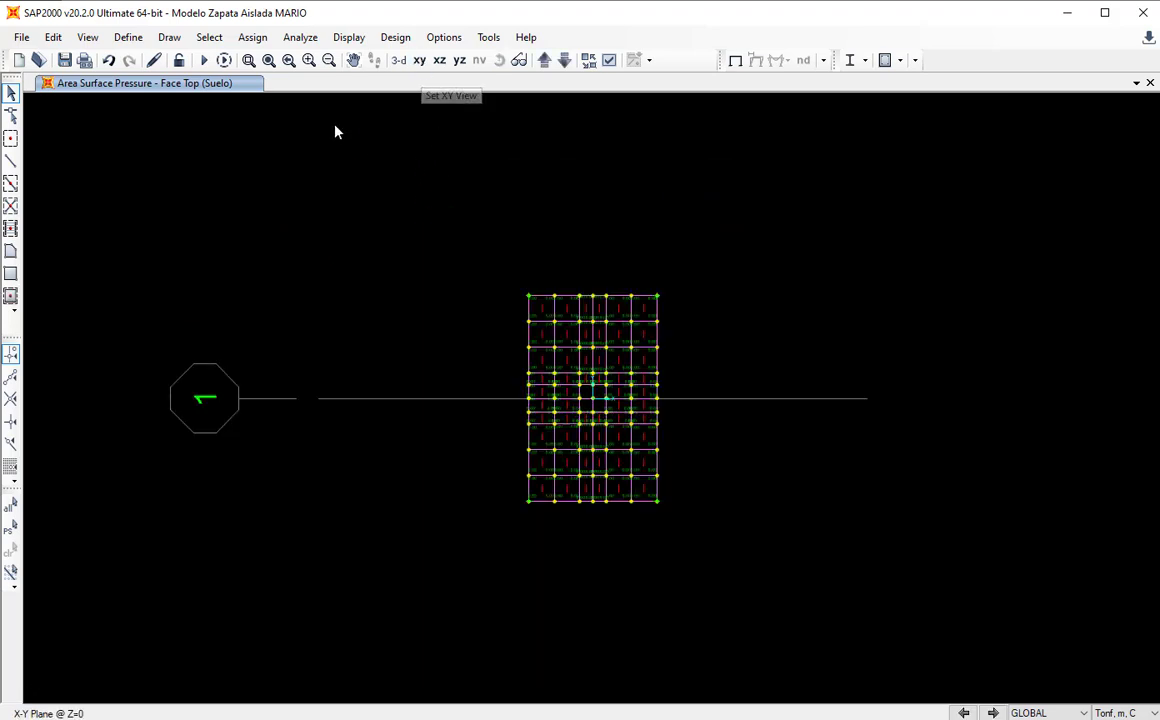
{"action": "left_click", "coordinate": [268, 60]}
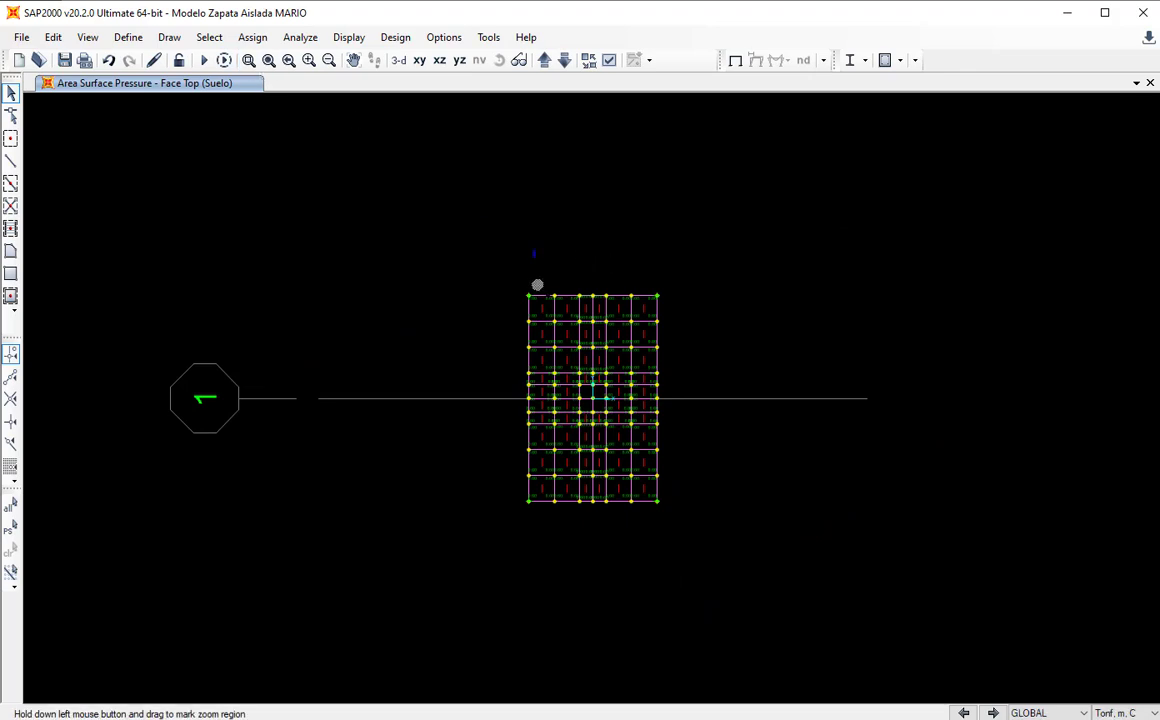
{"action": "left_click_drag", "start_coordinate": [534, 249], "coordinate": [689, 547]}
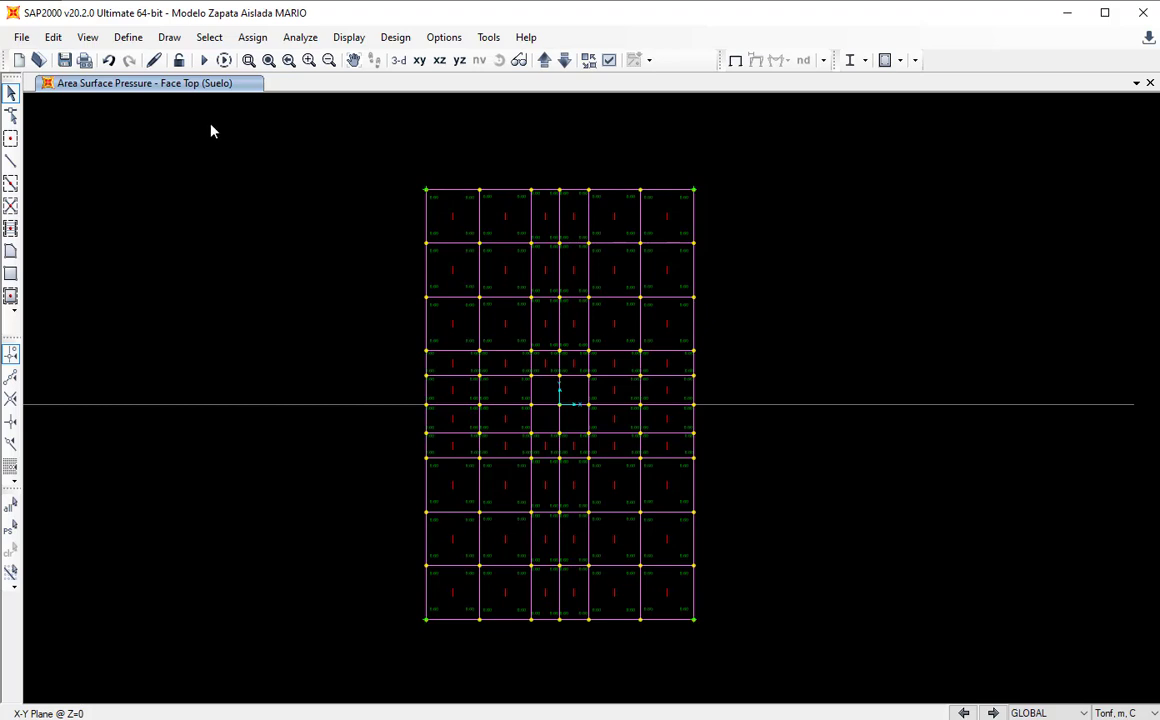
{"action": "left_click", "coordinate": [214, 39]}
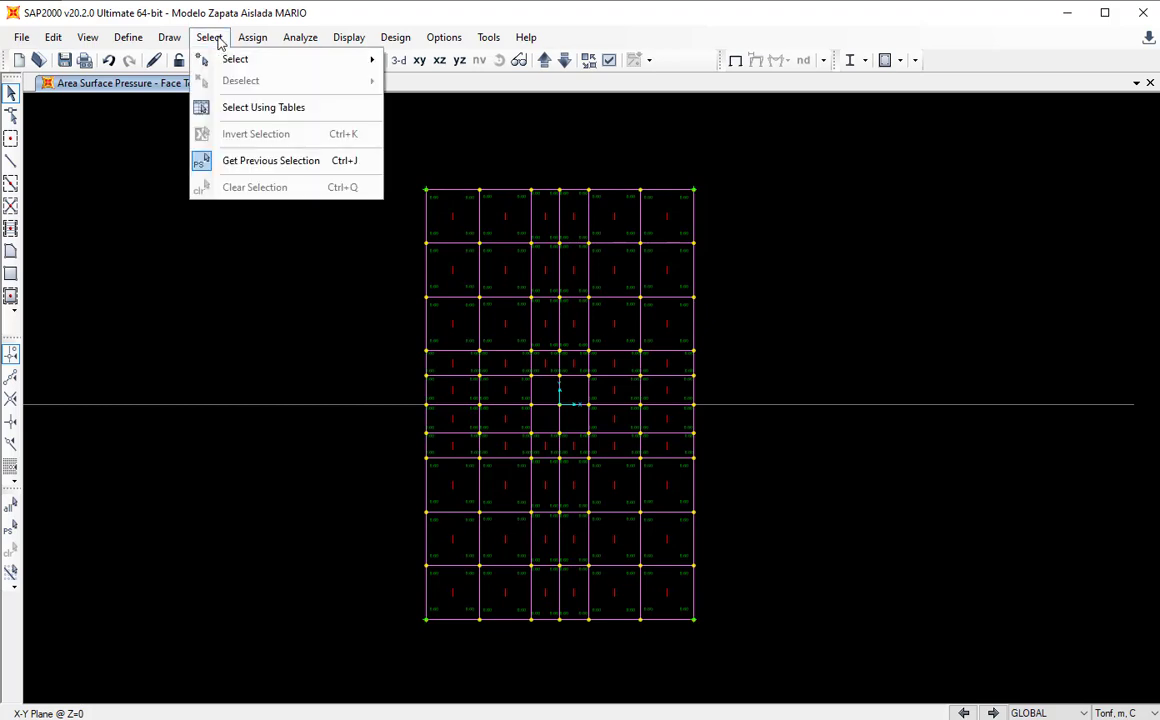
{"action": "left_click", "coordinate": [308, 163]}
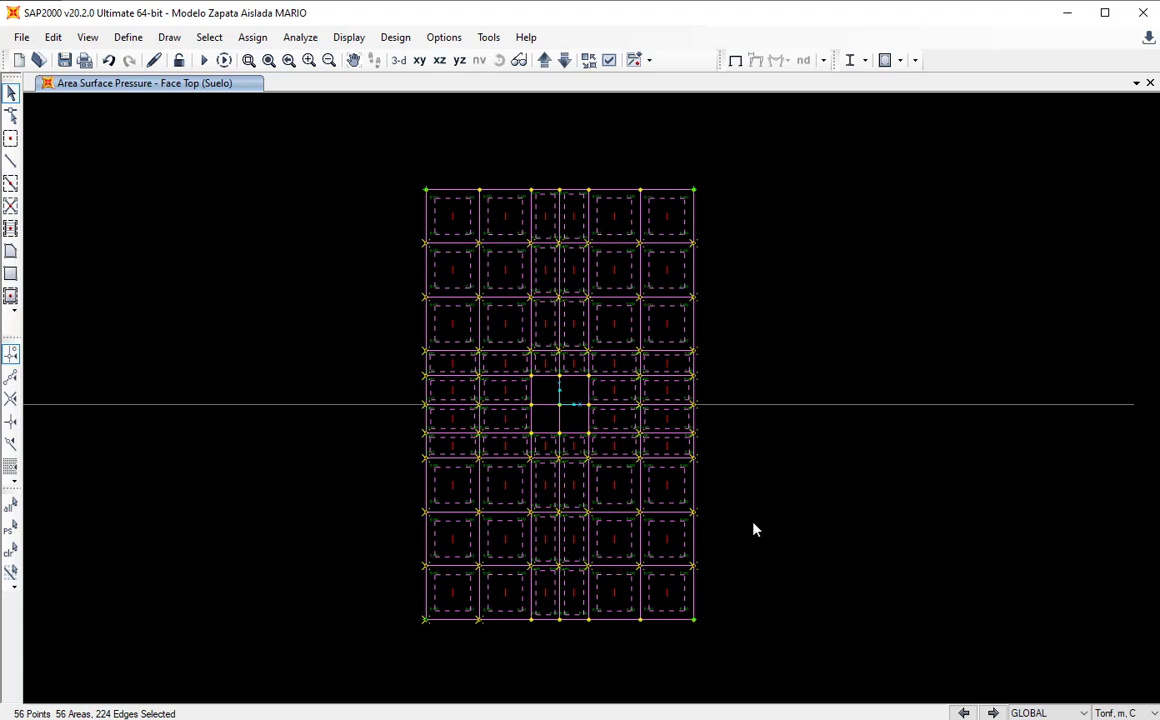
Assign a by-element Piso surface pressure of 2.4*0.1 tonf/m² to the top face of the selected areas.
{"action": "left_click", "coordinate": [258, 38]}
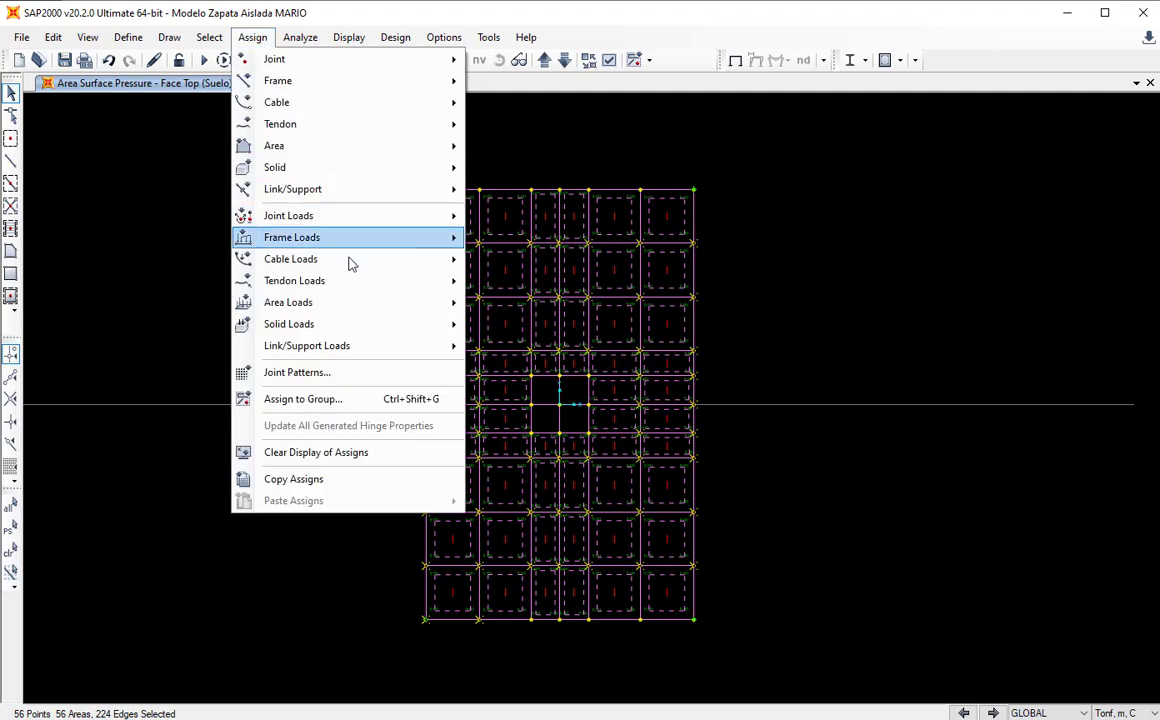
{"action": "mouse_move", "coordinate": [357, 306]}
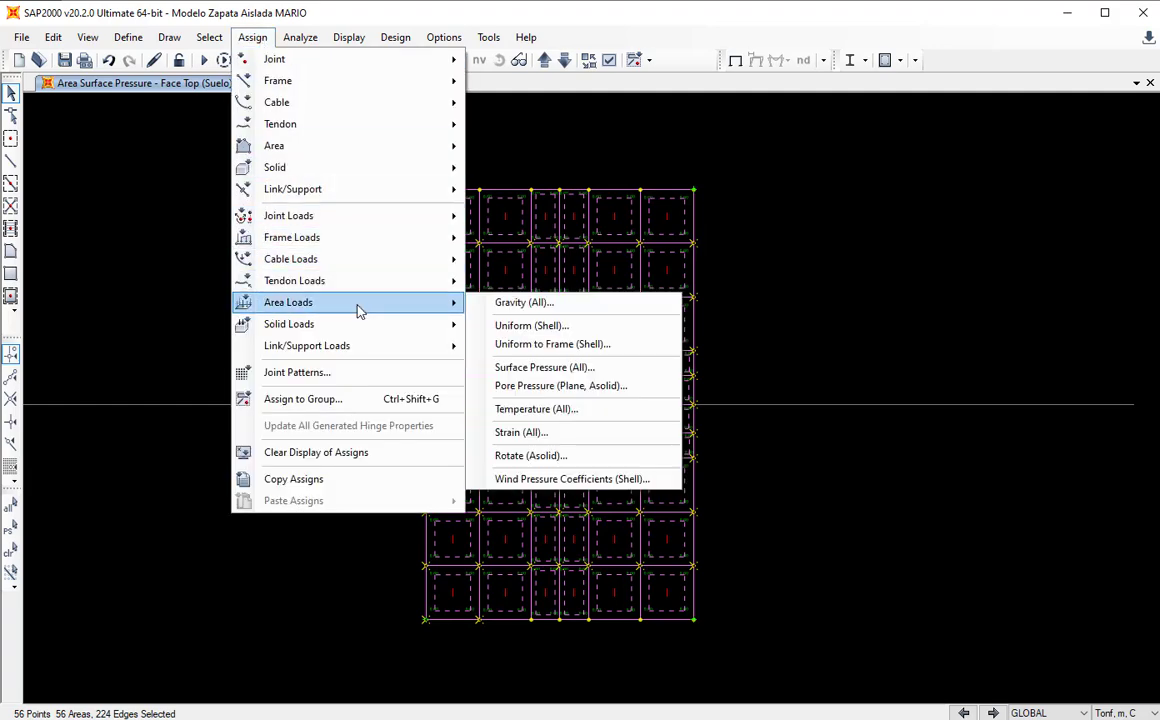
{"action": "left_click", "coordinate": [575, 370]}
{"action": "left_click_drag", "start_coordinate": [578, 128], "coordinate": [898, 127]}
{"action": "left_click", "coordinate": [921, 153]}
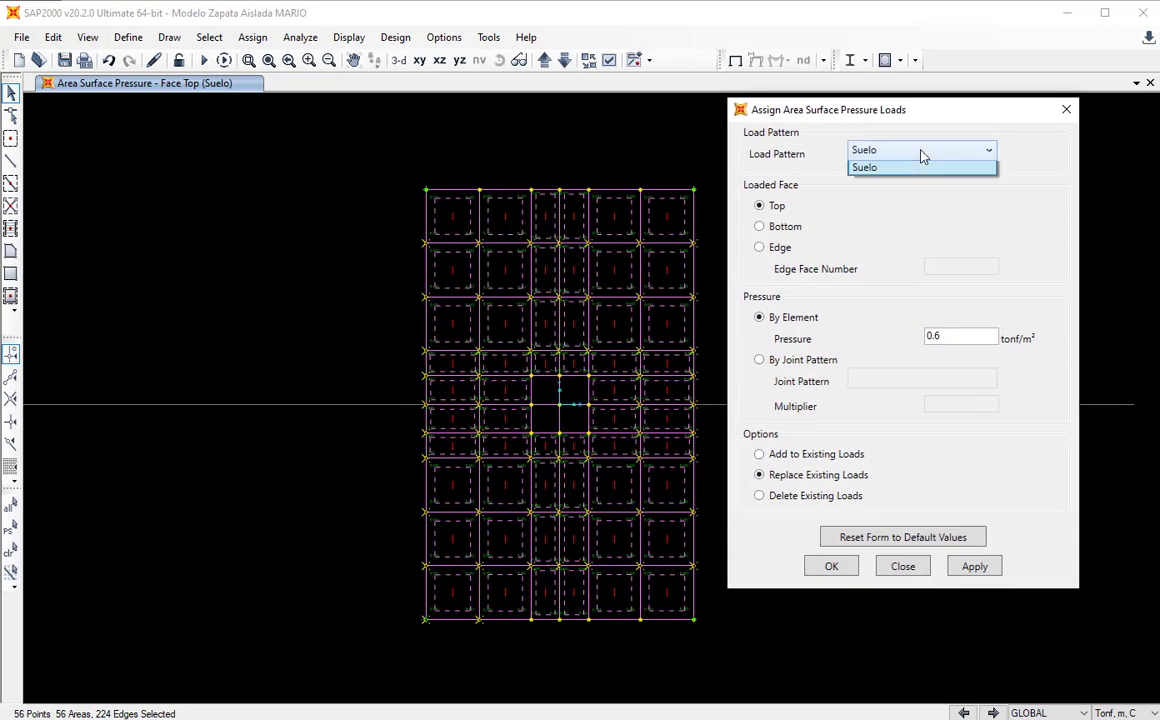
{"action": "left_click", "coordinate": [886, 238]}
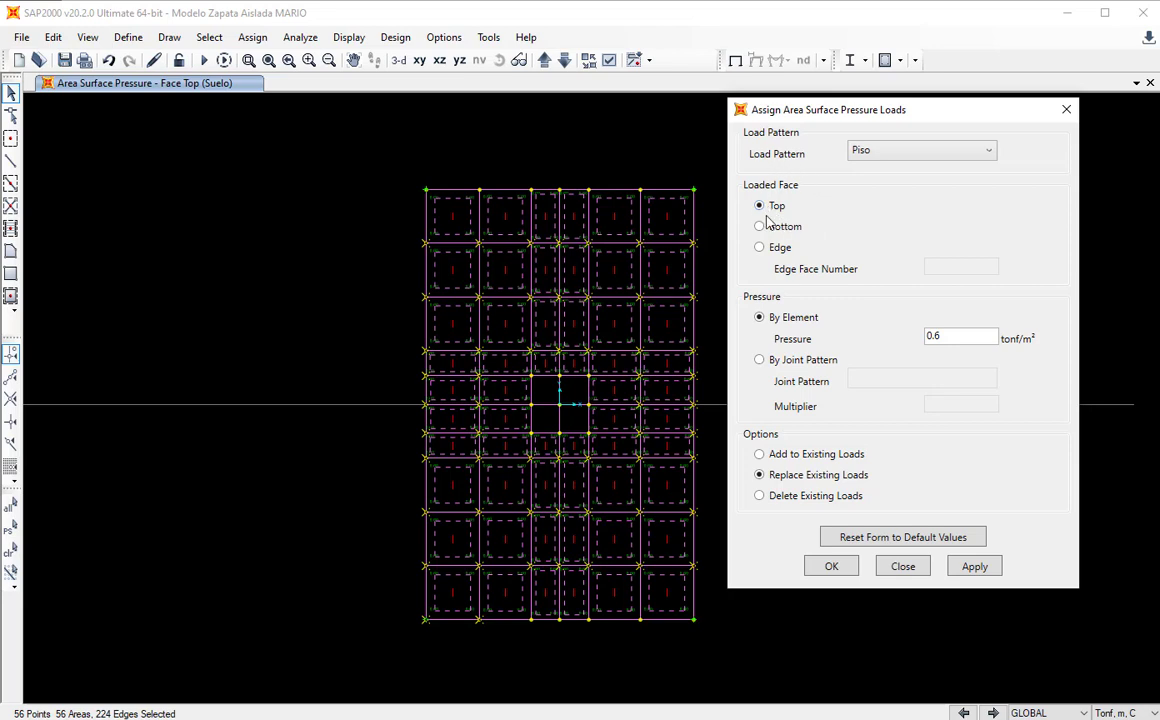
{"action": "left_click_drag", "start_coordinate": [955, 335], "coordinate": [849, 341]}
{"action": "type", "text": "2.4*0.1"}
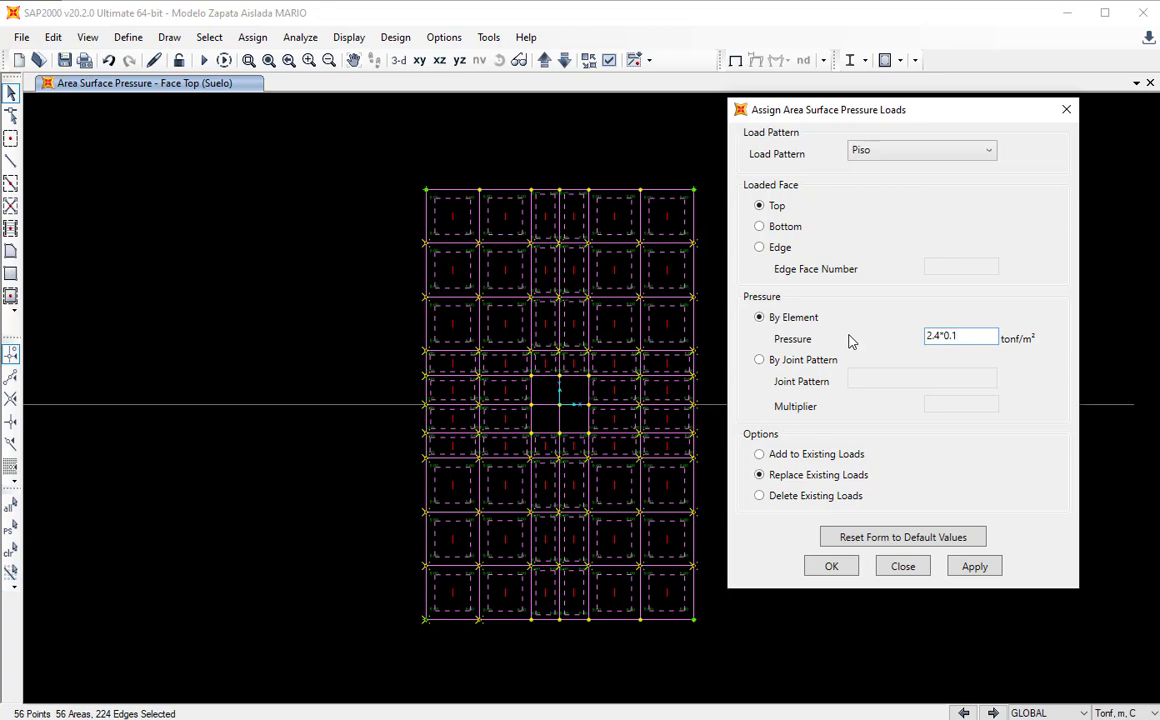
{"action": "left_click", "coordinate": [830, 565]}
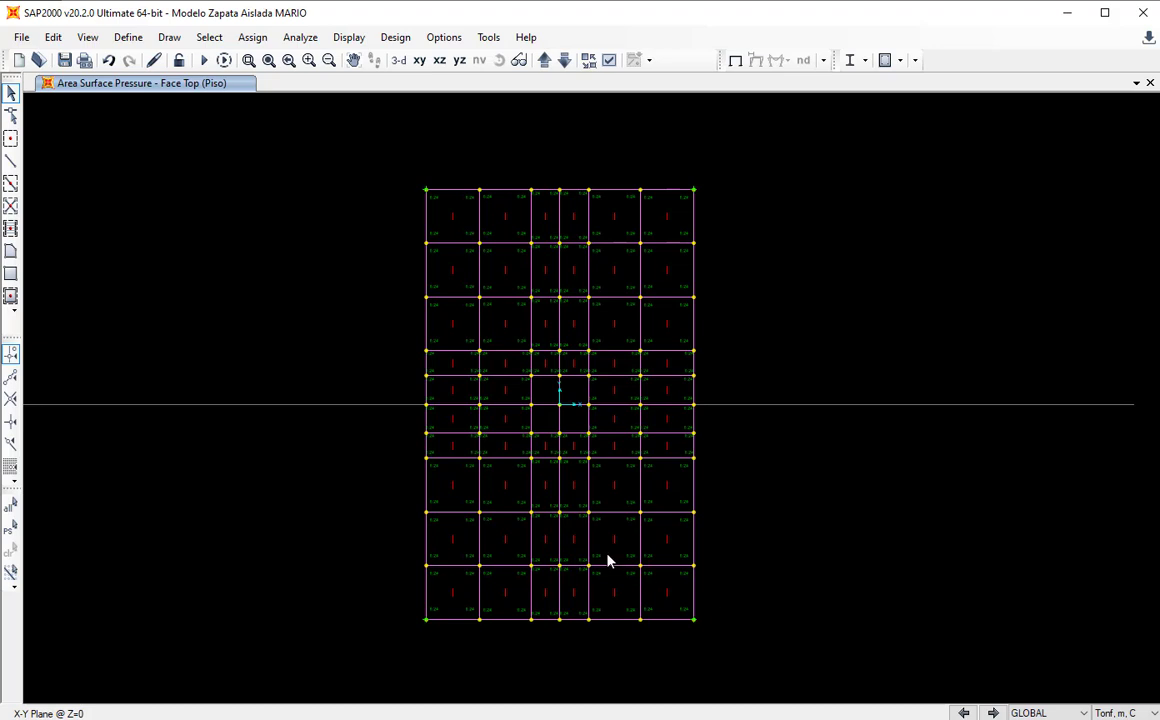
Reselect the same footing areas and assign a by-element S/C surface pressure of 0.4 tonf/m² to their top face.
{"action": "left_click", "coordinate": [209, 37]}
{"action": "left_click", "coordinate": [312, 162]}
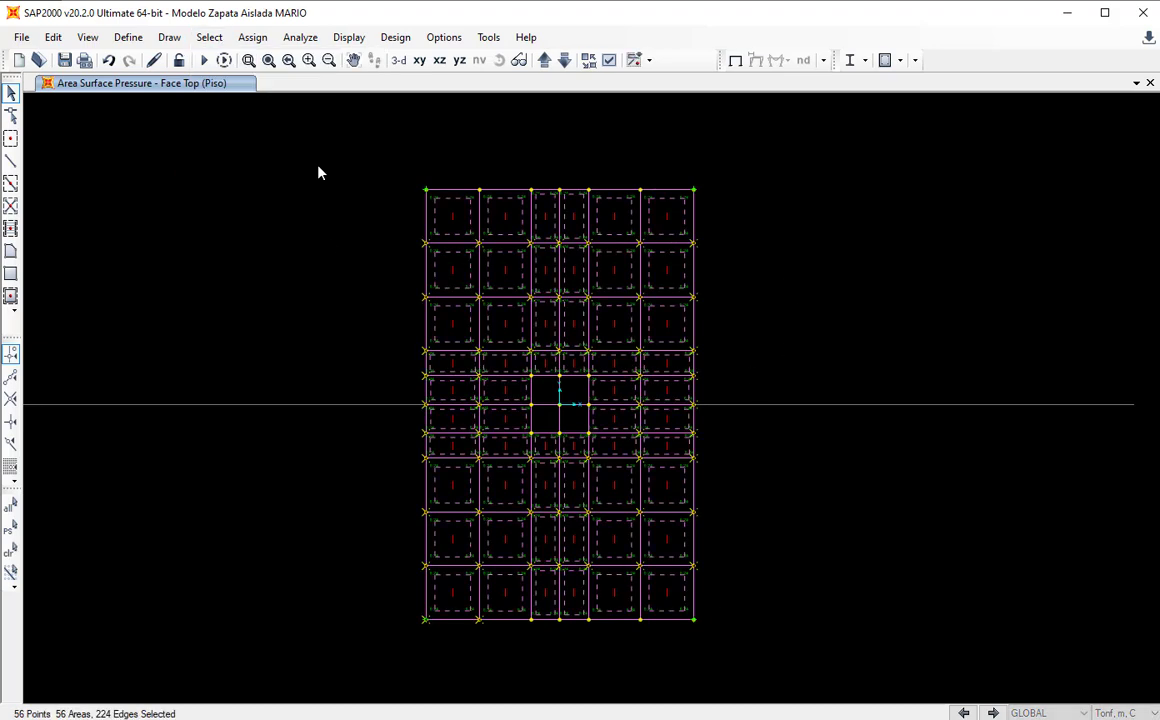
{"action": "left_click", "coordinate": [252, 37]}
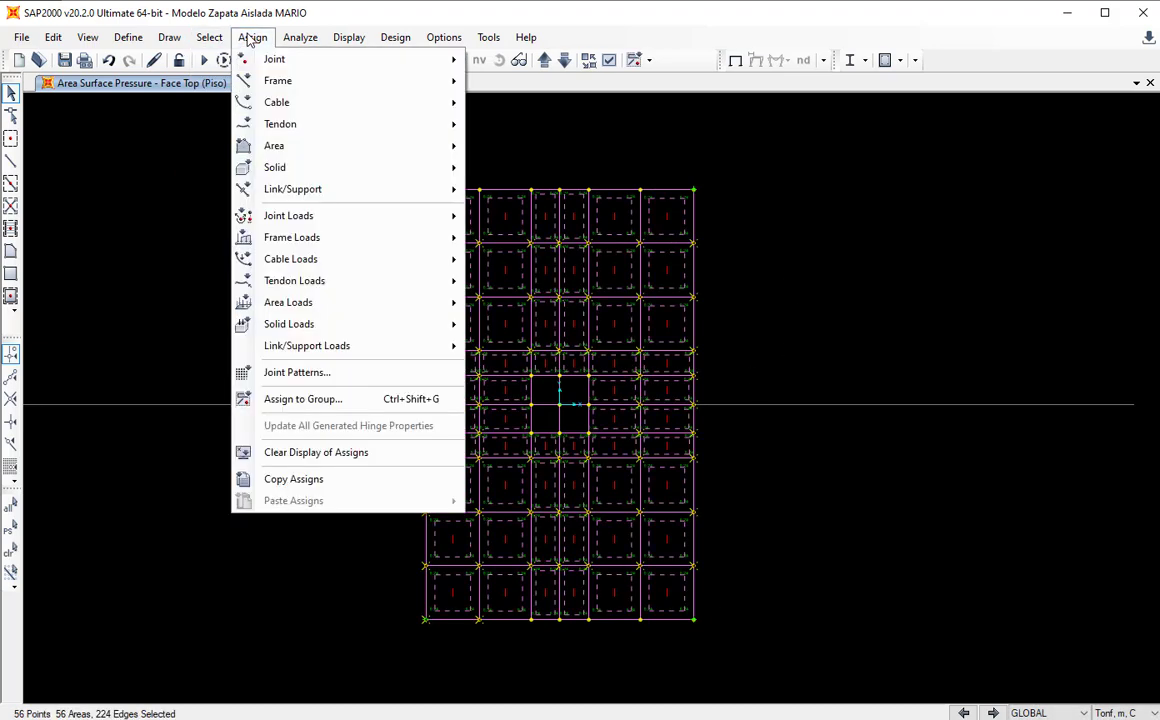
{"action": "mouse_move", "coordinate": [414, 304]}
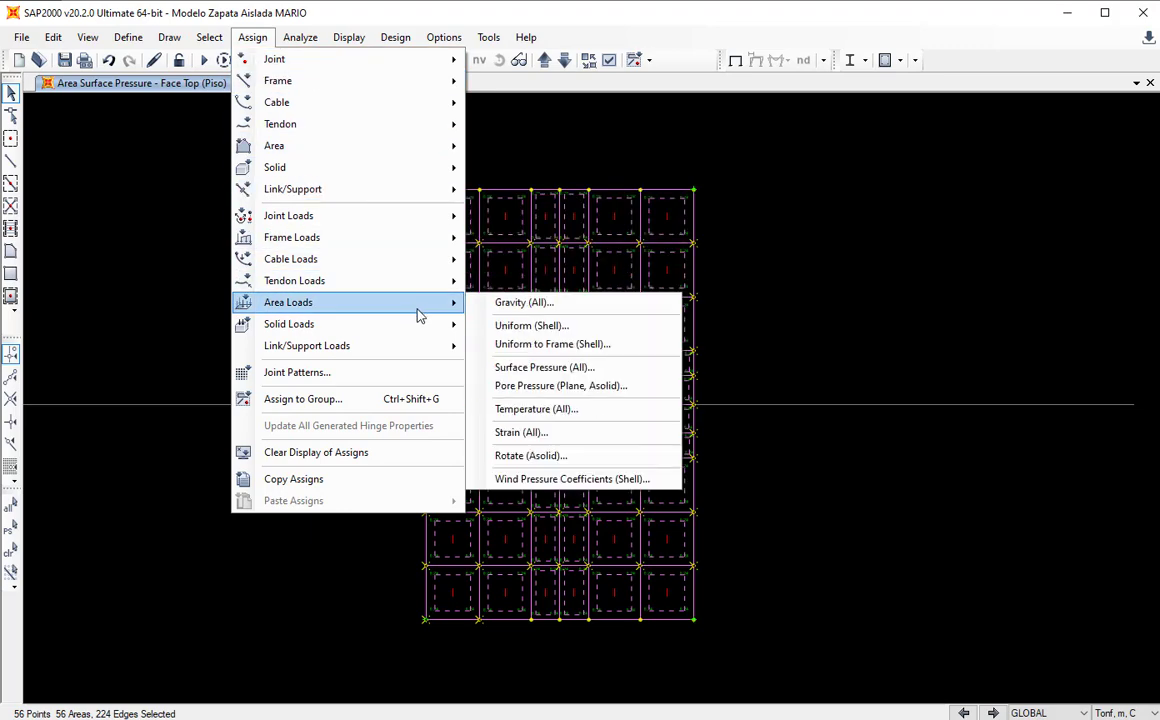
{"action": "left_click", "coordinate": [600, 365]}
{"action": "left_click_drag", "start_coordinate": [584, 132], "coordinate": [953, 113]}
{"action": "left_click", "coordinate": [957, 153]}
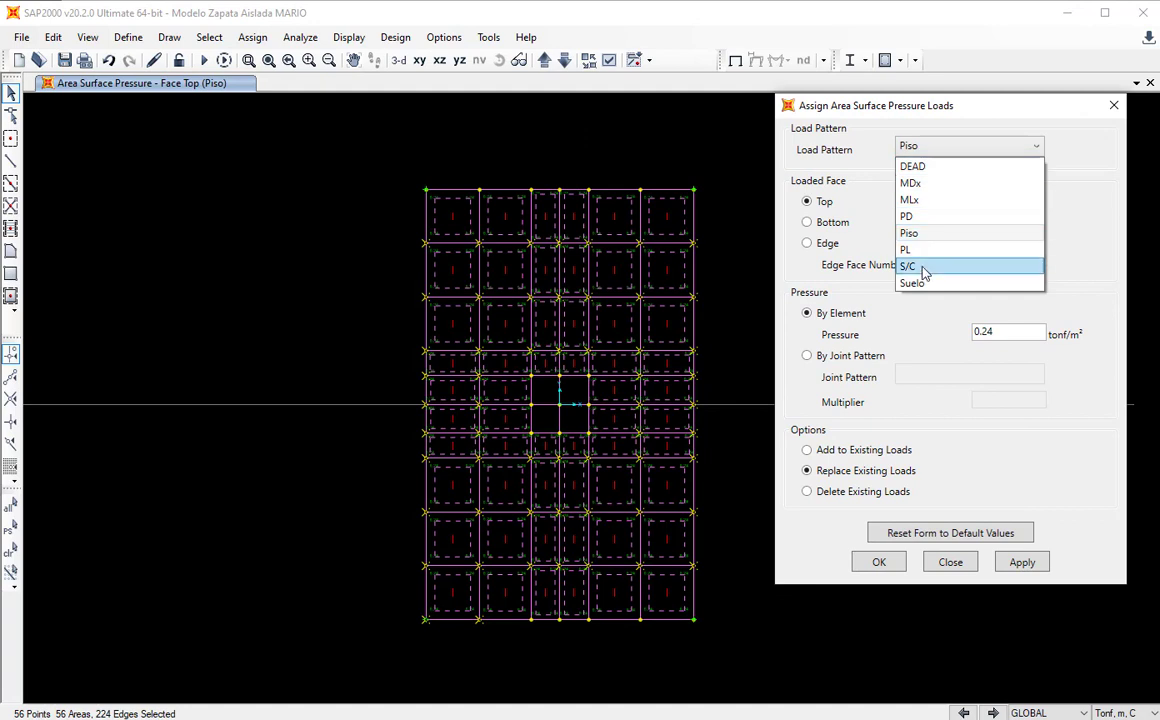
{"action": "left_click", "coordinate": [933, 264]}
{"action": "double_click", "coordinate": [995, 338]}
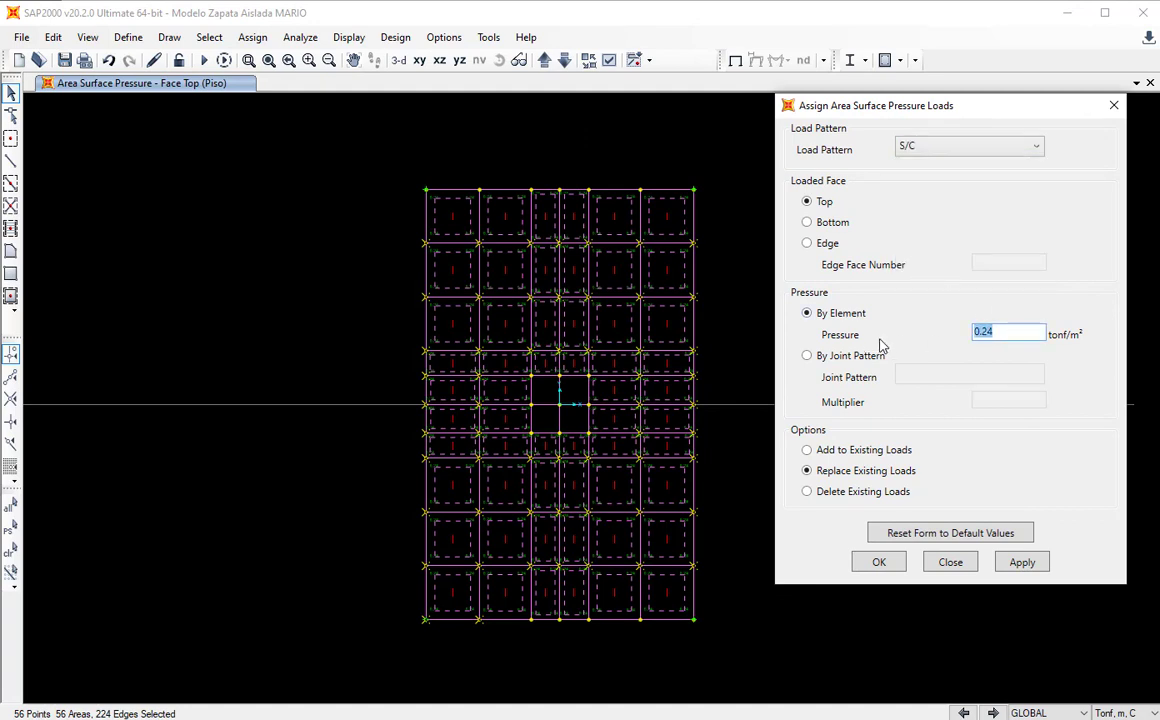
{"action": "type", "text": "0.4"}
{"action": "left_click", "coordinate": [890, 564]}
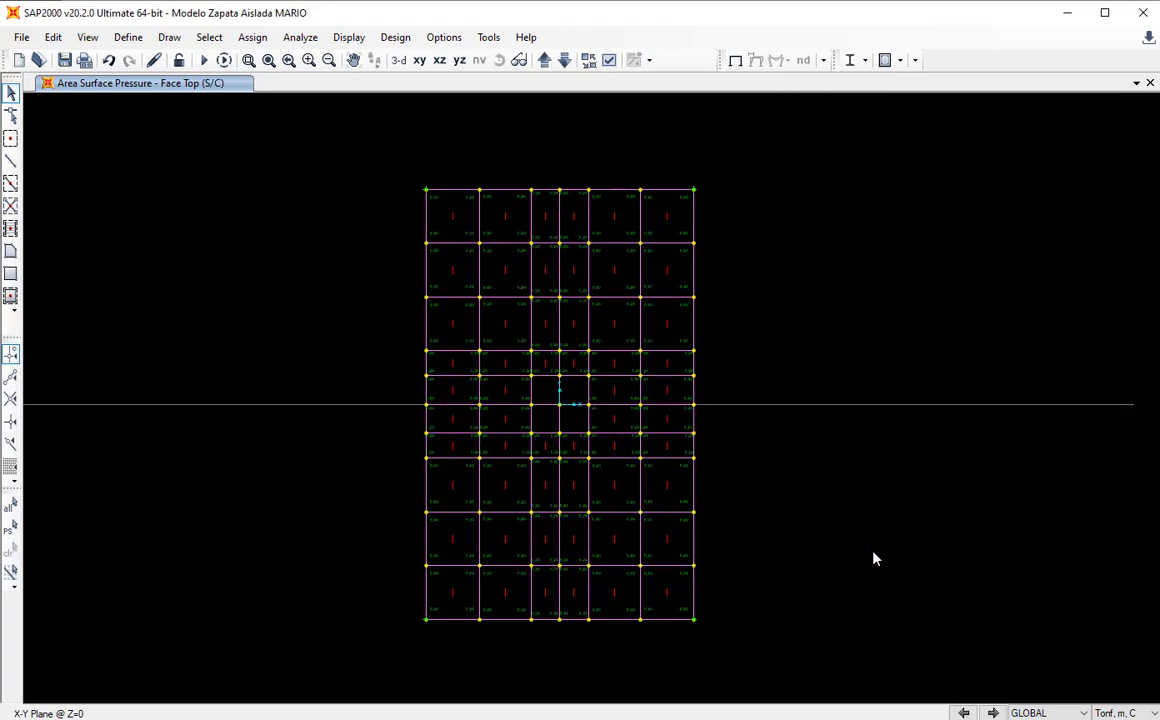
Inspect the S/C surface pressure loads on the footing in 3-D, leaving nothing selected.
{"action": "left_click", "coordinate": [399, 60]}
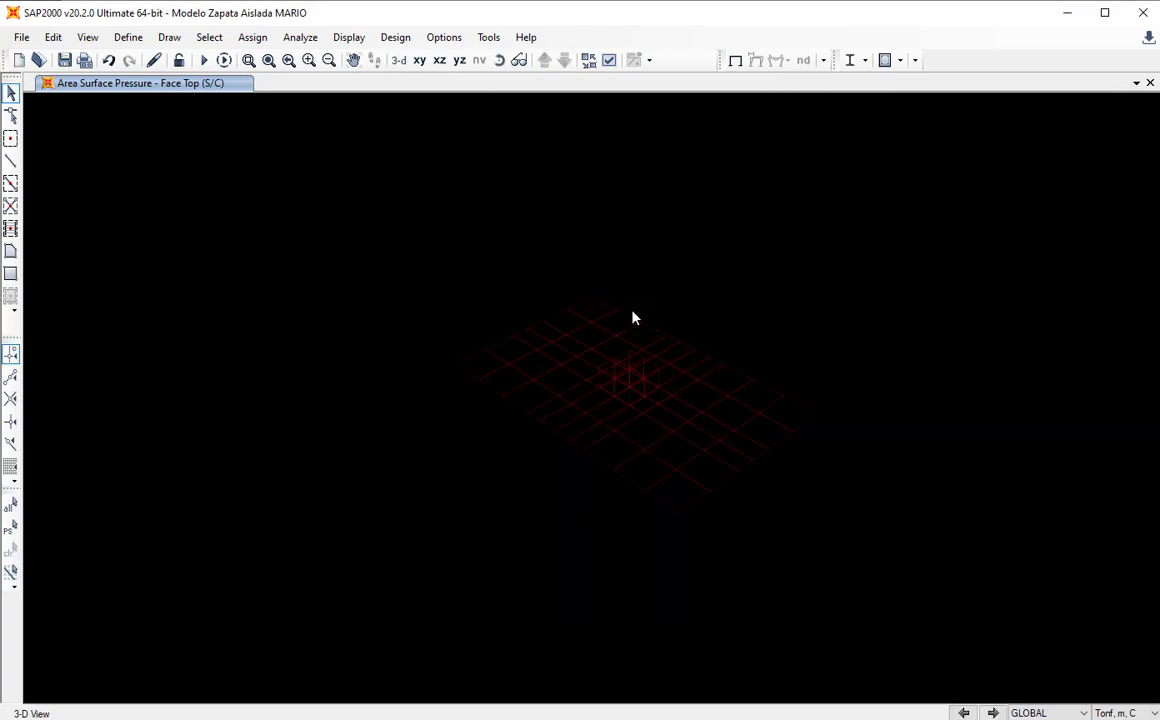
{"action": "scroll", "coordinate": [709, 444], "scroll_direction": "up", "scroll_amount": 3}
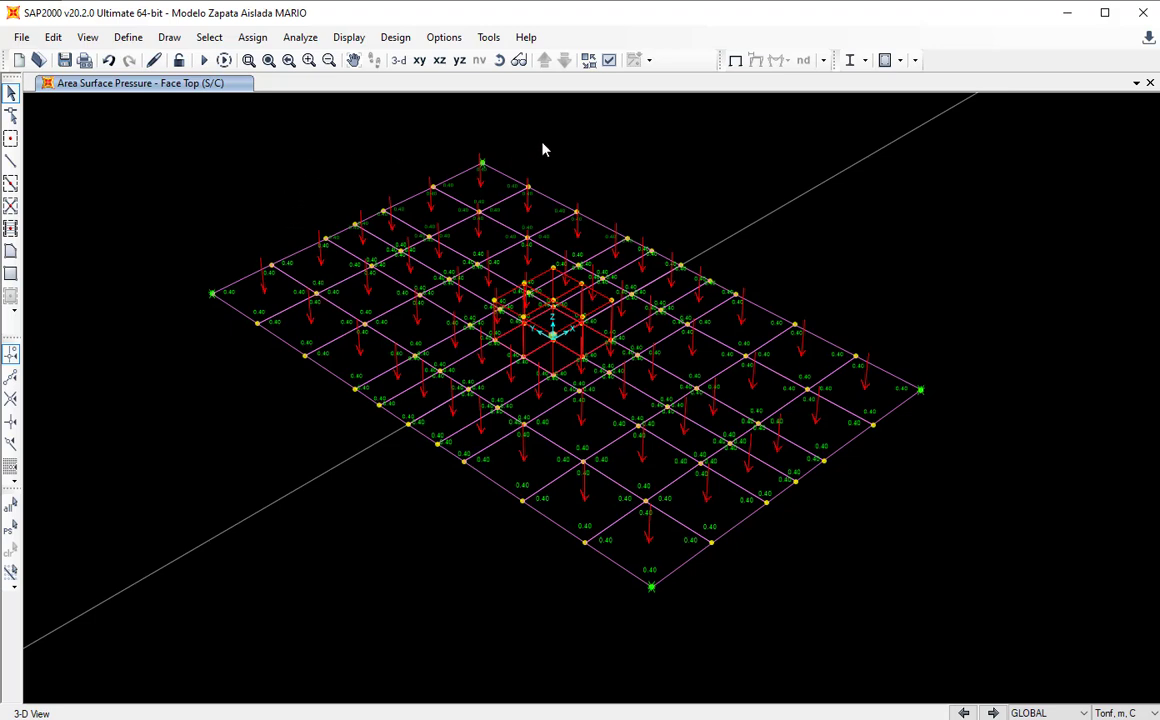
{"action": "left_click_drag", "start_coordinate": [153, 155], "coordinate": [997, 604]}
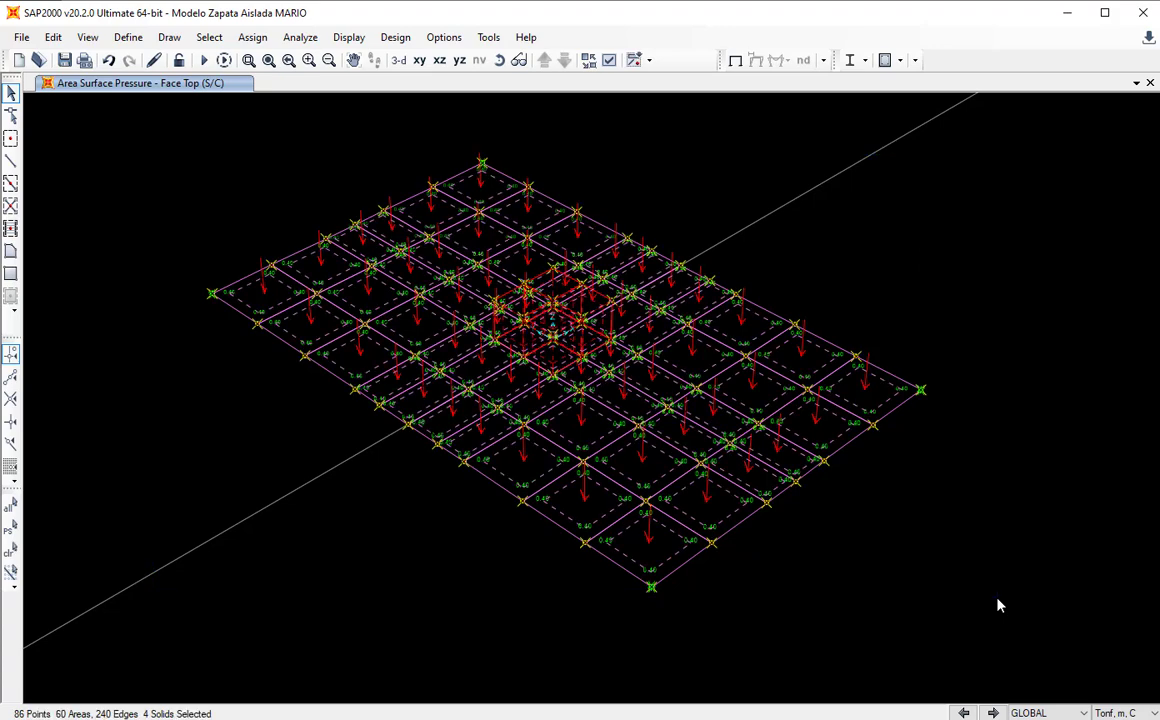
{"action": "key", "text": "ctrl+q"}
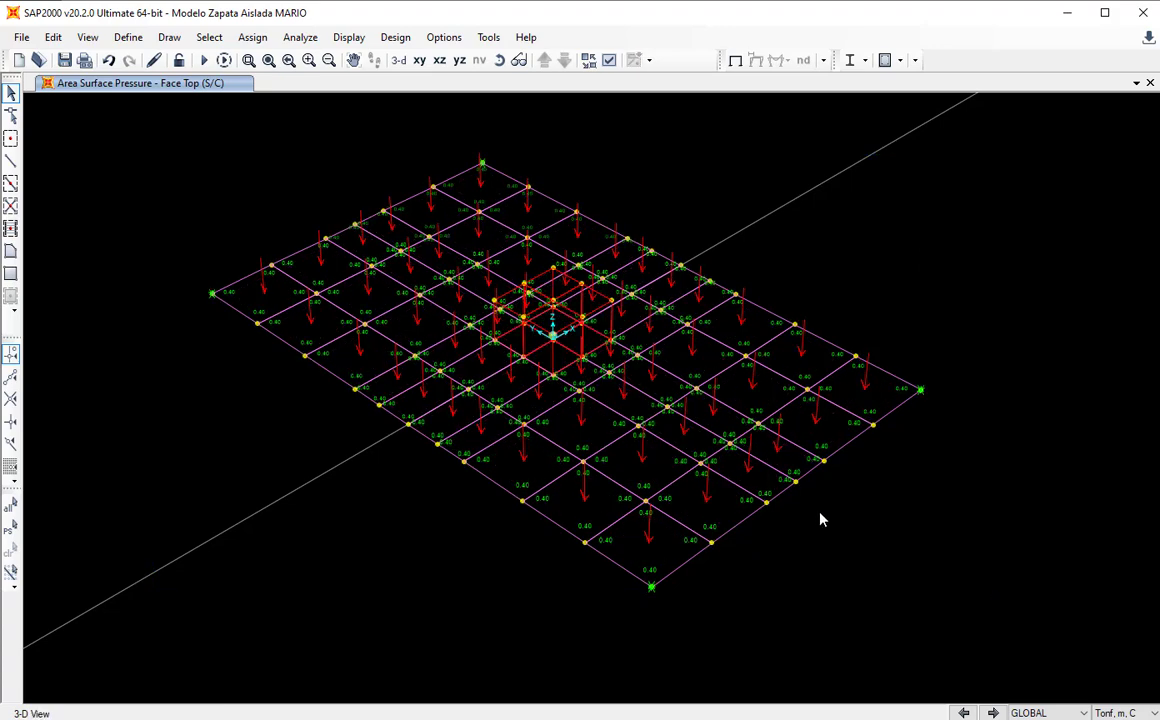
Show the undeformed shape from a low 3-D angle and select the nine top joints of the column solids.
{"action": "left_click", "coordinate": [496, 66]}
{"action": "left_click_drag", "start_coordinate": [588, 316], "coordinate": [686, 204]}
{"action": "scroll", "coordinate": [580, 391], "scroll_direction": "up", "scroll_amount": 2}
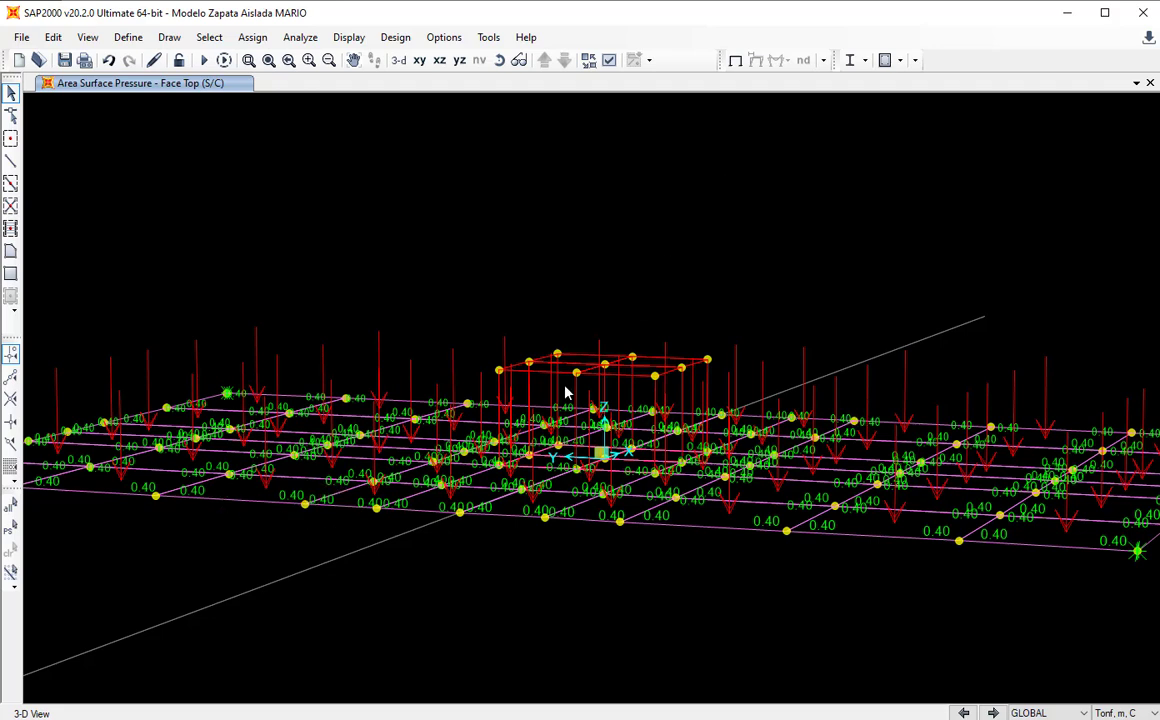
{"action": "left_click", "coordinate": [736, 61]}
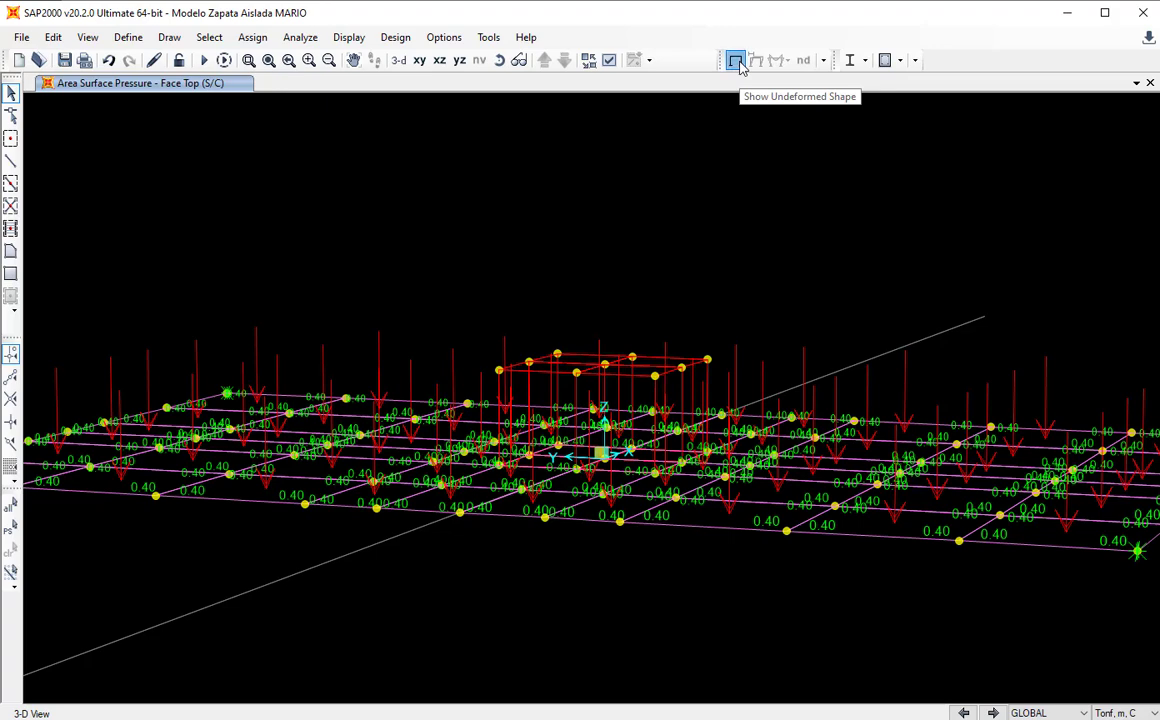
{"action": "left_click", "coordinate": [517, 60]}
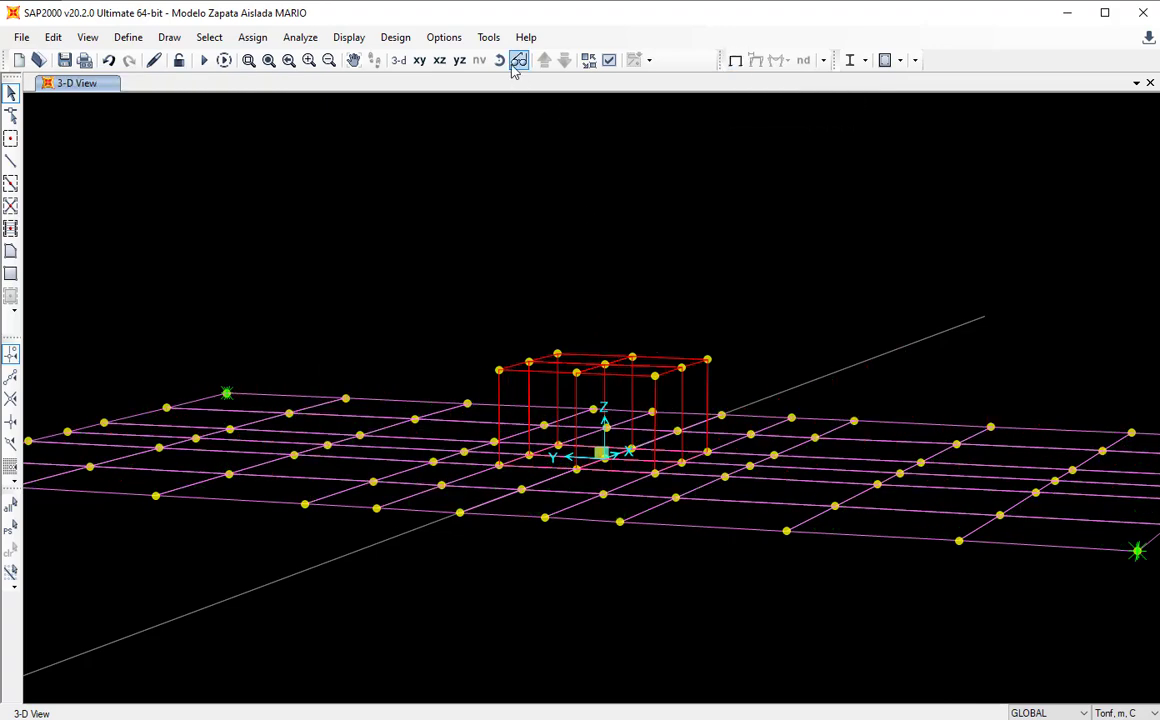
{"action": "left_click_drag", "start_coordinate": [513, 166], "coordinate": [551, 213]}
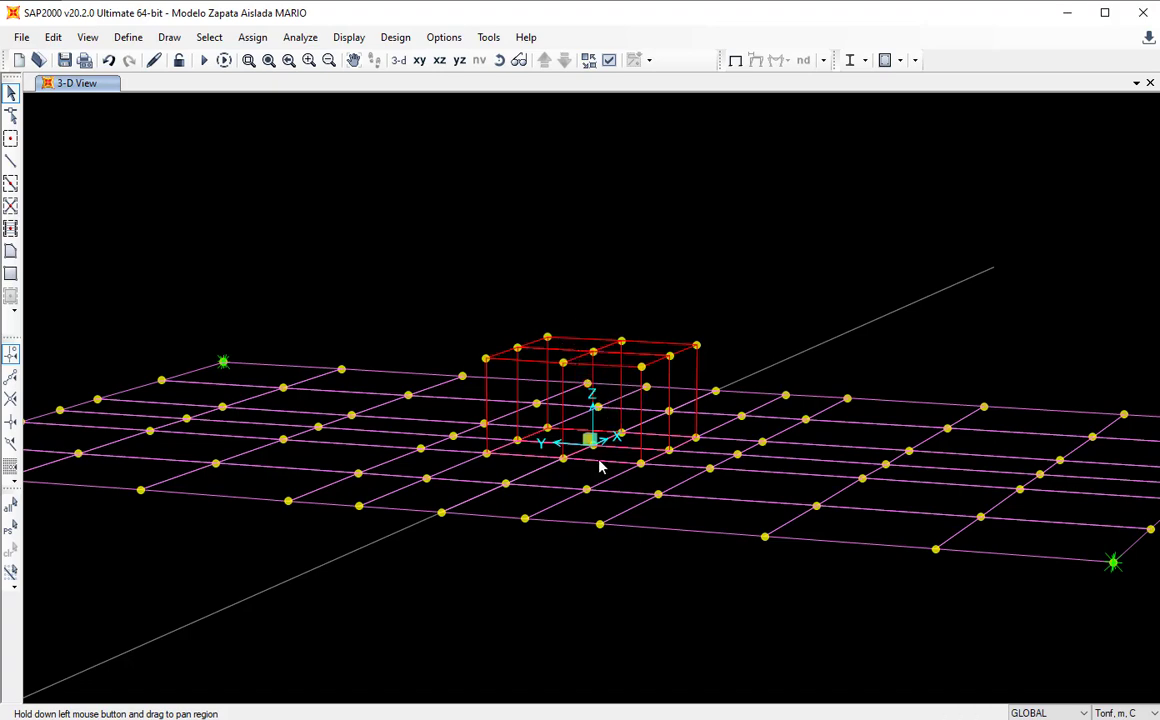
{"action": "left_click_drag", "start_coordinate": [623, 206], "coordinate": [637, 228]}
{"action": "left_click_drag", "start_coordinate": [590, 412], "coordinate": [590, 412]}
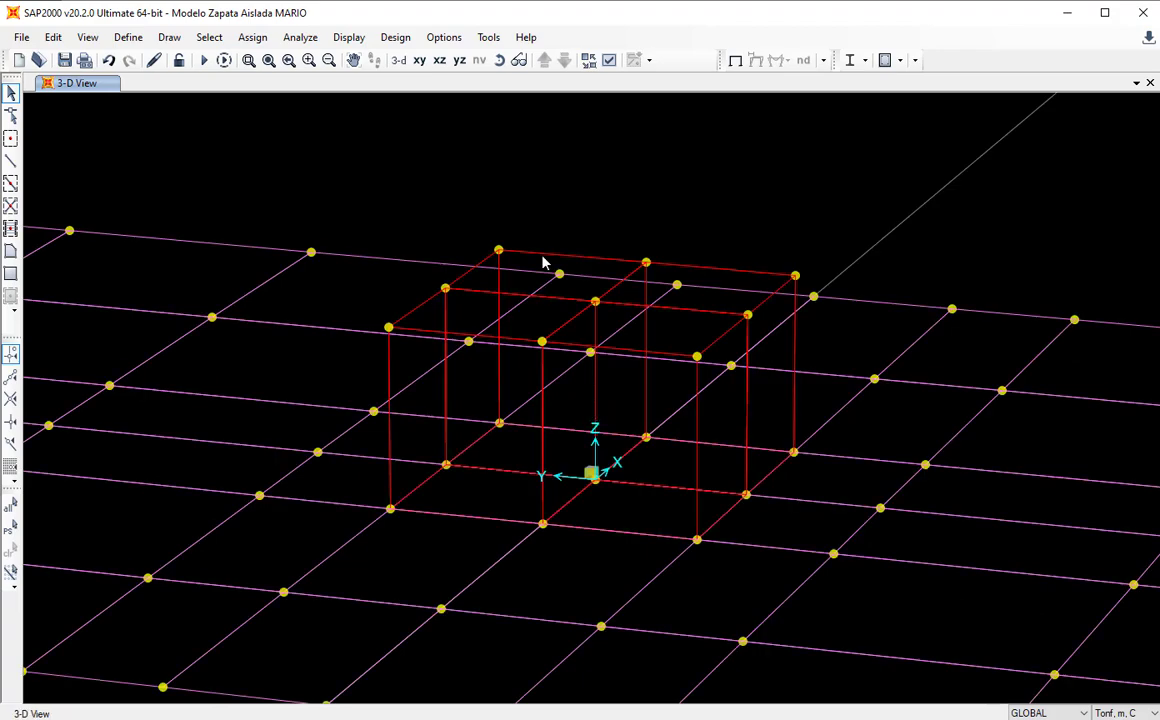
{"action": "mouse_move", "coordinate": [546, 137]}
{"action": "left_mouse_down"}
{"action": "mouse_move", "coordinate": [565, 155]}
{"action": "mouse_move", "coordinate": [565, 140]}
{"action": "left_mouse_up"}
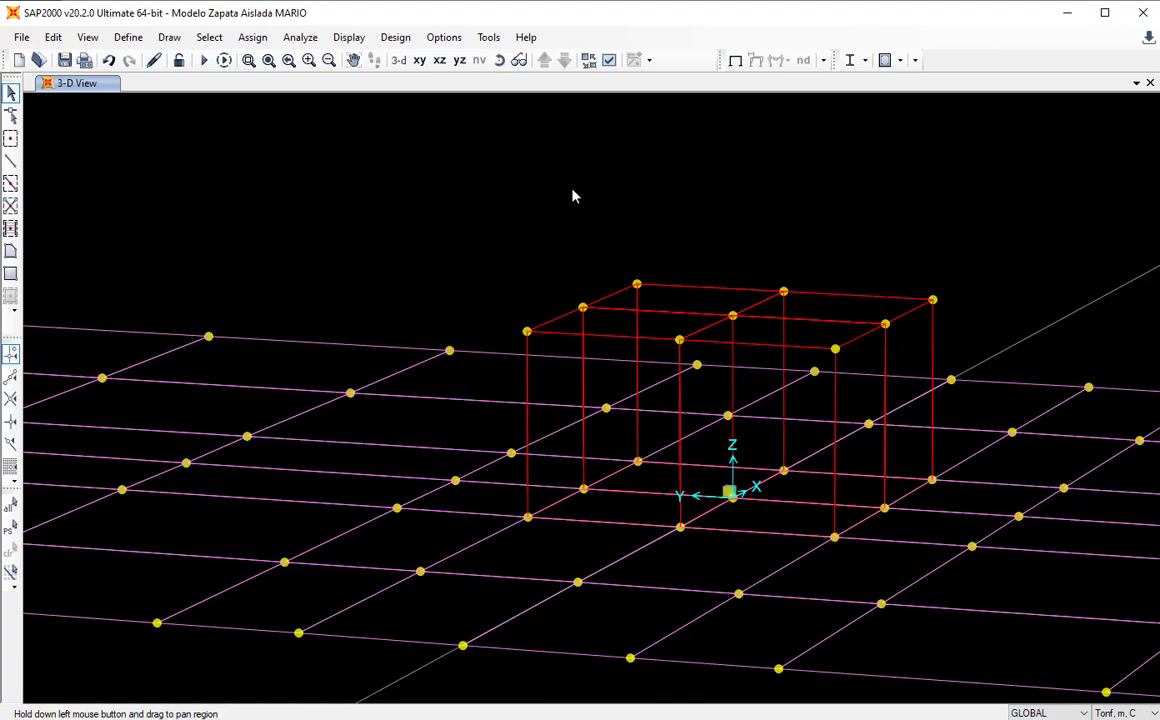
{"action": "left_click_drag", "start_coordinate": [572, 192], "coordinate": [519, 149]}
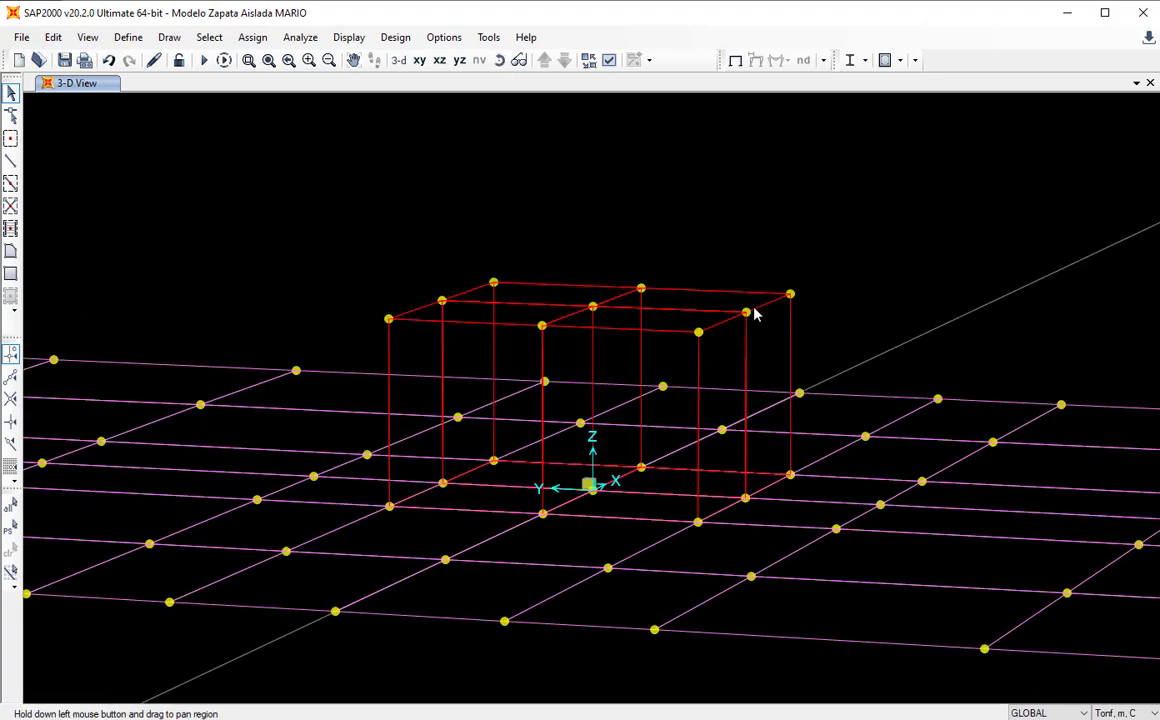
{"action": "left_click_drag", "start_coordinate": [346, 232], "coordinate": [826, 346]}
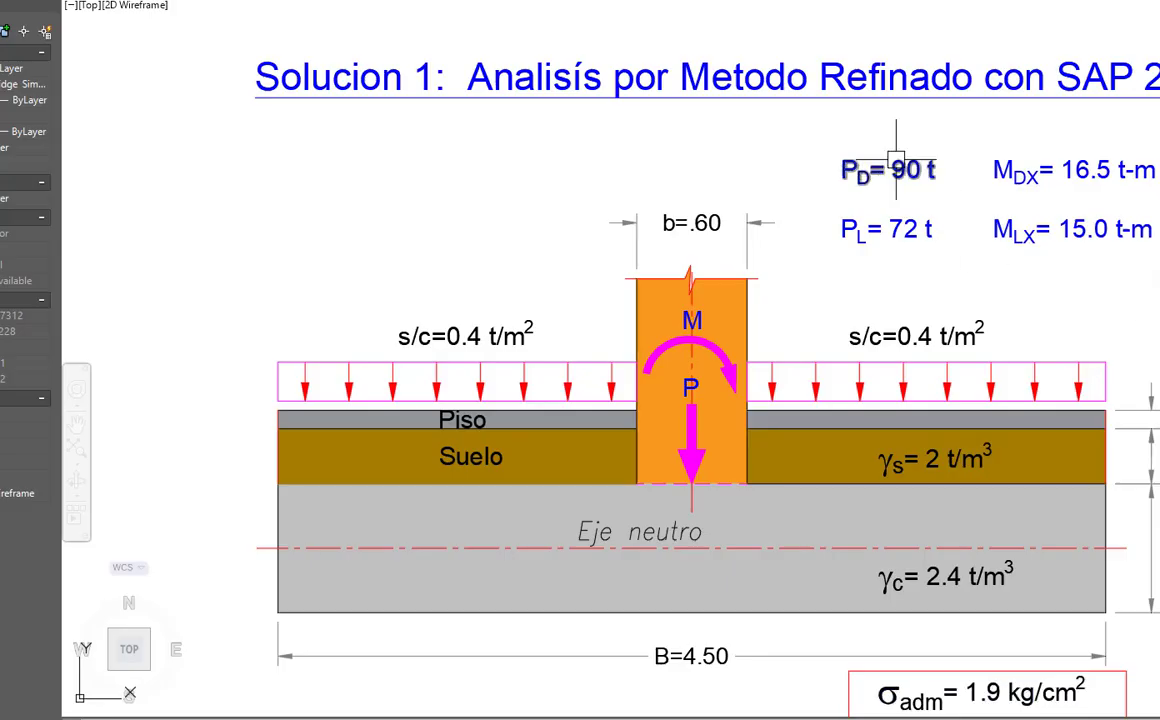
Switch to the footing drawing in AutoCAD and examine the PD, PL, MDX and MLX column loads under Solucion 1.
{"action": "scroll", "coordinate": [896, 160], "scroll_direction": "up", "scroll_amount": 2}
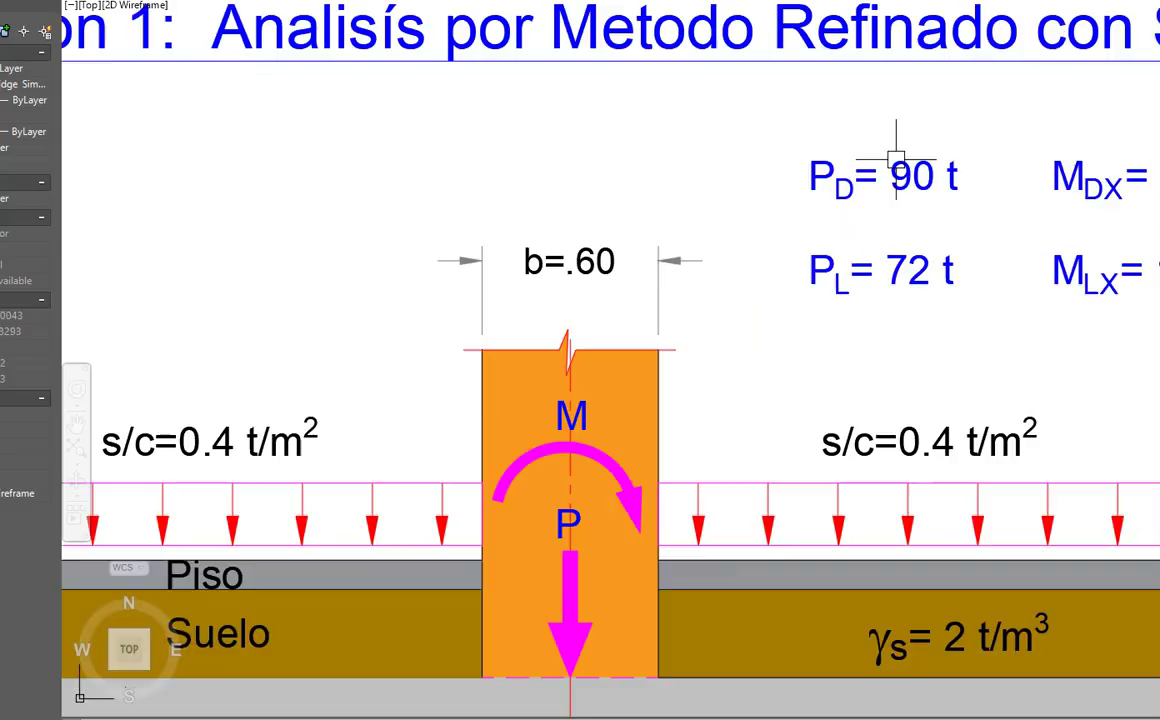
{"action": "mouse_move", "coordinate": [898, 189]}
{"action": "middle_mouse_down"}
{"action": "mouse_move", "coordinate": [619, 282]}
{"action": "mouse_move", "coordinate": [718, 270]}
{"action": "middle_mouse_up"}
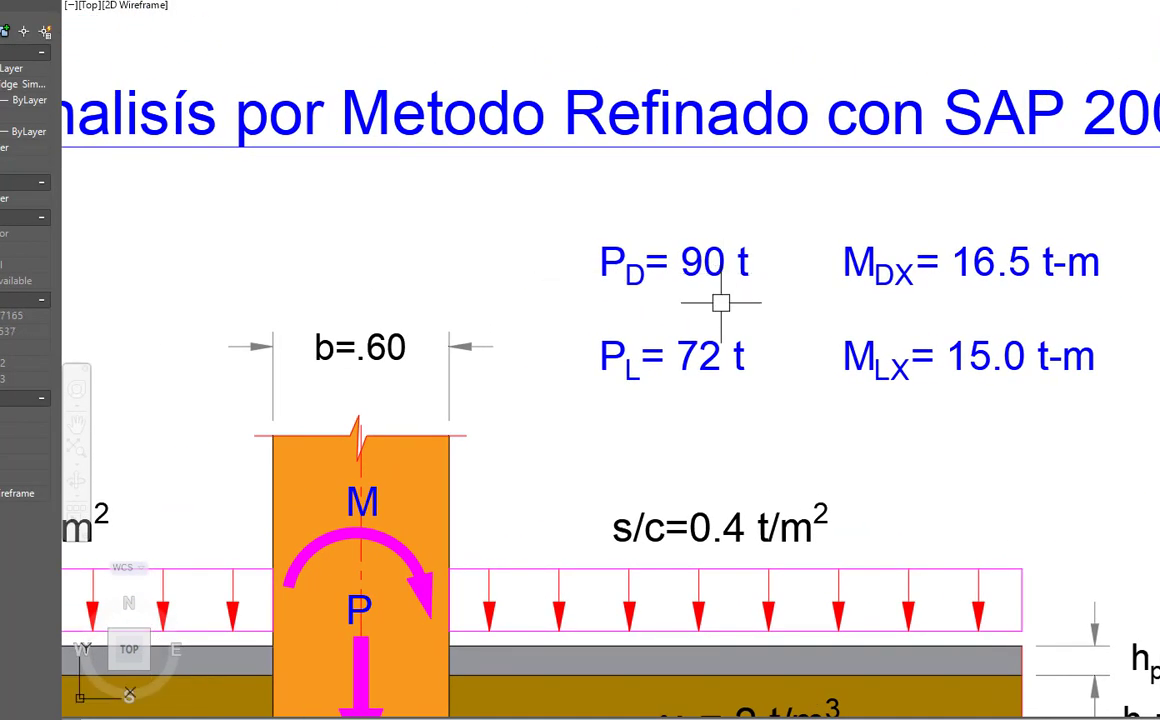
{"action": "middle_click_drag", "start_coordinate": [660, 355], "coordinate": [788, 208]}
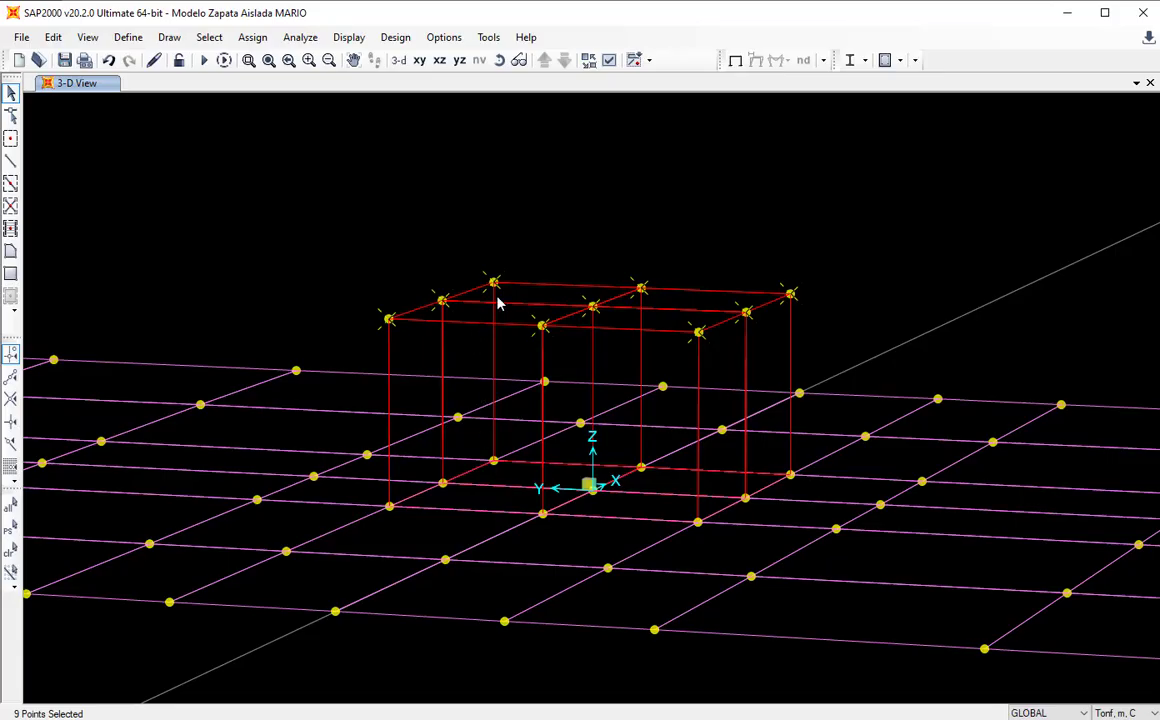
Assign a PD joint force of -90/9 tonf in global Z to the nine top joints of the column.
{"action": "left_click_drag", "start_coordinate": [347, 228], "coordinate": [845, 350]}
{"action": "left_click_drag", "start_coordinate": [336, 217], "coordinate": [824, 344]}
{"action": "left_click_drag", "start_coordinate": [361, 233], "coordinate": [818, 342]}
{"action": "left_click", "coordinate": [248, 44]}
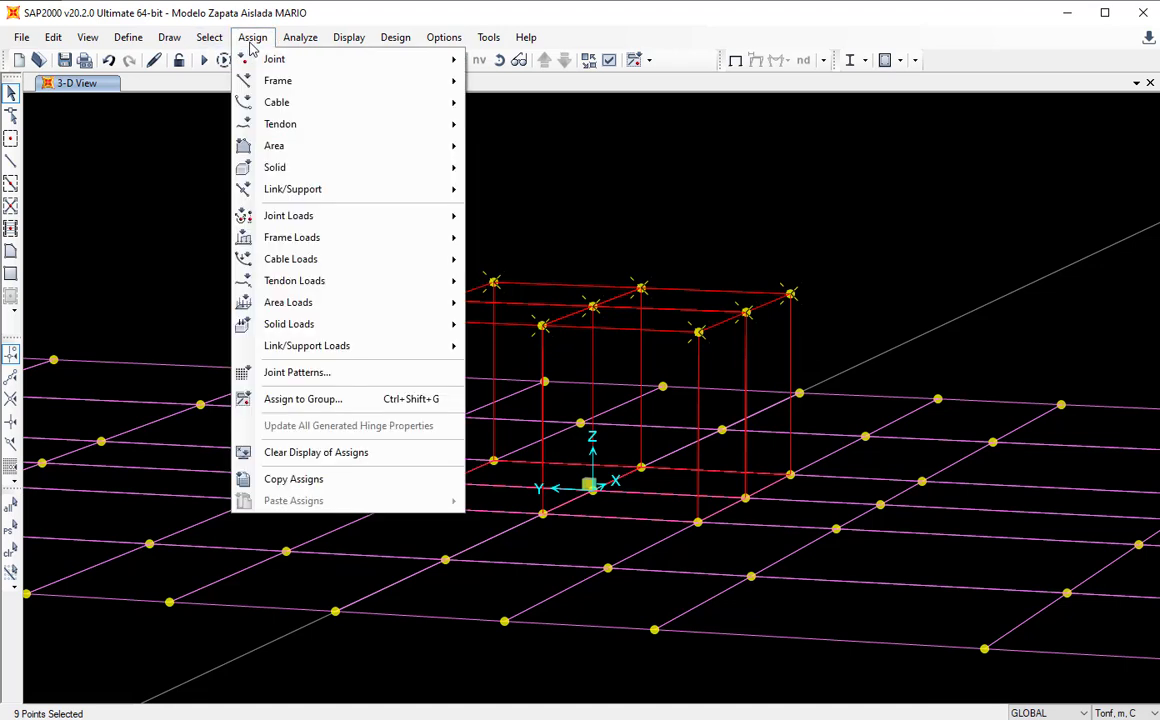
{"action": "mouse_move", "coordinate": [350, 226]}
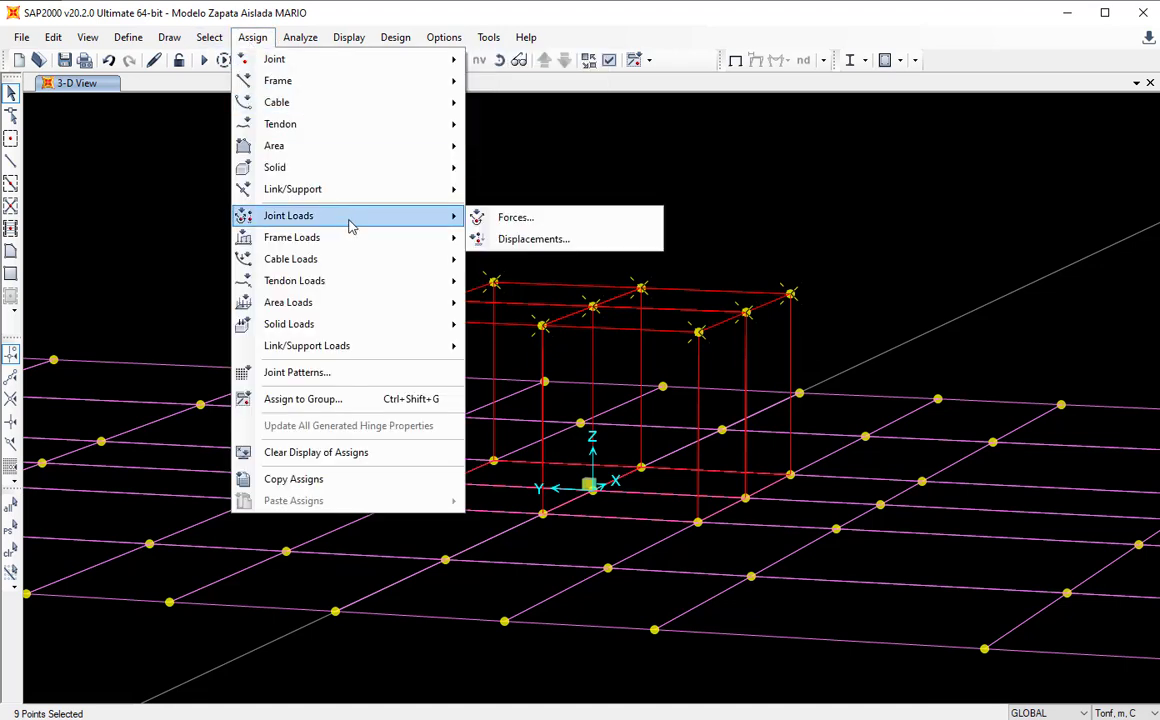
{"action": "left_click", "coordinate": [608, 218]}
{"action": "left_click_drag", "start_coordinate": [581, 166], "coordinate": [958, 117]}
{"action": "left_click", "coordinate": [975, 143]}
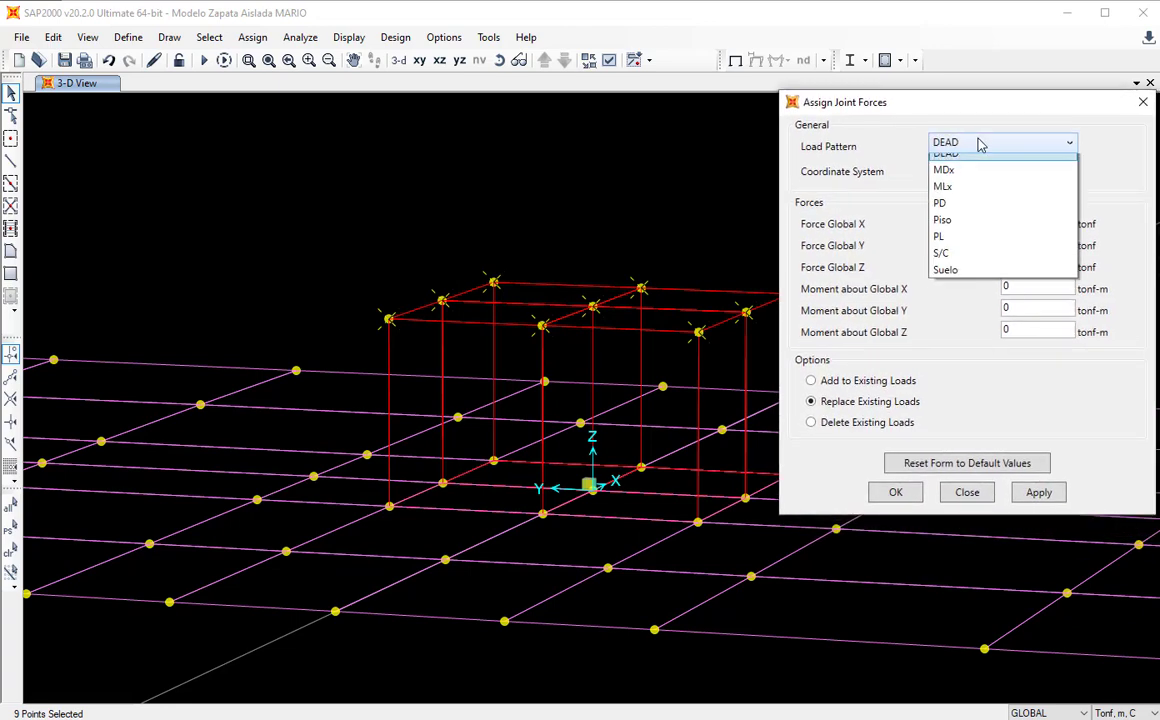
{"action": "left_click", "coordinate": [950, 214]}
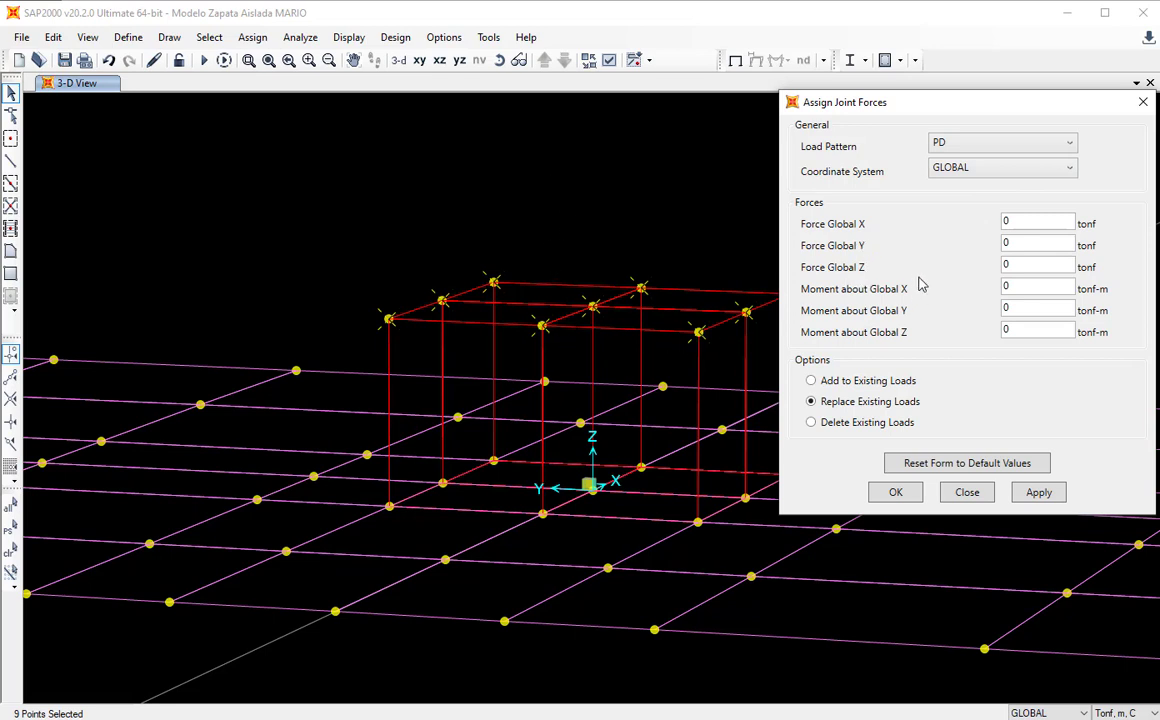
{"action": "double_click", "coordinate": [1028, 268]}
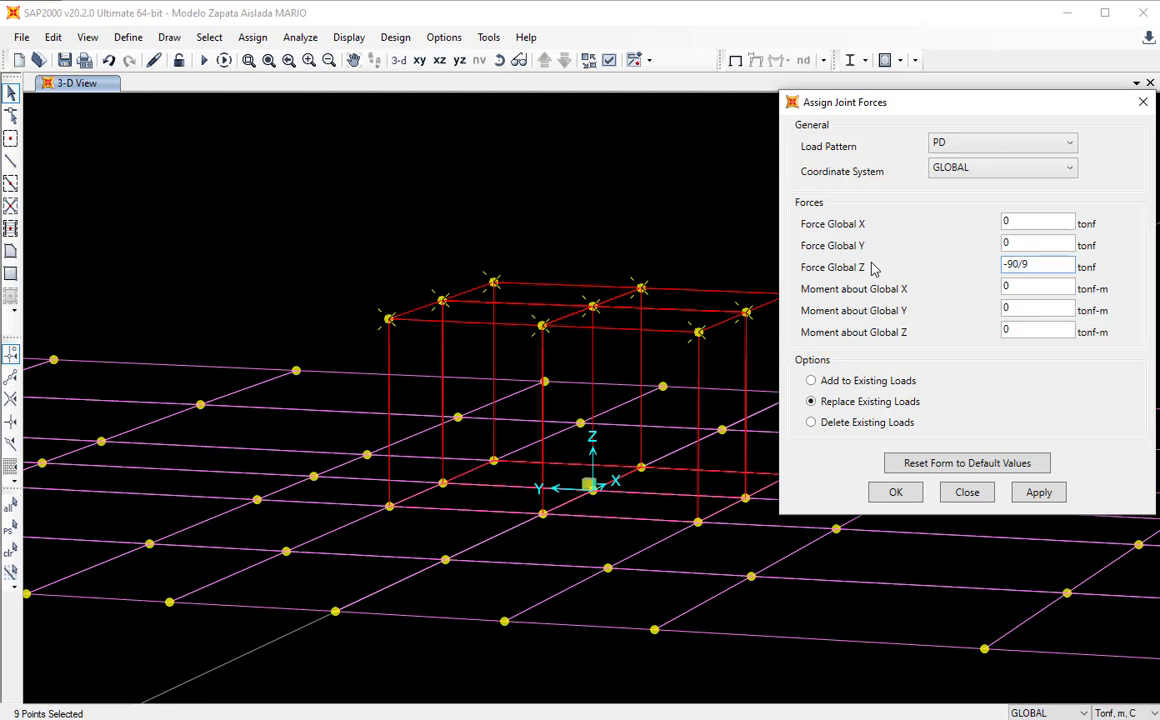
{"action": "key", "text": "Return"}
{"action": "left_click", "coordinate": [897, 493]}
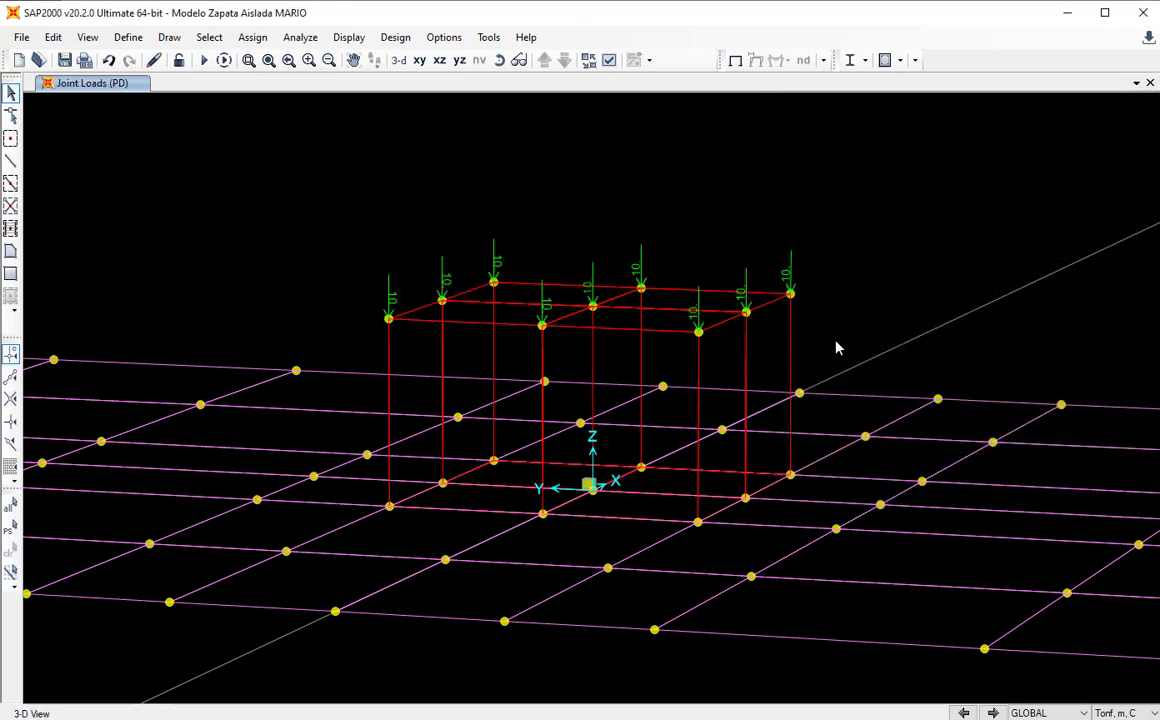
Reselect the nine top column joints and assign a PL joint force of -72/9 tonf in global Z.
{"action": "left_click_drag", "start_coordinate": [357, 203], "coordinate": [845, 347]}
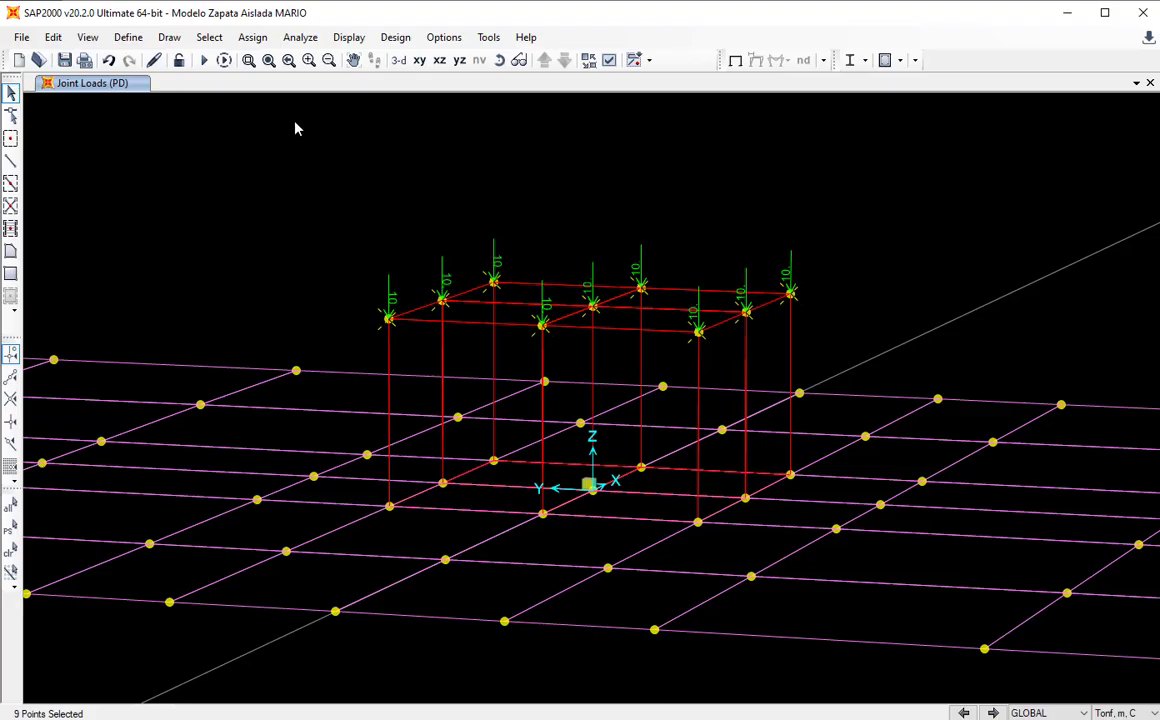
{"action": "left_click", "coordinate": [250, 40]}
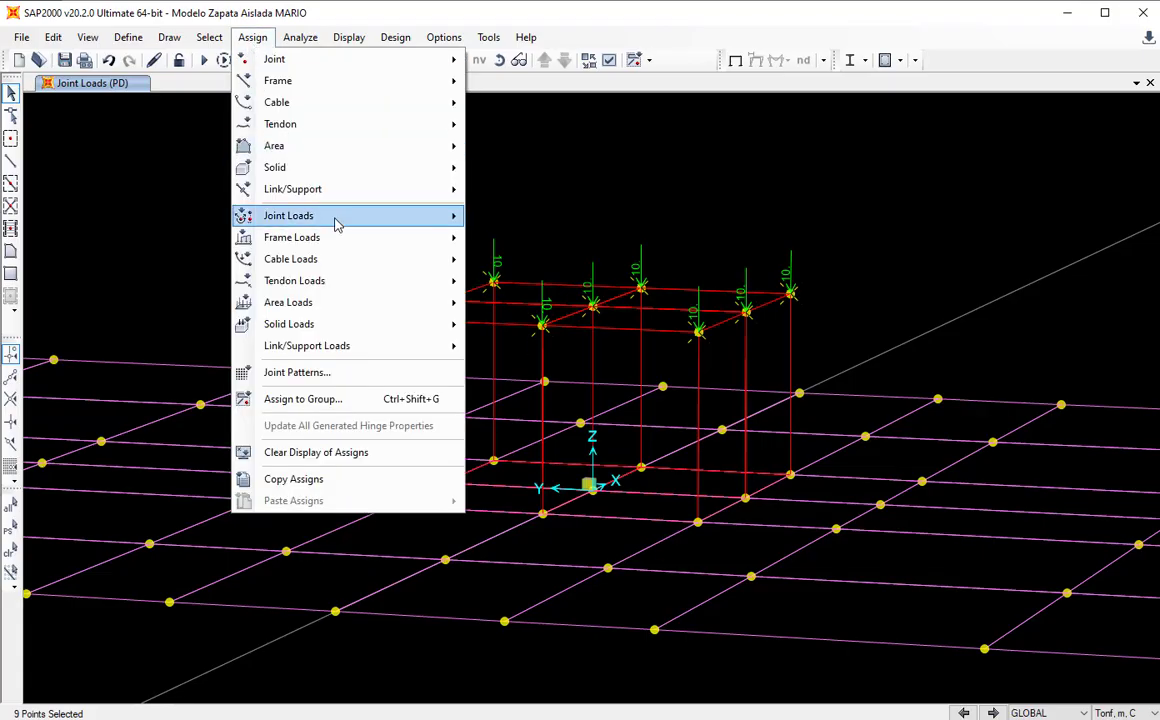
{"action": "mouse_move", "coordinate": [334, 216]}
{"action": "left_click", "coordinate": [535, 218]}
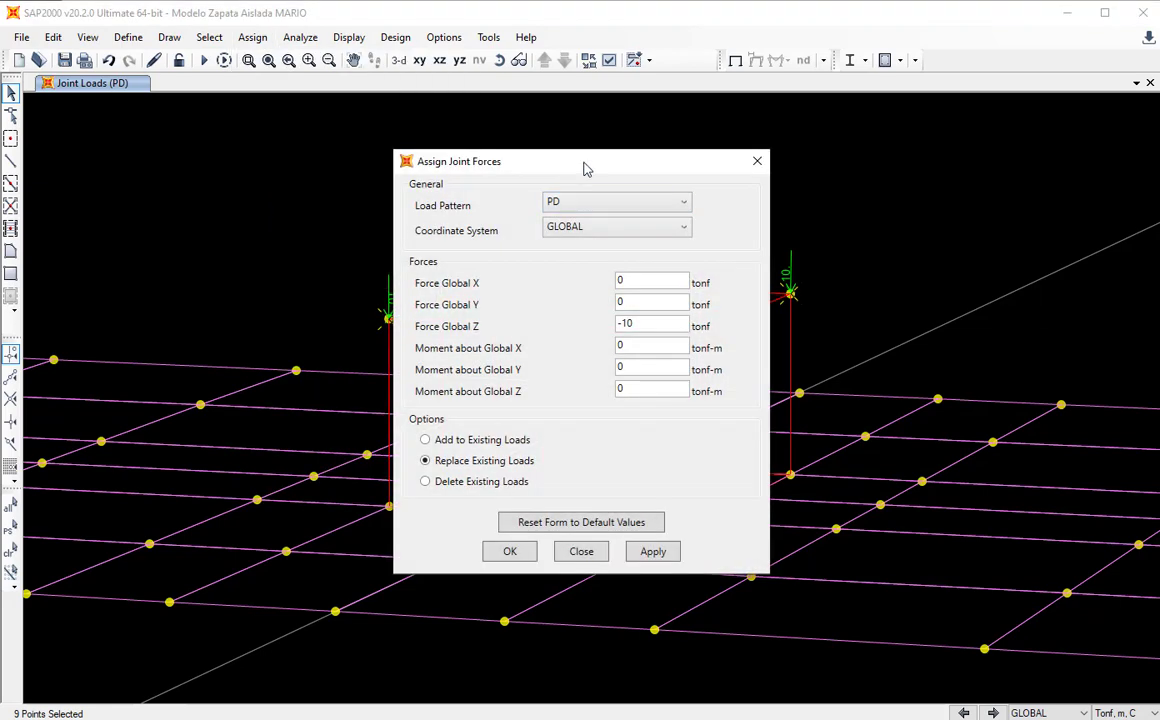
{"action": "left_click_drag", "start_coordinate": [585, 165], "coordinate": [956, 129]}
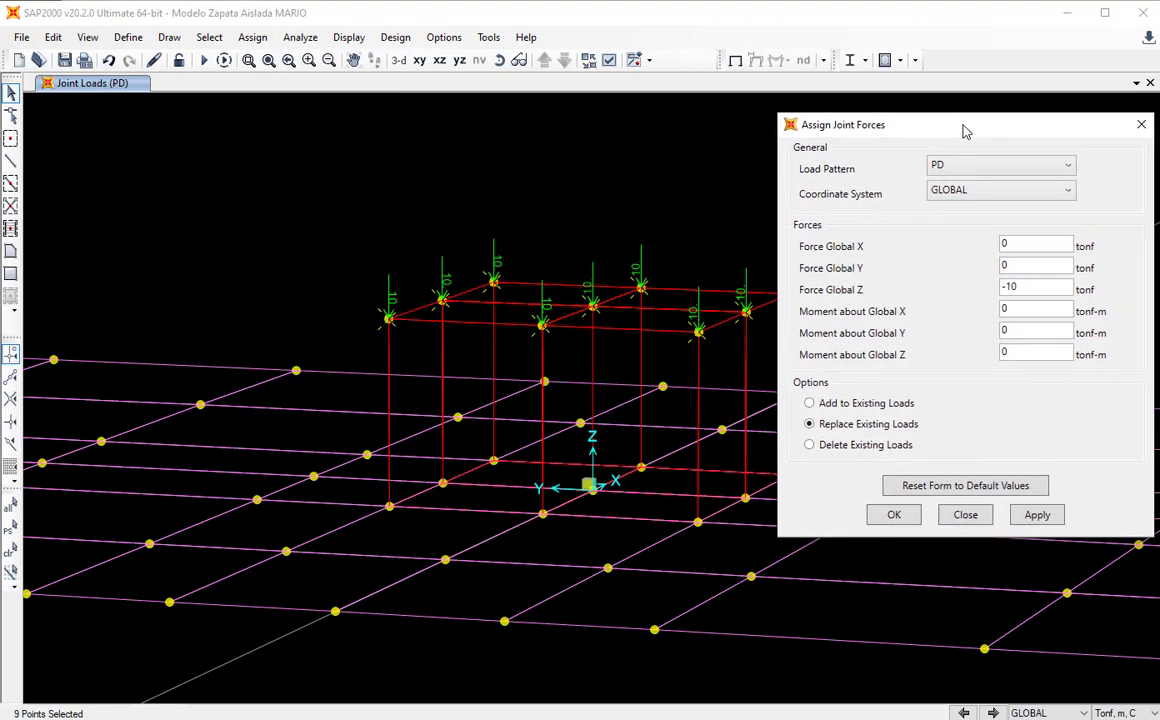
{"action": "left_click", "coordinate": [987, 168]}
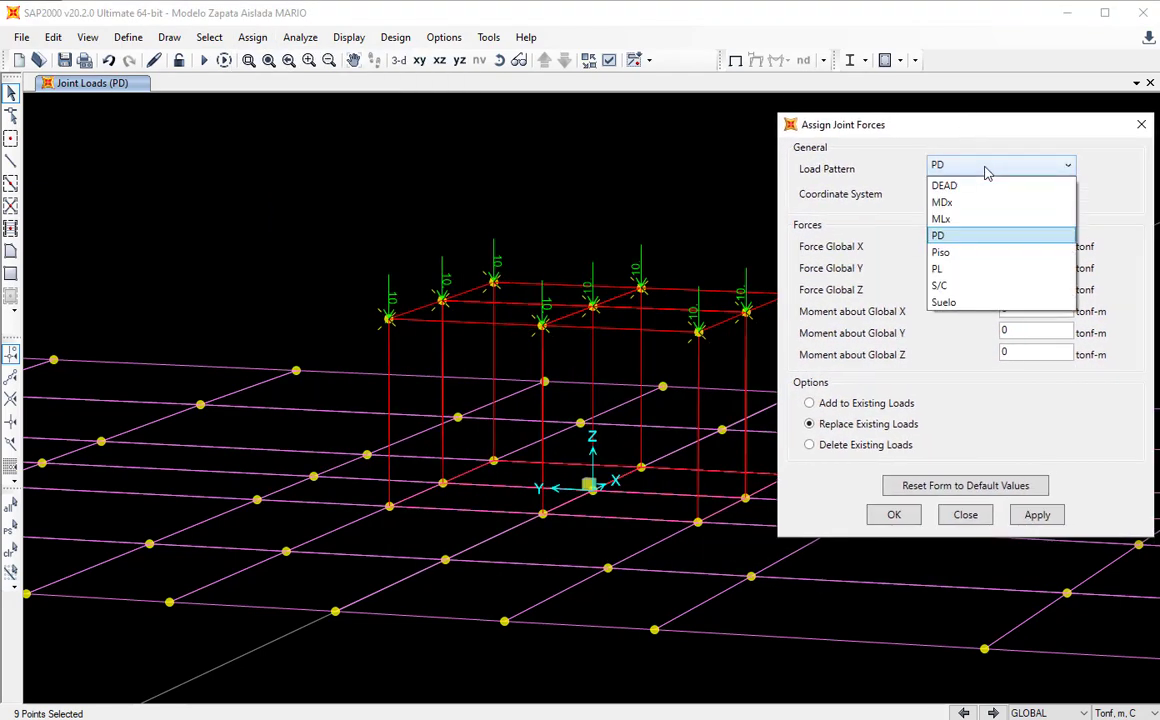
{"action": "left_click", "coordinate": [940, 268]}
{"action": "left_click_drag", "start_coordinate": [1035, 288], "coordinate": [898, 279]}
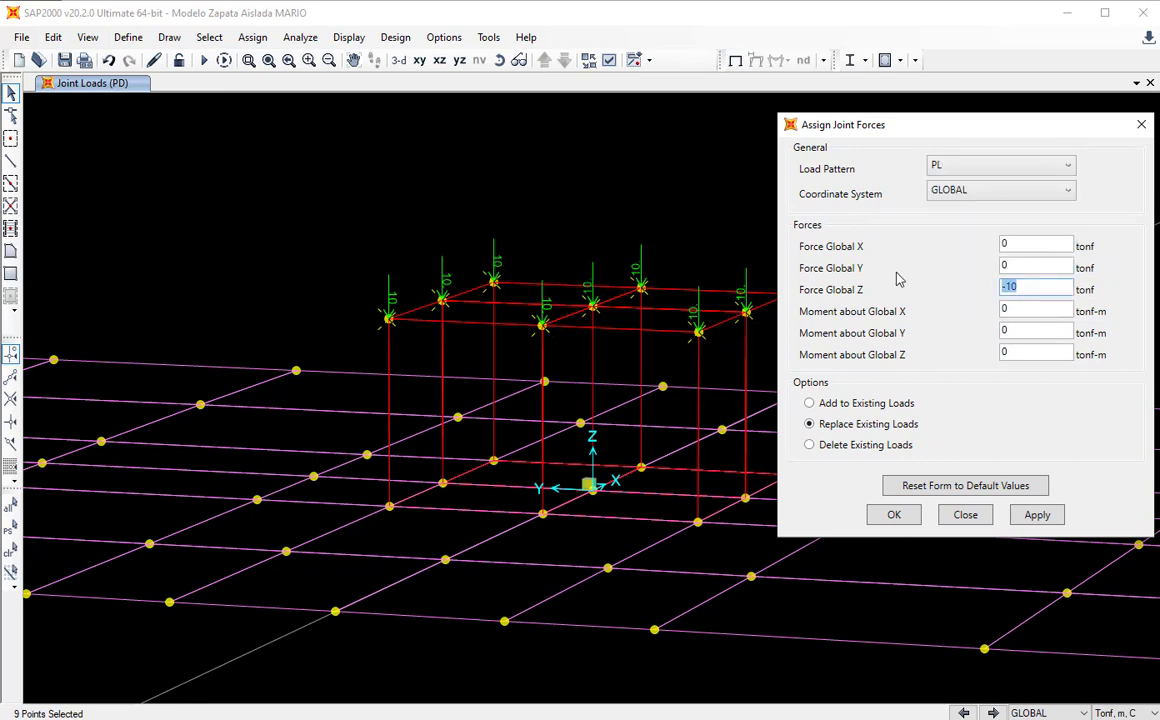
{"action": "type", "text": "-72/9"}
{"action": "key", "text": "Return"}
{"action": "left_click", "coordinate": [894, 516]}
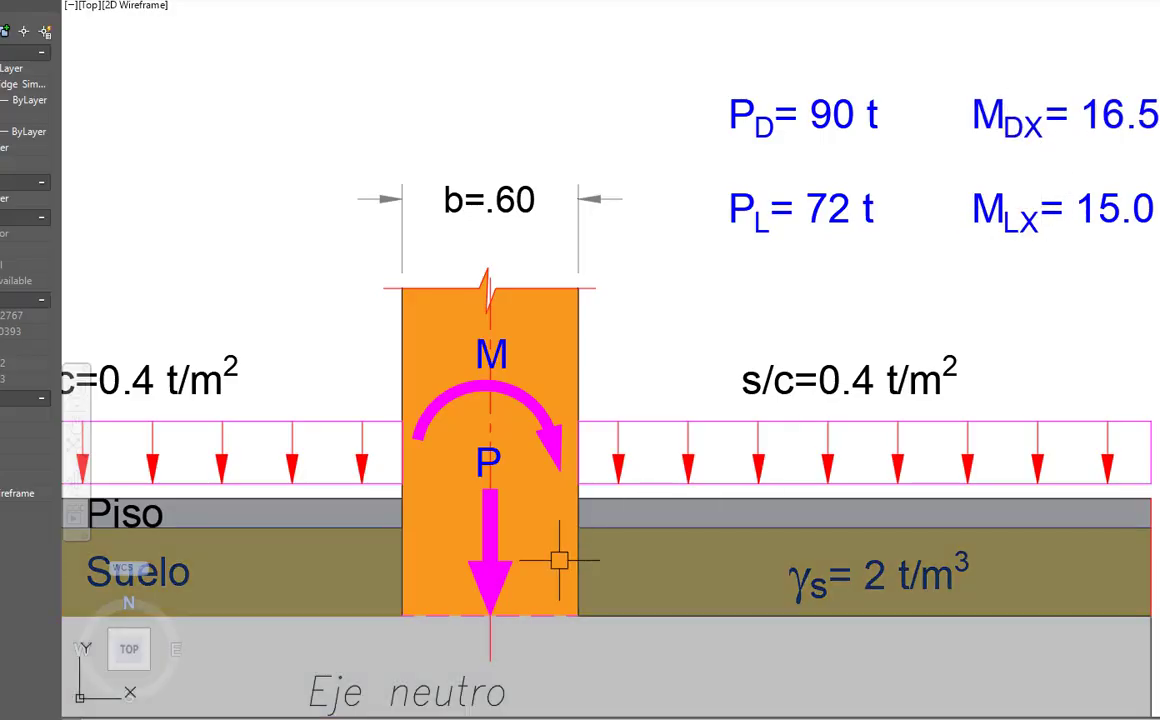
Assign an MDx joint force of -16.5/0.6 tonf in global Z to the three top joints on the column's negative-Y edge.
{"action": "left_click", "coordinate": [579, 340]}
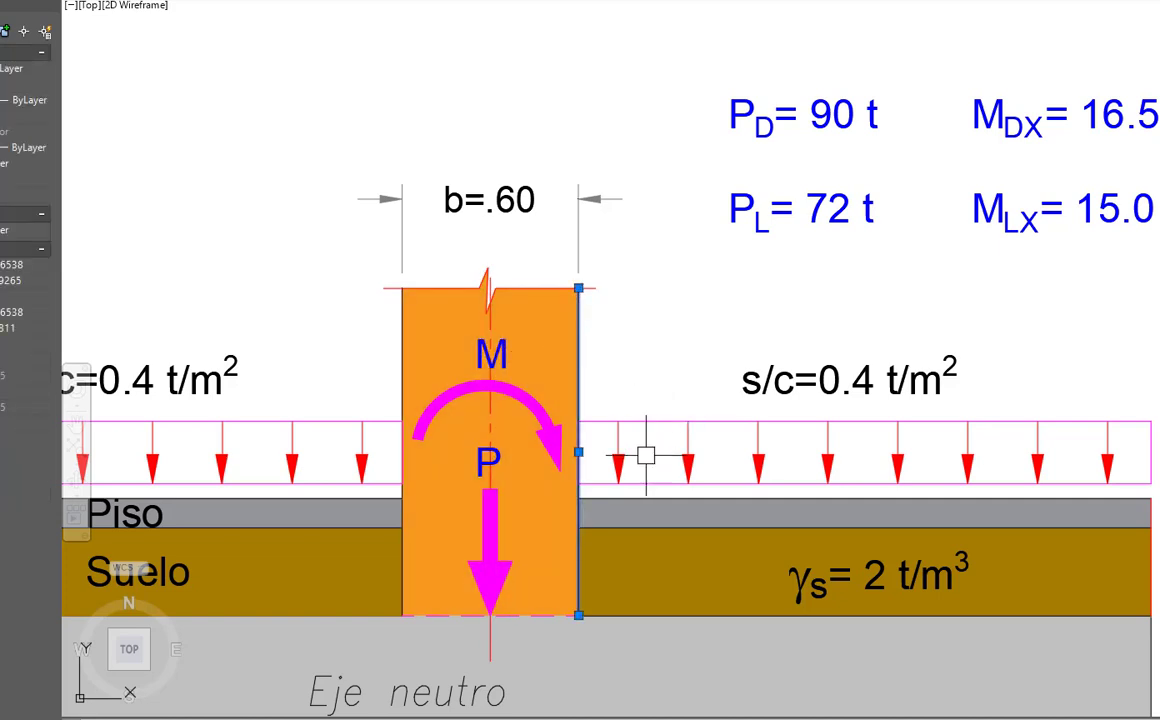
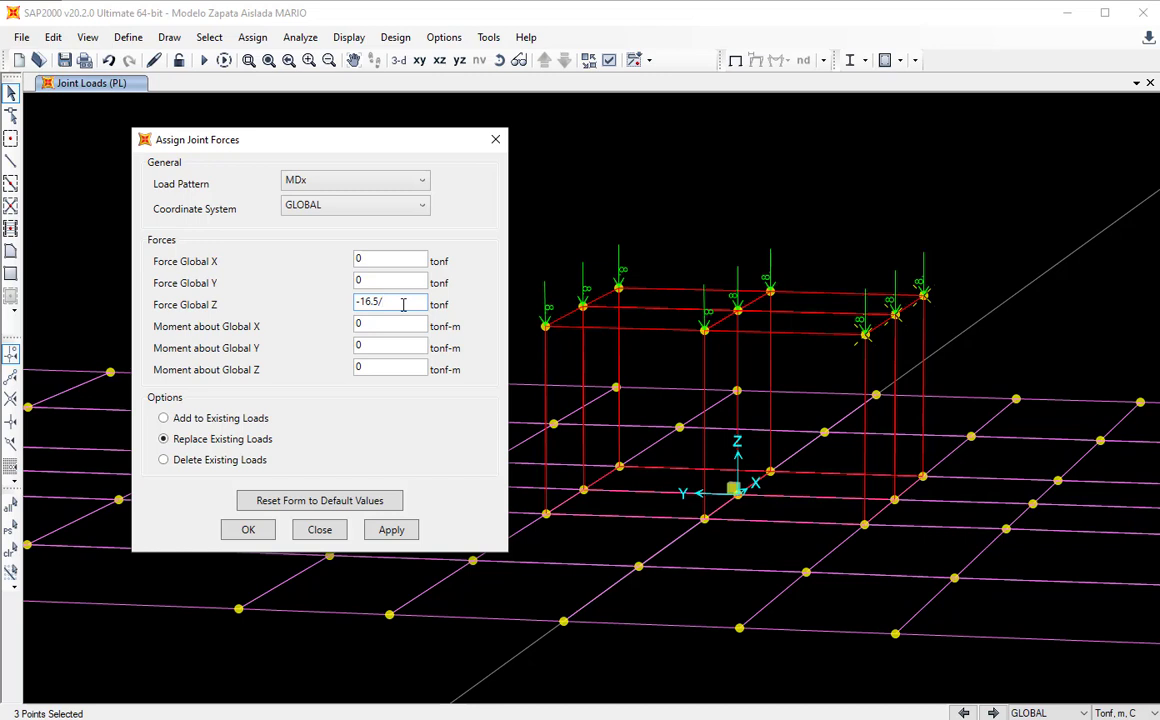
{"action": "type", "text": "0.6"}
{"action": "key", "text": "Return"}
{"action": "left_click", "coordinate": [250, 530]}
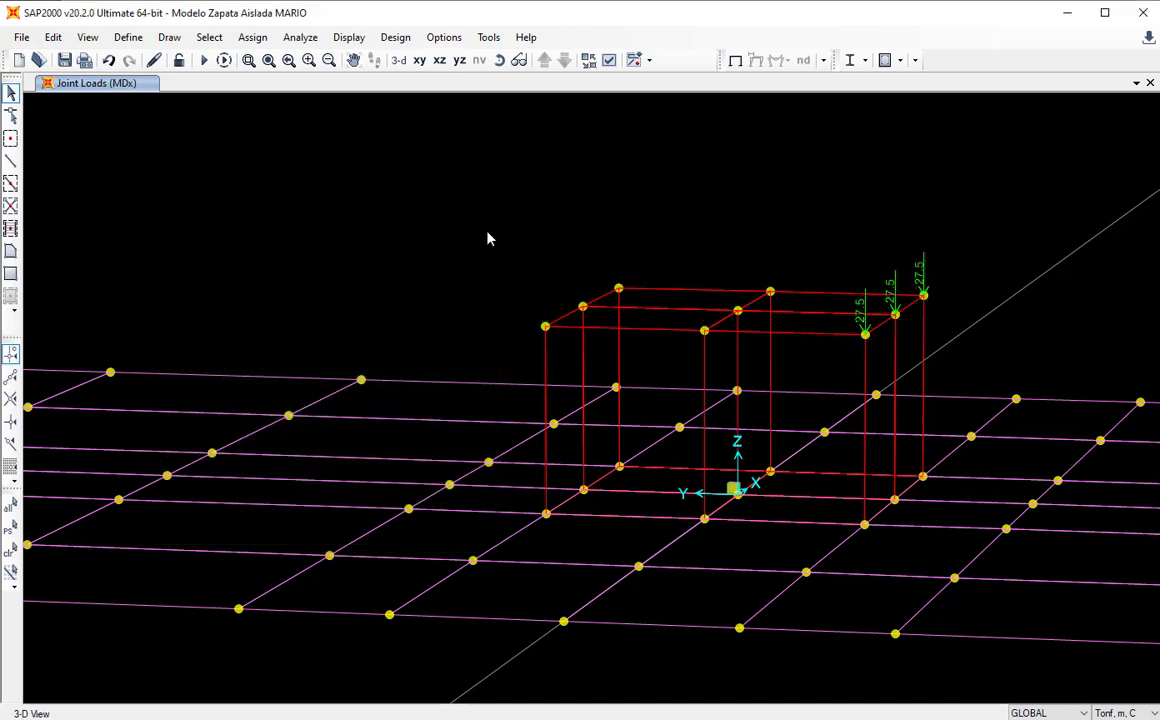
Replace the MDx force on the three top joints of the negative-Y edge with -(16.5/0.6)/3 tonf in global Z.
{"action": "left_click_drag", "start_coordinate": [537, 291], "coordinate": [544, 241]}
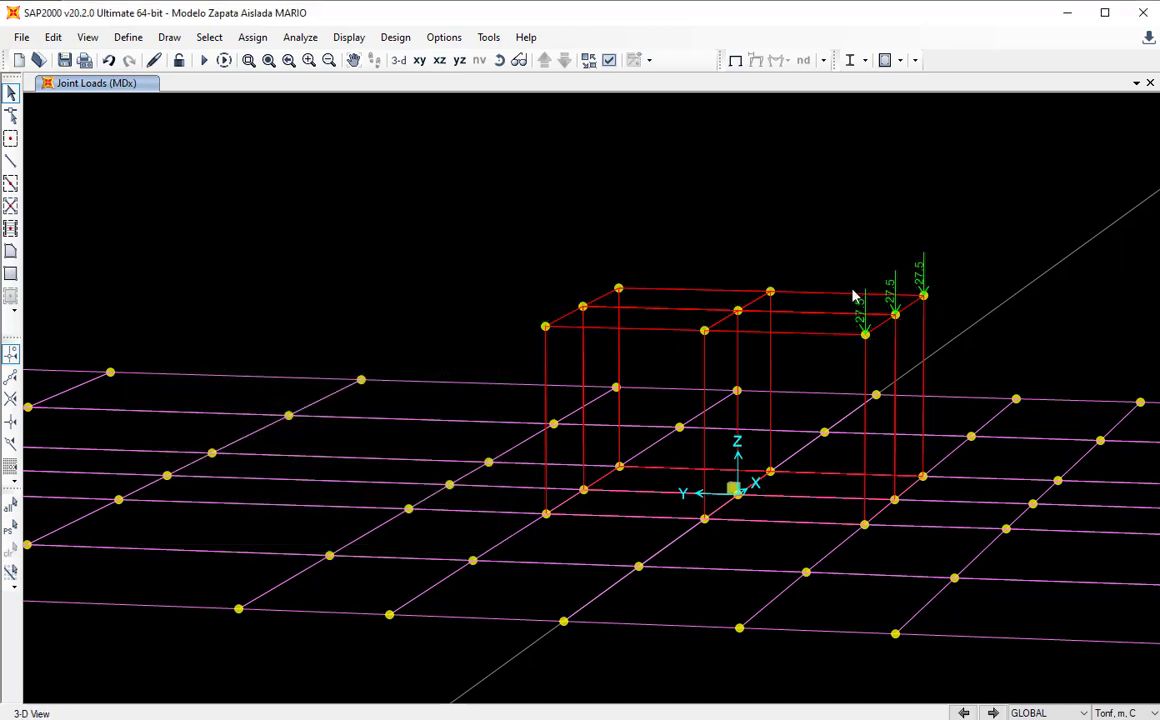
{"action": "left_click_drag", "start_coordinate": [832, 251], "coordinate": [951, 359]}
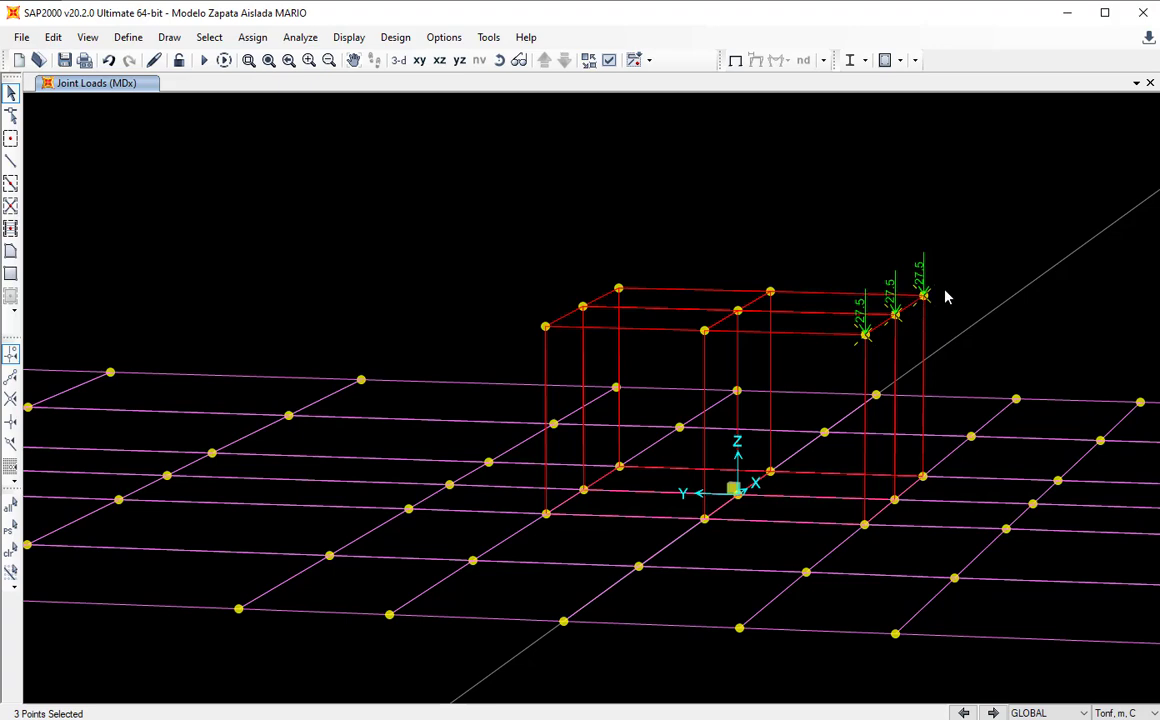
{"action": "left_click", "coordinate": [254, 38]}
{"action": "mouse_move", "coordinate": [381, 216]}
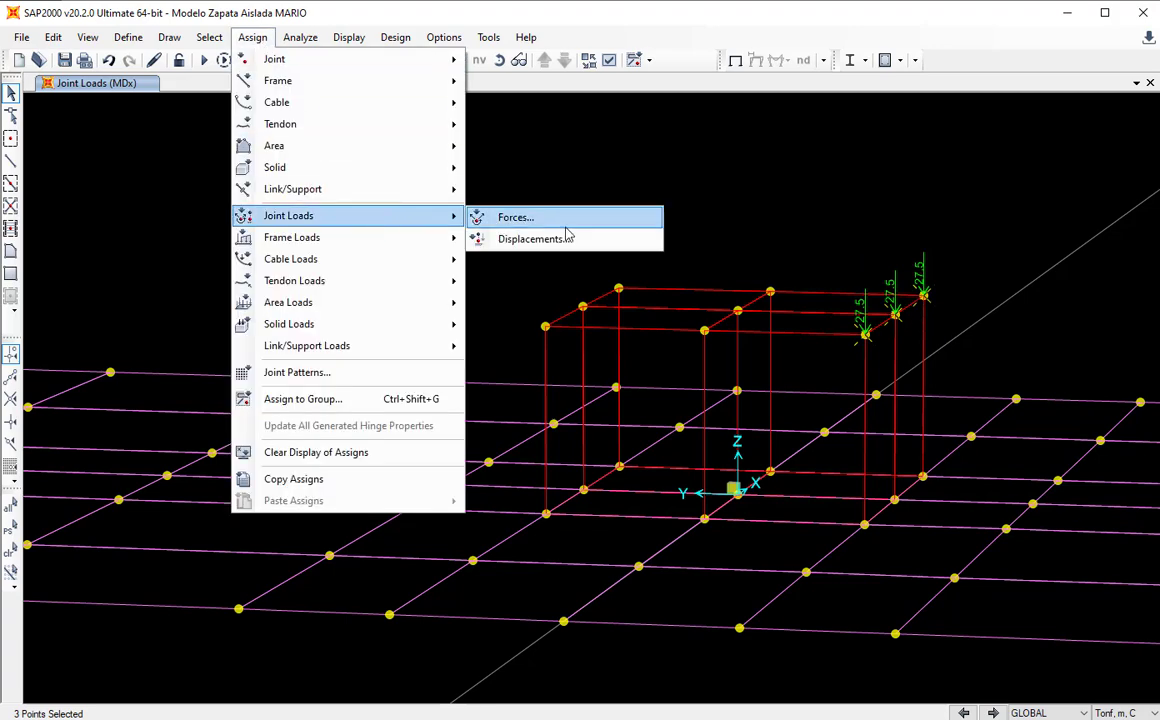
{"action": "left_click", "coordinate": [562, 217]}
{"action": "left_click_drag", "start_coordinate": [652, 168], "coordinate": [335, 139]}
{"action": "left_click_drag", "start_coordinate": [331, 298], "coordinate": [268, 305]}
{"action": "type", "text": "-"}
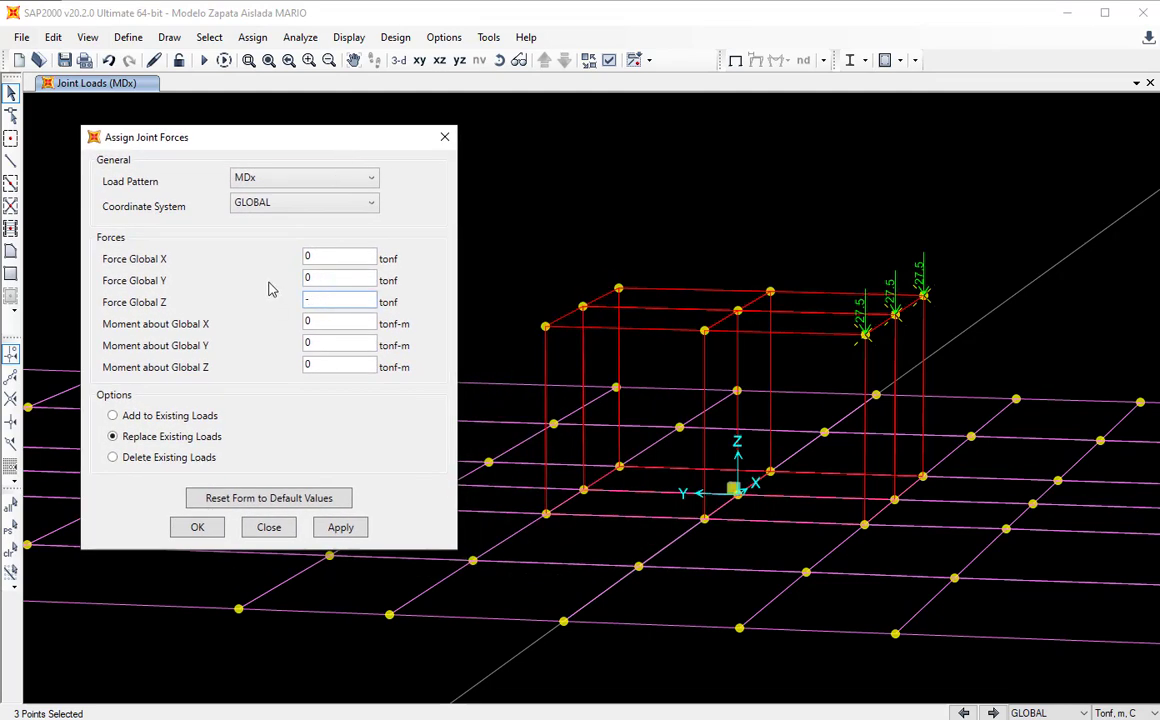
{"action": "type", "text": "(16.5/0.6)/3"}
{"action": "key", "text": "Tab"}
{"action": "left_click", "coordinate": [197, 527]}
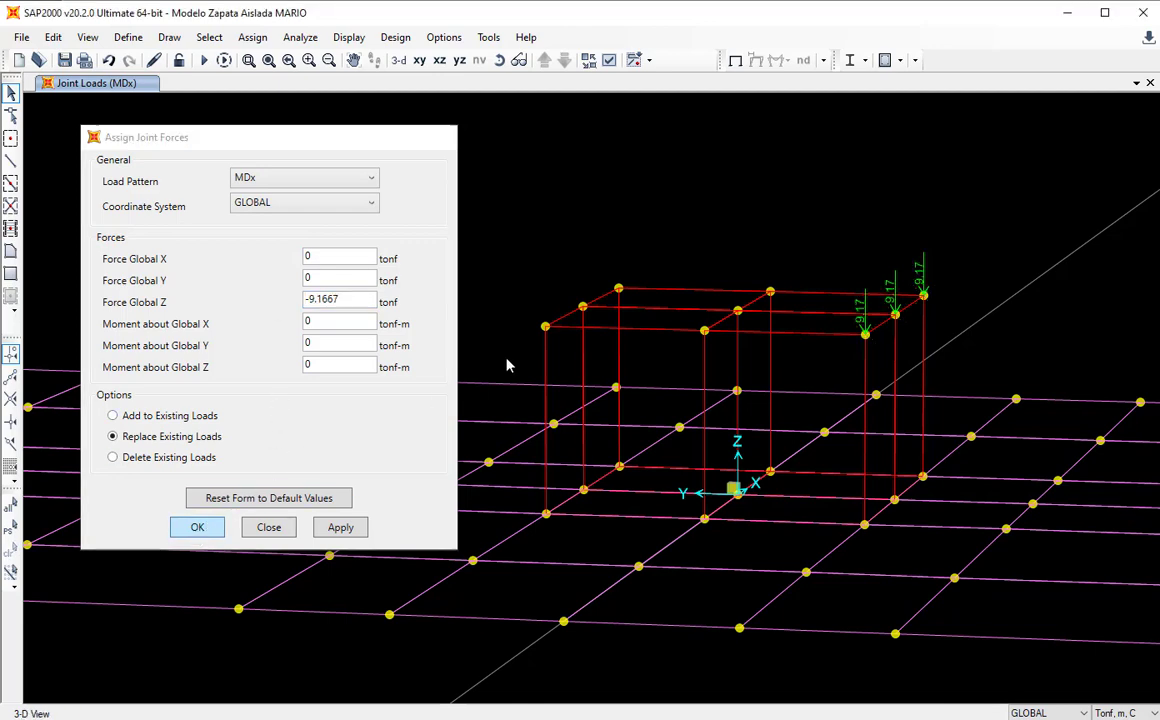
Assign an upward MDx joint force of 9.1667 tonf in global Z to the three top joints on the column's positive-Y edge.
{"action": "left_click_drag", "start_coordinate": [495, 237], "coordinate": [646, 348]}
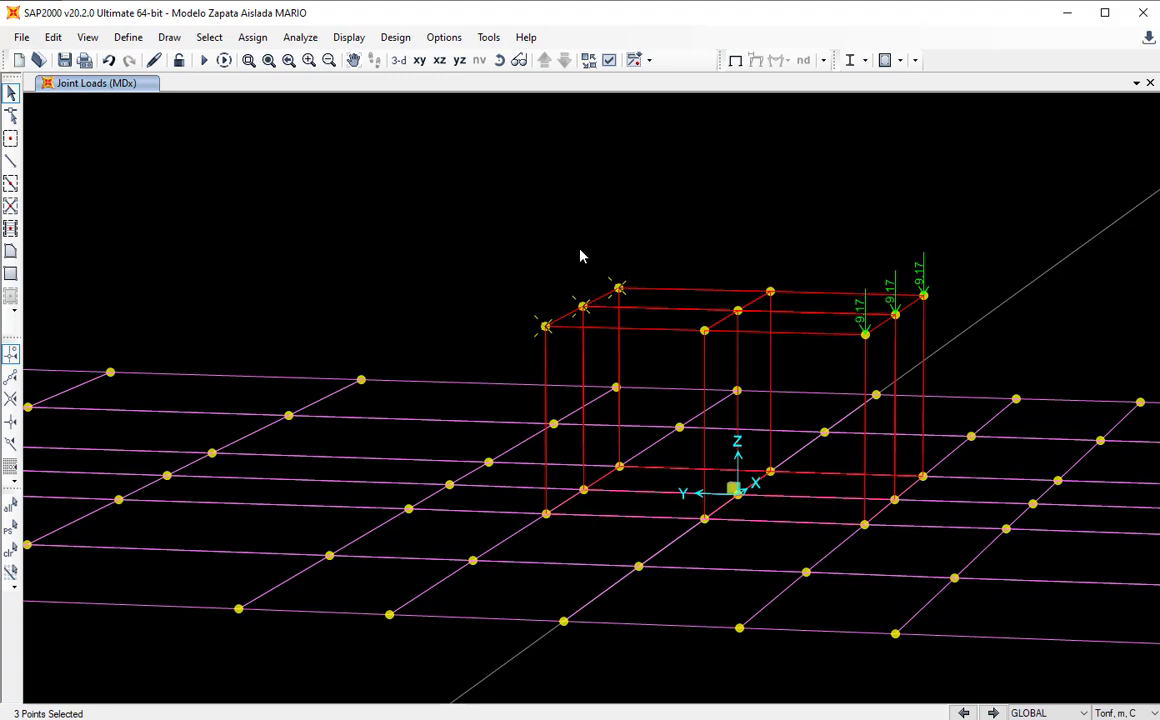
{"action": "left_click", "coordinate": [268, 60]}
{"action": "left_click", "coordinate": [253, 37]}
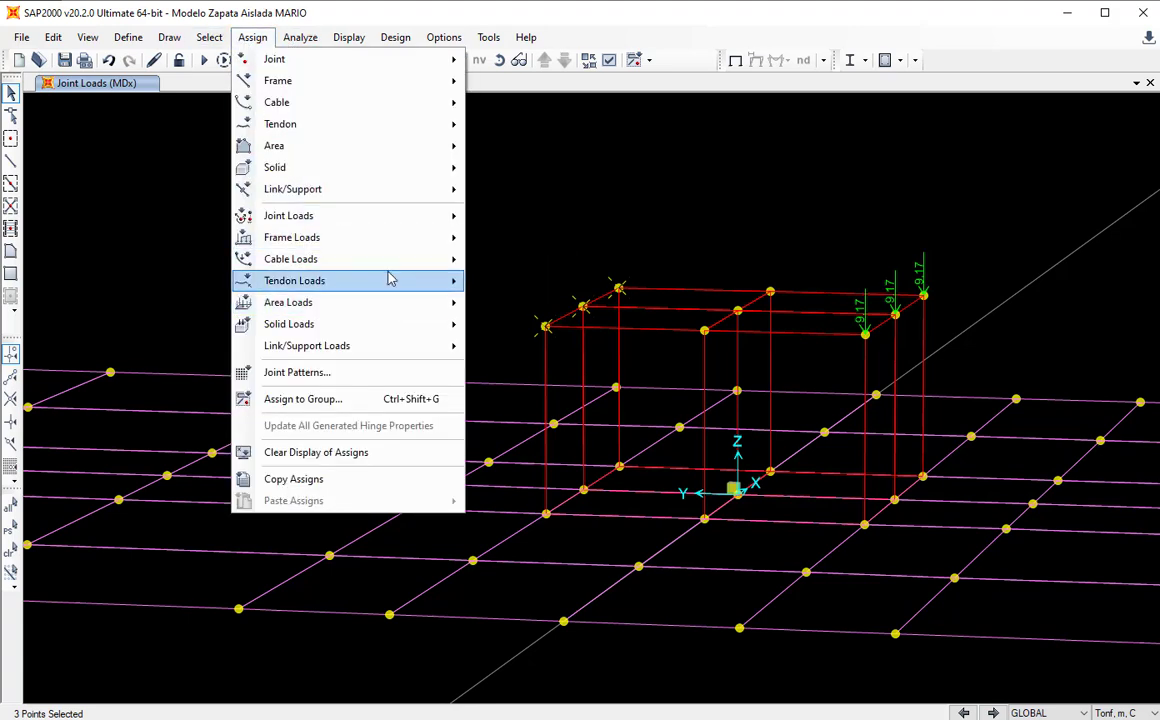
{"action": "mouse_move", "coordinate": [409, 217]}
{"action": "left_click", "coordinate": [497, 215]}
{"action": "left_click_drag", "start_coordinate": [640, 161], "coordinate": [337, 136]}
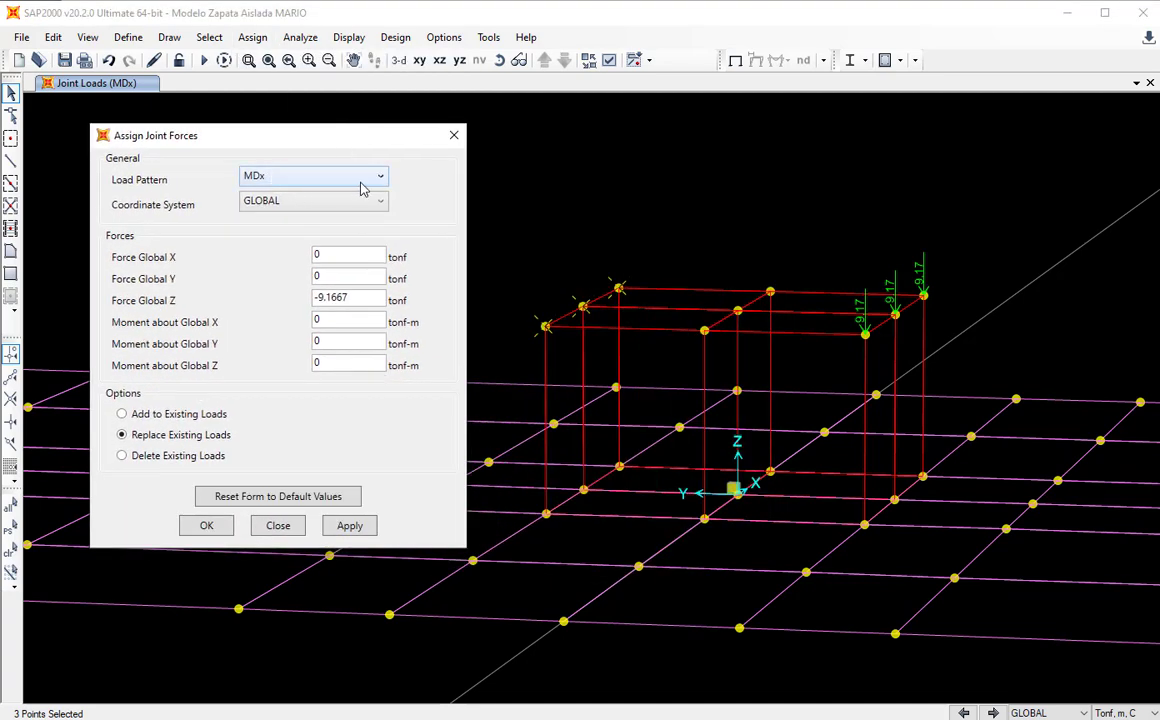
{"action": "left_click_drag", "start_coordinate": [362, 302], "coordinate": [294, 306]}
{"action": "left_click", "coordinate": [320, 305]}
{"action": "key", "text": "BackSpace"}
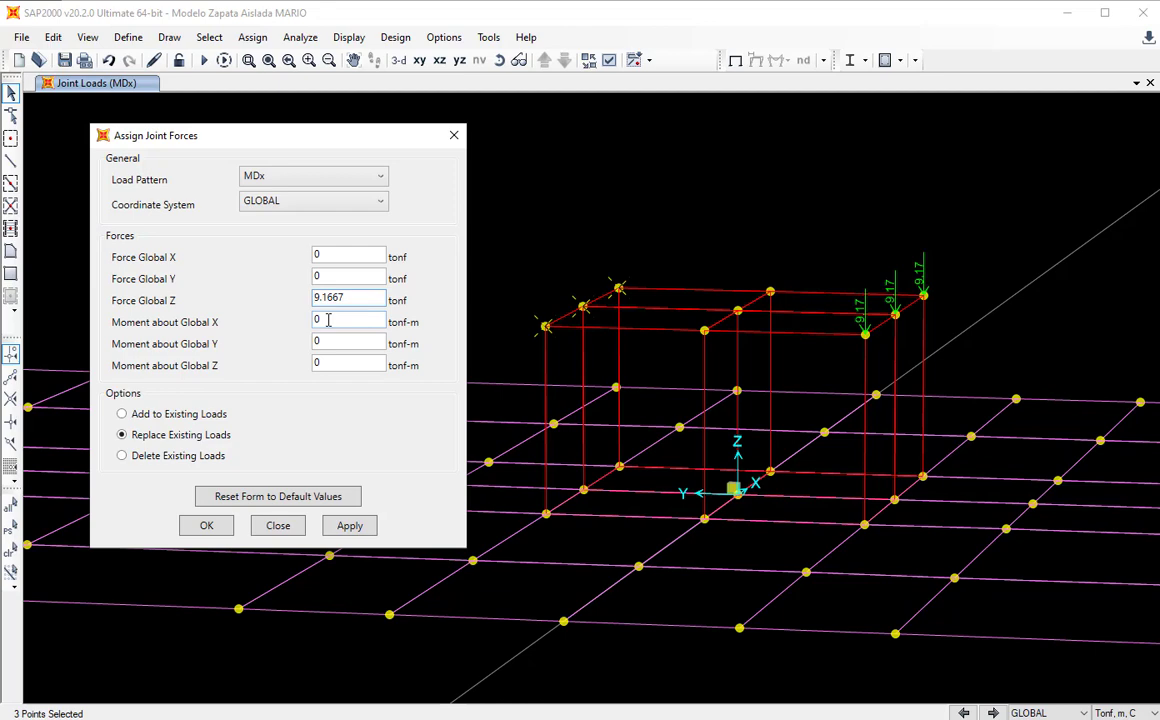
{"action": "left_click", "coordinate": [206, 526]}
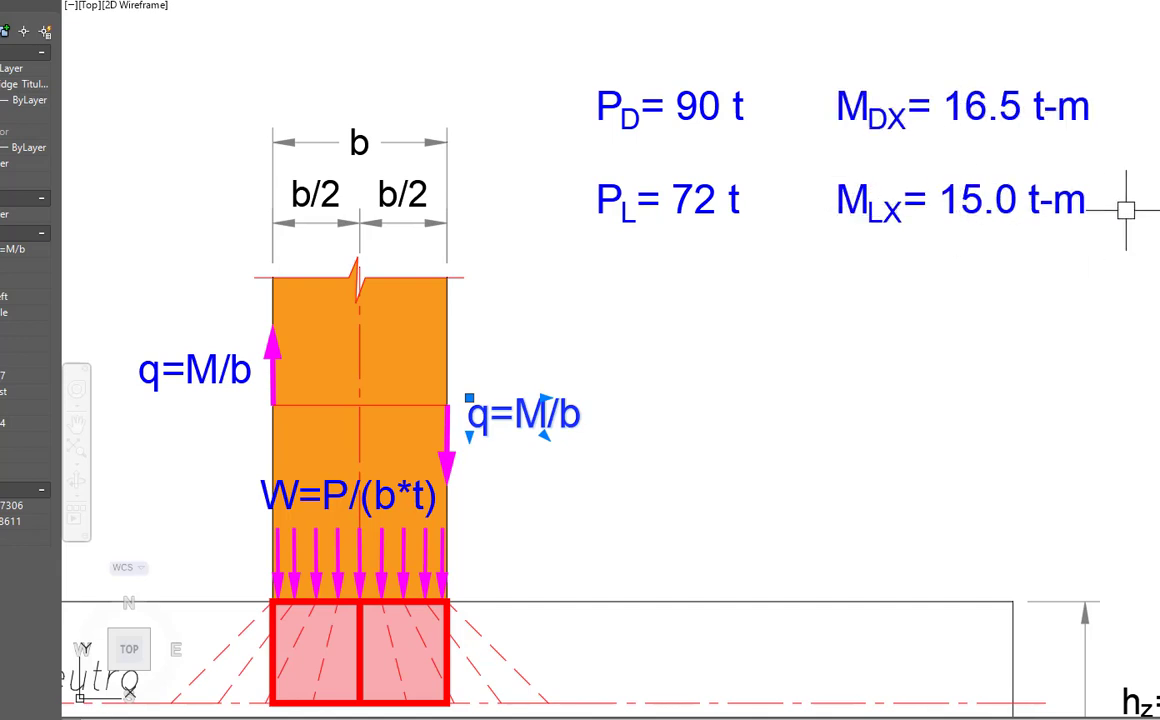
Back in SAP2000, assign an MLx joint force of -(15/0.6)/3 tonf in global Z to the three top joints on the negative-Y edge.
{"action": "left_click", "coordinate": [790, 705]}
{"action": "left_click_drag", "start_coordinate": [823, 233], "coordinate": [965, 360]}
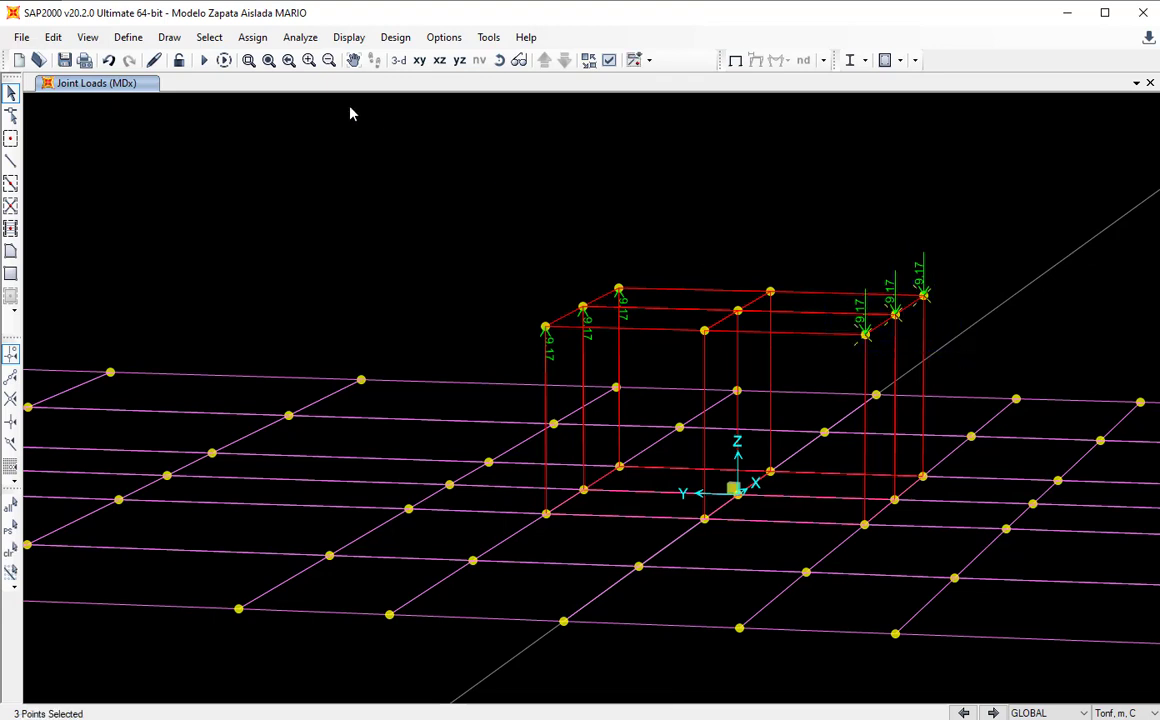
{"action": "left_click", "coordinate": [253, 37]}
{"action": "mouse_move", "coordinate": [425, 215]}
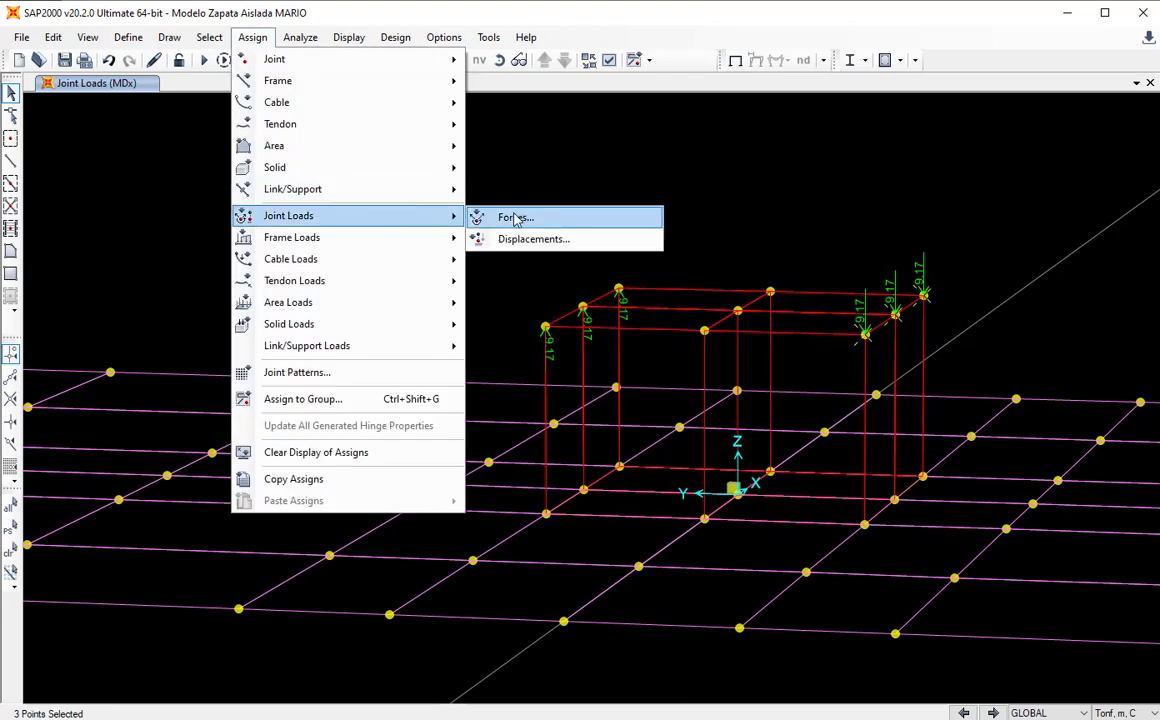
{"action": "left_click", "coordinate": [510, 215]}
{"action": "left_click_drag", "start_coordinate": [676, 162], "coordinate": [347, 140]}
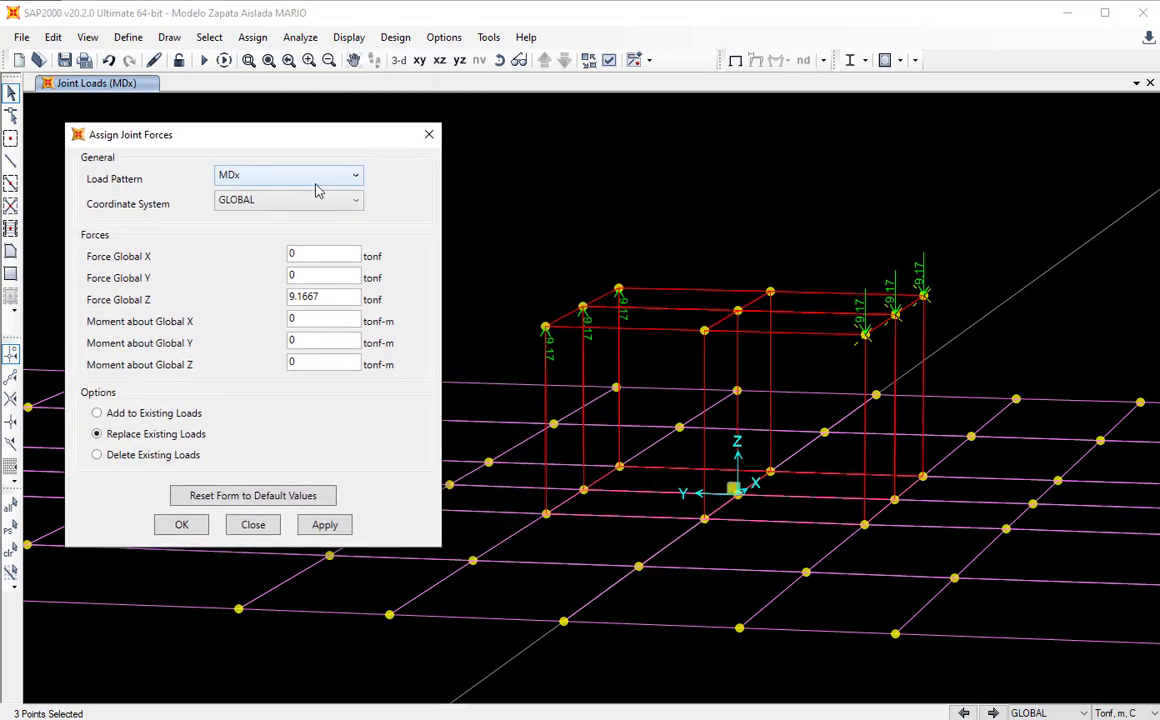
{"action": "left_click", "coordinate": [316, 180]}
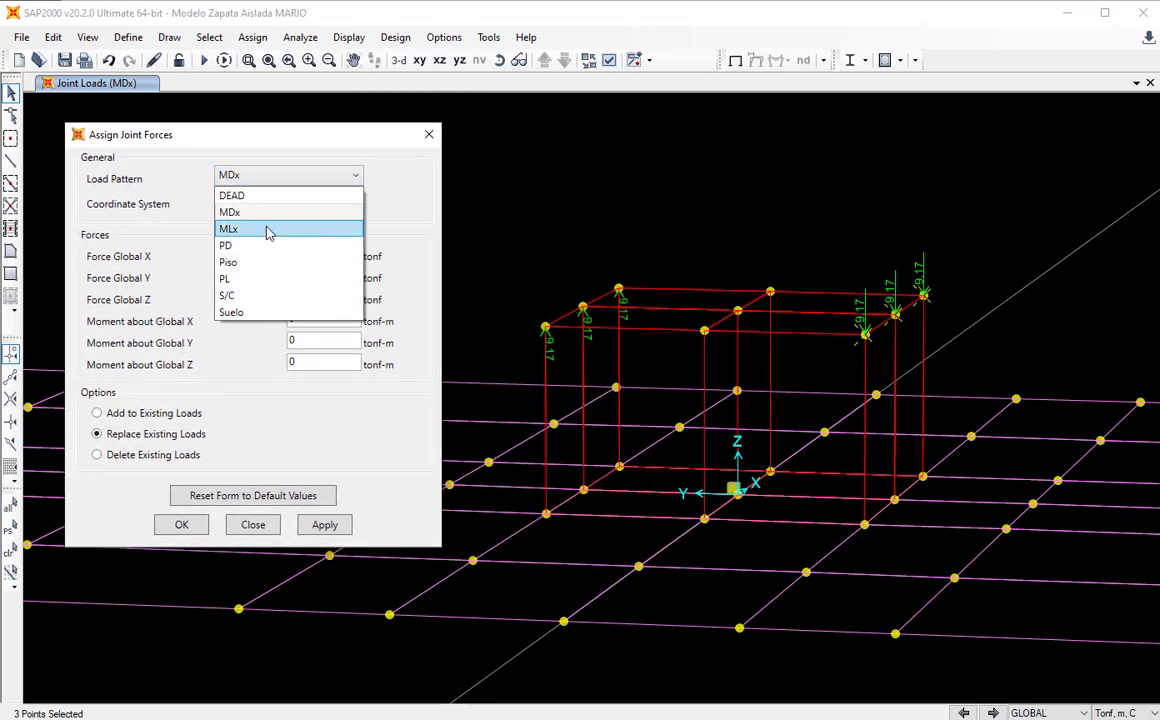
{"action": "left_click", "coordinate": [268, 230]}
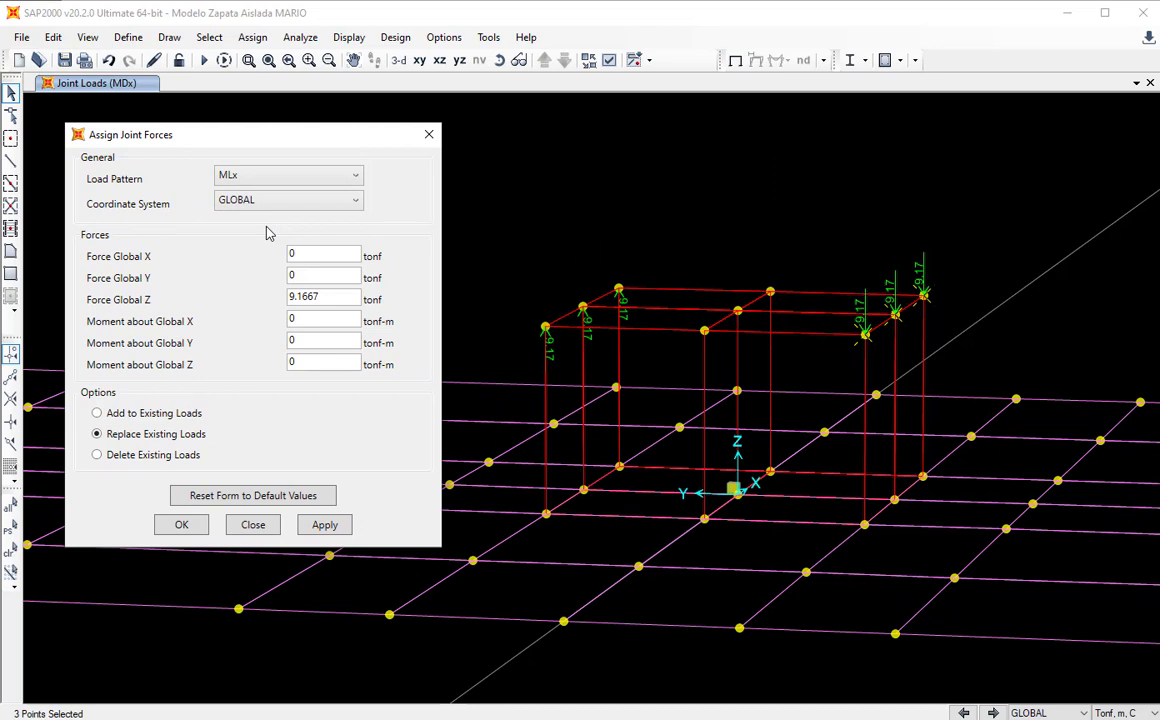
{"action": "left_click_drag", "start_coordinate": [320, 297], "coordinate": [268, 297]}
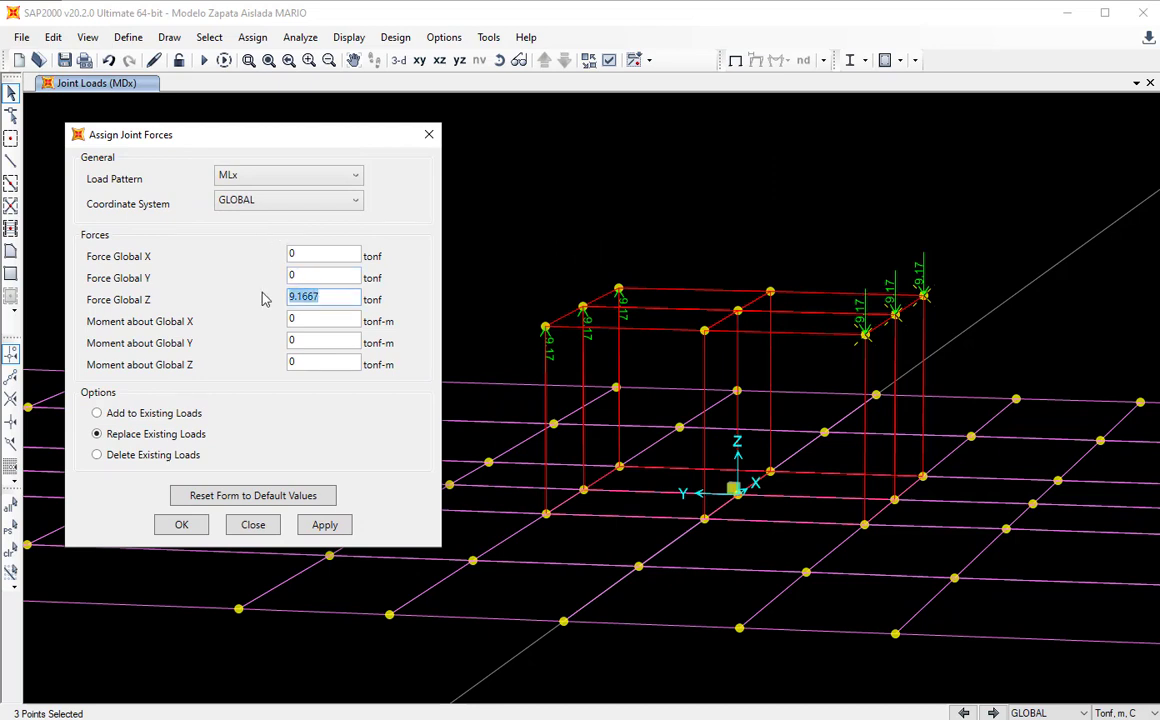
{"action": "type", "text": "-15/0.6"}
{"action": "left_click", "coordinate": [296, 297]}
{"action": "type", "text": "("}
{"action": "left_click", "coordinate": [352, 297]}
{"action": "type", "text": "/3"}
{"action": "key", "text": "Return"}
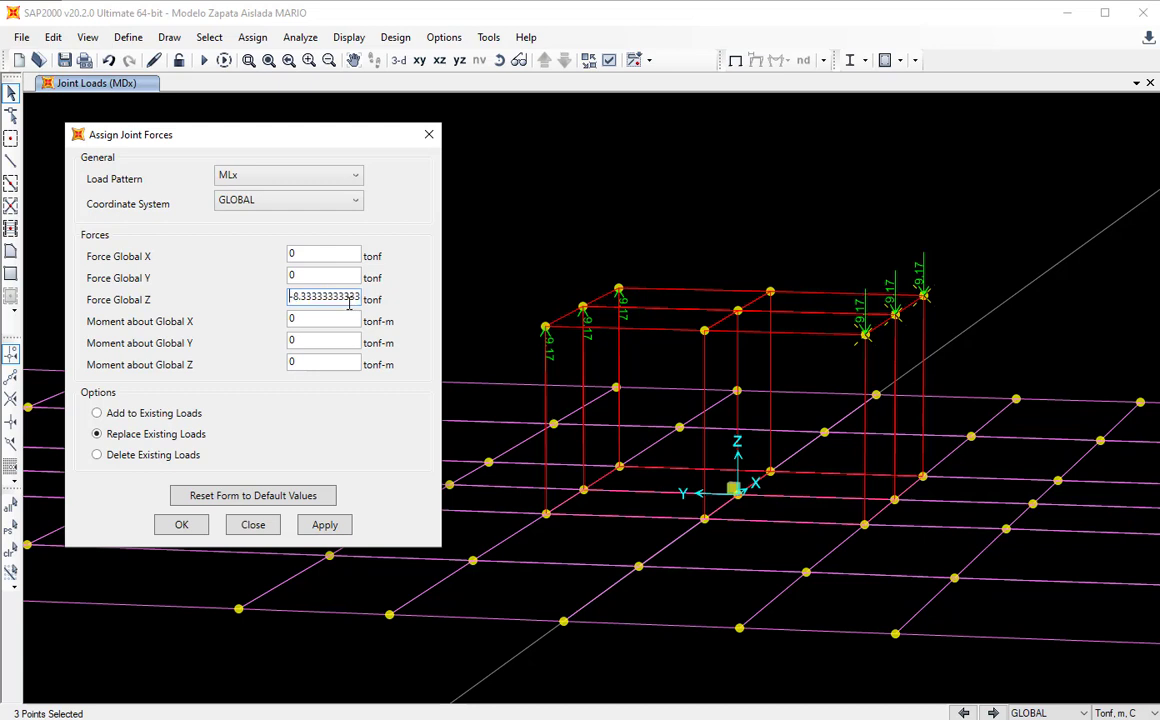
{"action": "left_click", "coordinate": [181, 526]}
Assign an upward MLx joint force of 8.3333 tonf in global Z to the three top joints on the column's positive-Y edge.
{"action": "left_click_drag", "start_coordinate": [492, 252], "coordinate": [650, 347]}
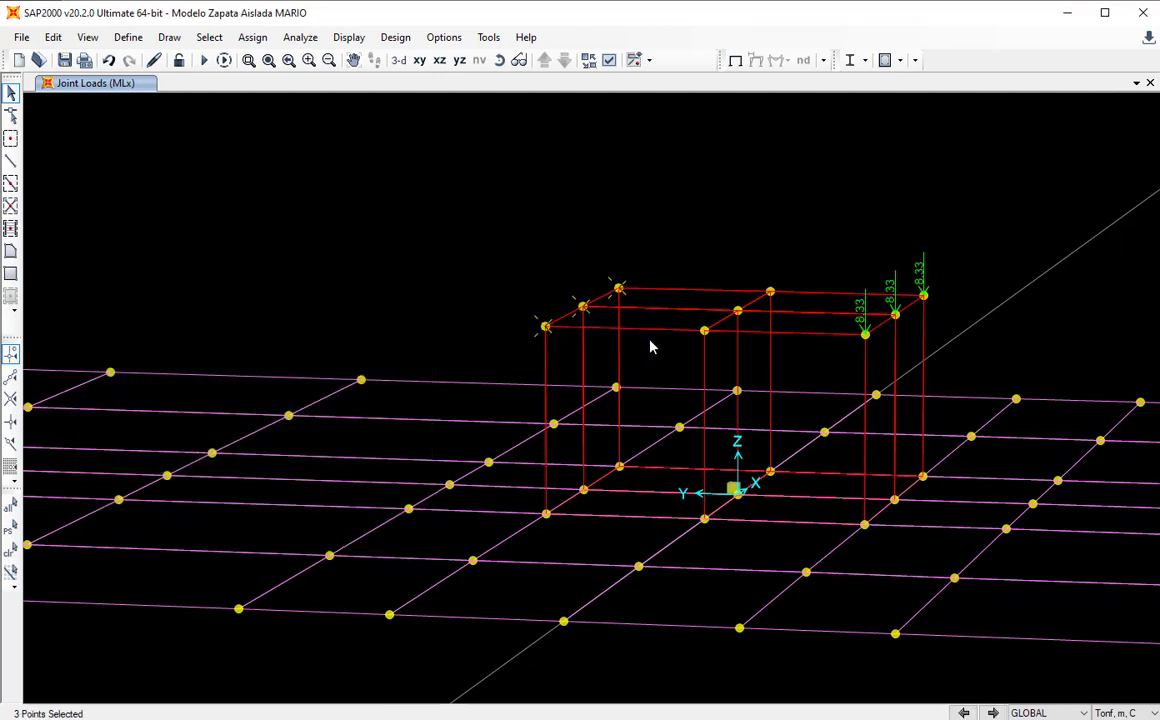
{"action": "left_click", "coordinate": [243, 42]}
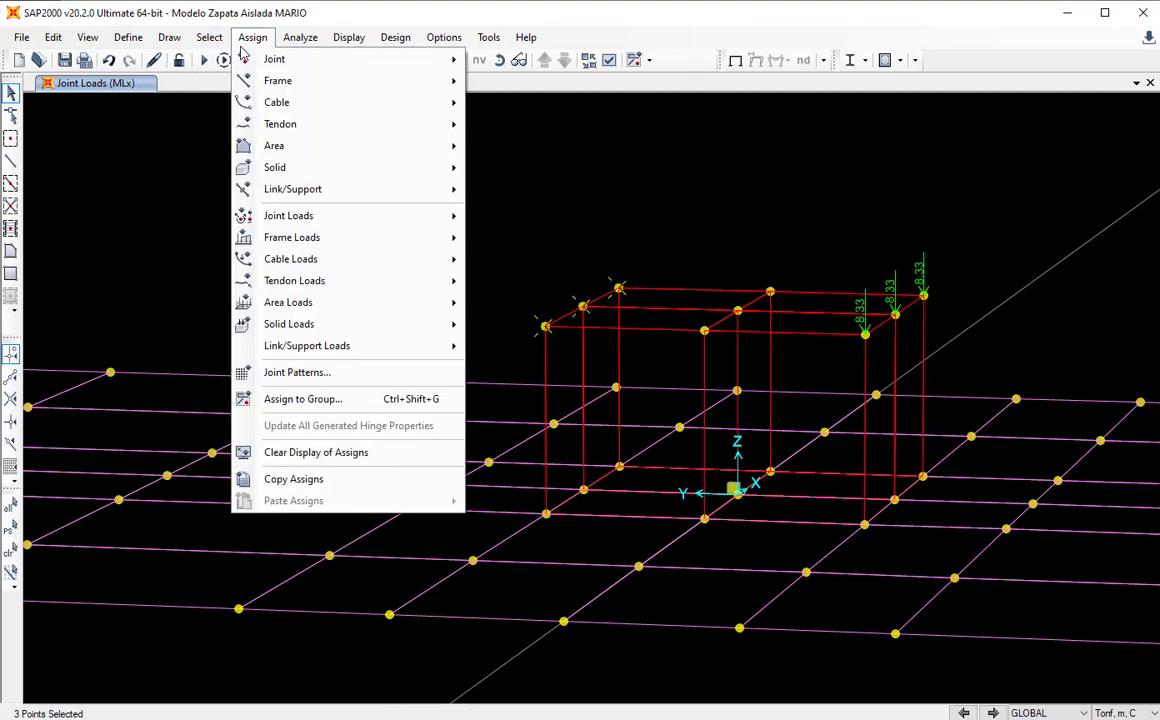
{"action": "mouse_move", "coordinate": [427, 218]}
{"action": "left_click", "coordinate": [510, 217]}
{"action": "left_click_drag", "start_coordinate": [676, 165], "coordinate": [330, 152]}
{"action": "double_click", "coordinate": [277, 311]}
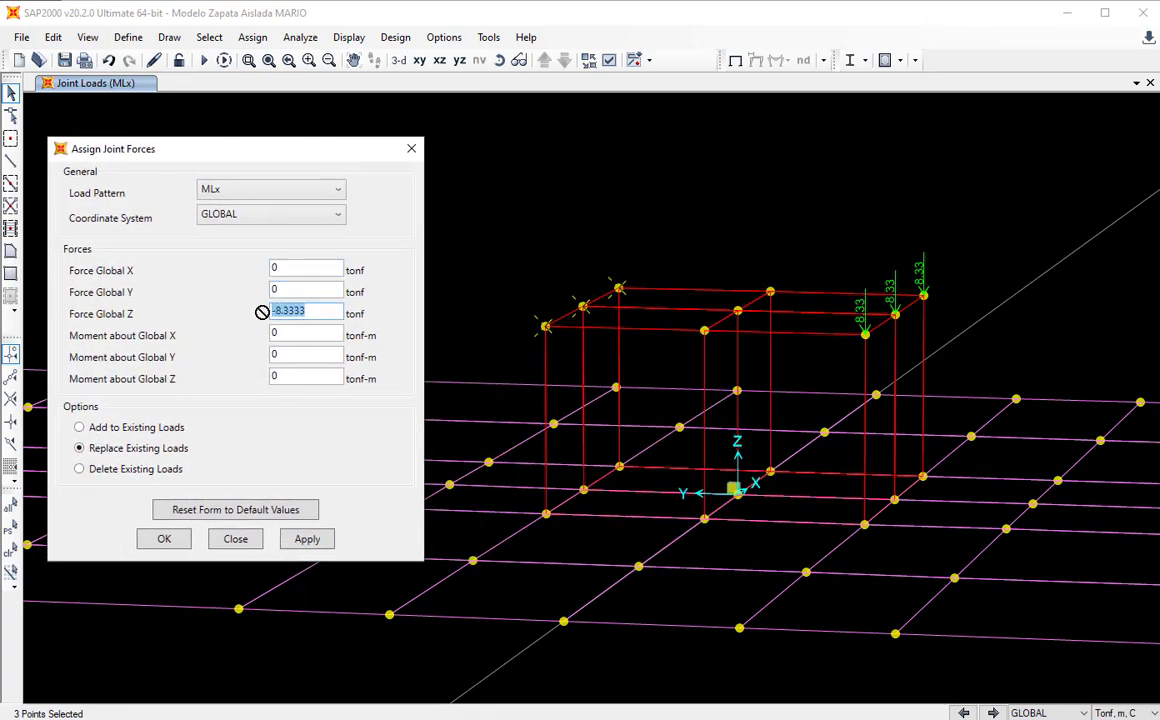
{"action": "key", "text": "Home"}
{"action": "key", "text": "Delete"}
{"action": "left_click", "coordinate": [164, 539]}
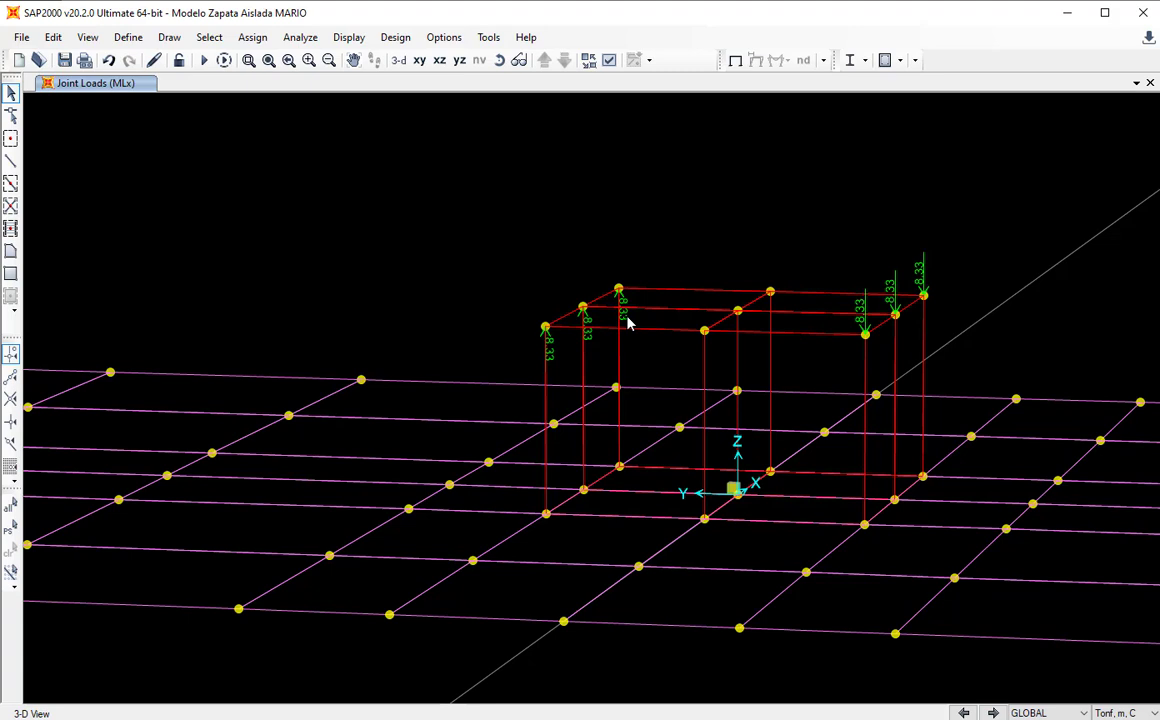
Rotate the 3-D view to show the whole footing and save the model.
{"action": "scroll", "coordinate": [628, 322], "scroll_direction": "down", "scroll_amount": 2}
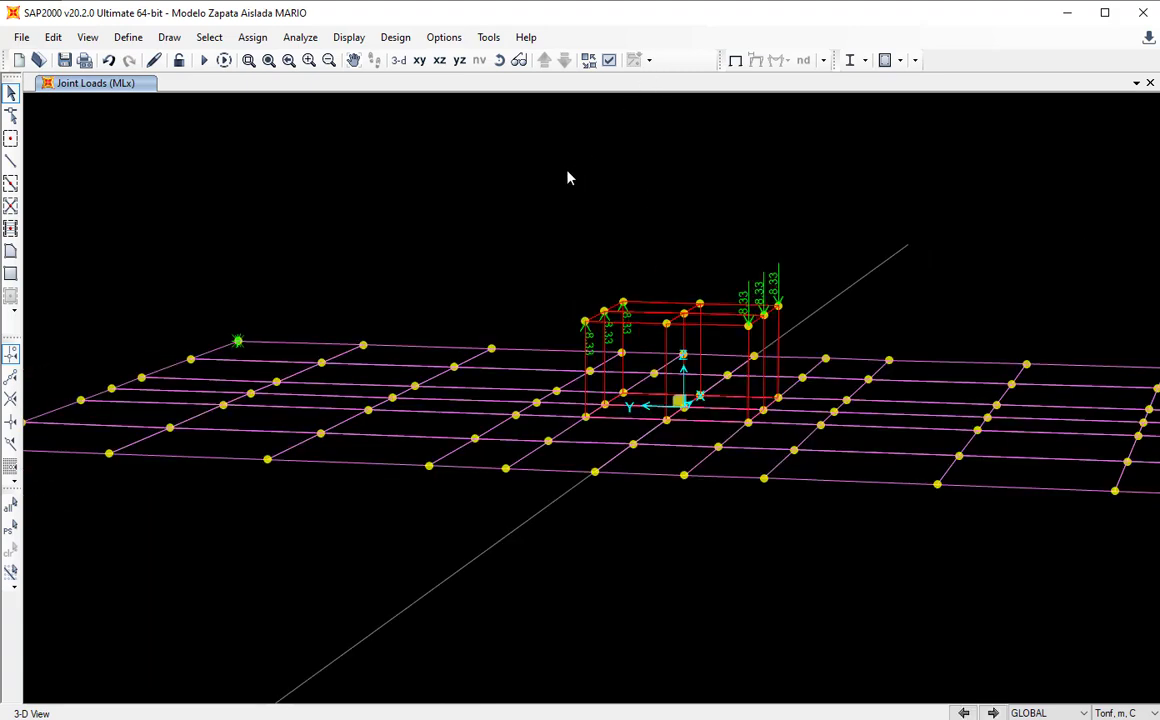
{"action": "left_click", "coordinate": [499, 60]}
{"action": "left_click_drag", "start_coordinate": [671, 235], "coordinate": [593, 329]}
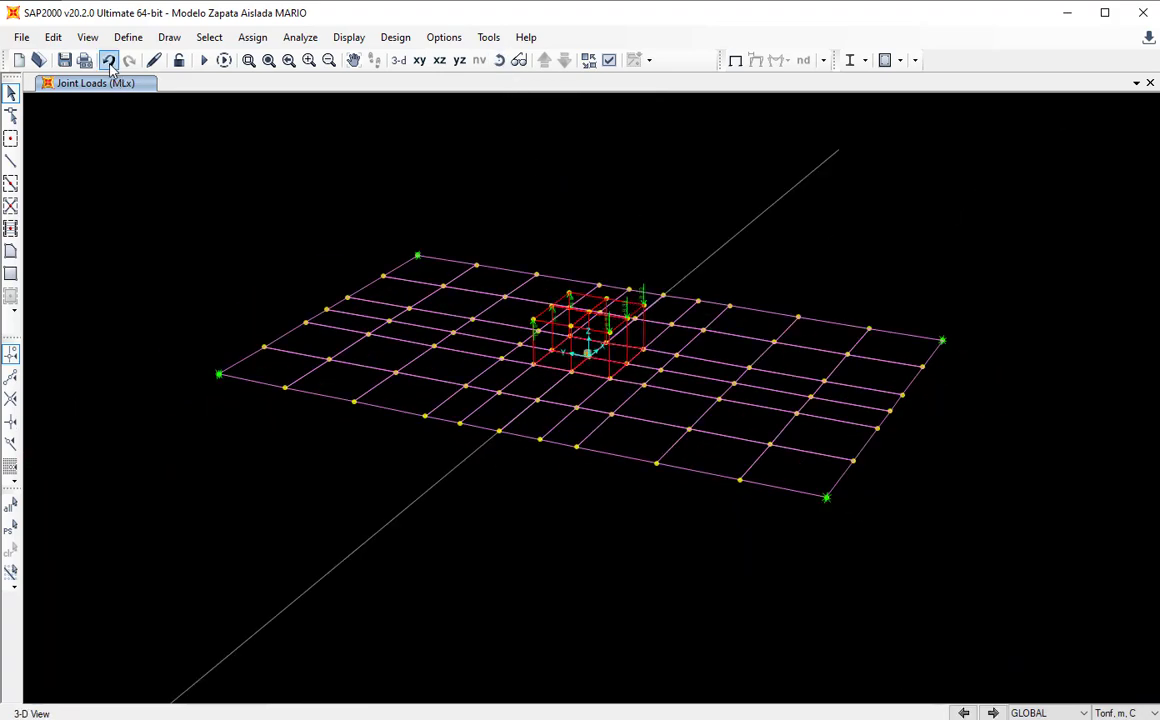
{"action": "left_click", "coordinate": [64, 60]}
Review the list of defined load cases without changing any of them.
{"action": "left_click", "coordinate": [126, 38]}
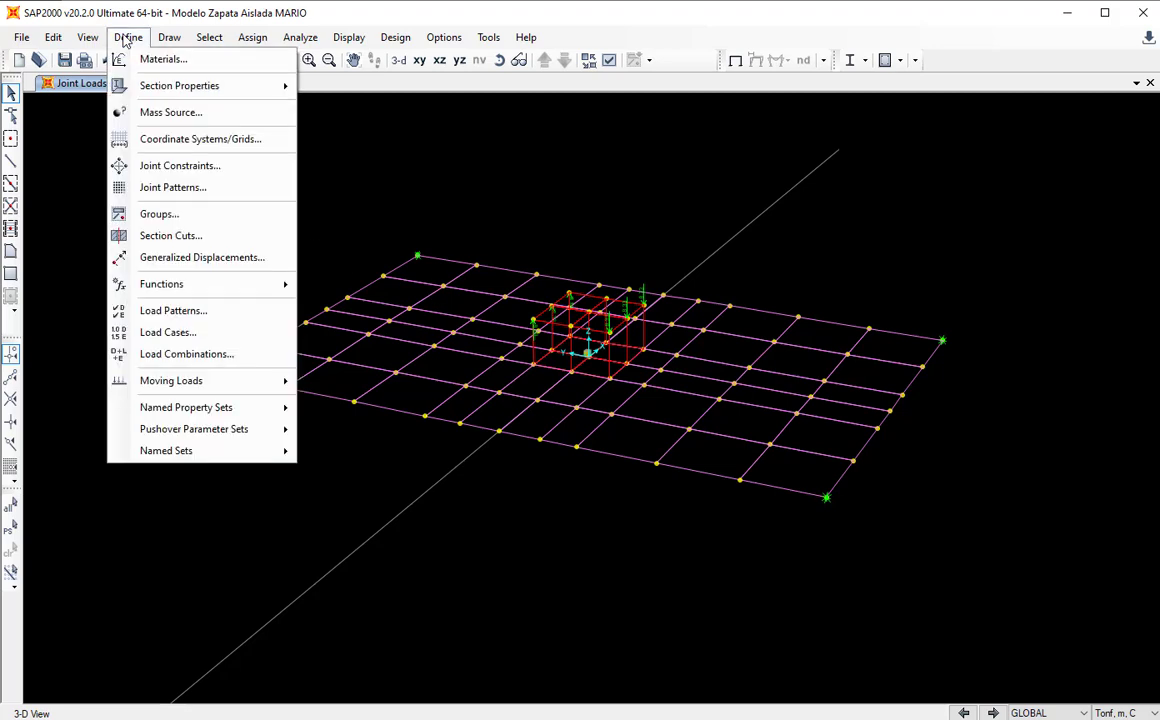
{"action": "left_click", "coordinate": [196, 336]}
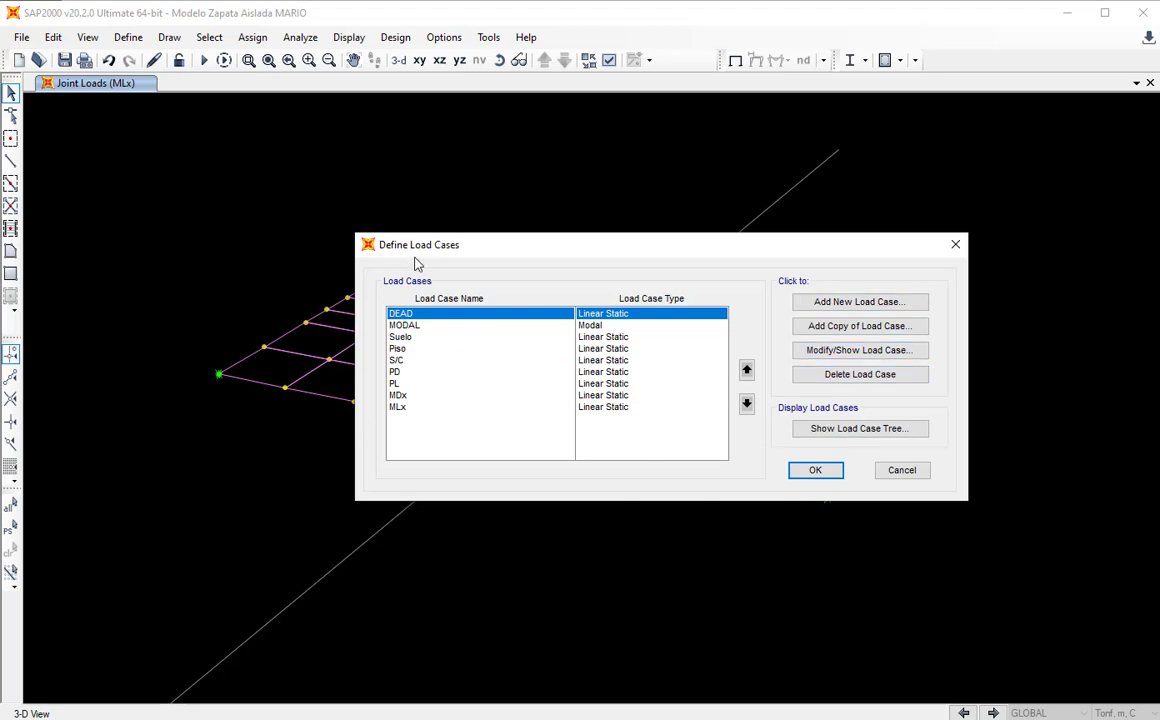
{"action": "left_click", "coordinate": [916, 477]}
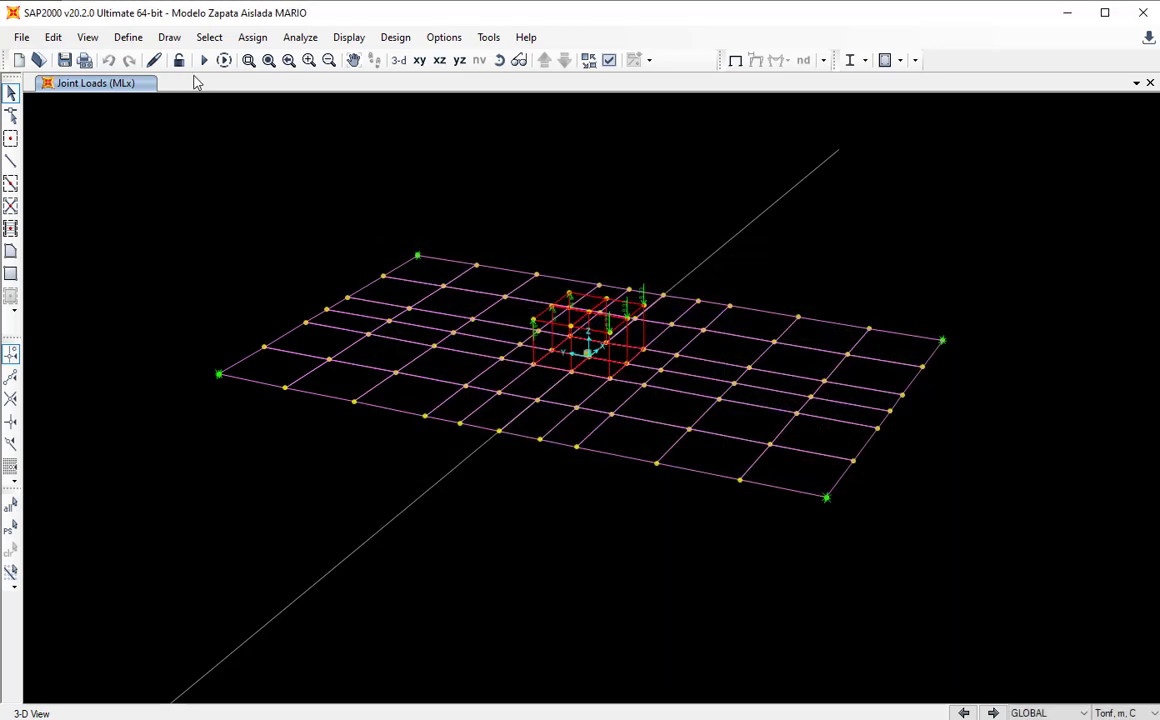
Create a new load combination named Servicio, keeping the Linear Add type.
{"action": "left_click", "coordinate": [130, 40]}
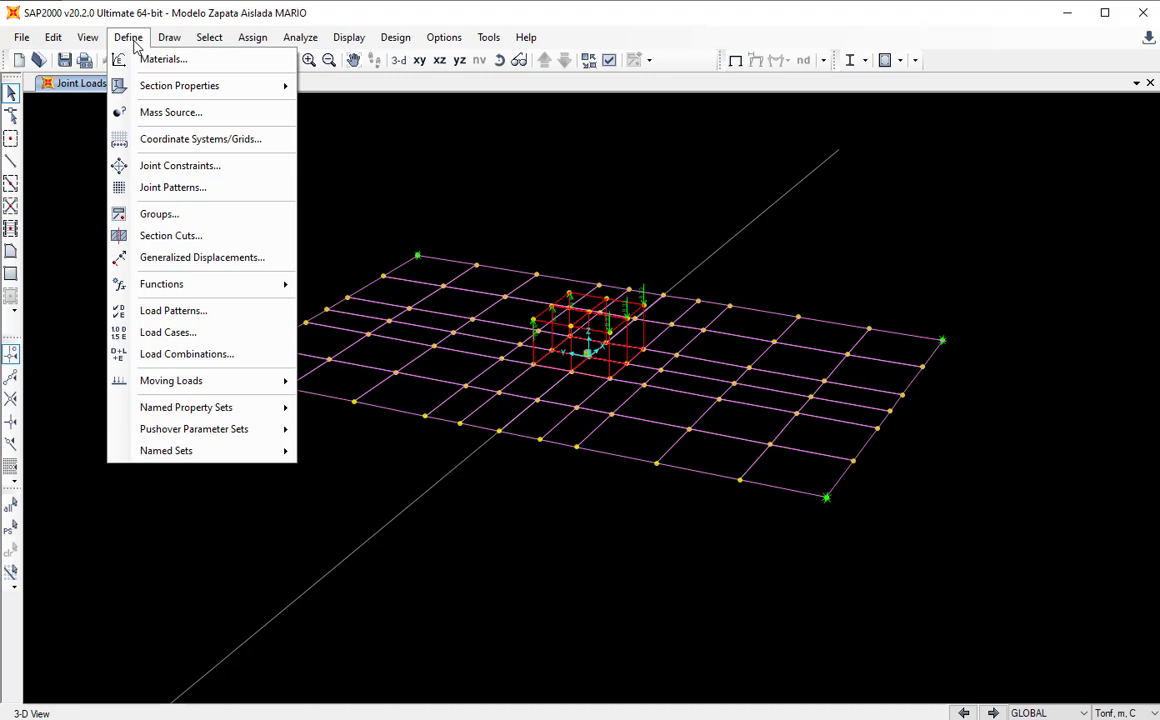
{"action": "left_click", "coordinate": [202, 355]}
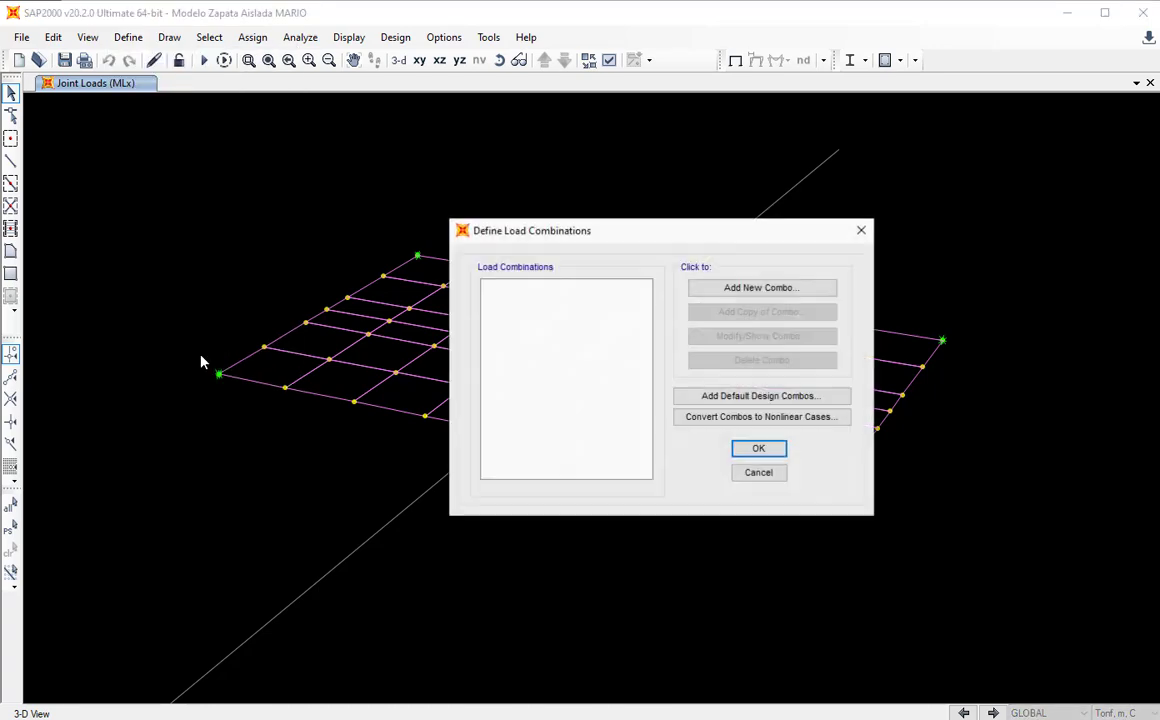
{"action": "left_click", "coordinate": [762, 289]}
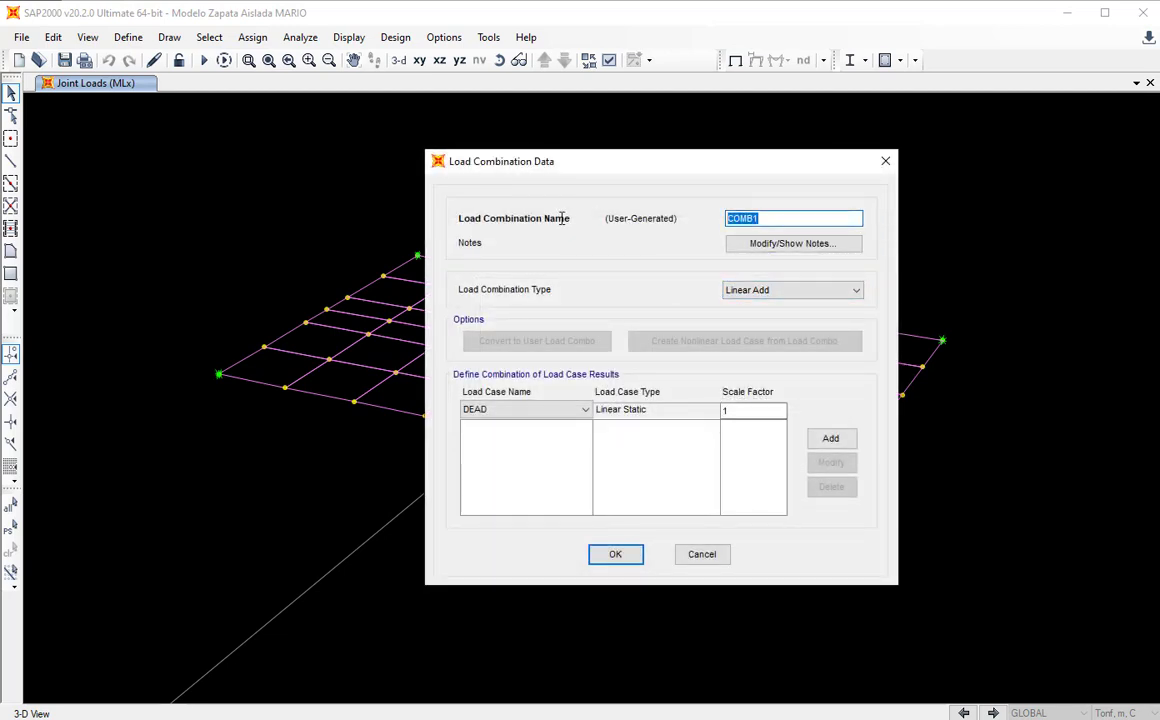
{"action": "type", "text": "servicio"}
{"action": "left_click", "coordinate": [802, 292]}
{"action": "left_click", "coordinate": [802, 292]}
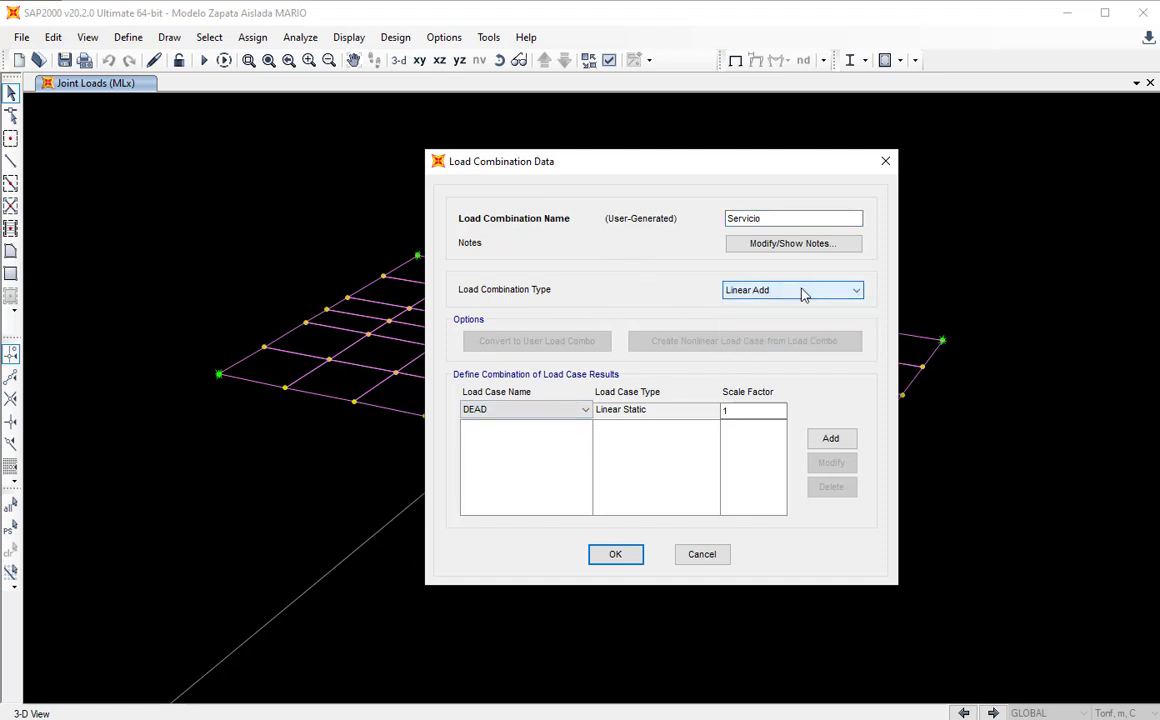
Add the DEAD and Suelo load cases to the Servicio combination with a scale factor of 1.
{"action": "left_click", "coordinate": [562, 415]}
{"action": "left_click", "coordinate": [562, 415]}
{"action": "left_click", "coordinate": [563, 416]}
{"action": "left_click", "coordinate": [563, 416]}
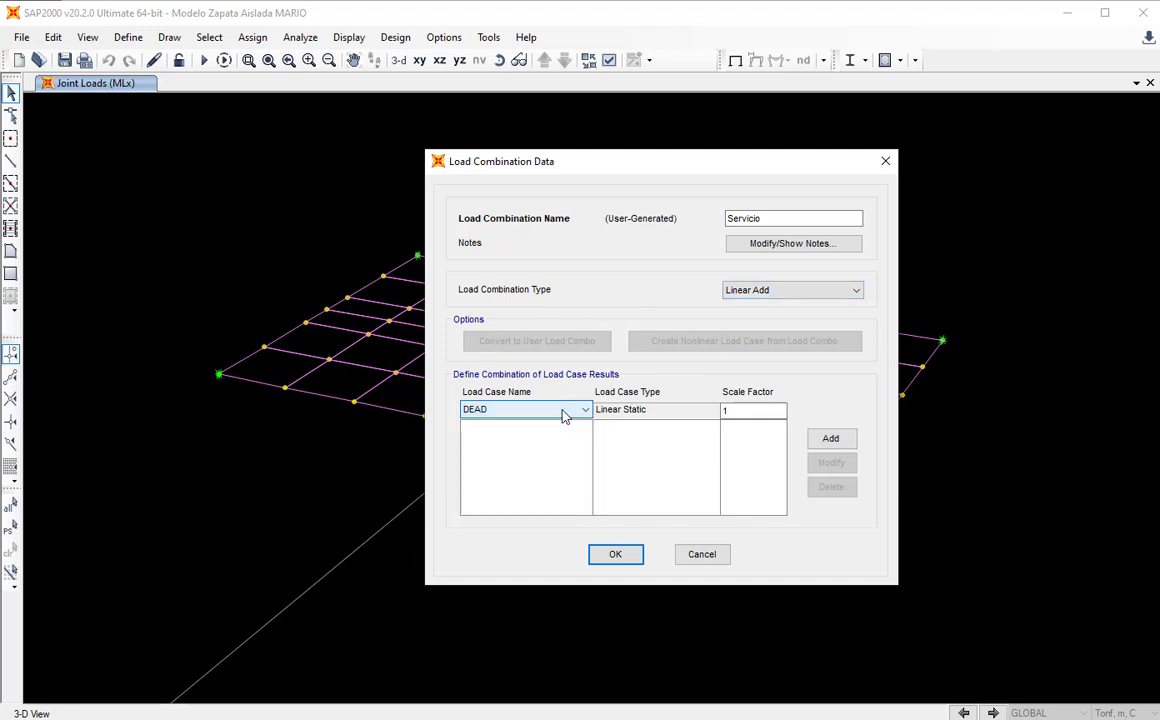
{"action": "left_click", "coordinate": [831, 440]}
{"action": "left_click", "coordinate": [584, 411]}
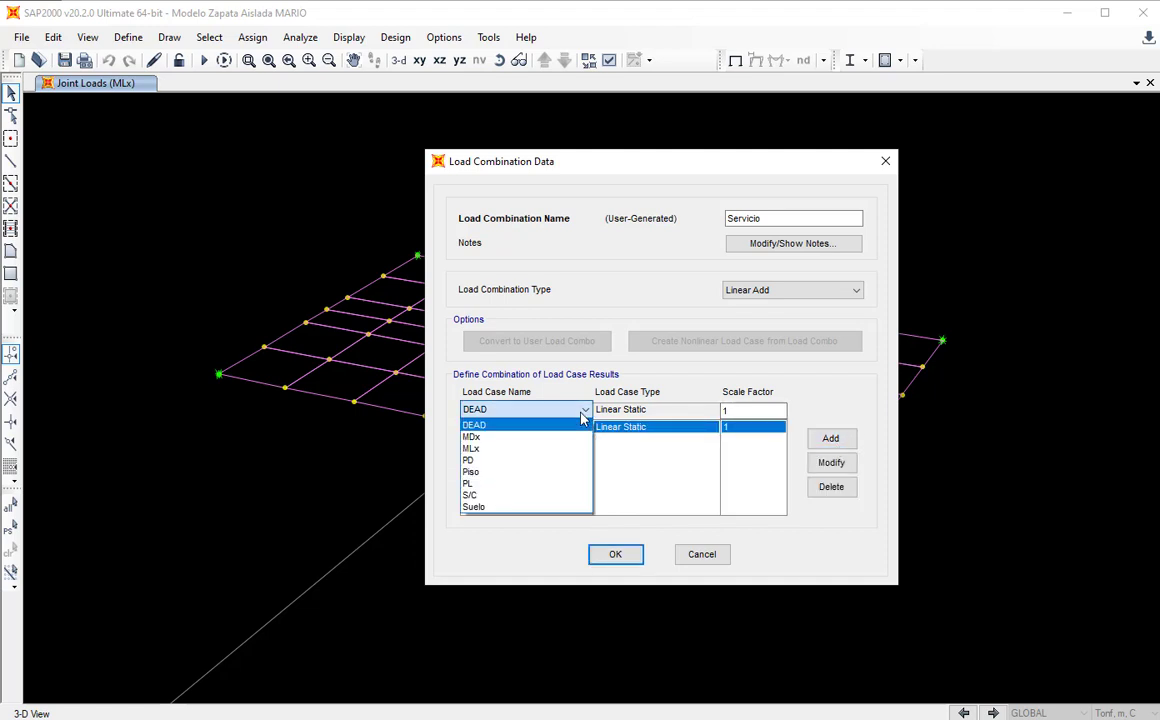
{"action": "left_click", "coordinate": [524, 507]}
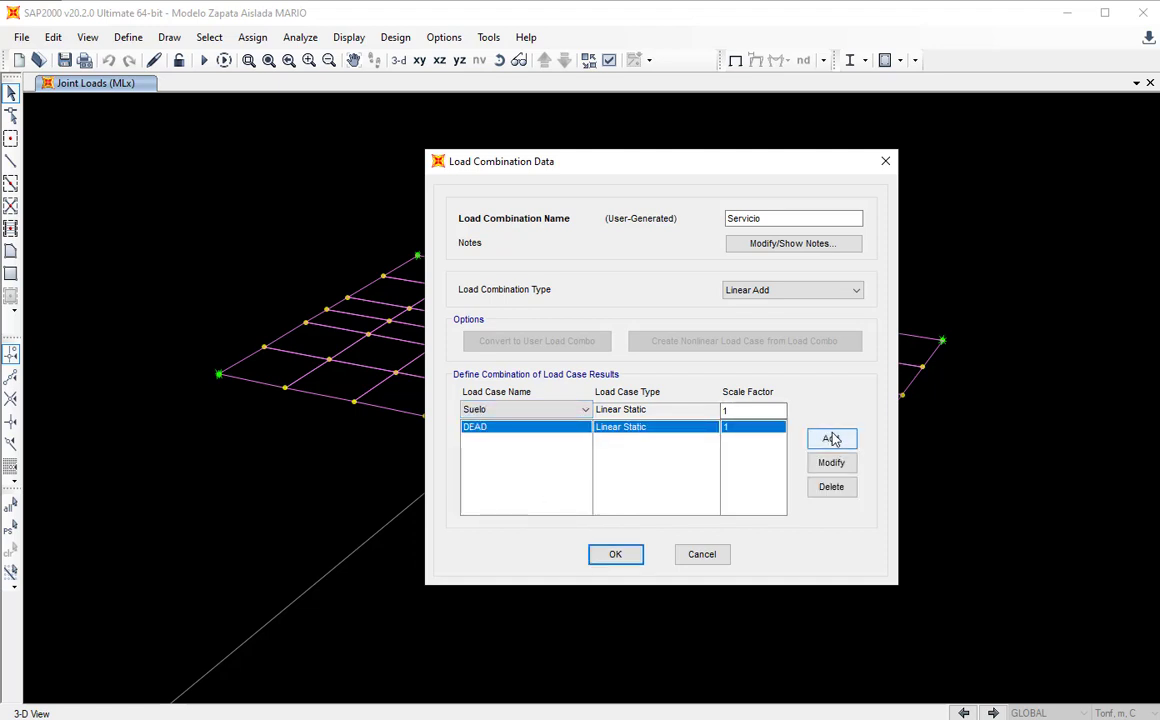
{"action": "left_click", "coordinate": [832, 440]}
Add the Piso and S/C load cases to the Servicio combination with a scale factor of 1.
{"action": "left_click", "coordinate": [578, 410]}
{"action": "left_click", "coordinate": [500, 474]}
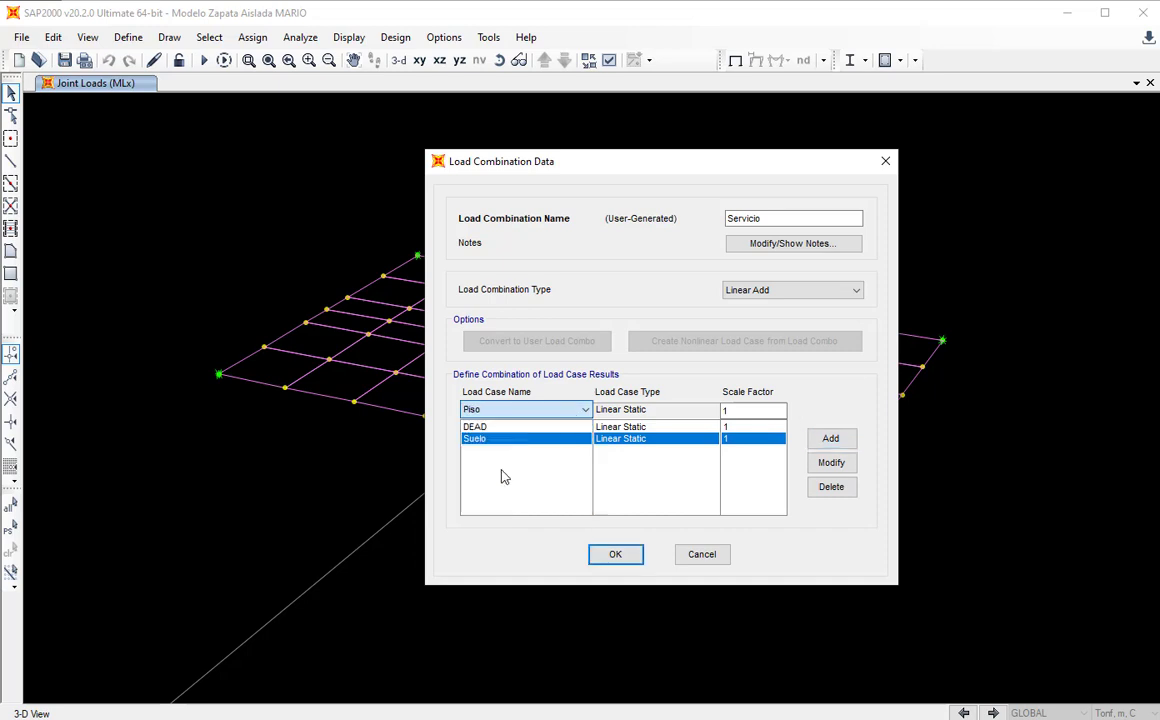
{"action": "left_click", "coordinate": [822, 438]}
{"action": "left_click", "coordinate": [565, 410]}
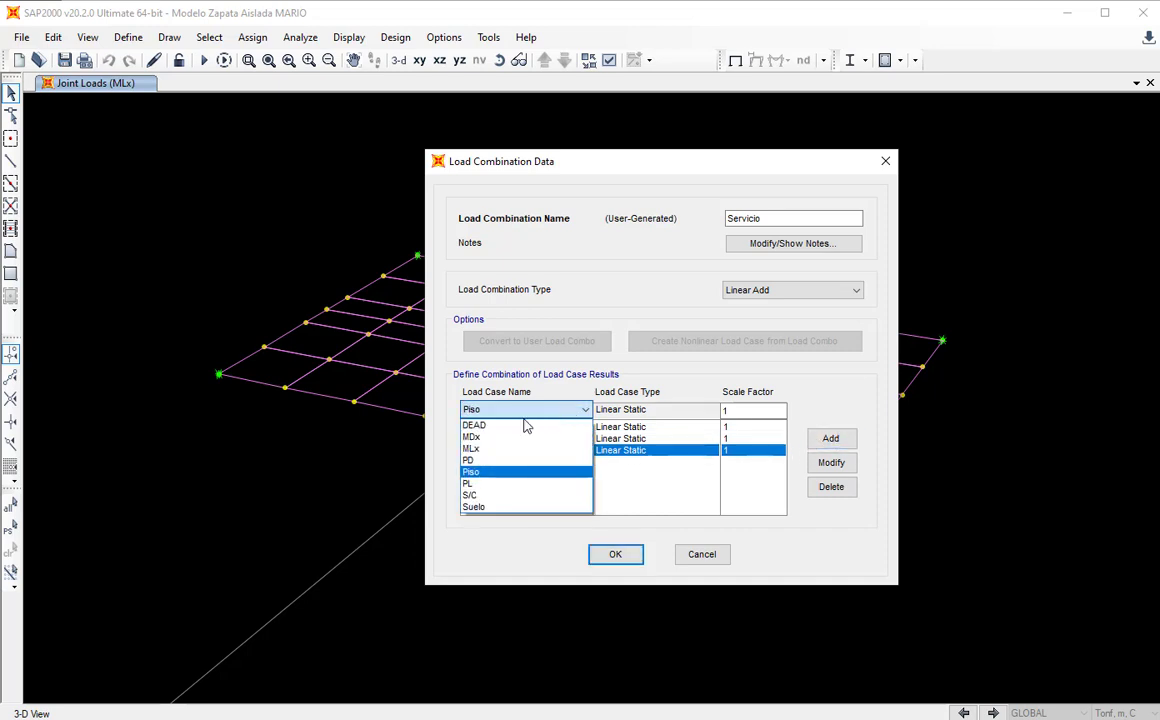
{"action": "left_click", "coordinate": [507, 495]}
{"action": "left_click", "coordinate": [824, 438]}
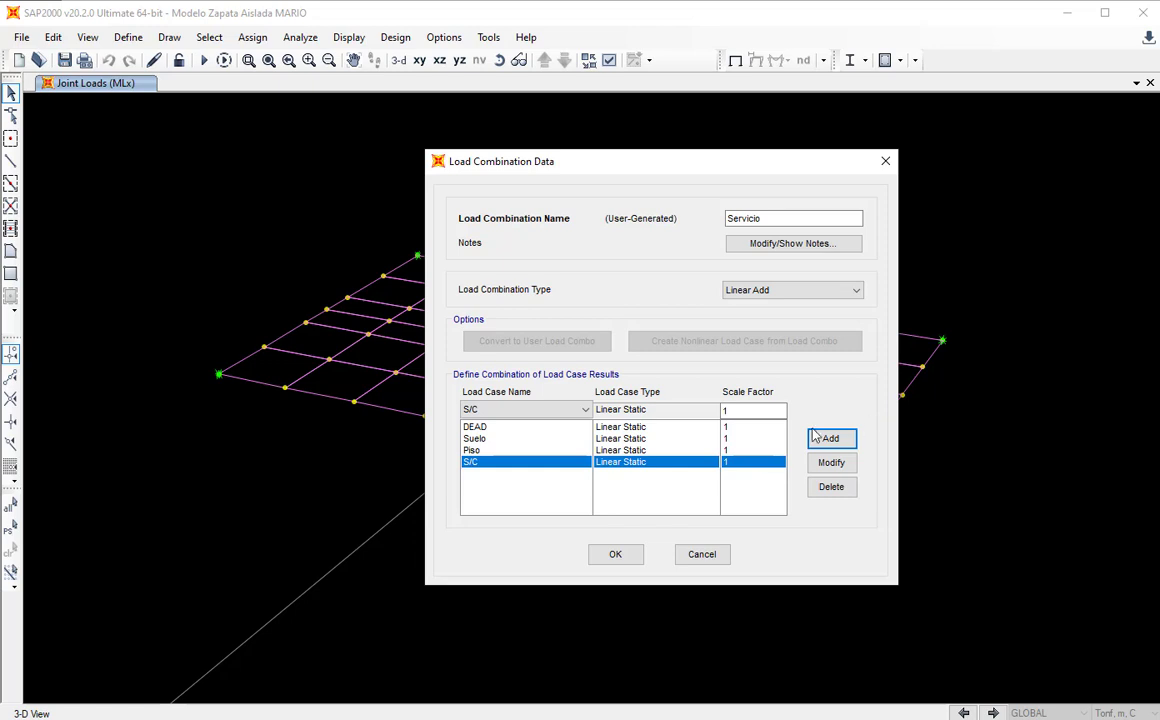
Add the PD and PL load cases to the Servicio combination with a scale factor of 1.
{"action": "left_click", "coordinate": [567, 409]}
{"action": "left_click", "coordinate": [527, 463]}
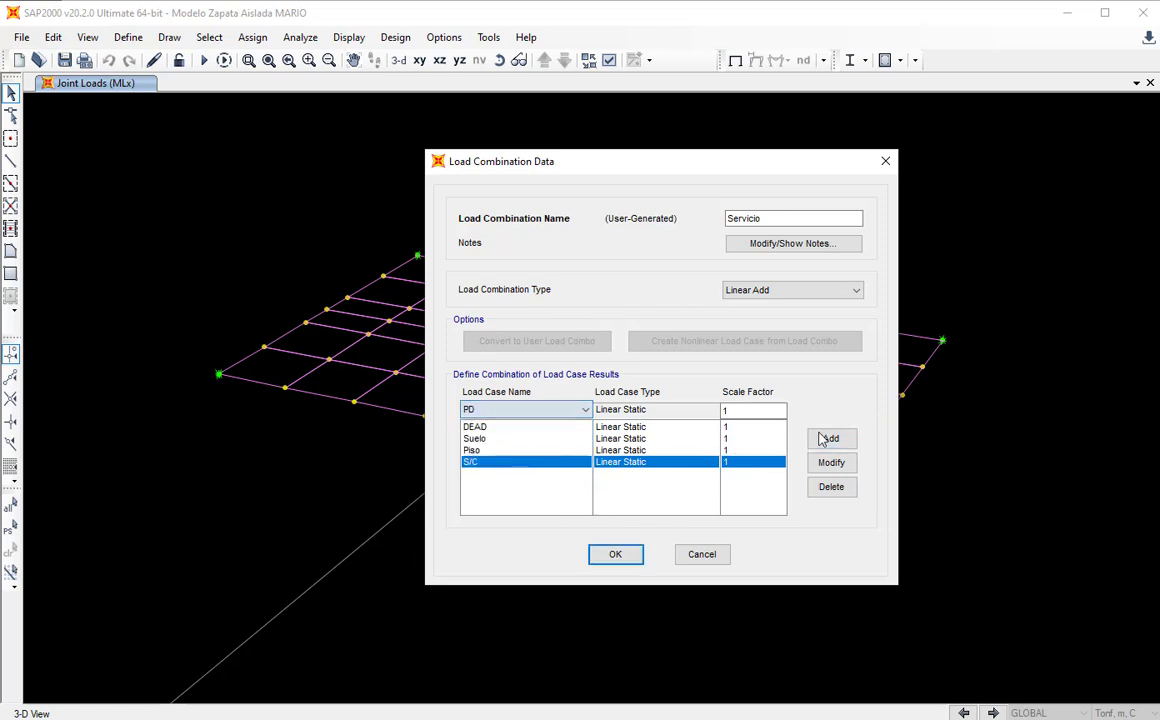
{"action": "left_click", "coordinate": [831, 442]}
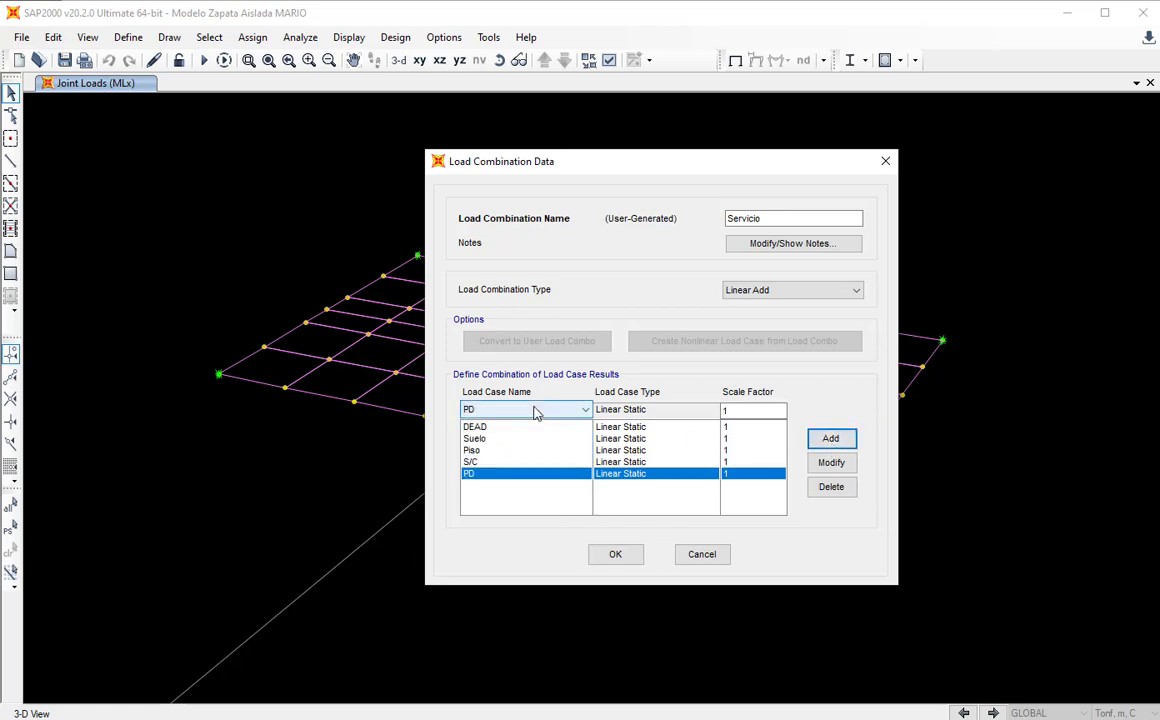
{"action": "left_click", "coordinate": [533, 409]}
{"action": "left_click", "coordinate": [530, 482]}
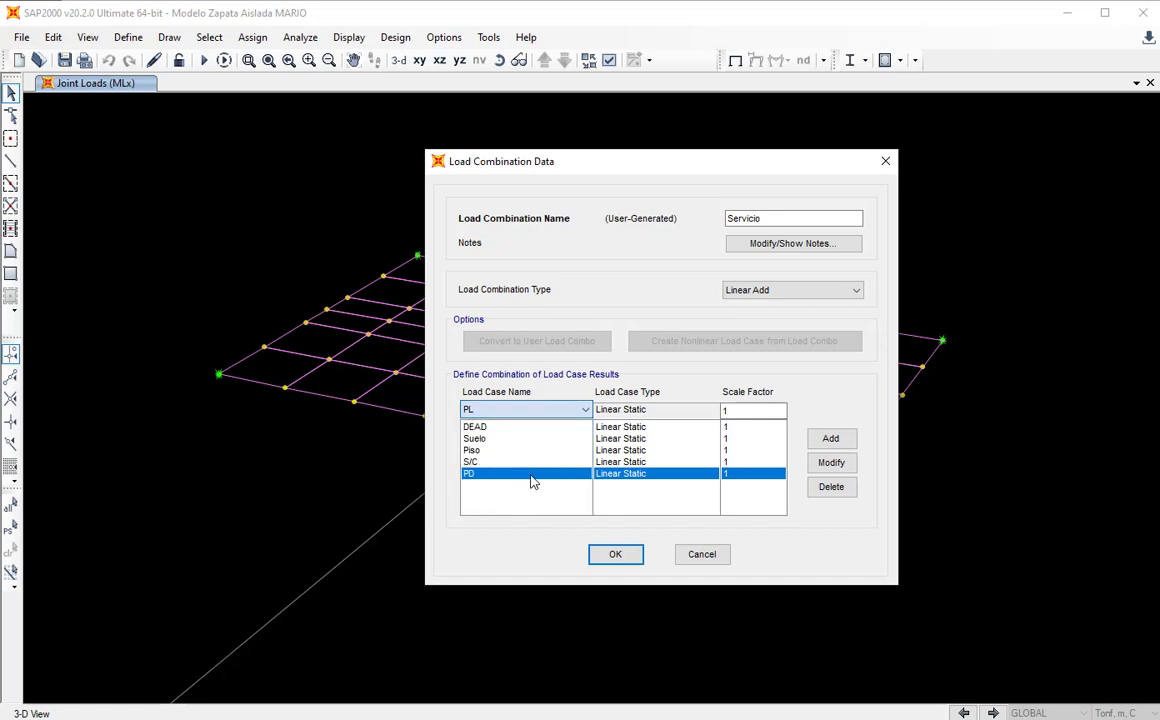
{"action": "left_click", "coordinate": [838, 442]}
Add the MDx and MLx load cases with a scale factor of 1 and accept the Servicio combination.
{"action": "left_click", "coordinate": [546, 410]}
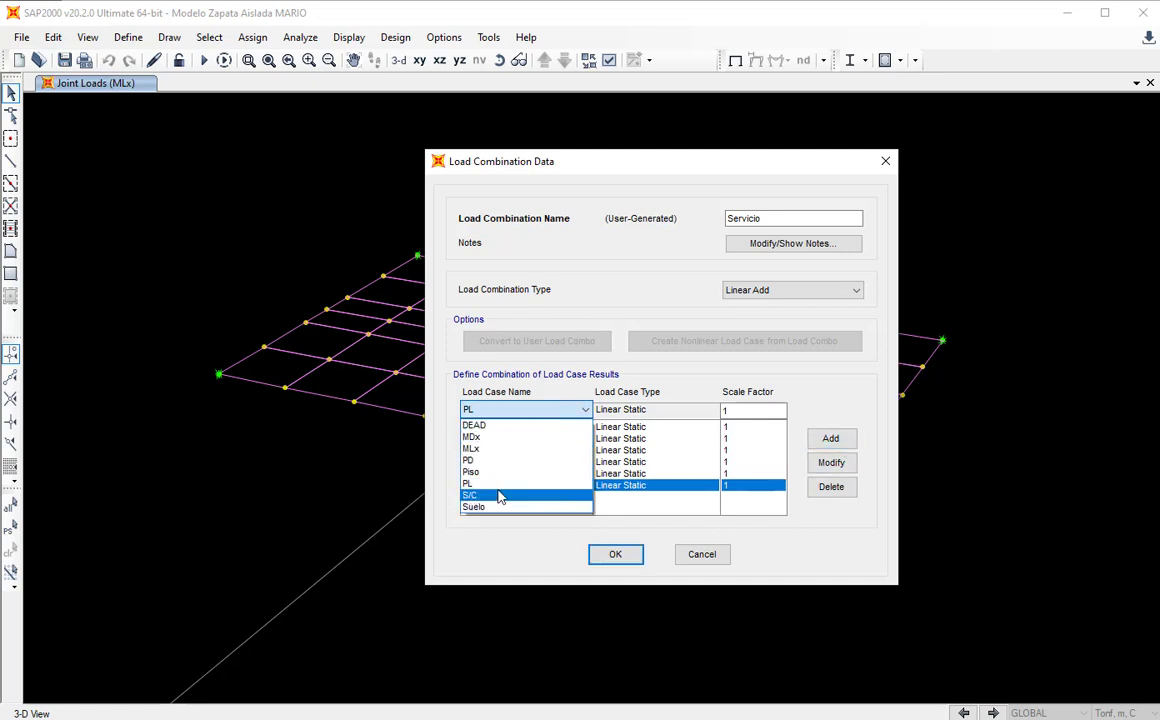
{"action": "left_click", "coordinate": [497, 438]}
{"action": "left_click", "coordinate": [827, 442]}
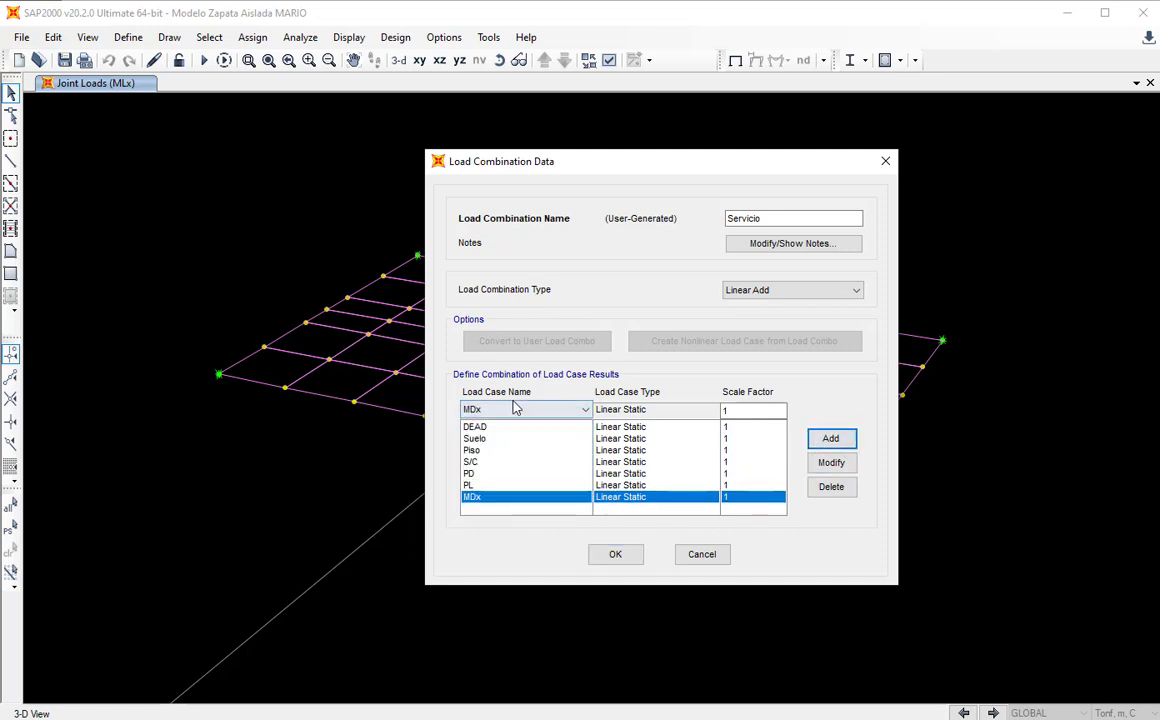
{"action": "left_click", "coordinate": [512, 409]}
{"action": "left_click", "coordinate": [498, 450]}
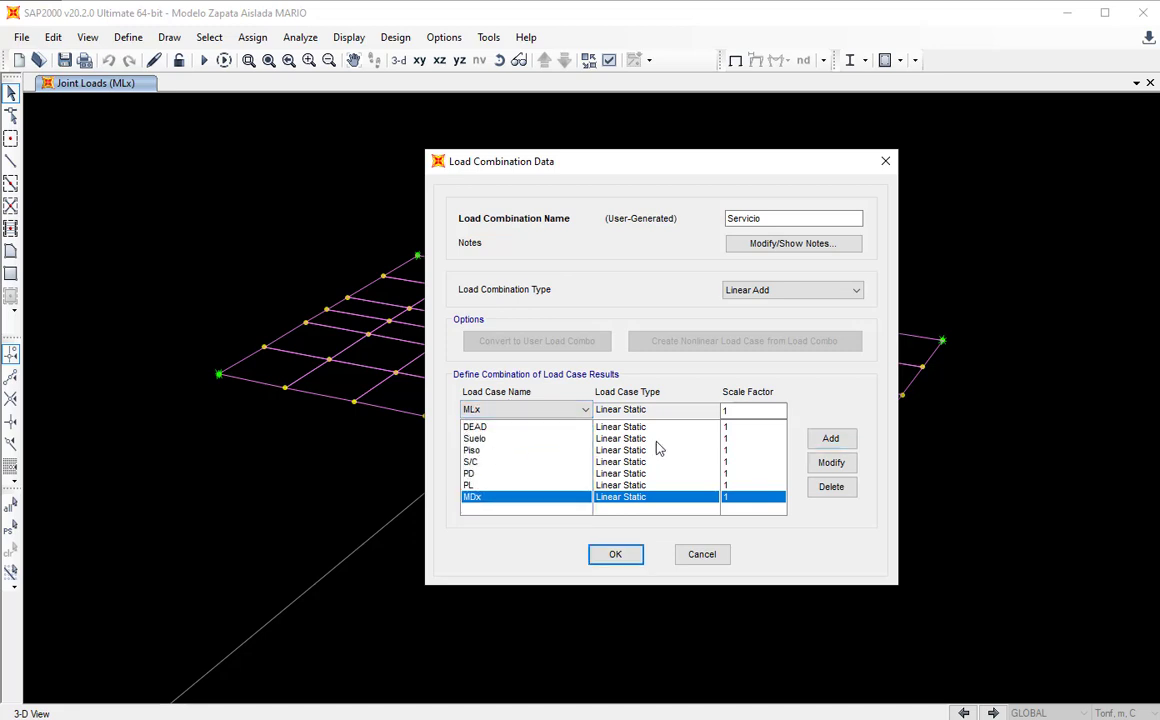
{"action": "left_click", "coordinate": [840, 442]}
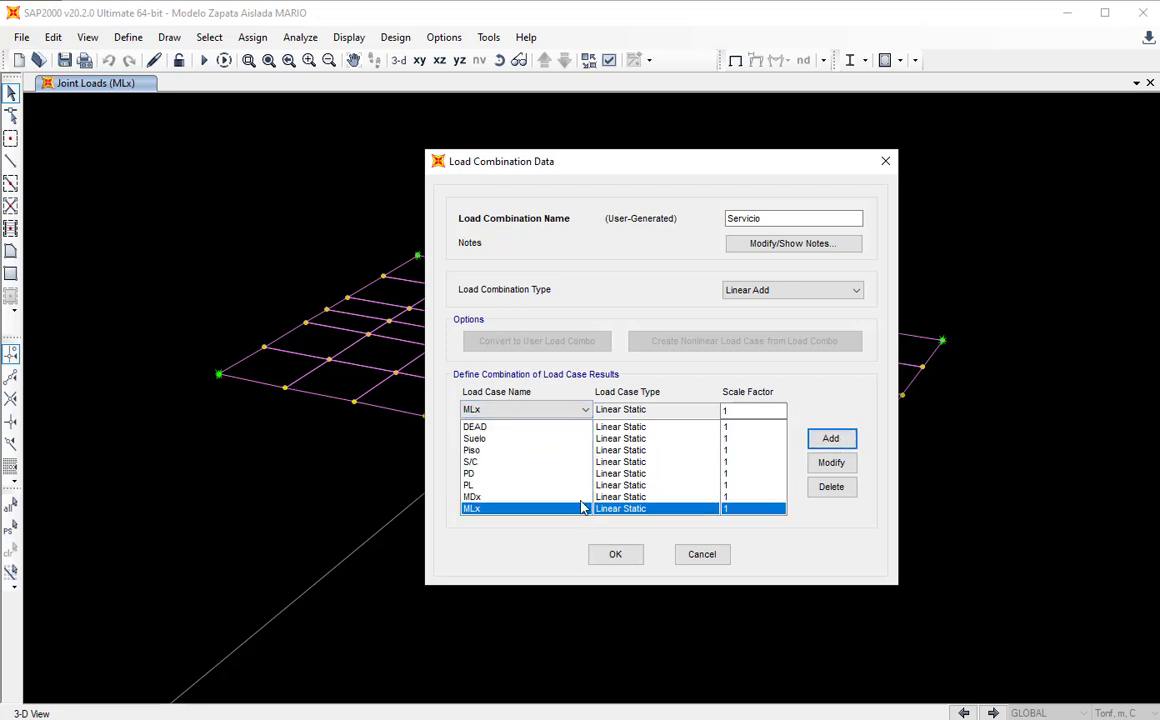
{"action": "left_click", "coordinate": [763, 219]}
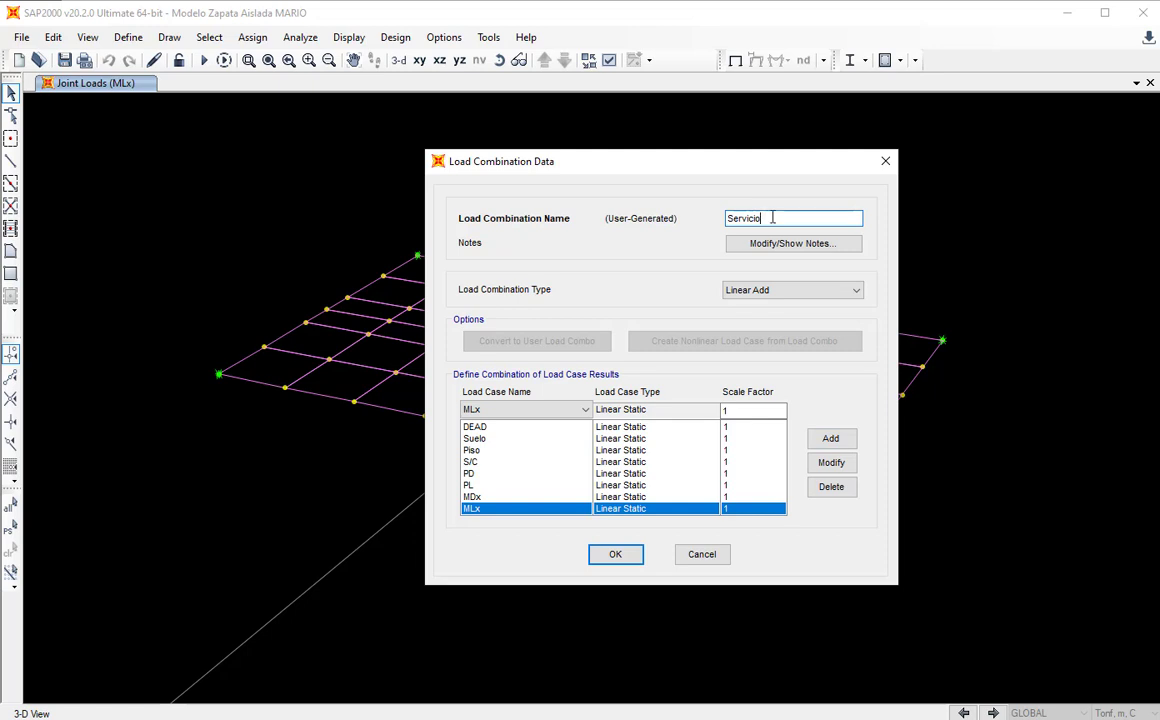
{"action": "left_click", "coordinate": [617, 556]}
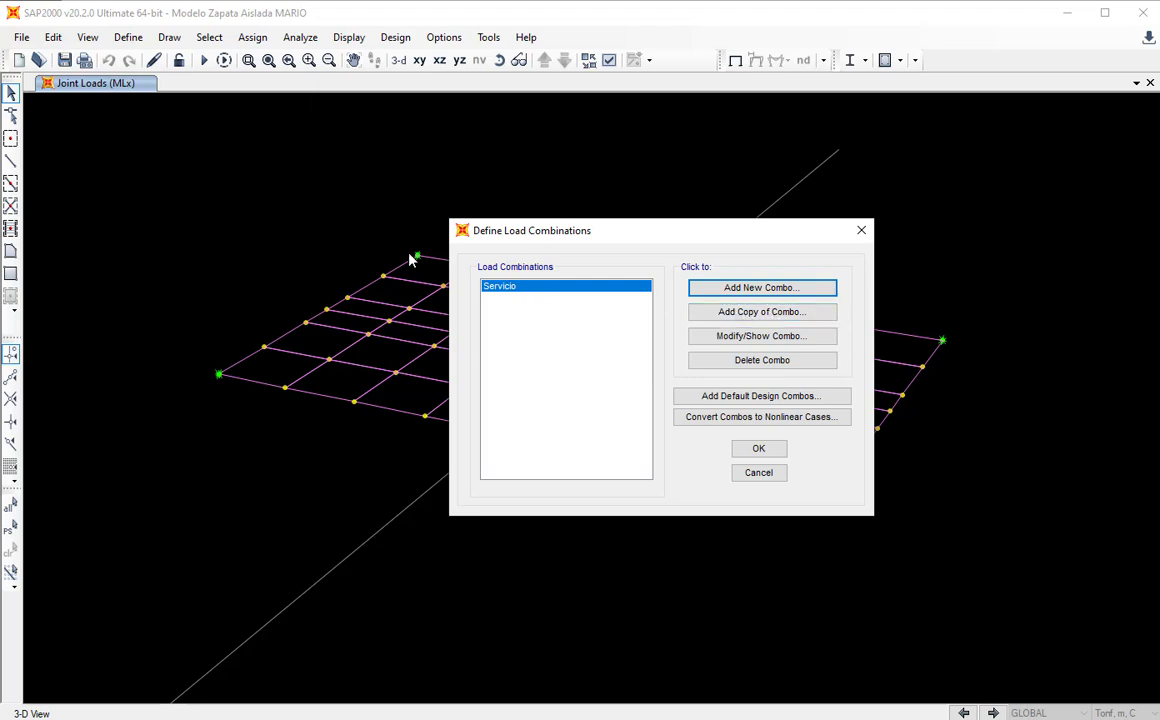
Copy the Servicio combination and name the copy Resistencia.
{"action": "left_click", "coordinate": [770, 314]}
{"action": "left_click_drag", "start_coordinate": [650, 160], "coordinate": [907, 156]}
{"action": "left_click_drag", "start_coordinate": [1038, 210], "coordinate": [851, 208]}
{"action": "type", "text": "Resis"}
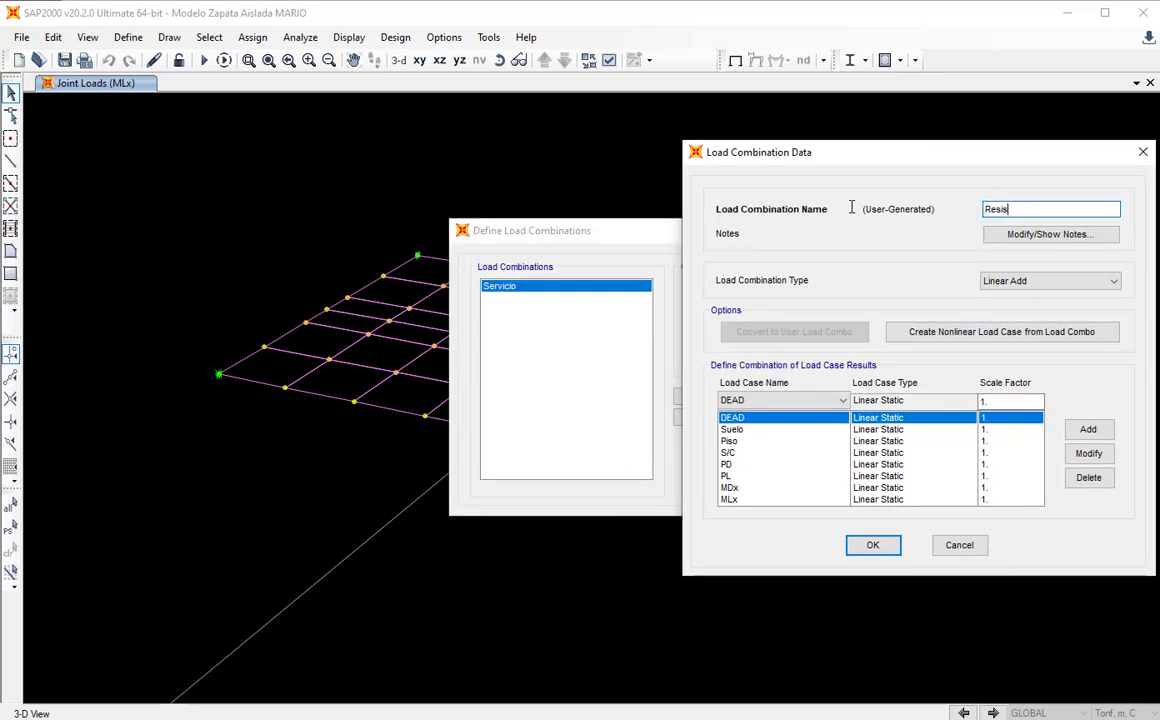
{"action": "type", "text": "tencia"}
Set the scale factor of the DEAD, Suelo and Piso load cases to 1.4 in the Resistencia combination.
{"action": "left_click_drag", "start_coordinate": [1000, 402], "coordinate": [864, 404]}
{"action": "type", "text": "1.4"}
{"action": "left_click", "coordinate": [1089, 455]}
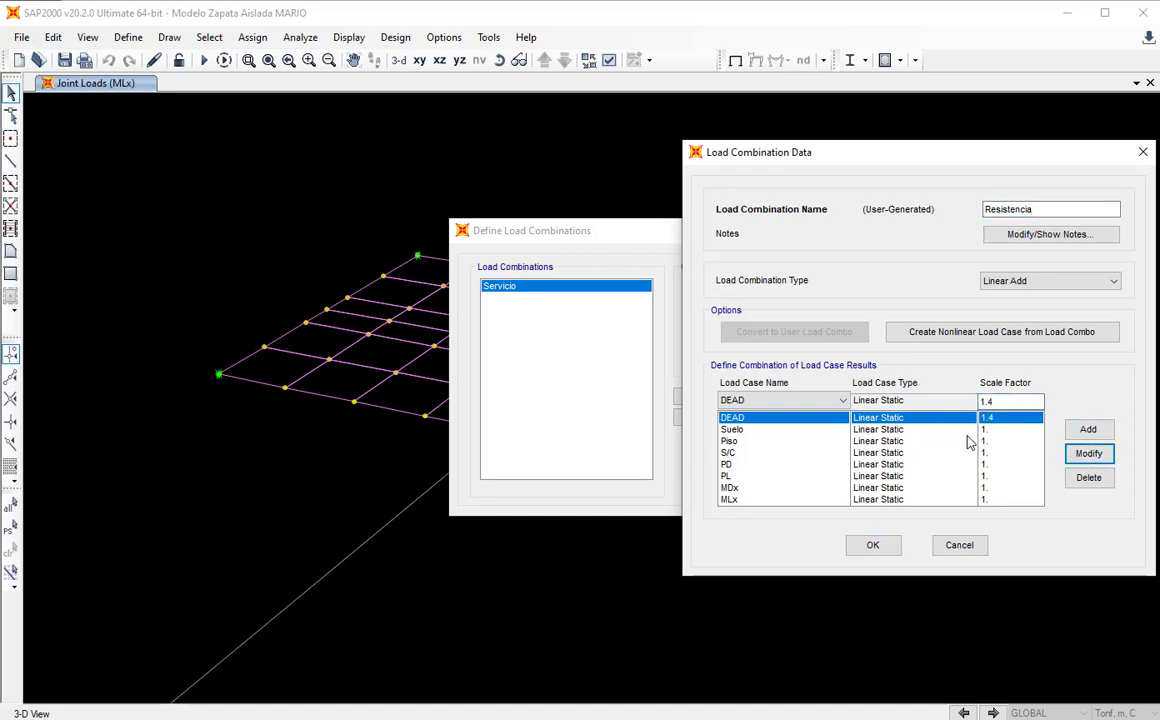
{"action": "left_click", "coordinate": [760, 431]}
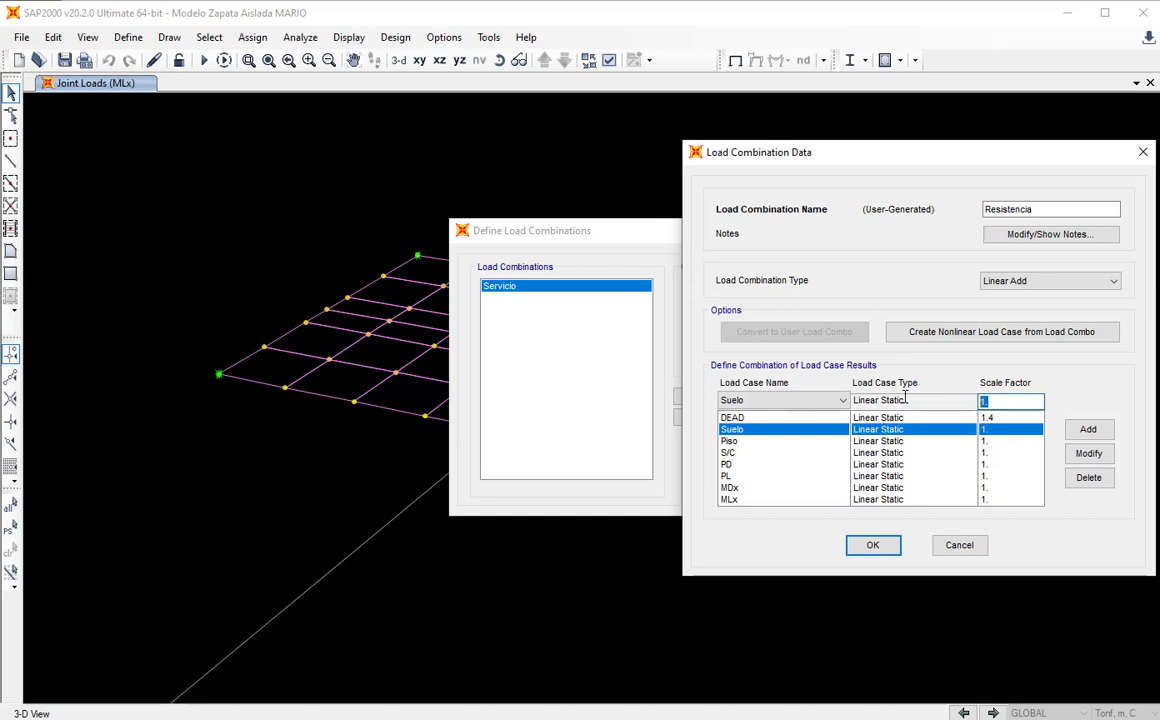
{"action": "type", "text": "1.4"}
{"action": "left_click", "coordinate": [1089, 453]}
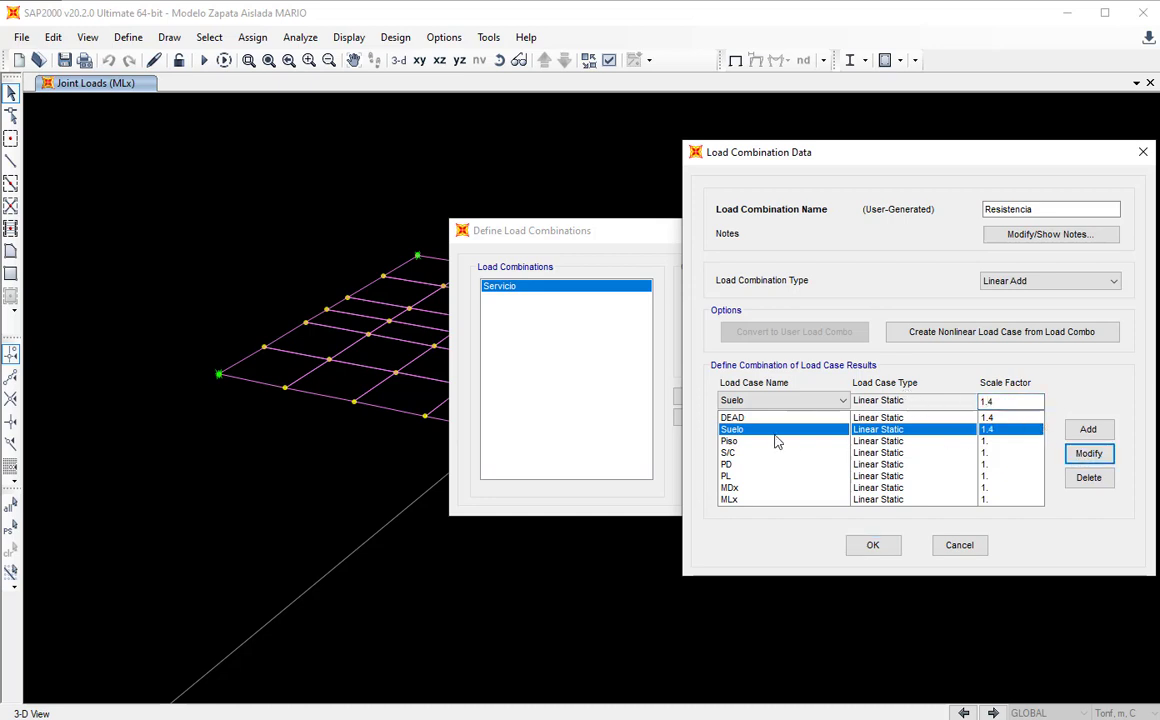
{"action": "left_click", "coordinate": [781, 441]}
{"action": "type", "text": "1.4"}
{"action": "left_click", "coordinate": [1088, 453]}
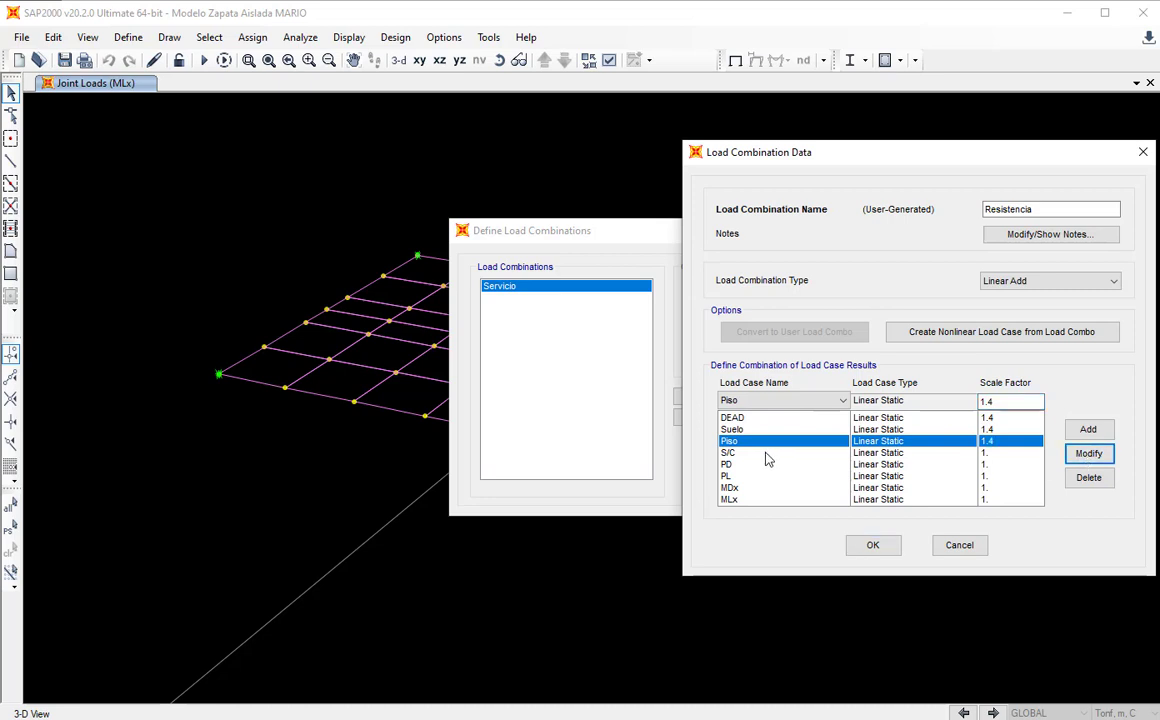
Set the scale factor of the S/C load case to 1.7 in the Resistencia combination.
{"action": "left_click", "coordinate": [767, 455]}
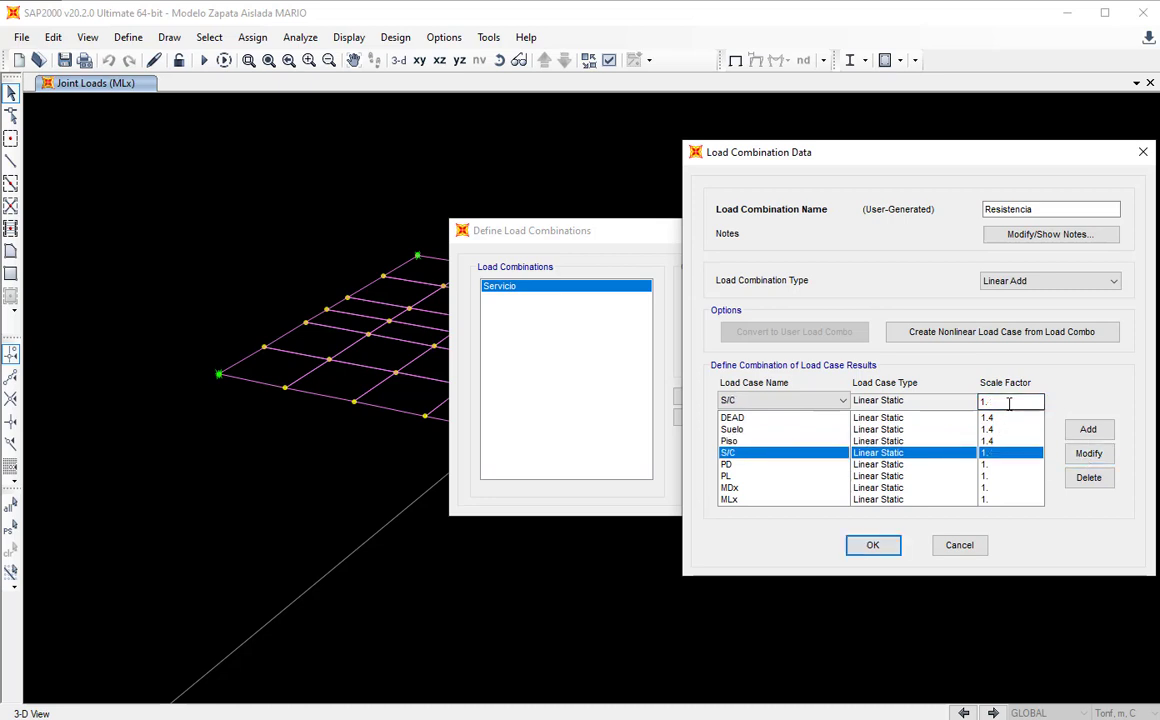
{"action": "type", "text": "7"}
{"action": "left_click", "coordinate": [1088, 453]}
Set the scale factor of PD to 1.4 and of PL to 1.7 in the Resistencia combination.
{"action": "left_click", "coordinate": [784, 466]}
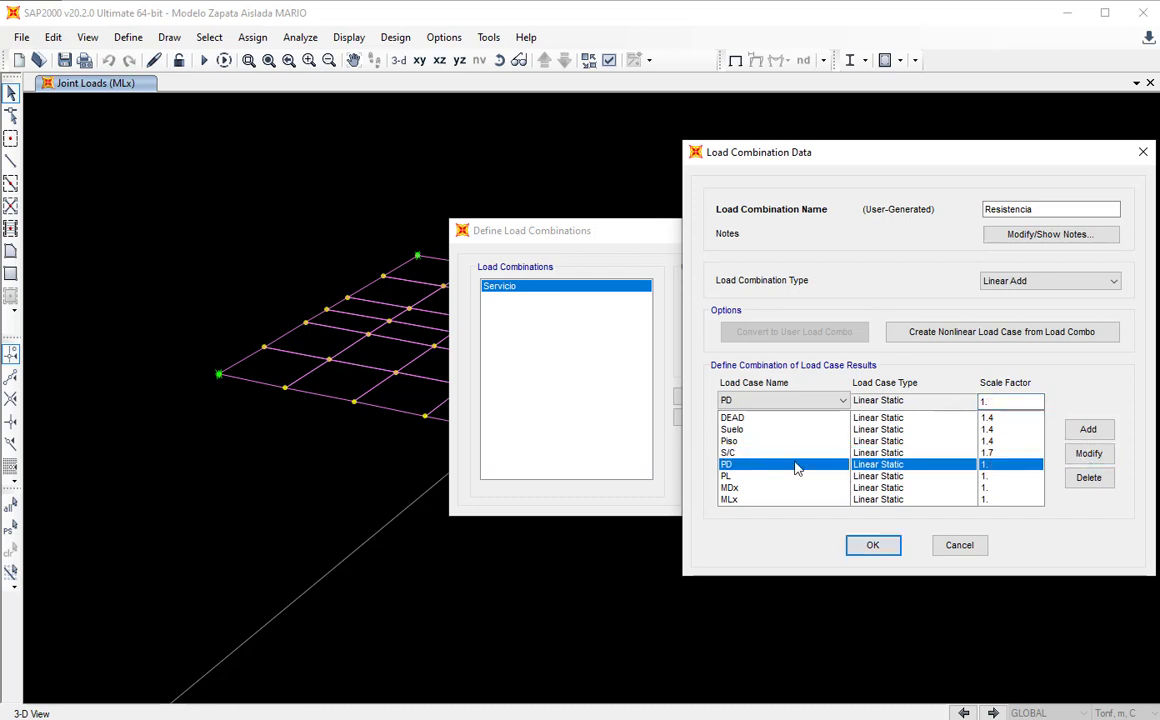
{"action": "left_click_drag", "start_coordinate": [1015, 401], "coordinate": [900, 400]}
{"action": "type", "text": "1.4"}
{"action": "left_click", "coordinate": [1088, 453]}
{"action": "left_click", "coordinate": [778, 476]}
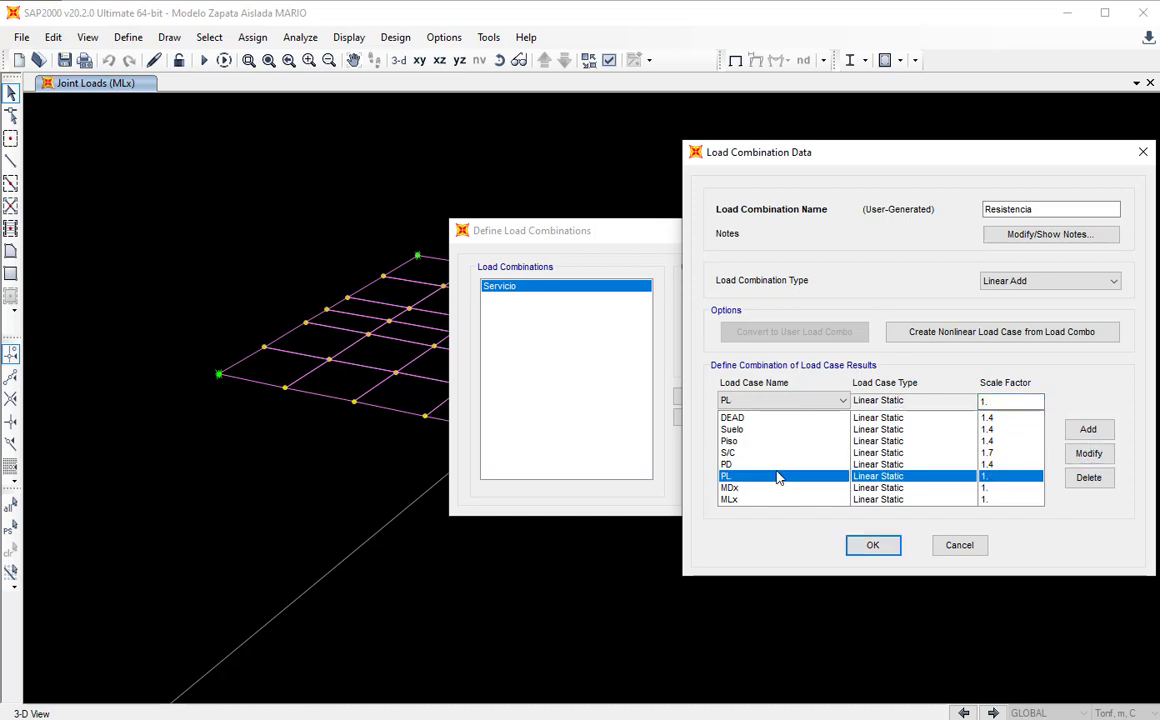
{"action": "left_click_drag", "start_coordinate": [1005, 401], "coordinate": [893, 401]}
{"action": "type", "text": "1.7"}
{"action": "left_click", "coordinate": [1088, 453]}
Set the scale factor of MDx to 1.4 and of MLx to 1.7 in the Resistencia combination.
{"action": "left_click", "coordinate": [980, 487]}
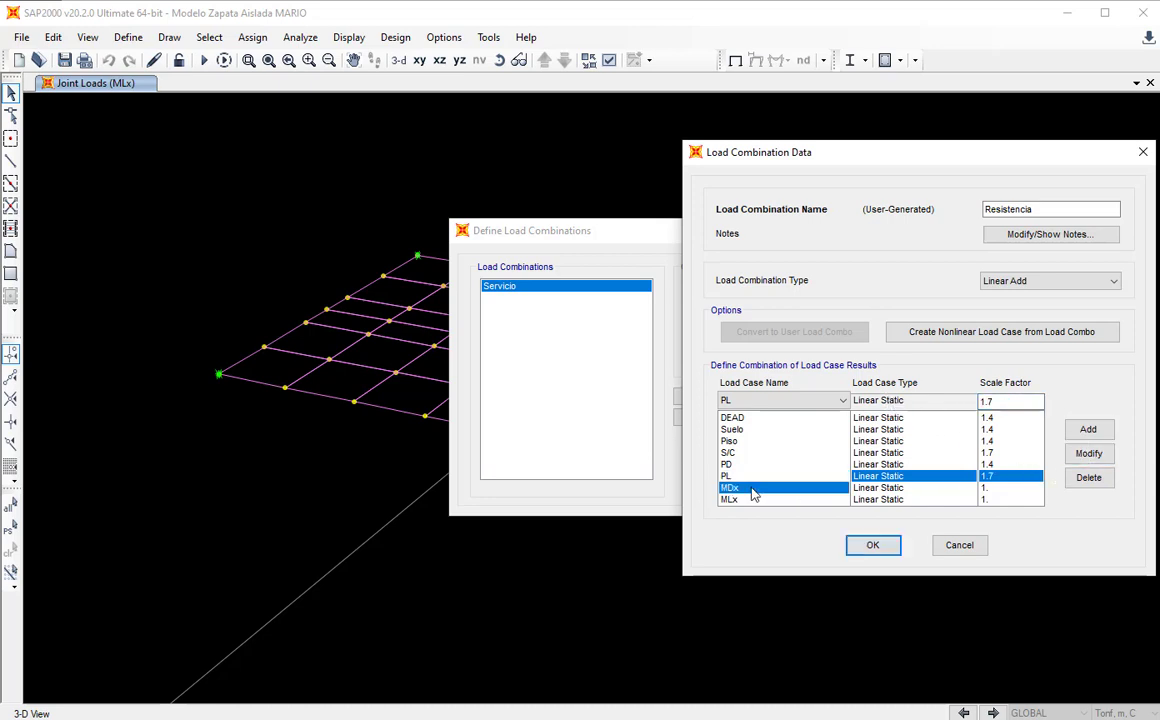
{"action": "left_click_drag", "start_coordinate": [1005, 401], "coordinate": [891, 401]}
{"action": "type", "text": "1.4"}
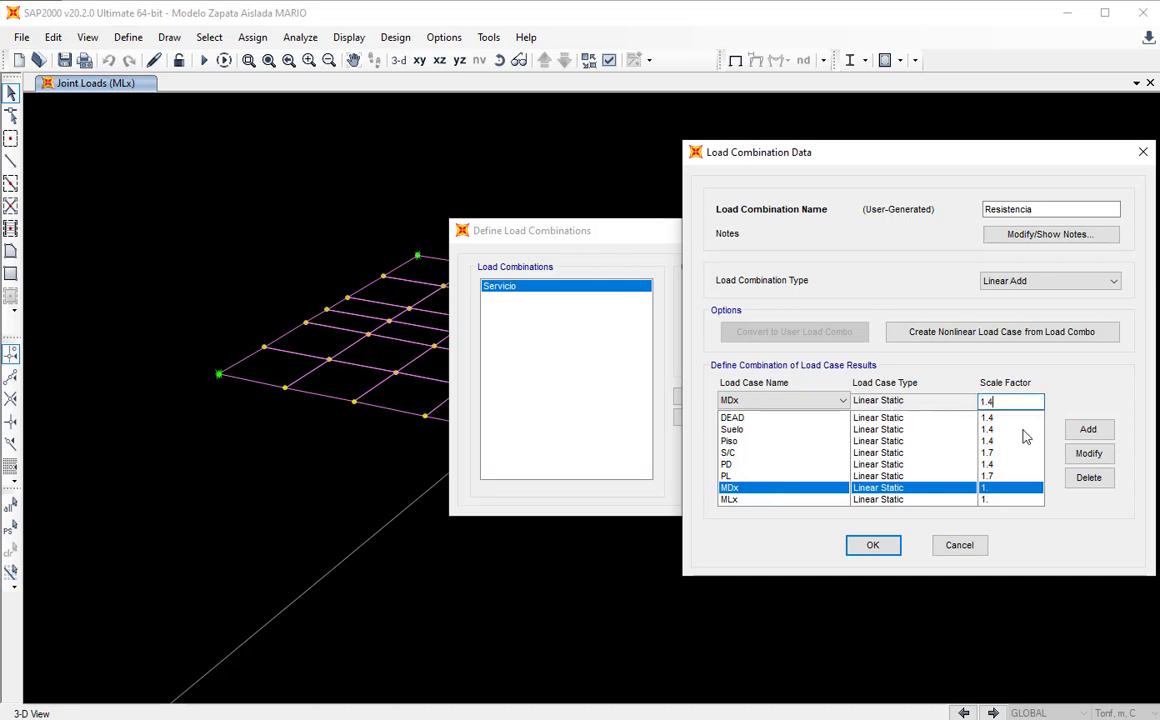
{"action": "left_click", "coordinate": [1088, 453]}
{"action": "left_click", "coordinate": [755, 500]}
{"action": "left_click_drag", "start_coordinate": [997, 401], "coordinate": [906, 401]}
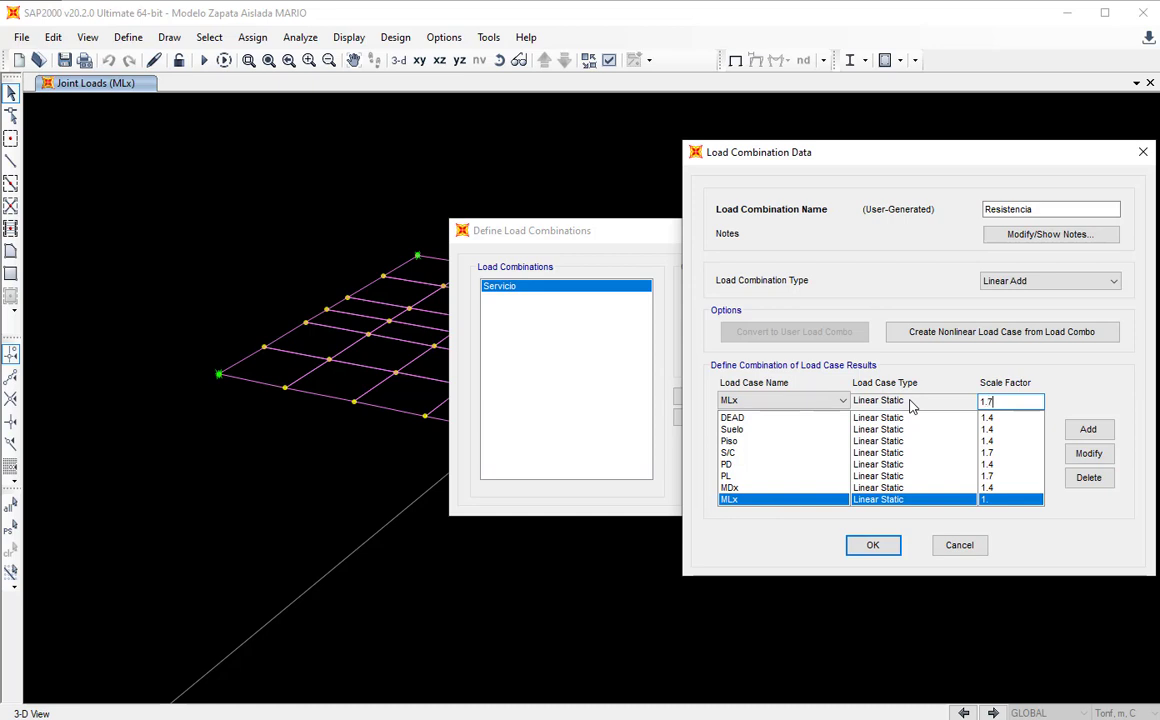
{"action": "left_click", "coordinate": [1088, 453]}
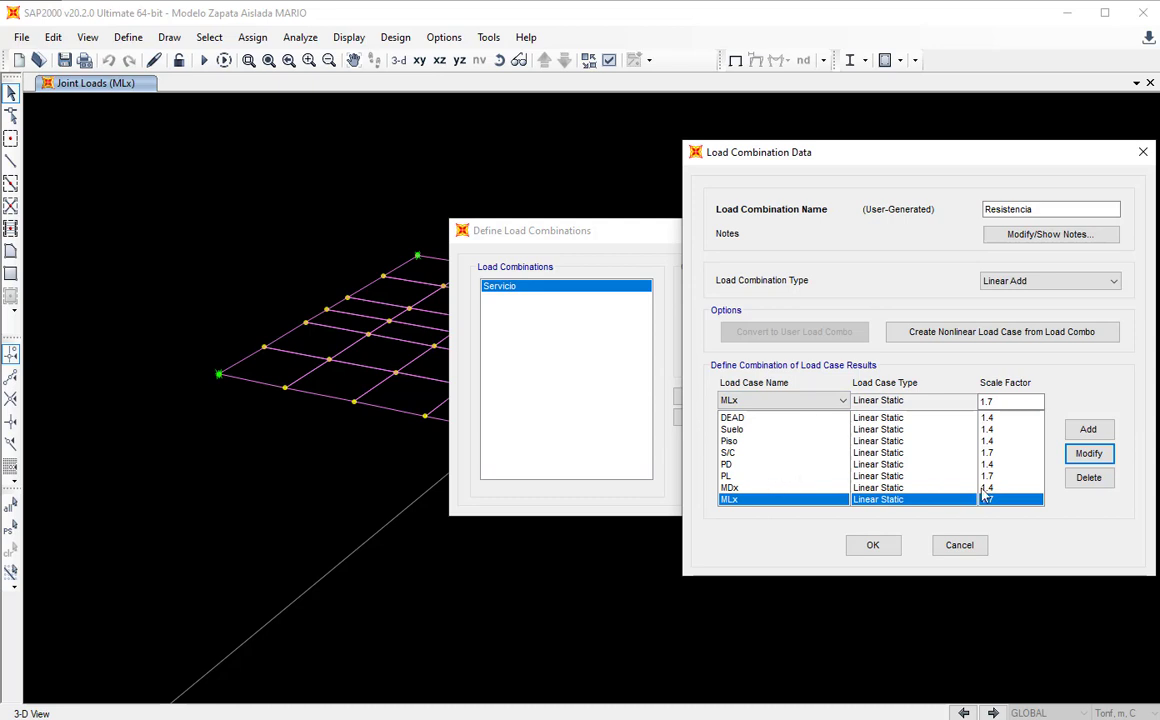
Accept the Resistencia combination and the load combination definitions, and save the model.
{"action": "left_click", "coordinate": [992, 452]}
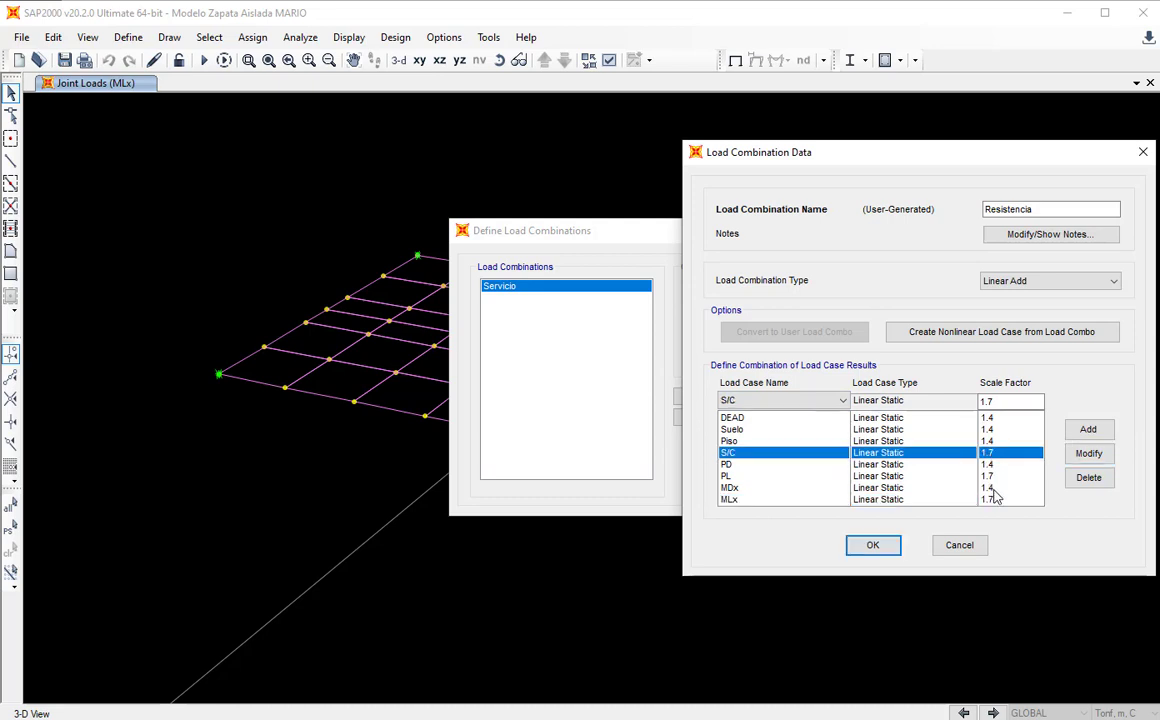
{"action": "left_click", "coordinate": [992, 475]}
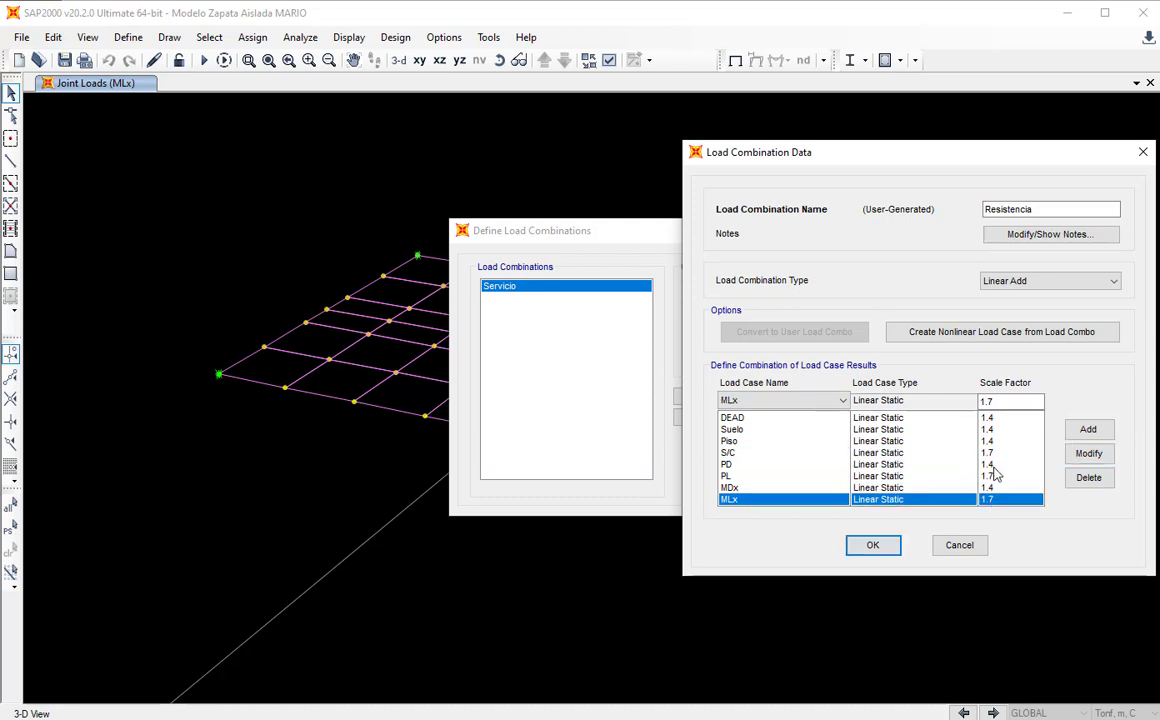
{"action": "left_click", "coordinate": [873, 545]}
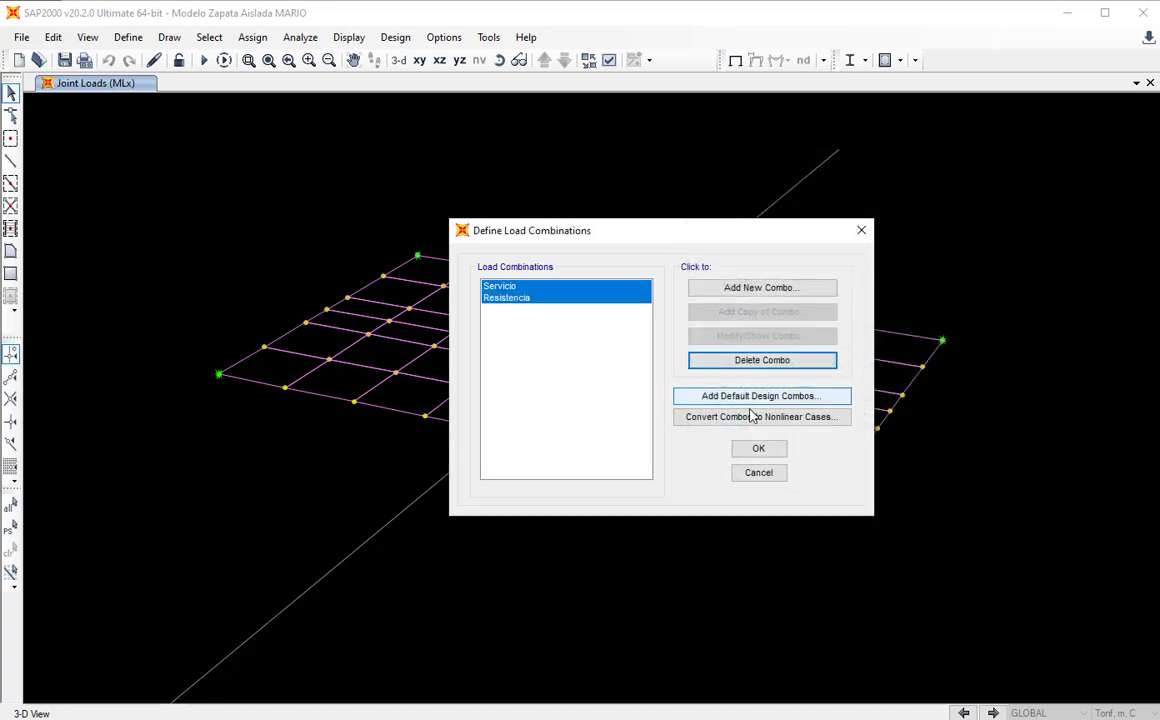
{"action": "left_click", "coordinate": [758, 449]}
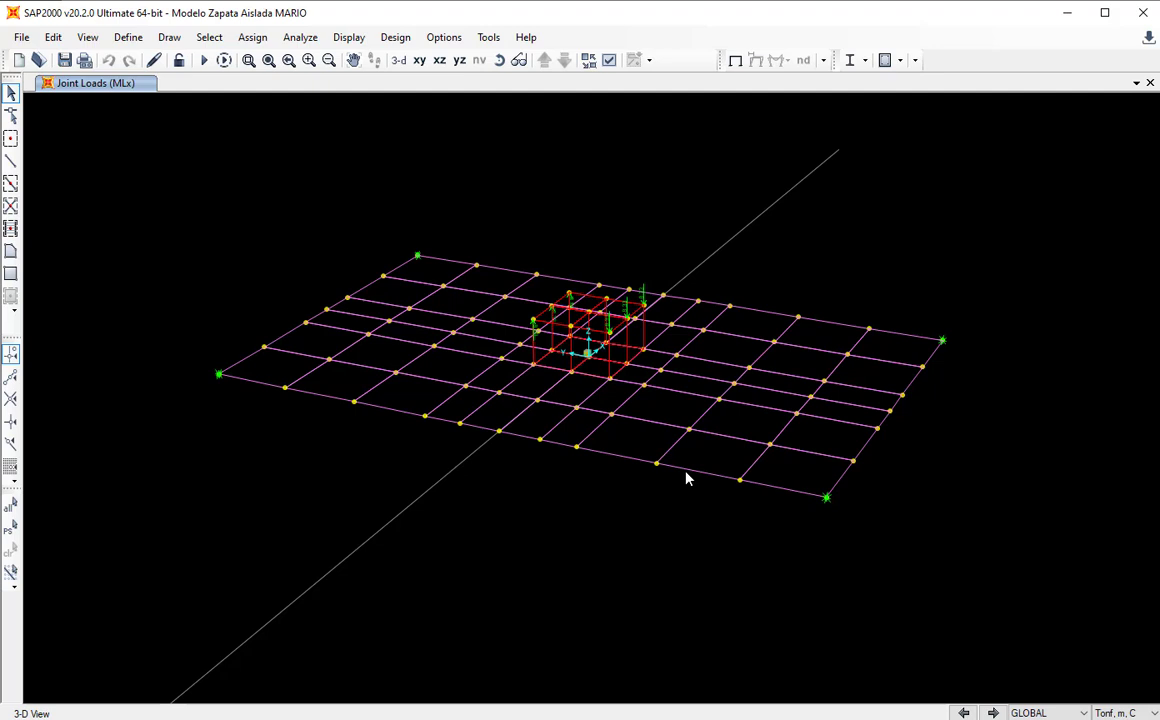
{"action": "left_click", "coordinate": [64, 61]}
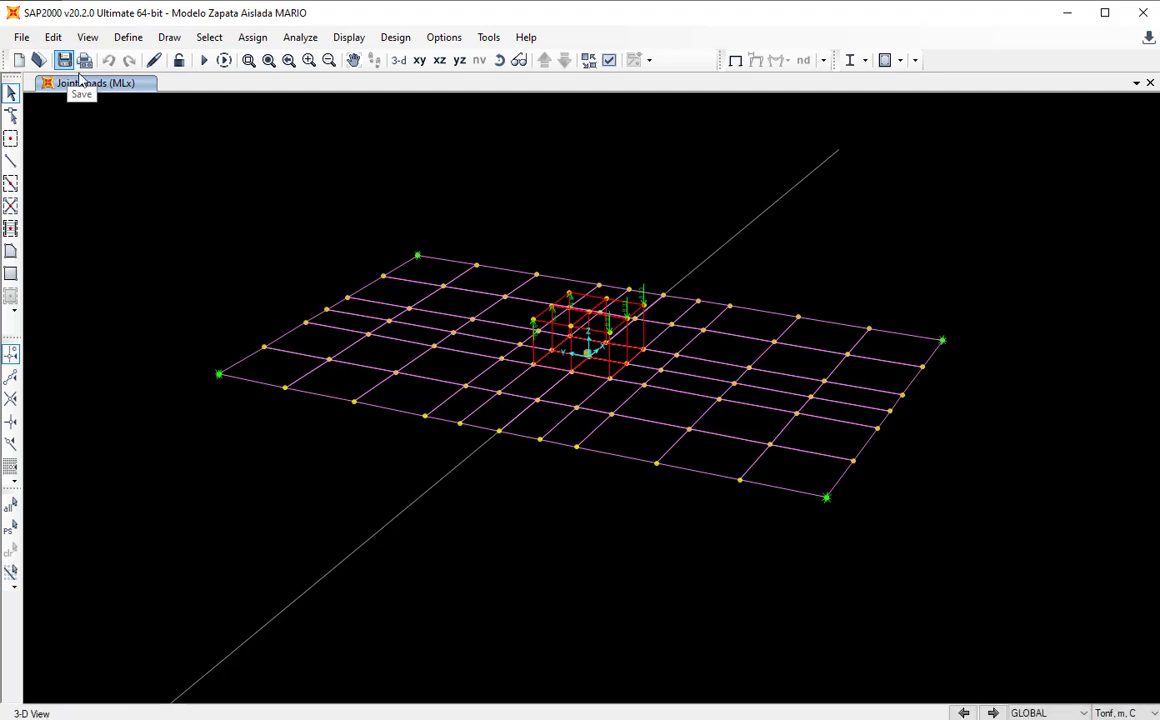